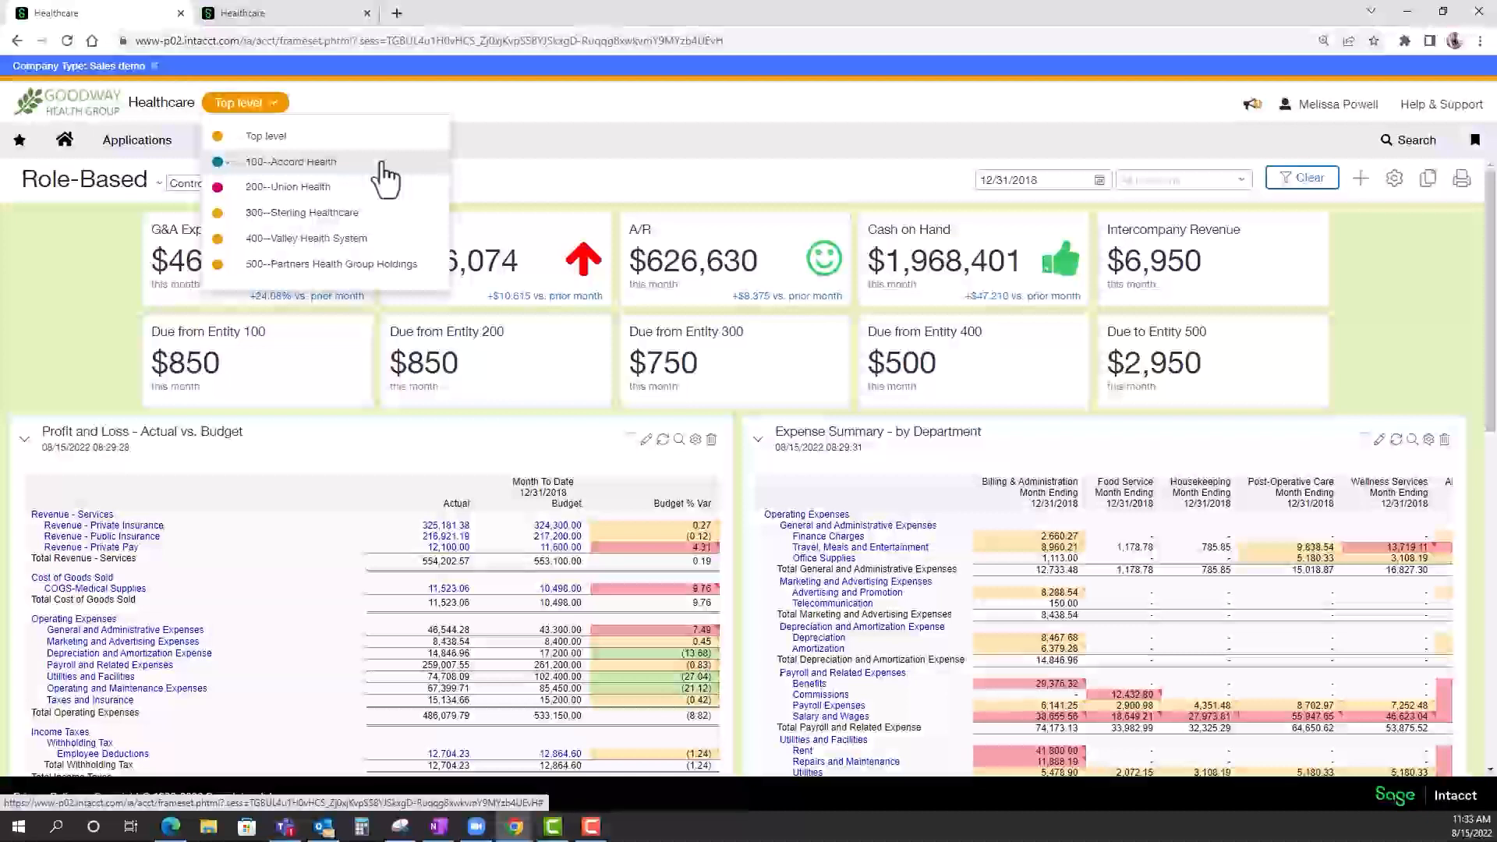
# Leave the top-level entity choice as is and filter the Controller dashboard to location 300--Sterling Healthcare.
pyautogui.click(1379, 301)
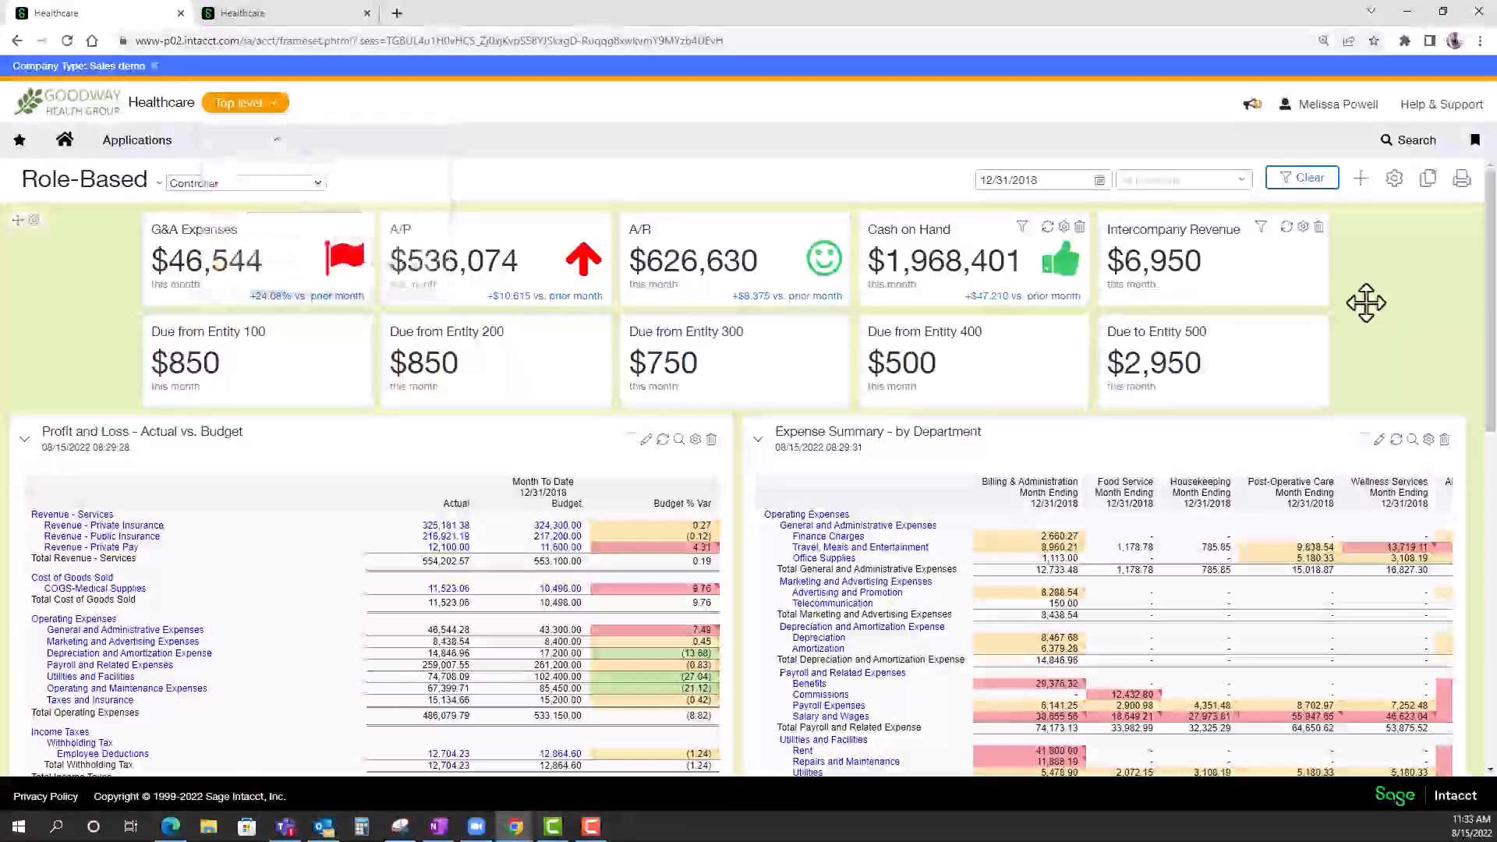
pyautogui.click(1242, 184)
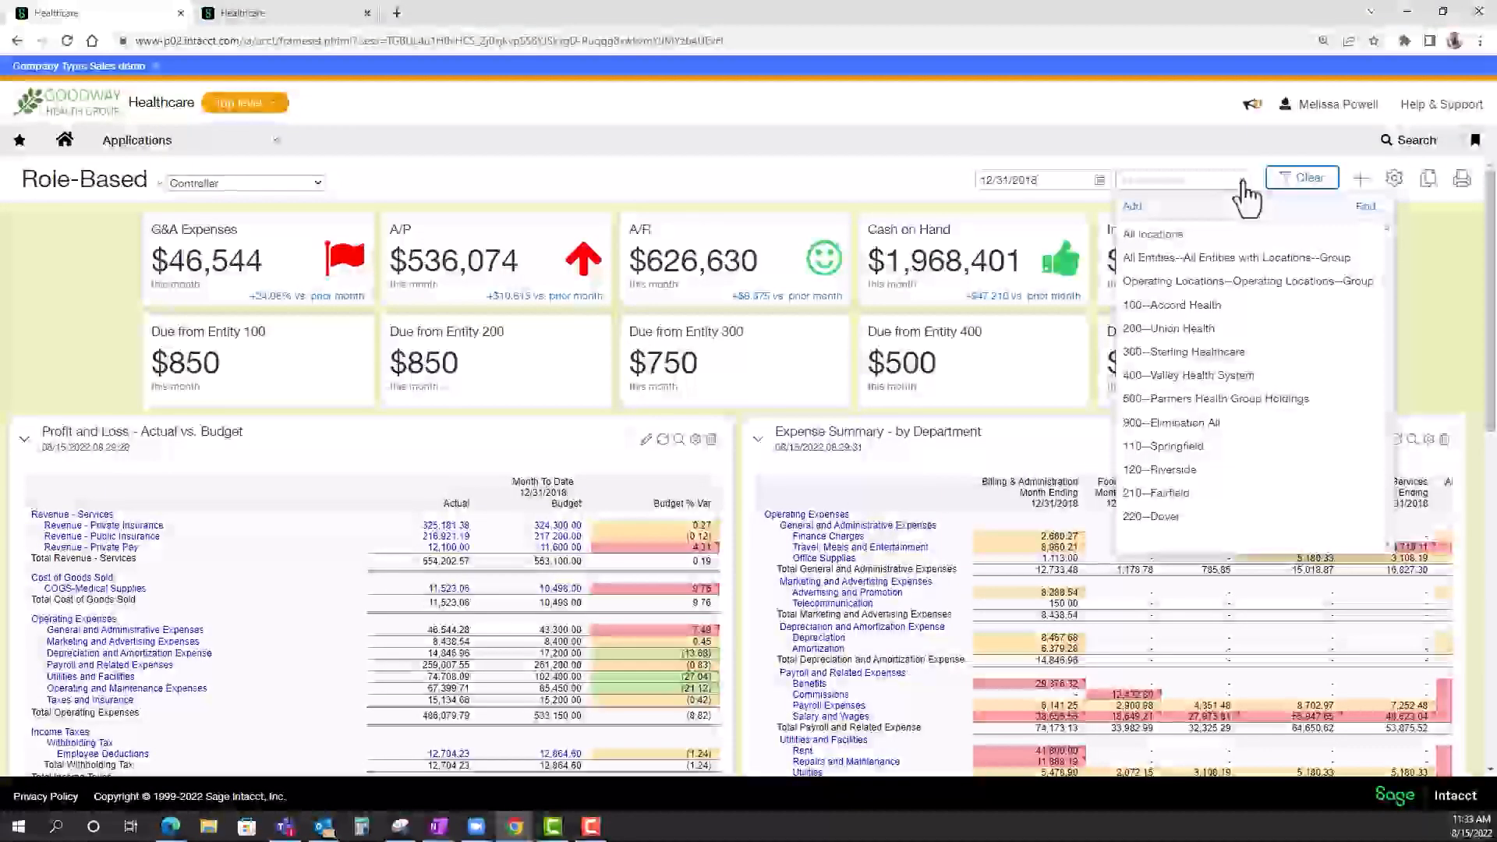
pyautogui.click(1215, 352)
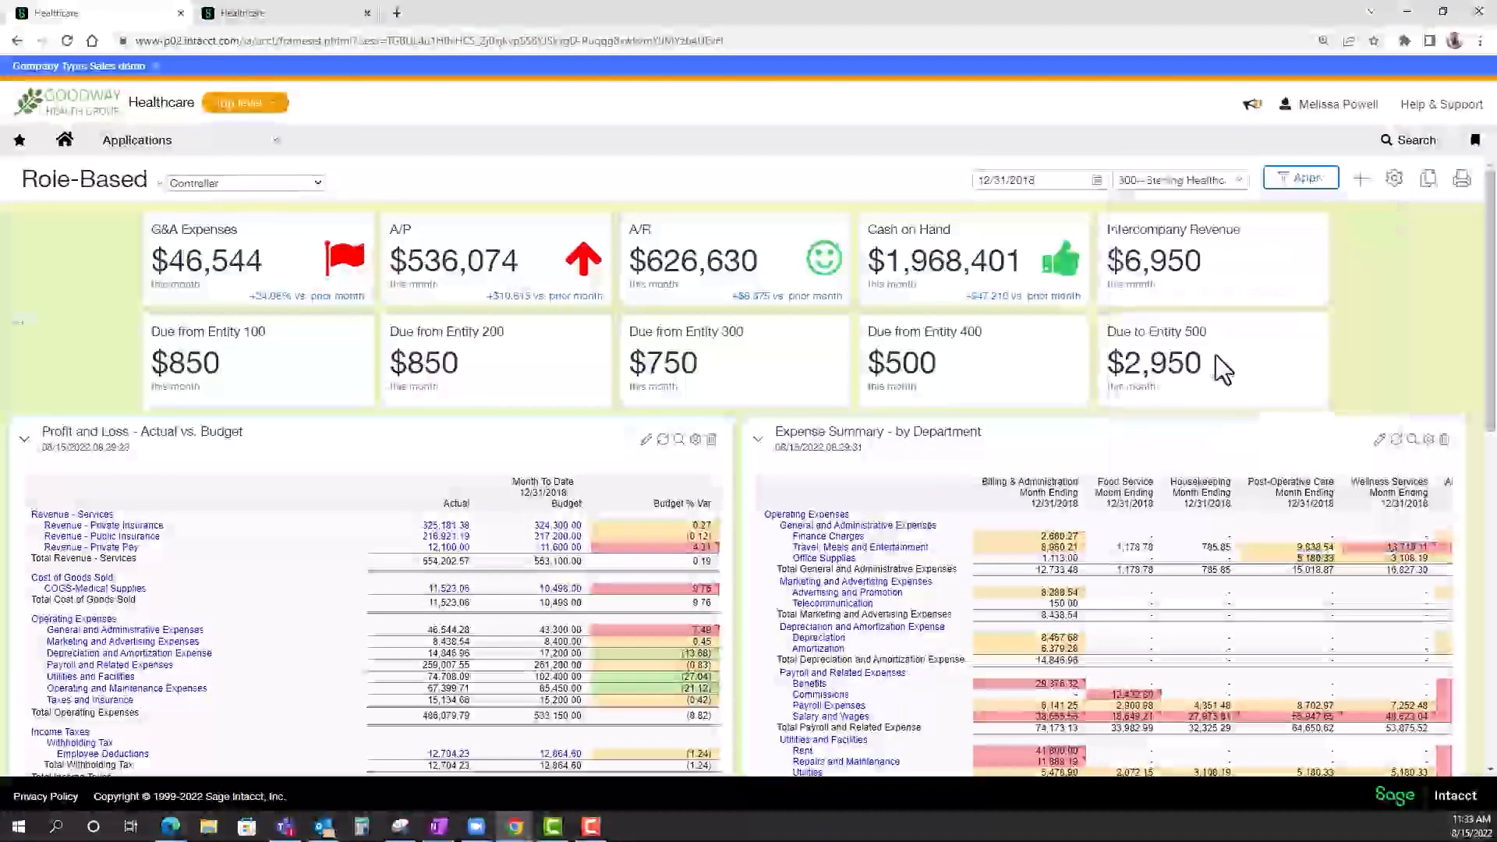
pyautogui.click(1304, 194)
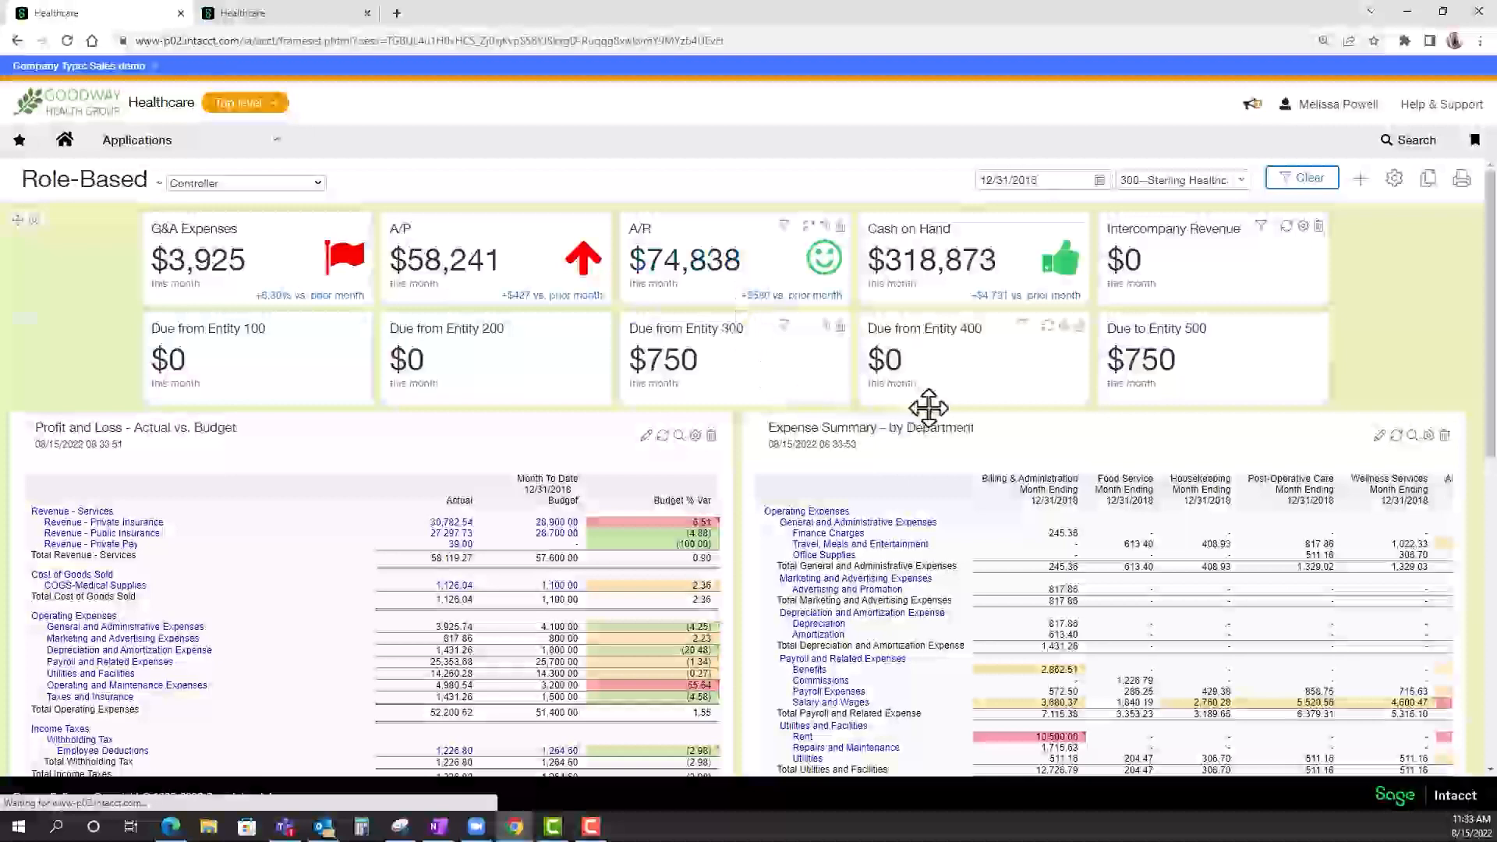
# Set the dashboard's location filter back to All locations and apply it.
pyautogui.click(1240, 180)
pyautogui.click(1151, 236)
pyautogui.click(1300, 181)
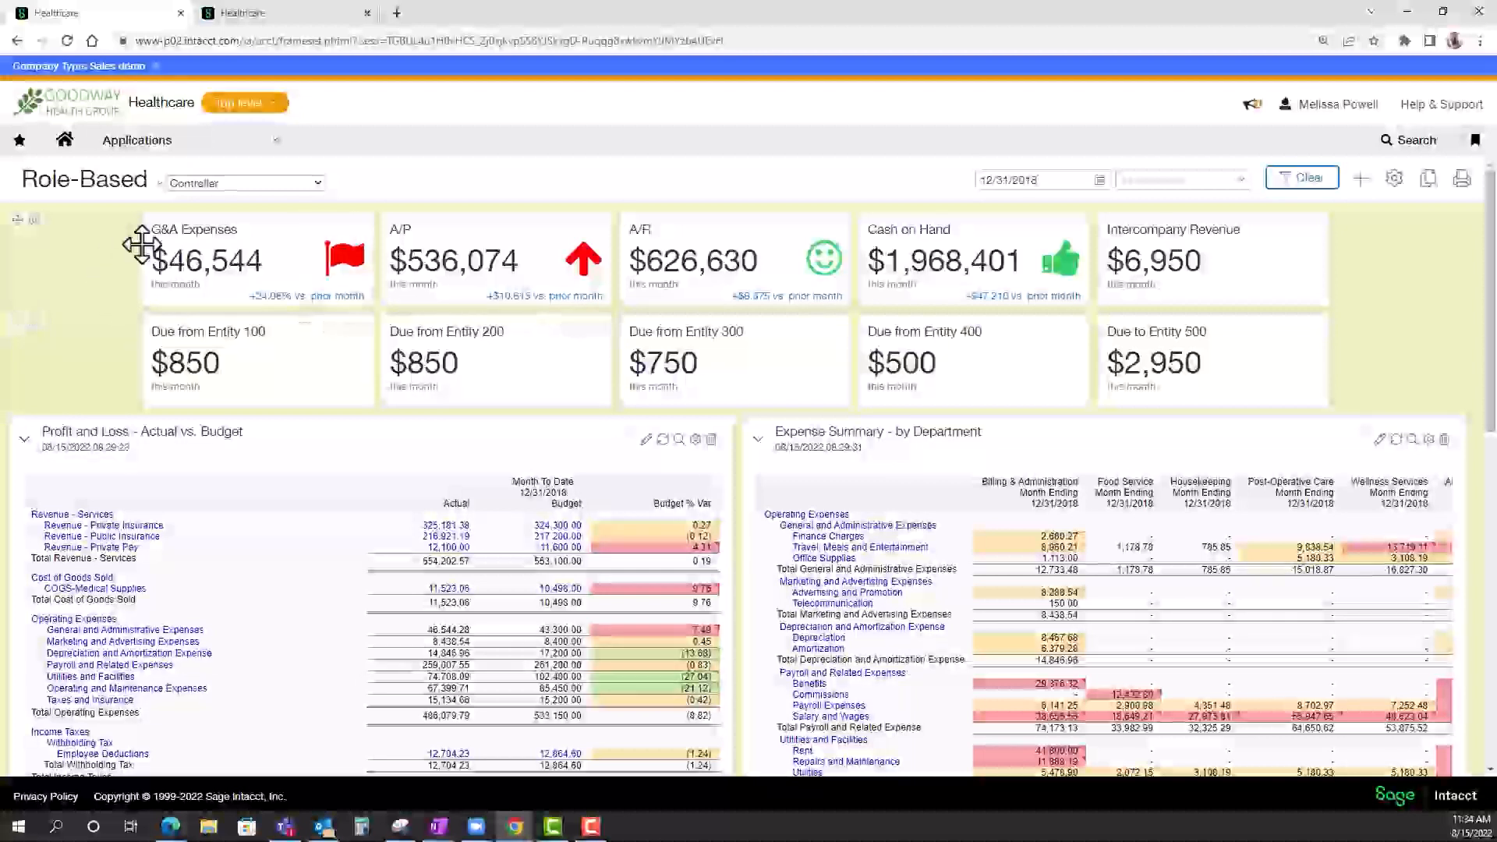
# Open the G&A Expenses report full size from its performance card and drill into the Travel amount for 12/31/2018.
pyautogui.click(222, 262)
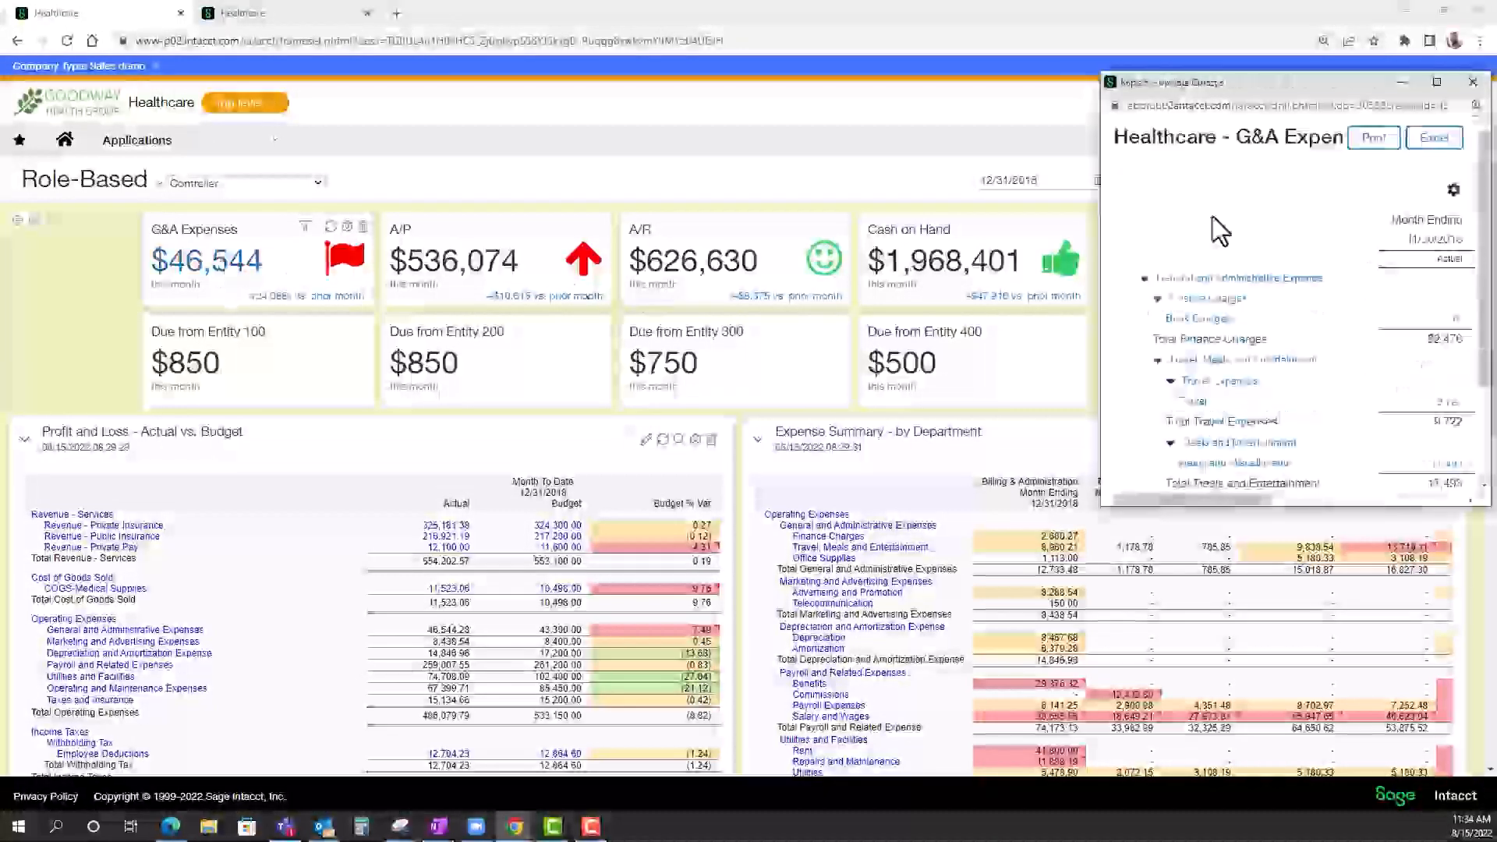
pyautogui.click(1437, 83)
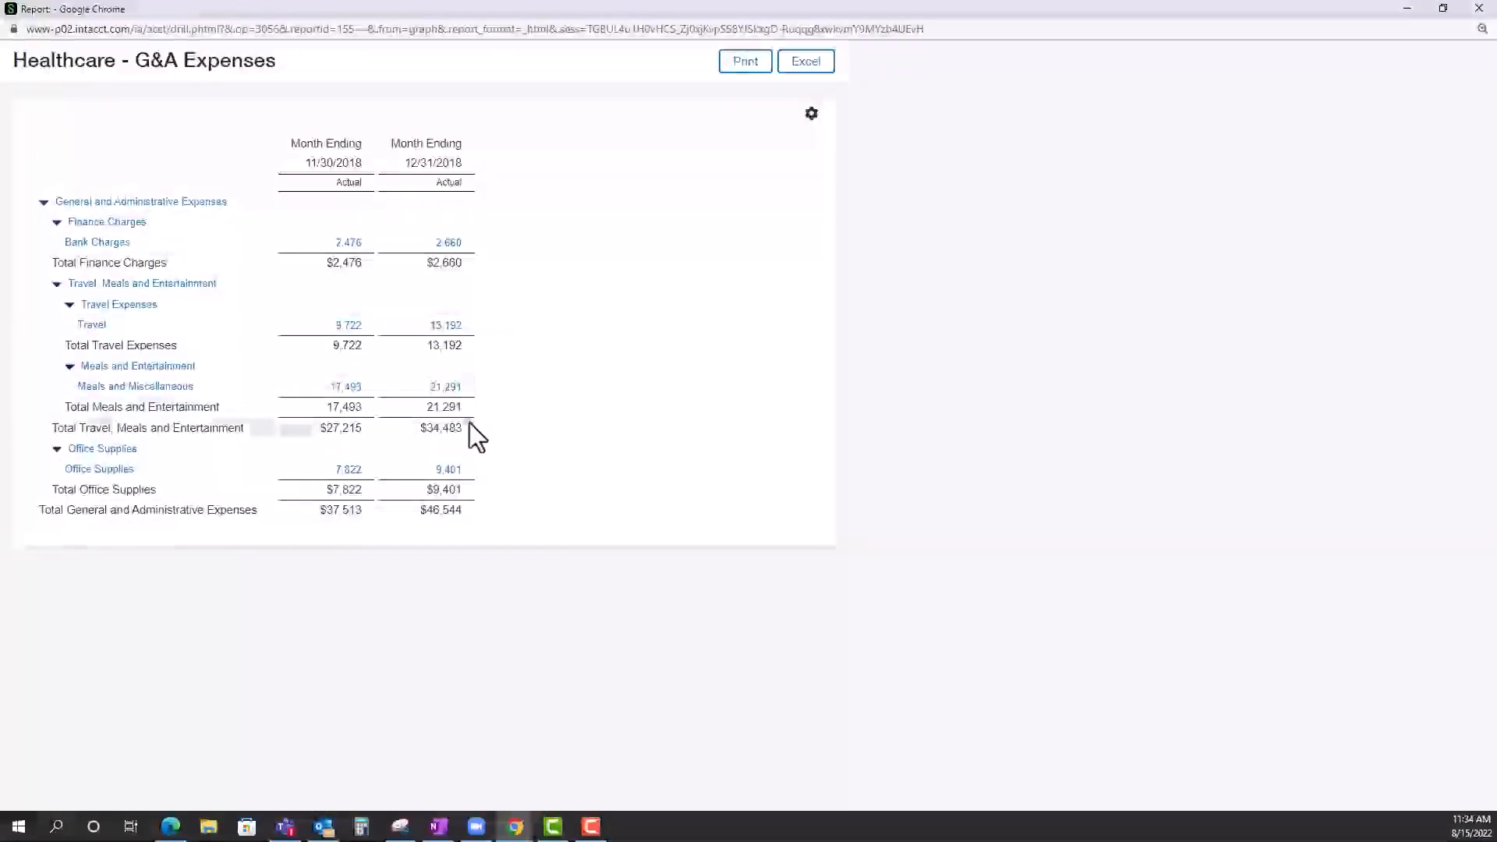
pyautogui.click(456, 331)
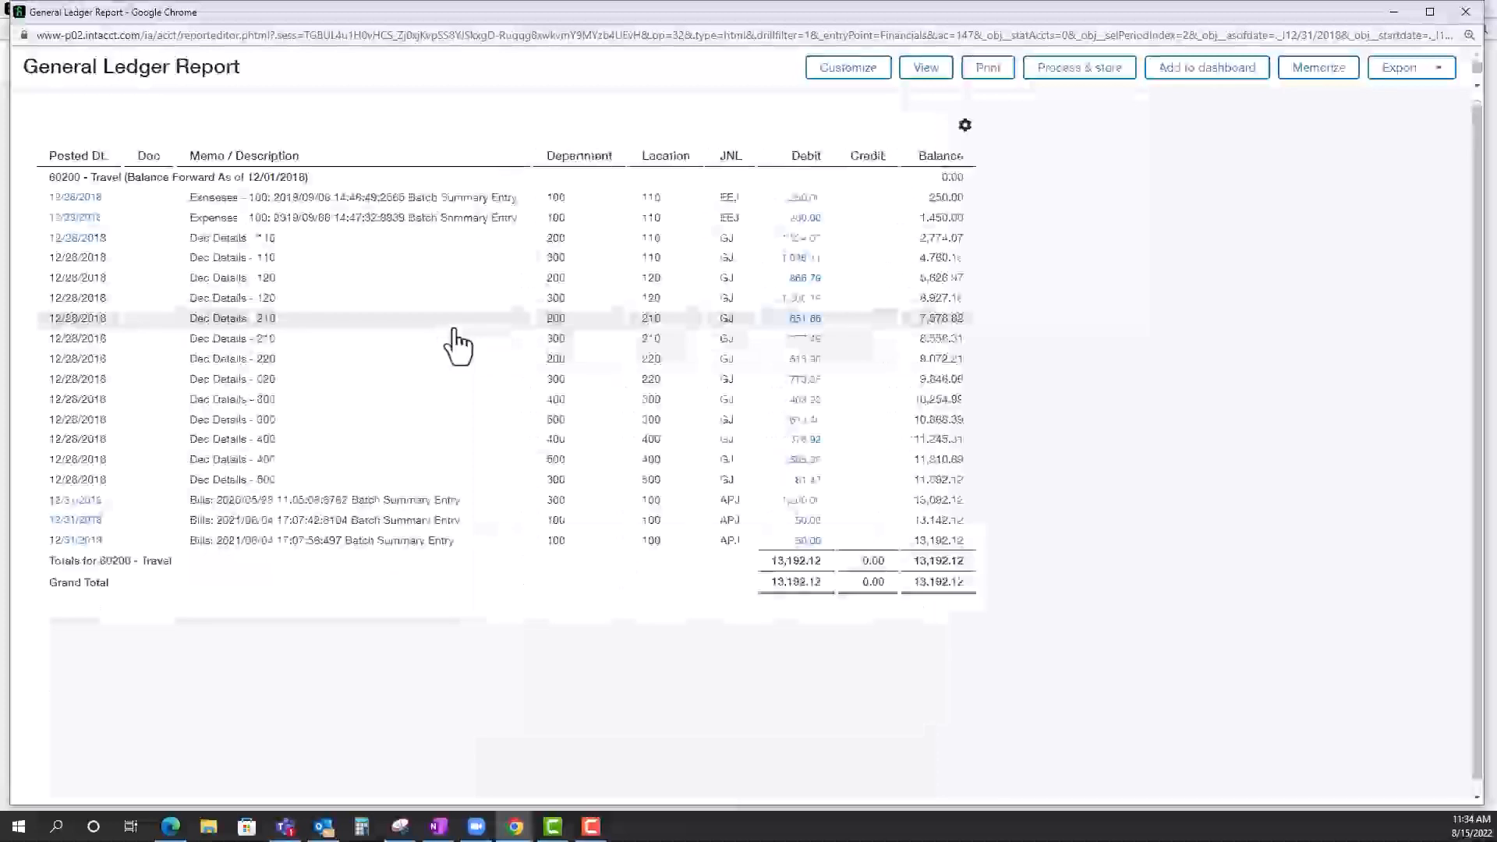
# Drill from the 1,200.00 batch expense entry at location 110 through its journal entry to the Q4 Airfare expense report.
pyautogui.click(813, 223)
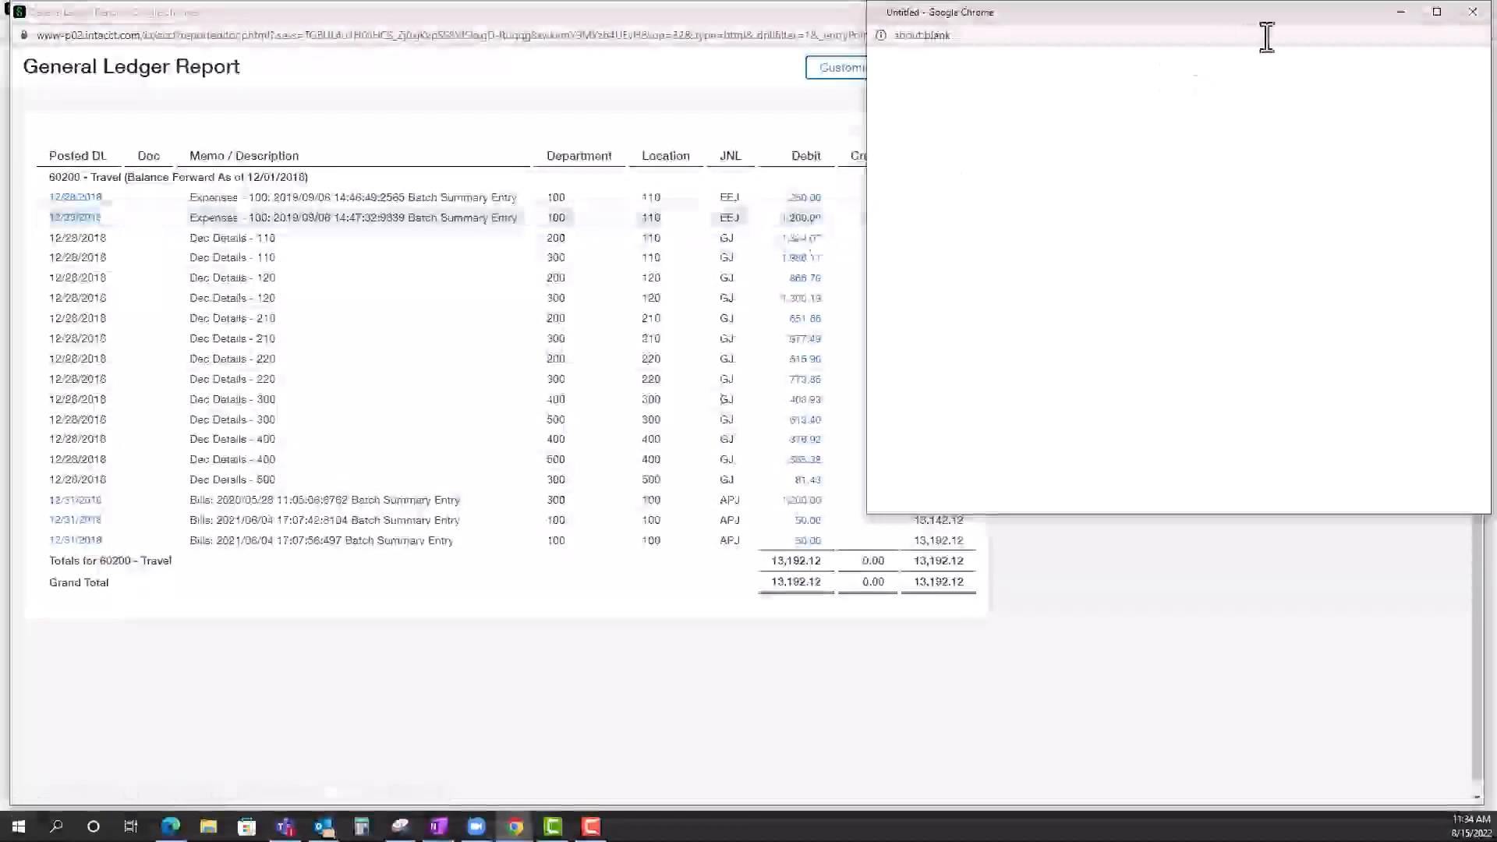
pyautogui.click(1435, 12)
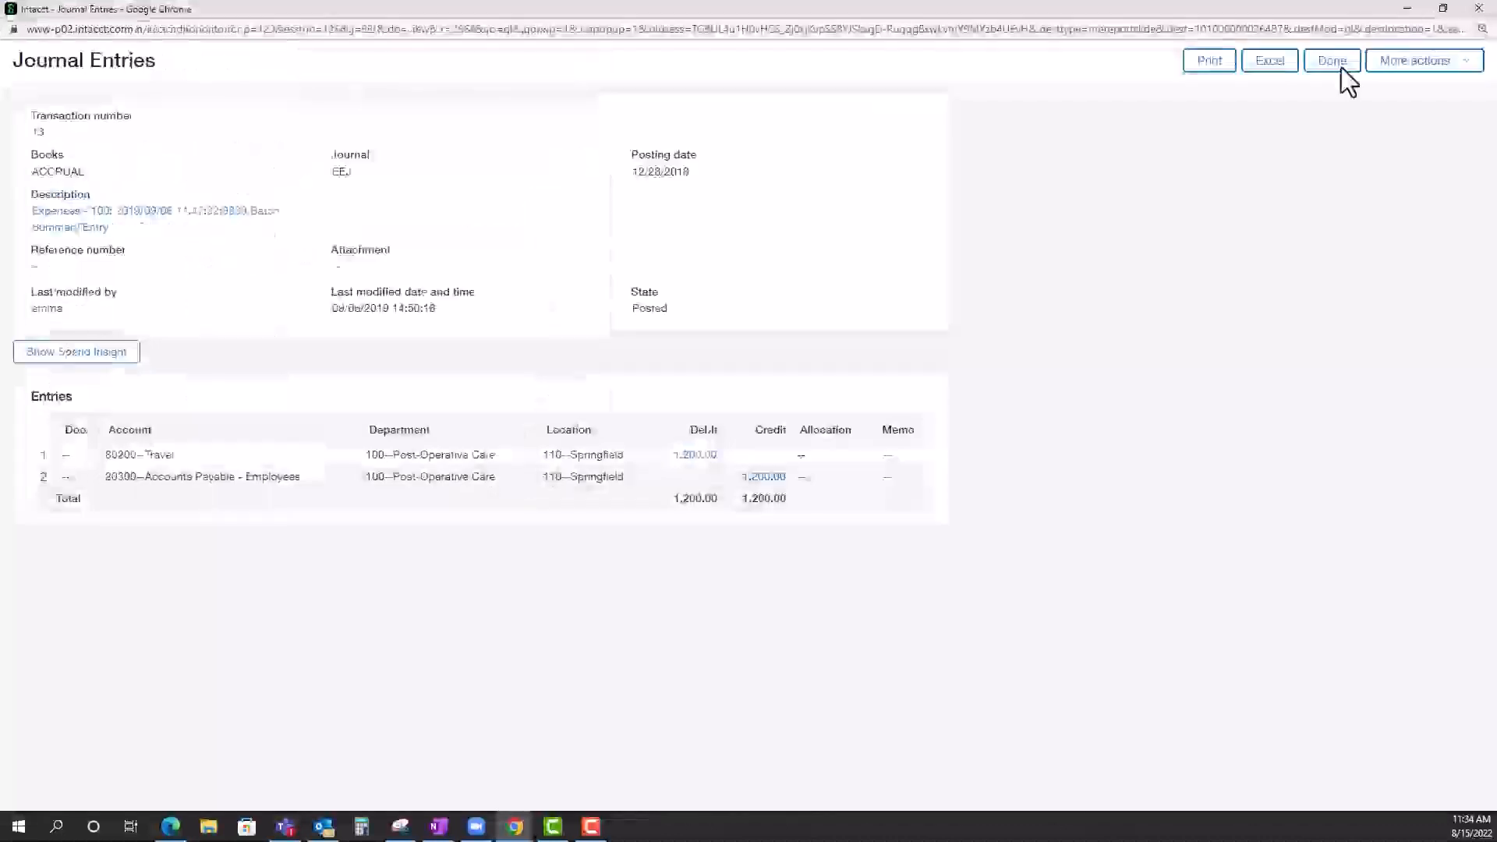
pyautogui.click(696, 456)
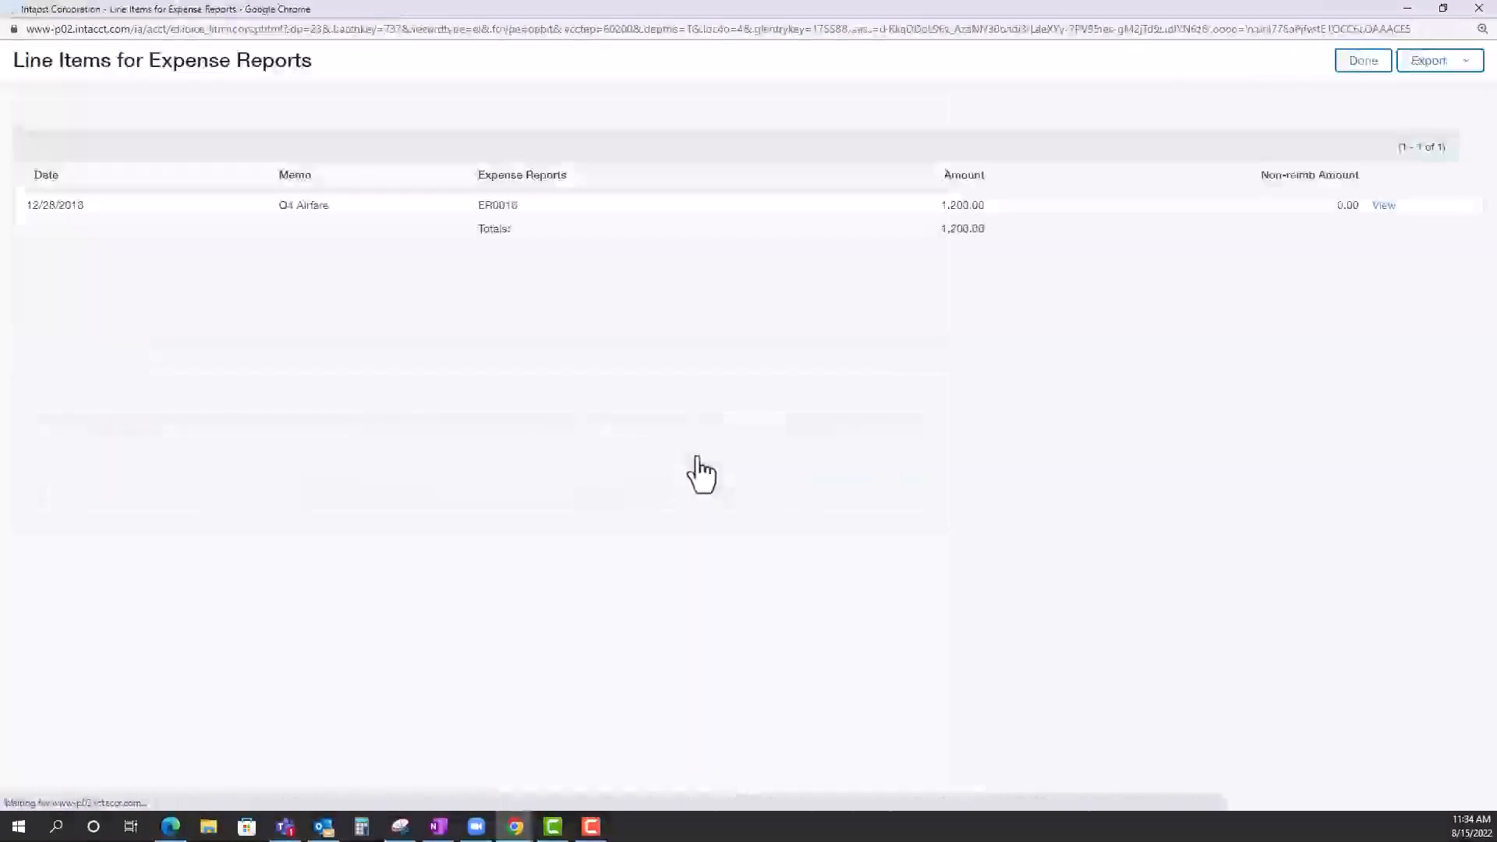
pyautogui.click(1393, 207)
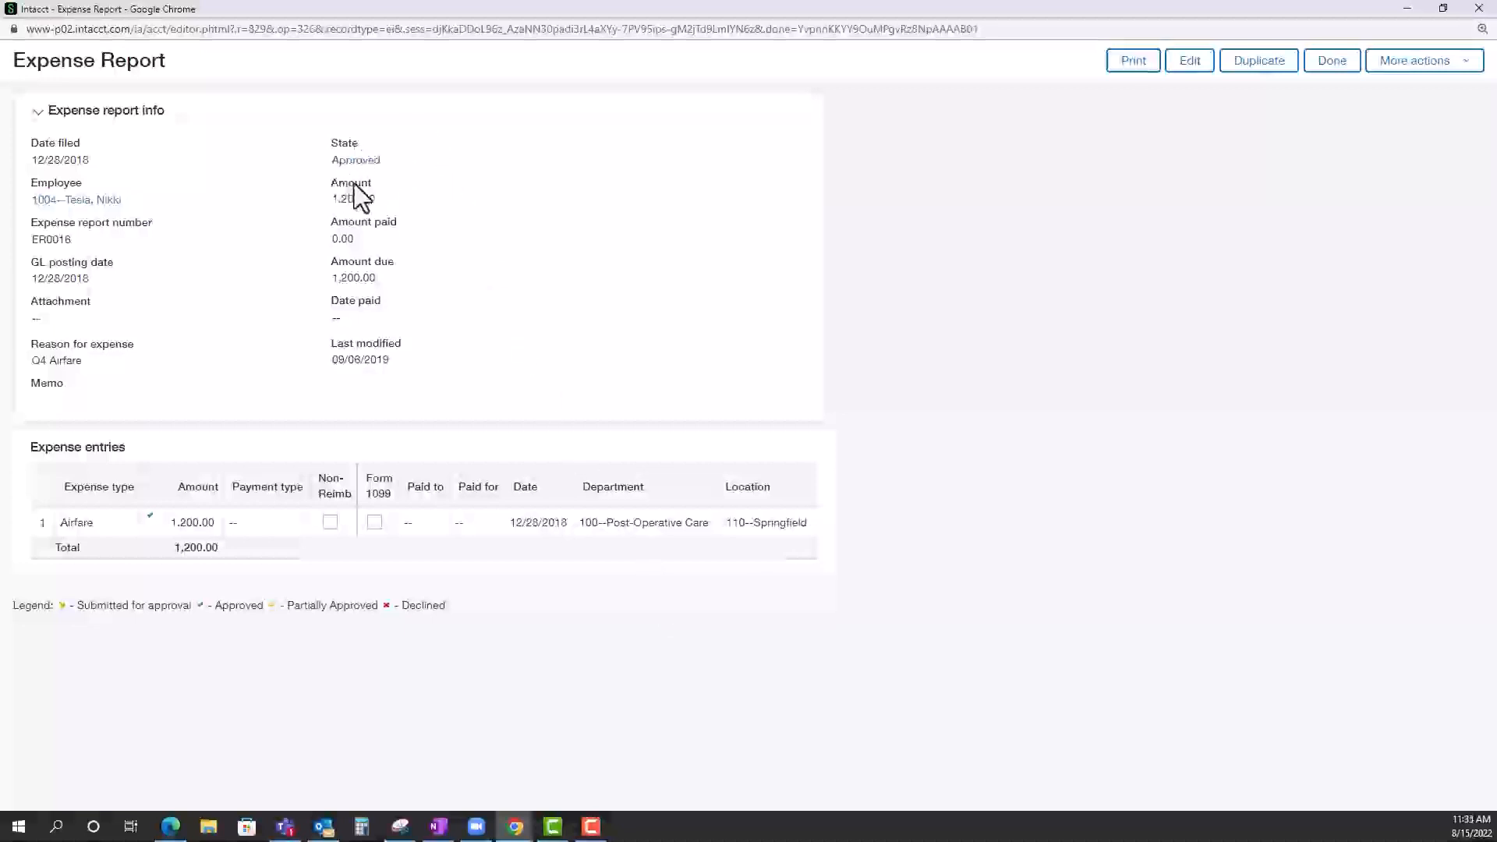
# Close the expense report, General Ledger Report and G&A Expenses windows to return to the Controller dashboard.
pyautogui.click(1481, 9)
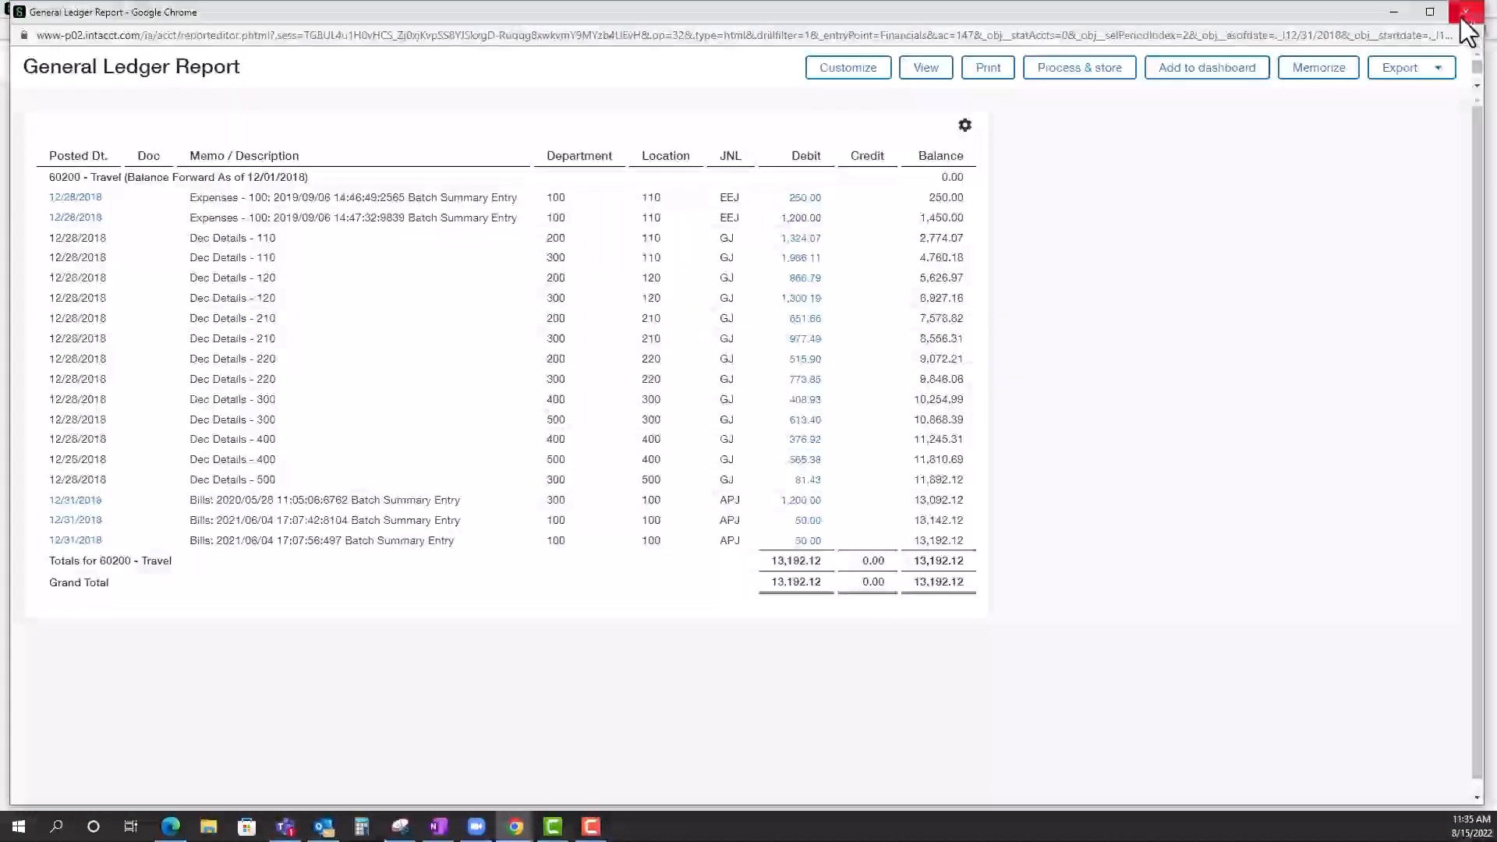
pyautogui.click(1466, 19)
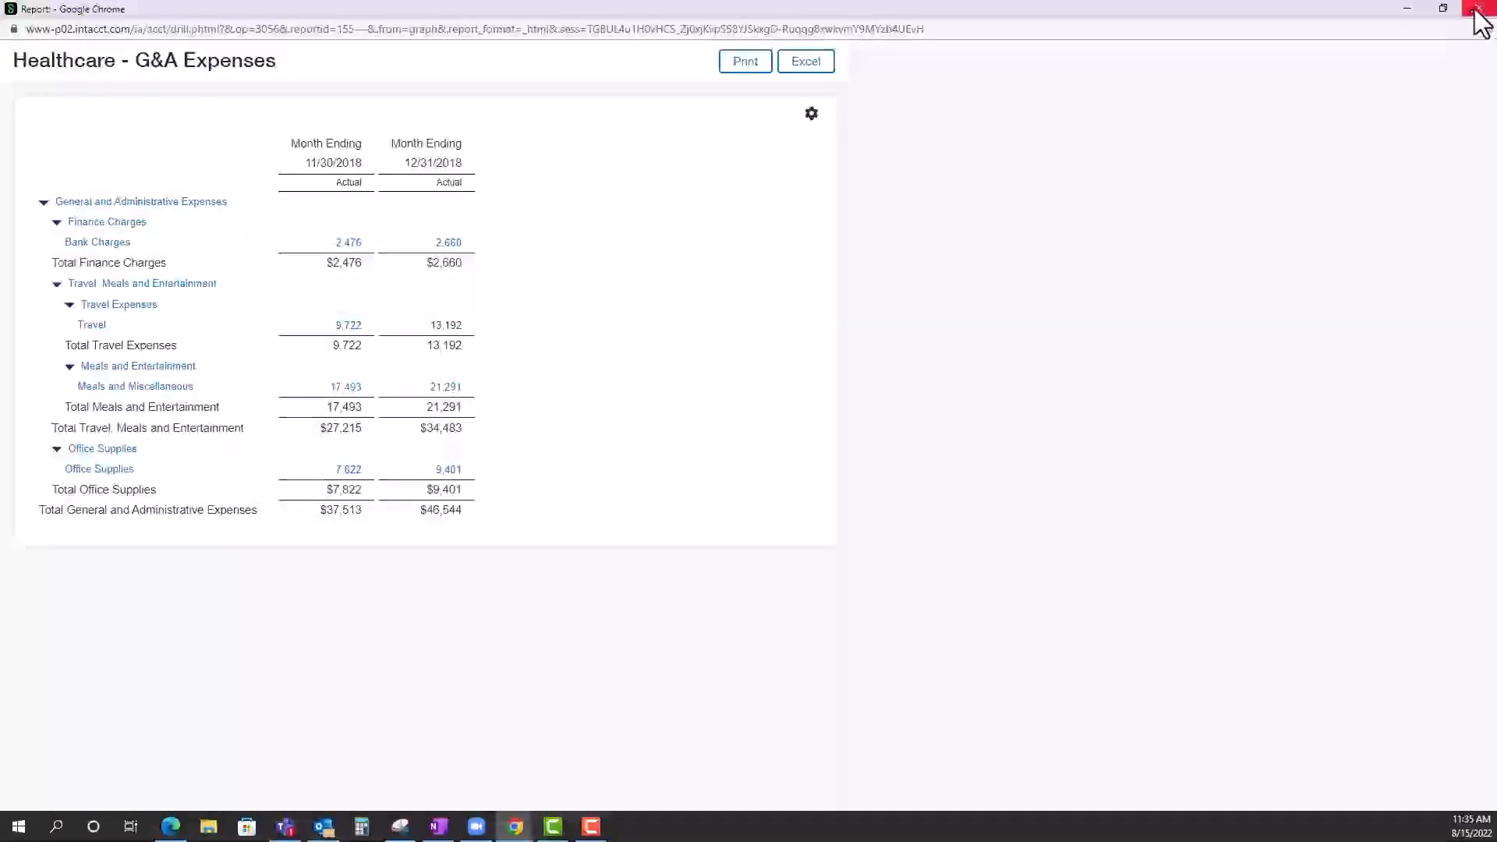
pyautogui.click(1476, 10)
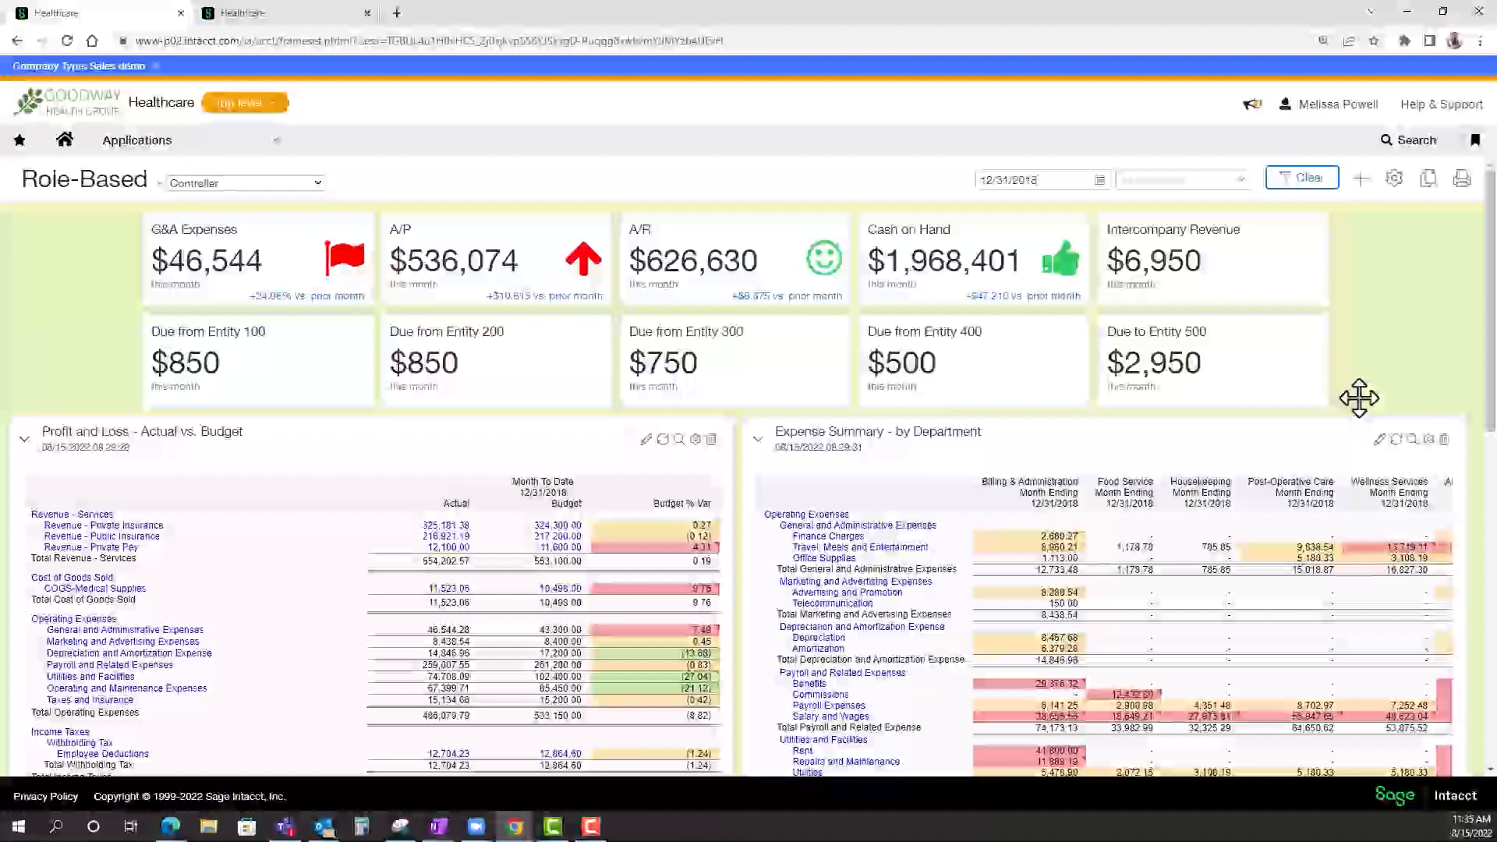
# Examine the Controller dashboard's profit and loss, department expenses, cash balance trend, financial ratios, budget, allocation and approval sections.
pyautogui.scroll(-2, 1359, 399)
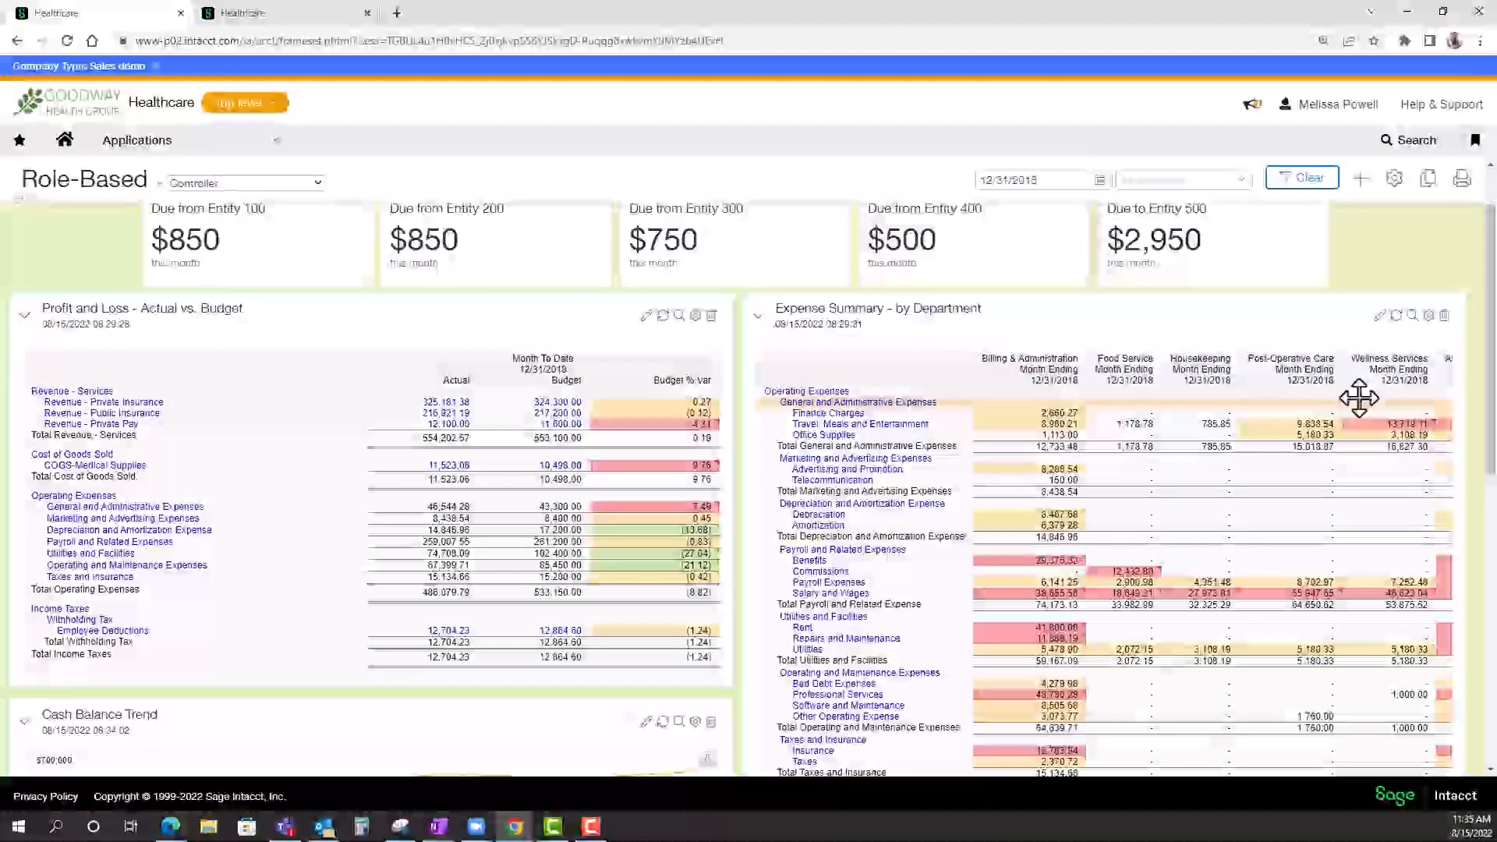
pyautogui.scroll(-1, 1359, 399)
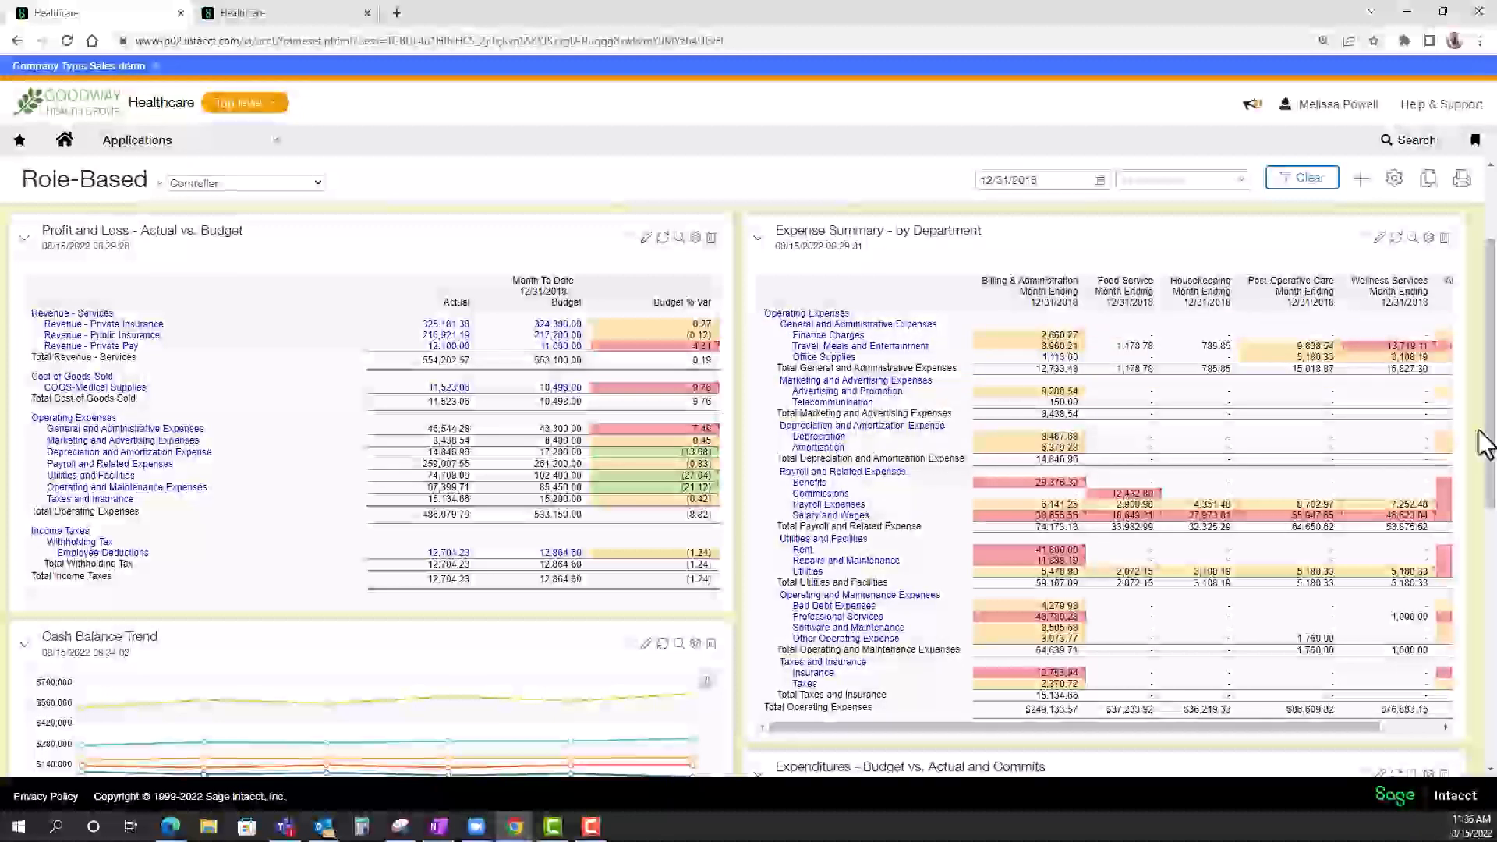
pyautogui.scroll(-5, 1484, 444)
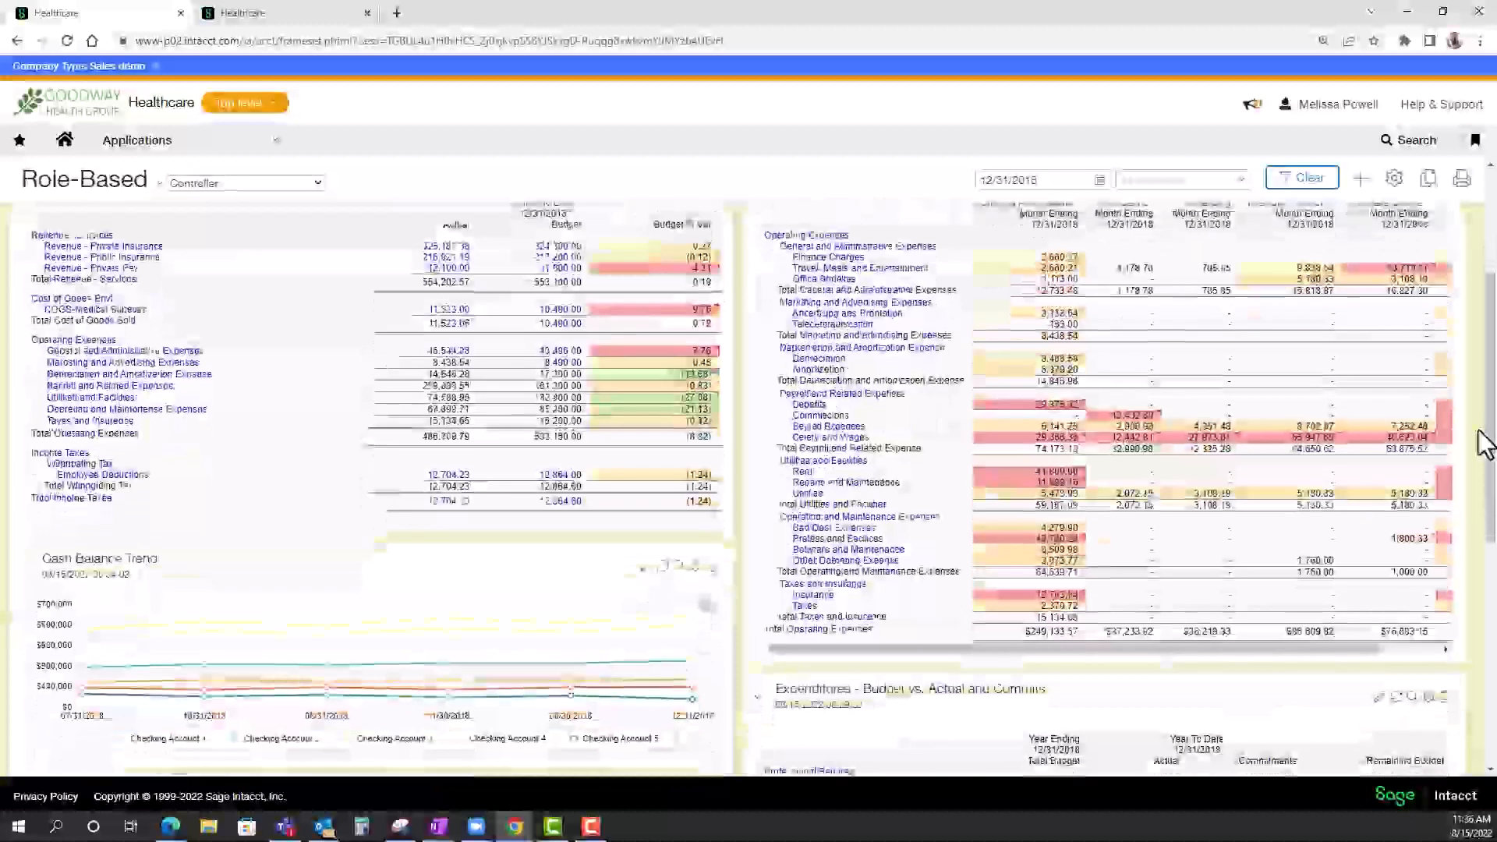
pyautogui.scroll(-4, 1484, 445)
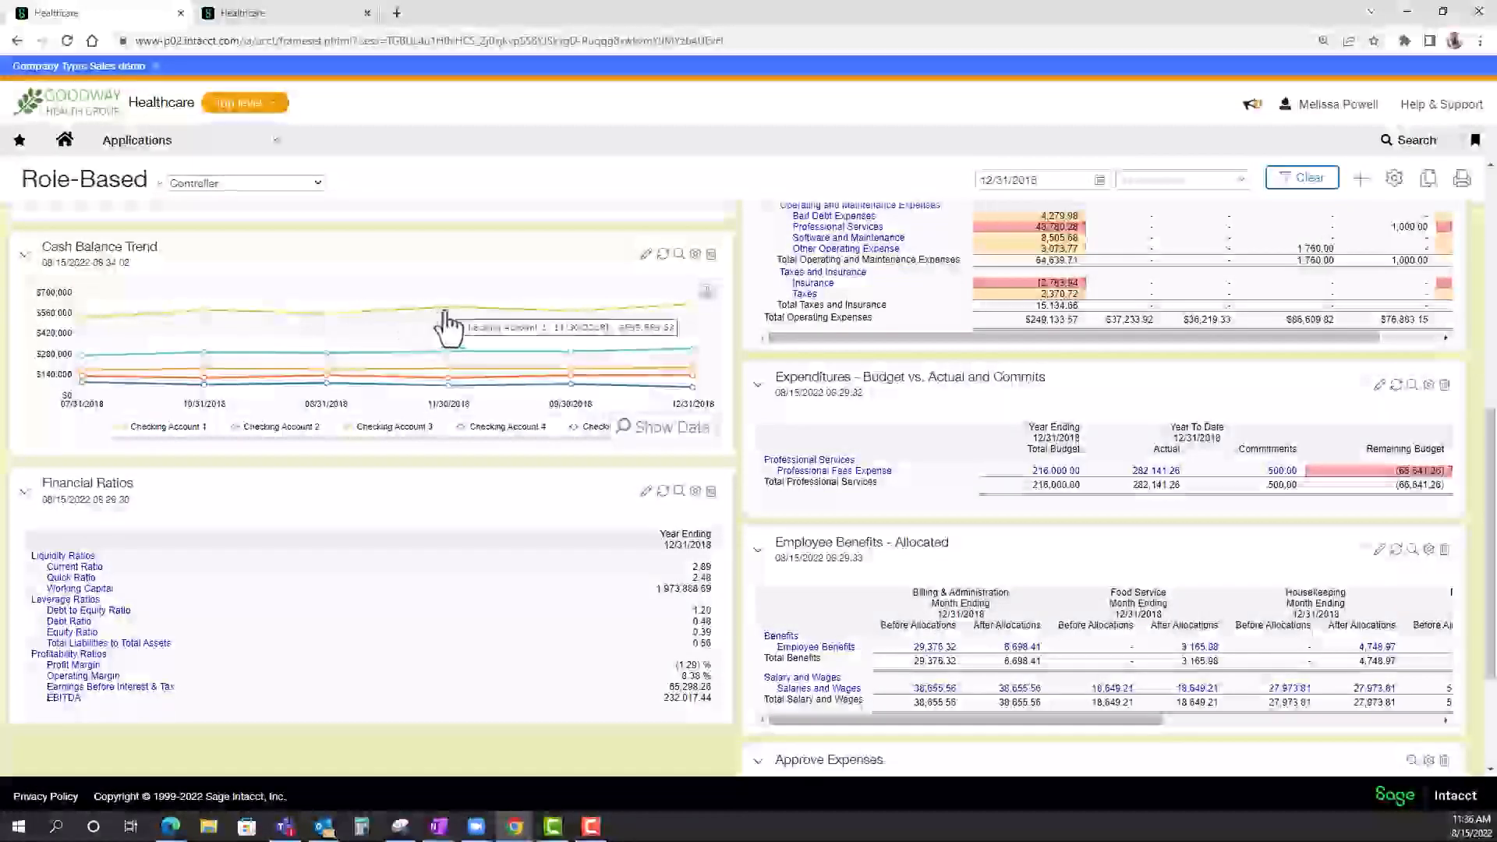
pyautogui.moveTo(574, 331)
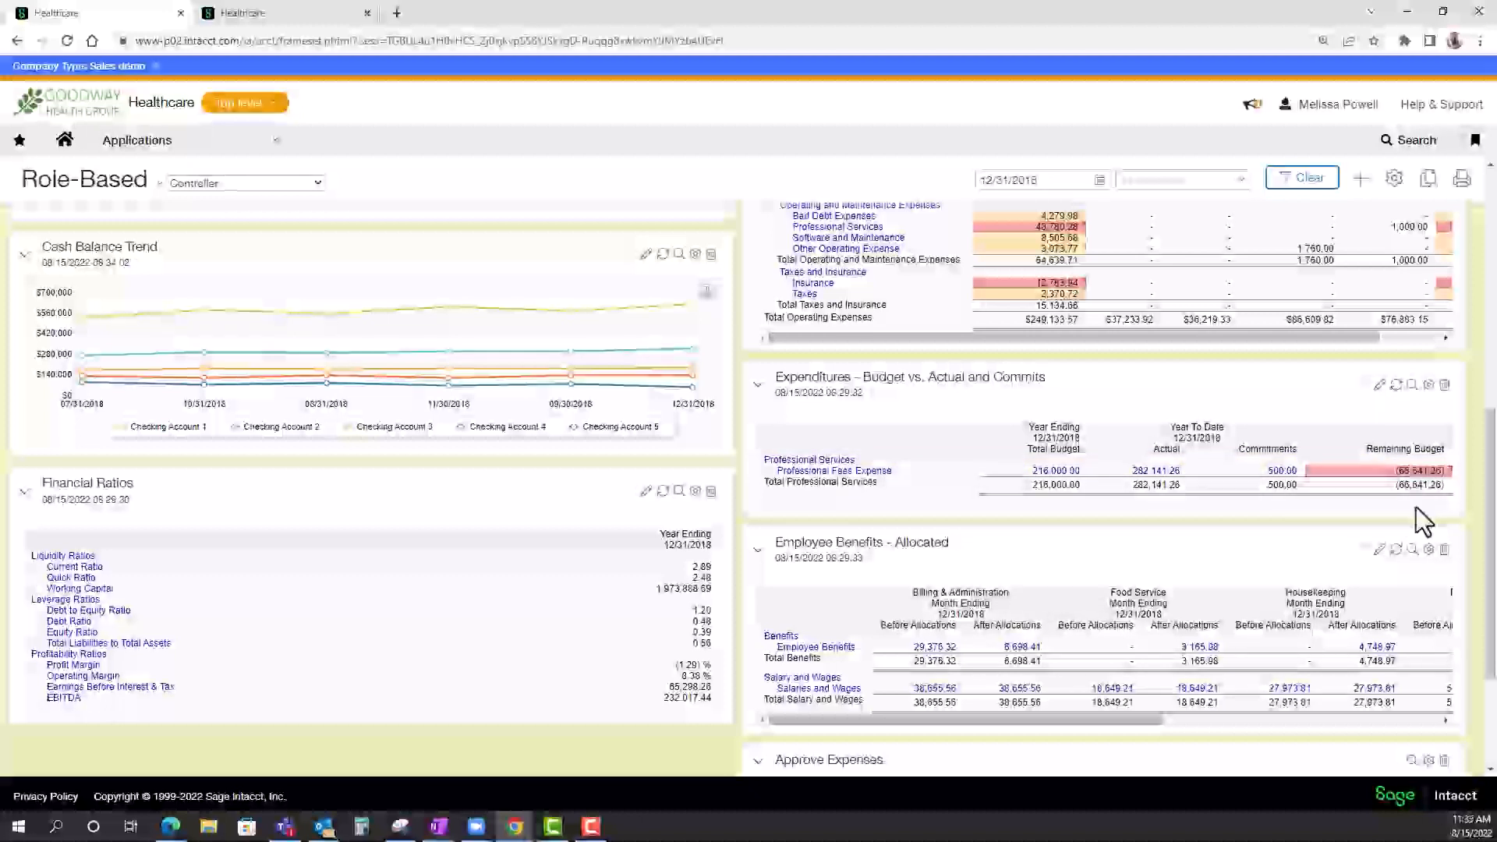
pyautogui.scroll(-1, 1417, 507)
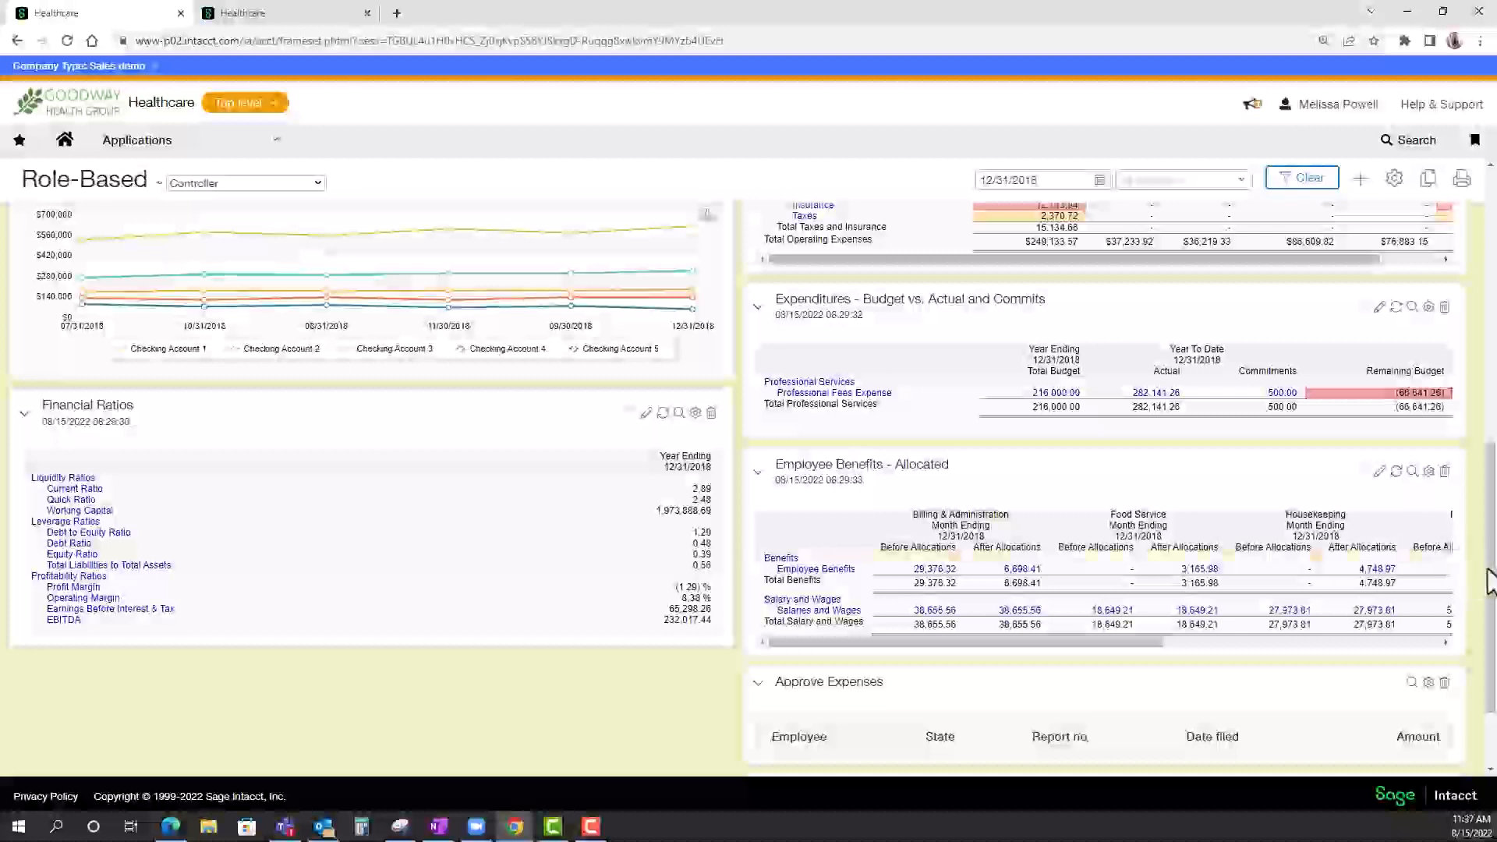
pyautogui.moveTo(1489, 581); pyautogui.dragTo(1490, 648)
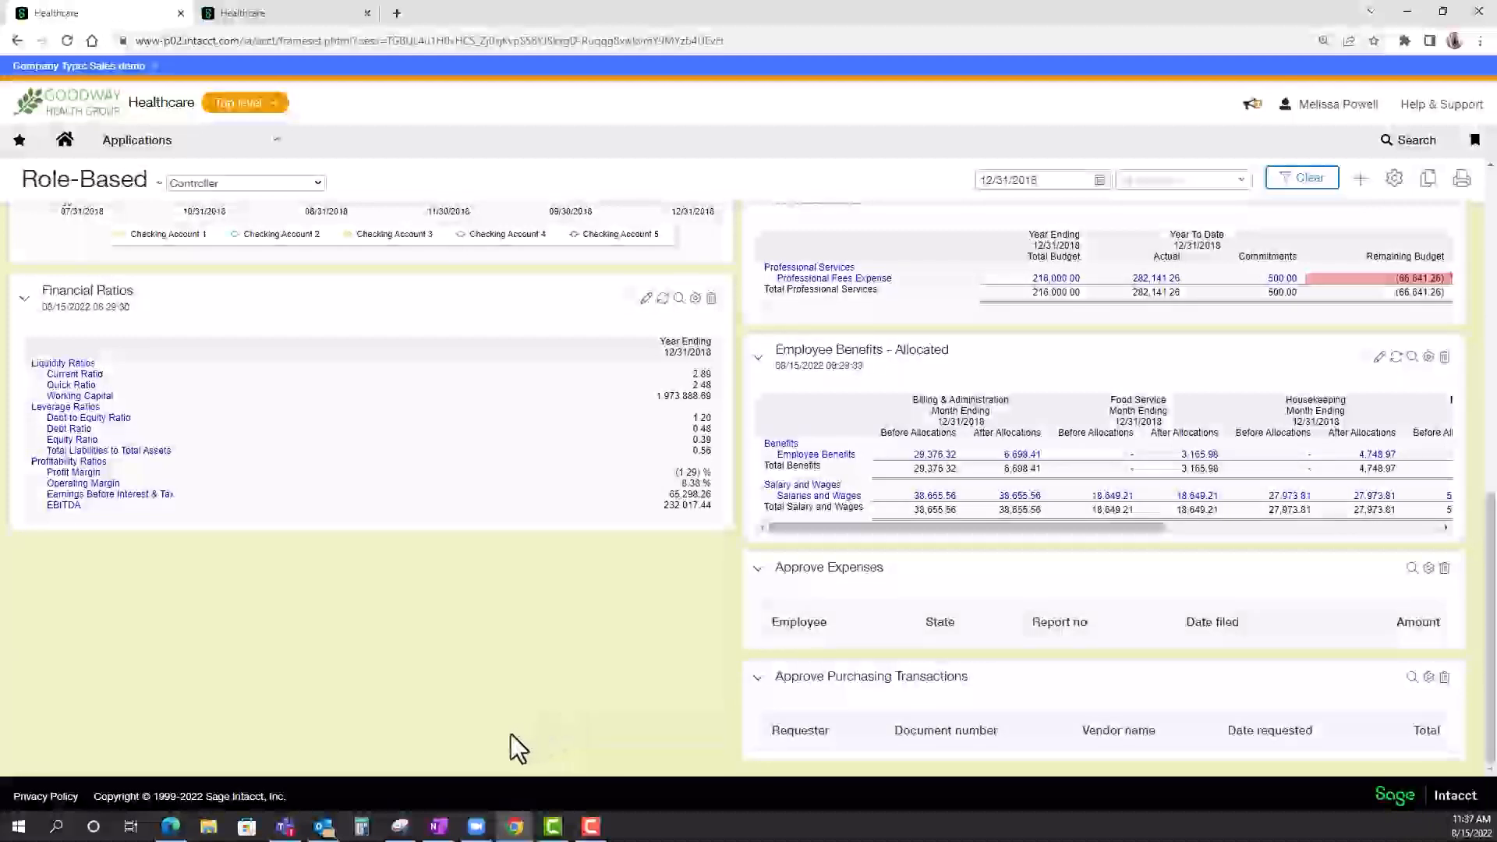
# Switch to Snipping Tool to view the captured expense and purchasing approval lists, and minimize it again.
pyautogui.click(399, 828)
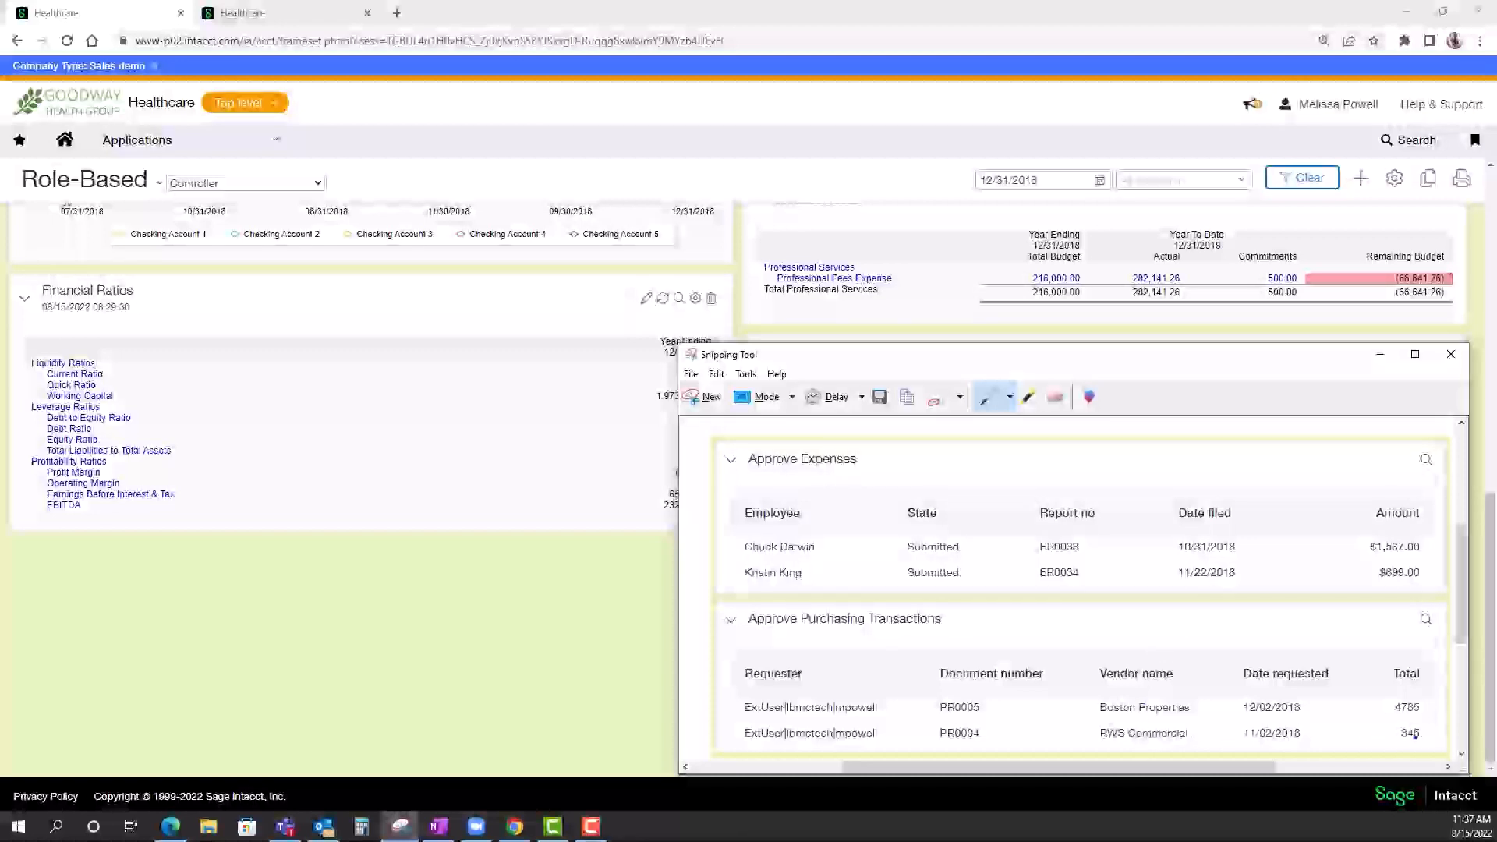
pyautogui.click(1382, 355)
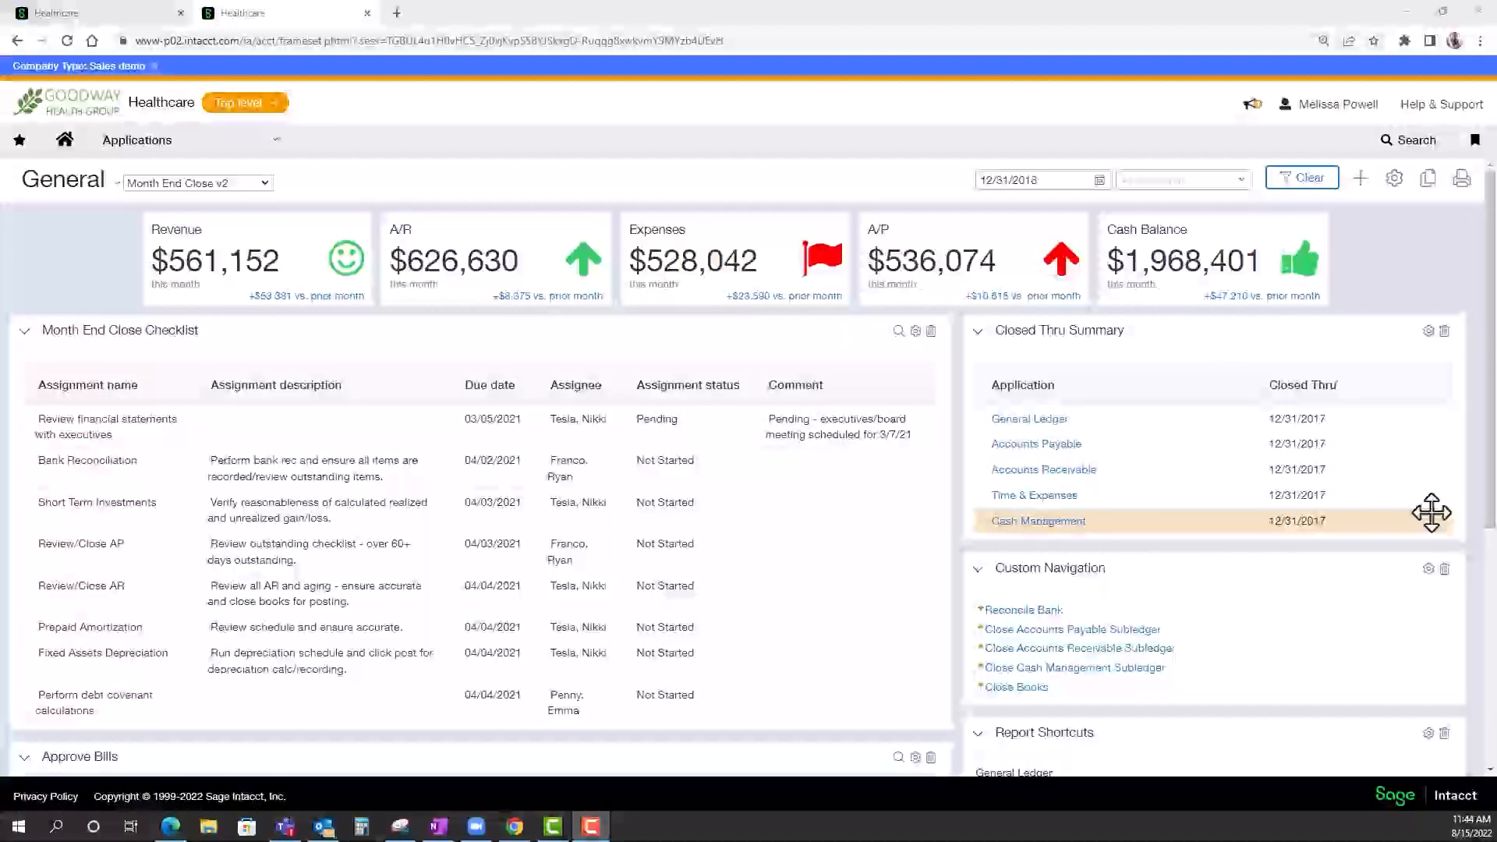
# Review the Month End Close v2 dashboard's checklist, closed-through summary, custom navigation, report shortcuts and approval sections.
pyautogui.scroll(-2, 1432, 512)
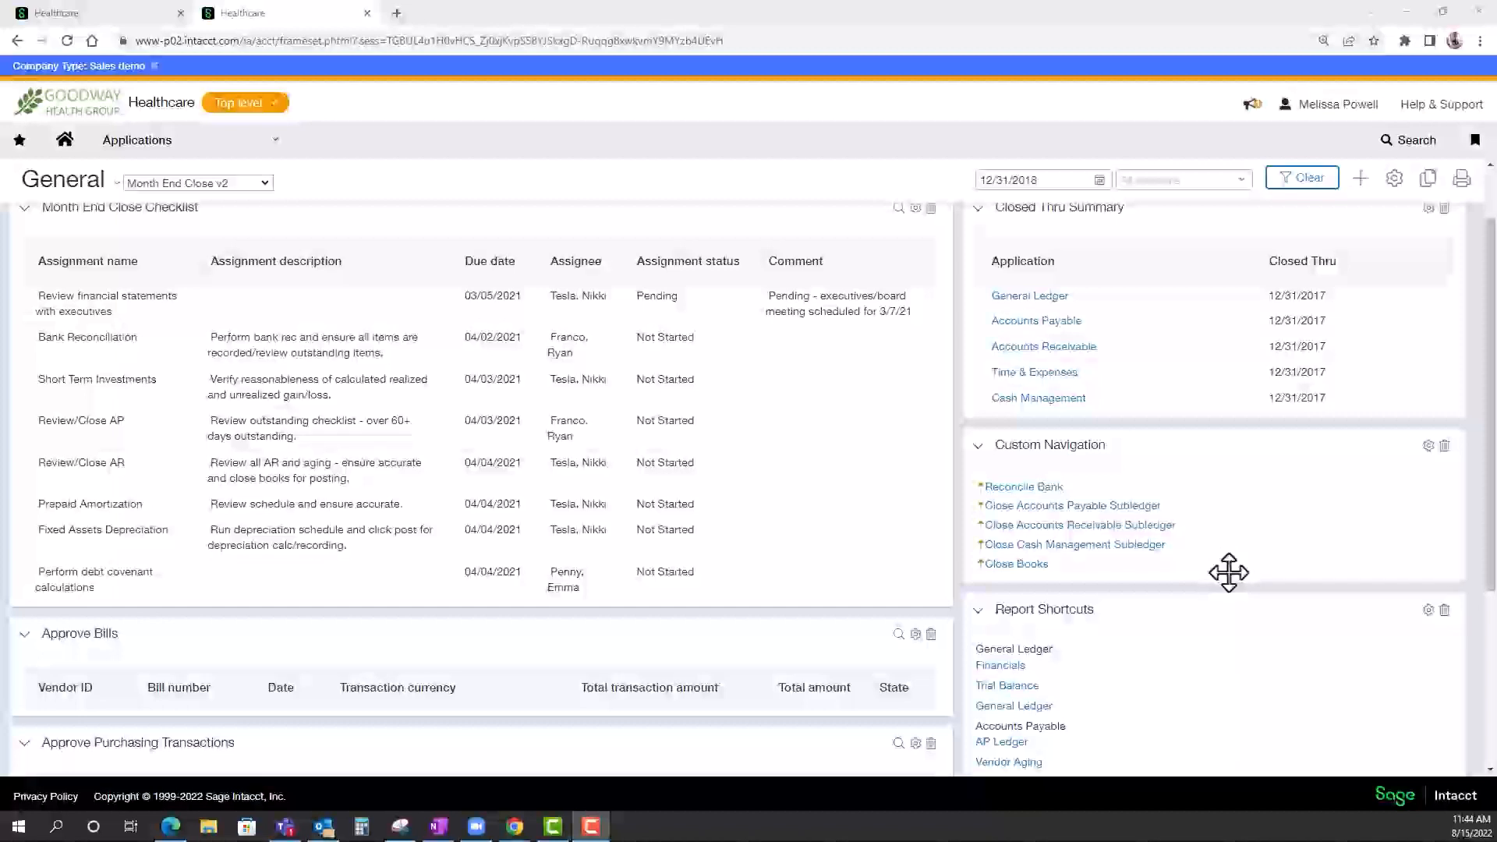
pyautogui.scroll(-2, 1229, 573)
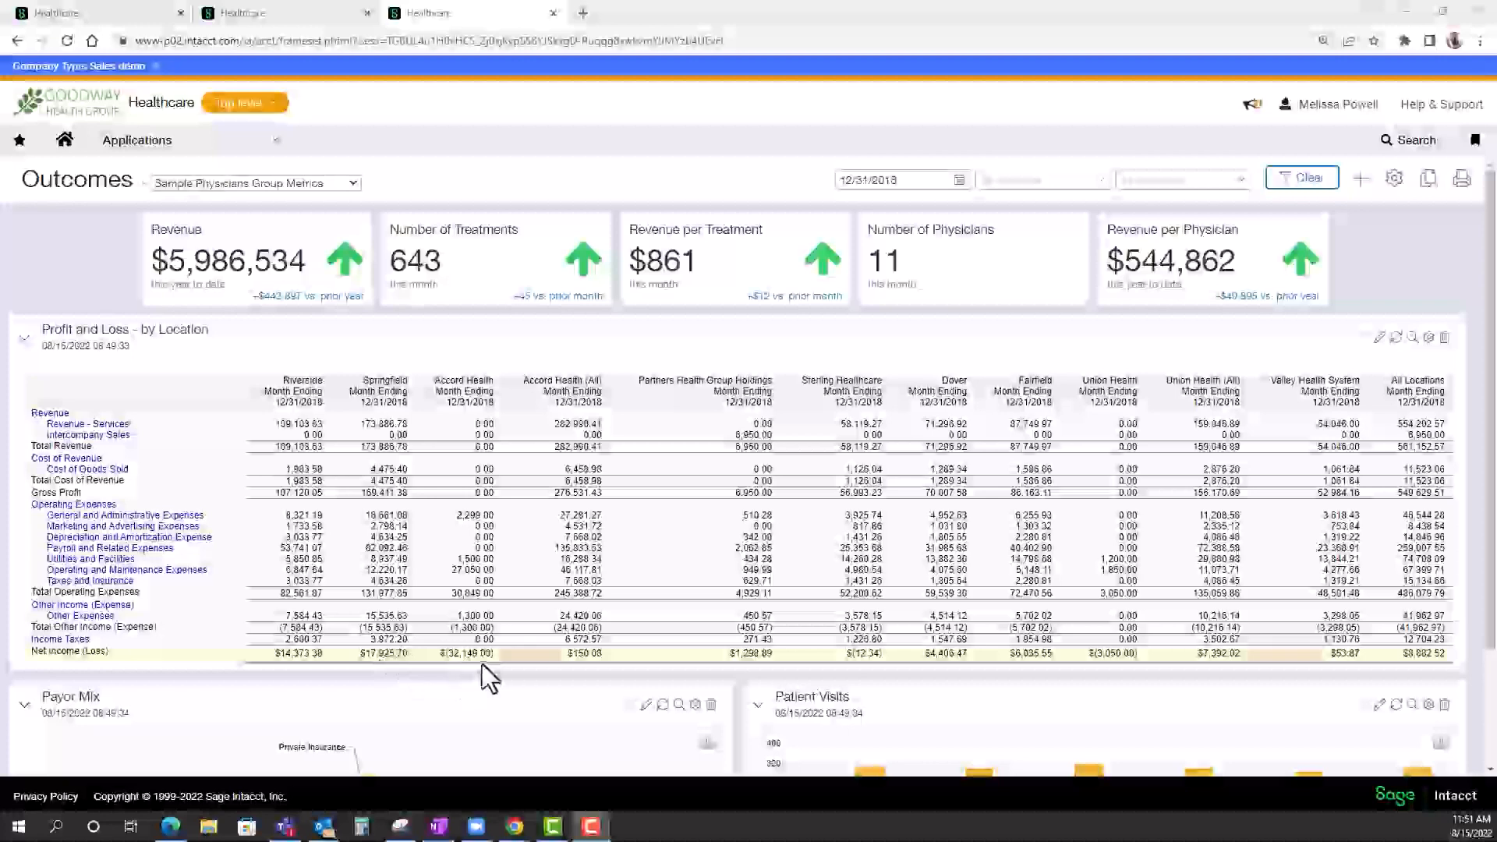
# Examine the Sample Physicians Group Metrics dashboard's profit and loss by location, Payor Mix and Patient Visits charts.
pyautogui.scroll(-2, 482, 662)
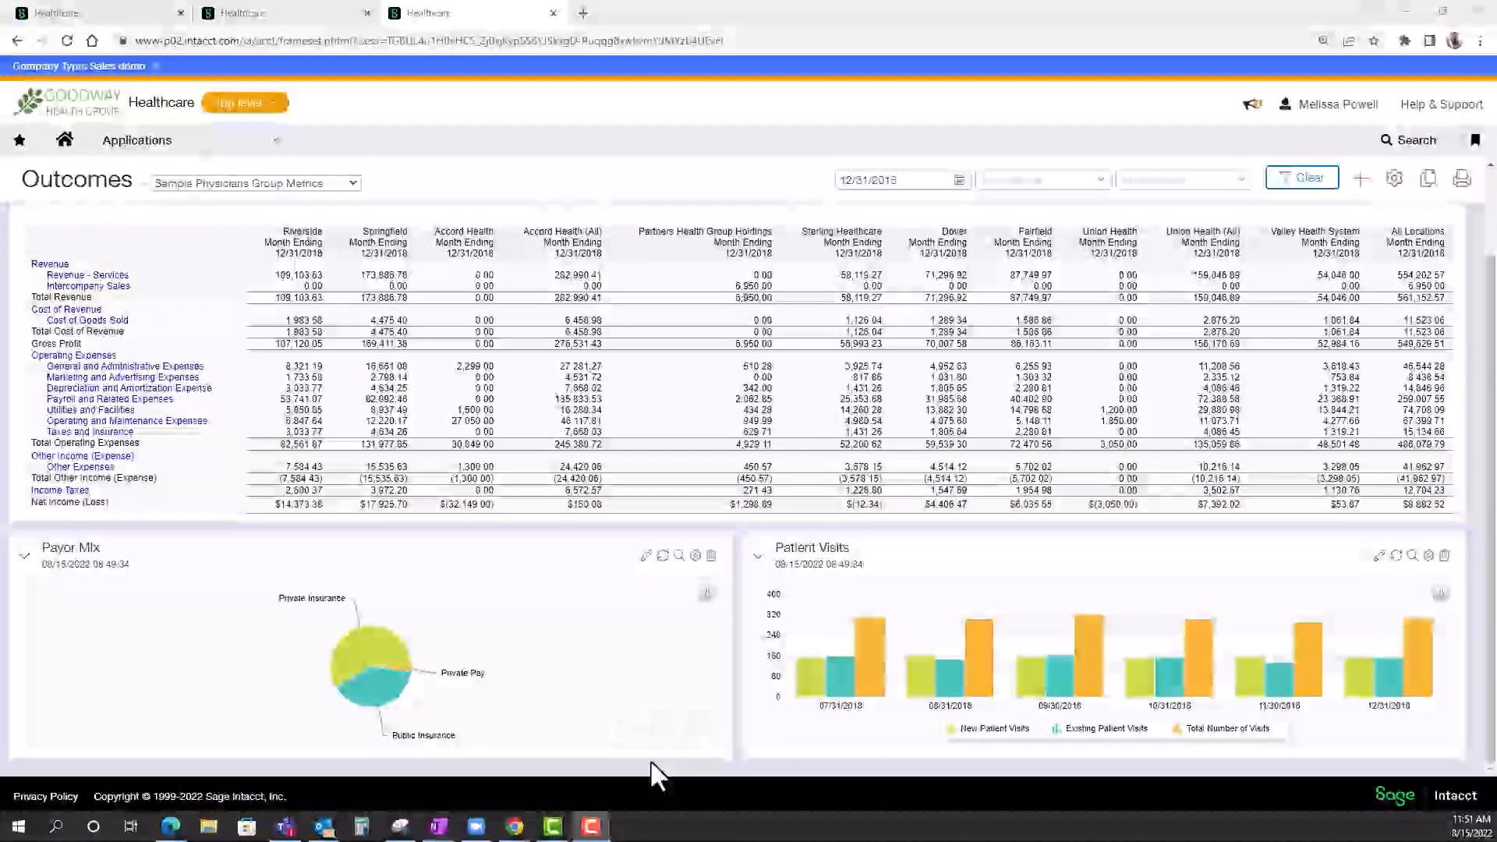
pyautogui.moveTo(393, 653)
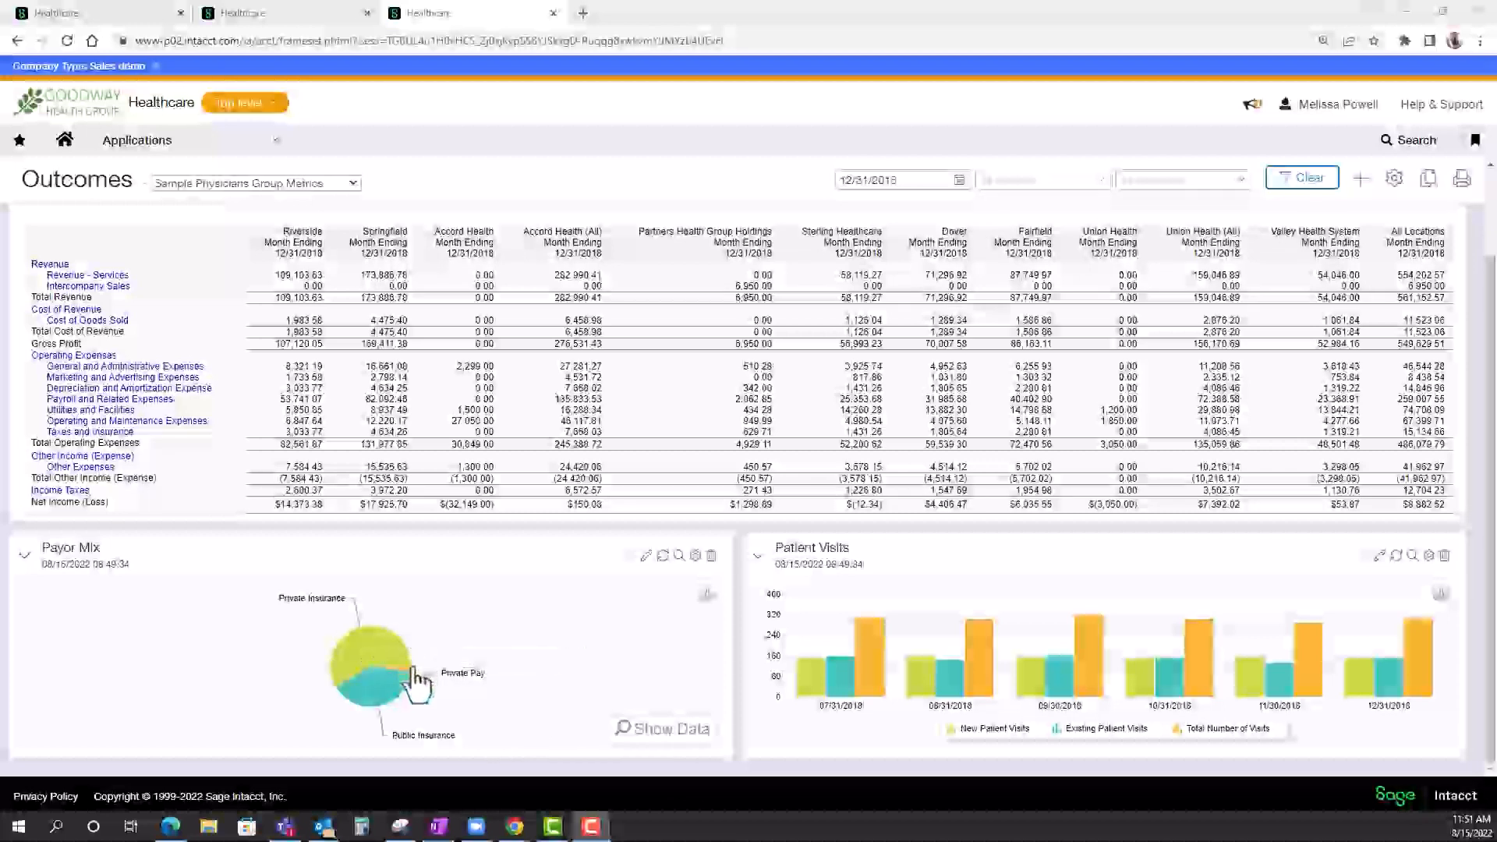
pyautogui.moveTo(394, 708)
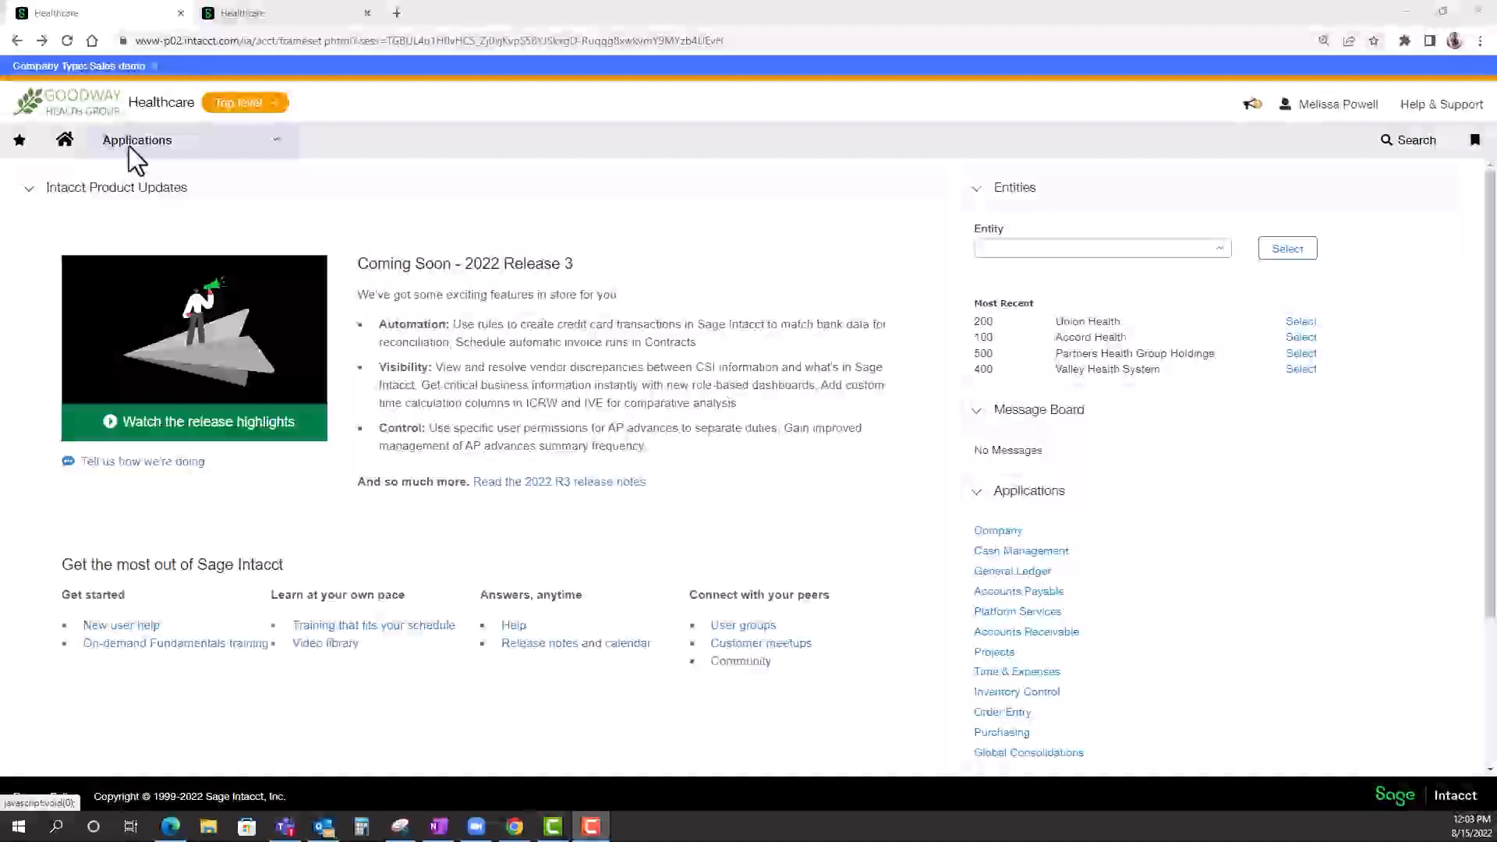
# Open the General Ledger accounts list and filter it by the title "off".
pyautogui.click(129, 146)
pyautogui.moveTo(135, 238)
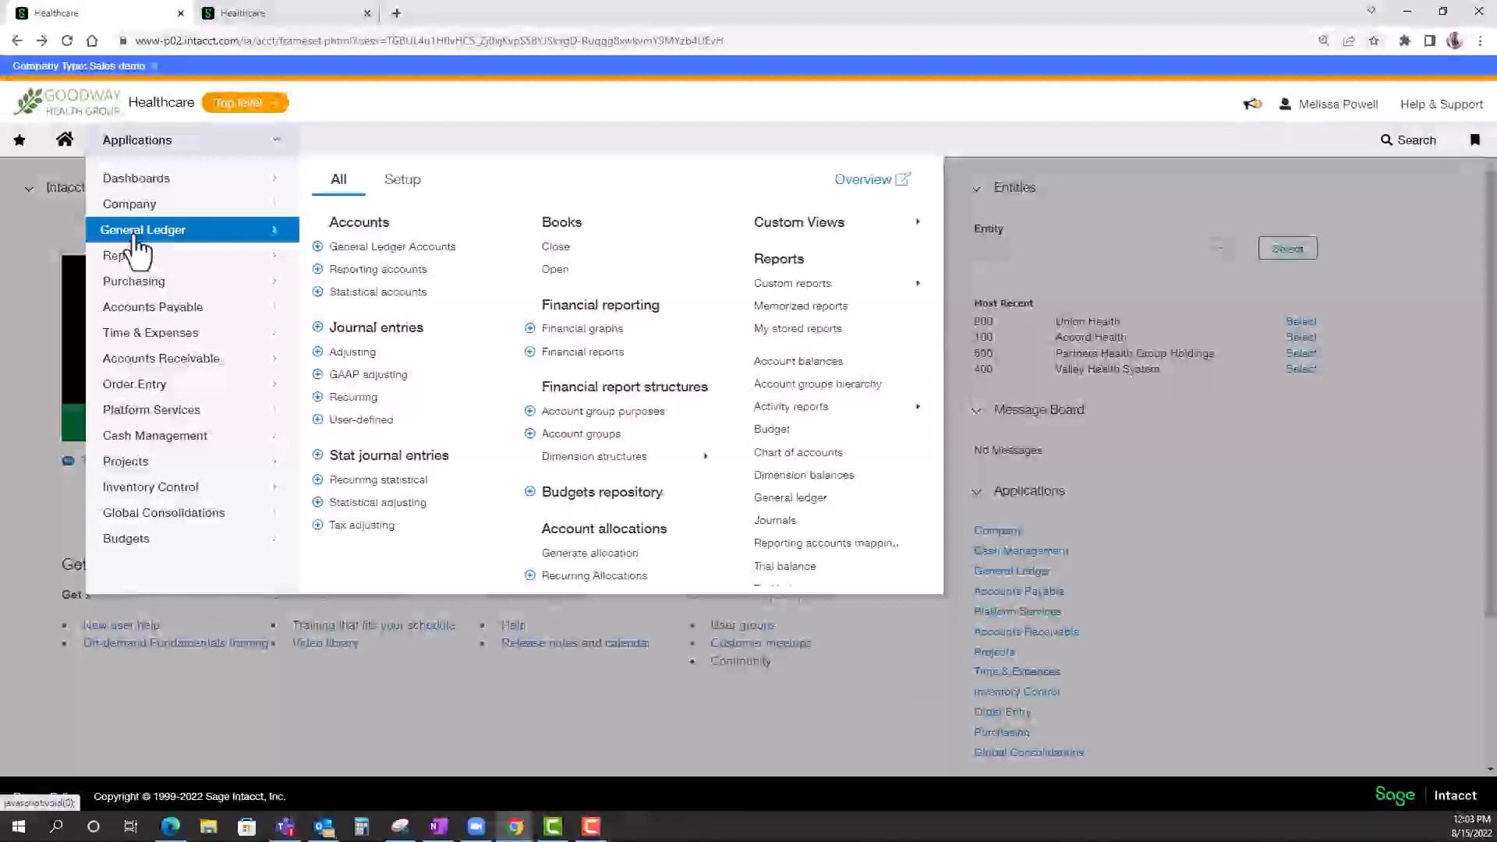
pyautogui.click(384, 251)
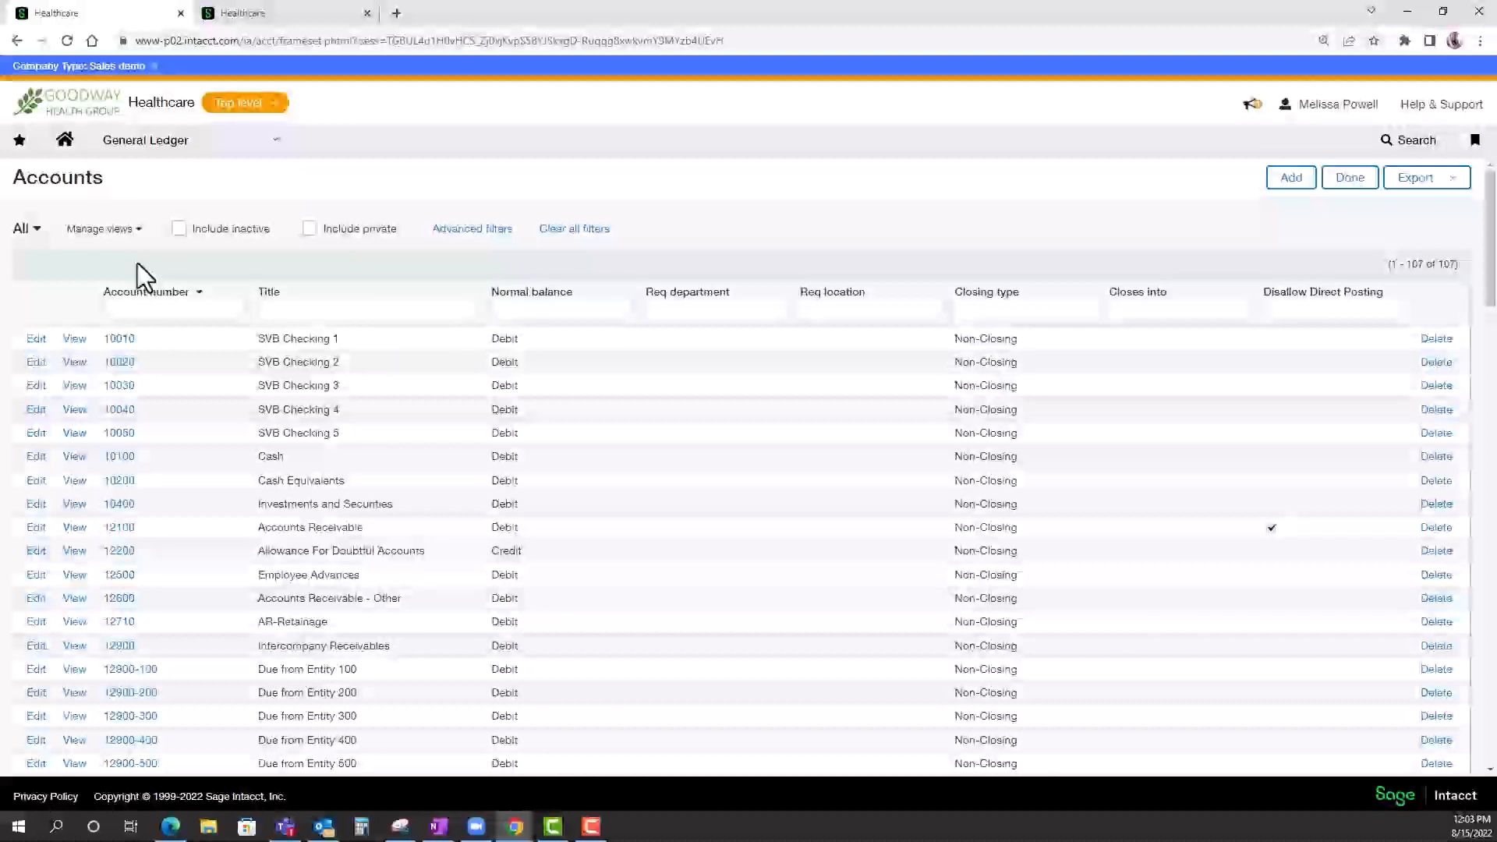
pyautogui.click(275, 312)
pyautogui.write('a')
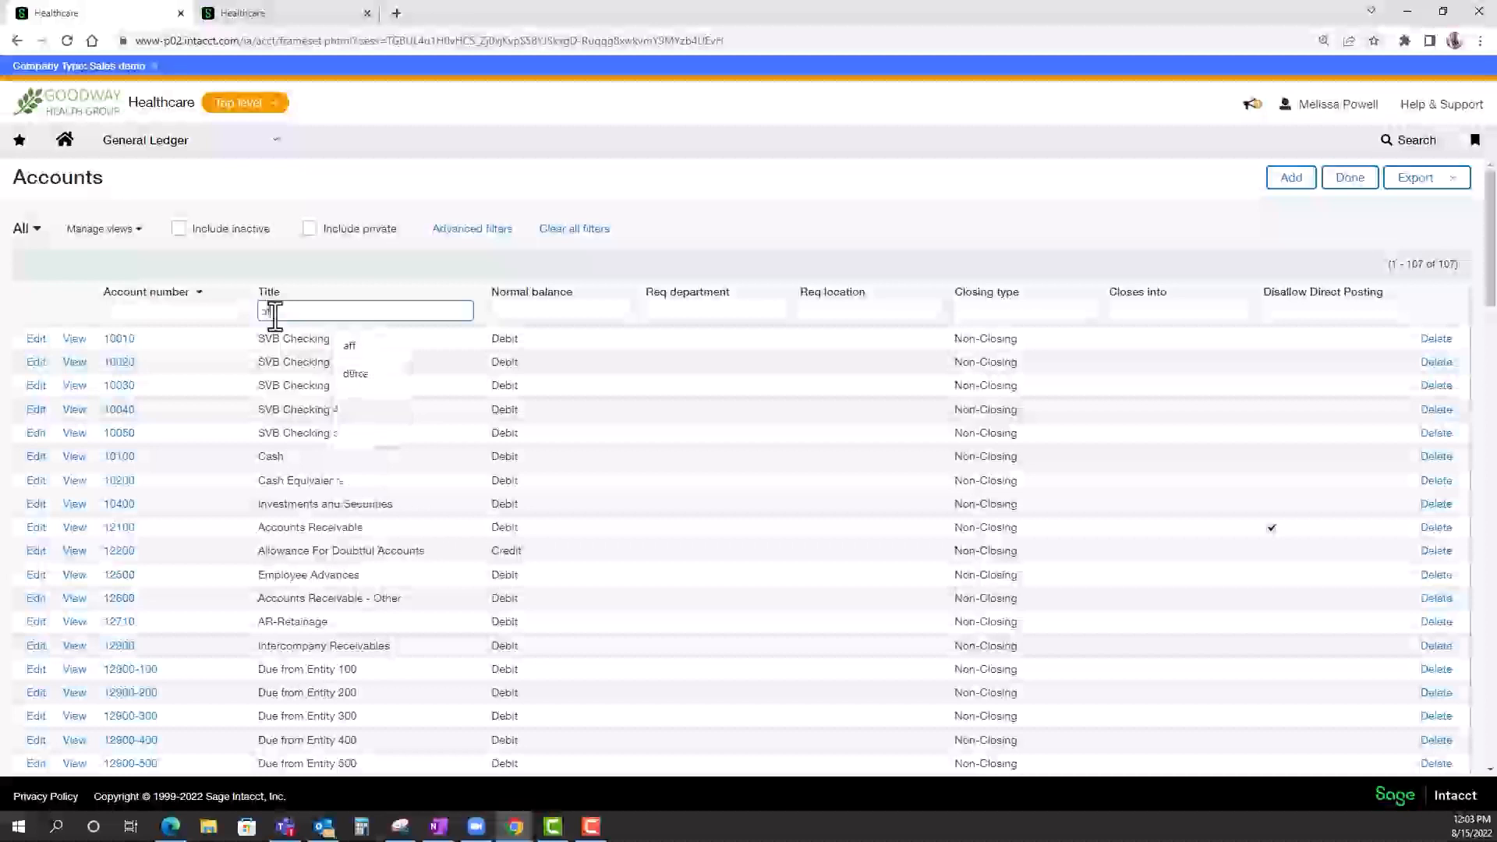
pyautogui.press('Return')
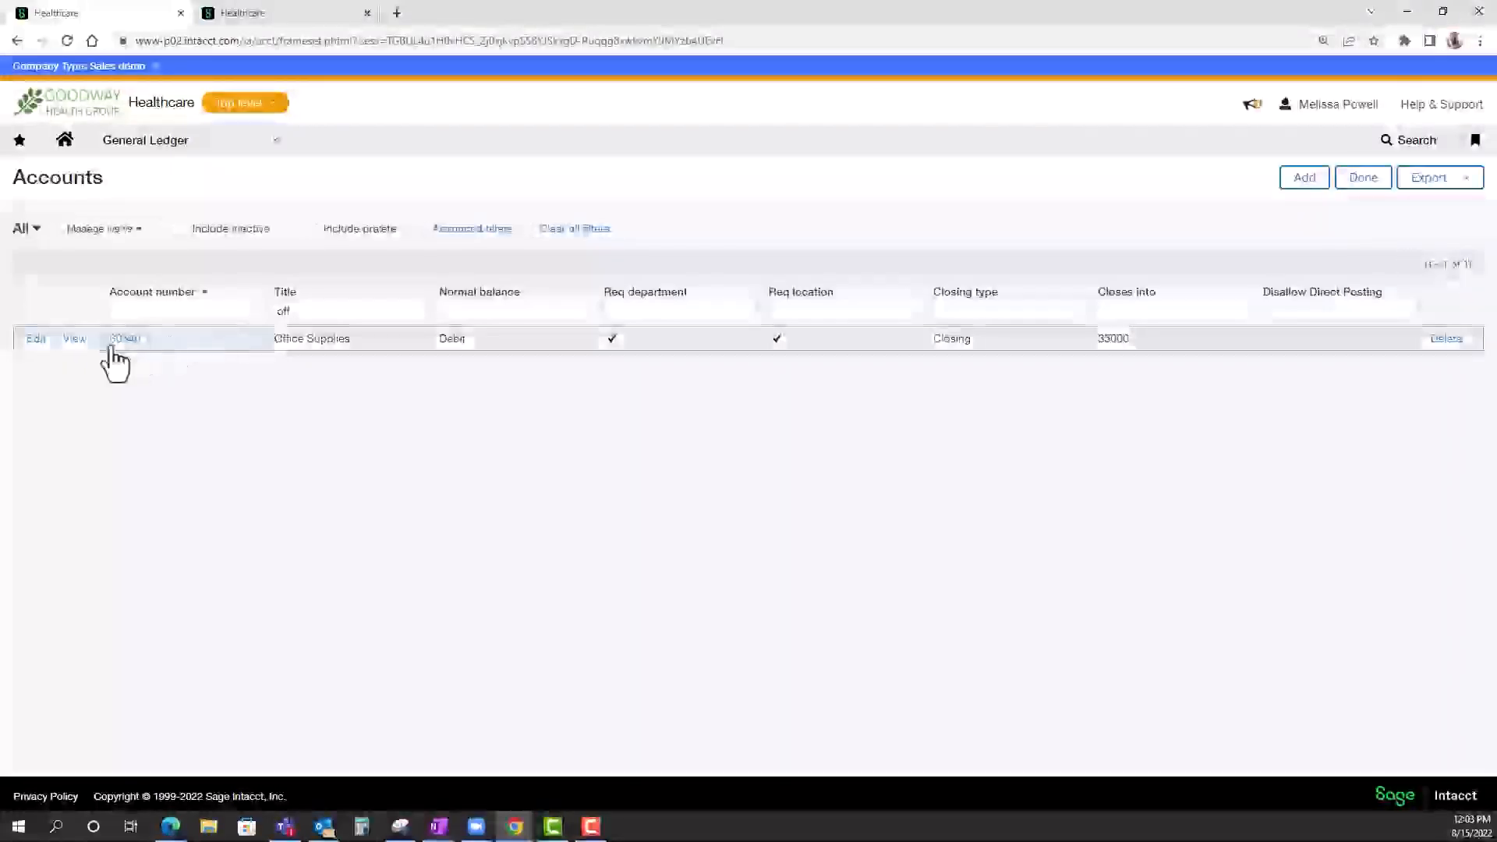
# Open the Office Supplies account for editing and review its account type, normal balance and period end closing type options.
pyautogui.click(36, 340)
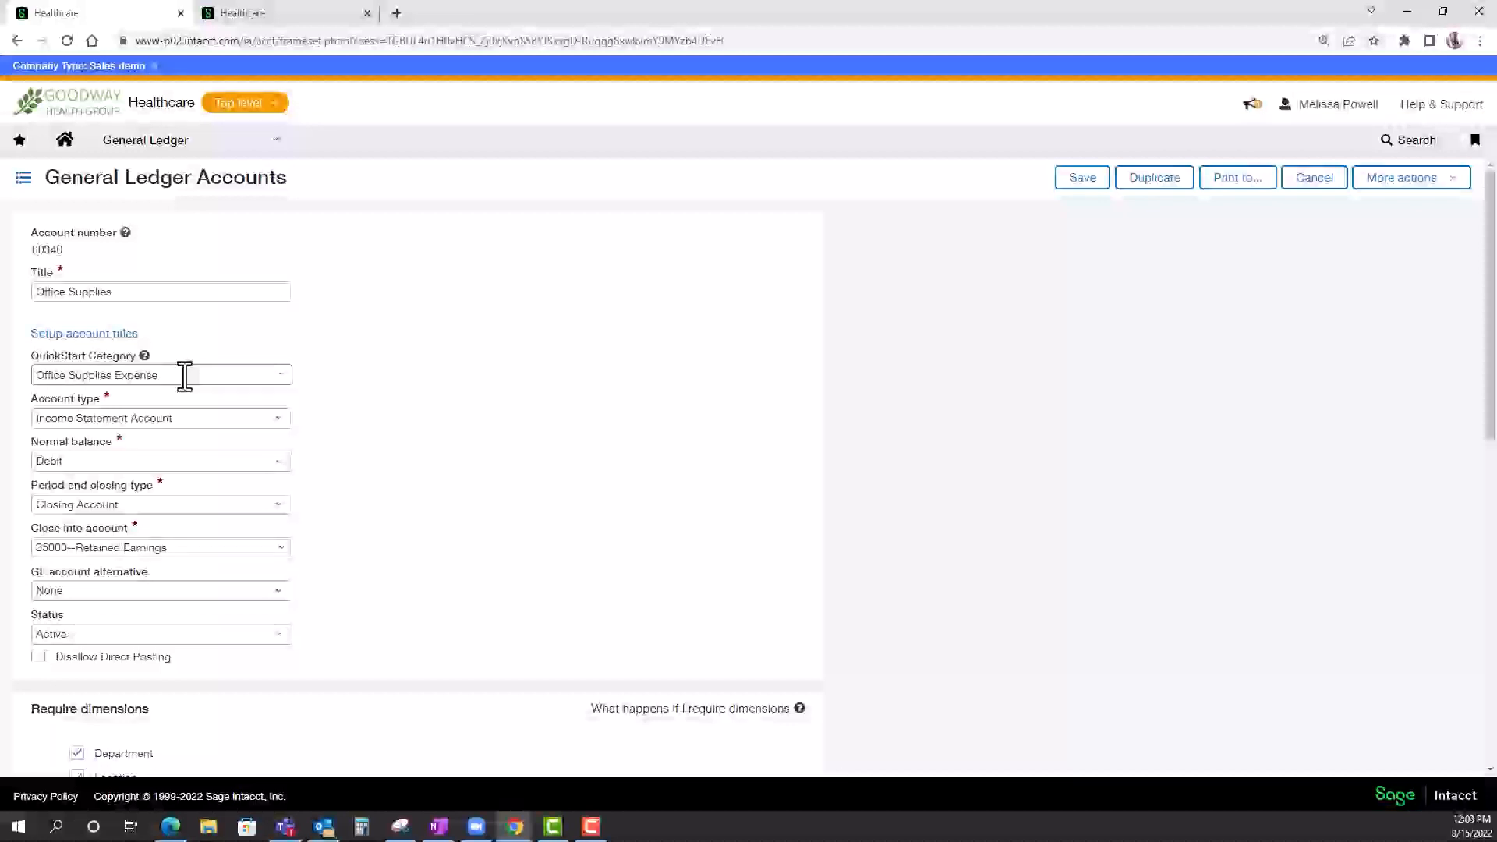
pyautogui.click(279, 428)
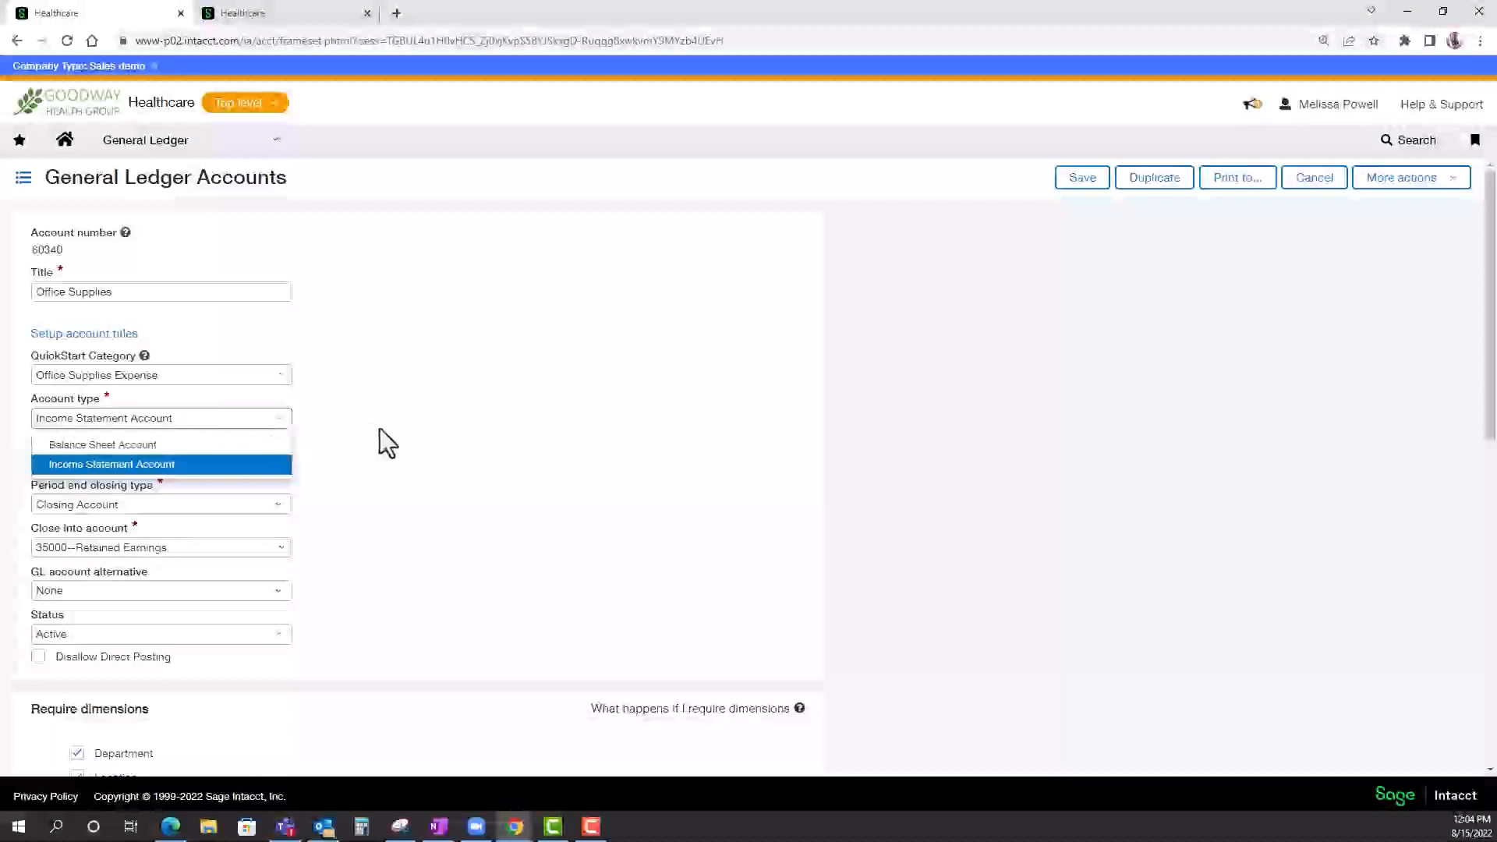
pyautogui.click(380, 431)
pyautogui.click(280, 468)
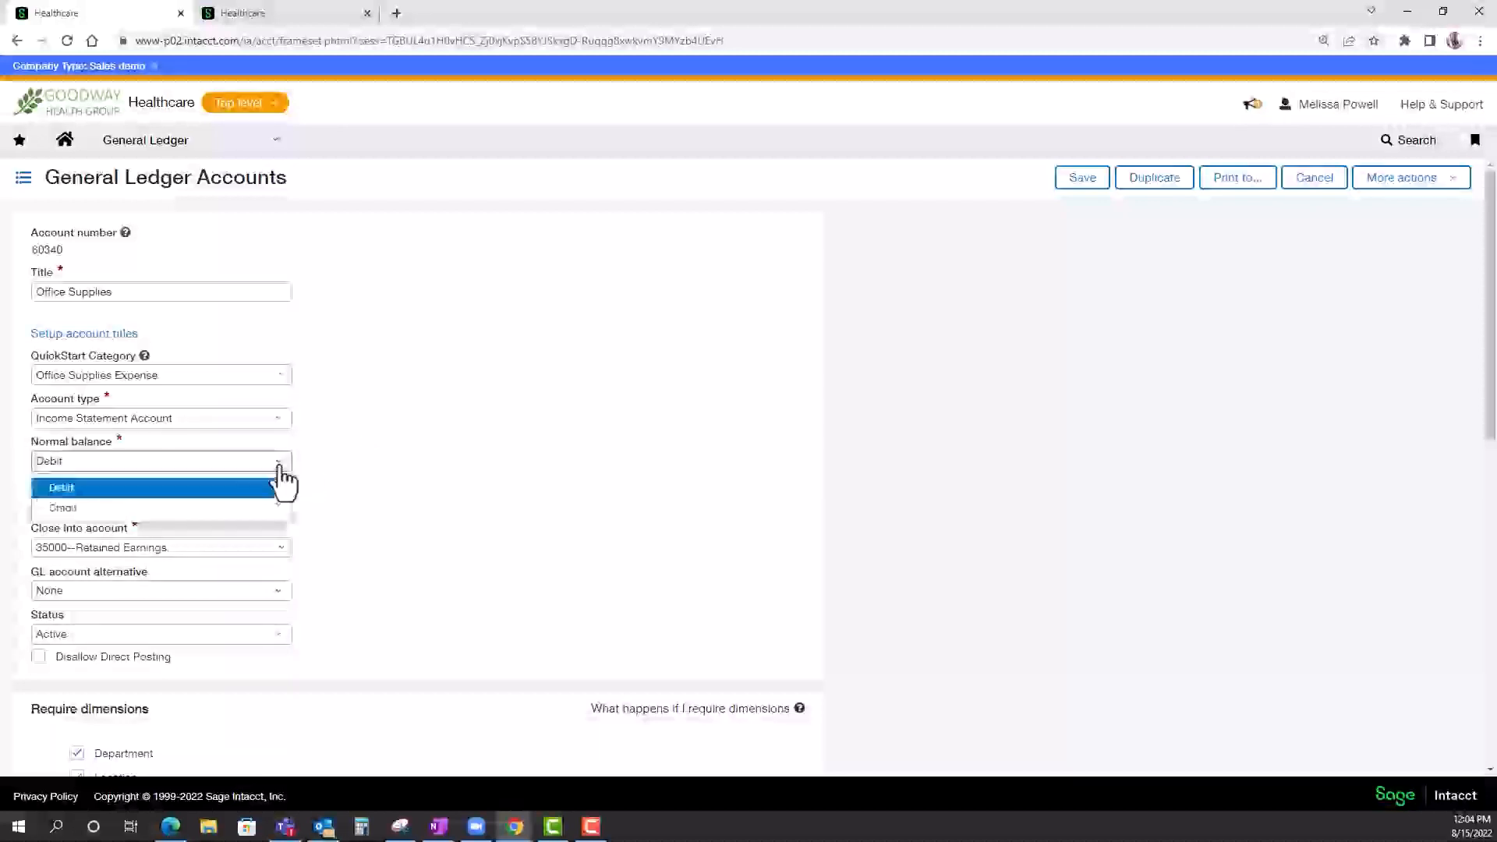
pyautogui.click(382, 514)
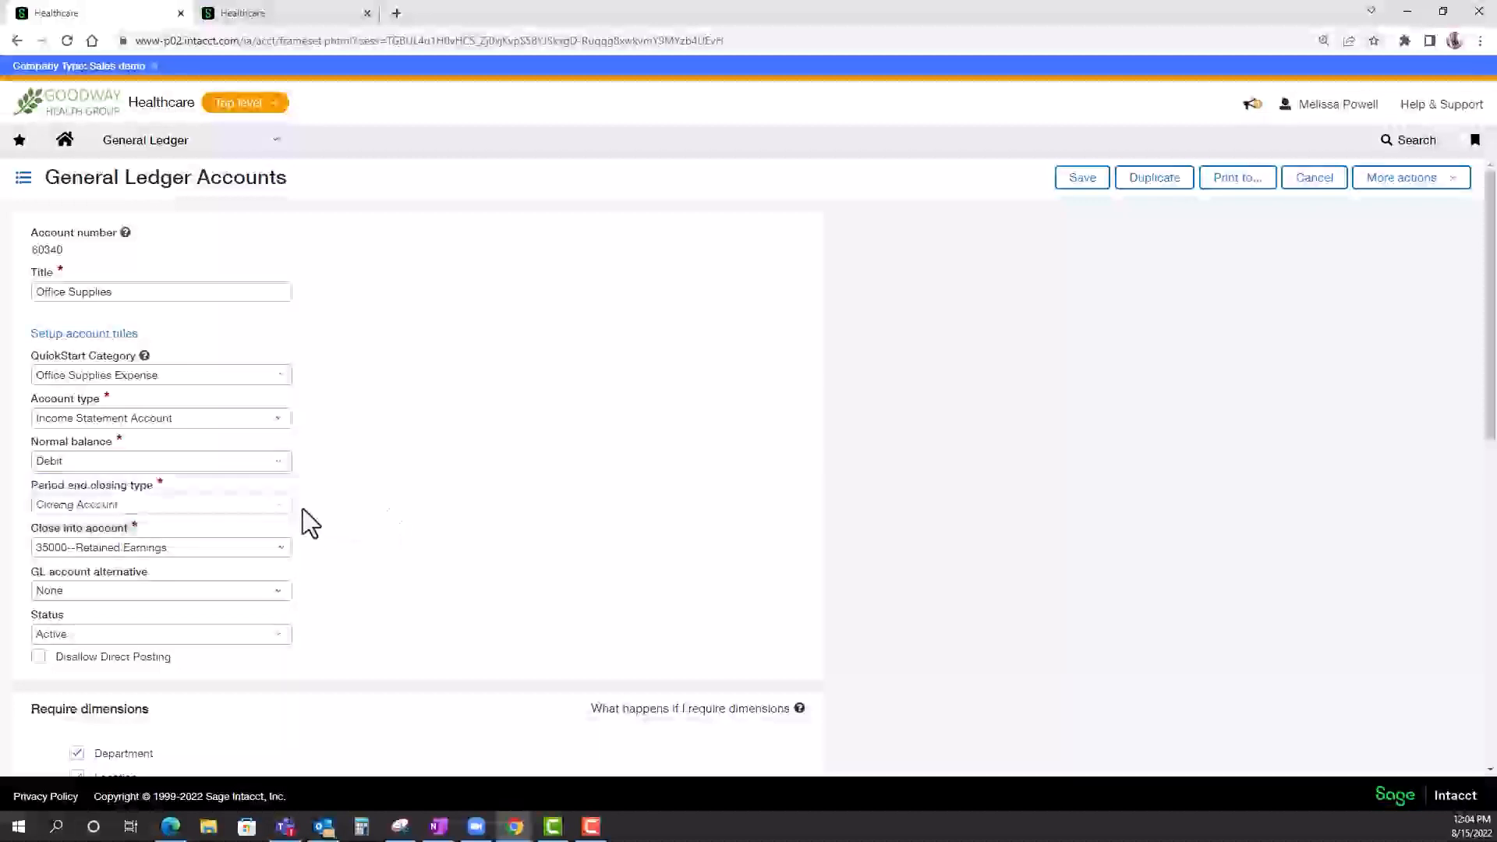
pyautogui.click(278, 512)
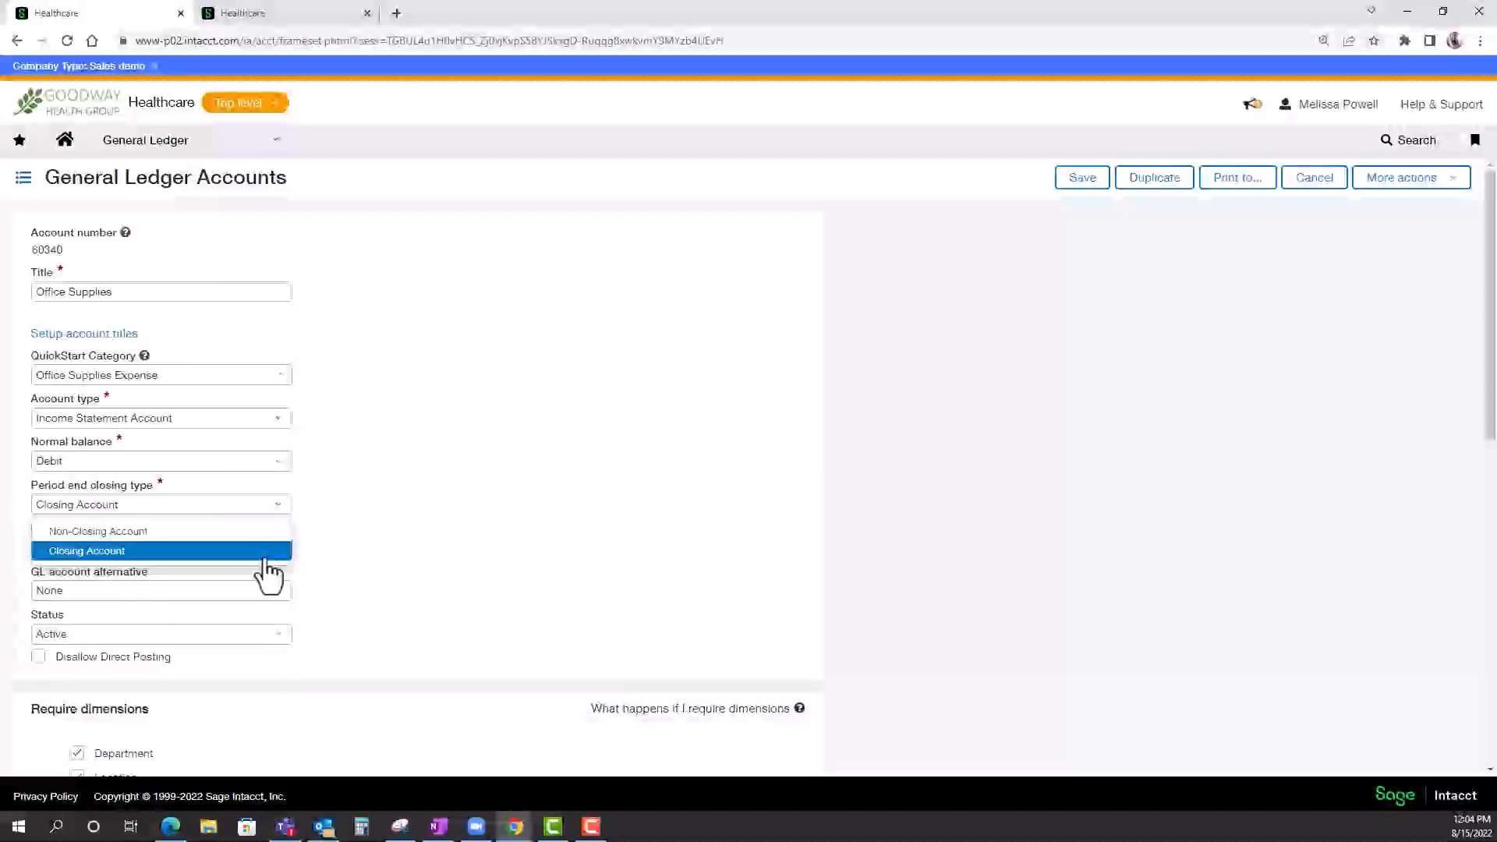
pyautogui.click(360, 557)
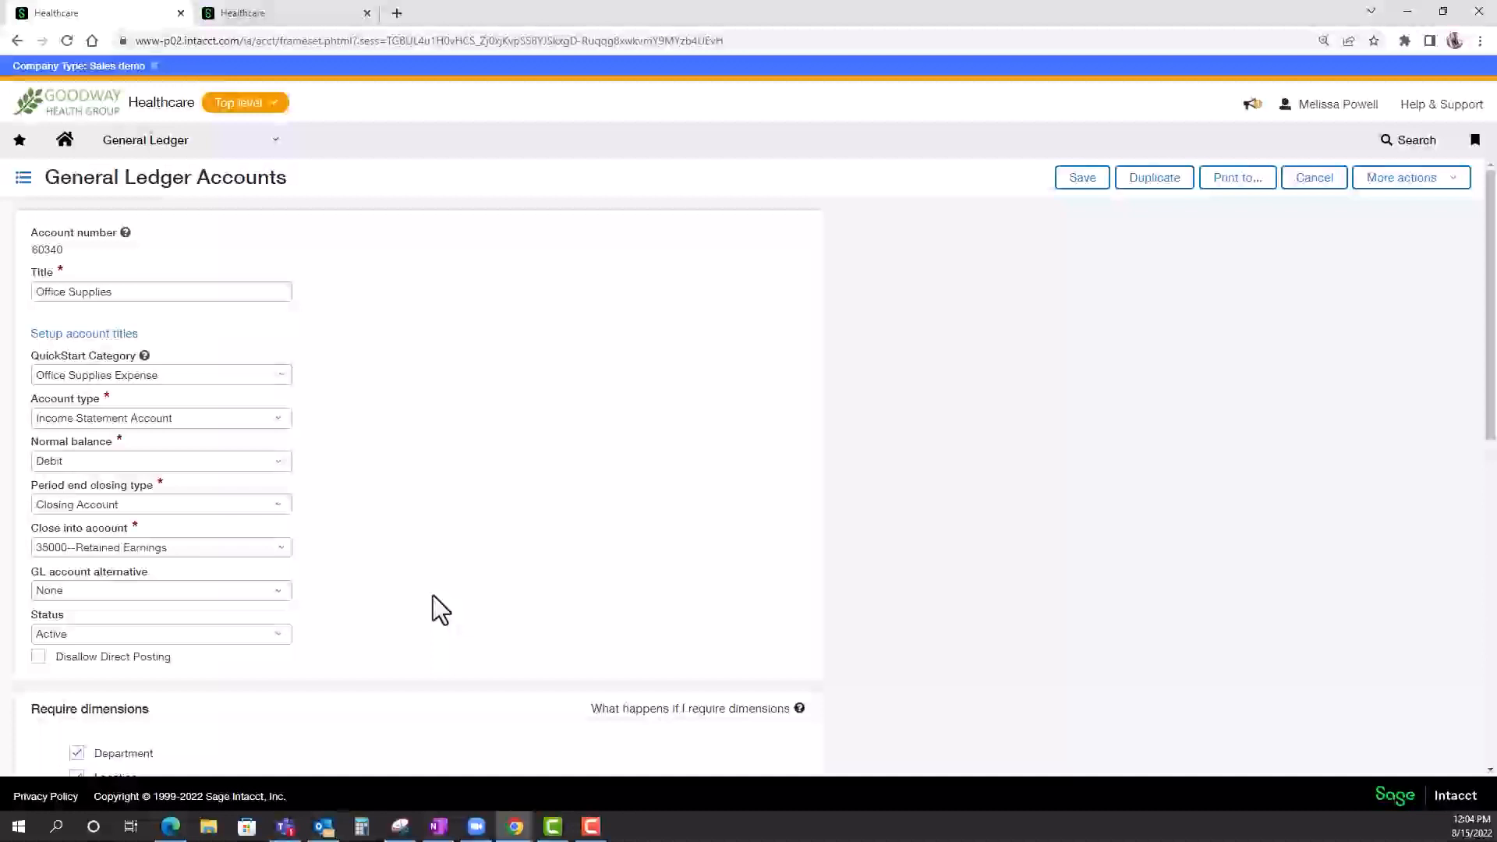
# Examine the Office Supplies account's required dimensions, focusing on Department and Location.
pyautogui.scroll(-2, 433, 595)
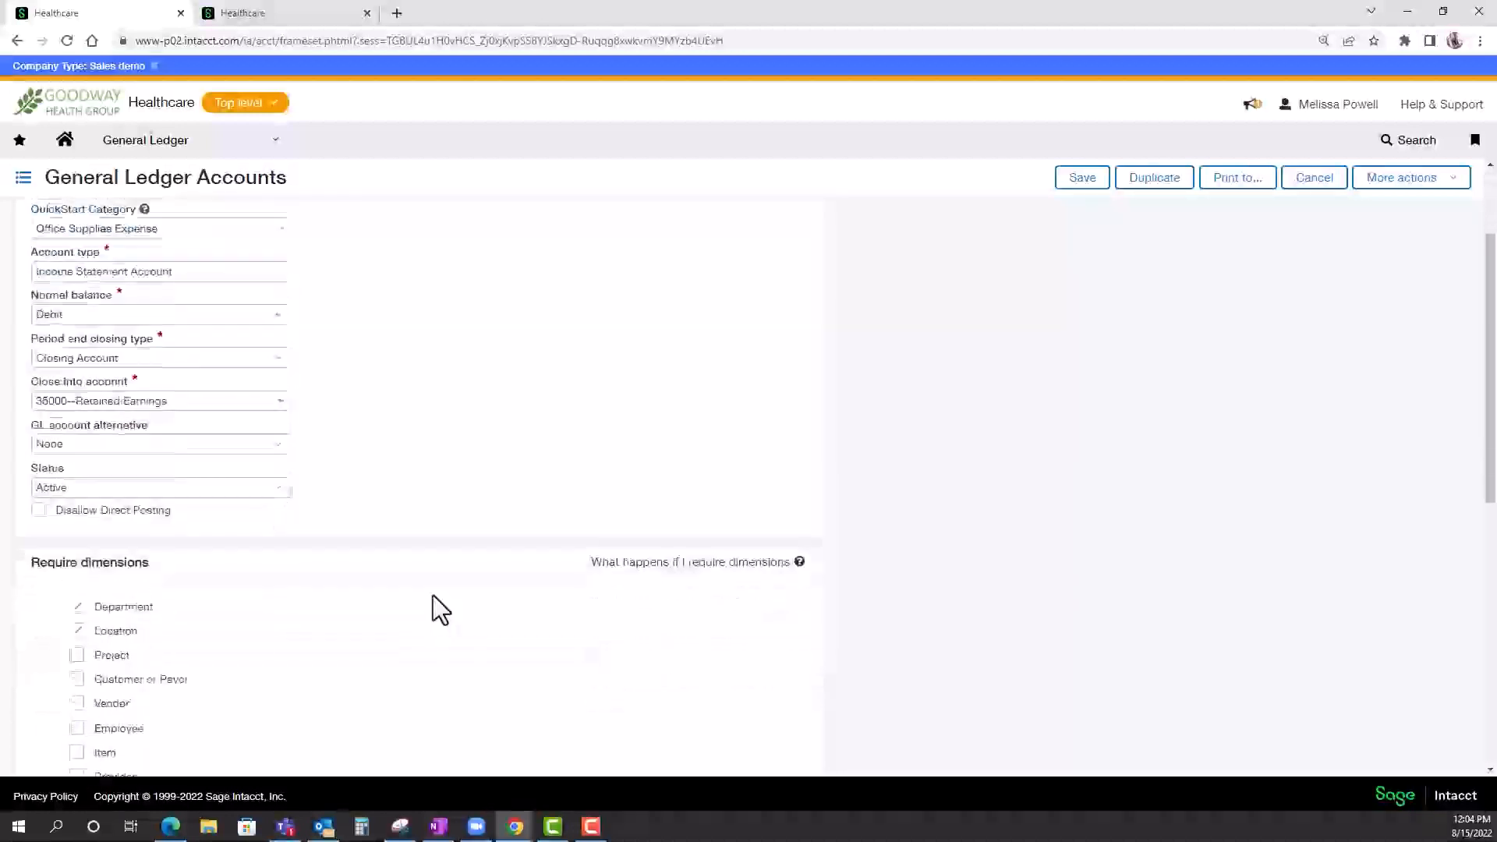
pyautogui.scroll(-2, 433, 595)
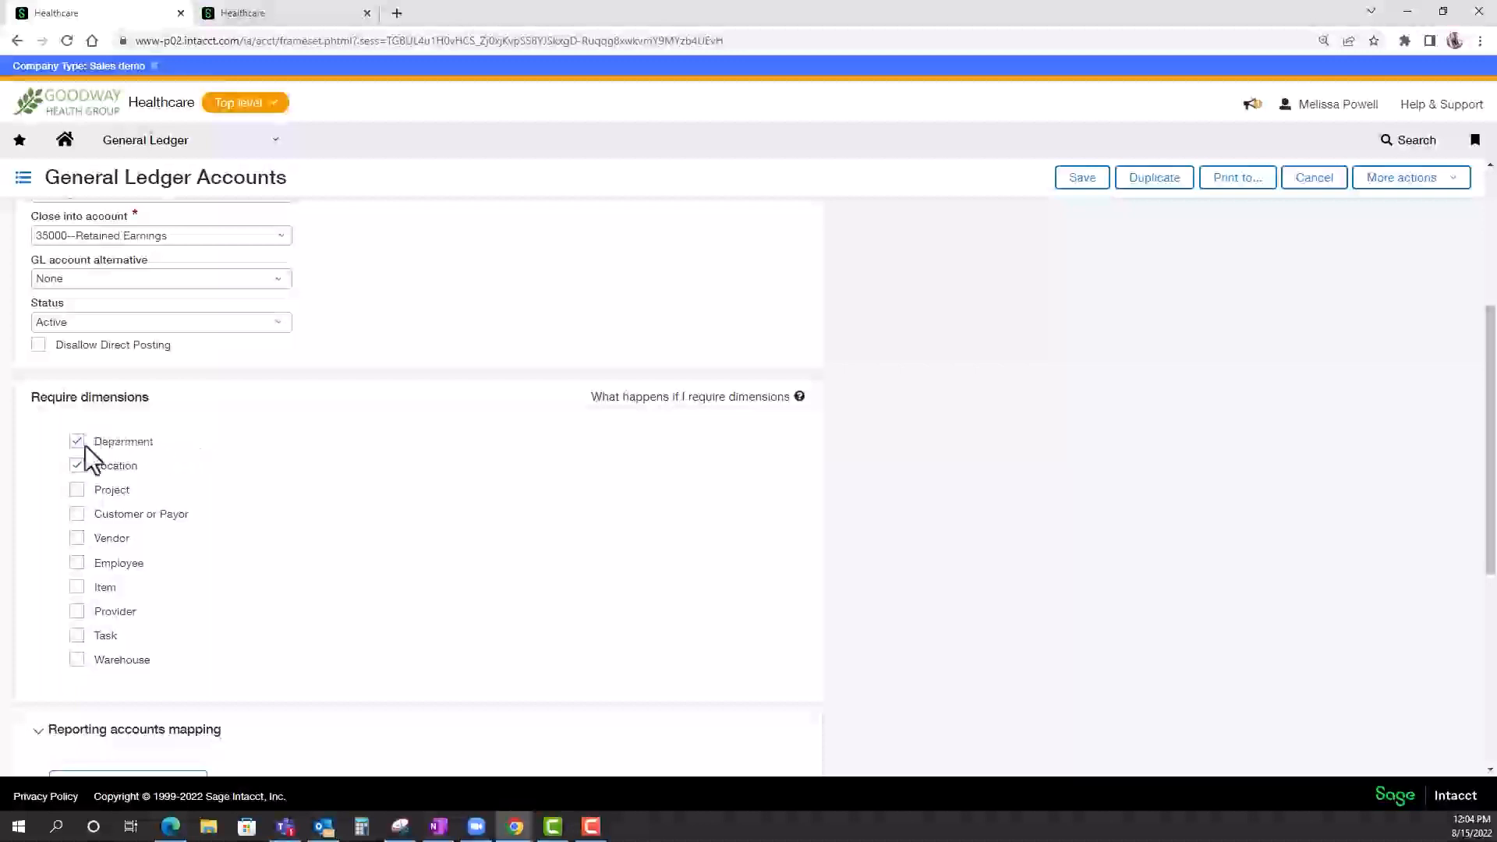
pyautogui.moveTo(92, 444); pyautogui.dragTo(169, 447)
pyautogui.click(170, 444)
# From the top-level Healthcare company, open the Accord Health and Union Health entities in separate browser tabs.
pyautogui.click(302, 14)
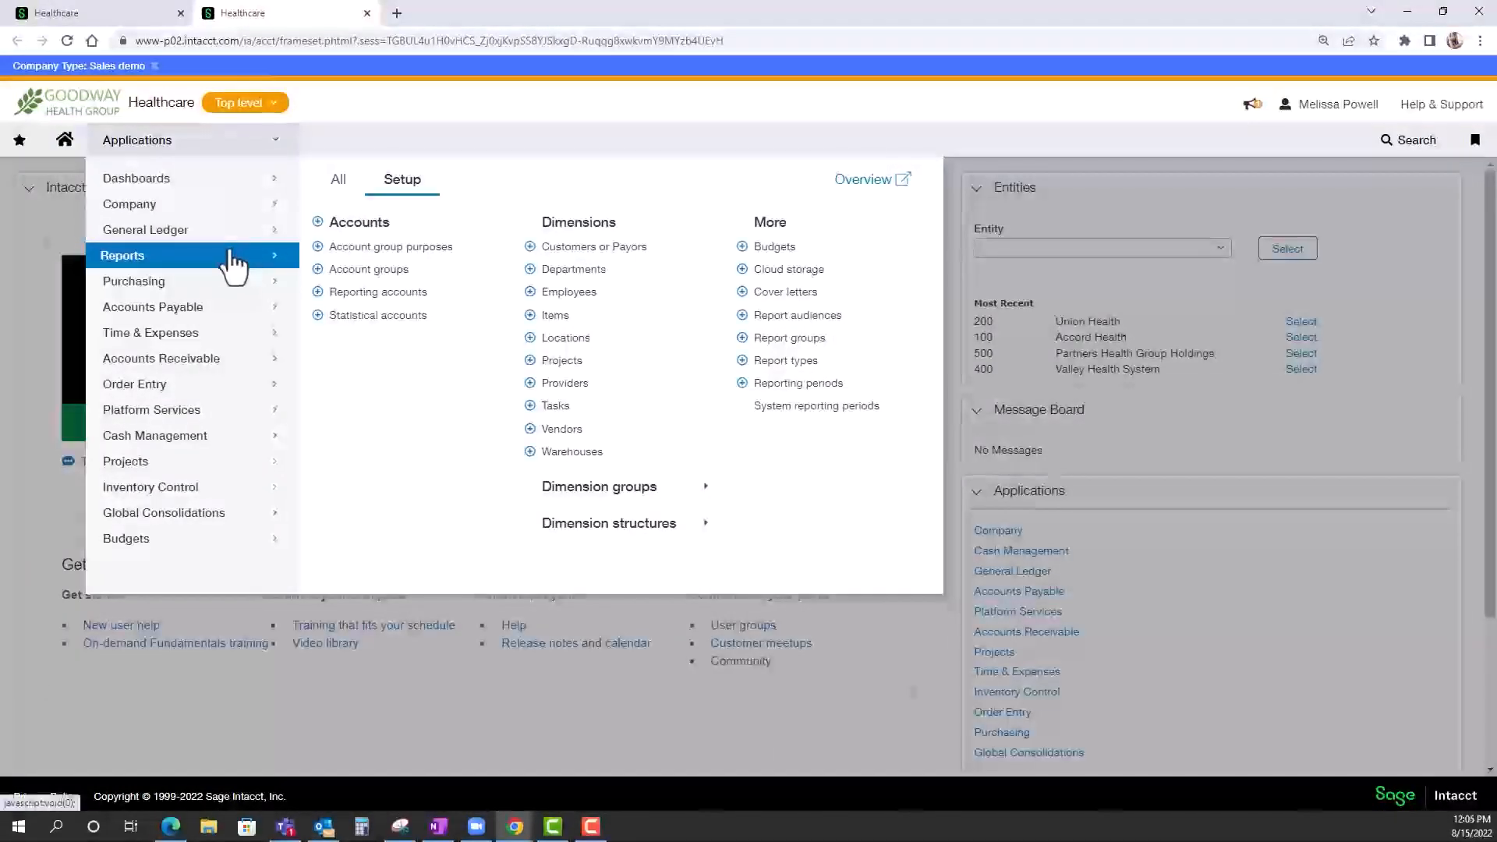
pyautogui.click(248, 111)
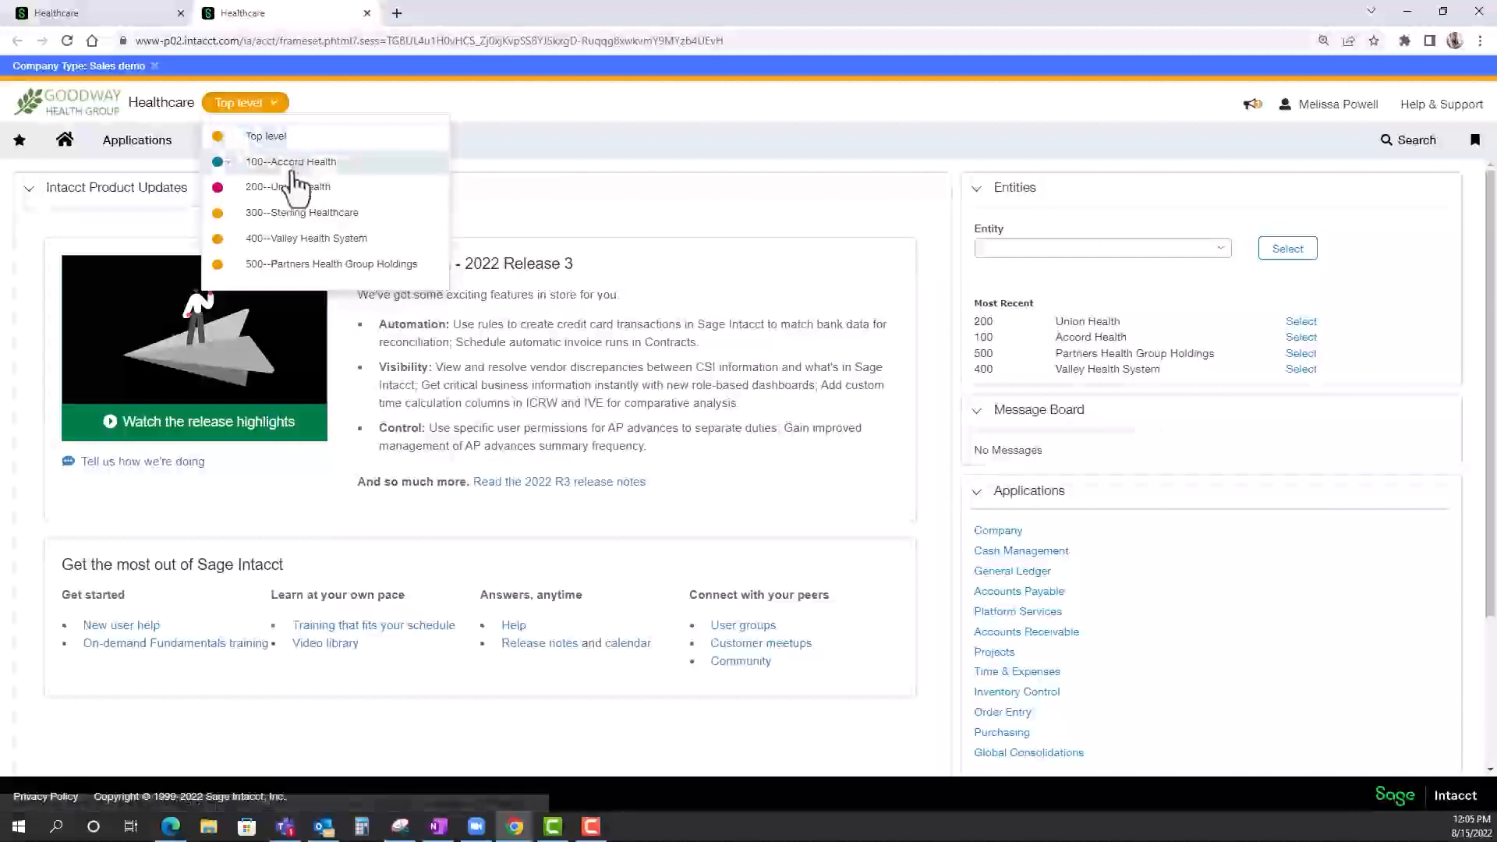
pyautogui.click(282, 255)
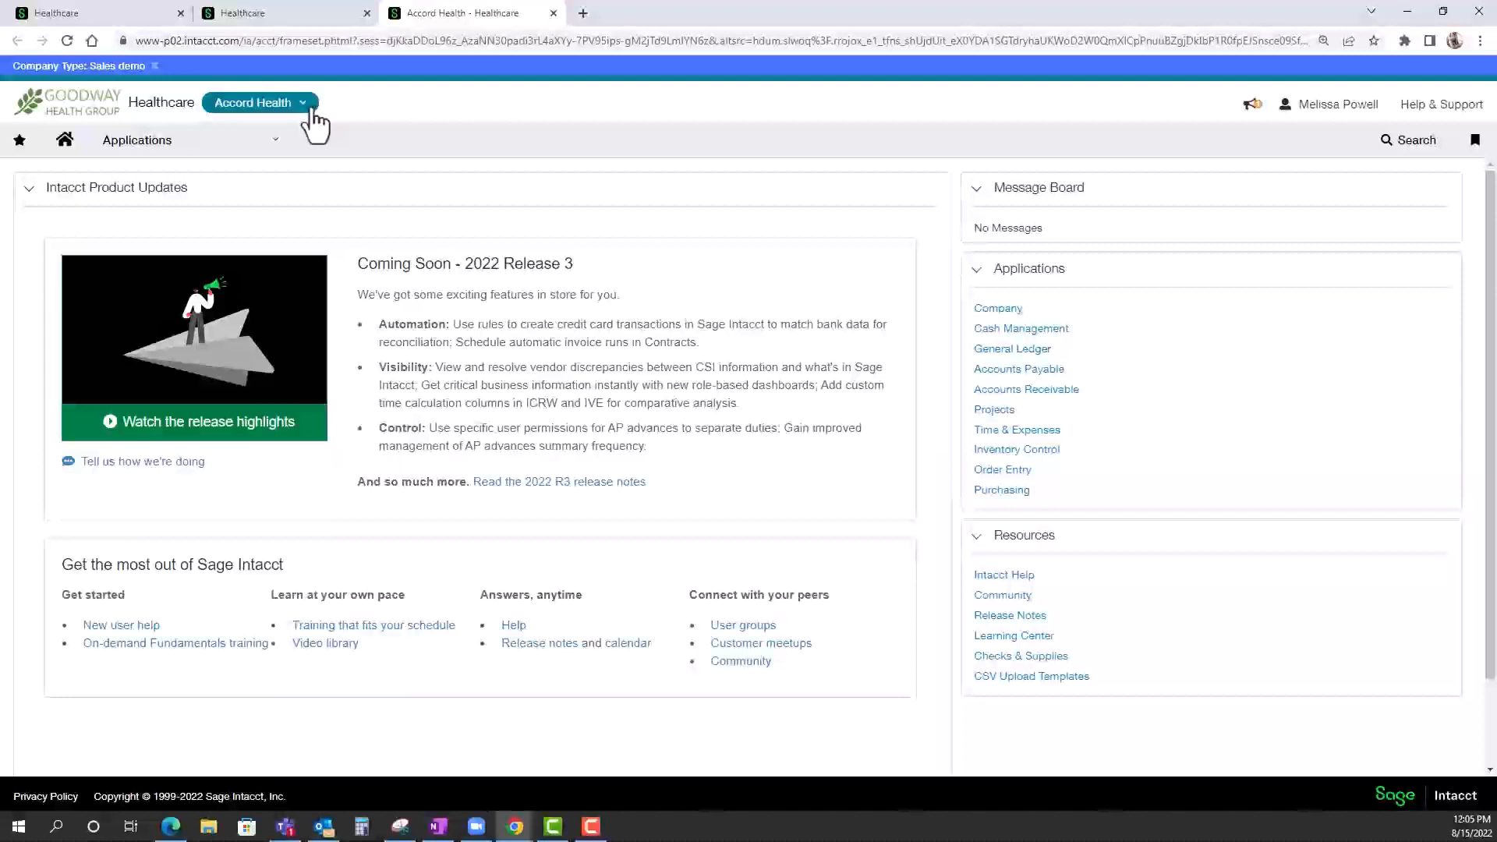
pyautogui.click(299, 24)
pyautogui.click(262, 110)
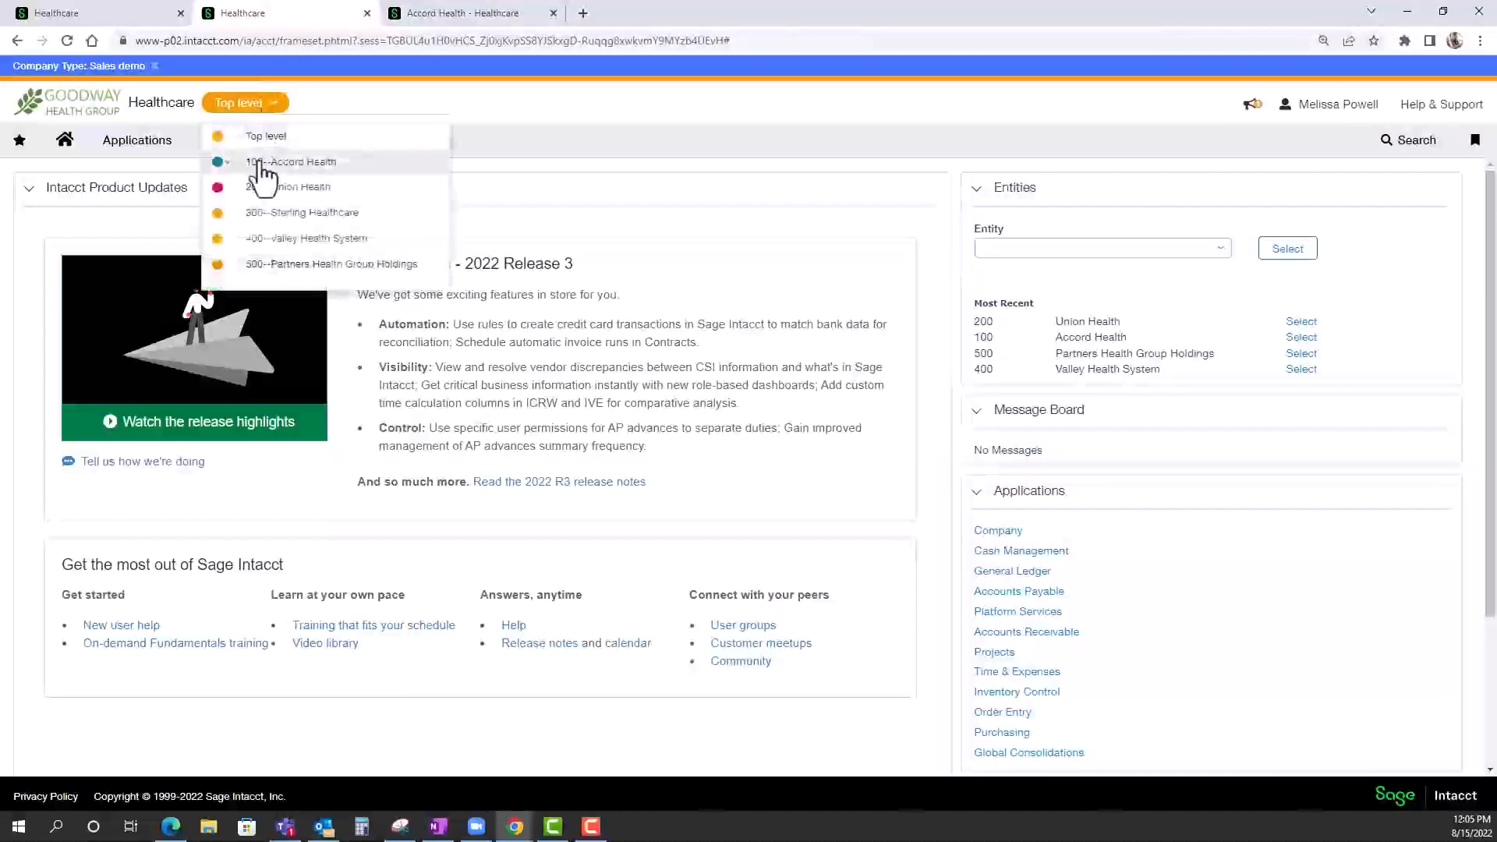
pyautogui.click(262, 190)
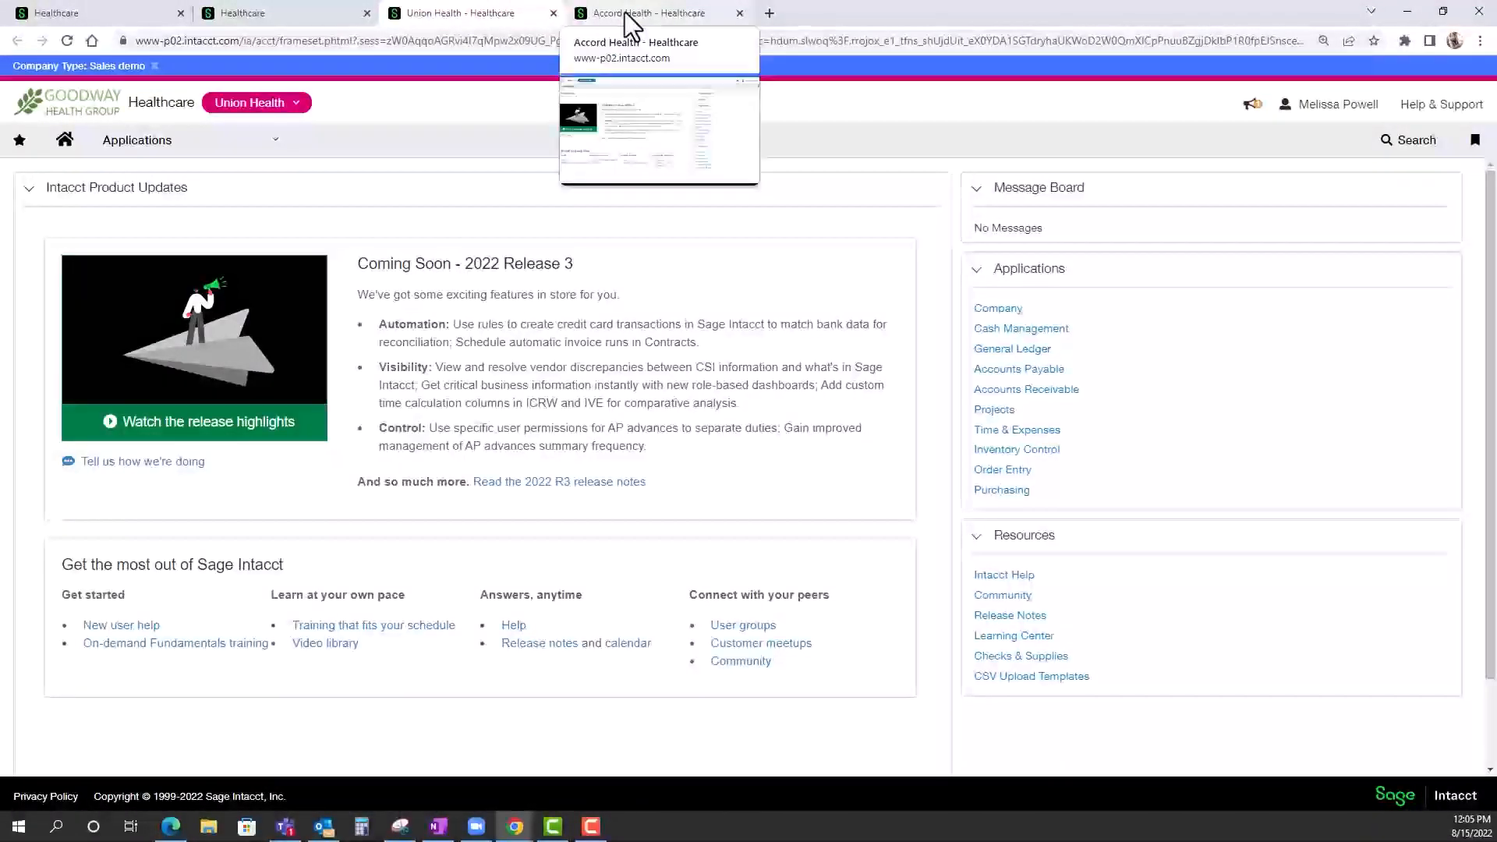
# Compare the top-level, Union Health and Accord Health home pages, ending on the top-level one.
pyautogui.click(293, 13)
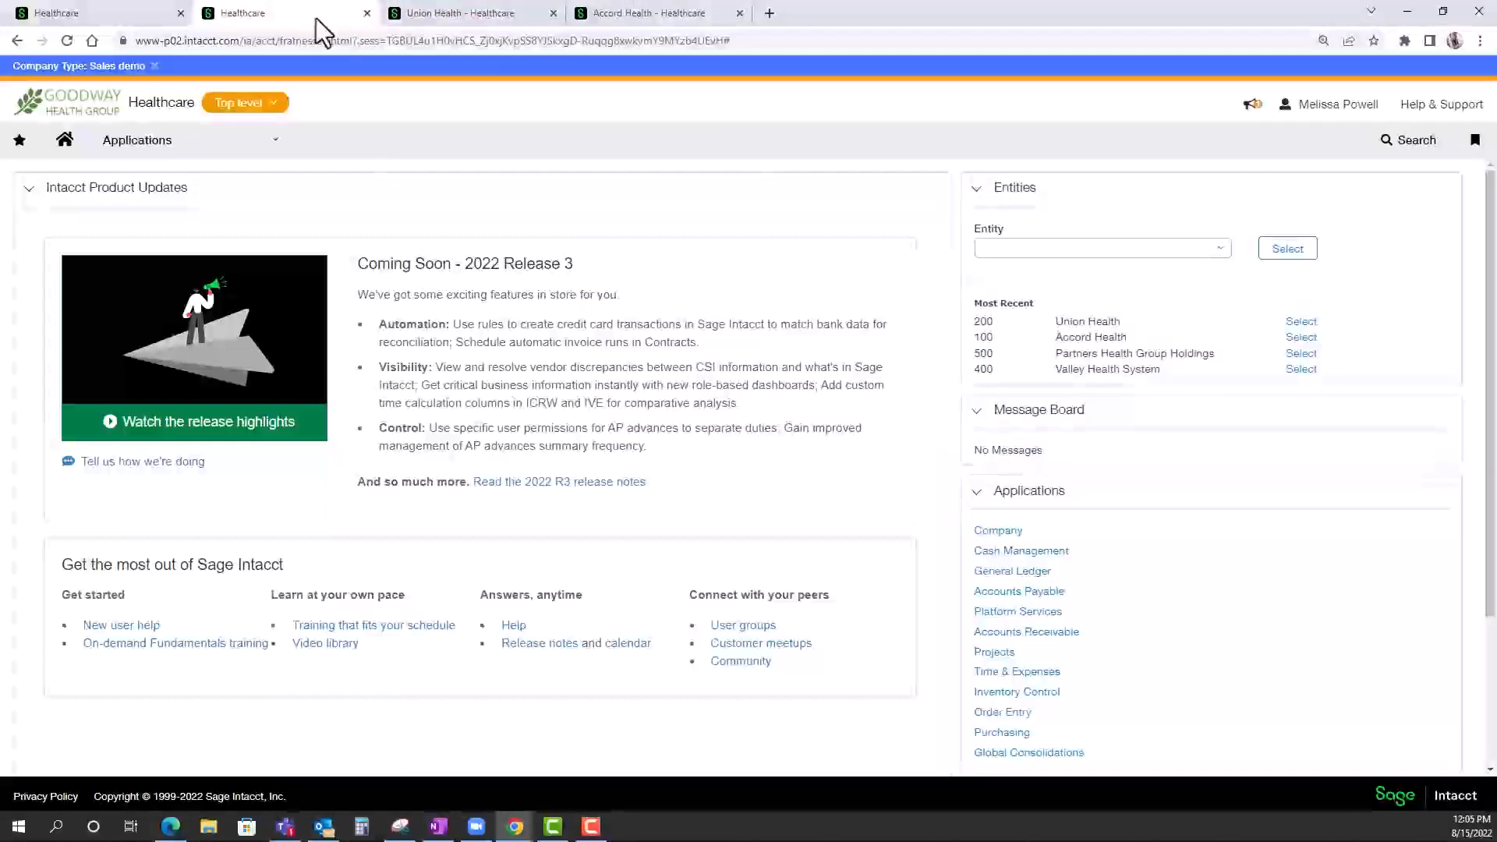
pyautogui.click(438, 19)
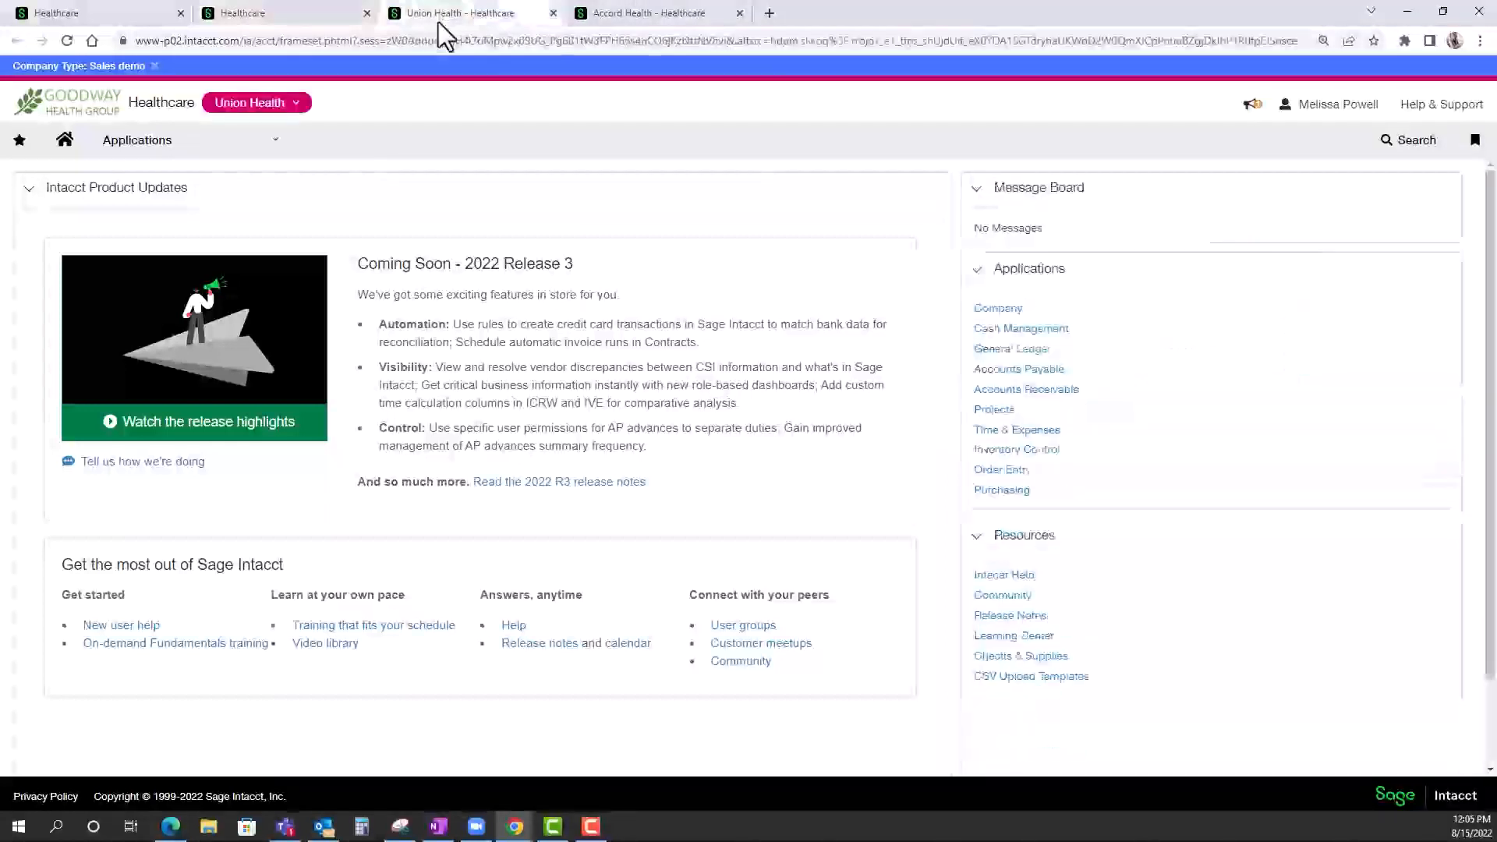
pyautogui.click(621, 20)
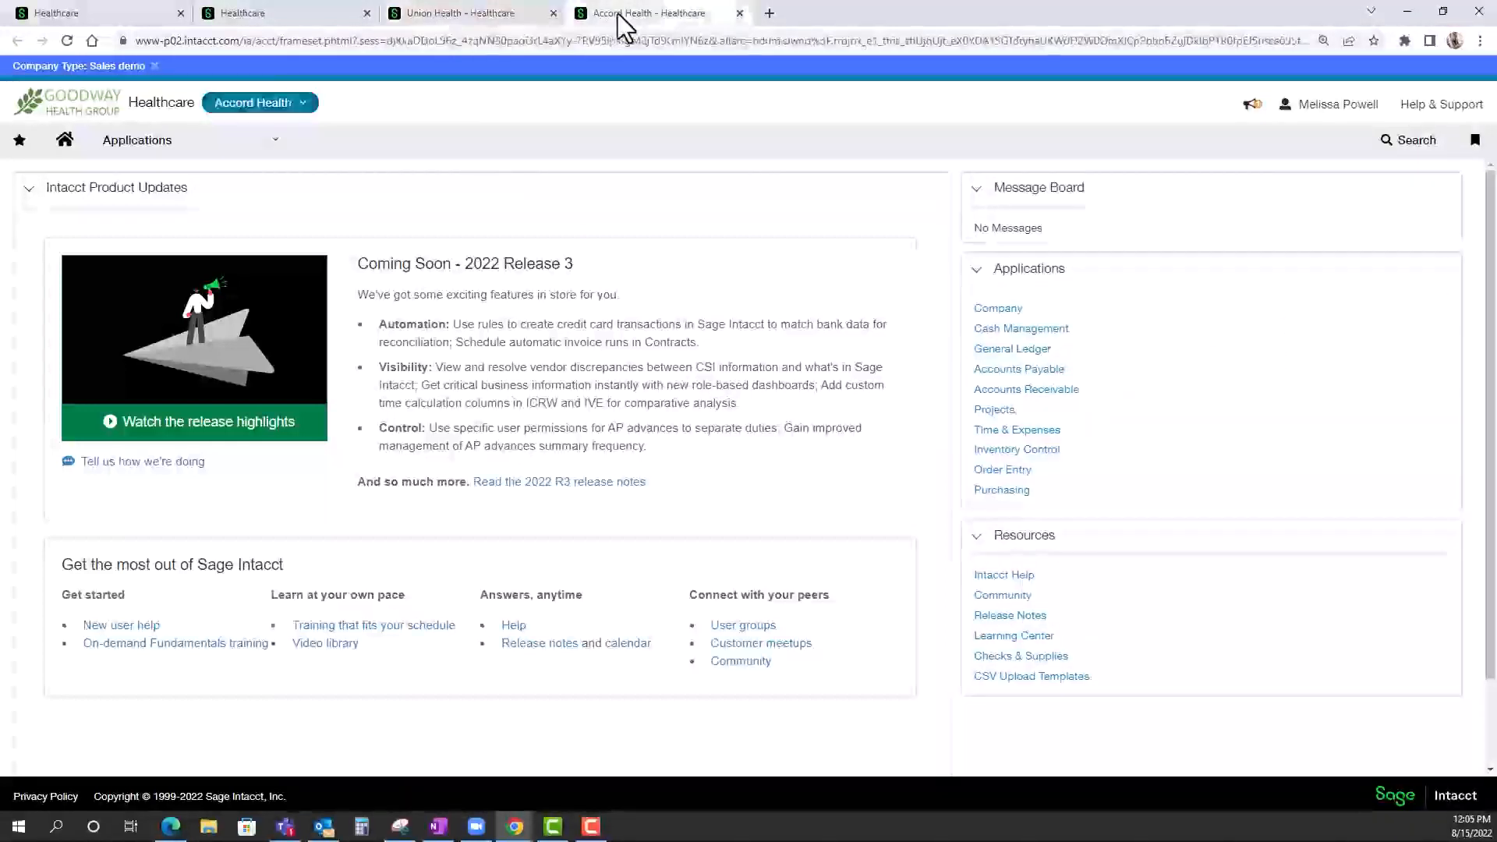
pyautogui.click(256, 15)
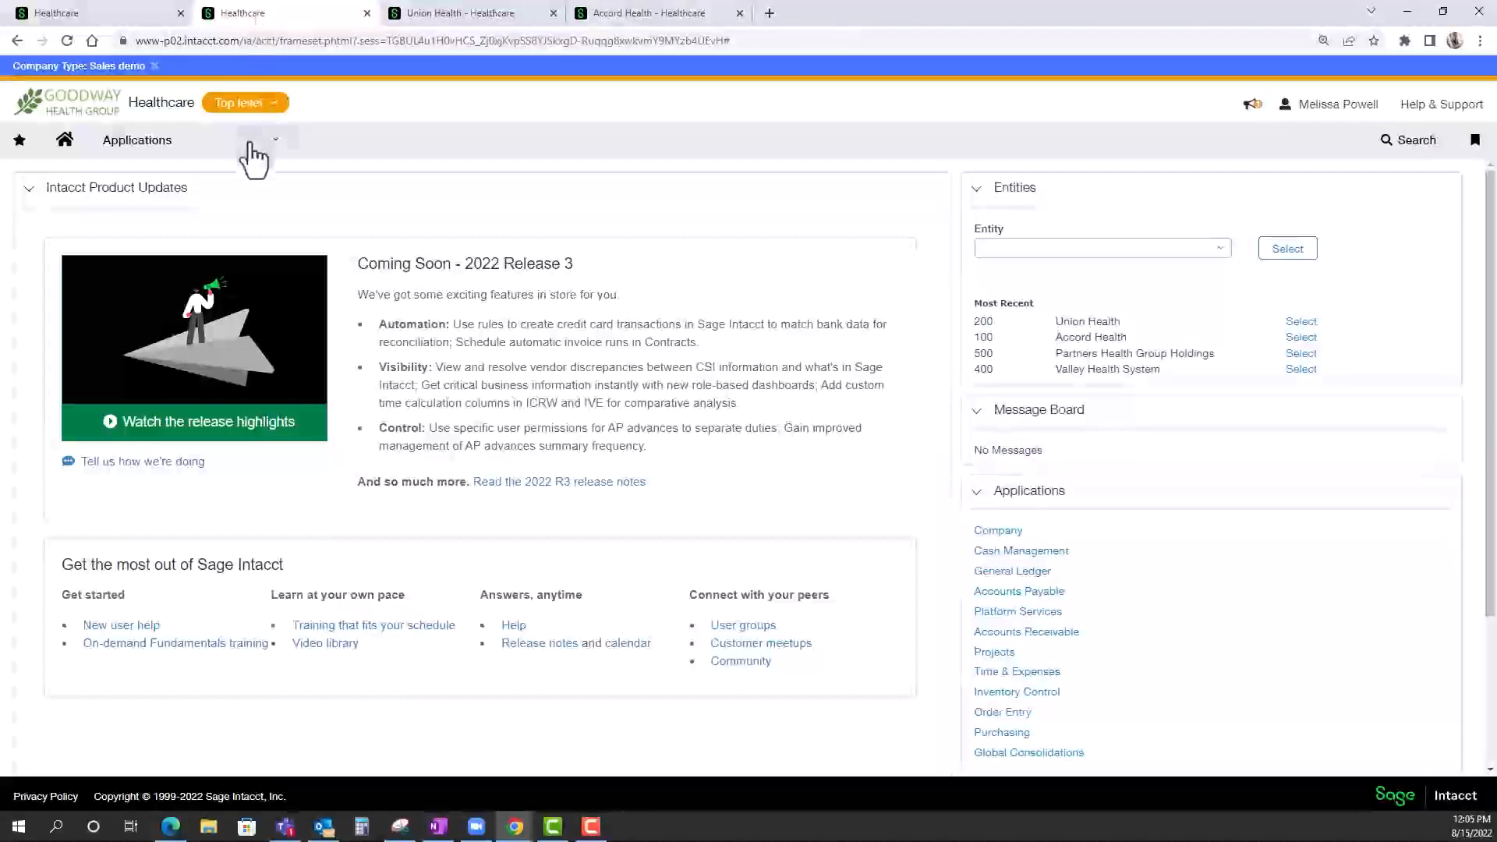
# Open the Locations dimension list from the Reports setup and examine each location's name and parent entity.
pyautogui.click(257, 152)
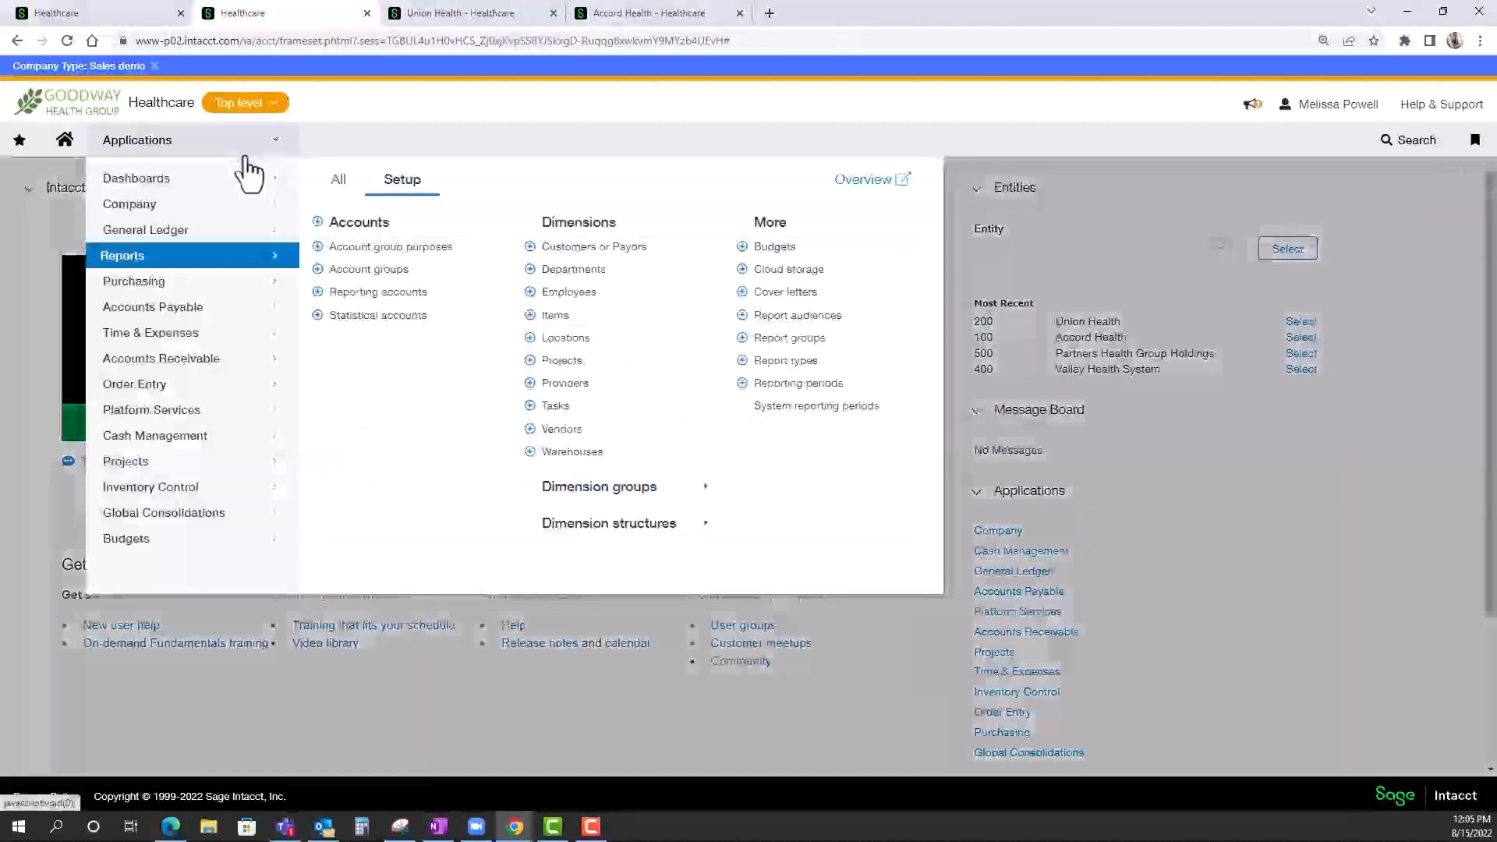
pyautogui.click(555, 338)
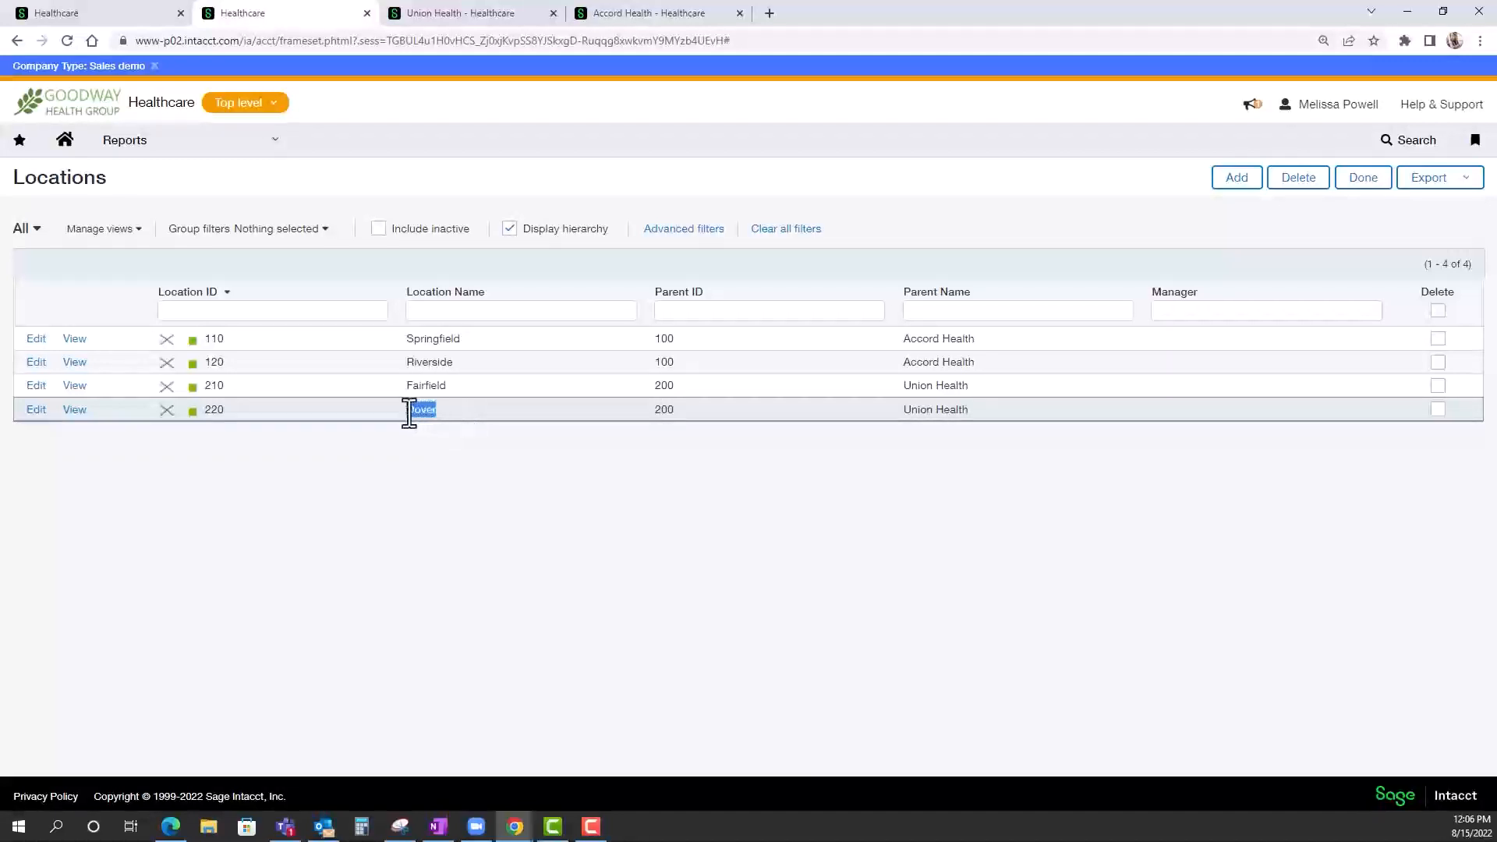
pyautogui.click(537, 485)
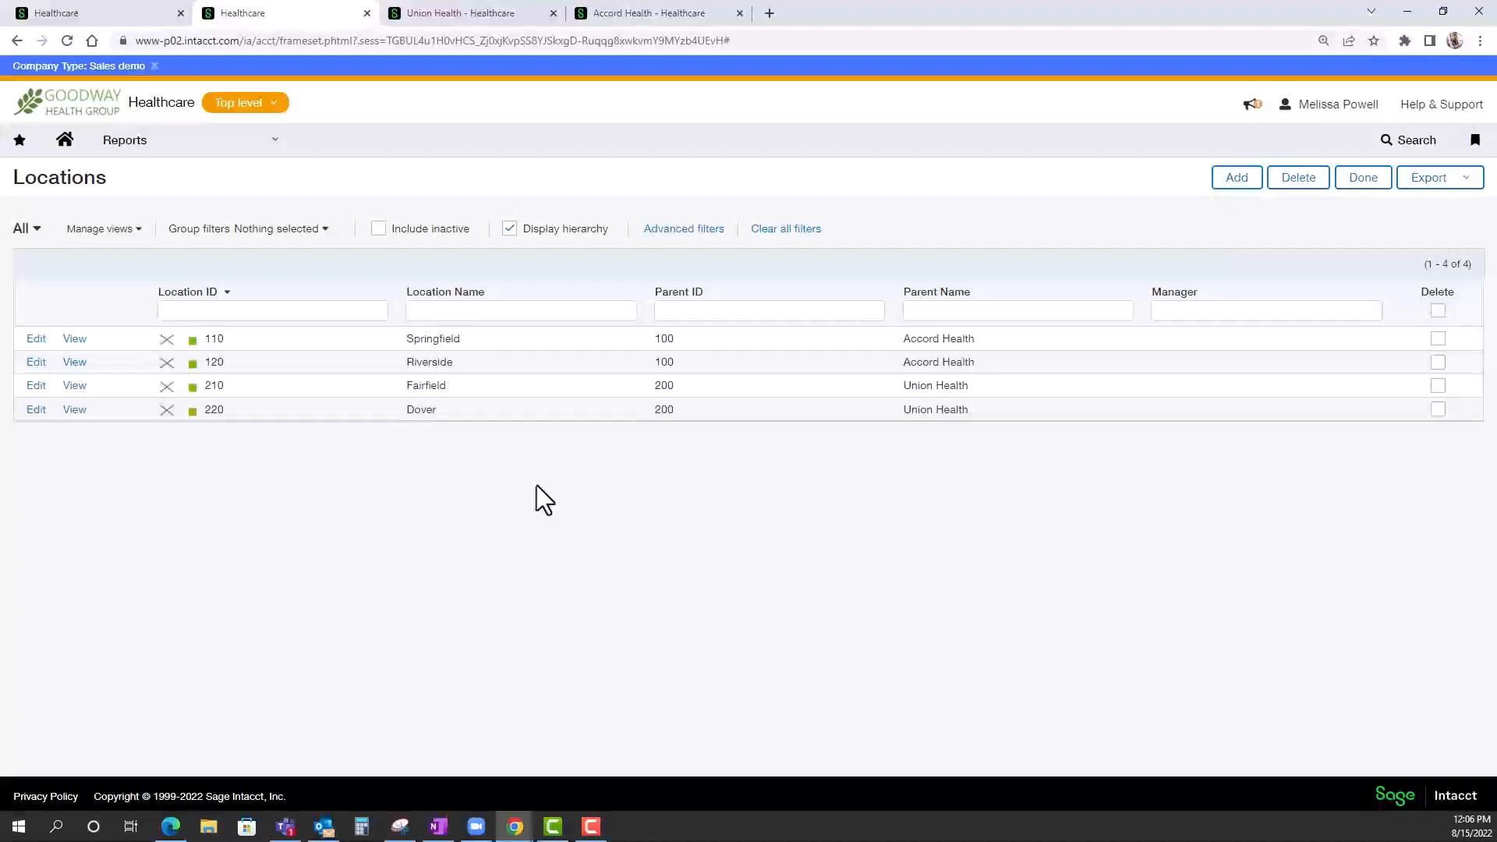
pyautogui.moveTo(971, 386); pyautogui.dragTo(896, 386)
pyautogui.moveTo(980, 411); pyautogui.dragTo(895, 412)
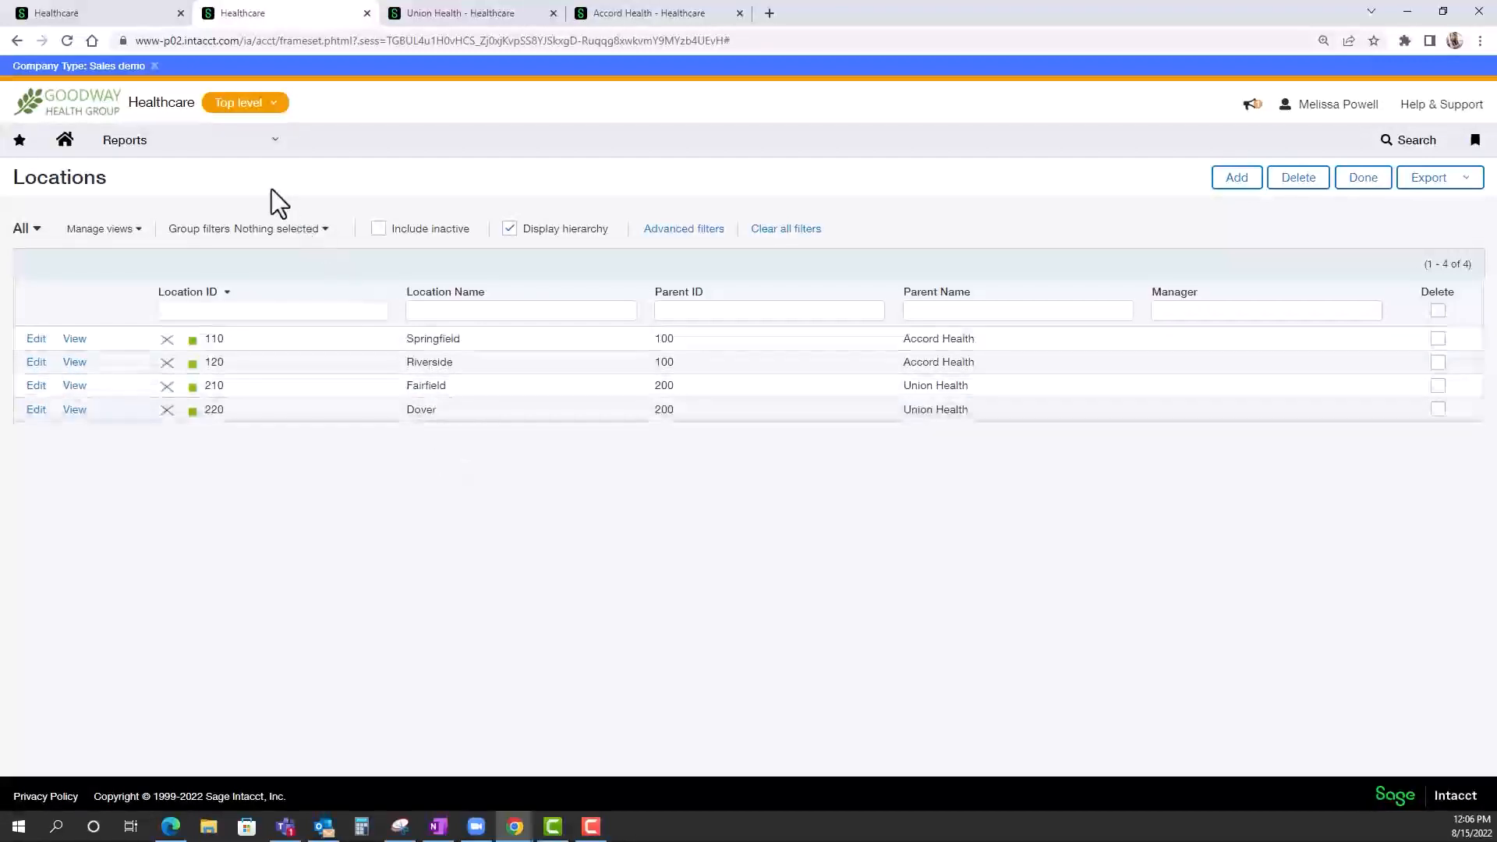
# Open the Departments dimension list and review the department names, including Post-Operative Care.
pyautogui.click(232, 150)
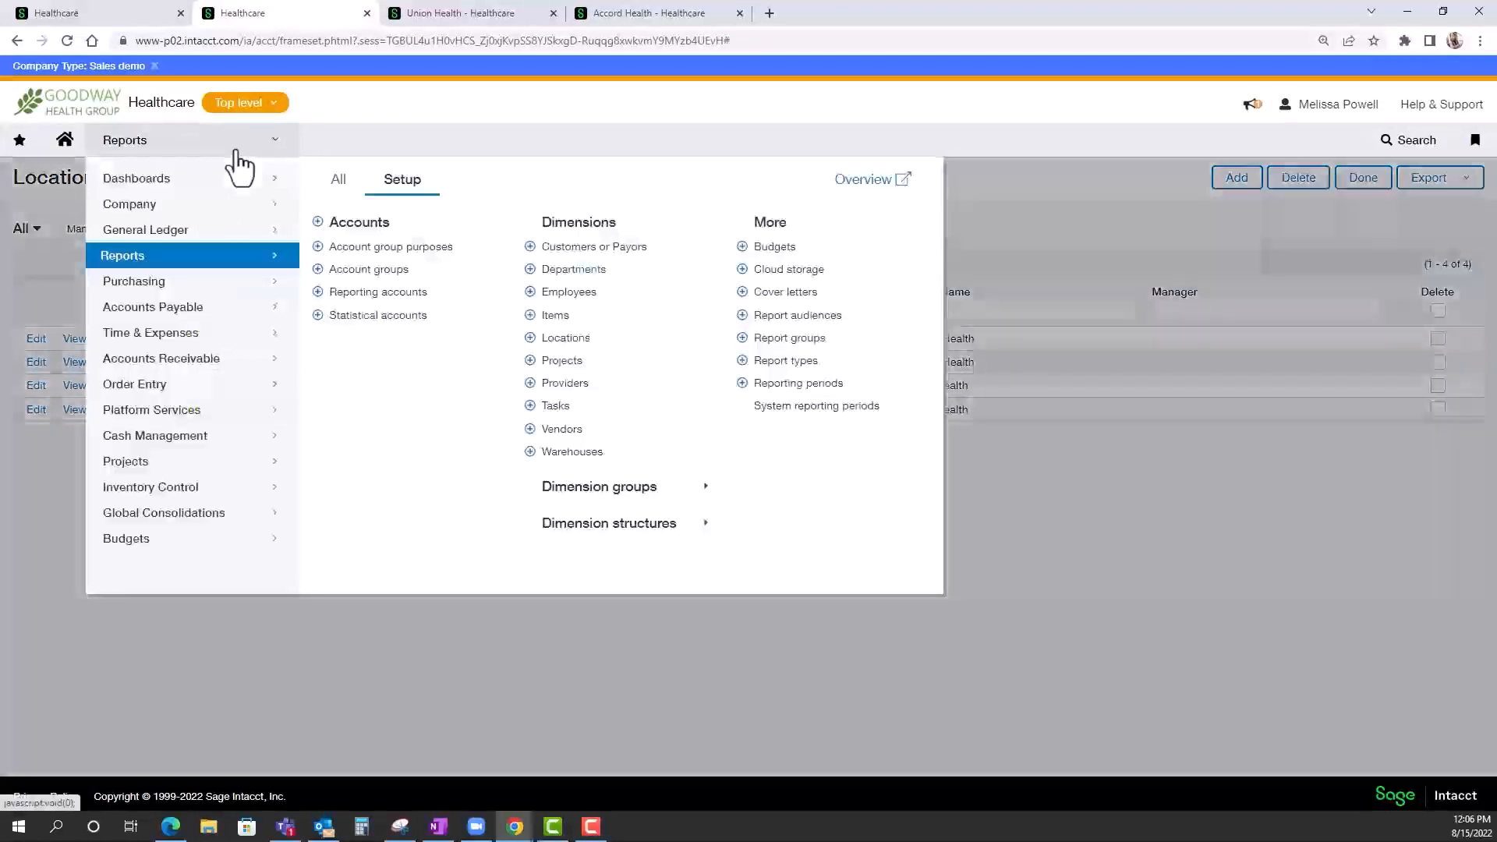
pyautogui.click(568, 271)
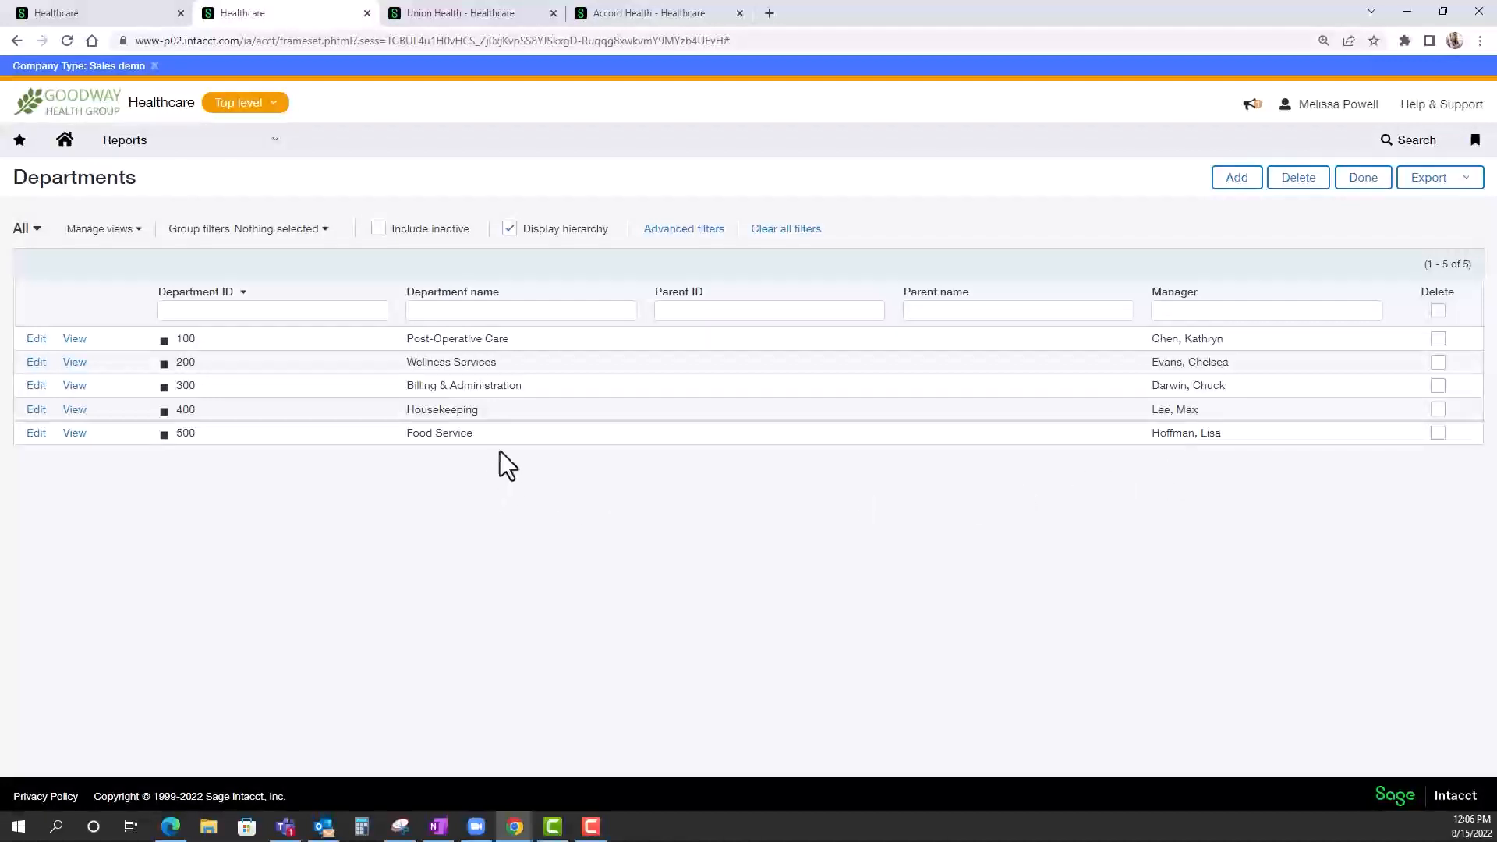
pyautogui.moveTo(518, 338); pyautogui.dragTo(409, 343)
pyautogui.click(565, 337)
# Open the Providers dimension list and review the provider IDs and names.
pyautogui.click(236, 148)
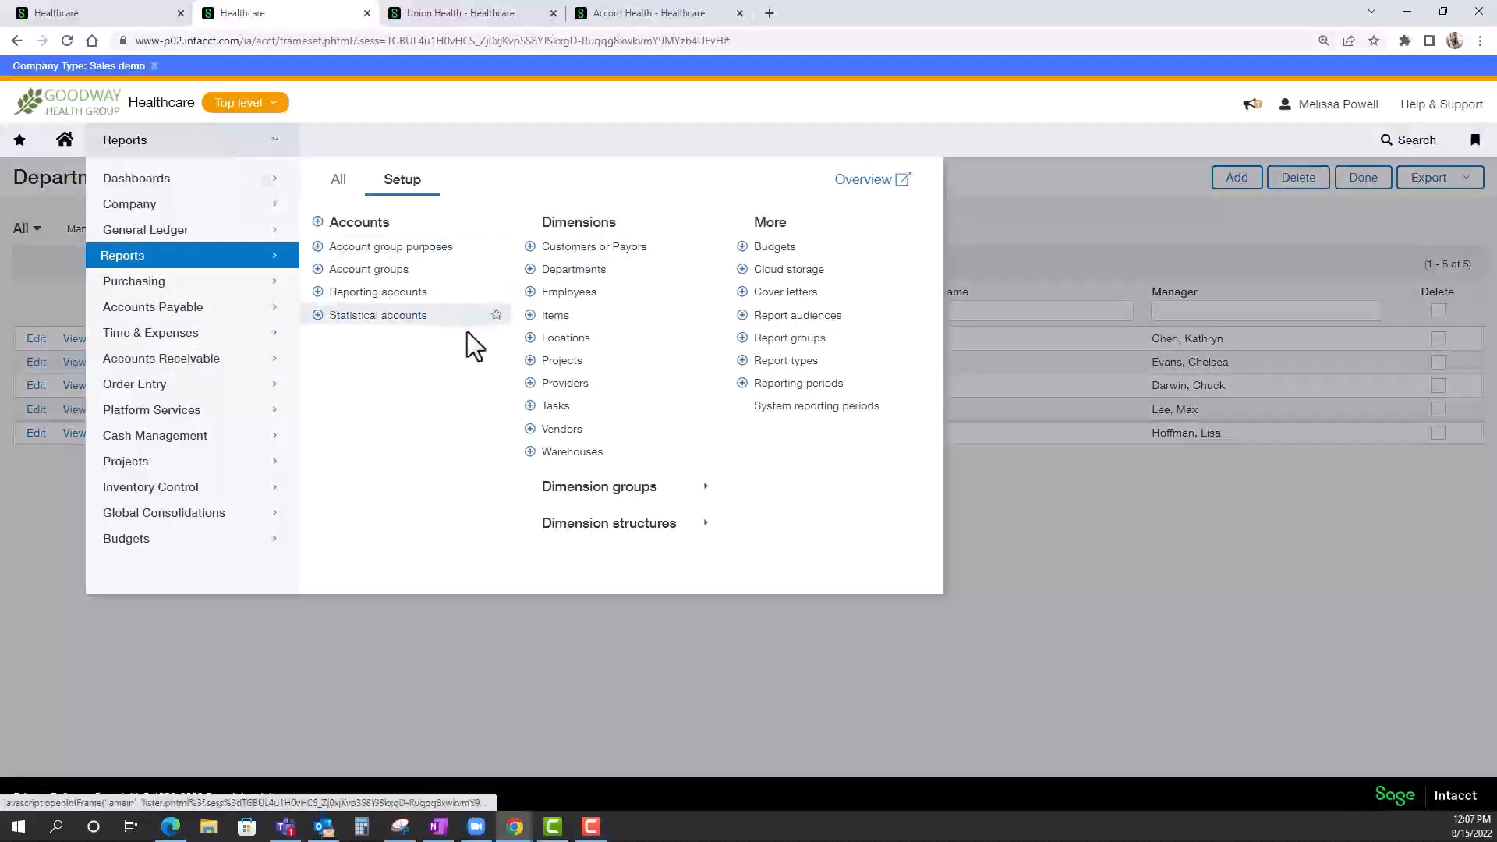
pyautogui.click(573, 390)
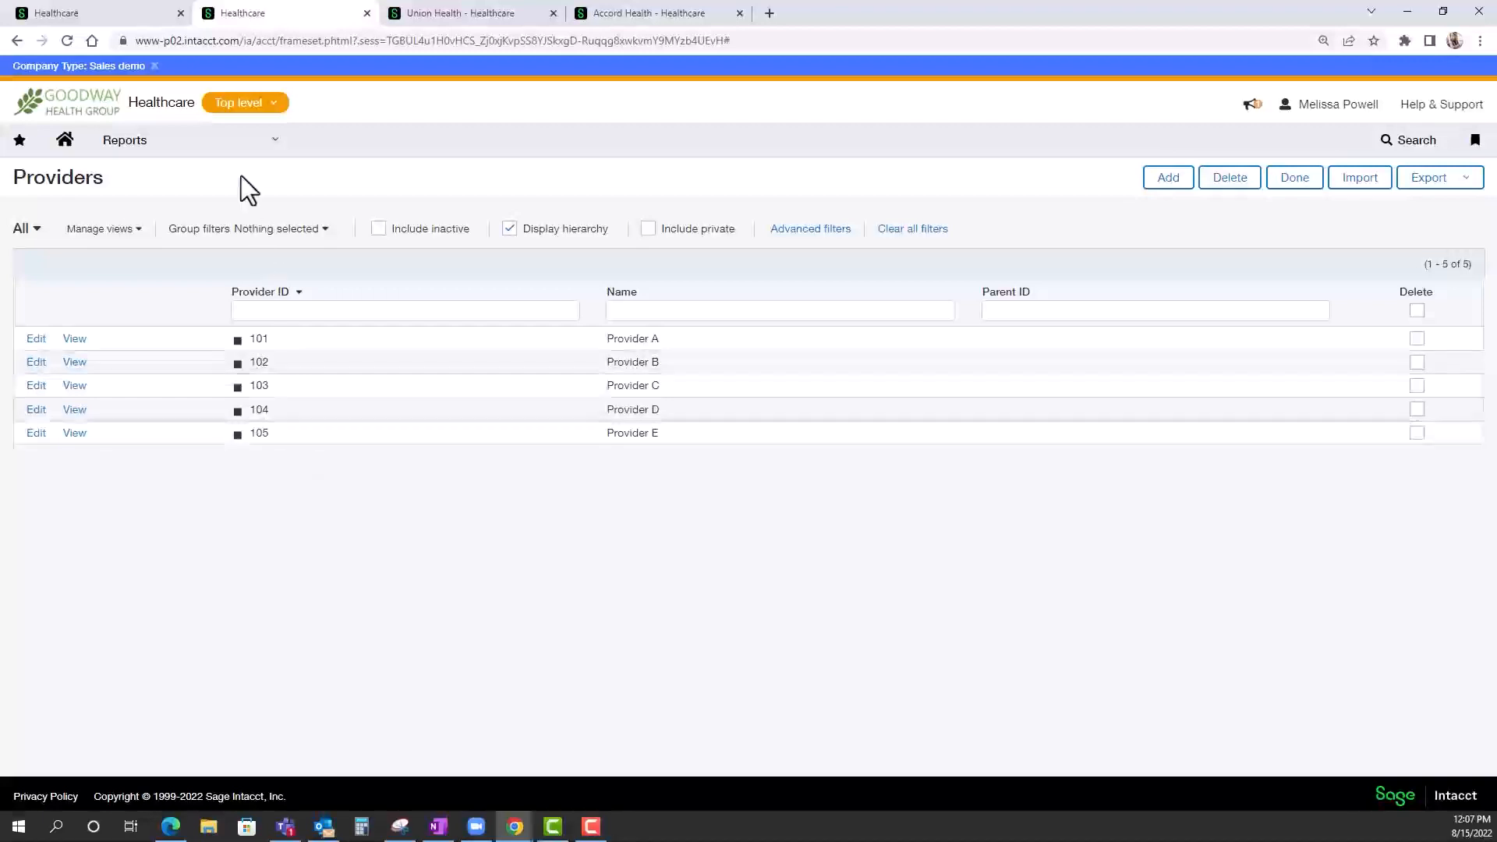
pyautogui.click(235, 148)
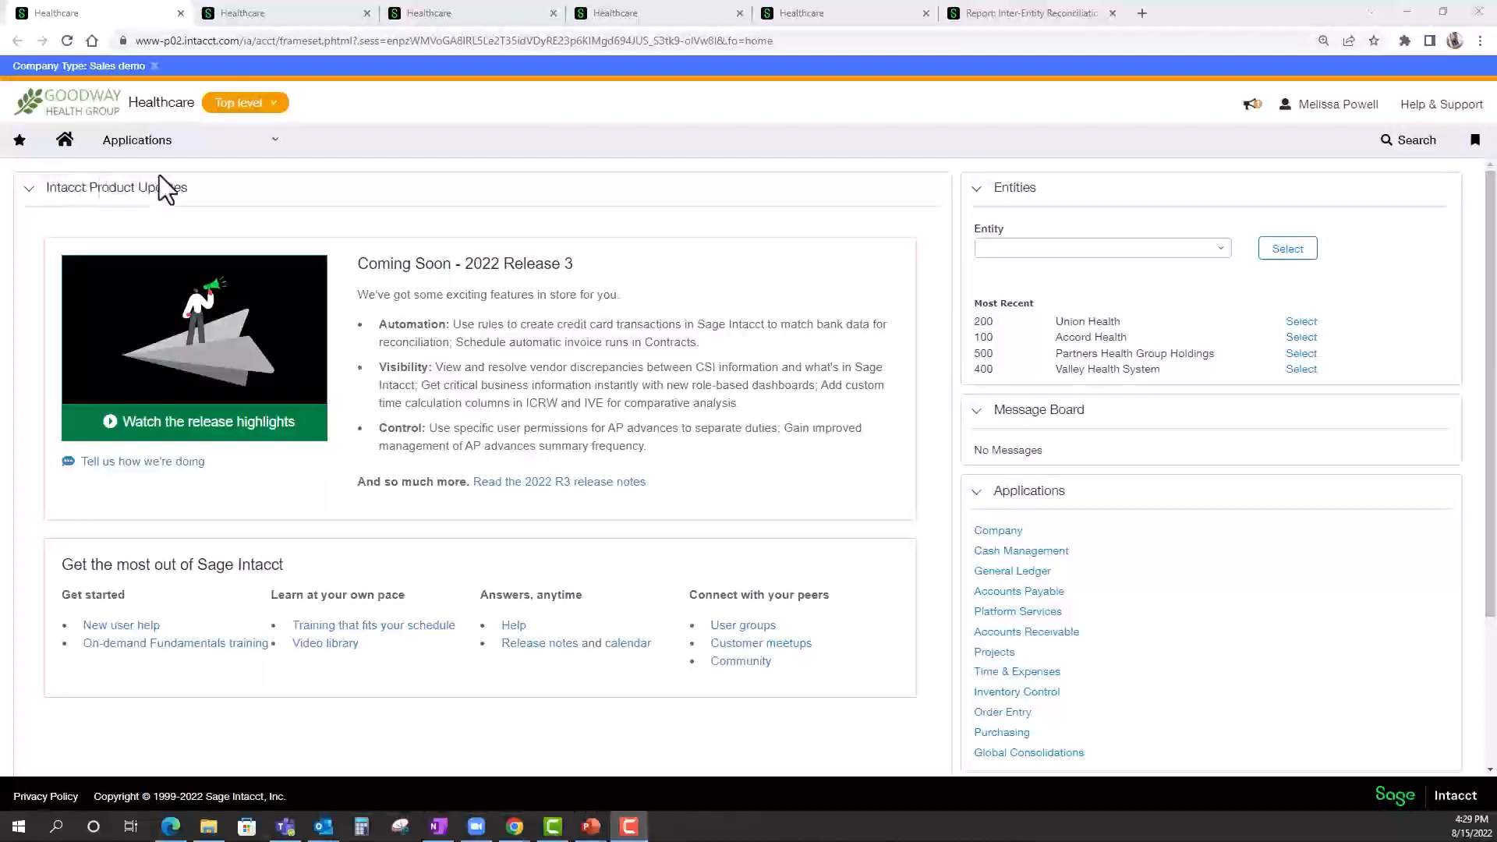
# View the company's entity list, and open Inter-Entity Account Mapping to review the Advanced mapping plan between entity pairs.
pyautogui.click(231, 107)
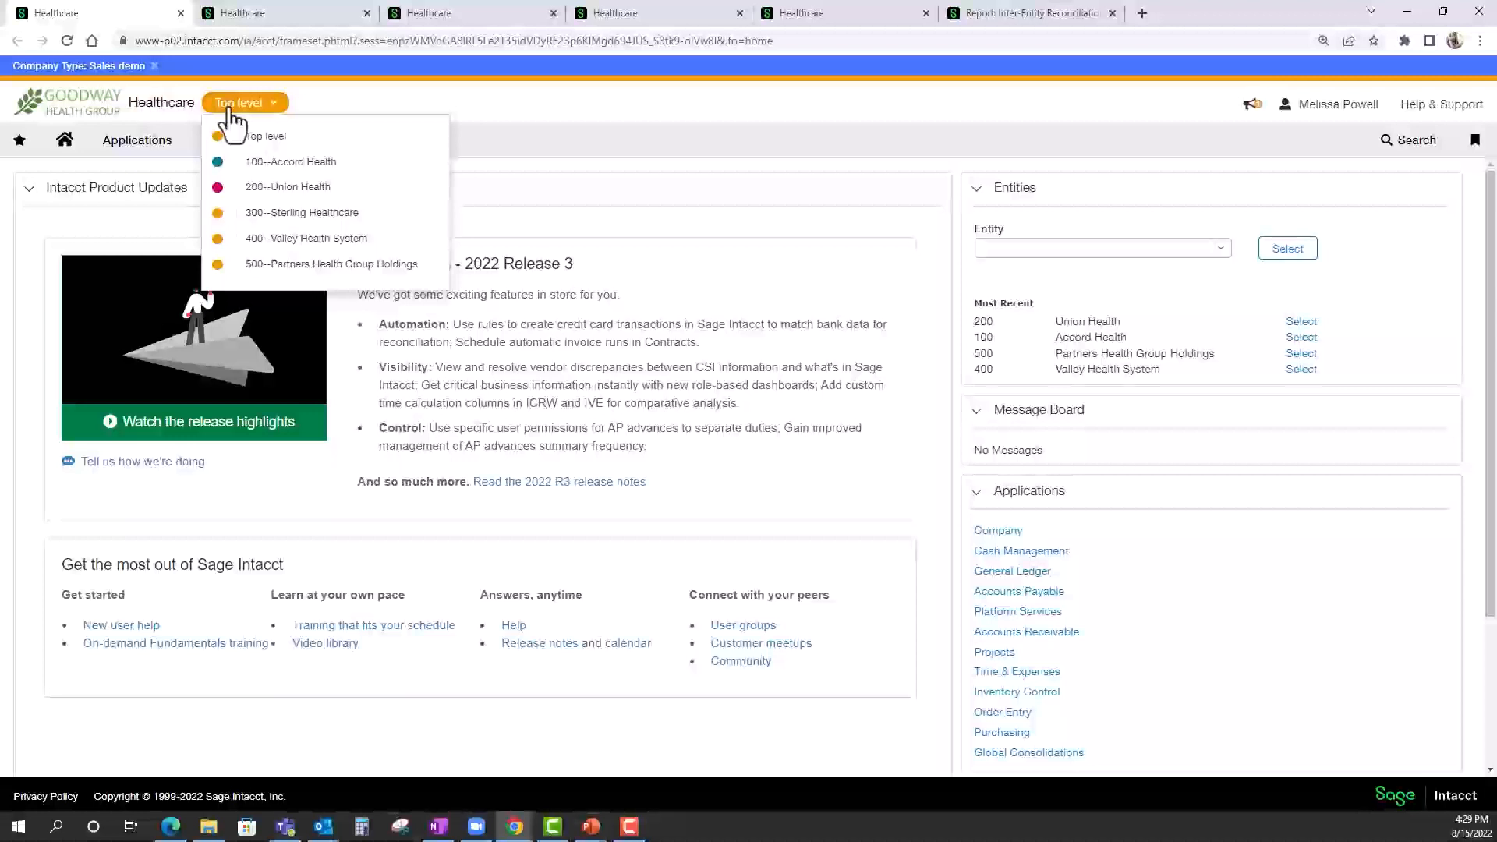
pyautogui.click(137, 144)
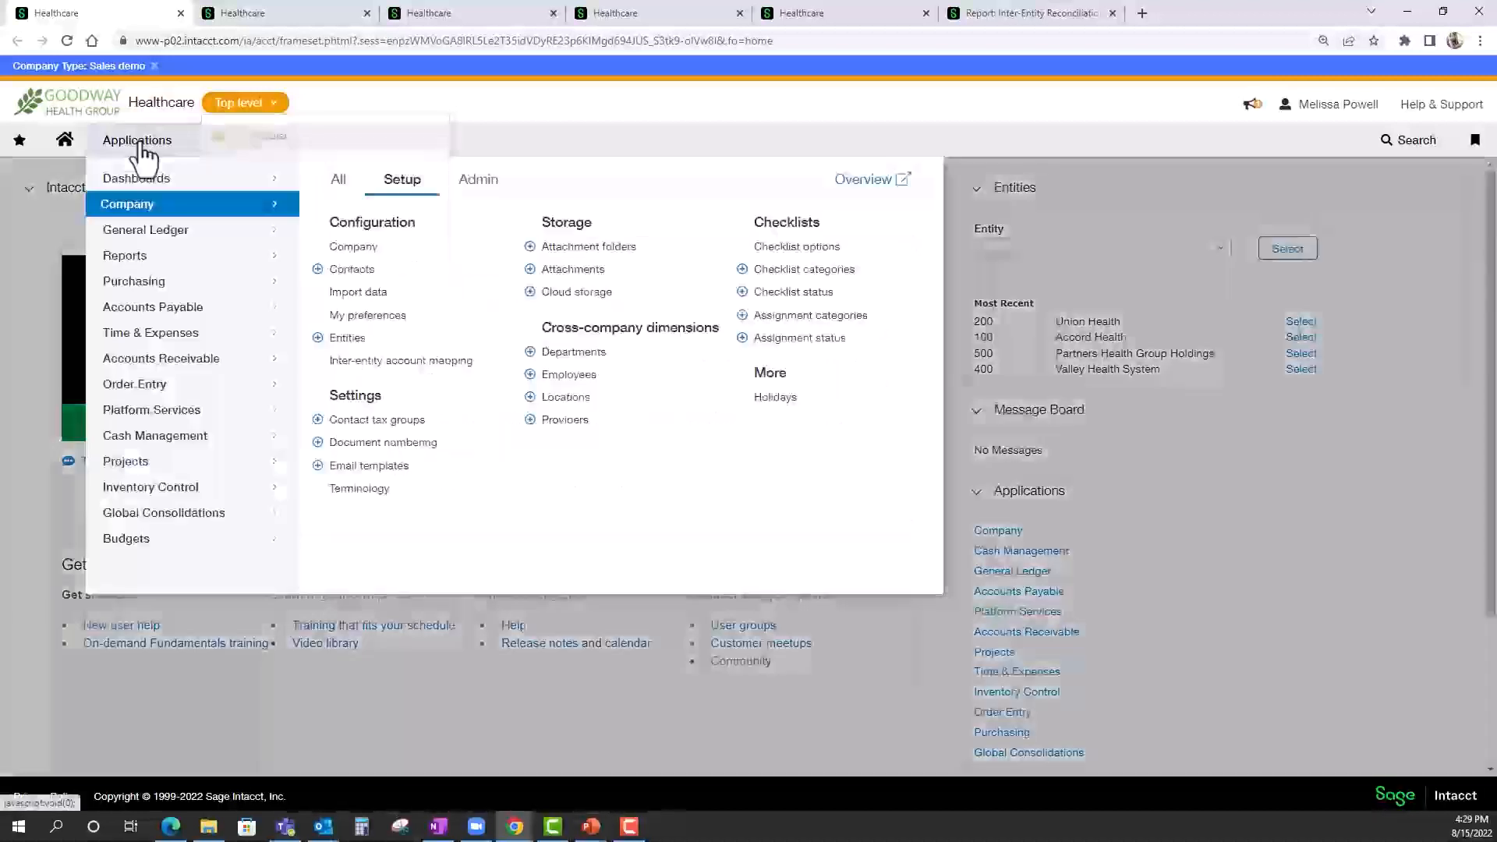
pyautogui.click(362, 367)
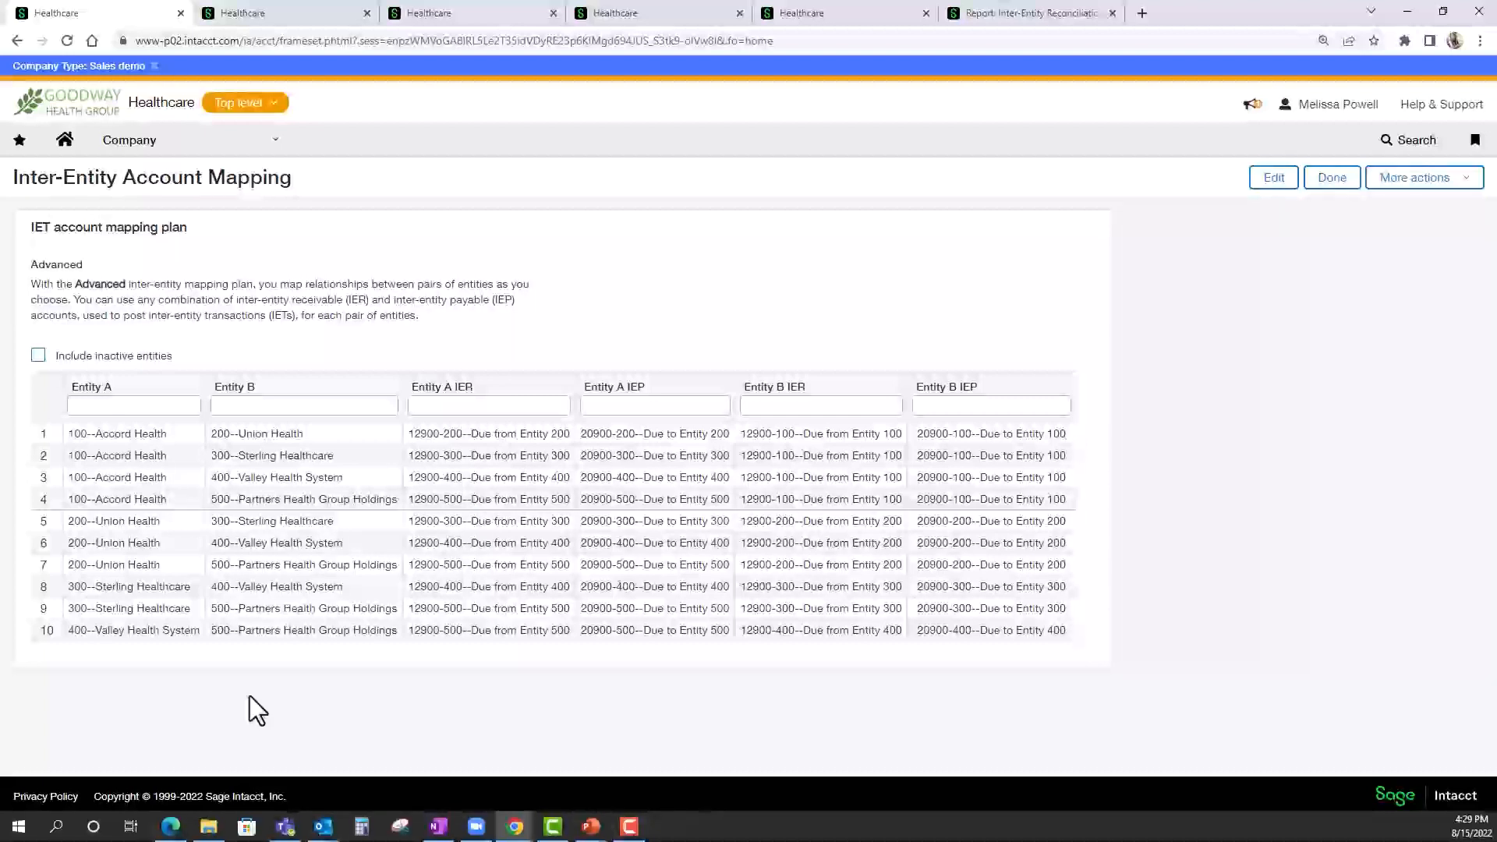
pyautogui.moveTo(74, 284); pyautogui.dragTo(126, 284)
pyautogui.click(413, 348)
# Open the "test IET example" general journal transaction for editing and review its entries and inter entity entries.
pyautogui.click(238, 14)
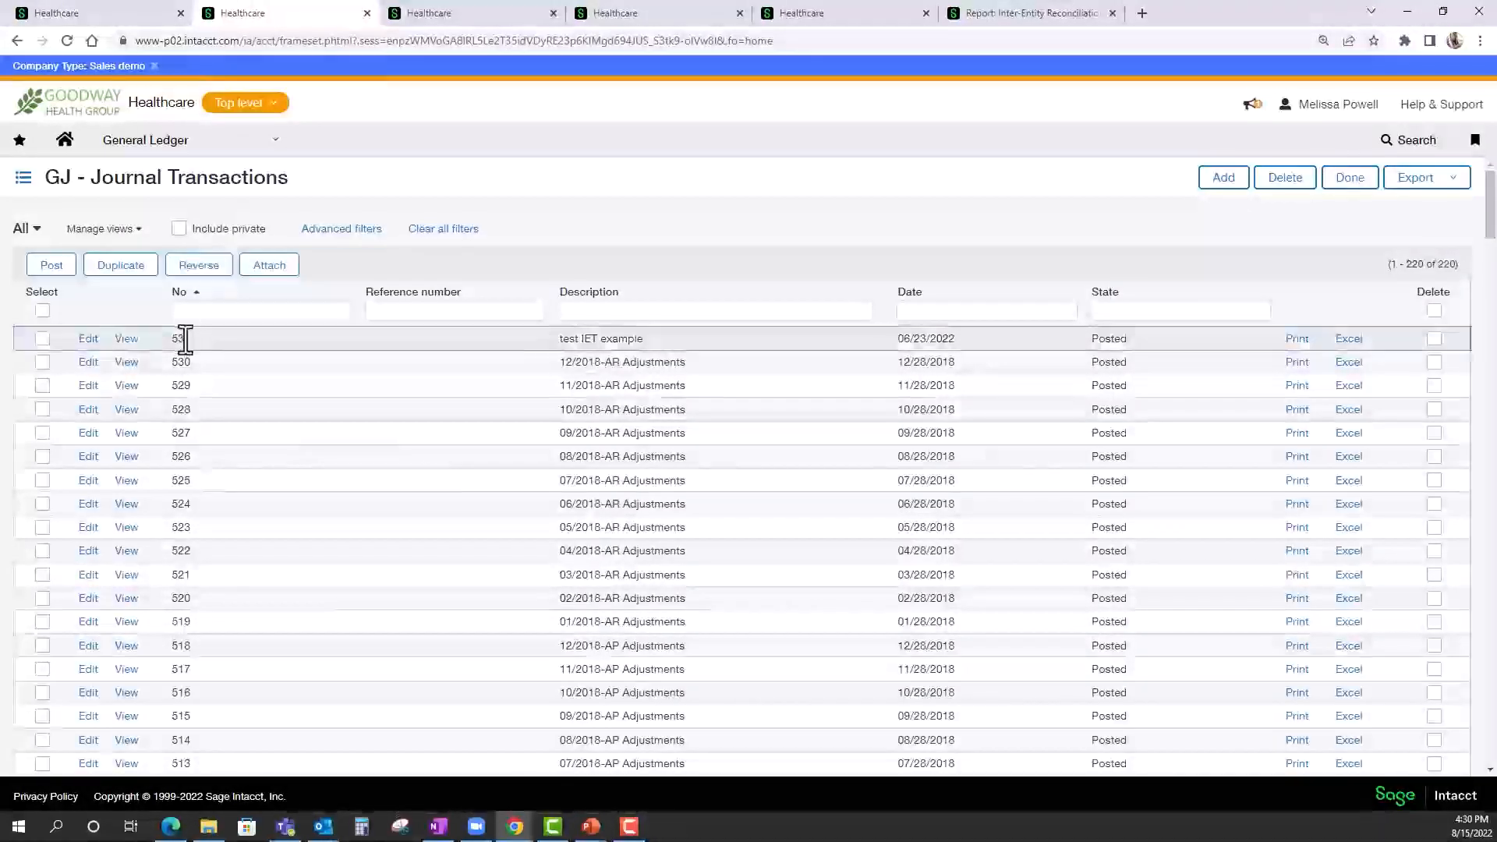
pyautogui.click(88, 341)
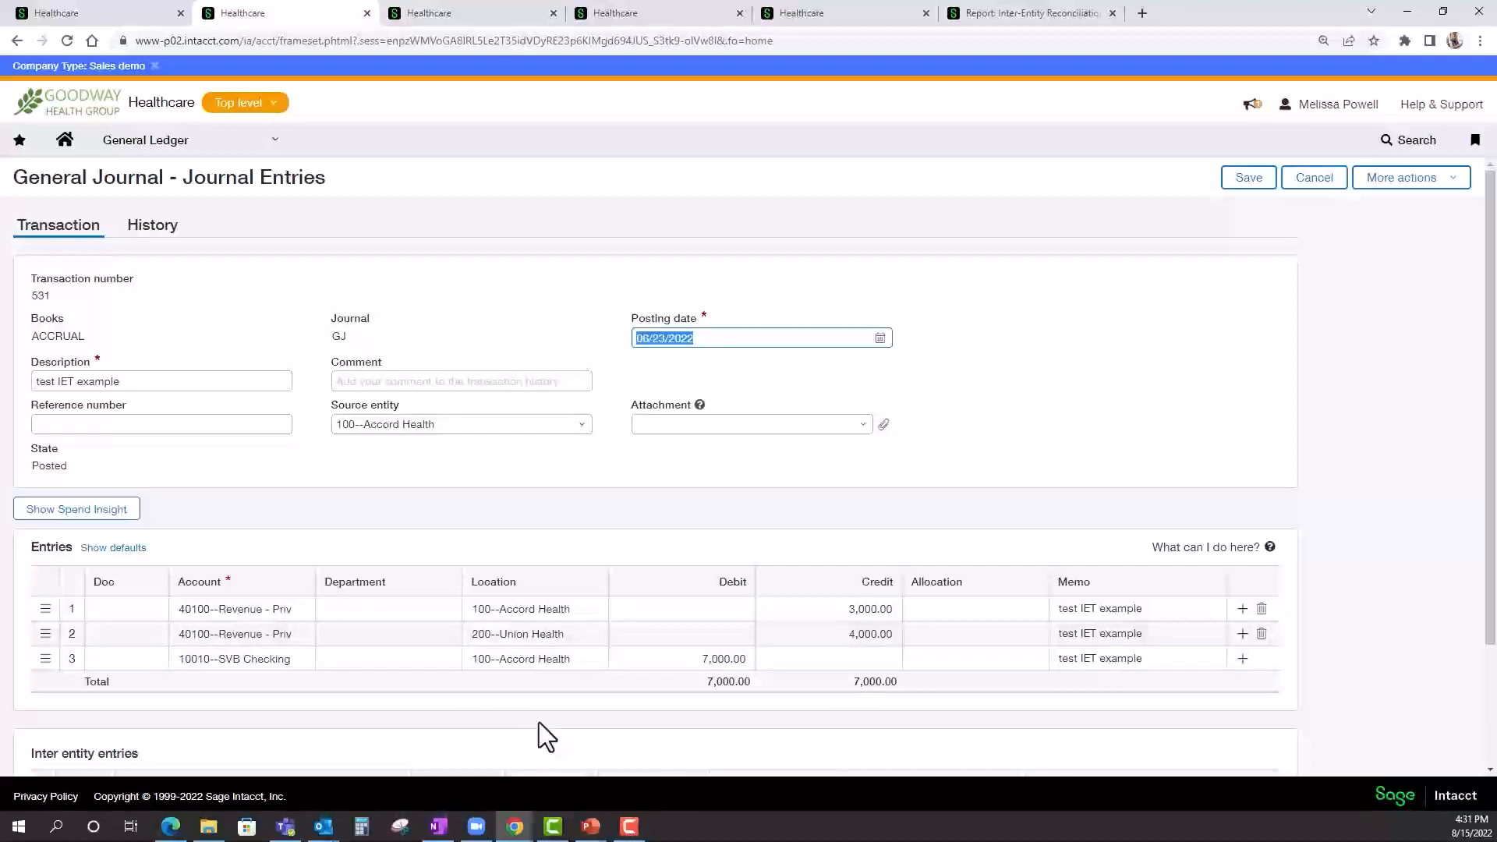
pyautogui.scroll(-2, 540, 722)
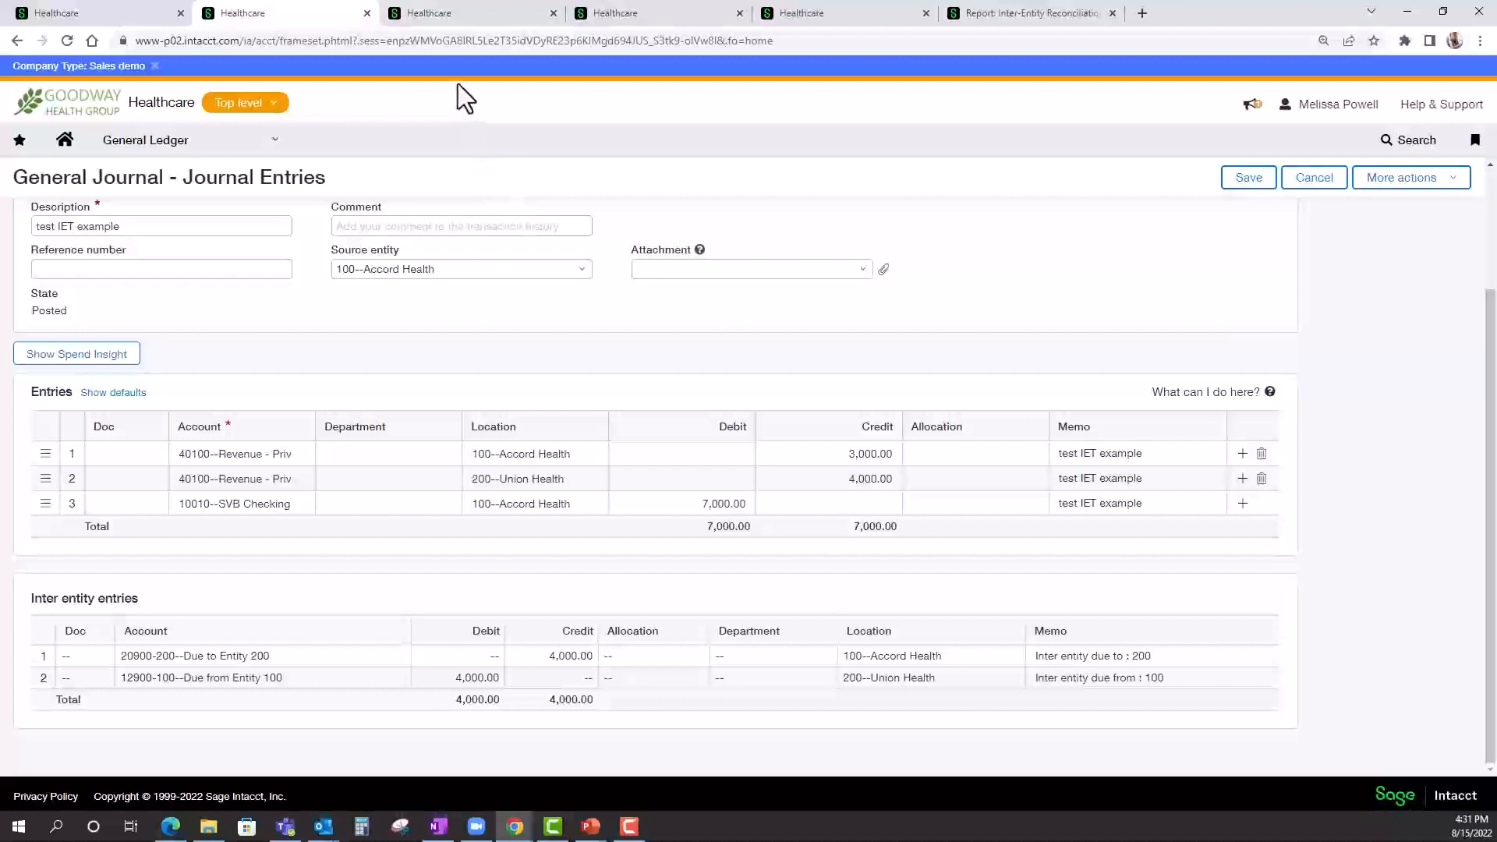
# Review the Intercompany AP Bill Example's payment summary, header details and expense entries split across entities.
pyautogui.click(437, 23)
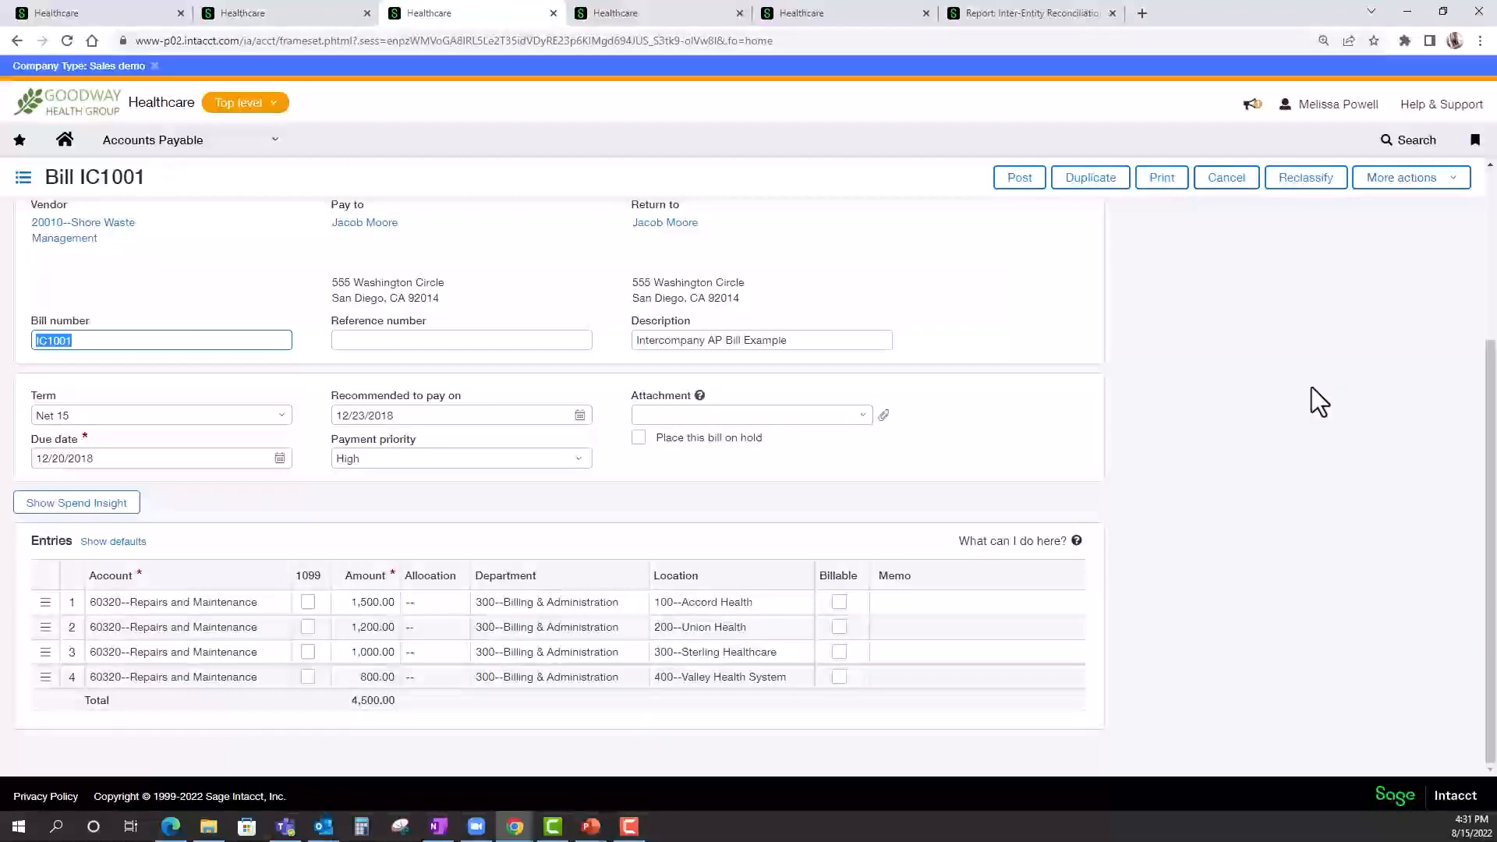
pyautogui.moveTo(1493, 415); pyautogui.dragTo(1491, 314)
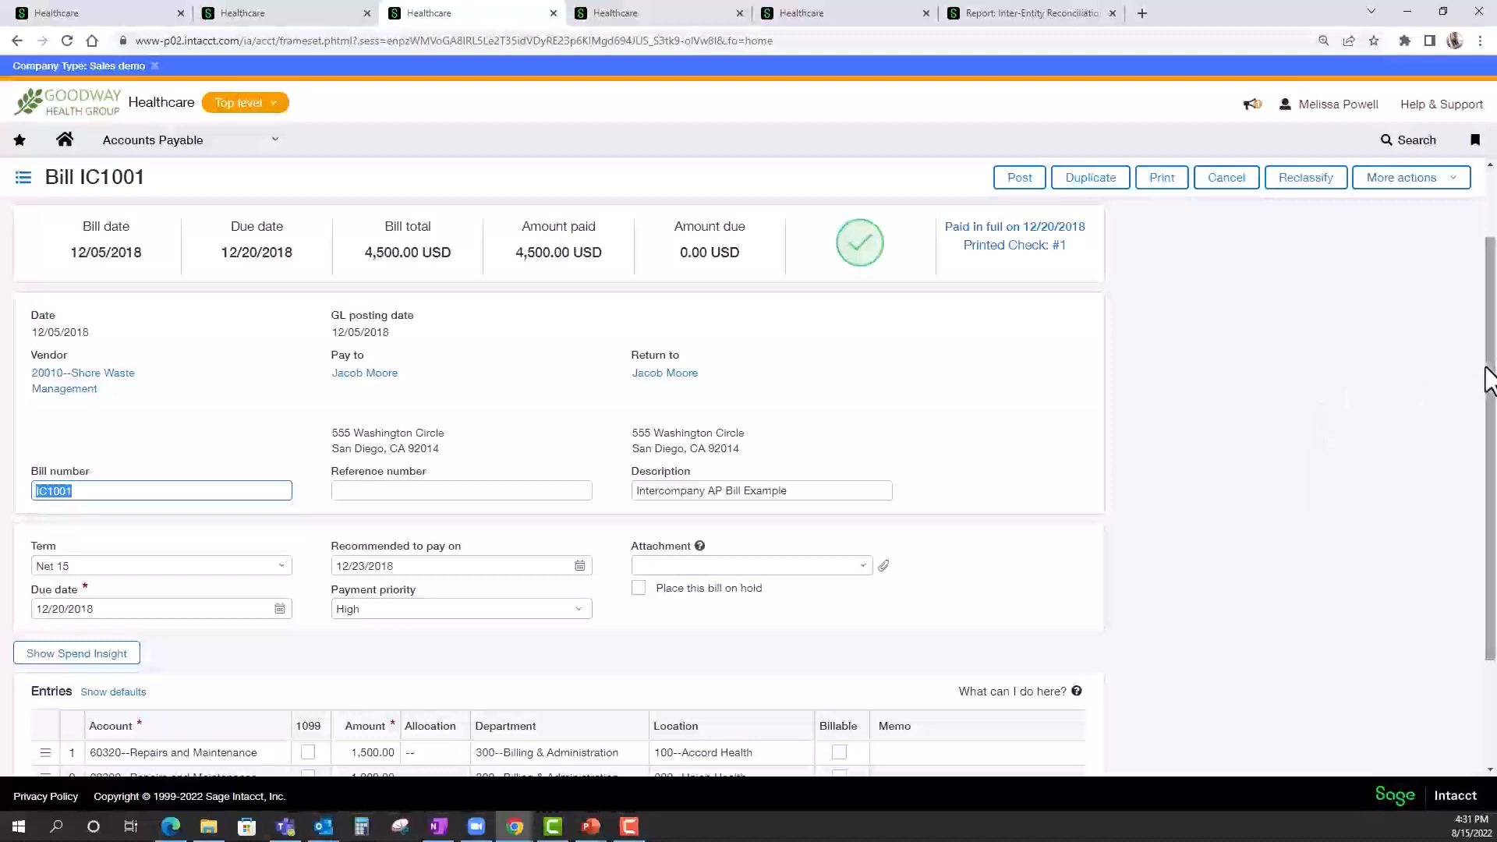
pyautogui.moveTo(1489, 378); pyautogui.dragTo(1491, 477)
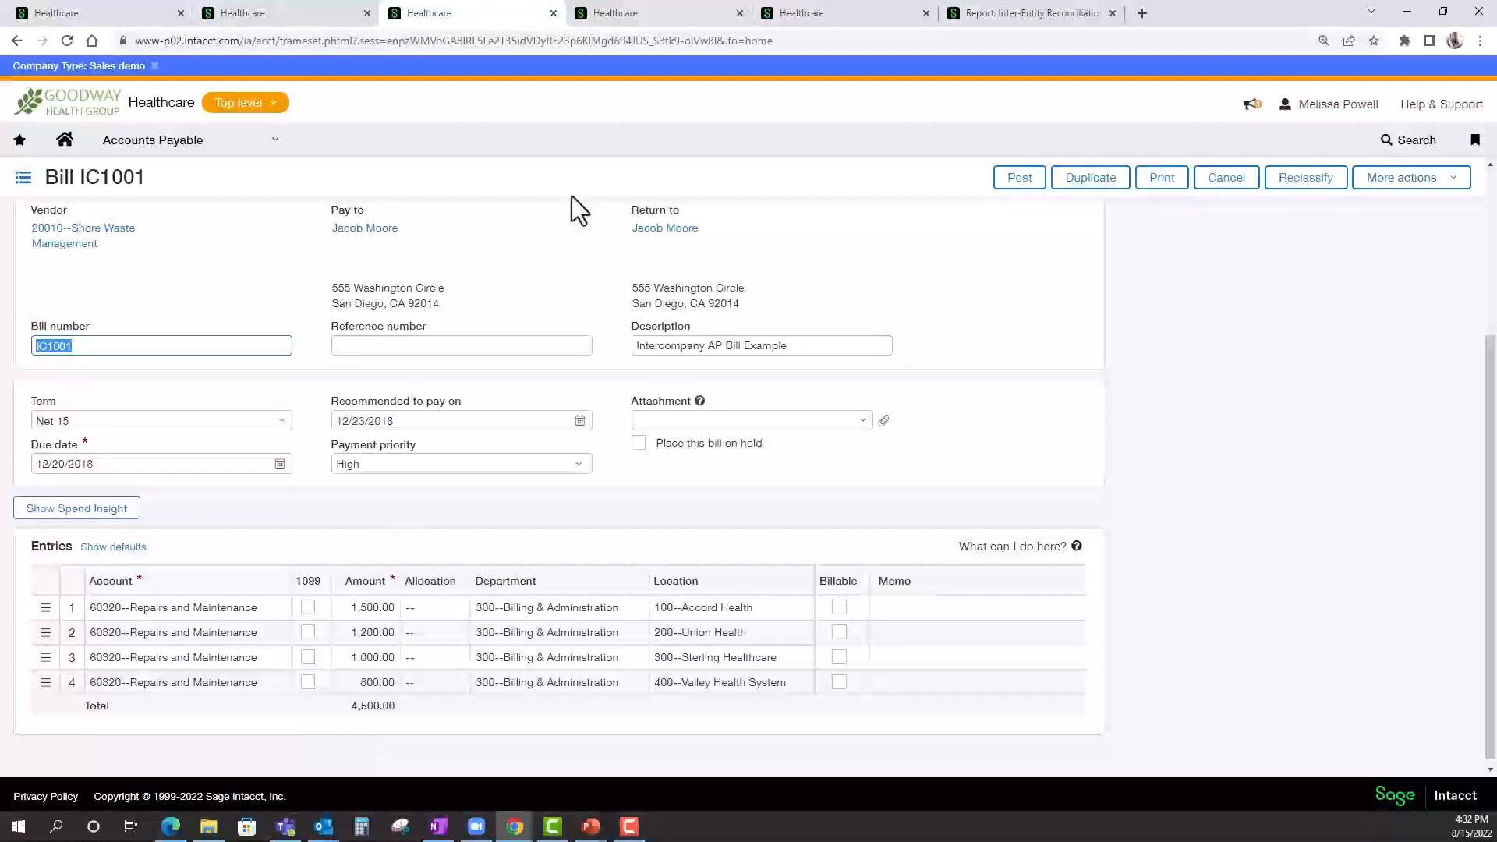
# Review the Silicon Valley Bank checking account's details and assigned entity, and return to the intercompany bill's expense entries.
pyautogui.click(644, 25)
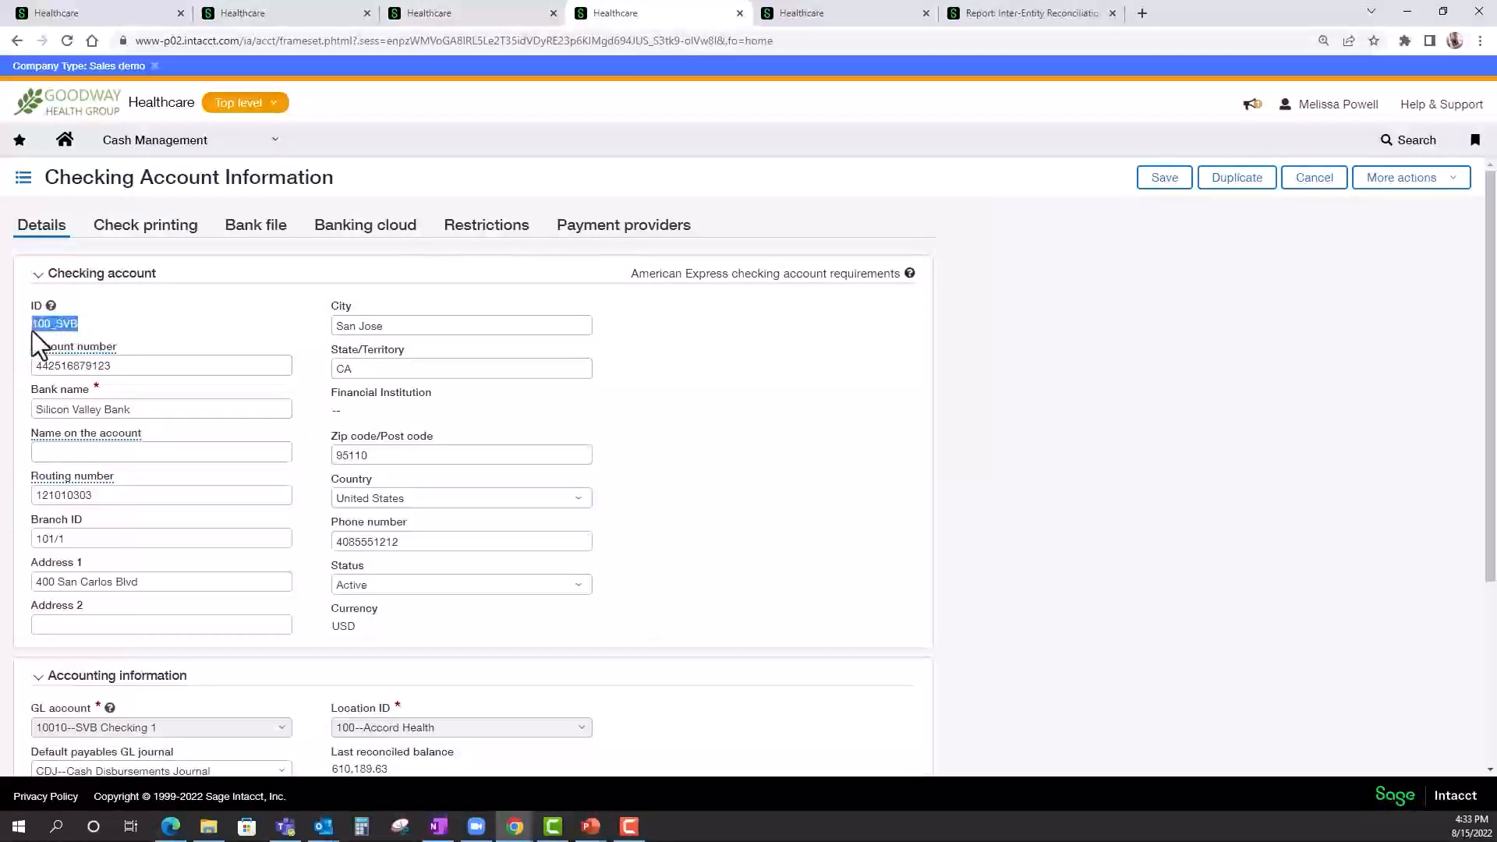
pyautogui.click(162, 333)
pyautogui.click(502, 17)
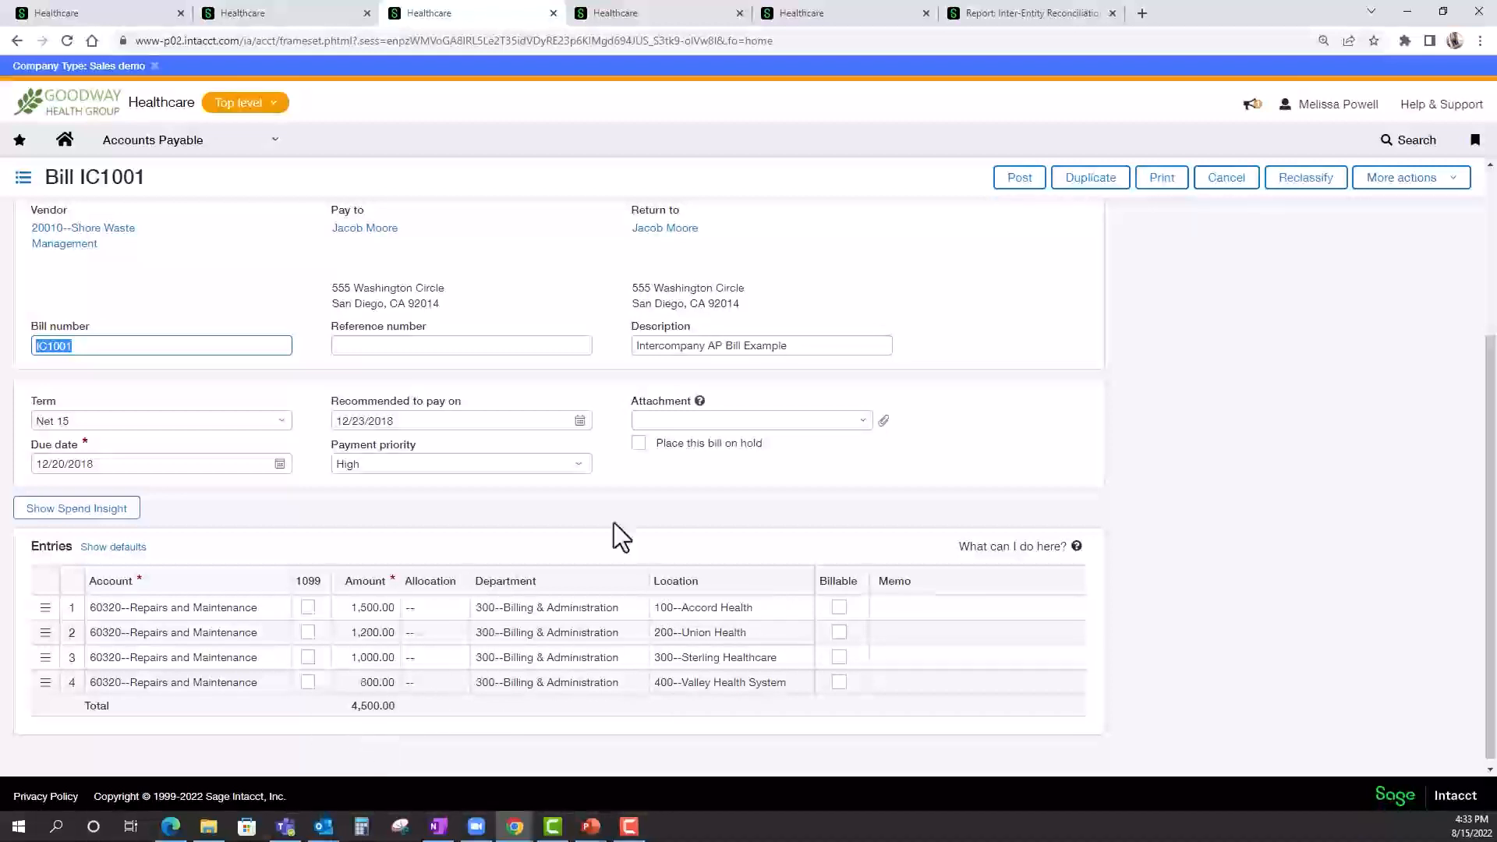
# Open the Due from Entity 100 account from the filtered account list, review its direct posting setting, and switch to the Inter-Entity Reconciliation report.
pyautogui.click(811, 14)
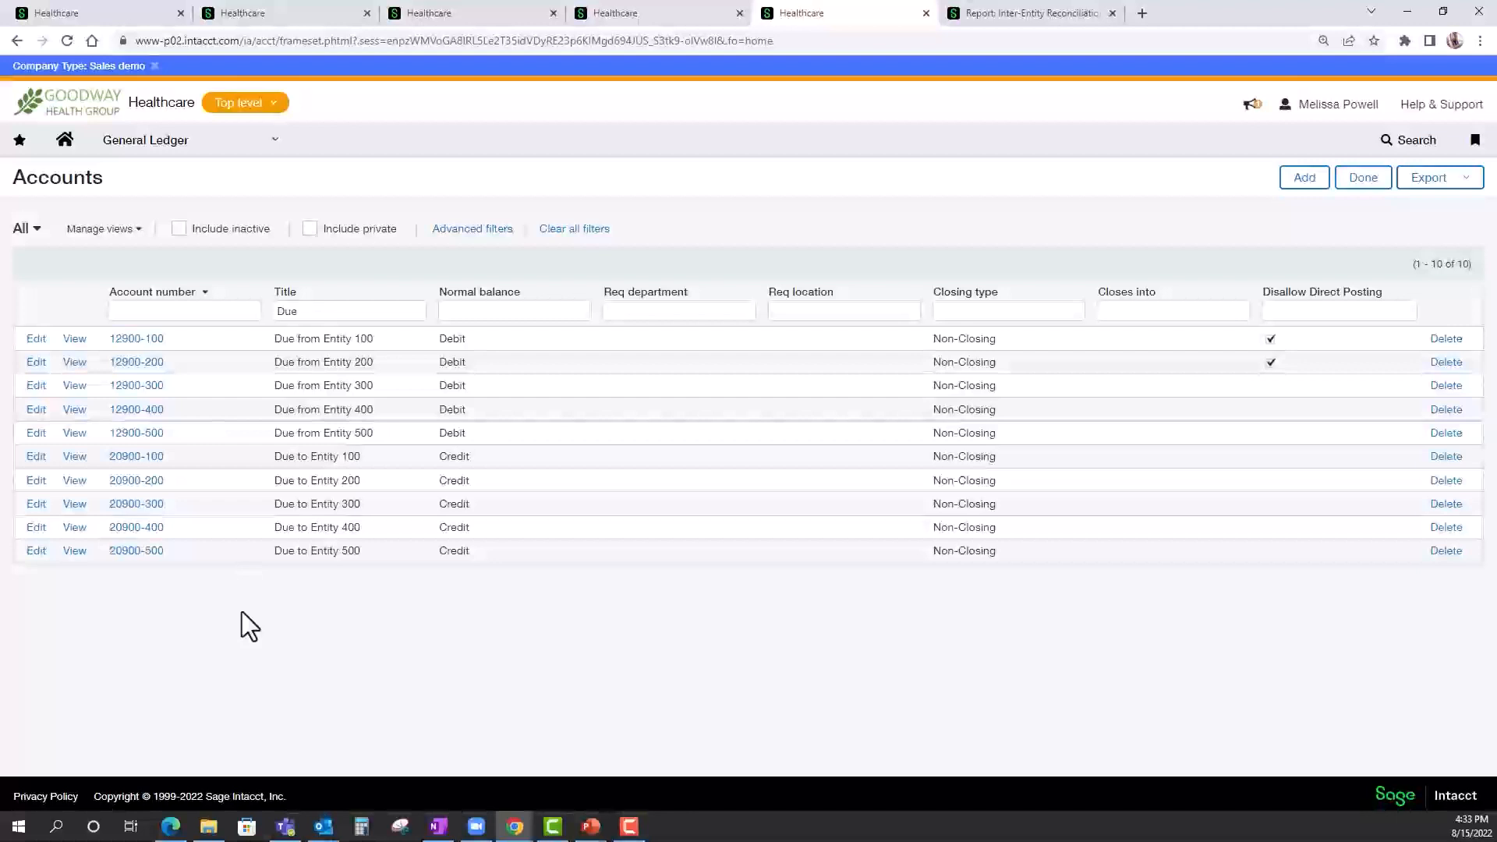
pyautogui.click(36, 341)
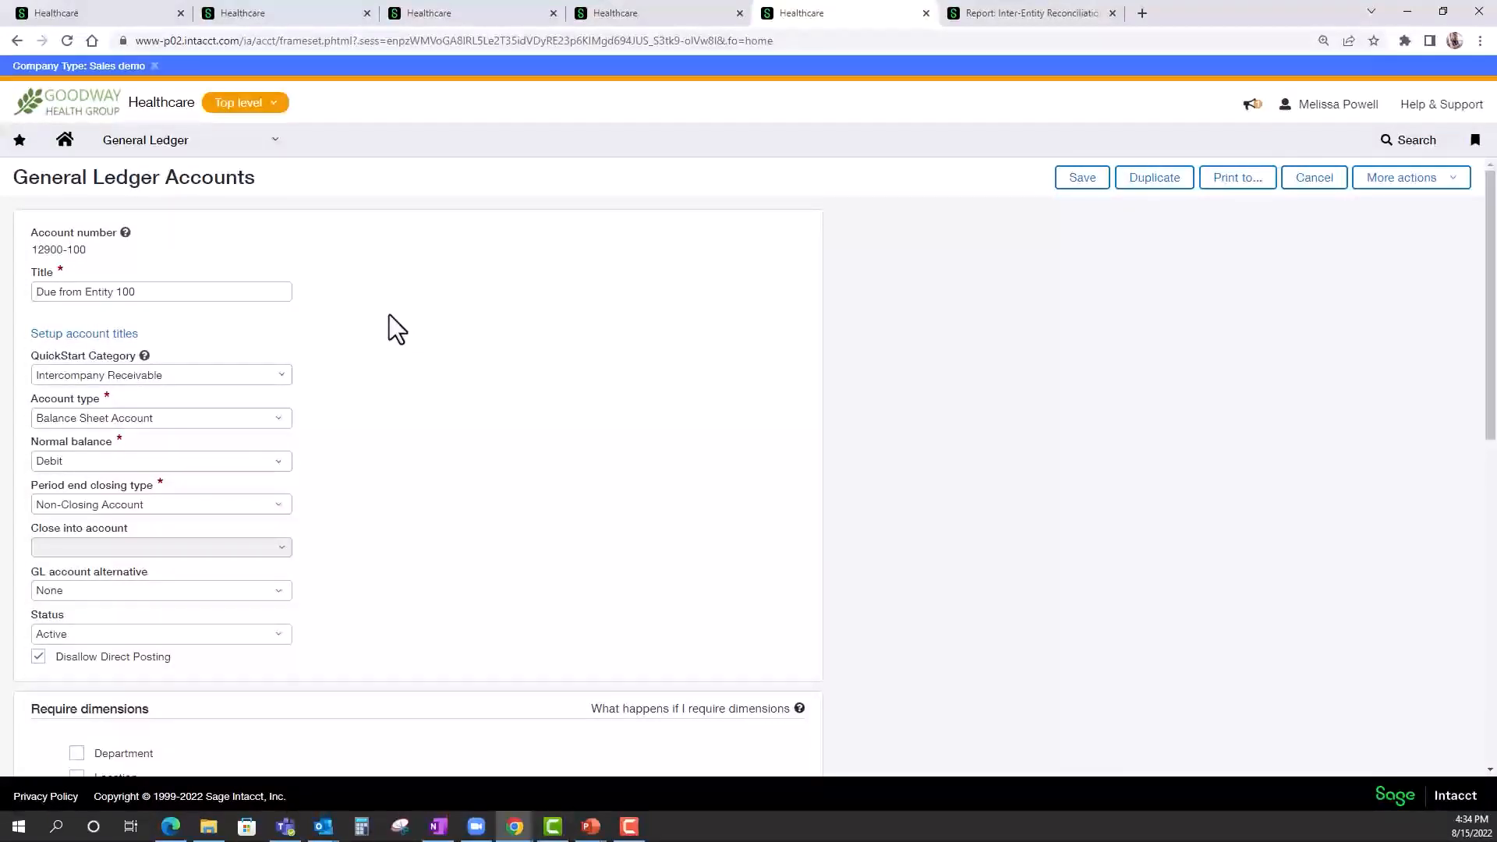
pyautogui.click(1008, 18)
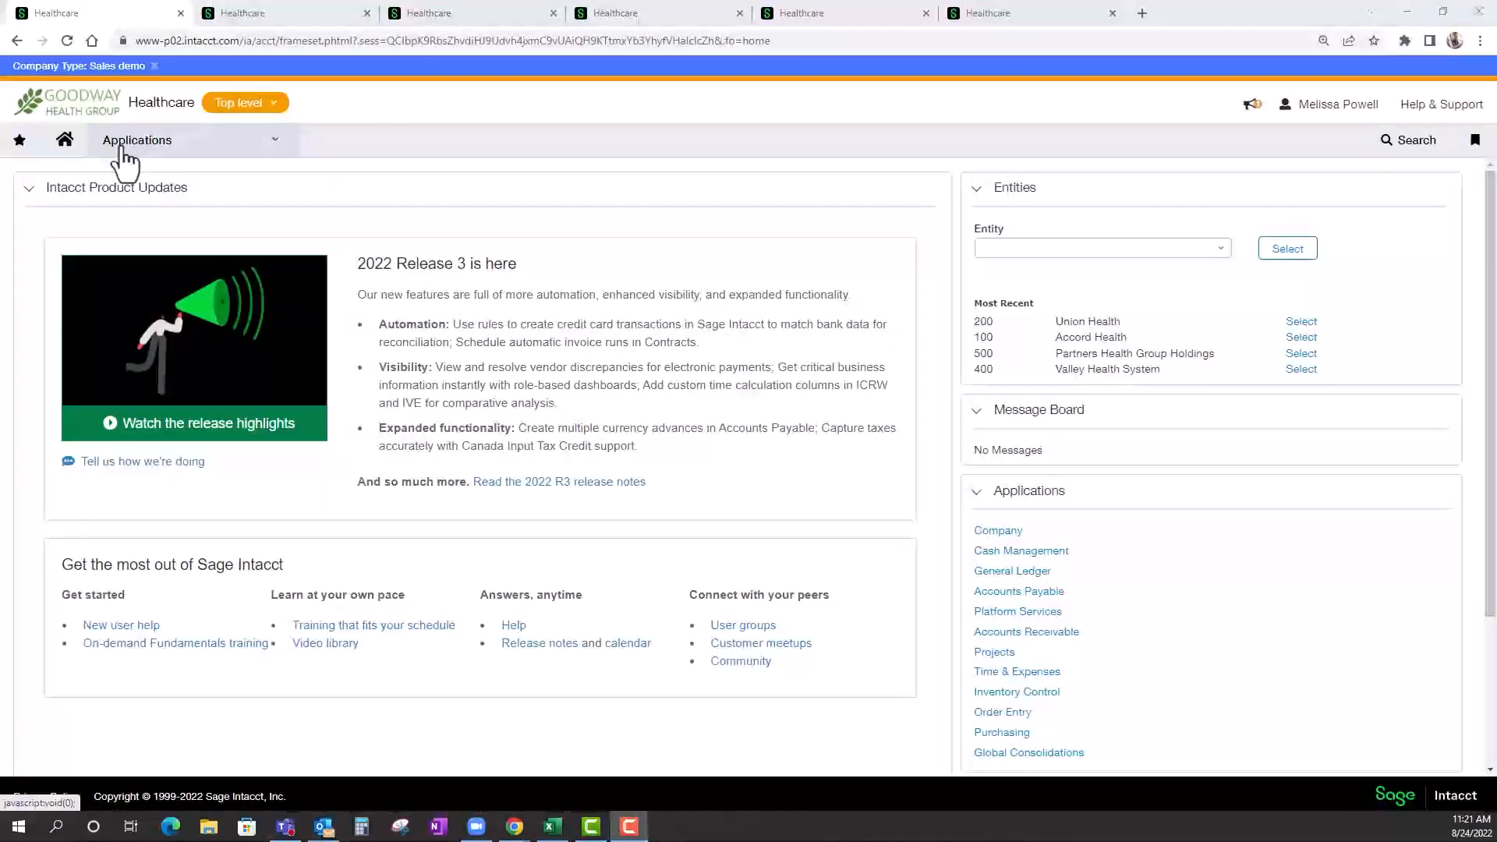
# Open the General Ledger journals list and review the available journals.
pyautogui.click(125, 156)
pyautogui.moveTo(201, 238)
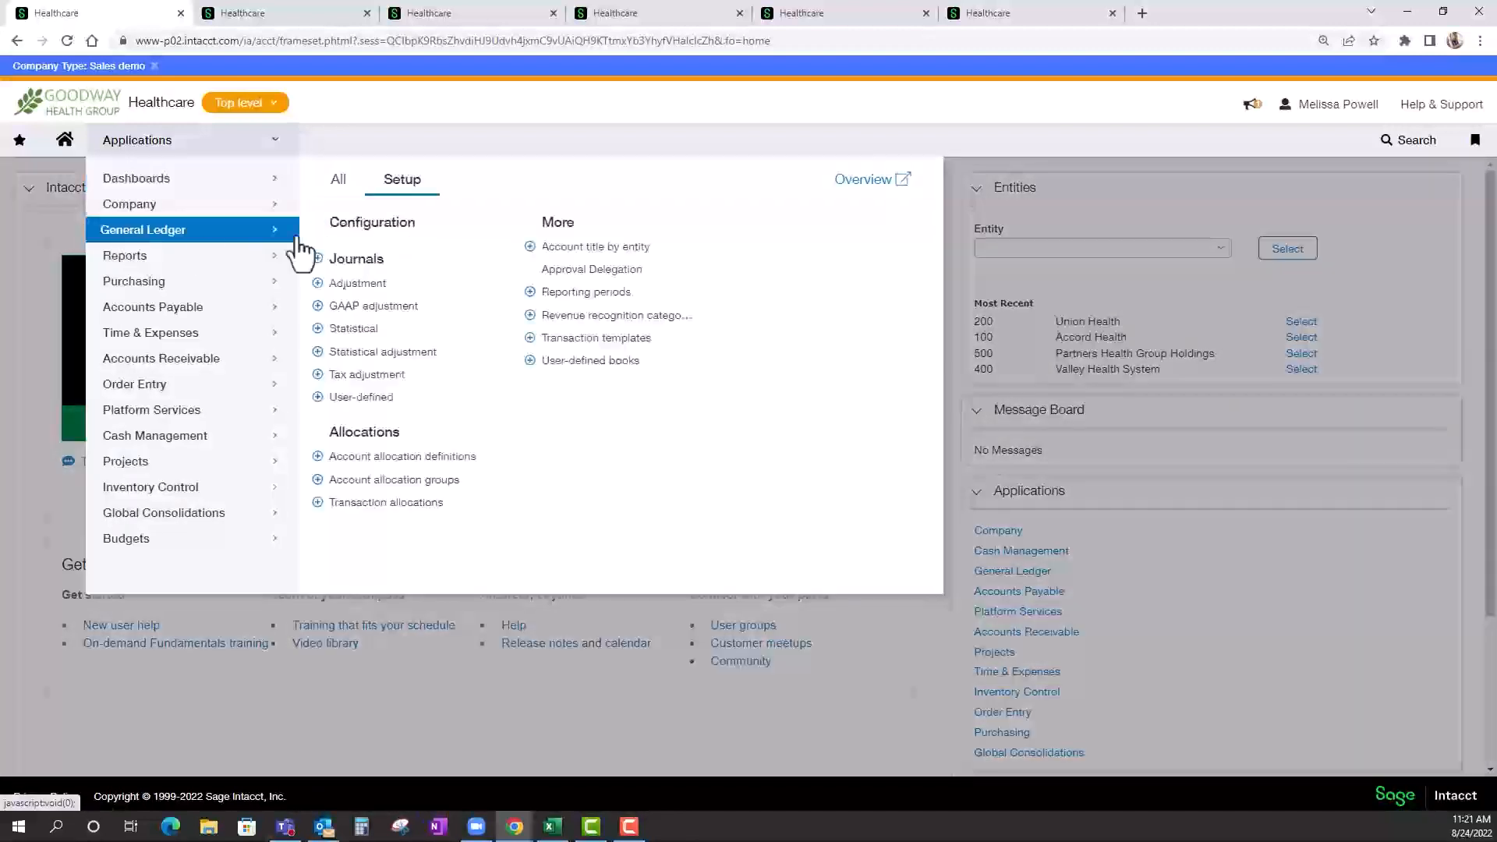
pyautogui.click(363, 262)
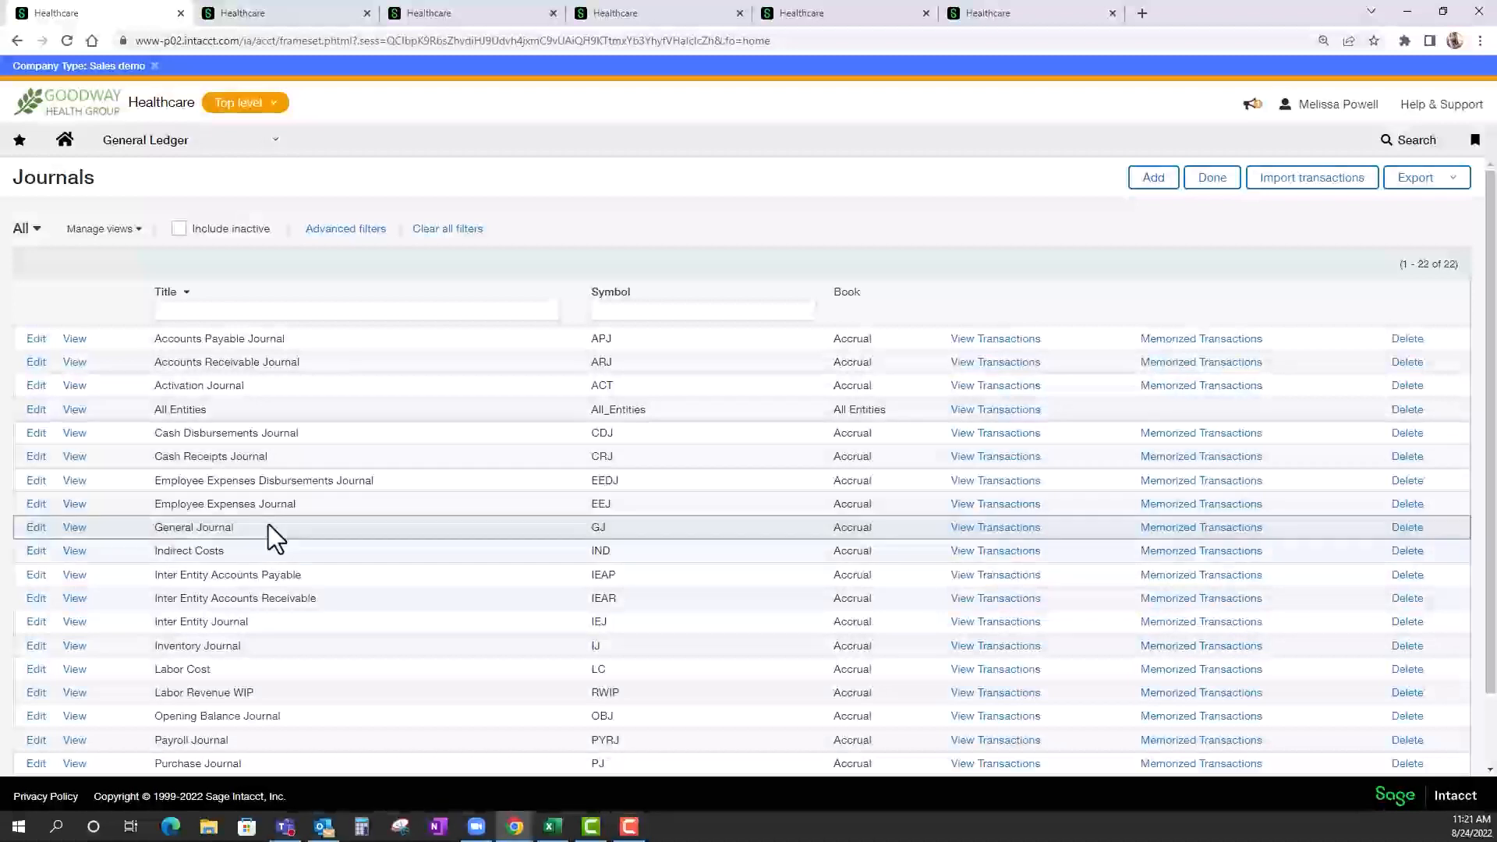
# Review the 12/2018-AR Adjustments journal entry and examine the Department and Provider choices for line 1.
pyautogui.click(275, 20)
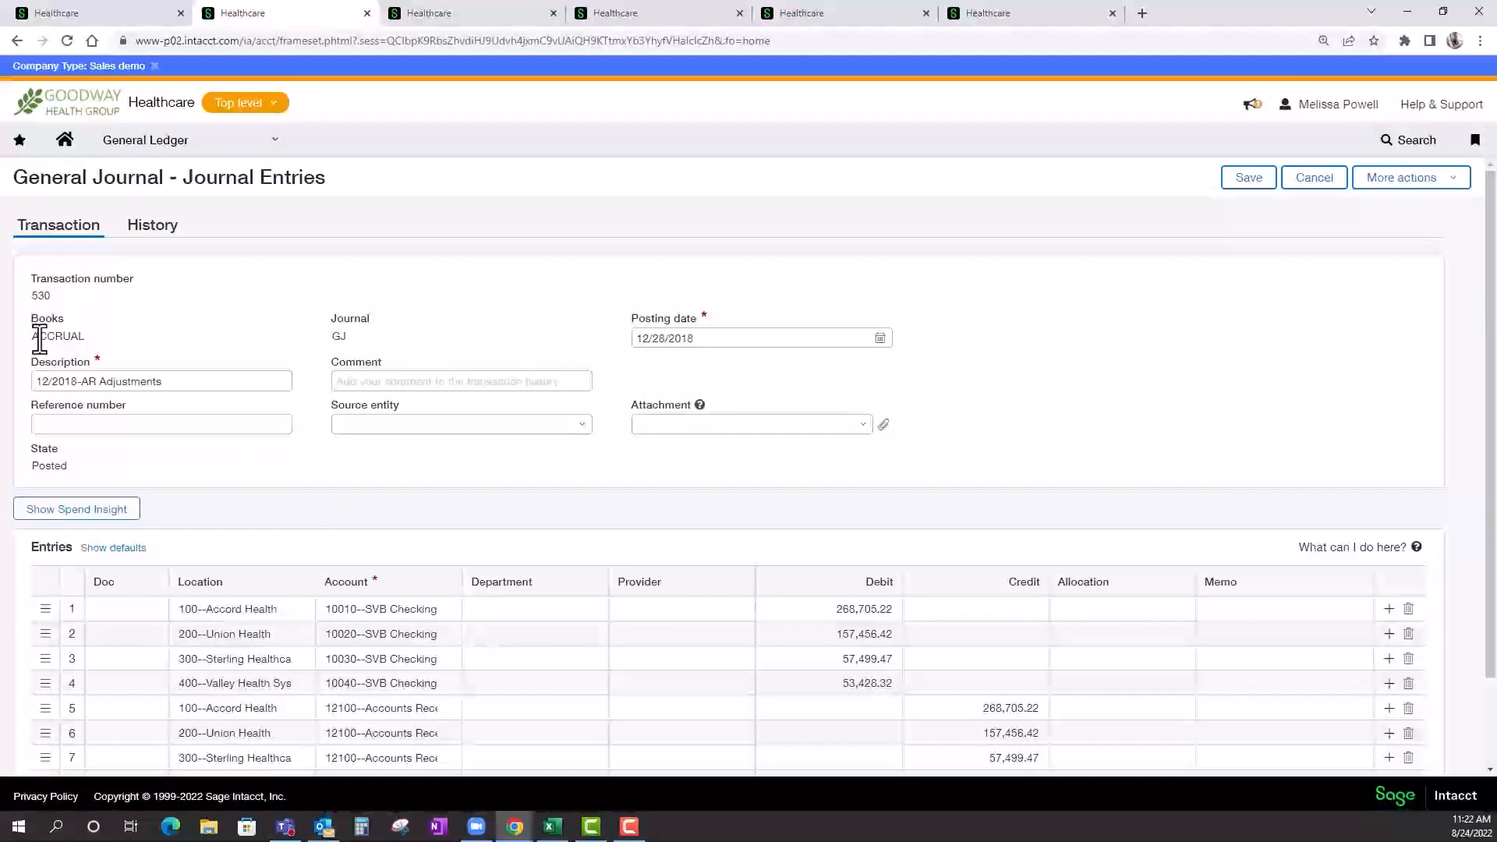
pyautogui.click(181, 428)
pyautogui.scroll(-1, 727, 428)
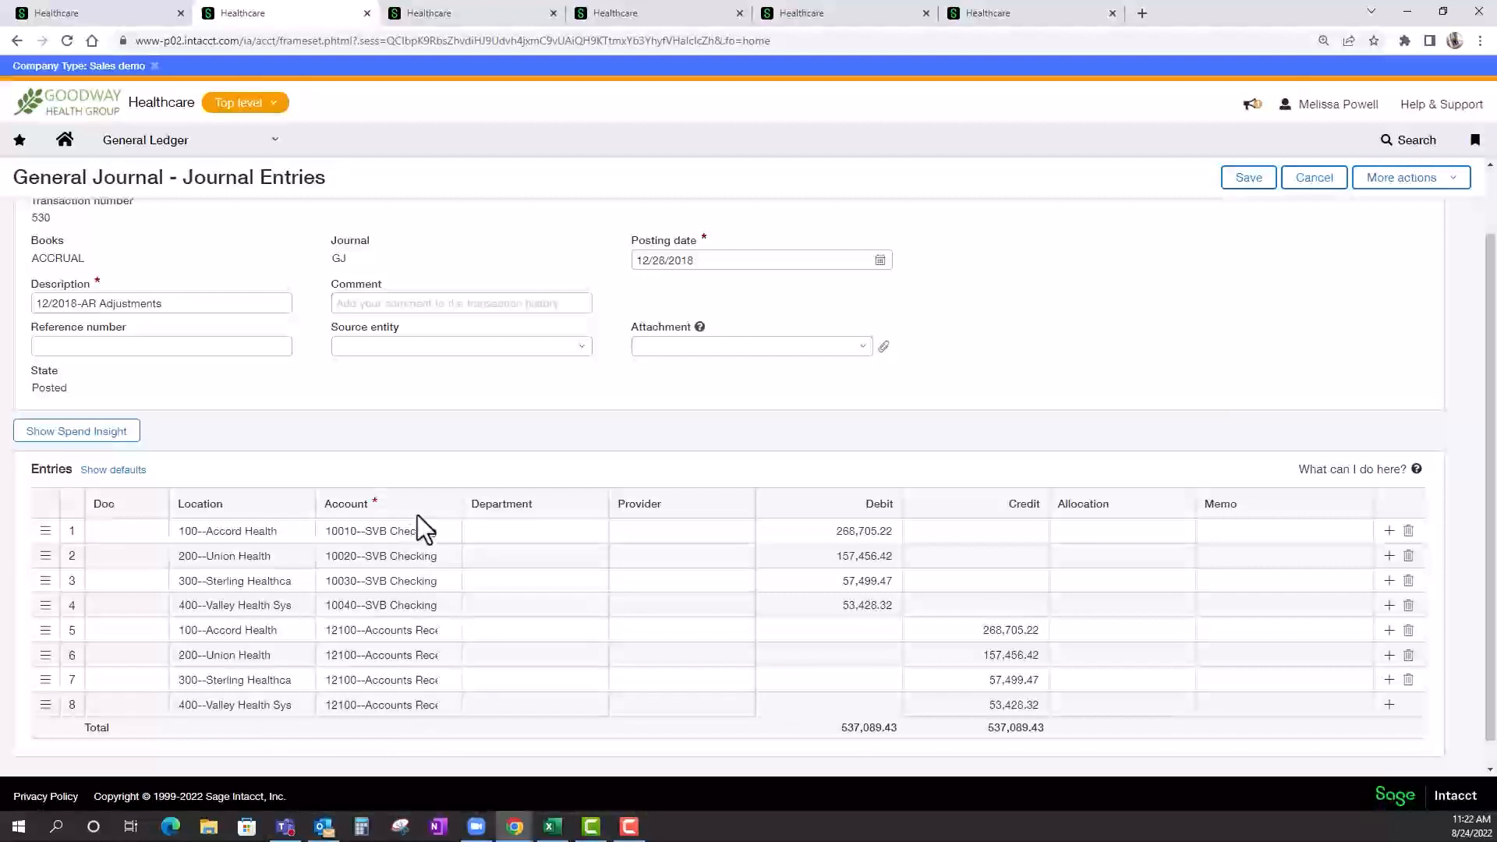
pyautogui.click(589, 537)
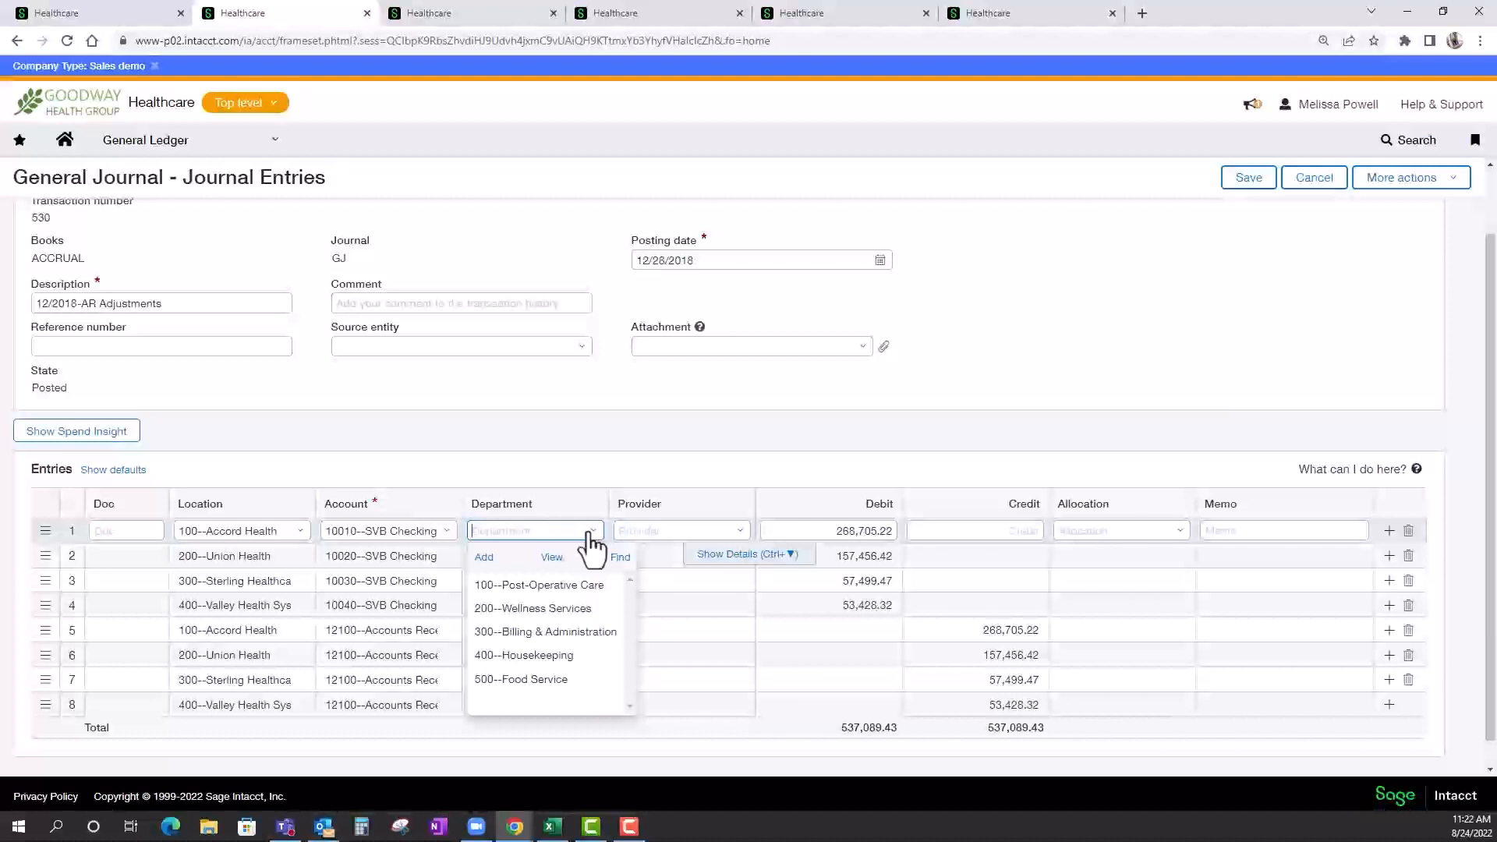
pyautogui.click(738, 533)
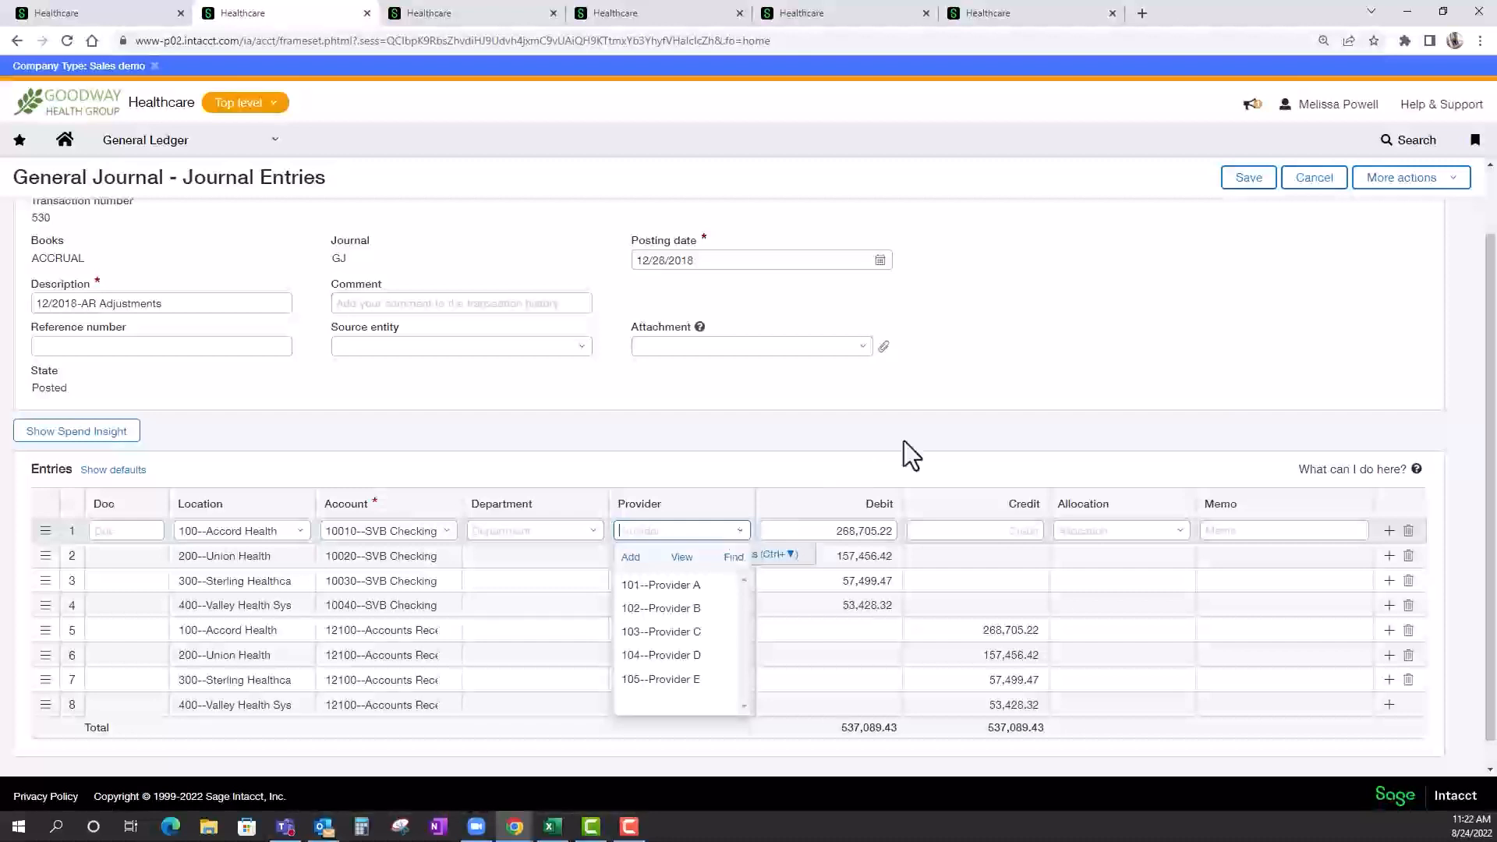
pyautogui.click(996, 427)
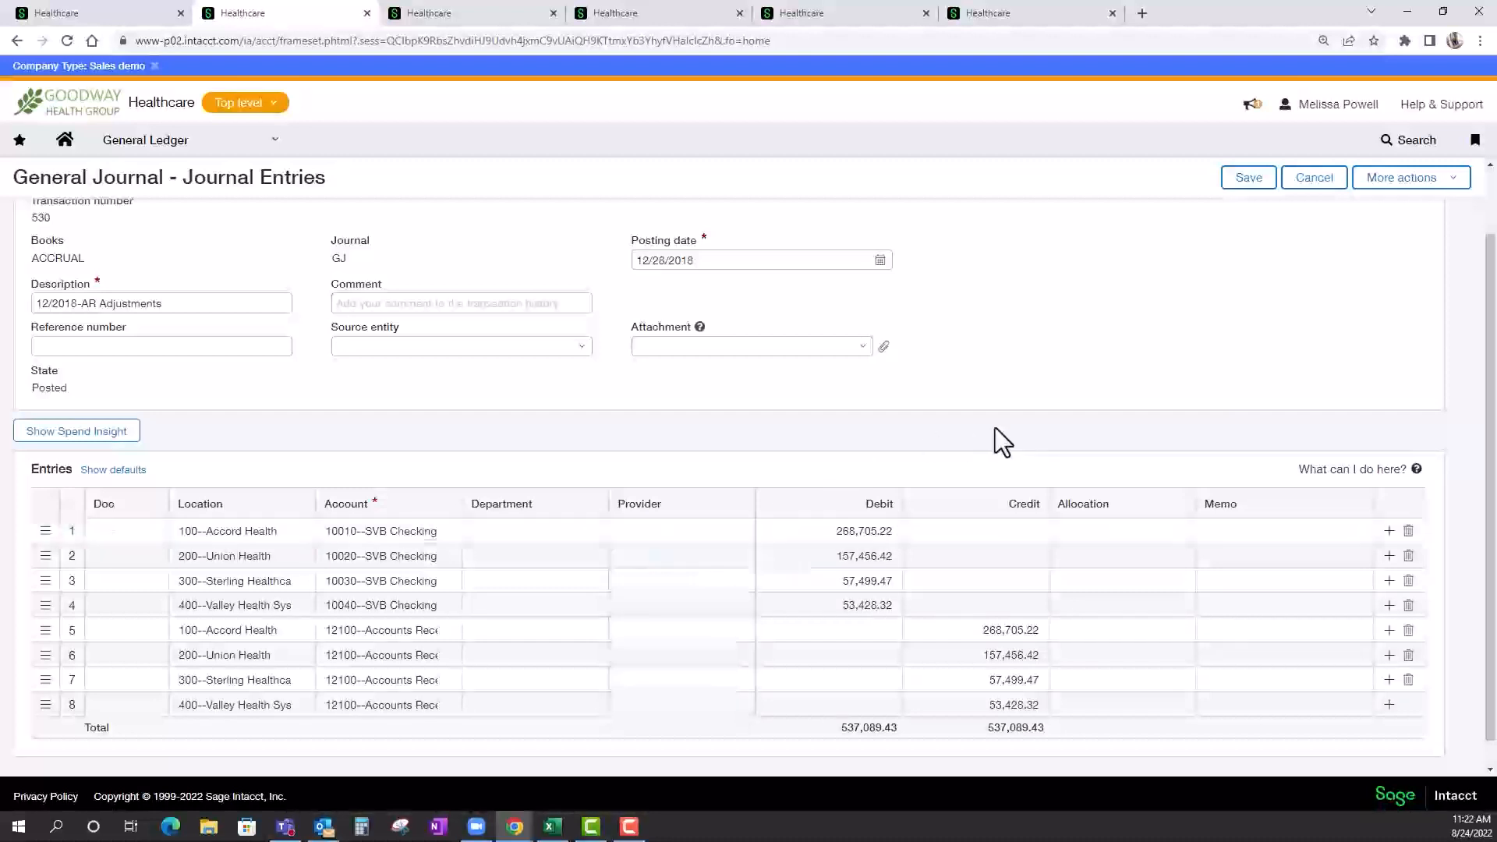
# Assign the ALLO by Entity allocation to line 1 of the 12/2018-AR Adjustments entry.
pyautogui.click(1179, 539)
pyautogui.click(1181, 538)
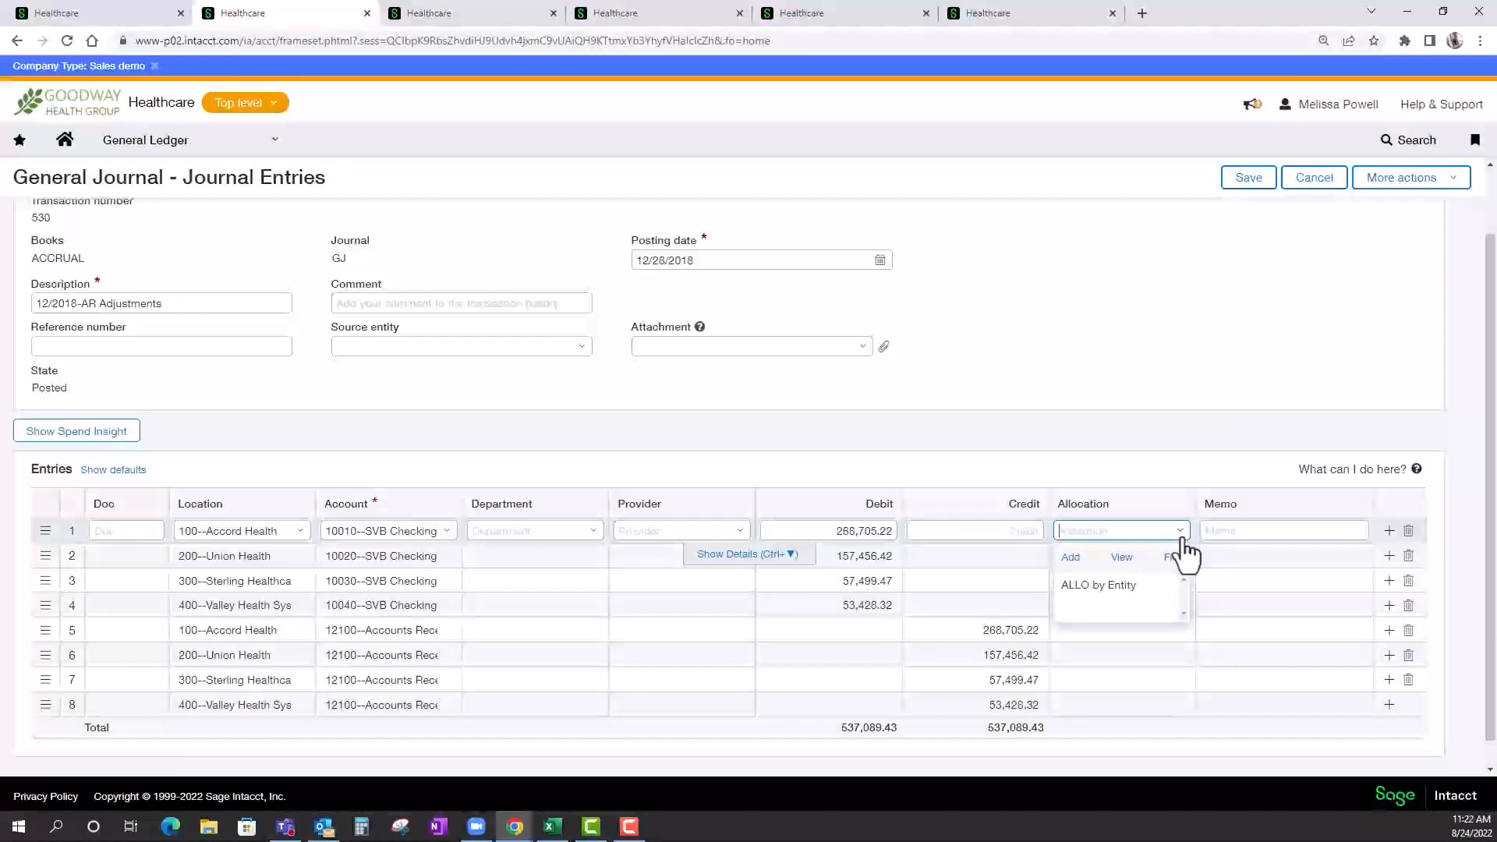
pyautogui.click(1123, 583)
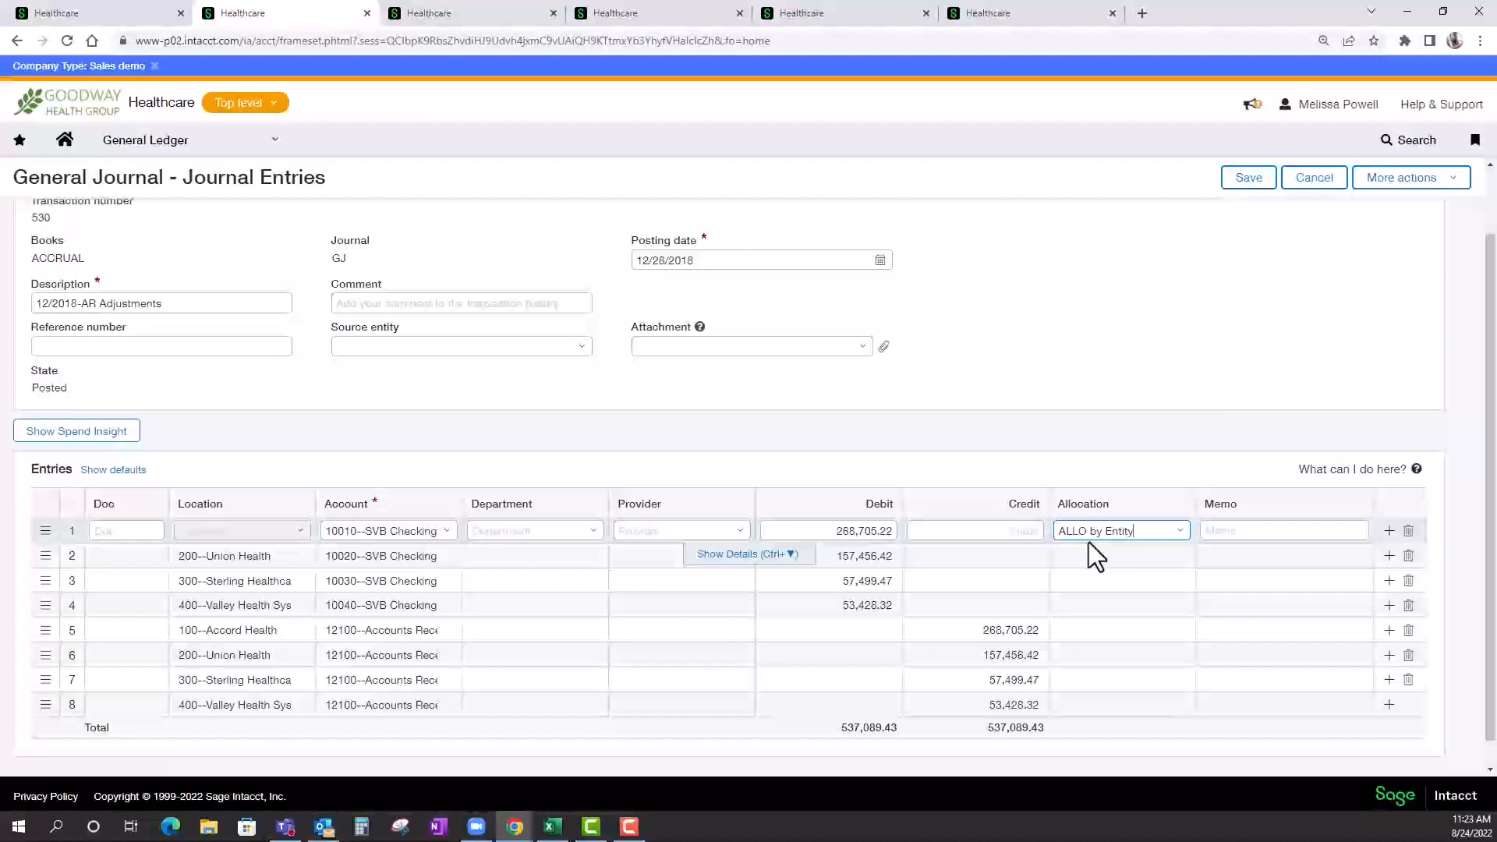
# Open the ALLO by Entity transaction allocation to review its percentage split by location, and return to the journal entry.
pyautogui.click(434, 17)
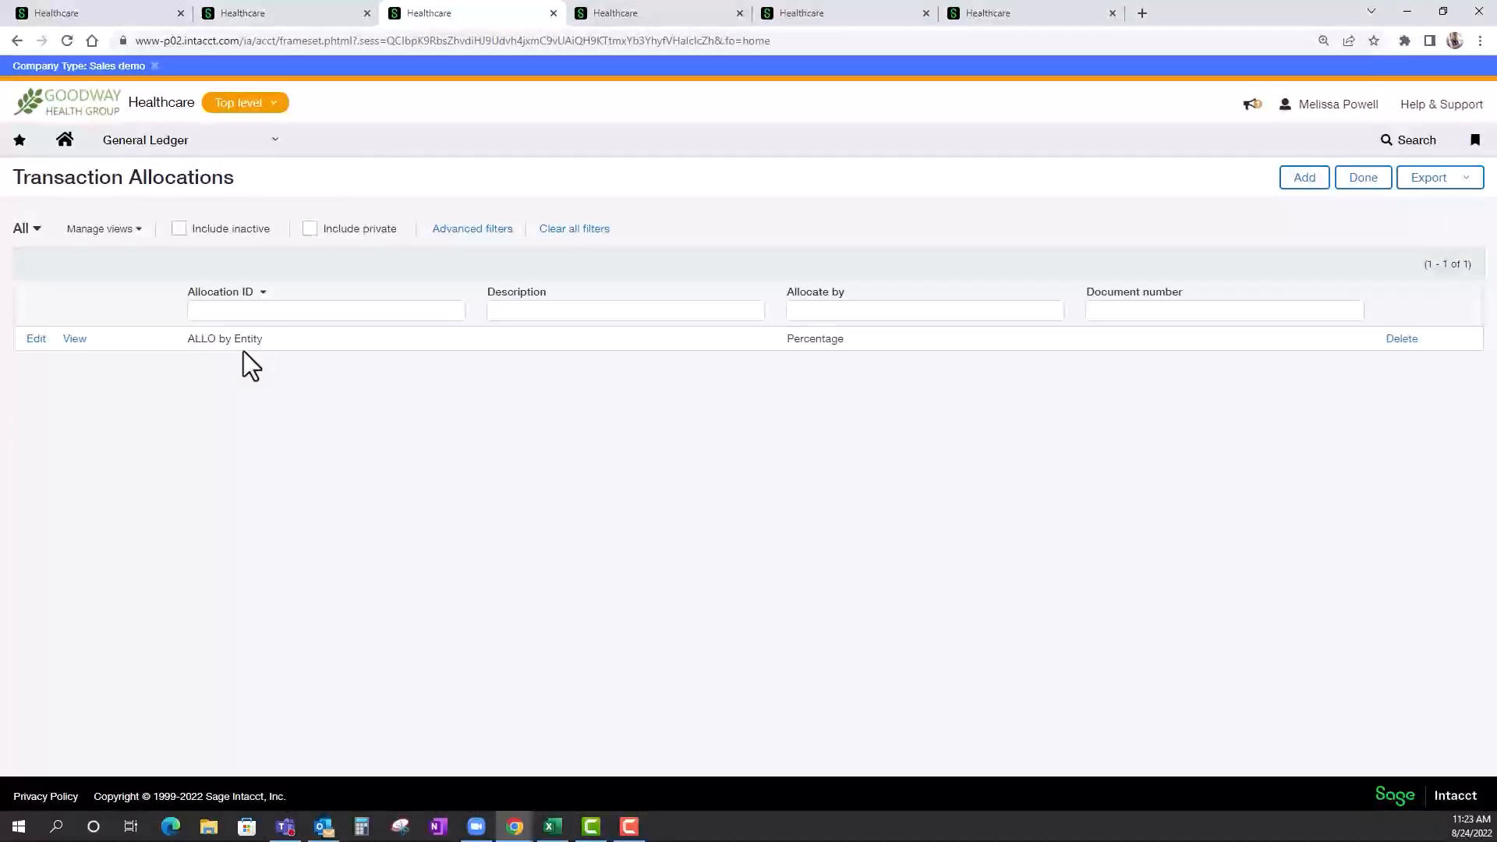
pyautogui.click(39, 342)
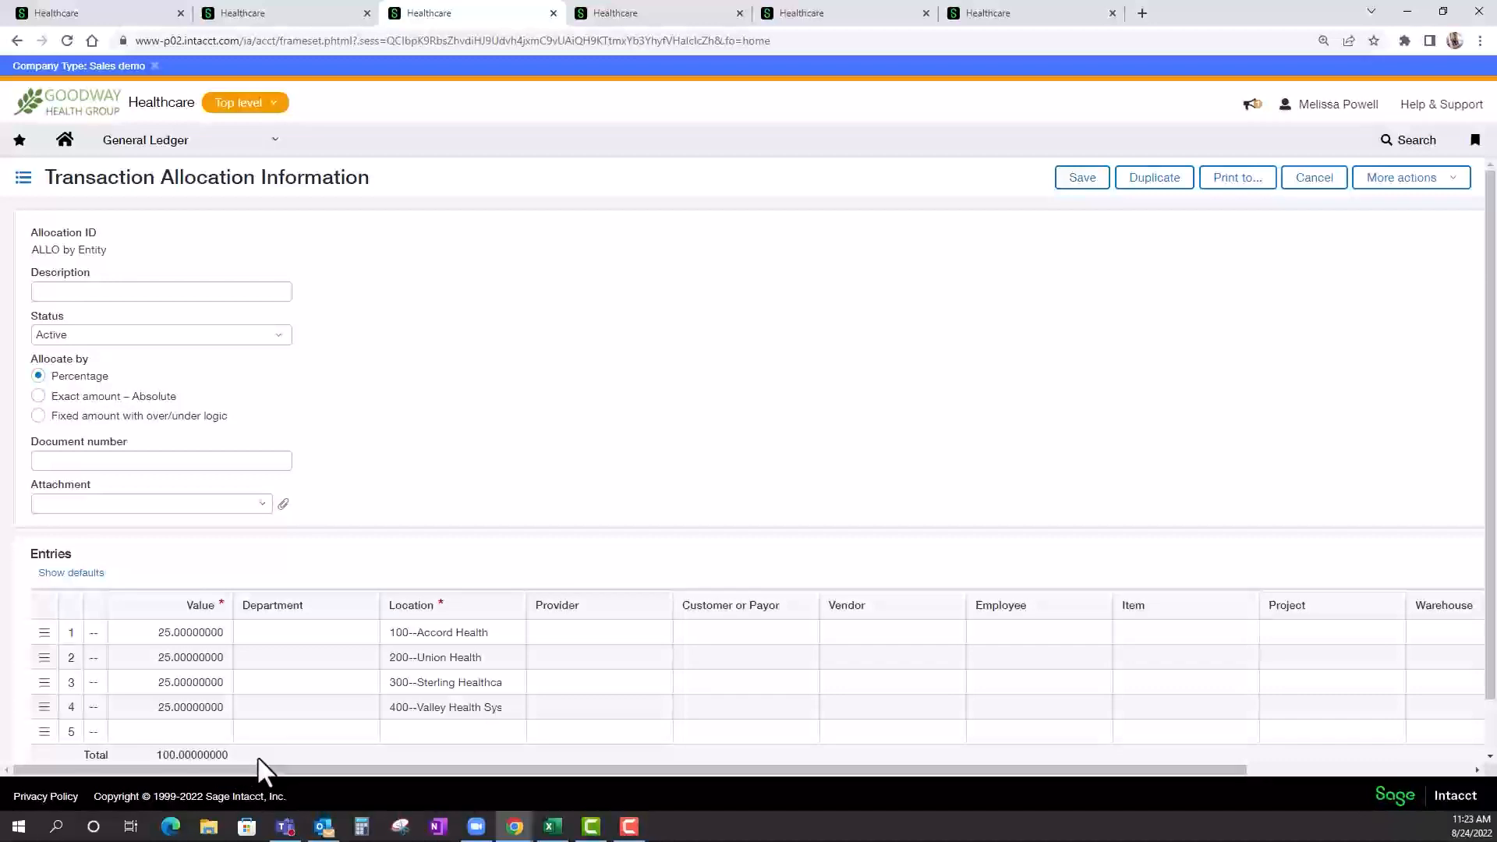
pyautogui.click(291, 11)
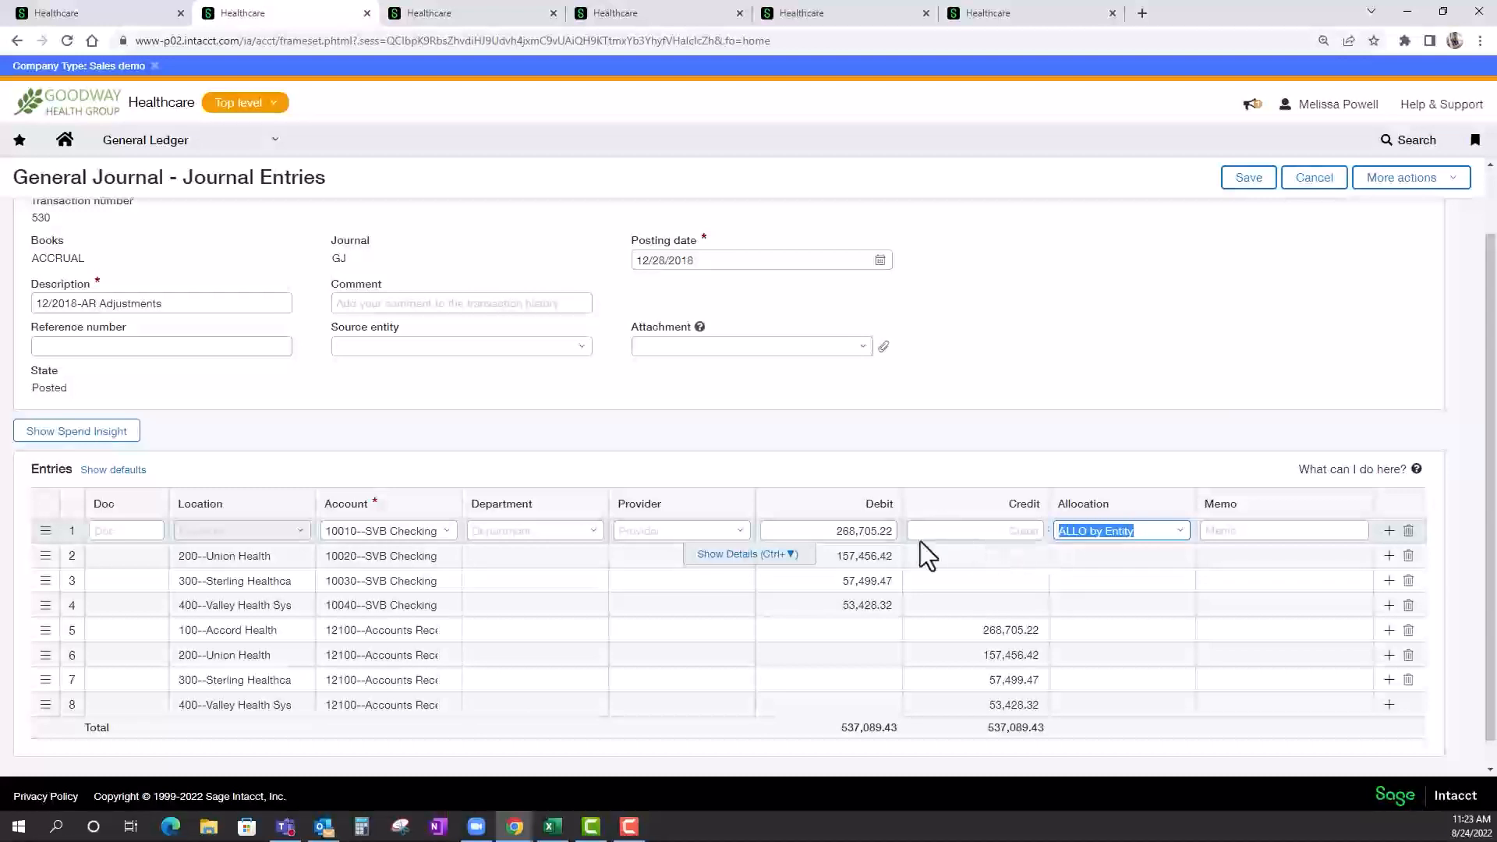
# Review line 1's dimensions and allocation splits in the row details, and revisit the allocation choices and the ALLO by Entity definition.
pyautogui.click(717, 560)
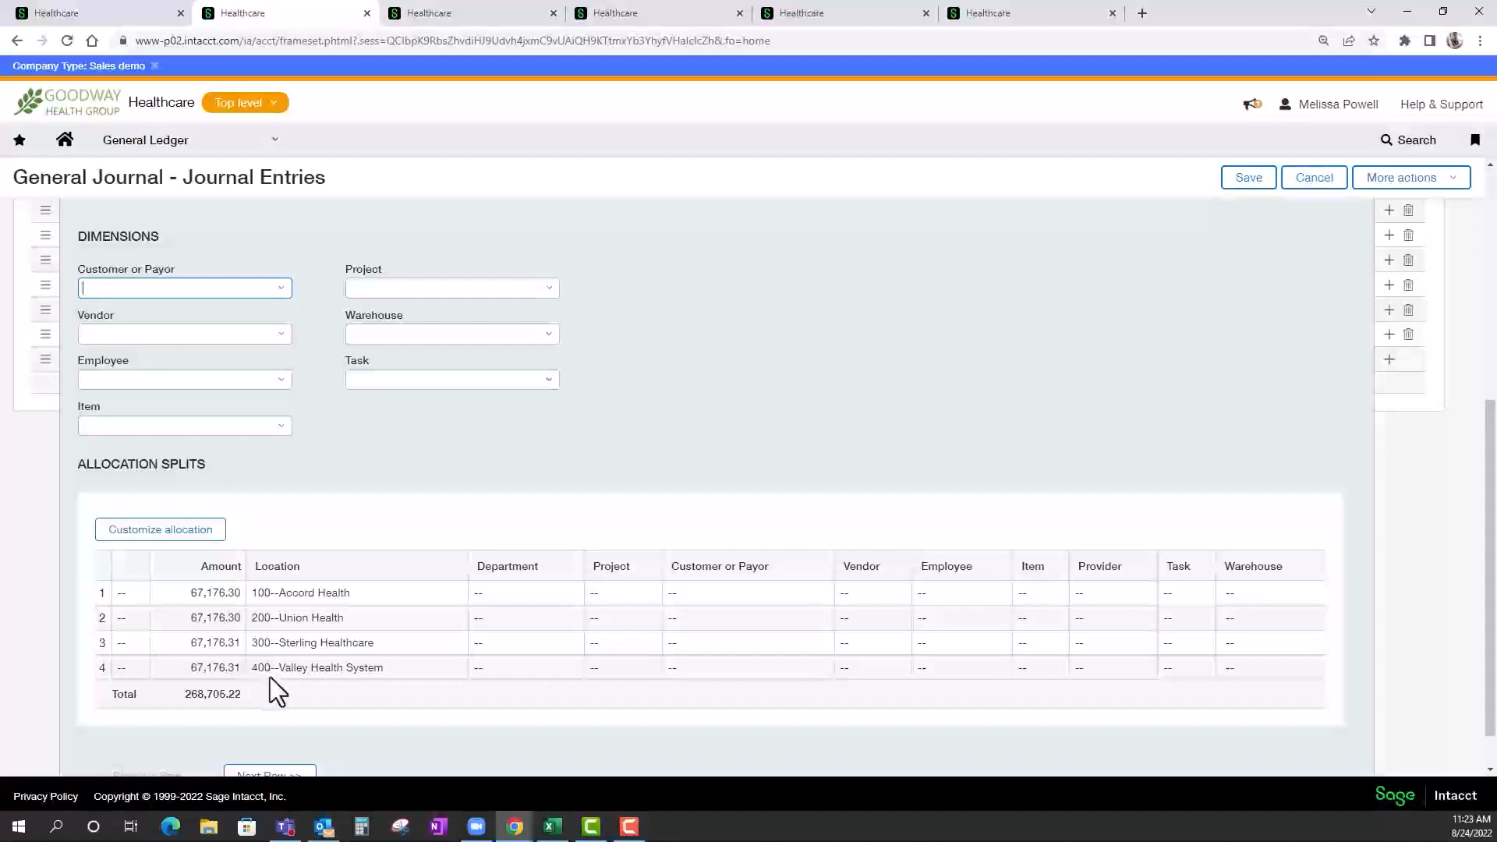
pyautogui.scroll(1, 307, 680)
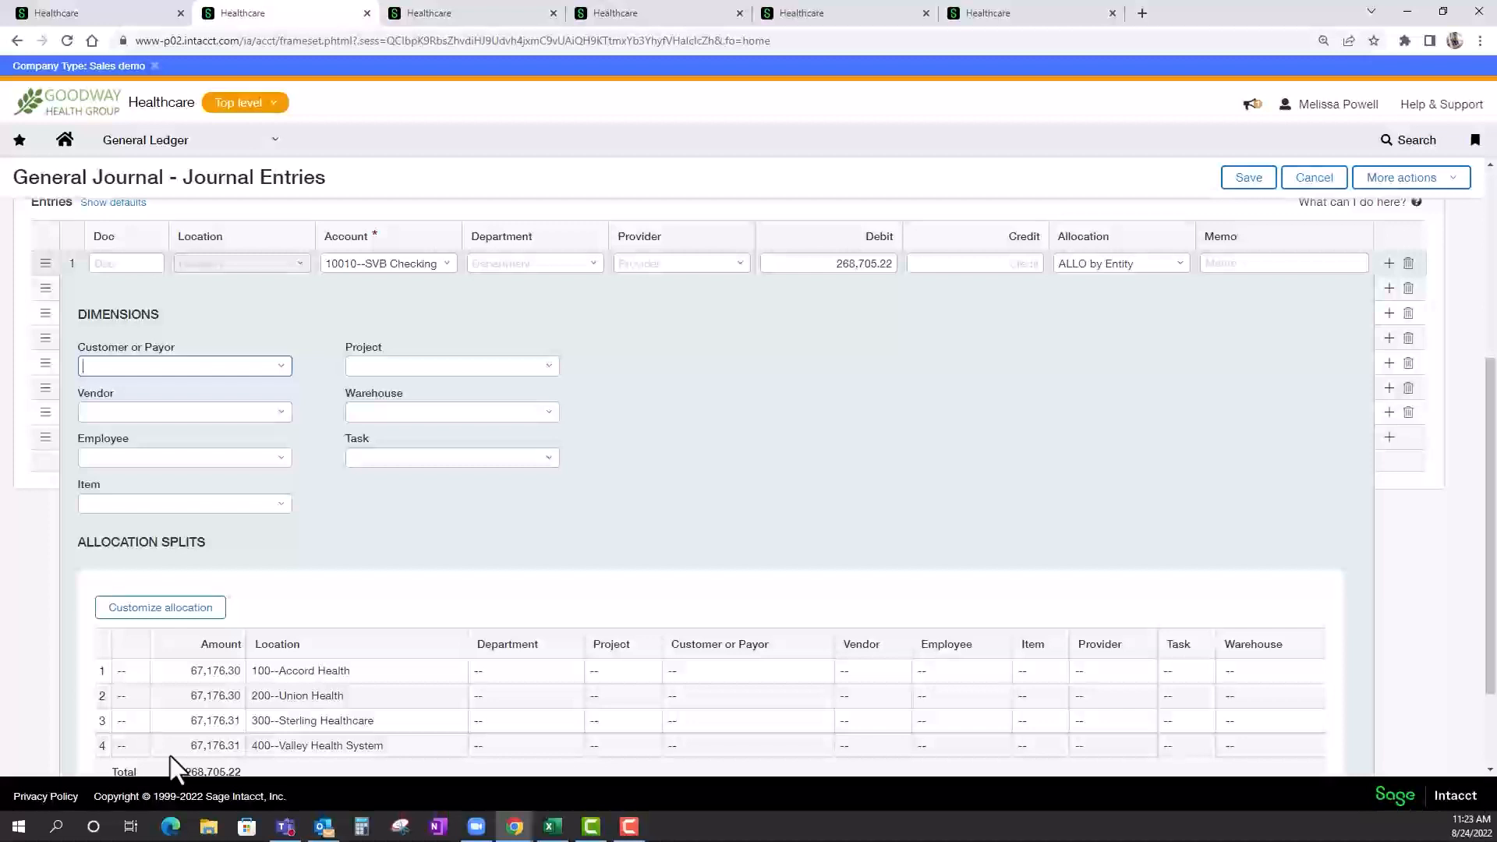
pyautogui.scroll(-2, 176, 768)
pyautogui.scroll(-1, 628, 762)
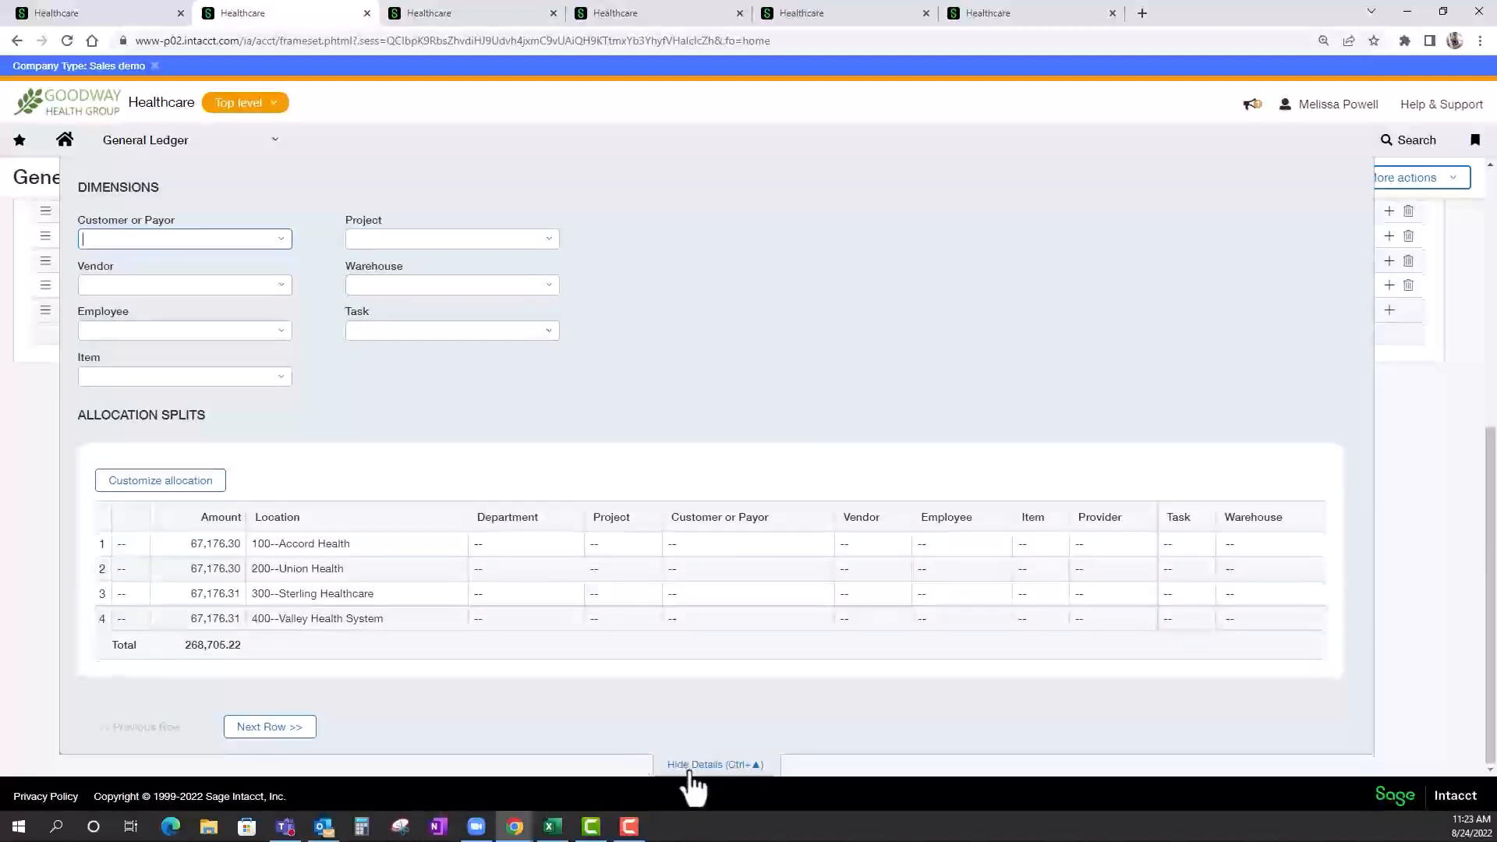
pyautogui.click(691, 768)
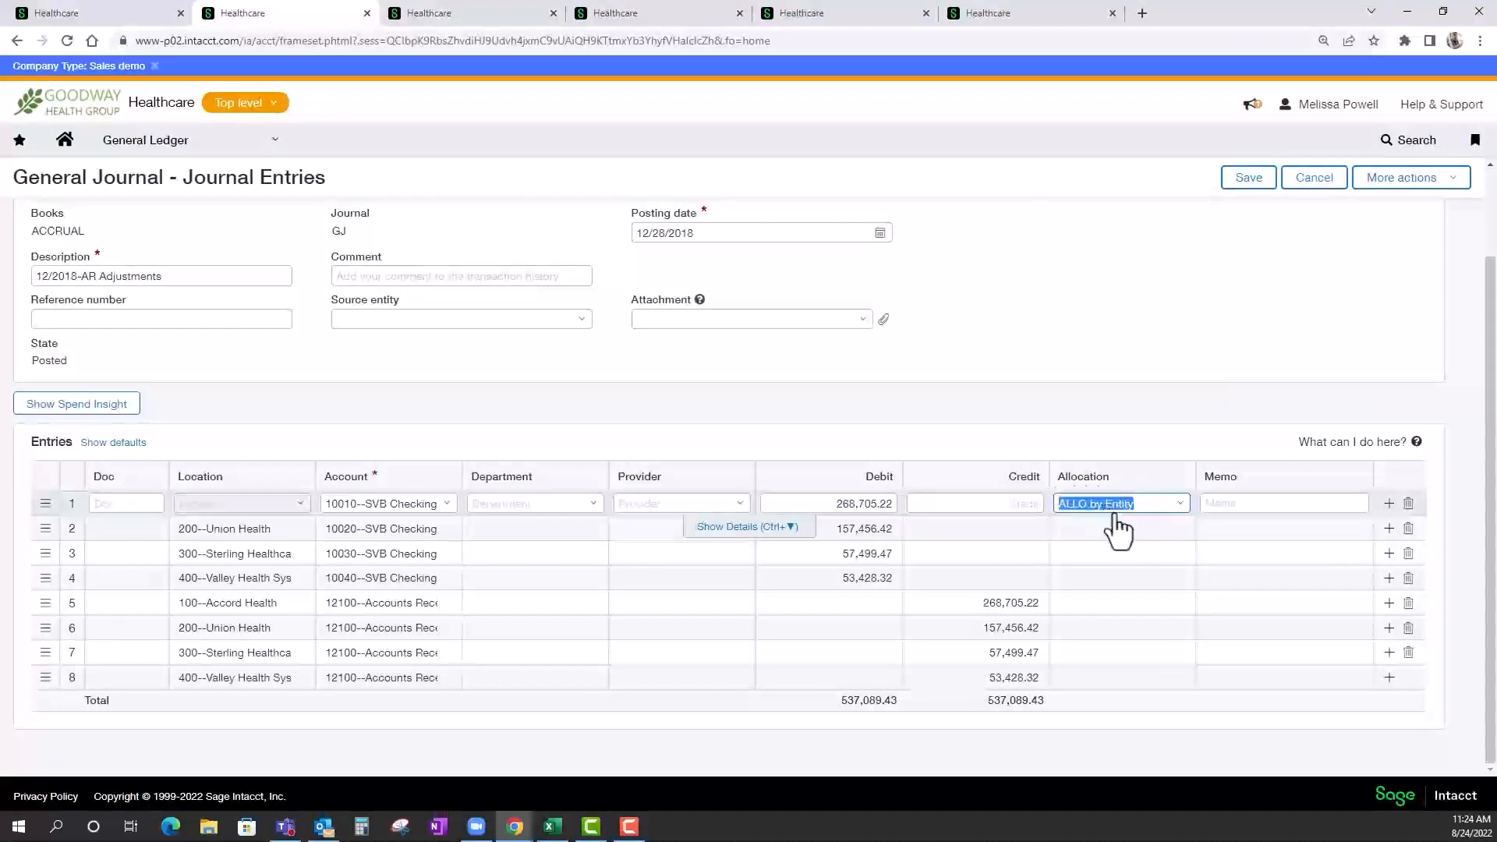
pyautogui.click(1180, 508)
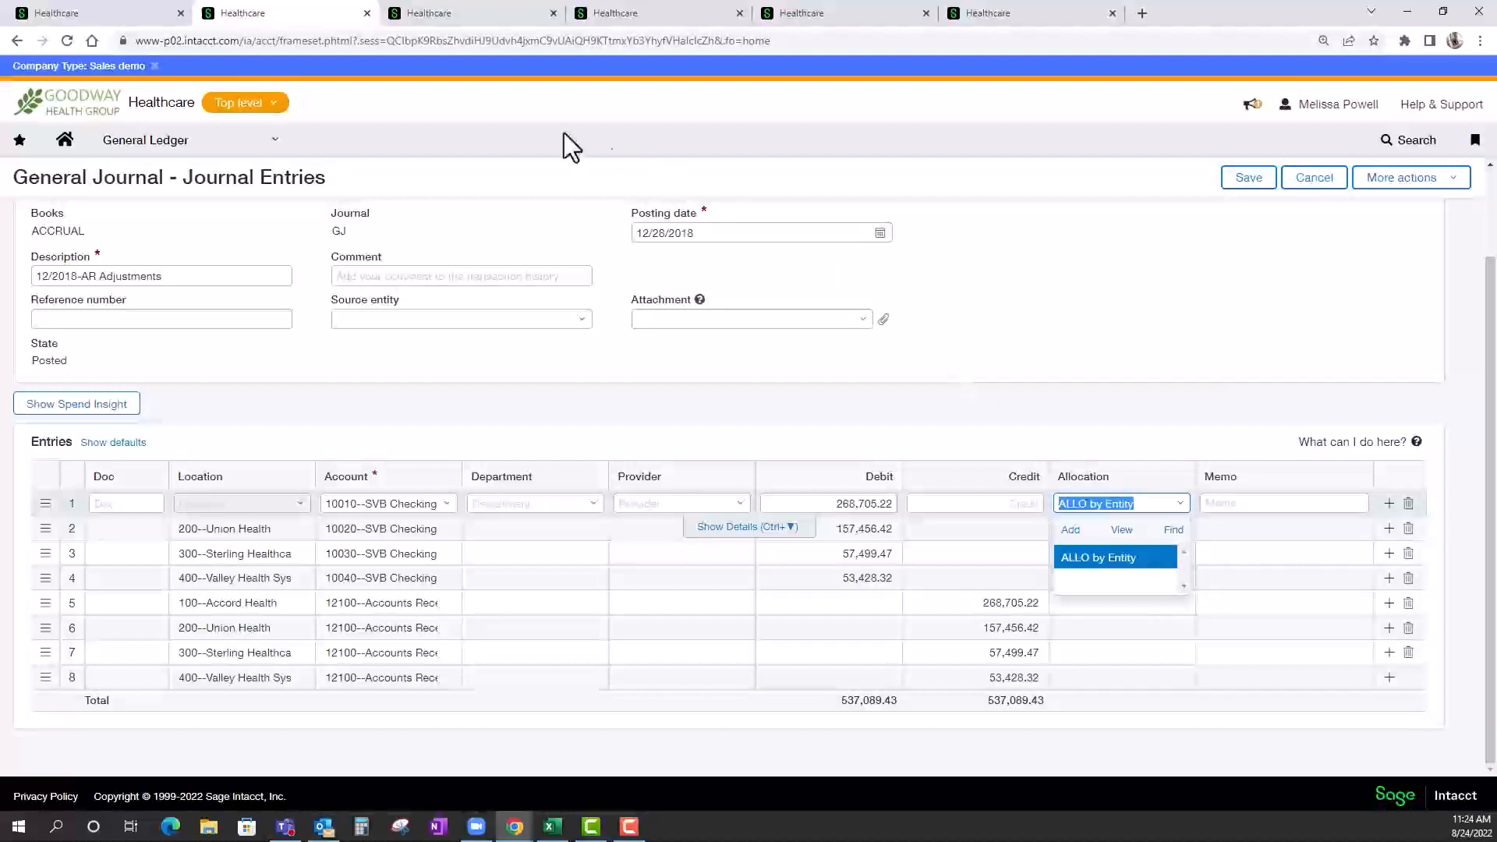
pyautogui.click(459, 21)
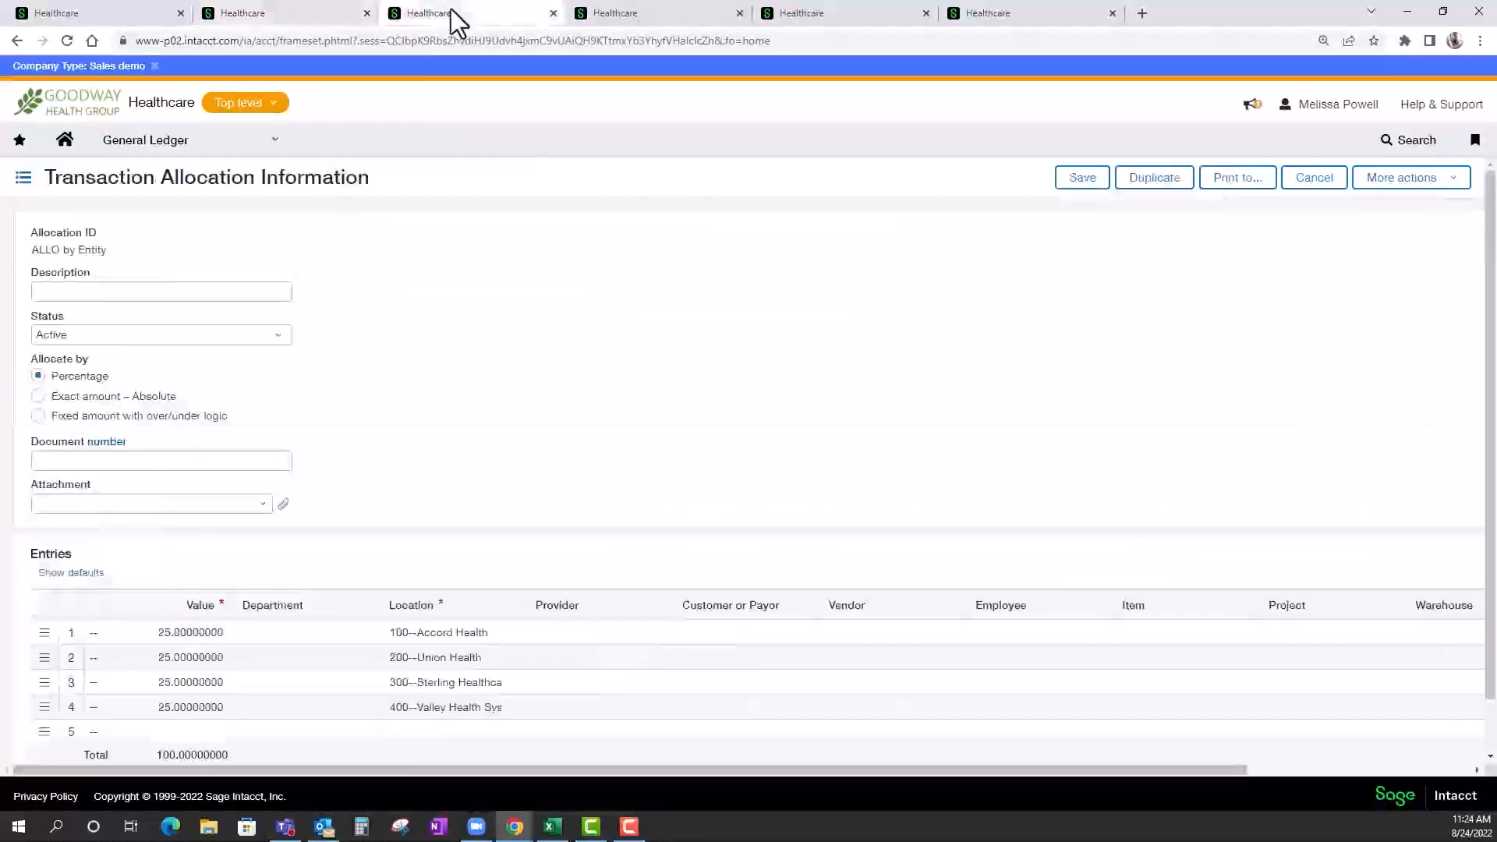
# View the new recurring journal entry form and examine the journals available for it.
pyautogui.click(597, 20)
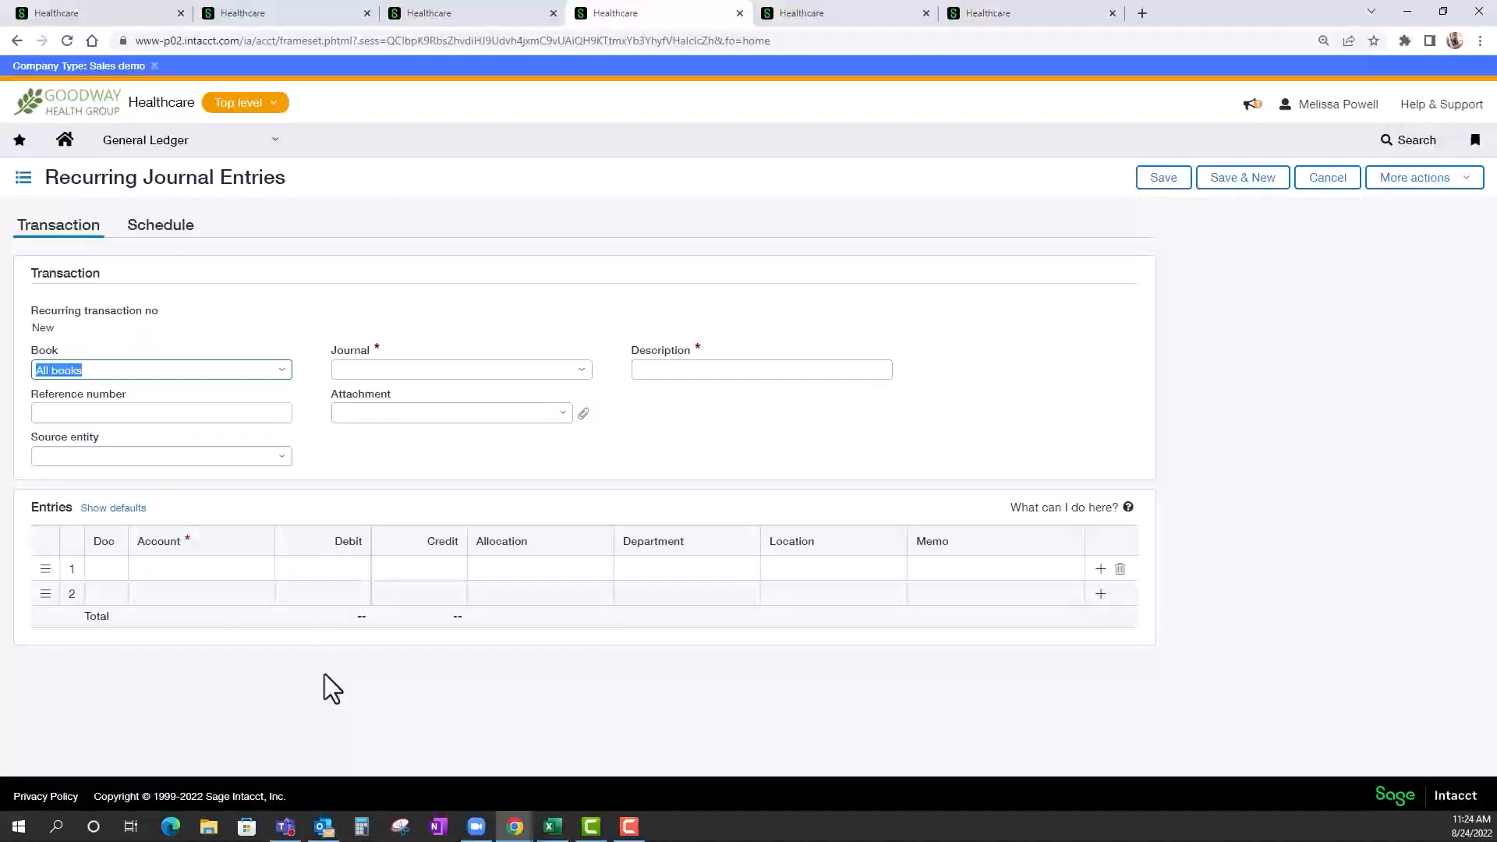
pyautogui.click(579, 371)
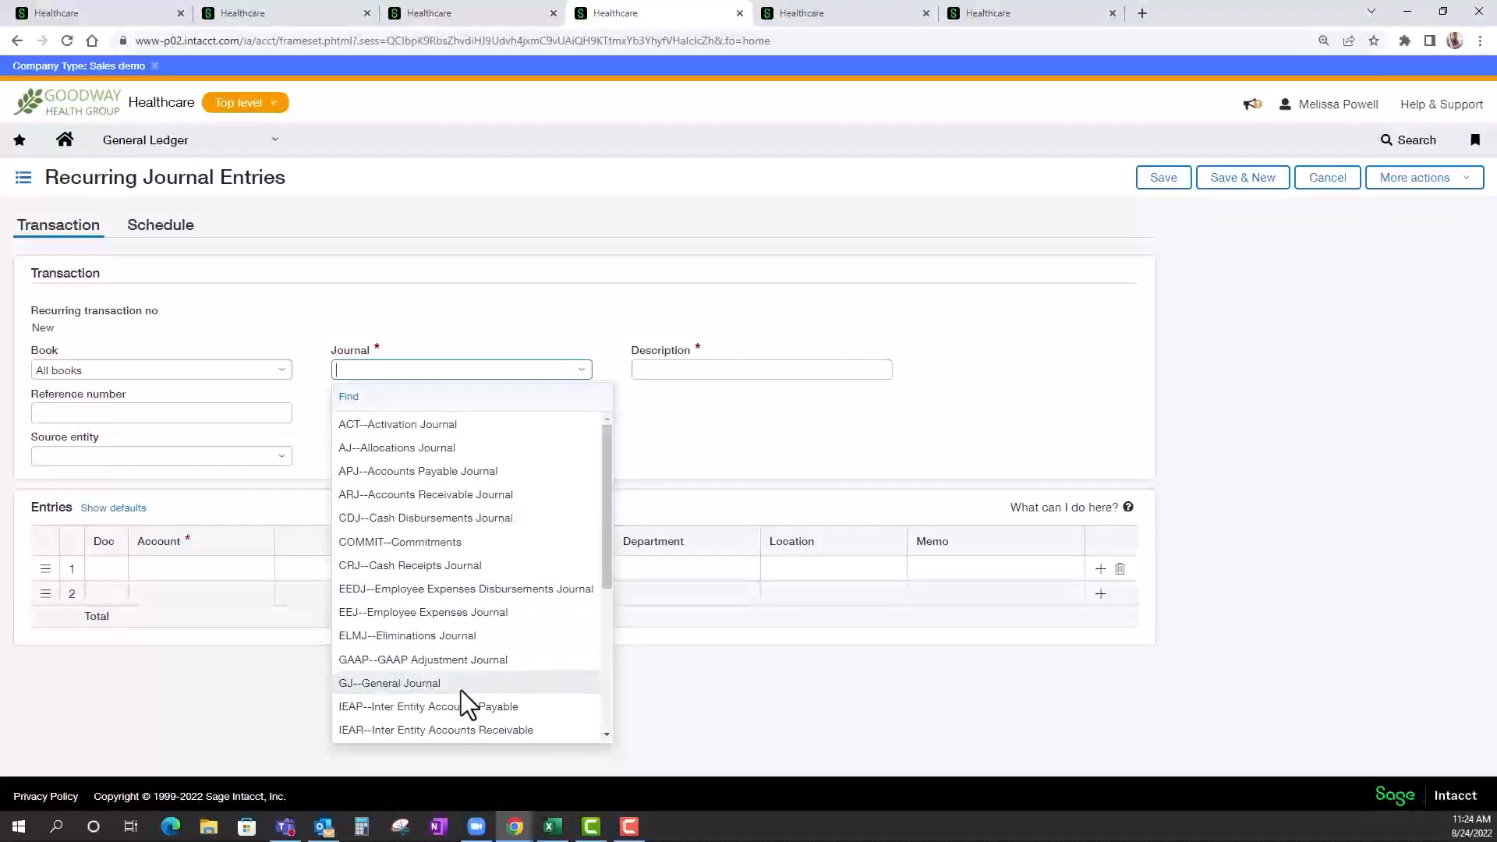
pyautogui.click(699, 452)
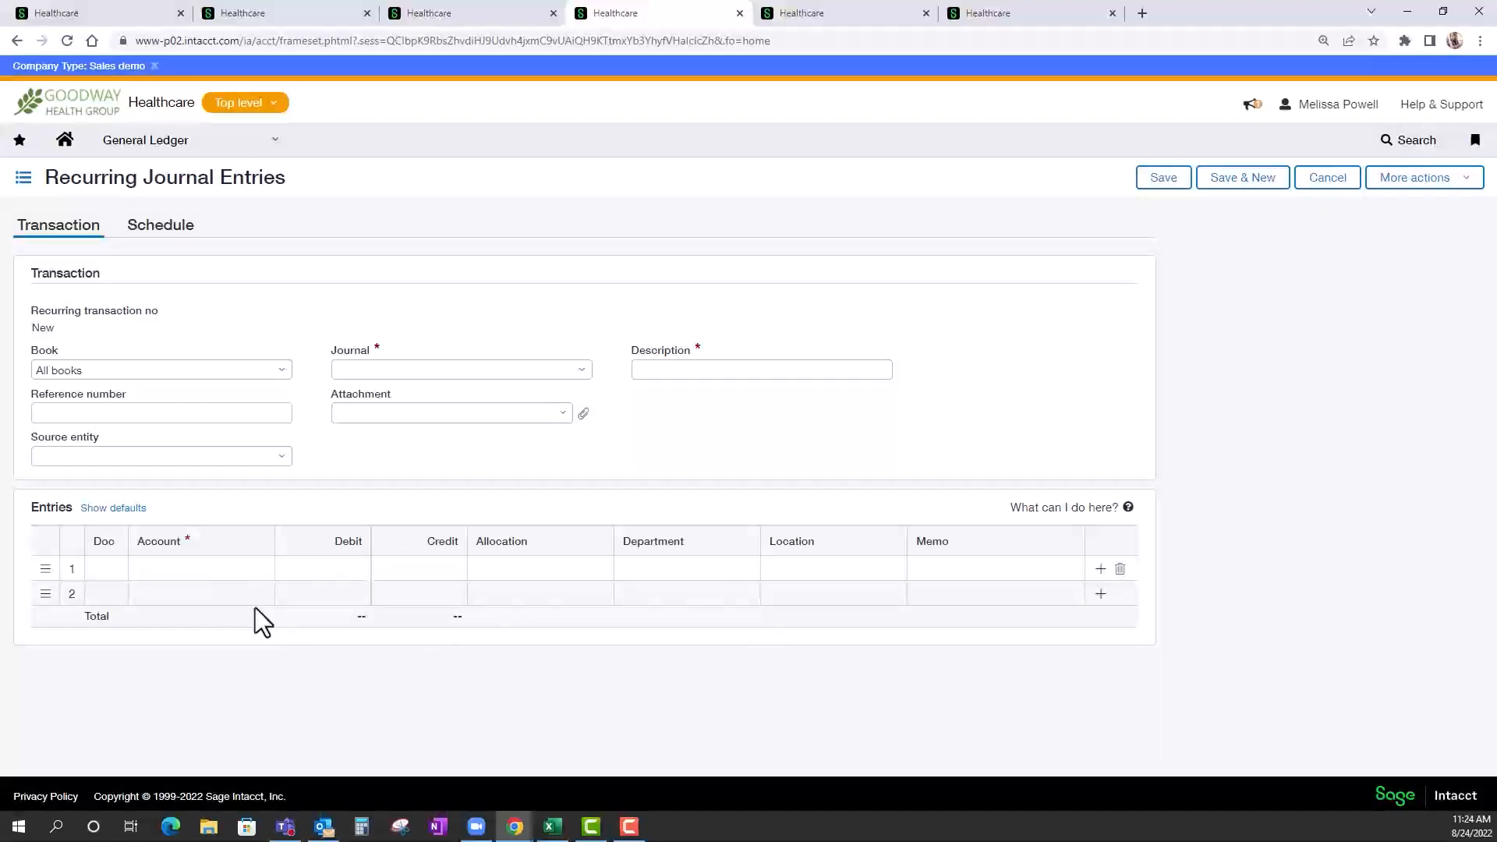
# Schedule the recurring journal entry to start on 09/01/2022 and end after 12 occurrences.
pyautogui.click(180, 247)
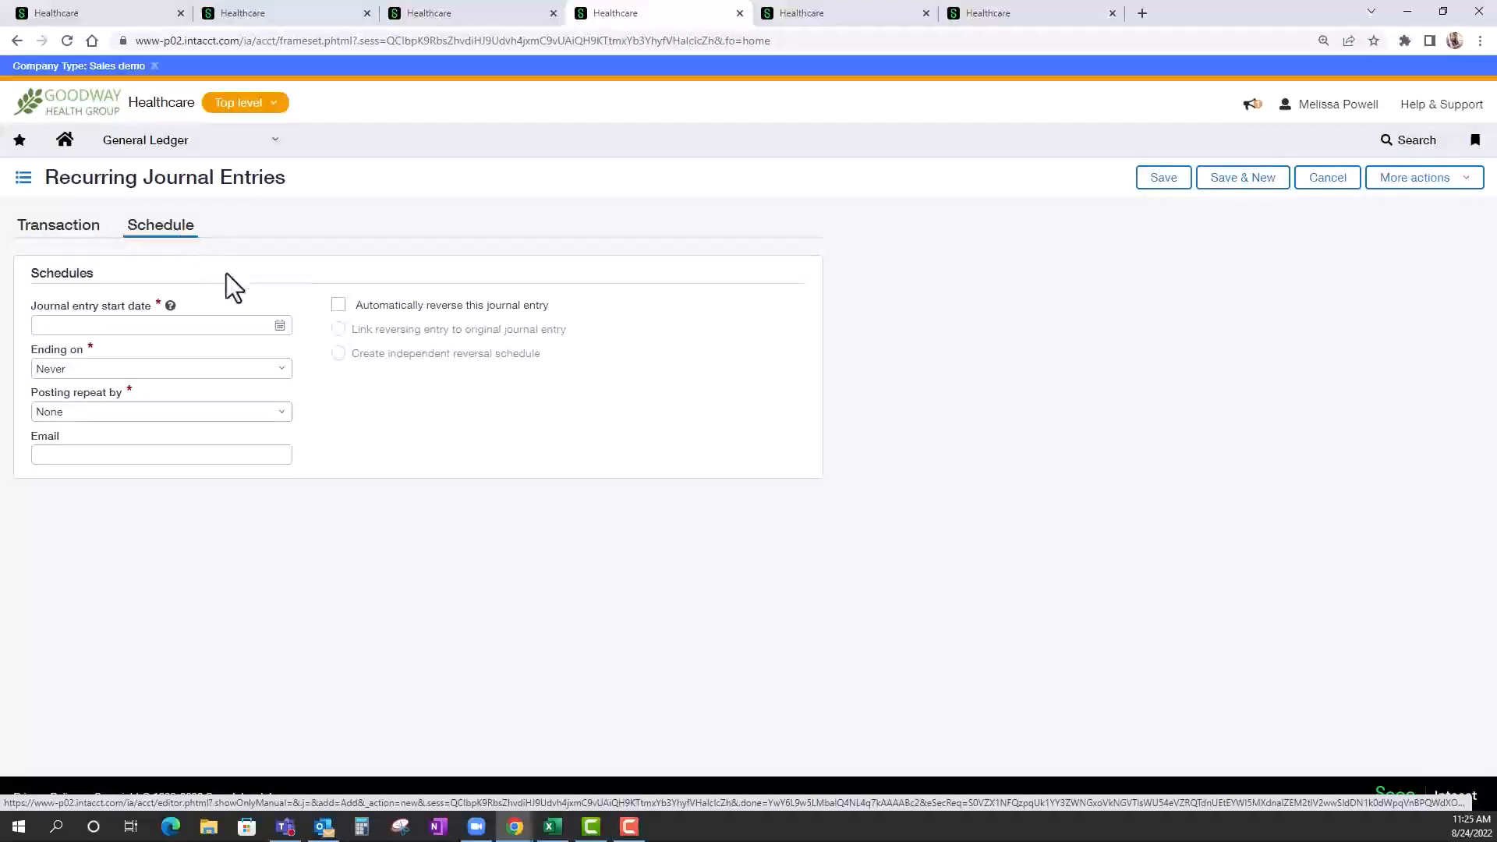
pyautogui.click(278, 326)
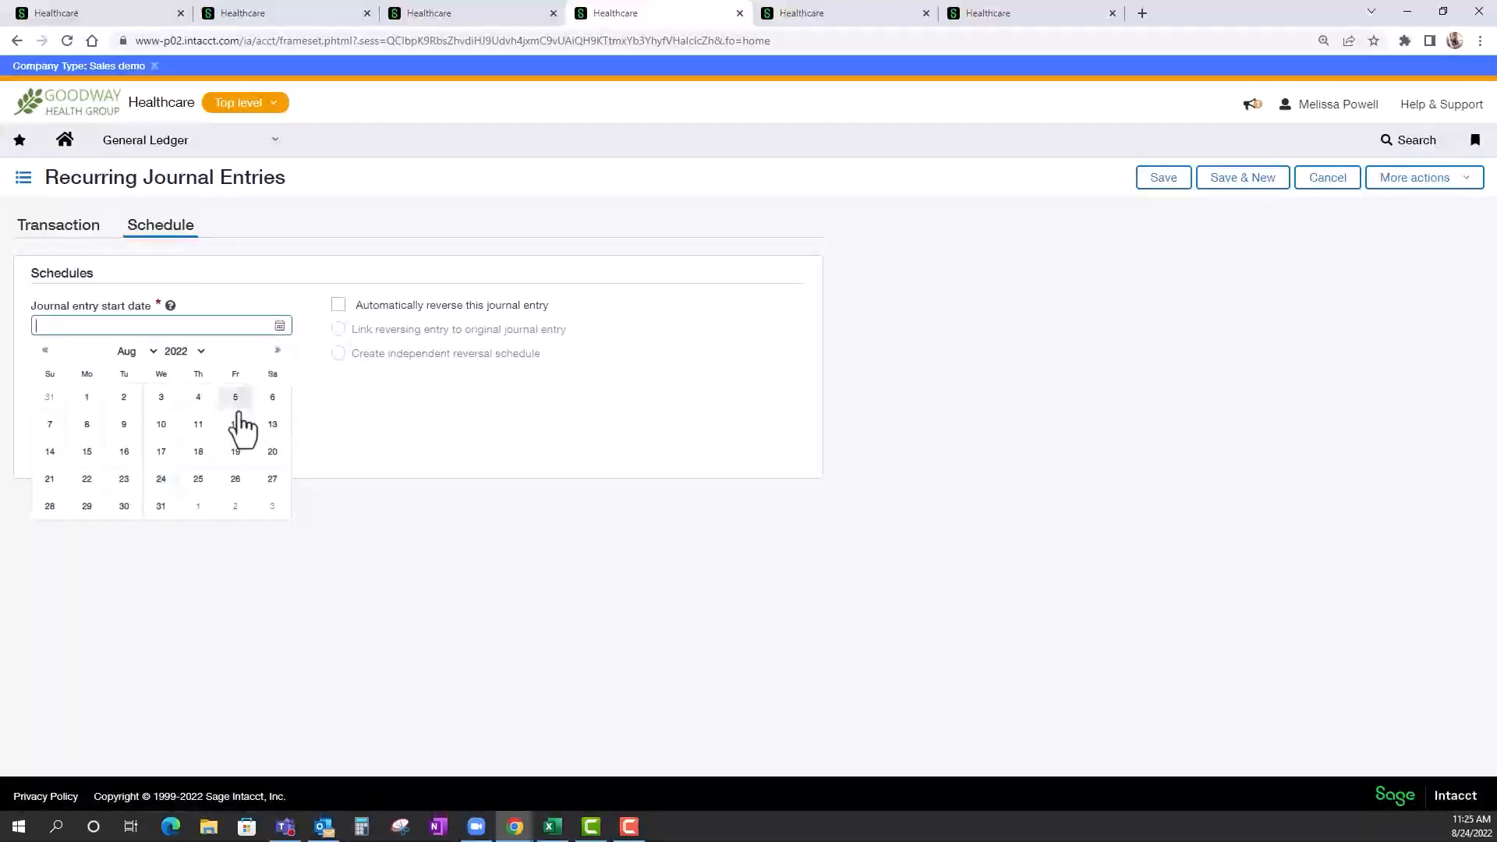
pyautogui.click(194, 506)
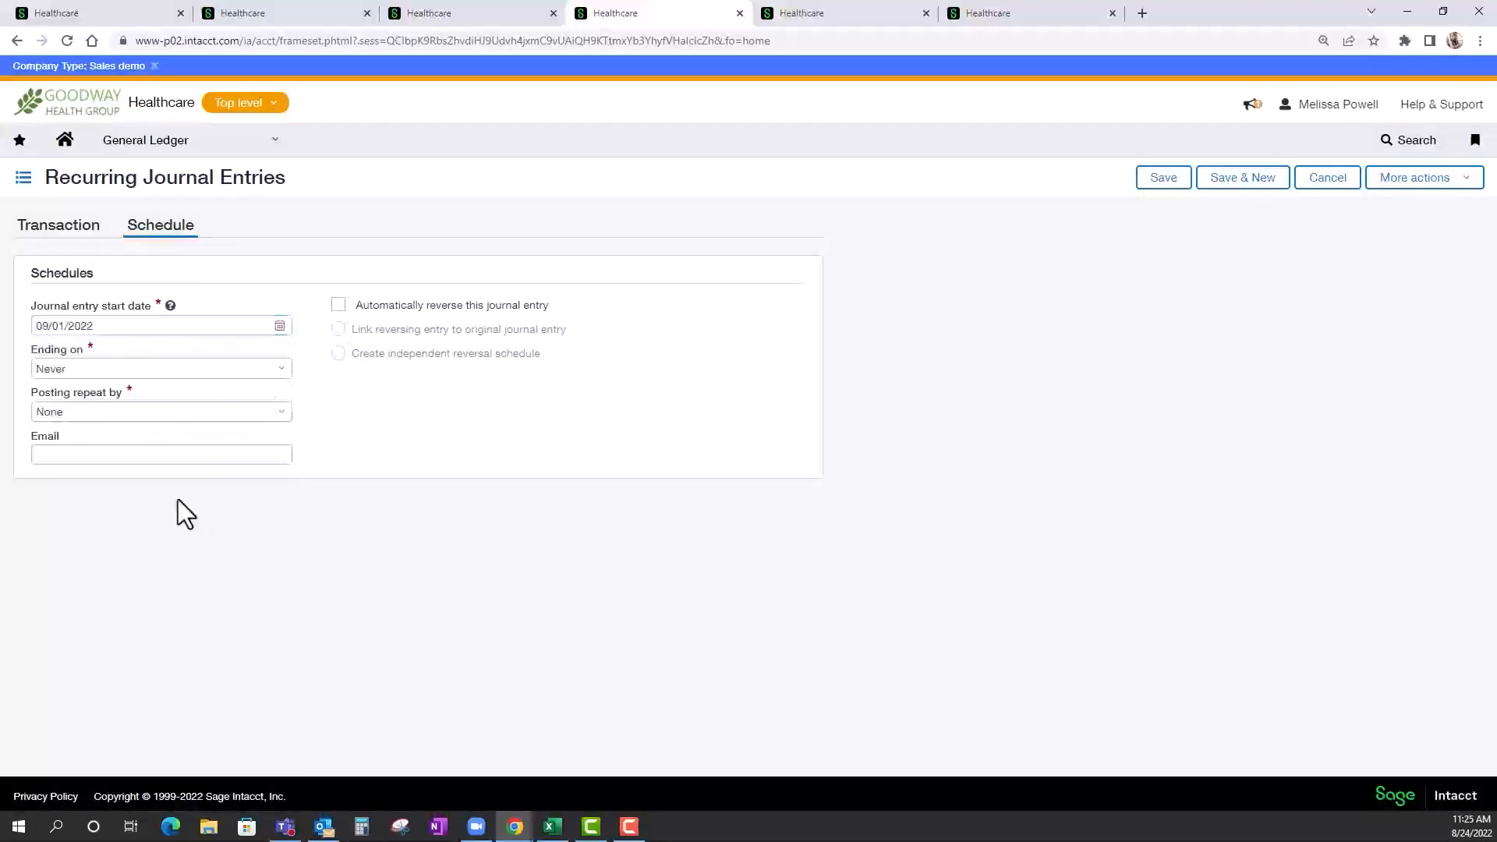
pyautogui.click(280, 373)
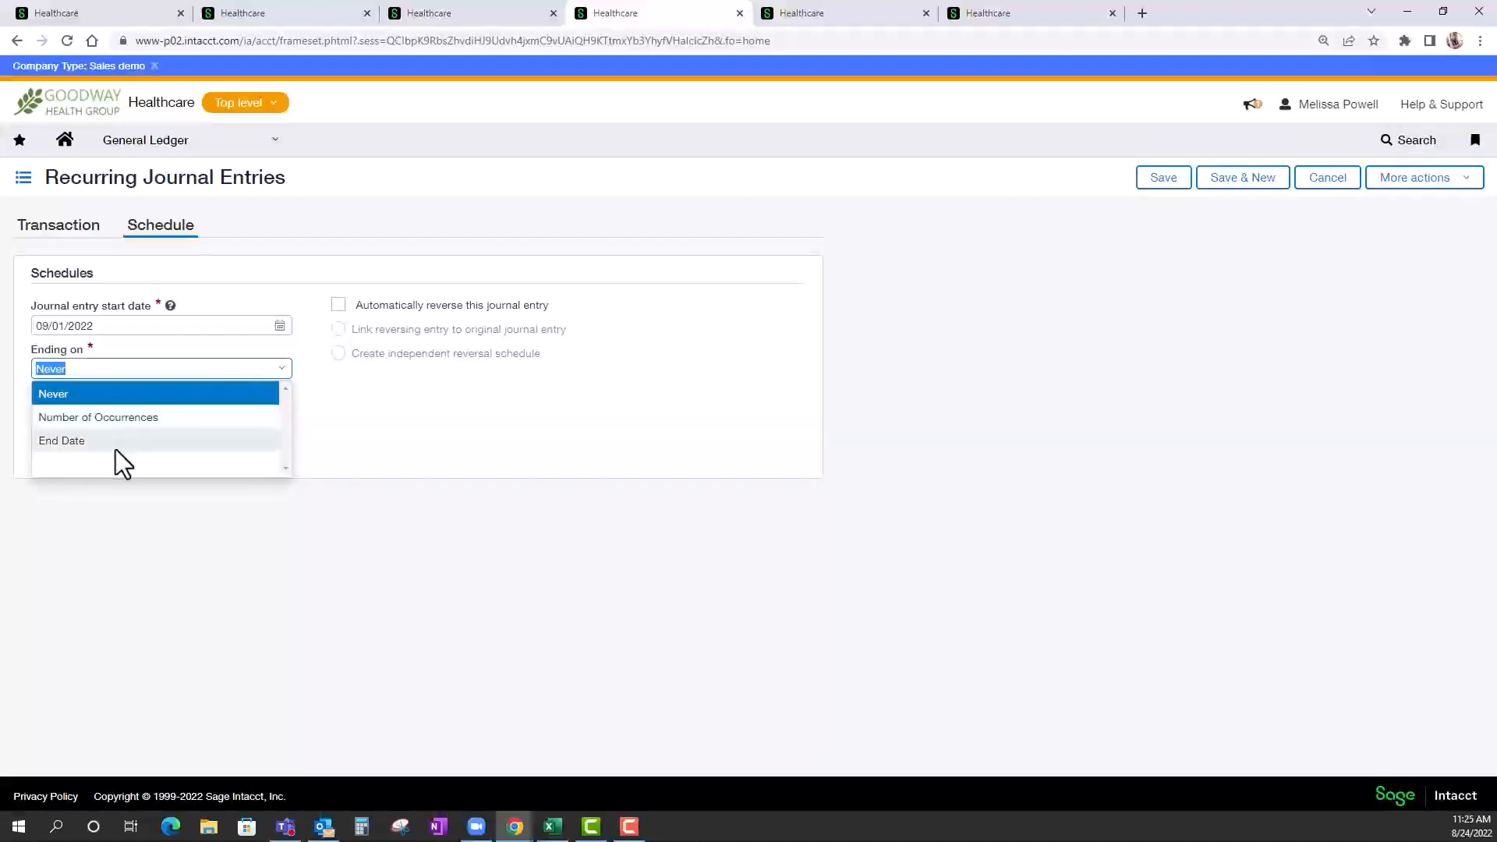
pyautogui.click(152, 418)
pyautogui.click(55, 418)
pyautogui.write('12')
# Set the recurring journal entry to post every 1 month at the end of the month.
pyautogui.click(269, 486)
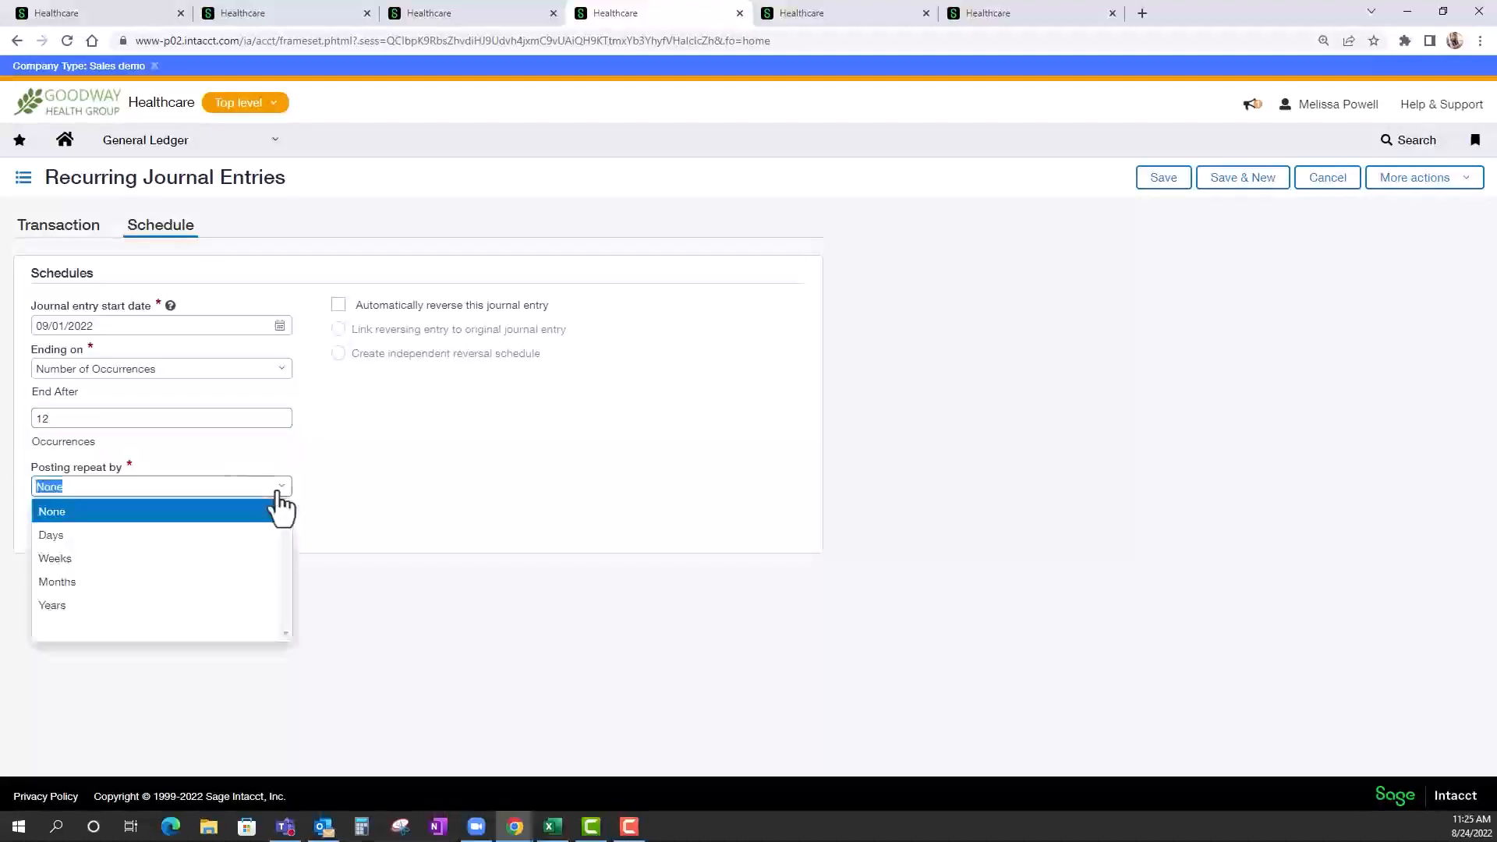
pyautogui.click(67, 584)
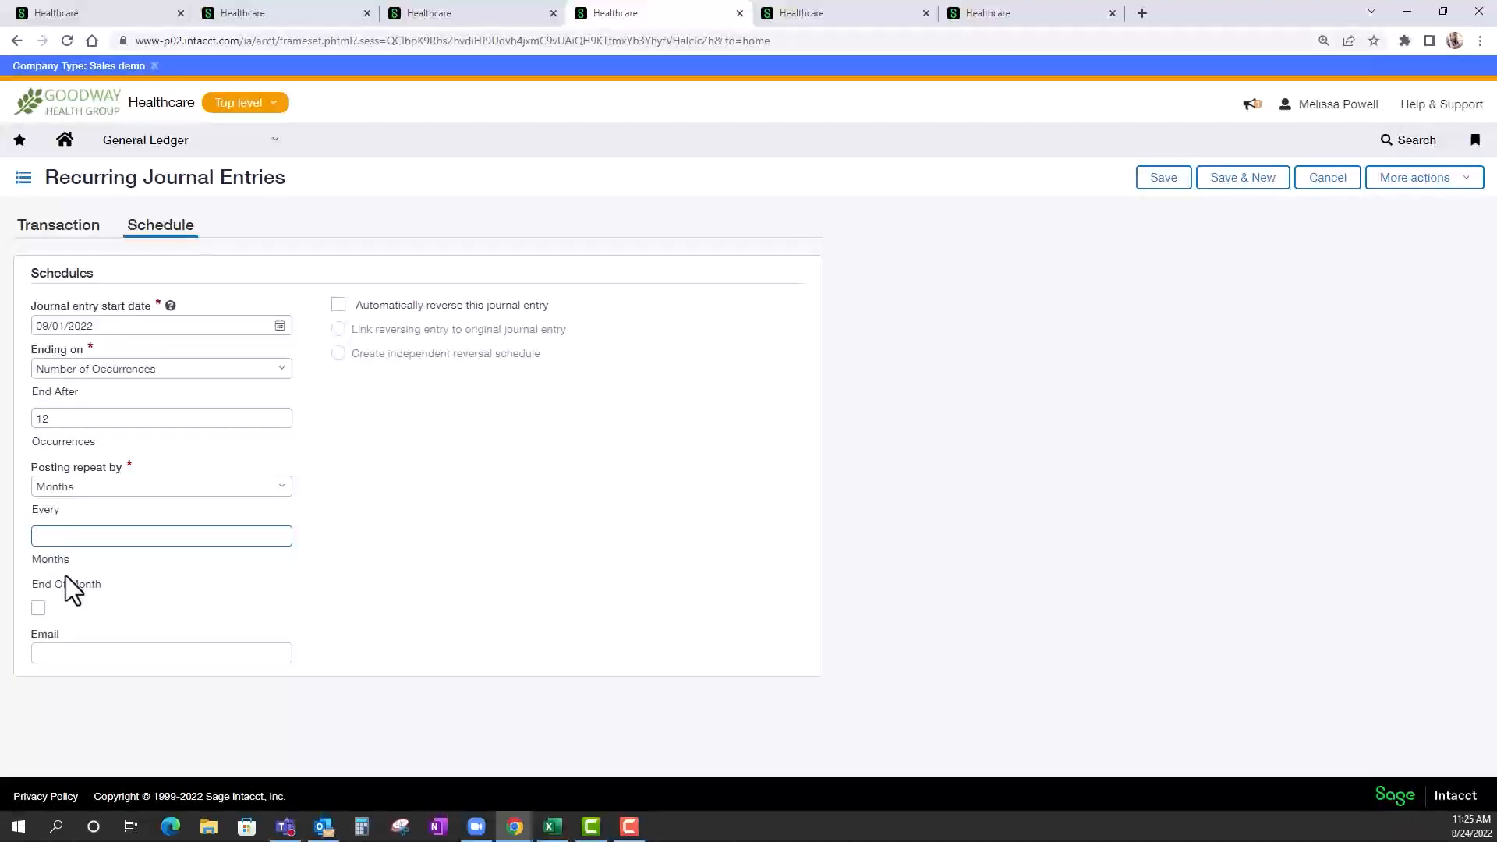
pyautogui.click(37, 610)
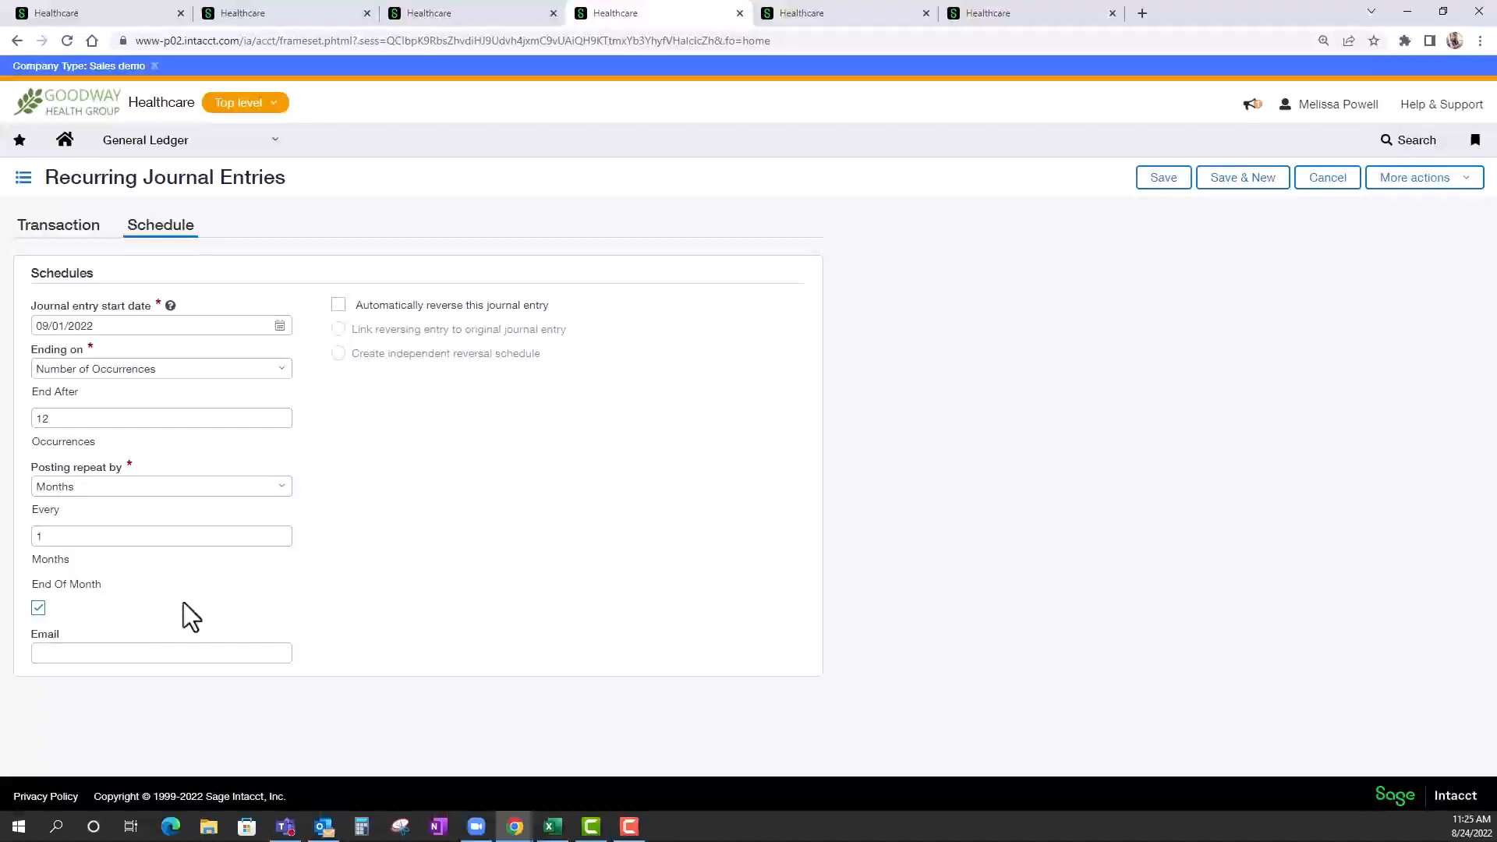
# Turn on automatic reversal for the recurring journal entry, leaving the notification email blank.
pyautogui.click(342, 306)
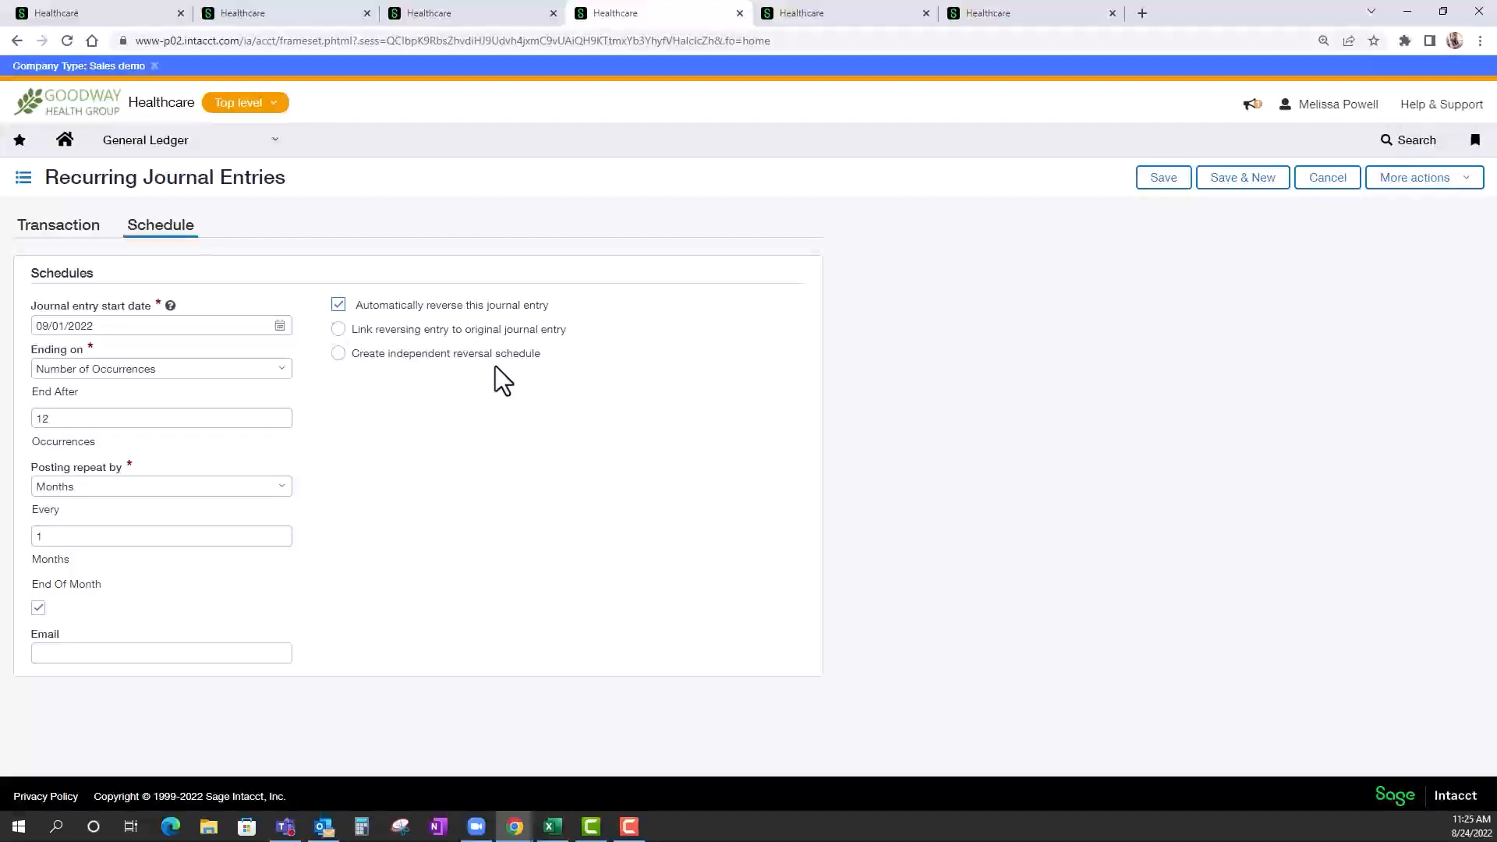
pyautogui.click(94, 653)
pyautogui.click(385, 621)
# View the list of statistical accounts in the General Ledger.
pyautogui.click(810, 17)
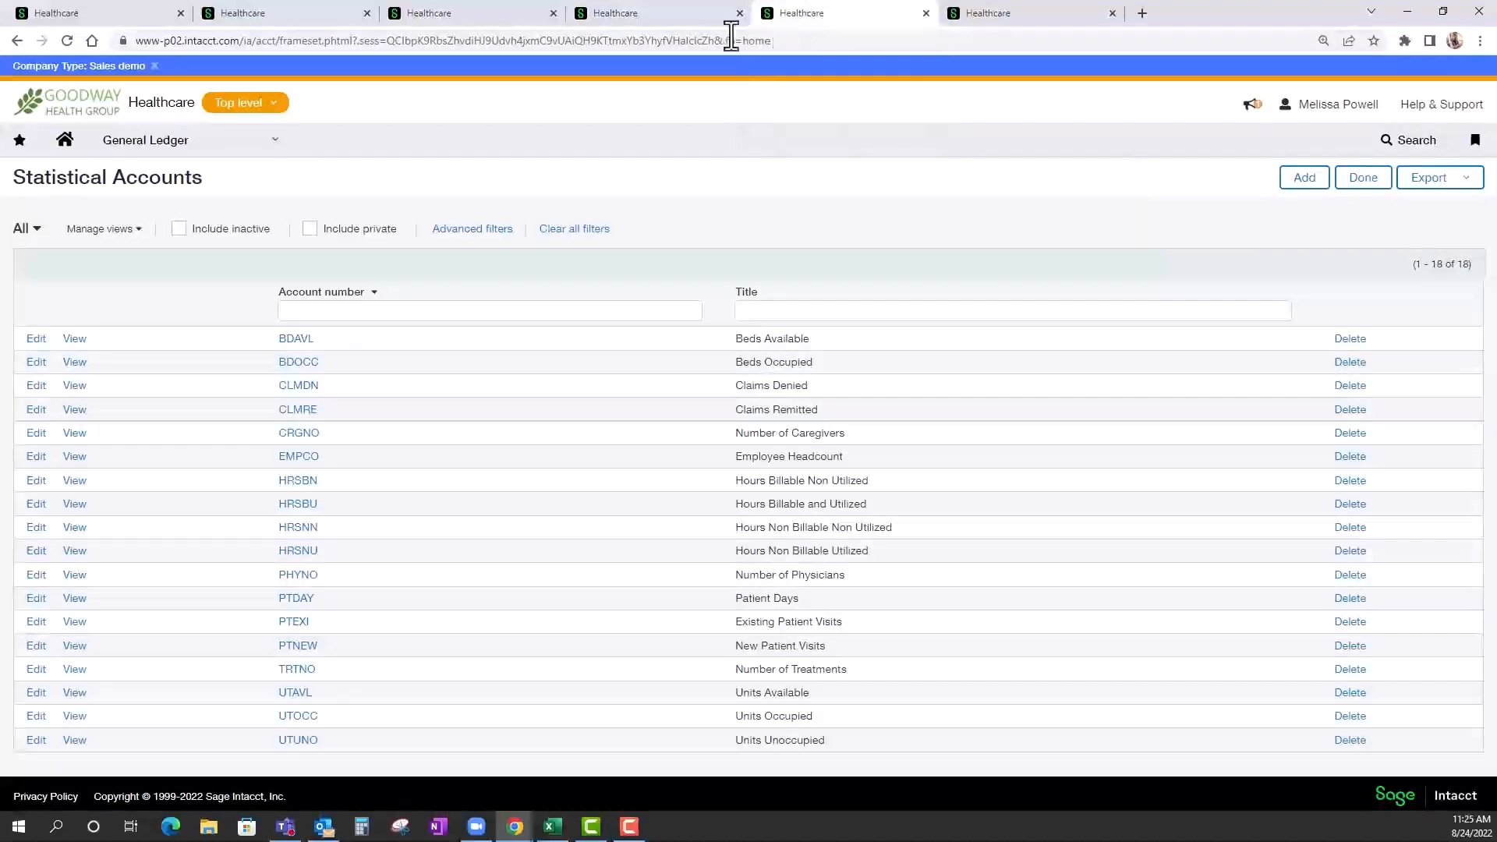
pyautogui.click(277, 144)
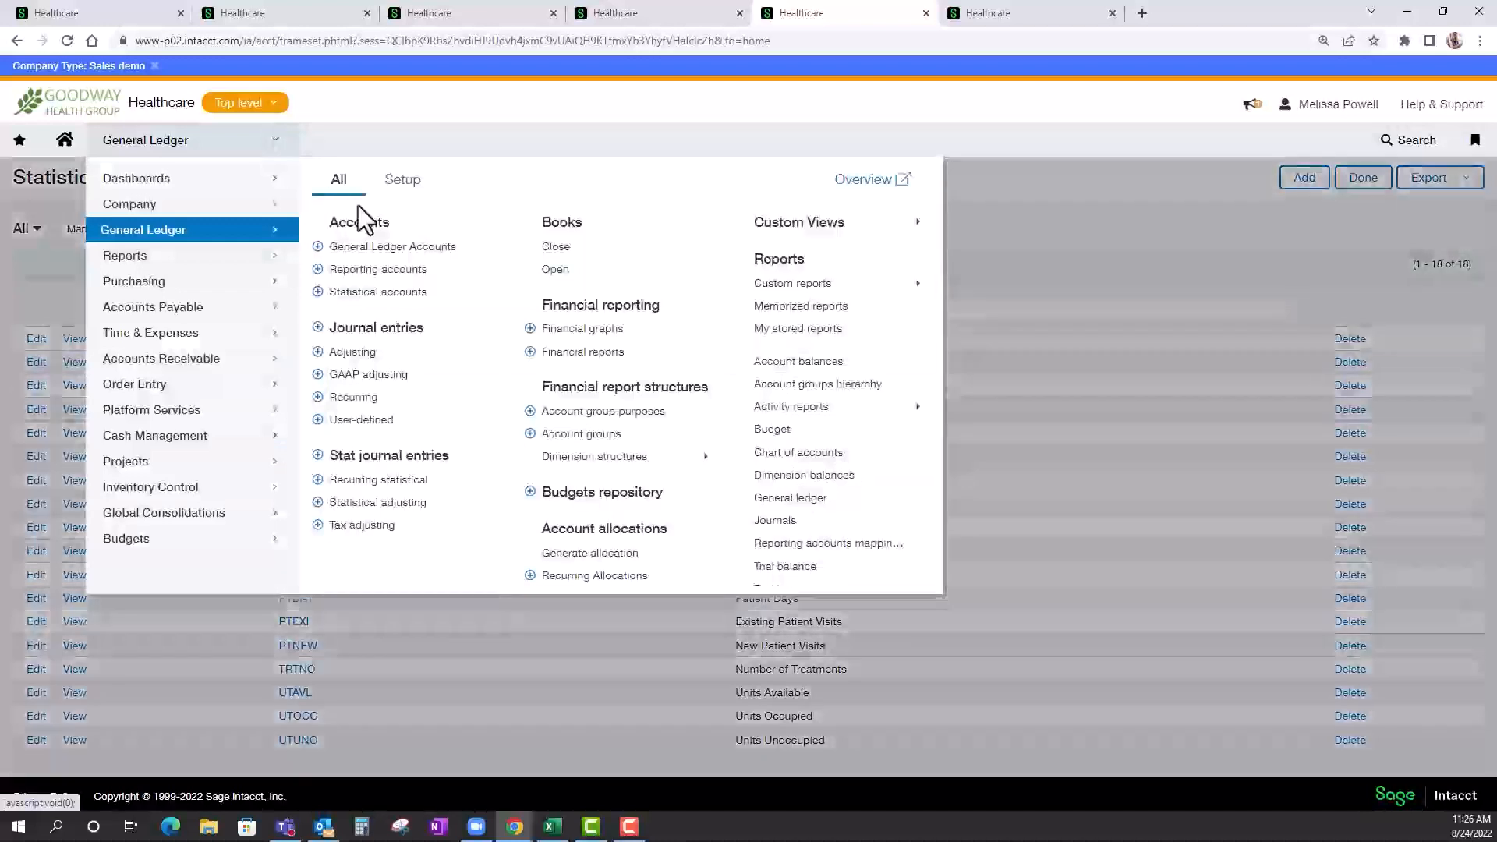
pyautogui.click(366, 300)
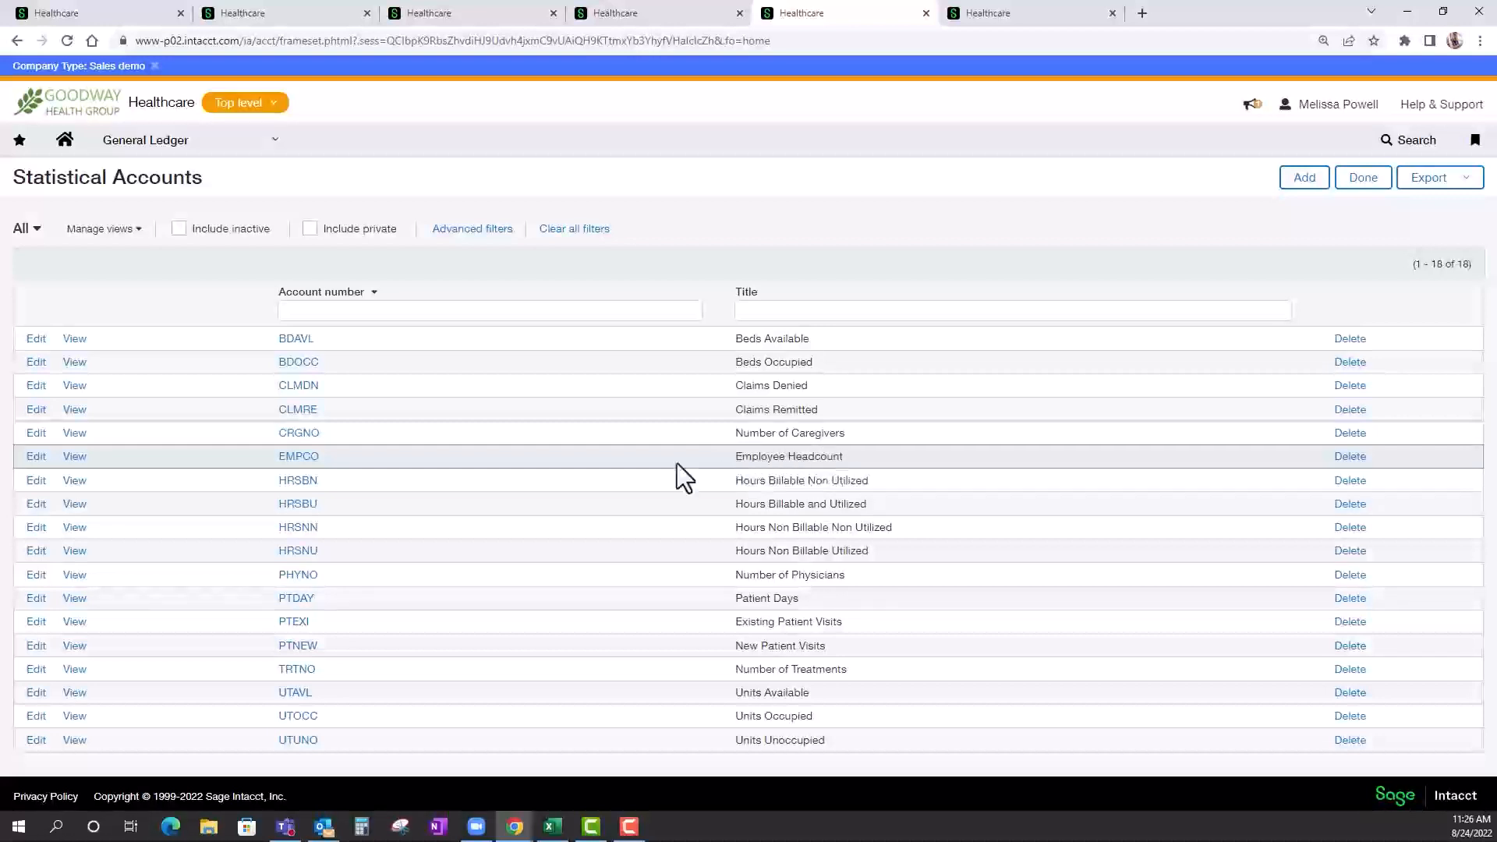
# Open the Employee Headcount statistical account for editing, check its report type options and require the Department dimension.
pyautogui.click(36, 459)
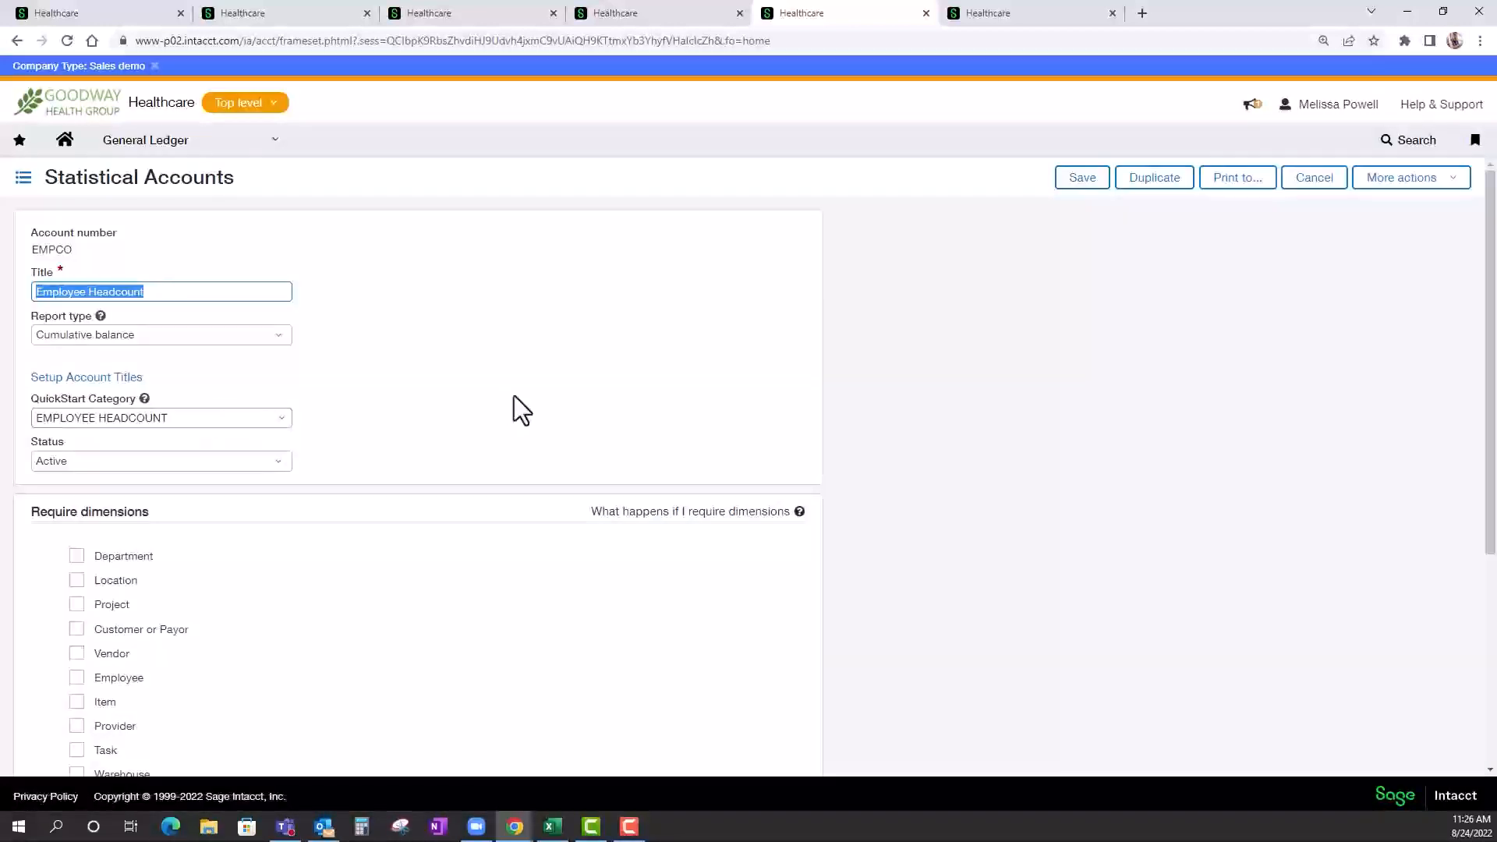
pyautogui.click(280, 337)
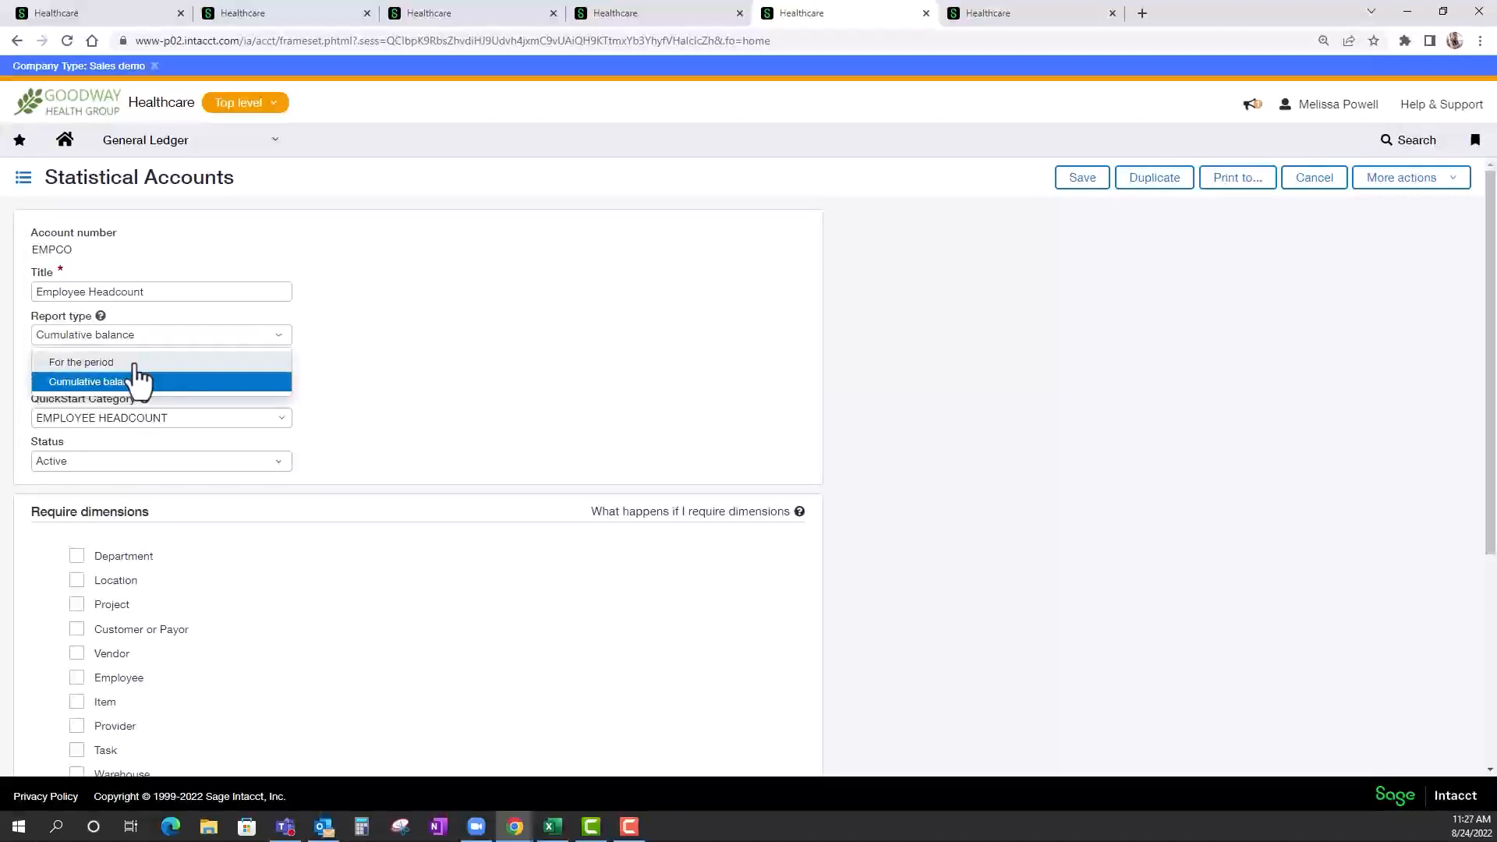
pyautogui.click(495, 362)
pyautogui.scroll(-1, 428, 551)
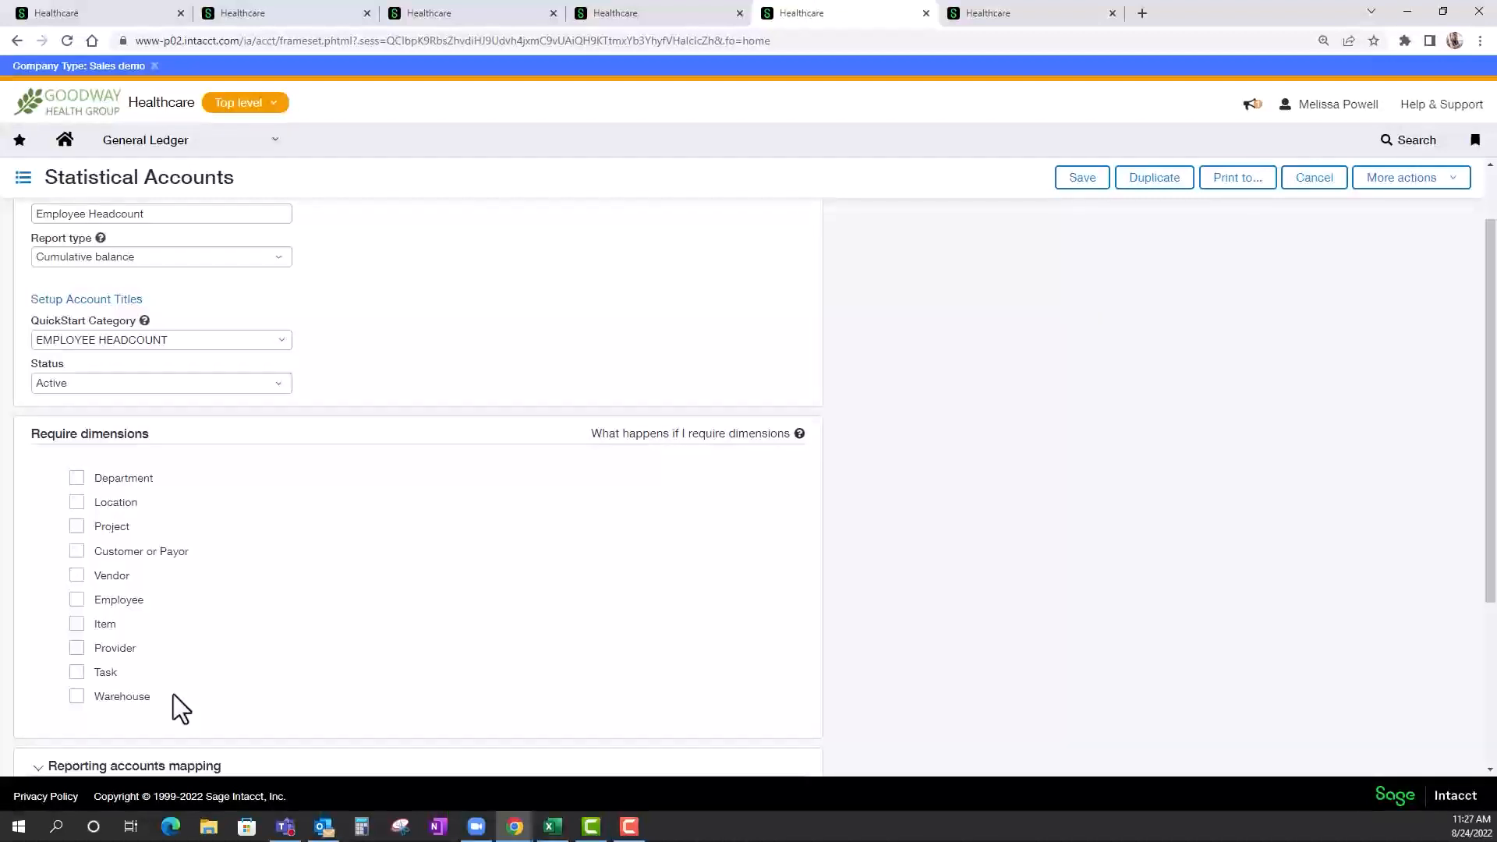
pyautogui.click(78, 478)
# Review the lines of the Active Employees-Initial Load entry and of transaction 1341 in the STAT journal.
pyautogui.click(1005, 17)
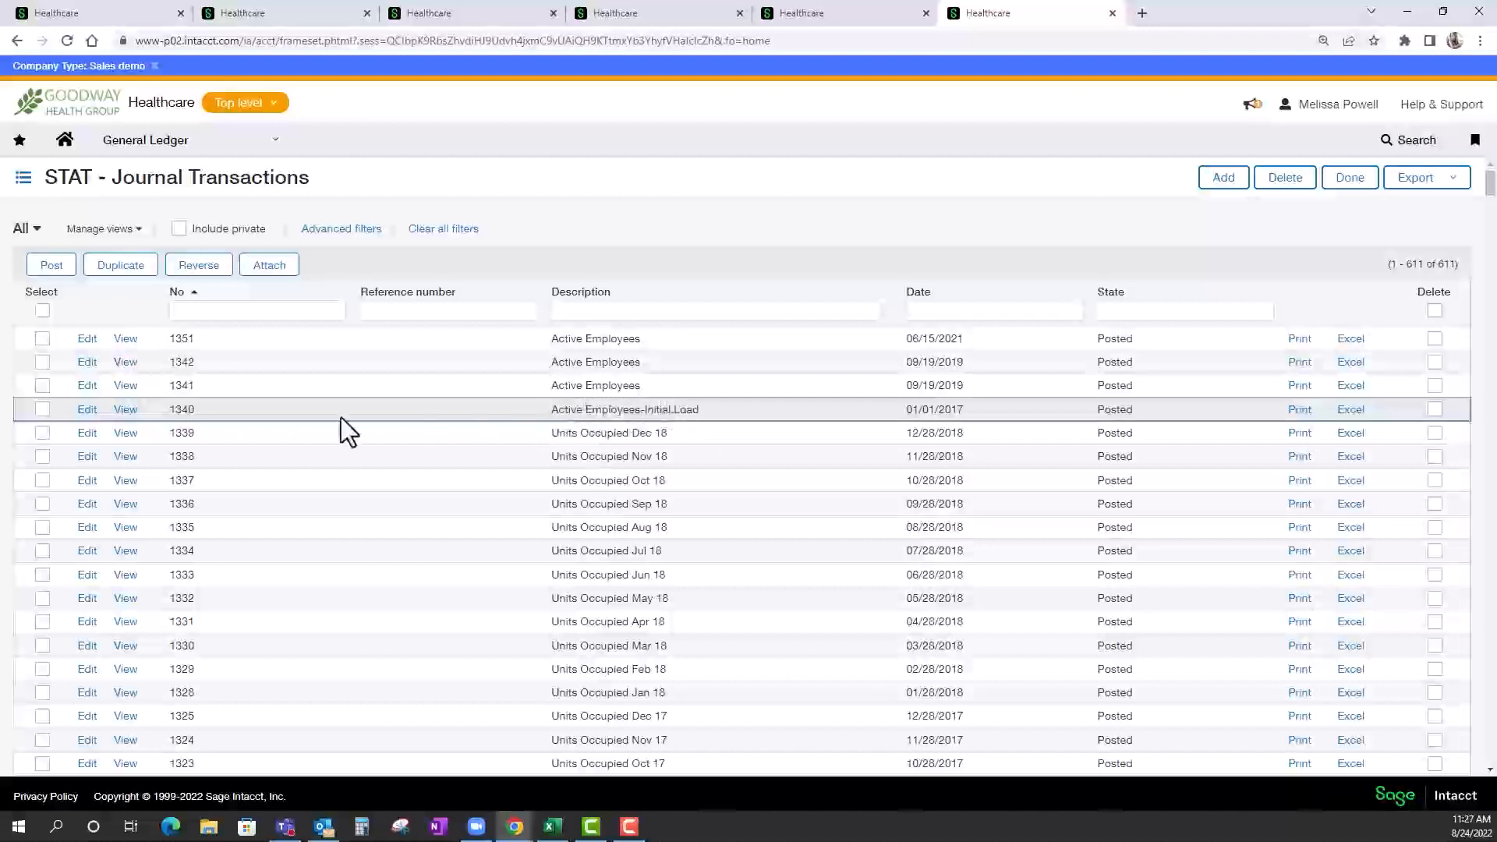
pyautogui.click(88, 410)
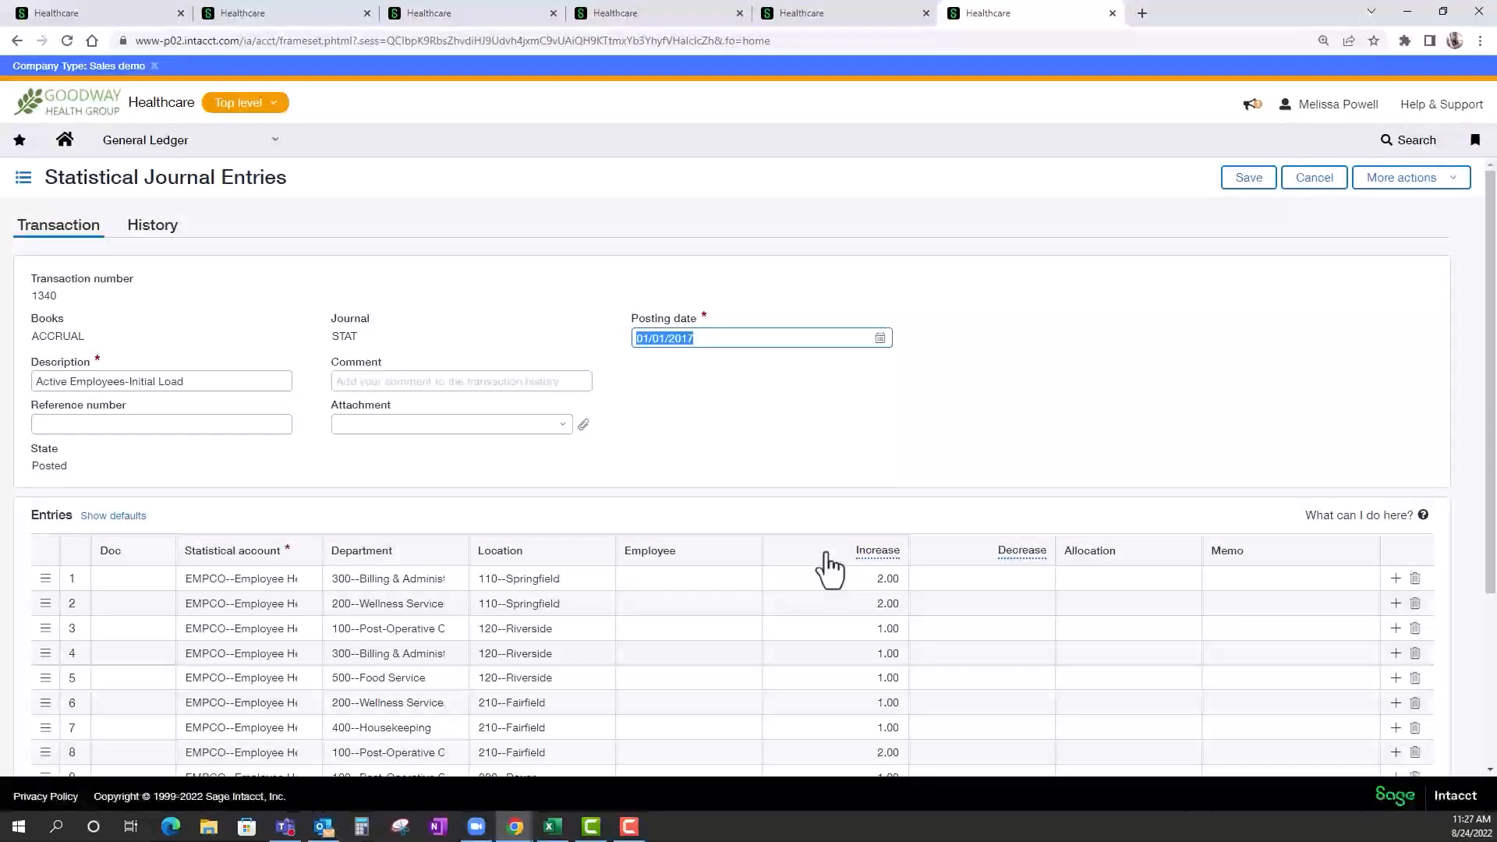
pyautogui.scroll(-1, 827, 555)
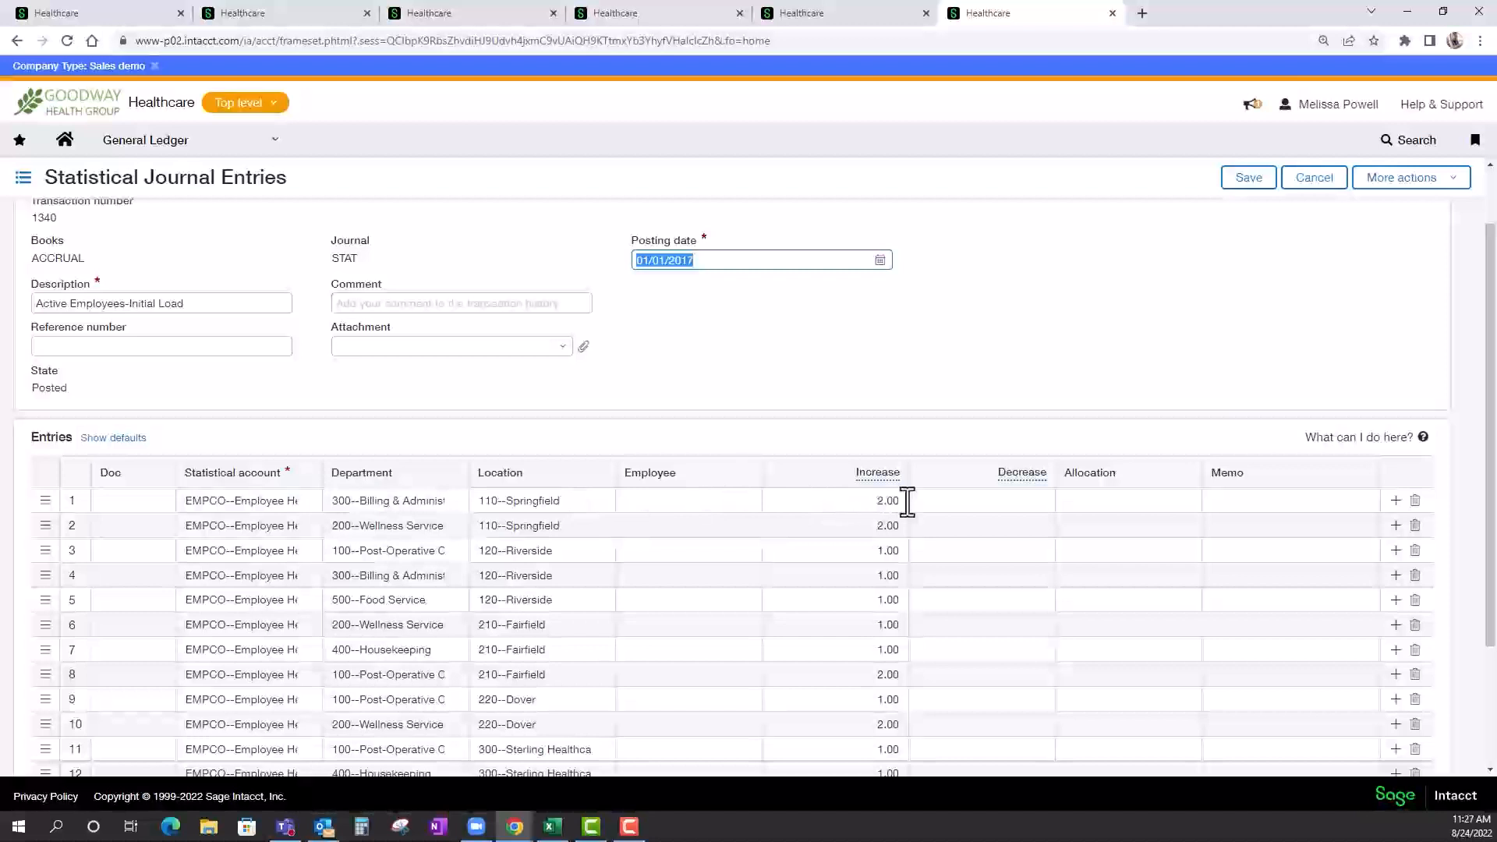
pyautogui.scroll(-2, 905, 708)
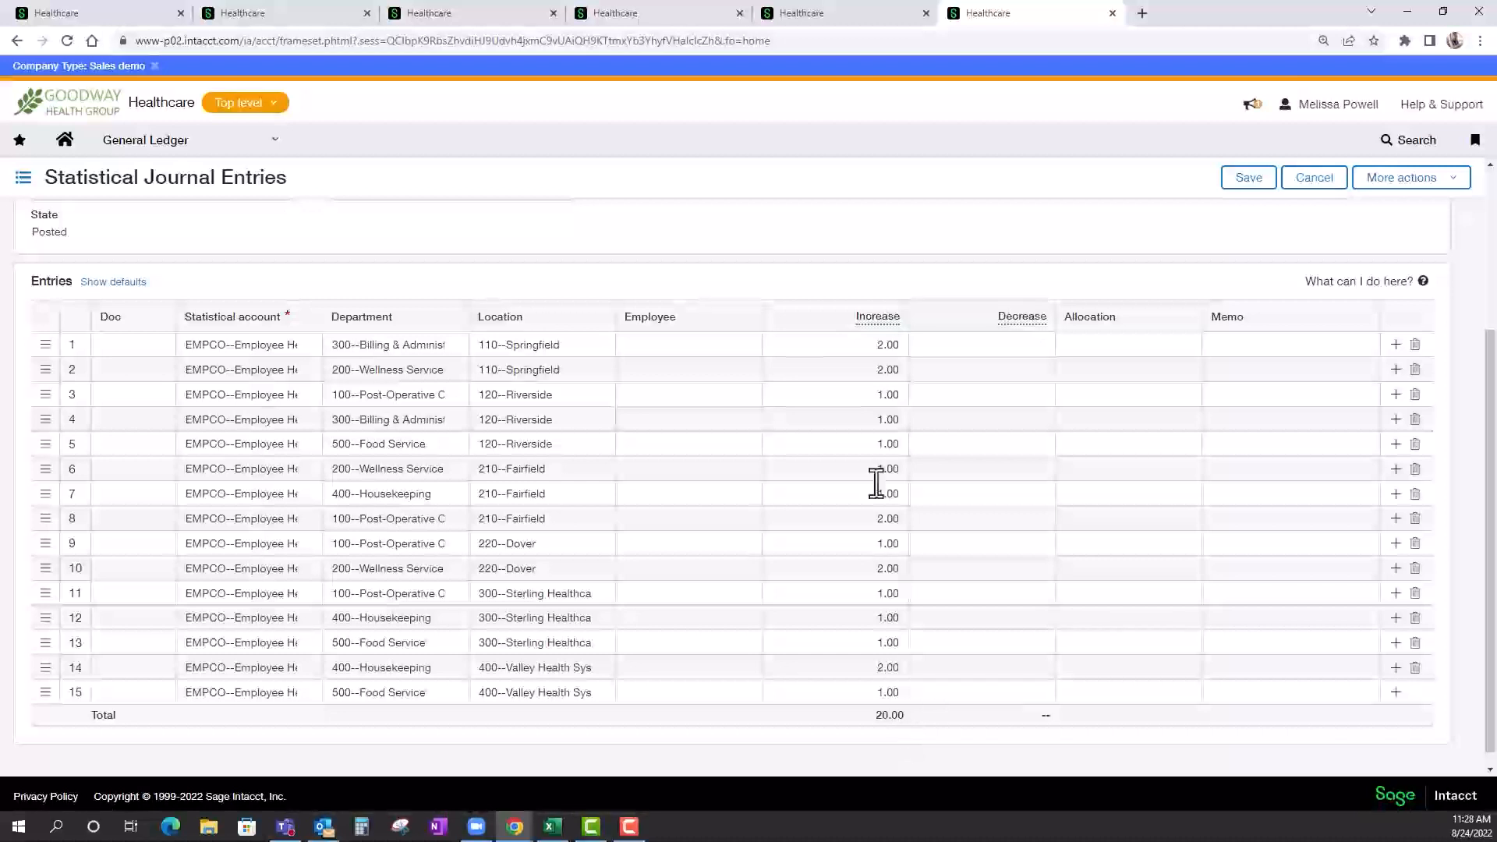
pyautogui.click(1312, 184)
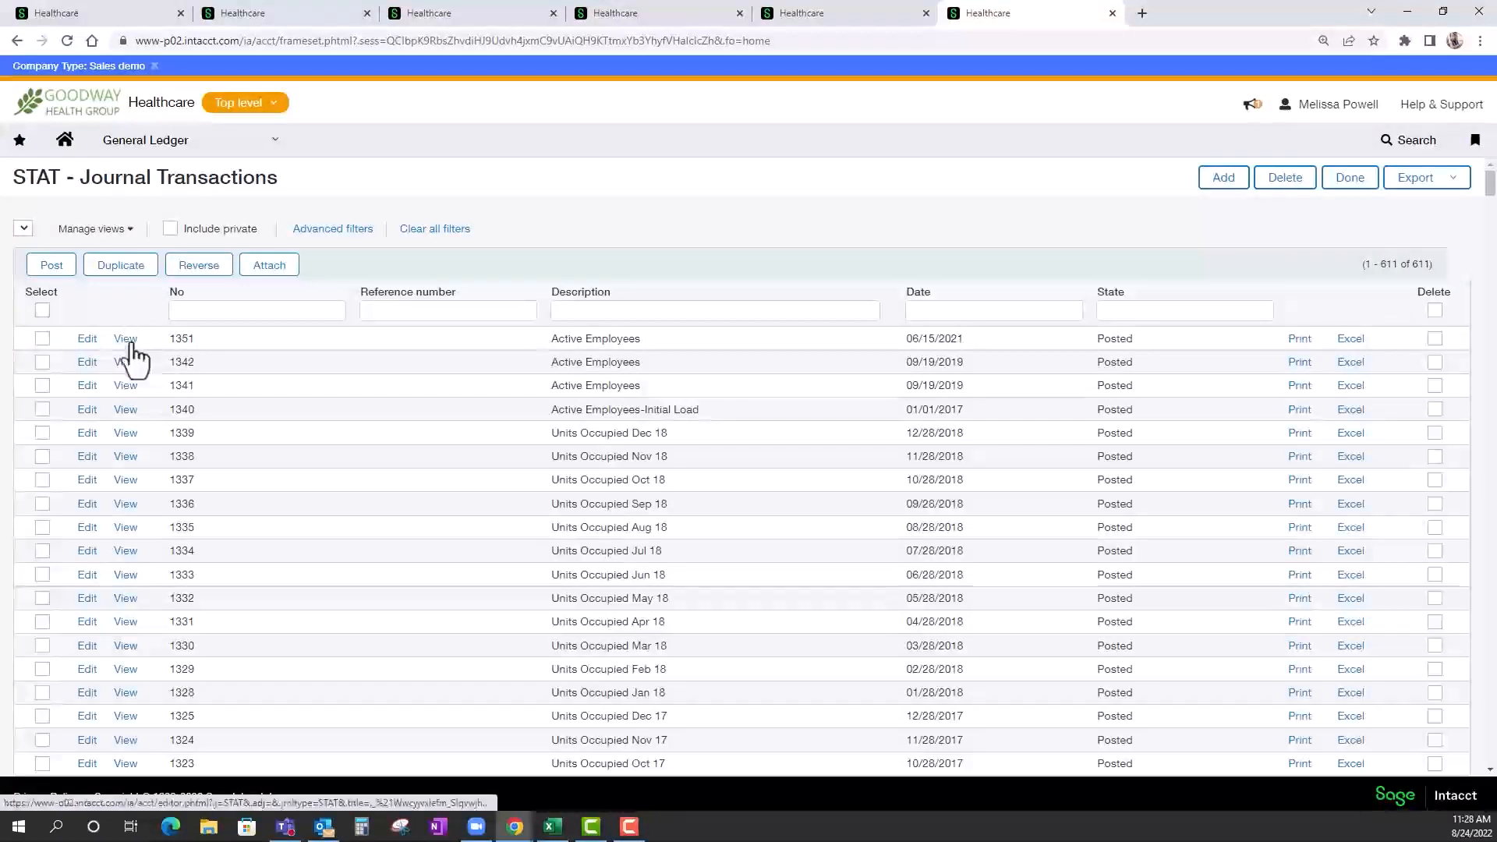
pyautogui.click(80, 389)
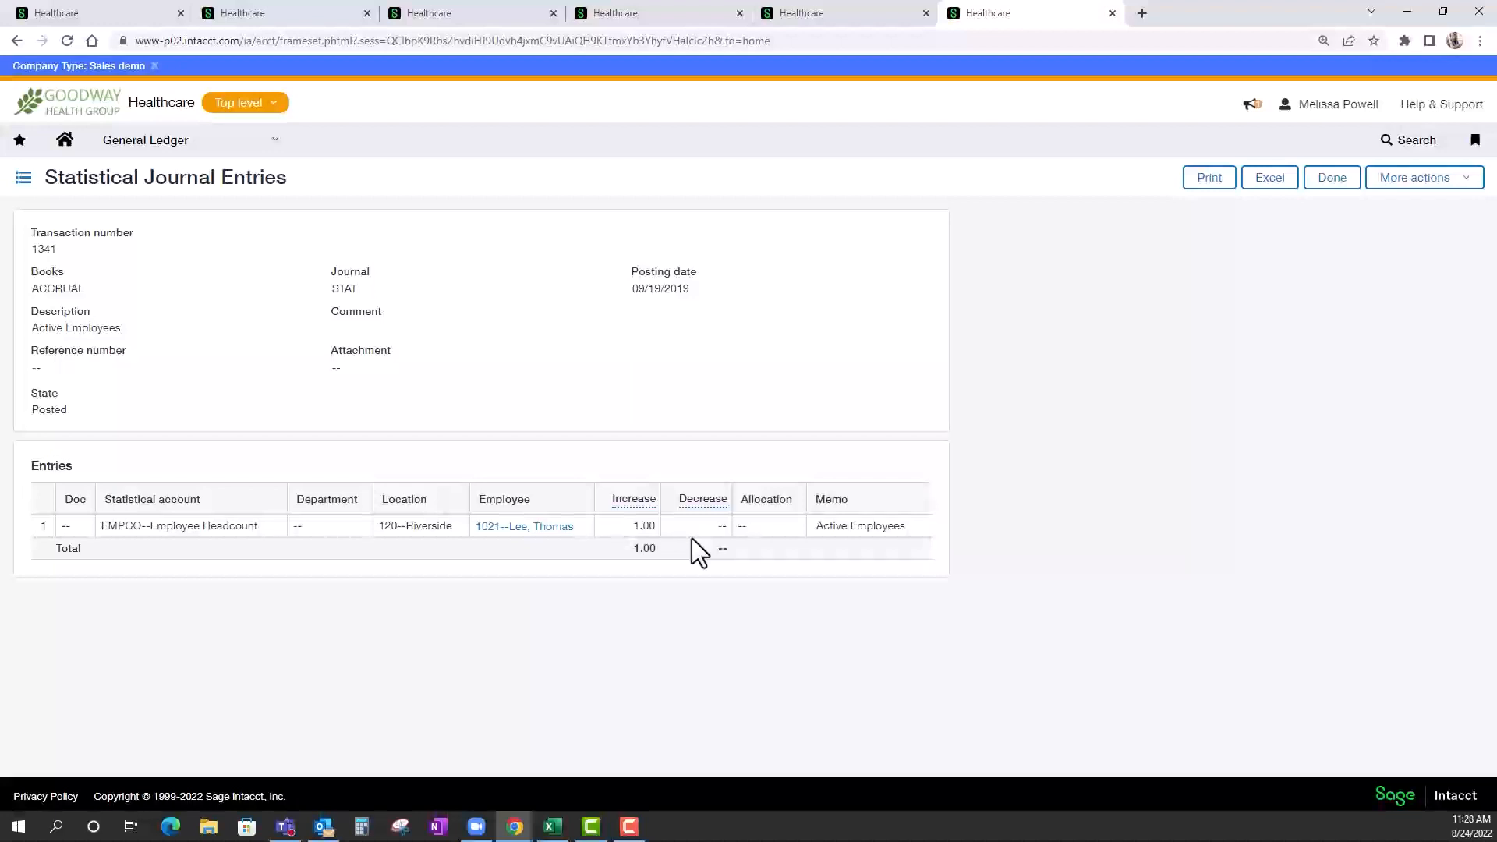
# Run the General Ledger trial balance report on the ACCRUAL book for Current Month as of 08/24/2022.
pyautogui.click(175, 152)
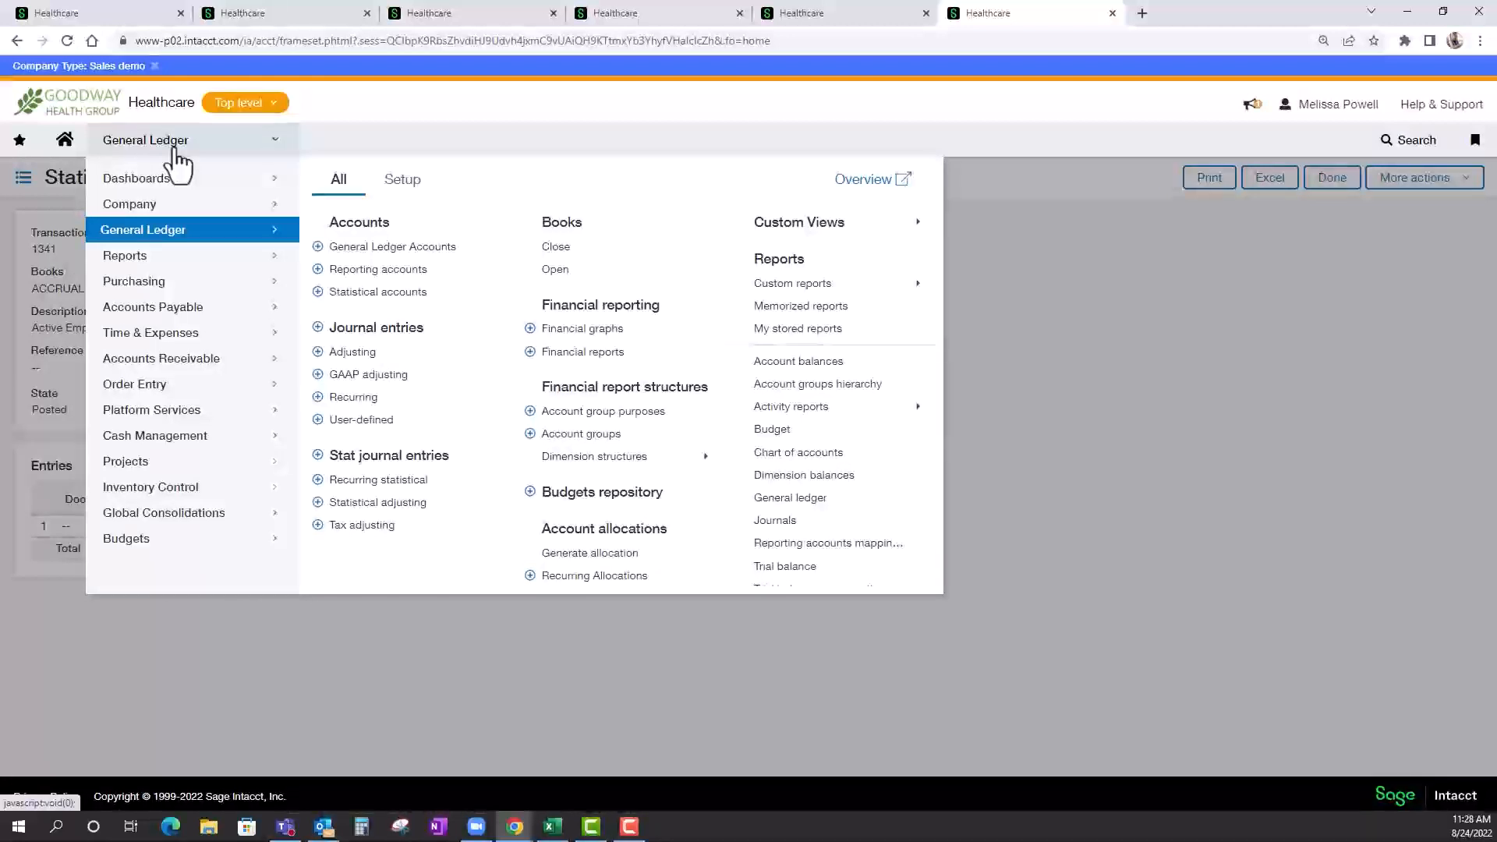
pyautogui.click(352, 351)
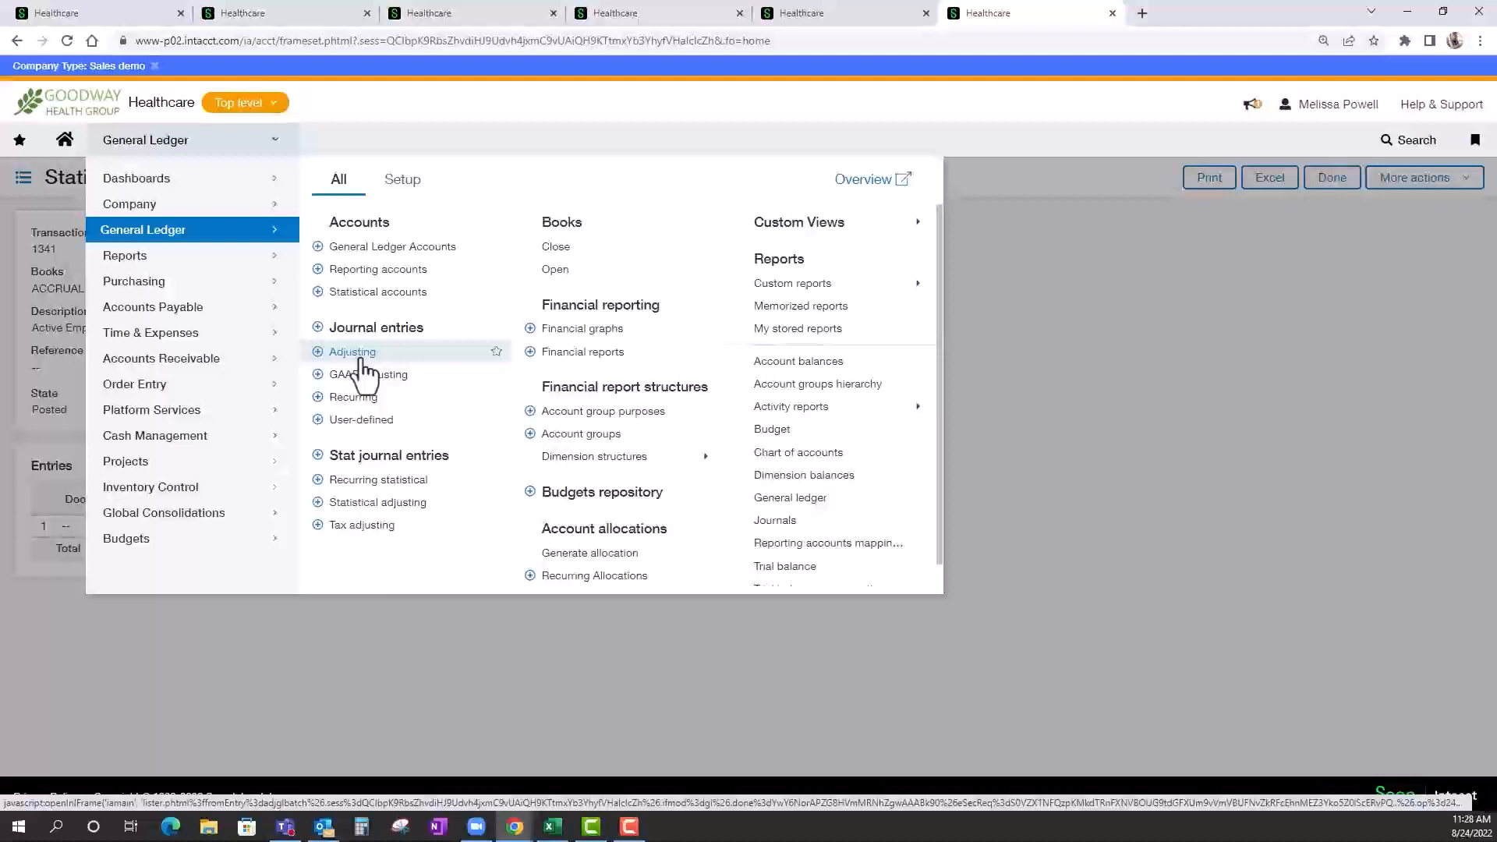
pyautogui.scroll(-1, 905, 545)
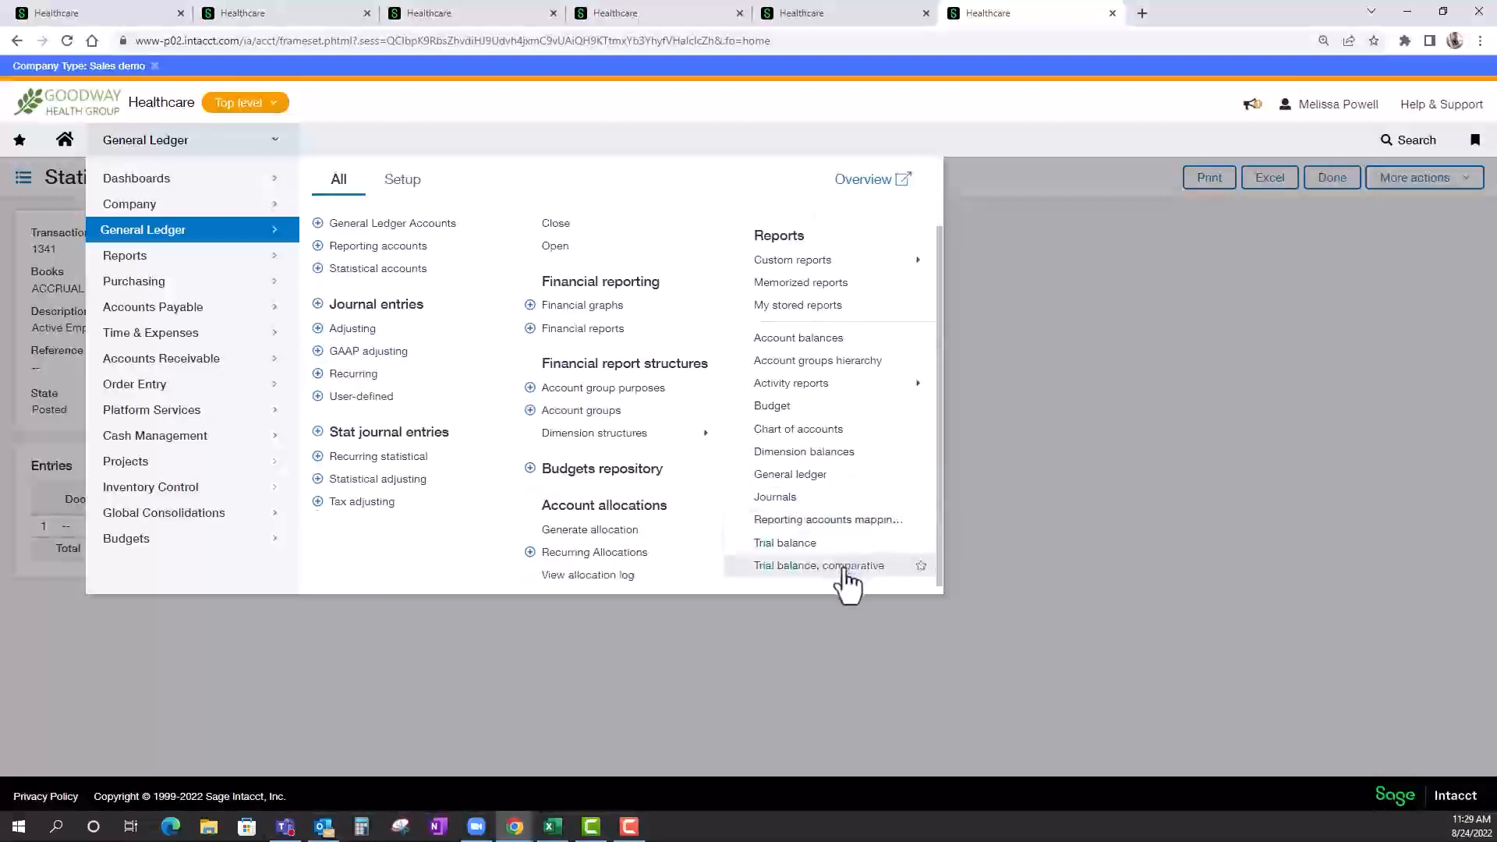
pyautogui.click(795, 566)
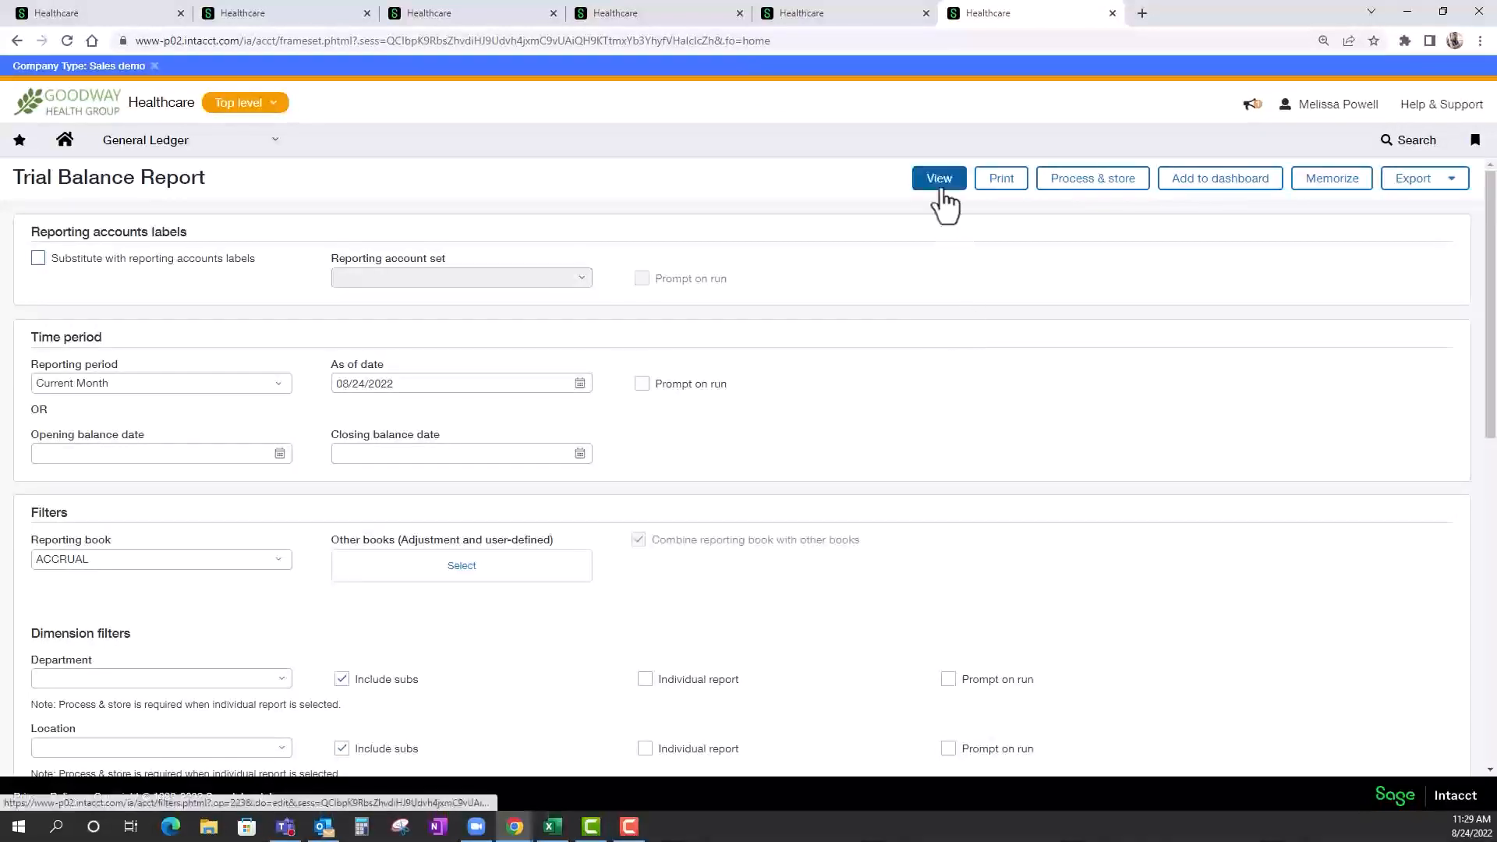
pyautogui.click(940, 184)
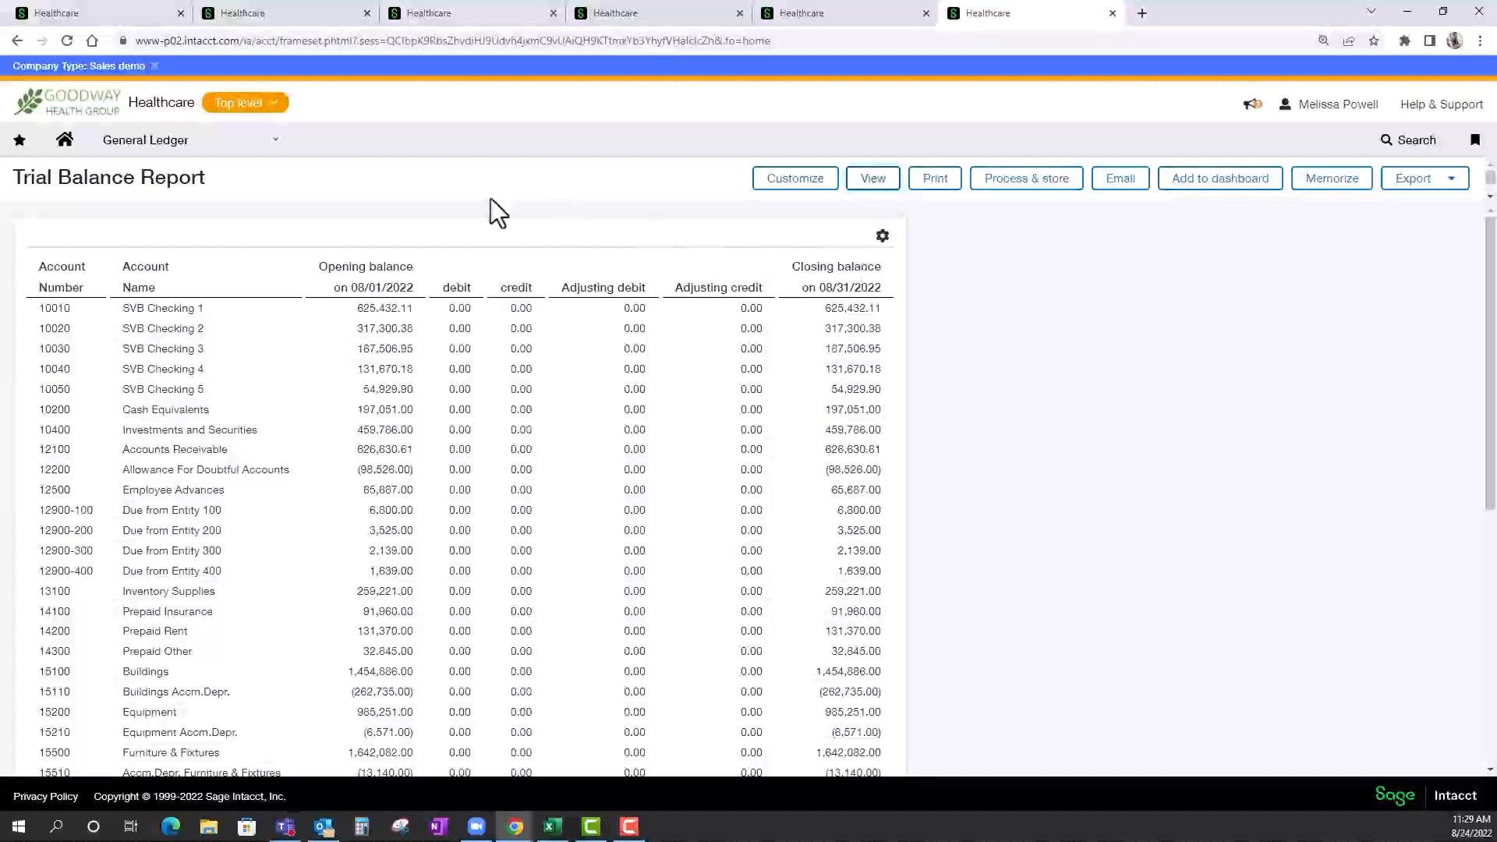
# Set up closing the books for entity 100--Accord Health to the end of Month Ended January 2018.
pyautogui.moveTo(219, 147)
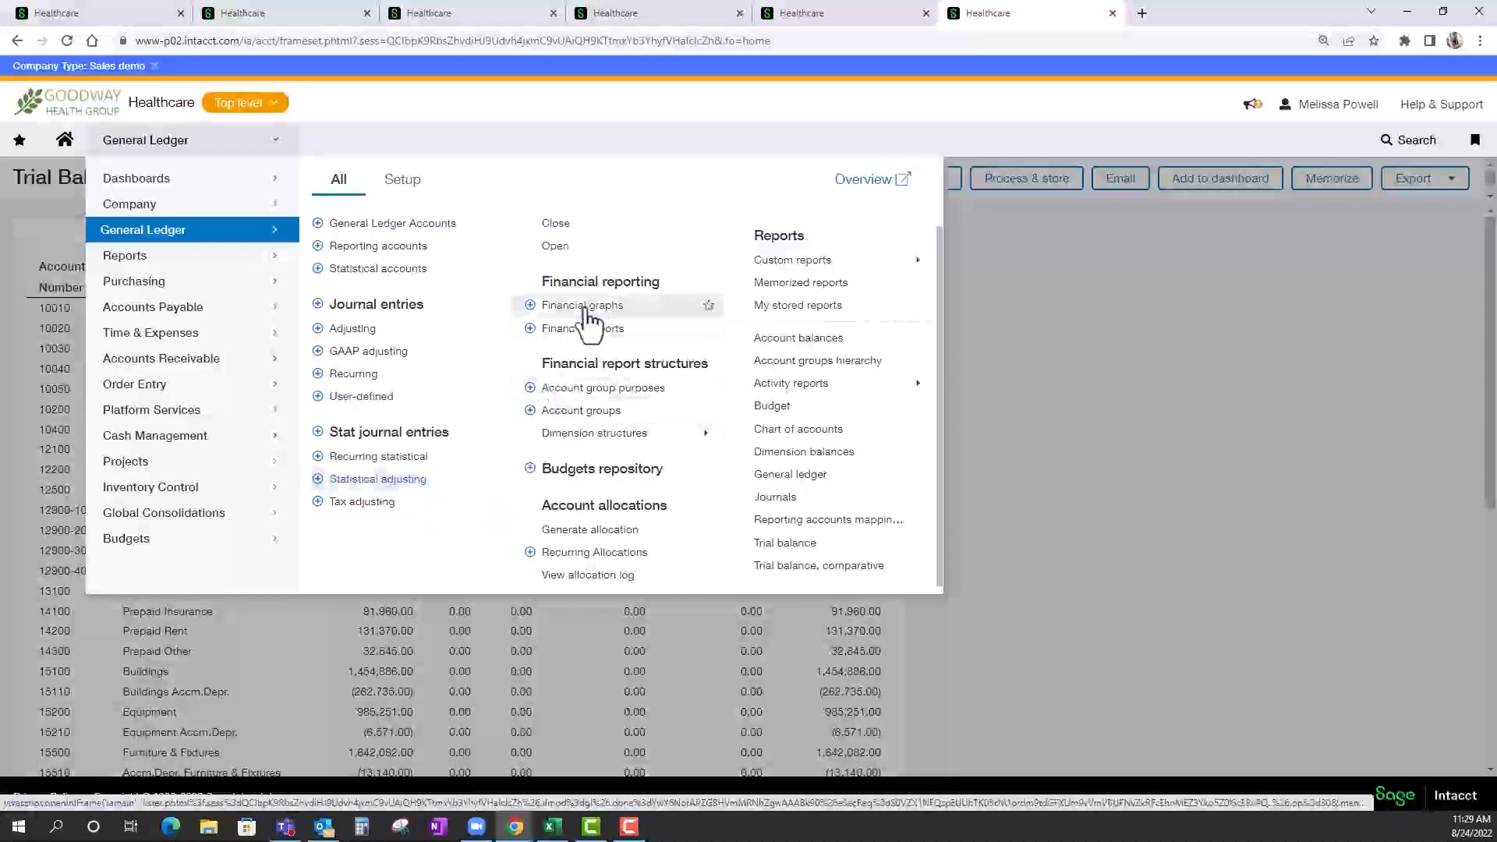
pyautogui.scroll(1, 581, 312)
pyautogui.click(583, 253)
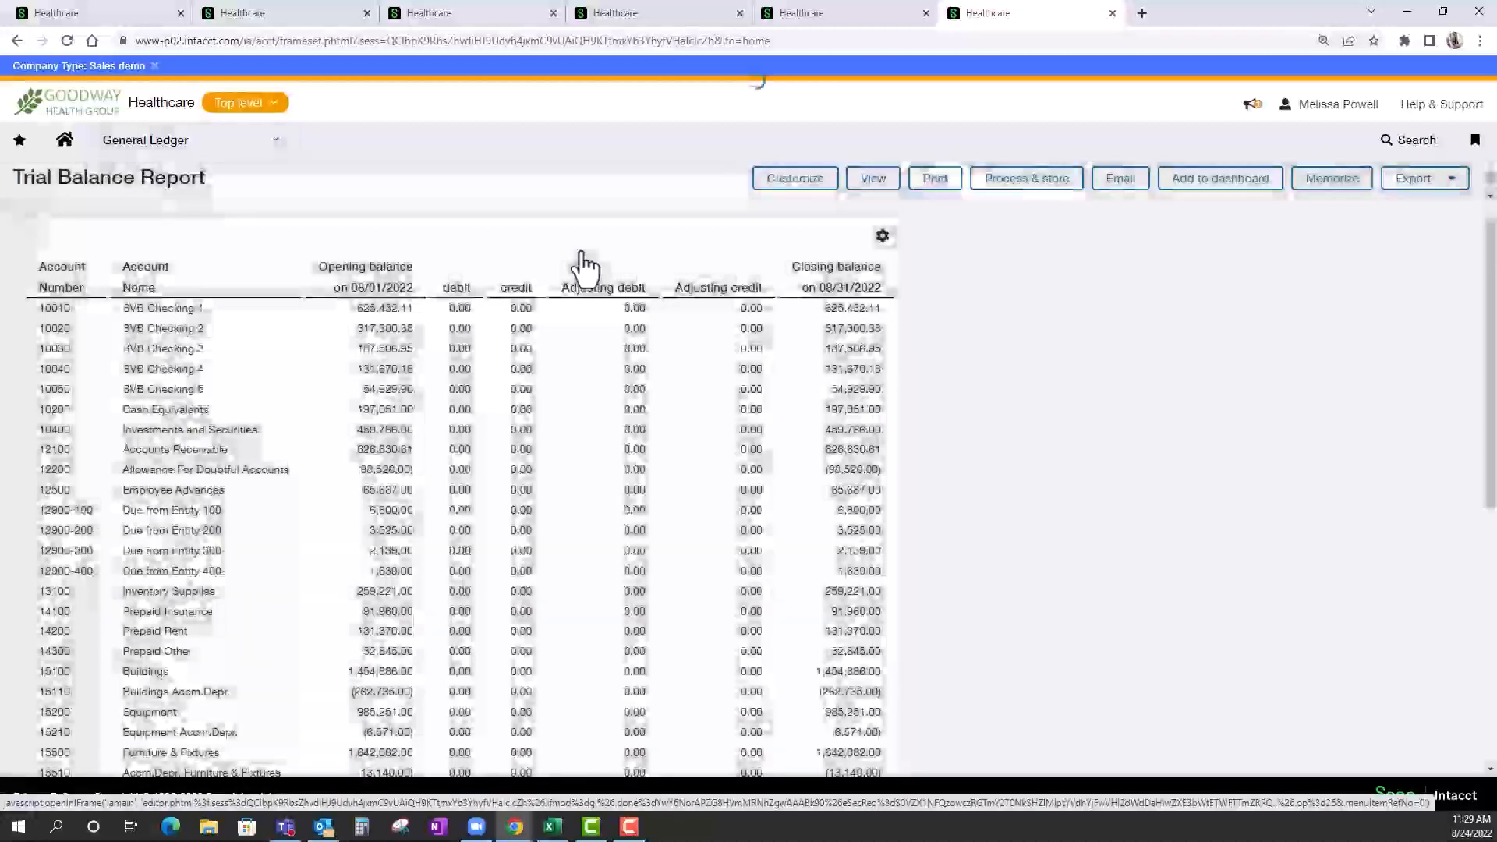
pyautogui.click(284, 293)
pyautogui.click(227, 347)
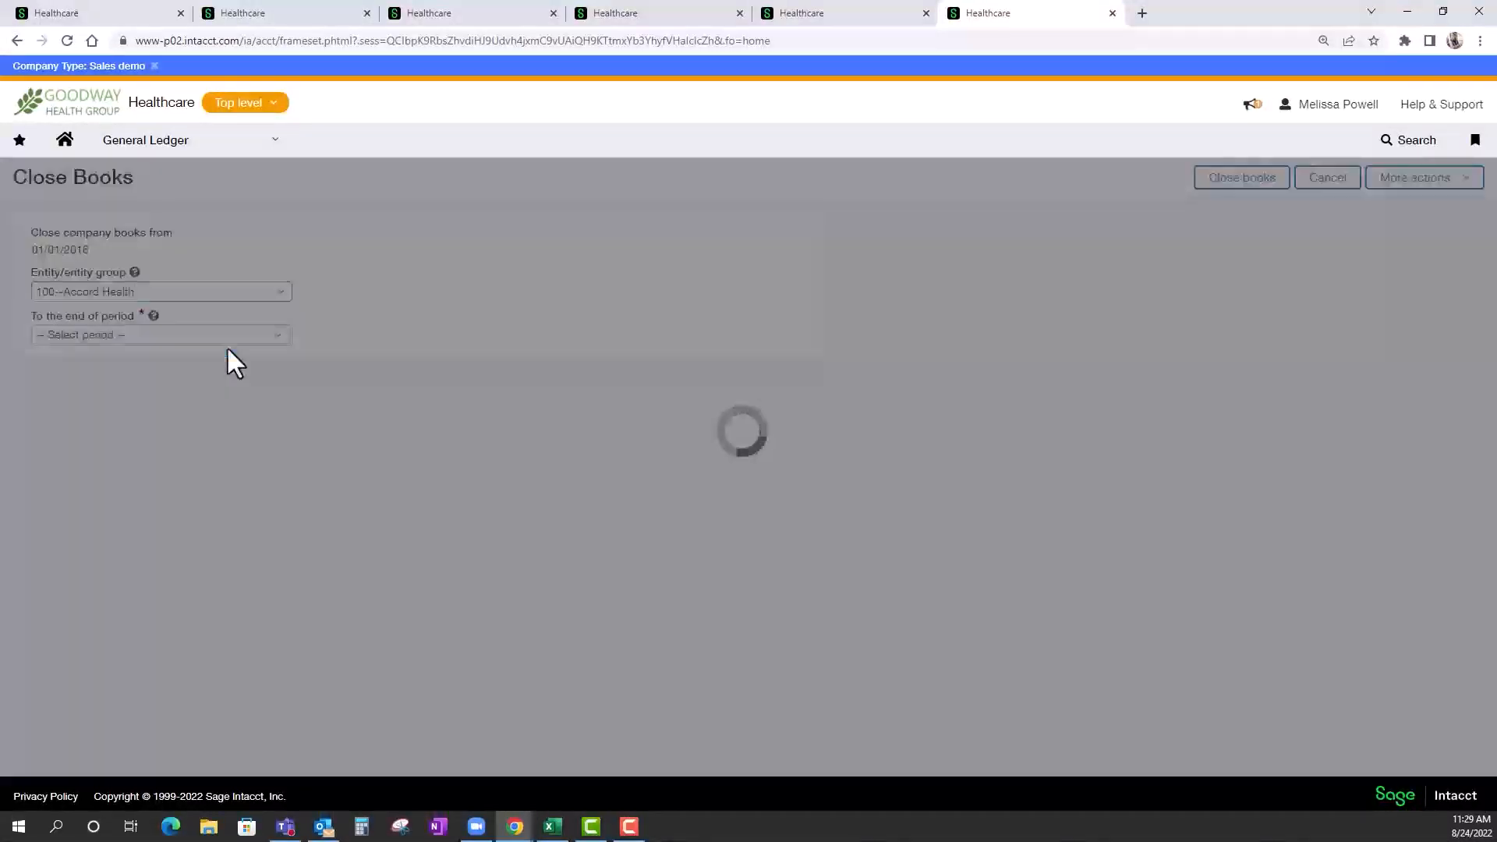
pyautogui.click(279, 337)
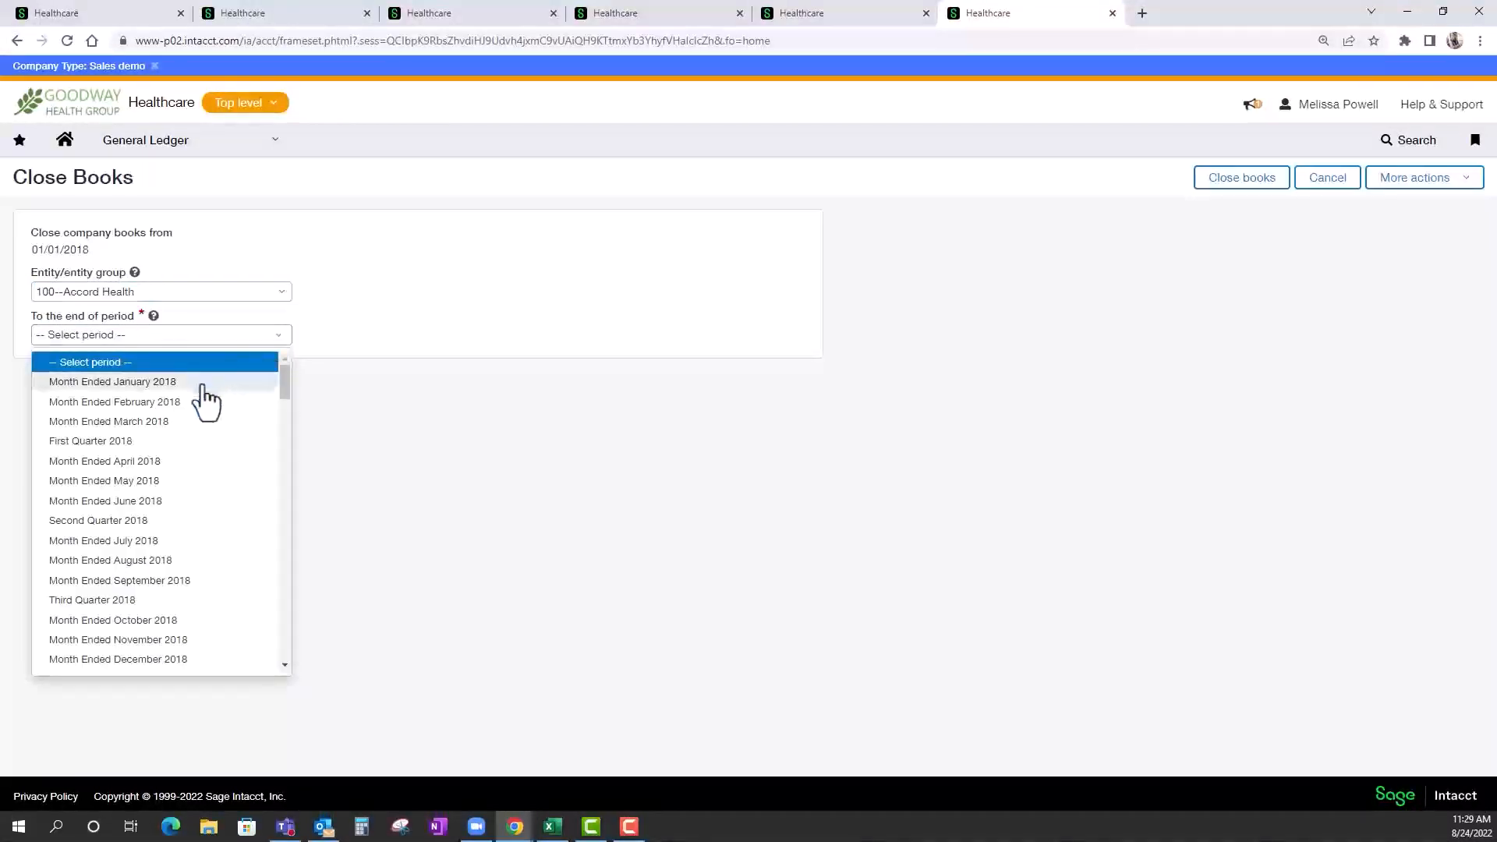
pyautogui.click(207, 383)
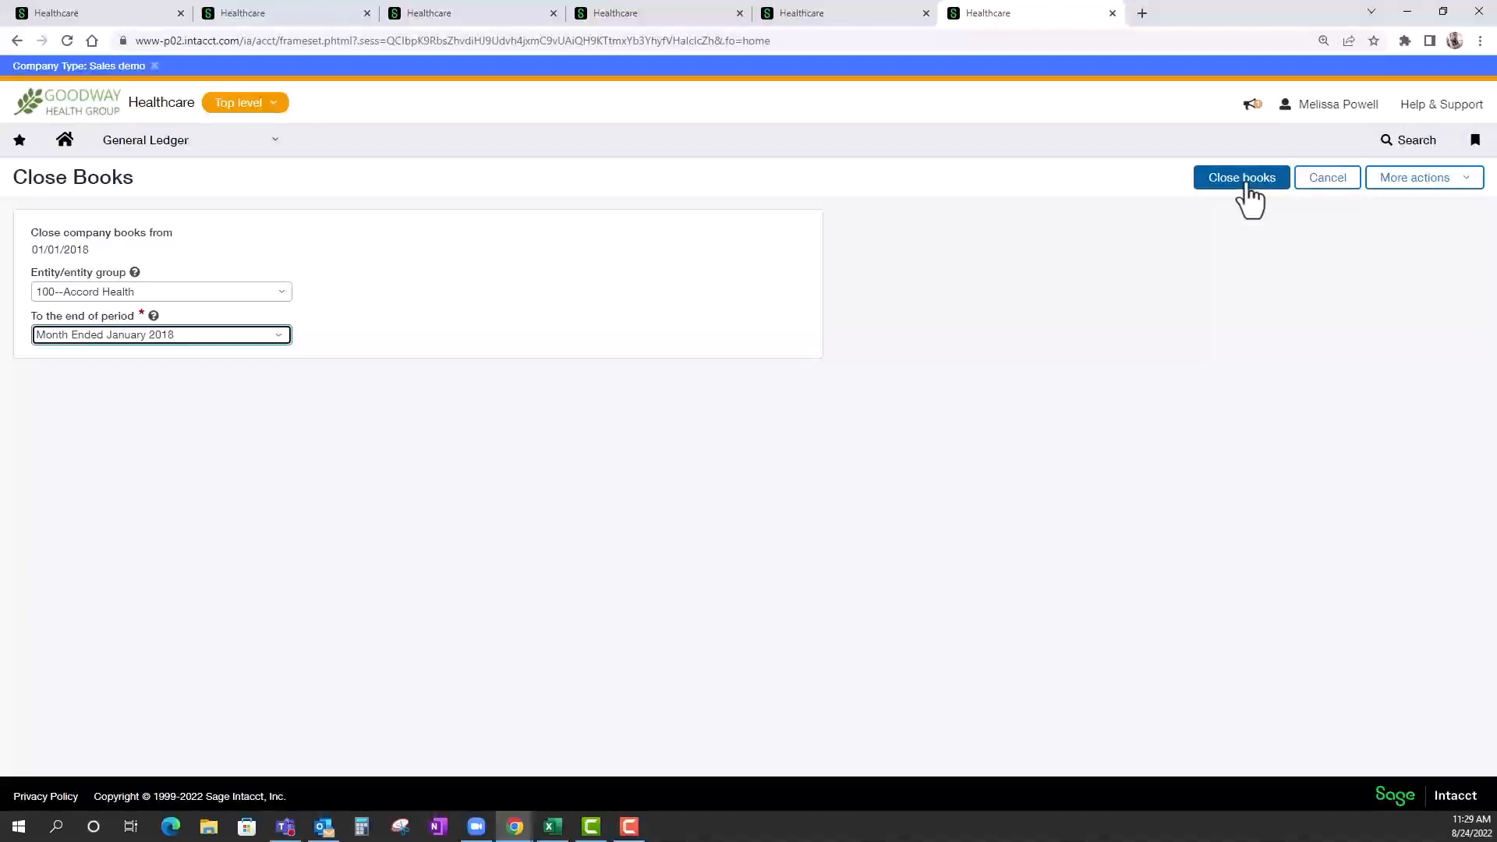
# Discard the book closing and set up opening 100--Accord Health's books to the beginning of Month Ended February 2015, including accounts payable.
pyautogui.click(239, 148)
pyautogui.click(567, 270)
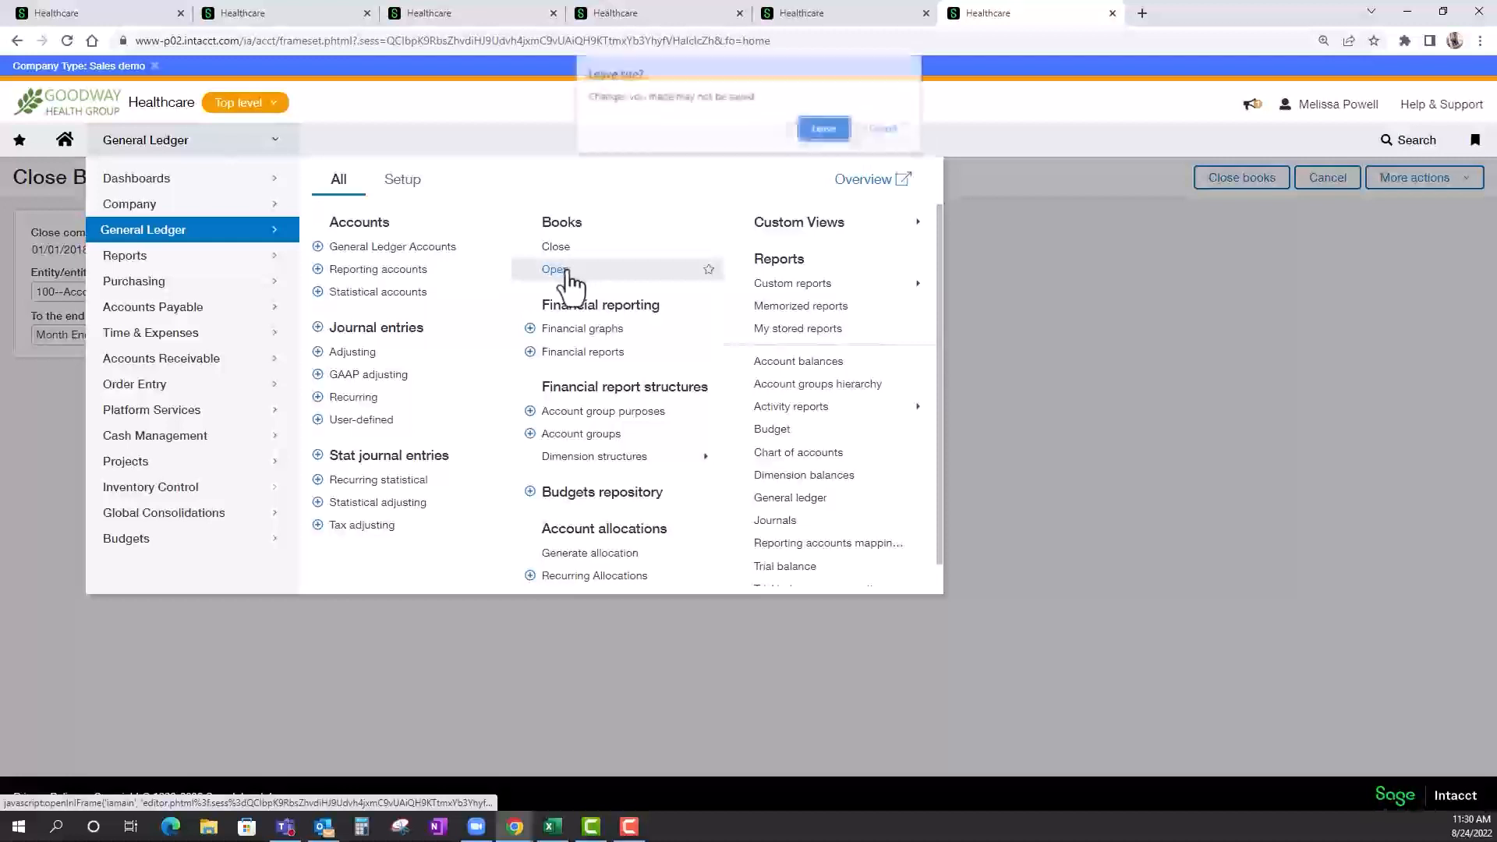
pyautogui.click(820, 132)
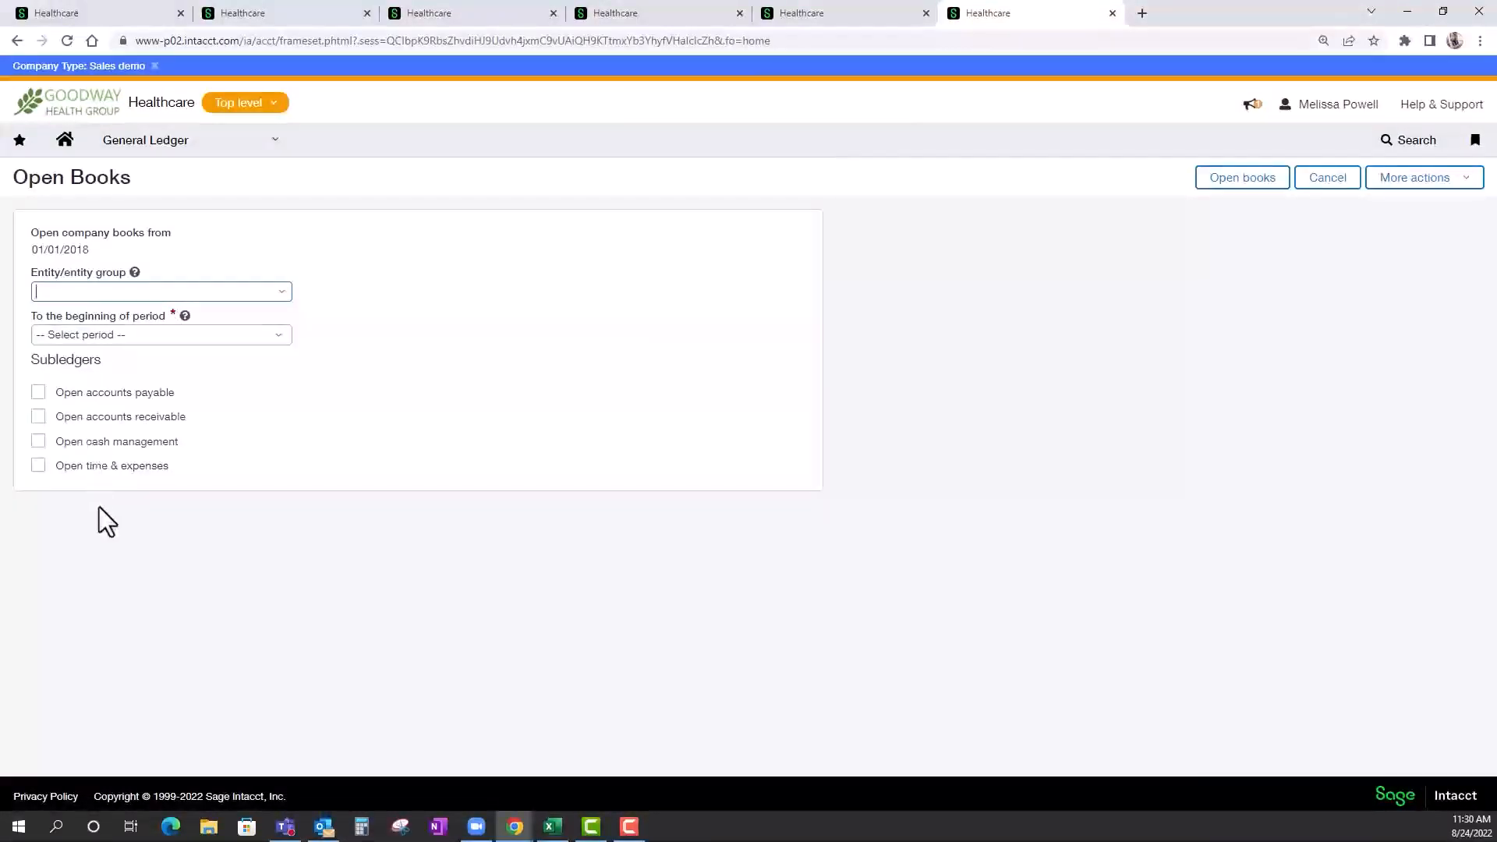
pyautogui.click(276, 294)
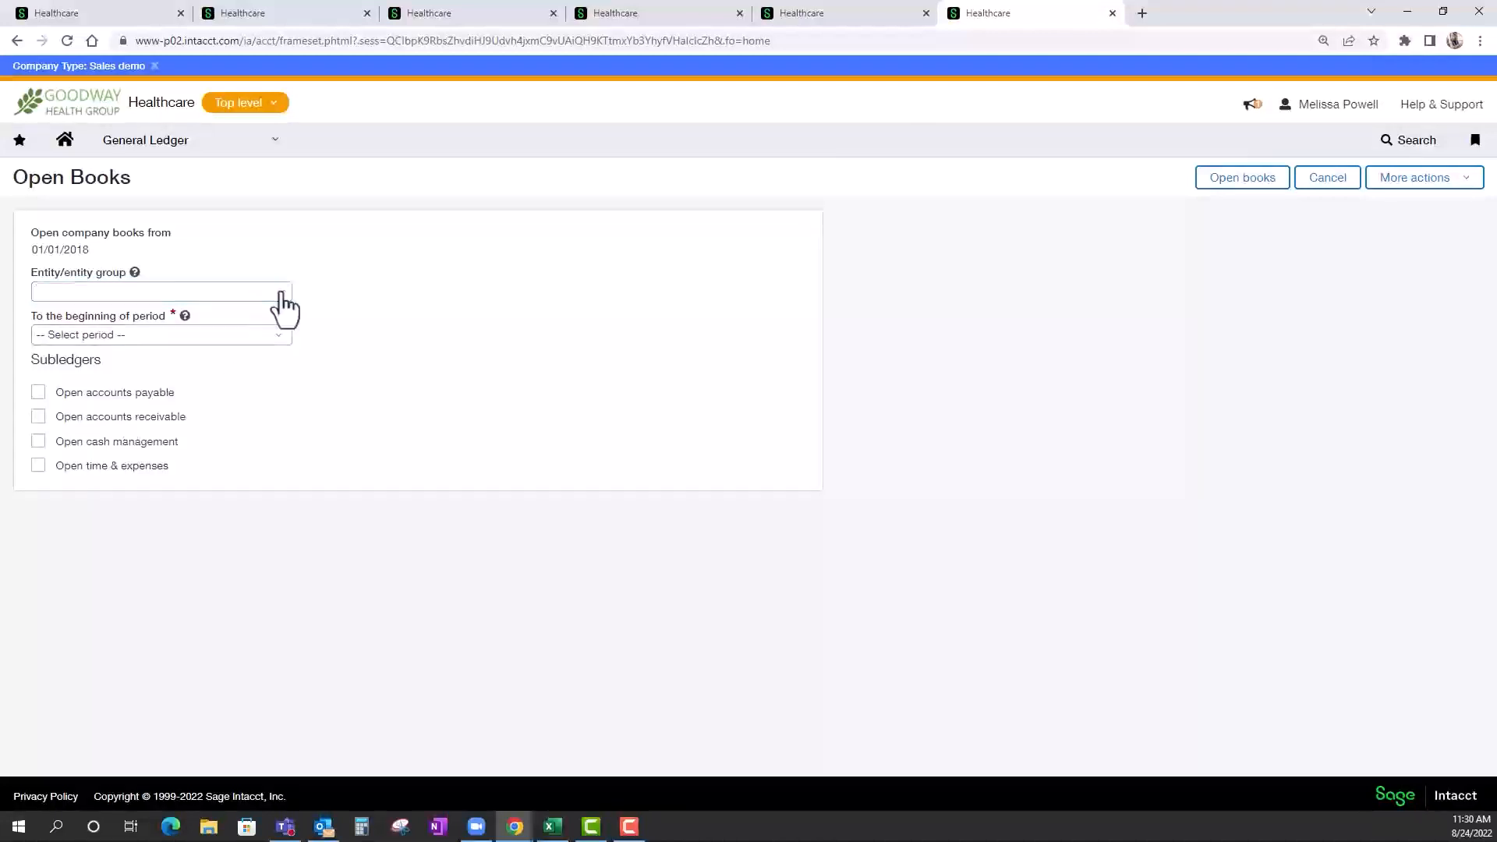
pyautogui.click(150, 346)
pyautogui.click(277, 337)
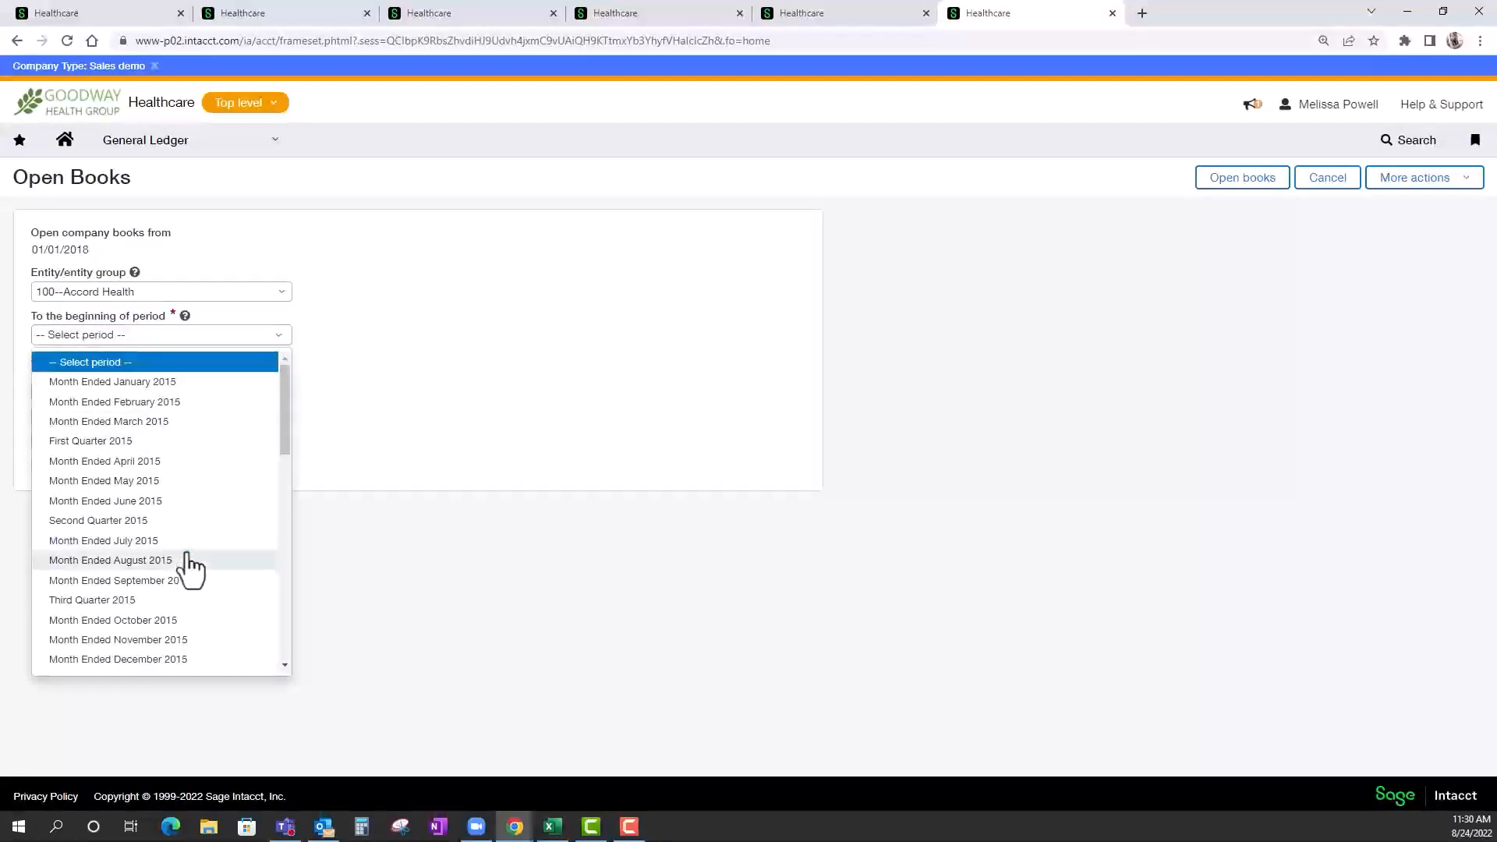
pyautogui.click(154, 402)
pyautogui.click(36, 396)
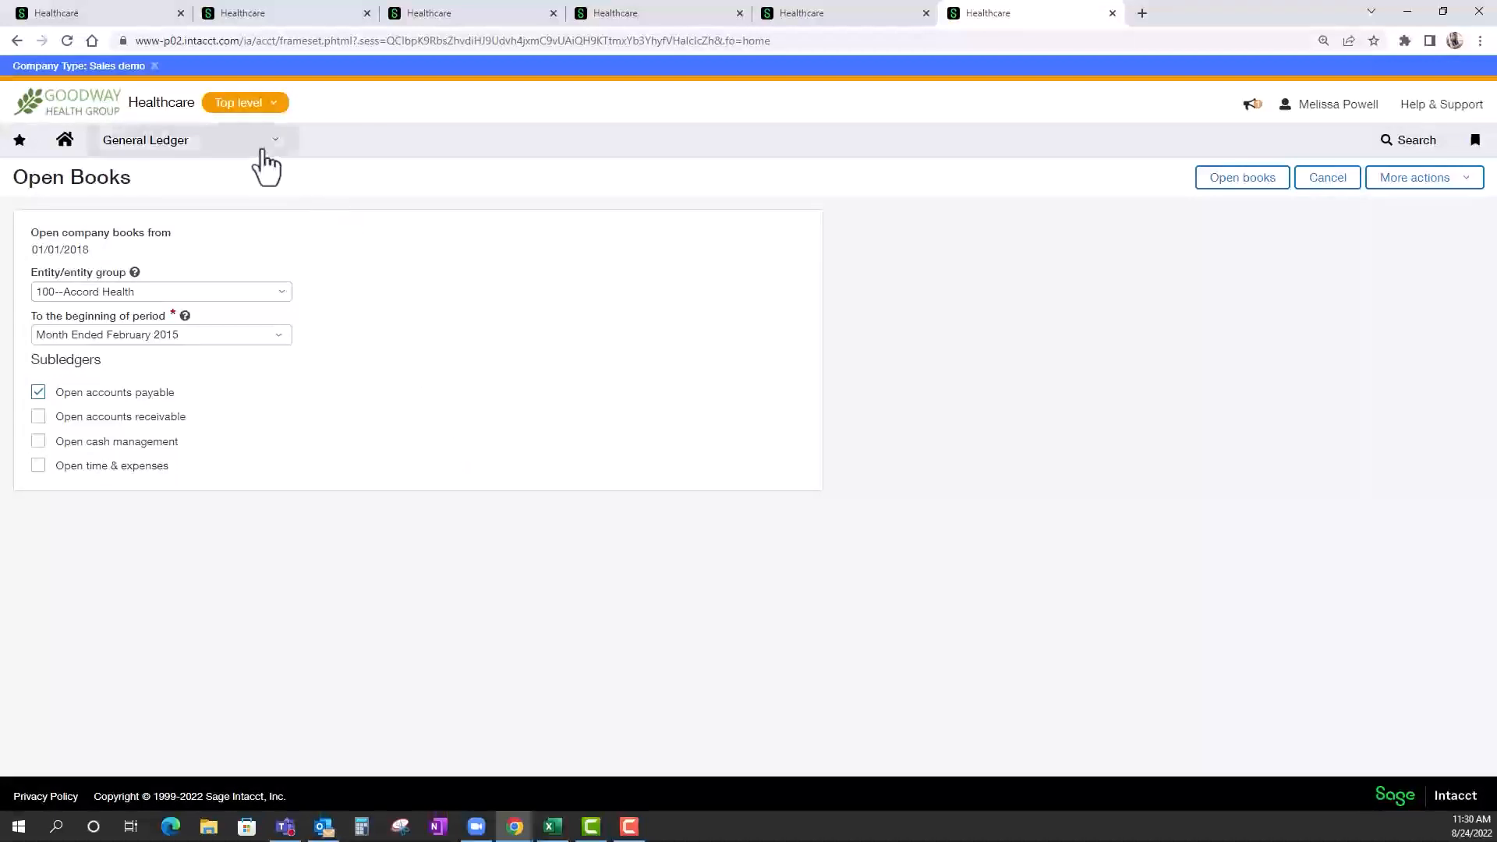
pyautogui.moveTo(264, 149)
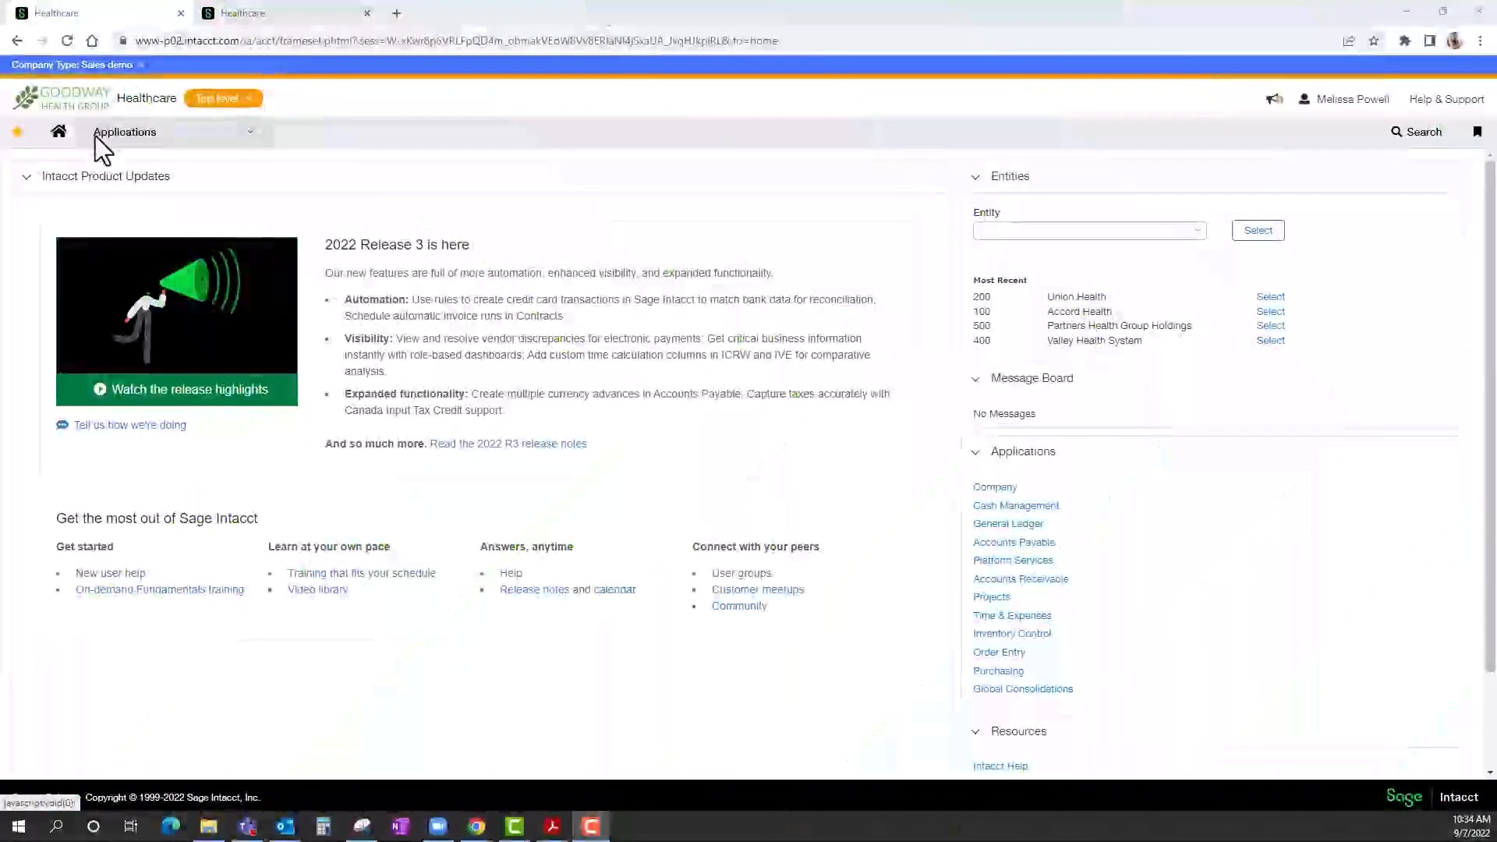
# View the Accounts Payable vendor list and filter it by vendor name "bi".
pyautogui.click(95, 136)
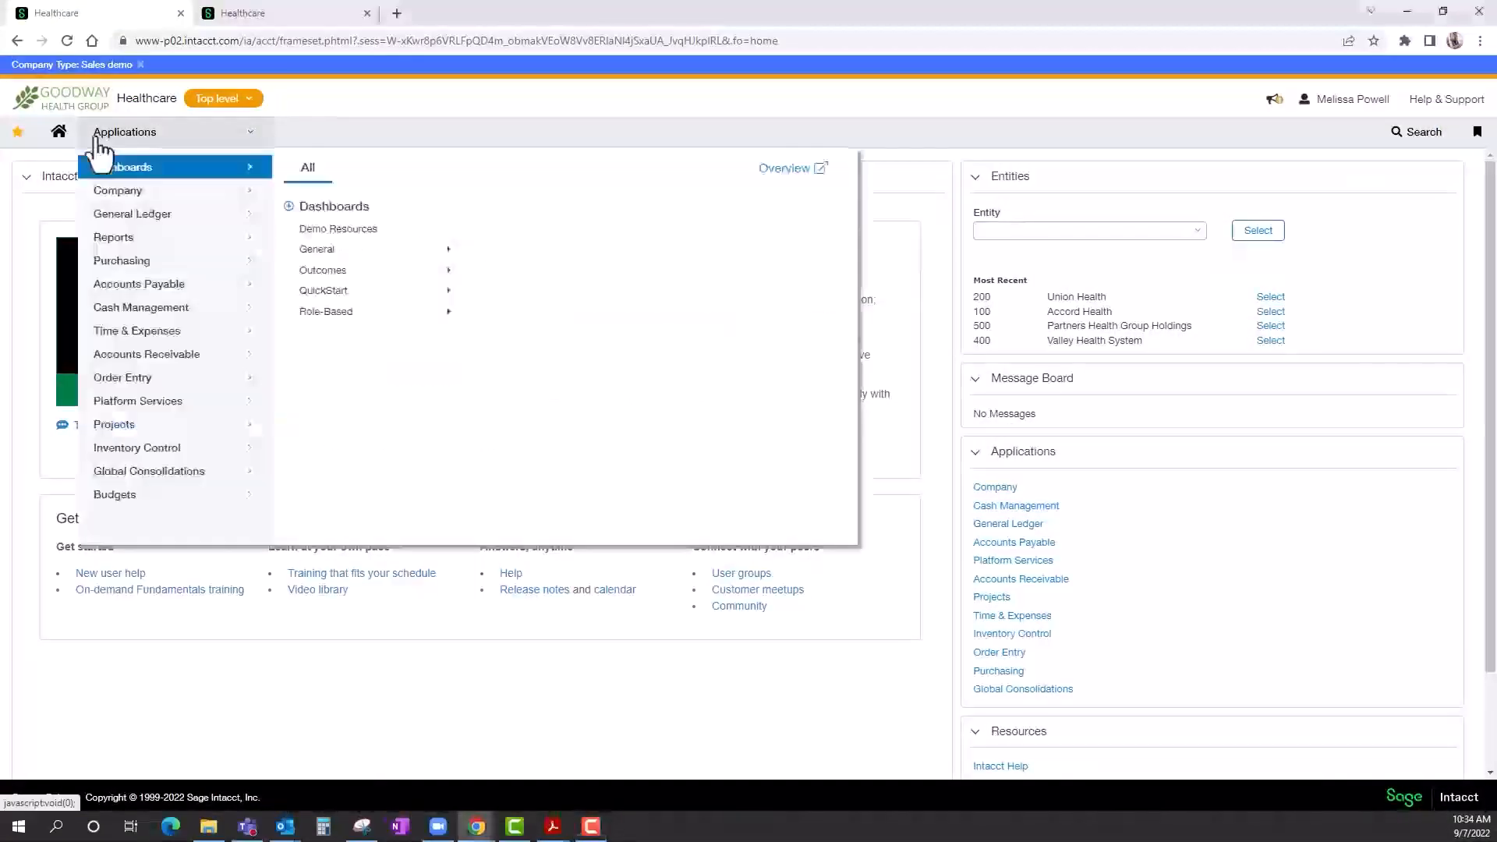
pyautogui.click(128, 287)
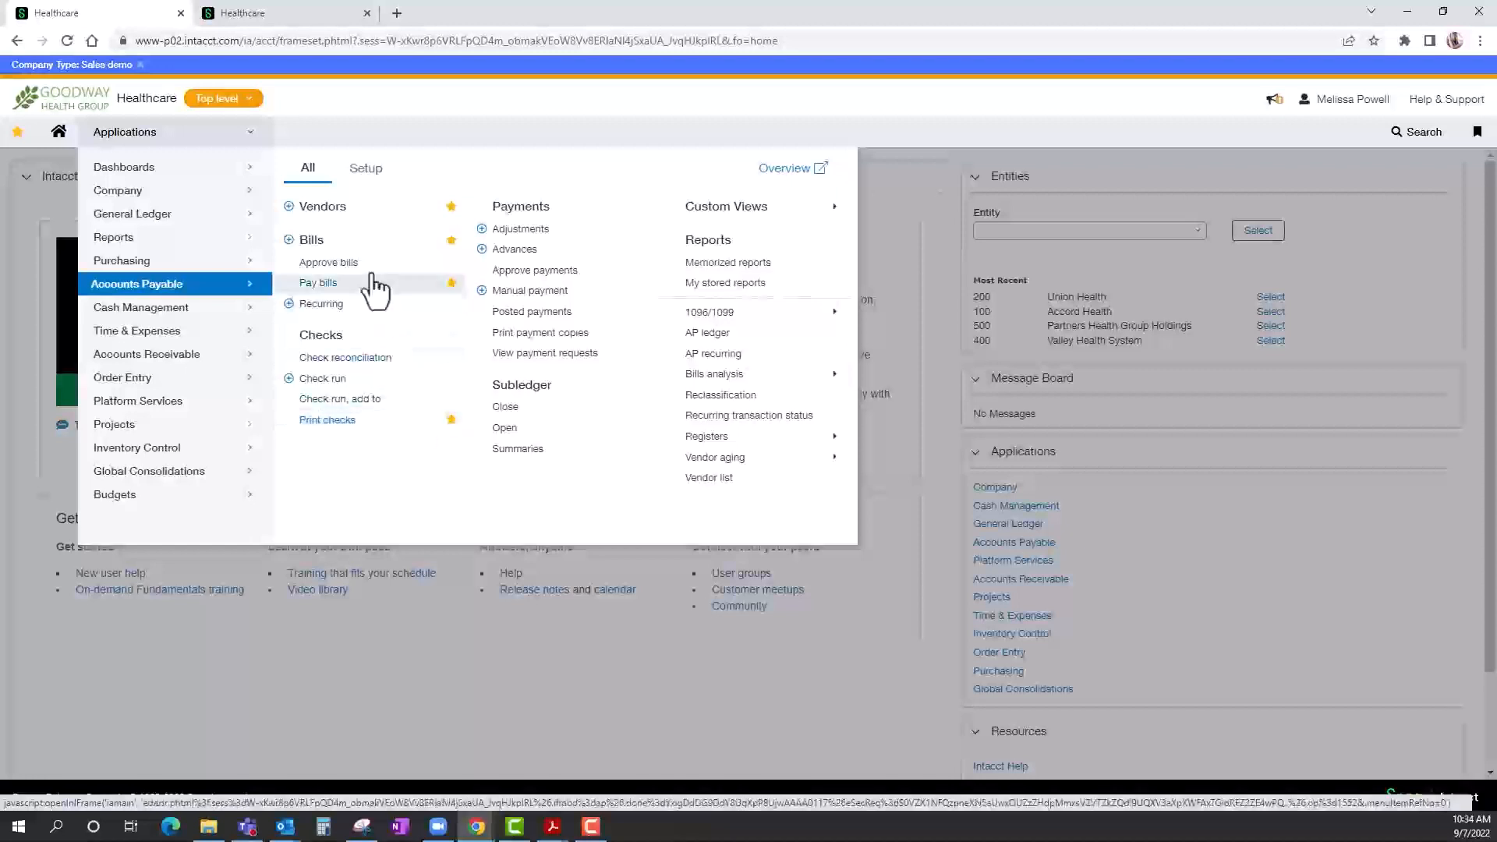
pyautogui.click(323, 206)
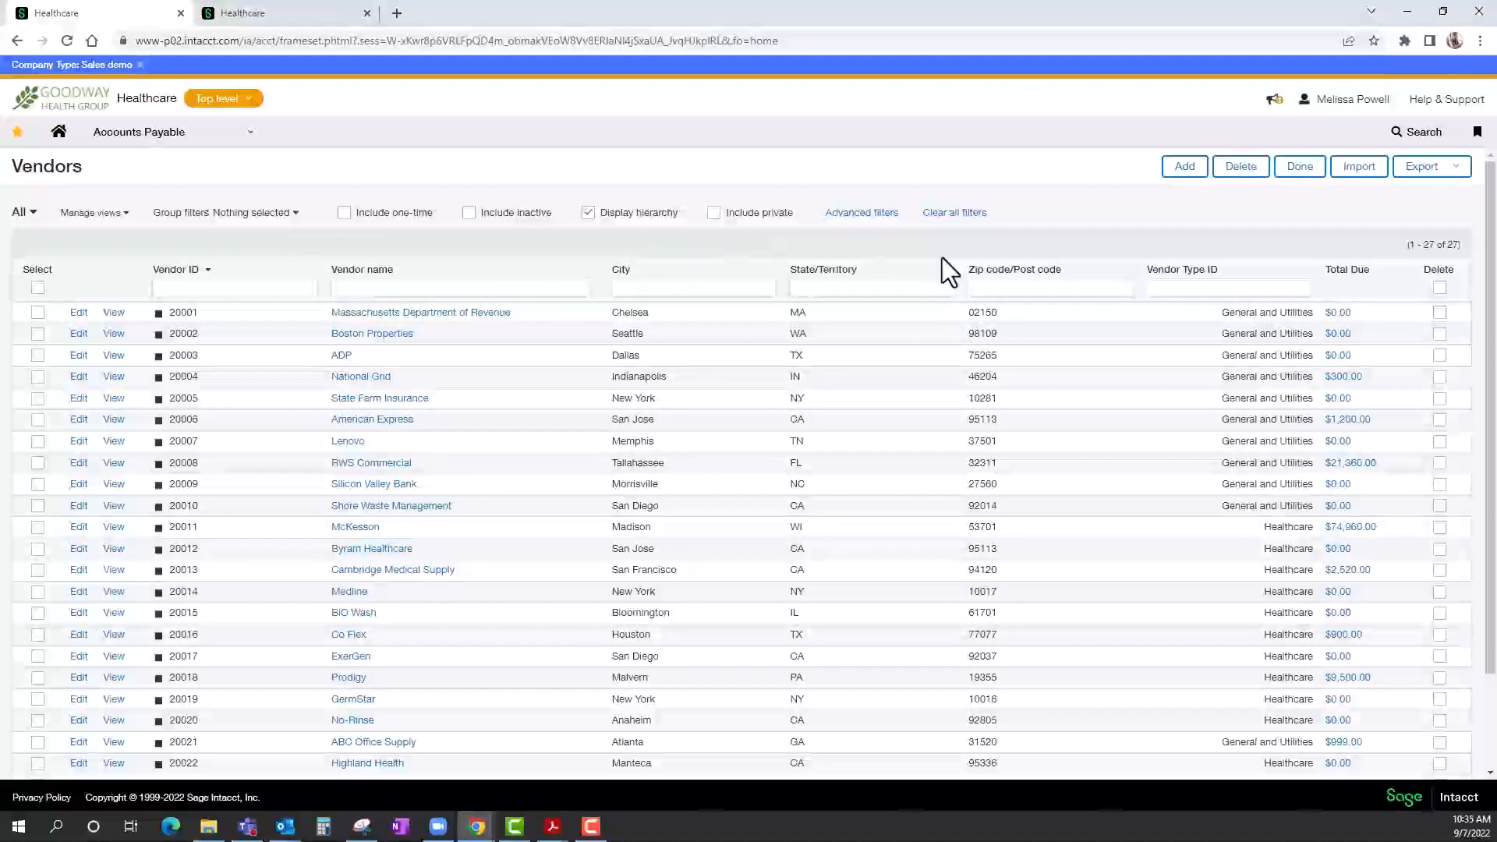
pyautogui.click(350, 287)
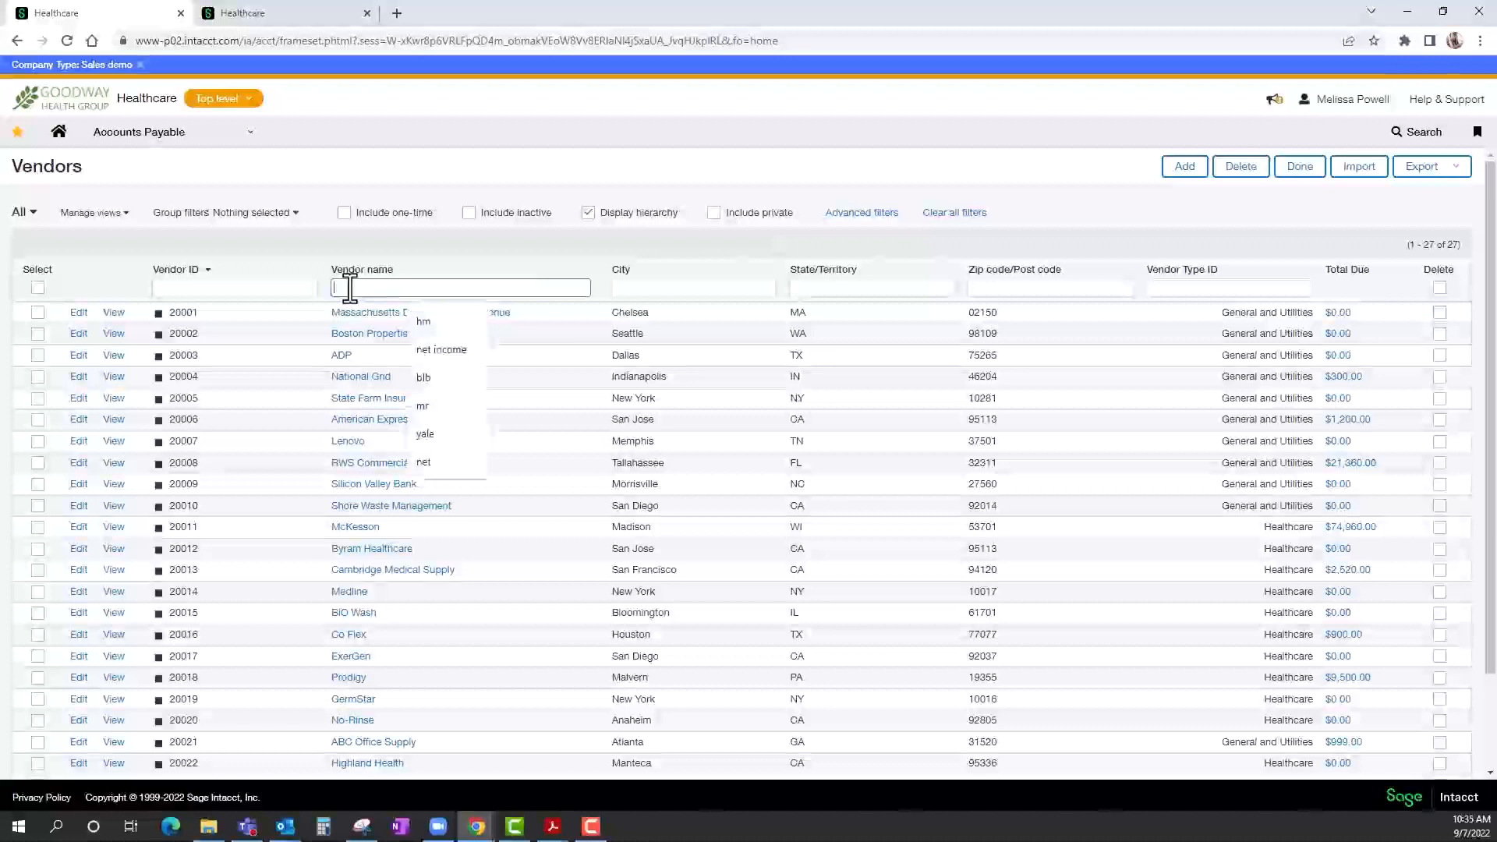
pyautogui.write('bi')
pyautogui.press('Return')
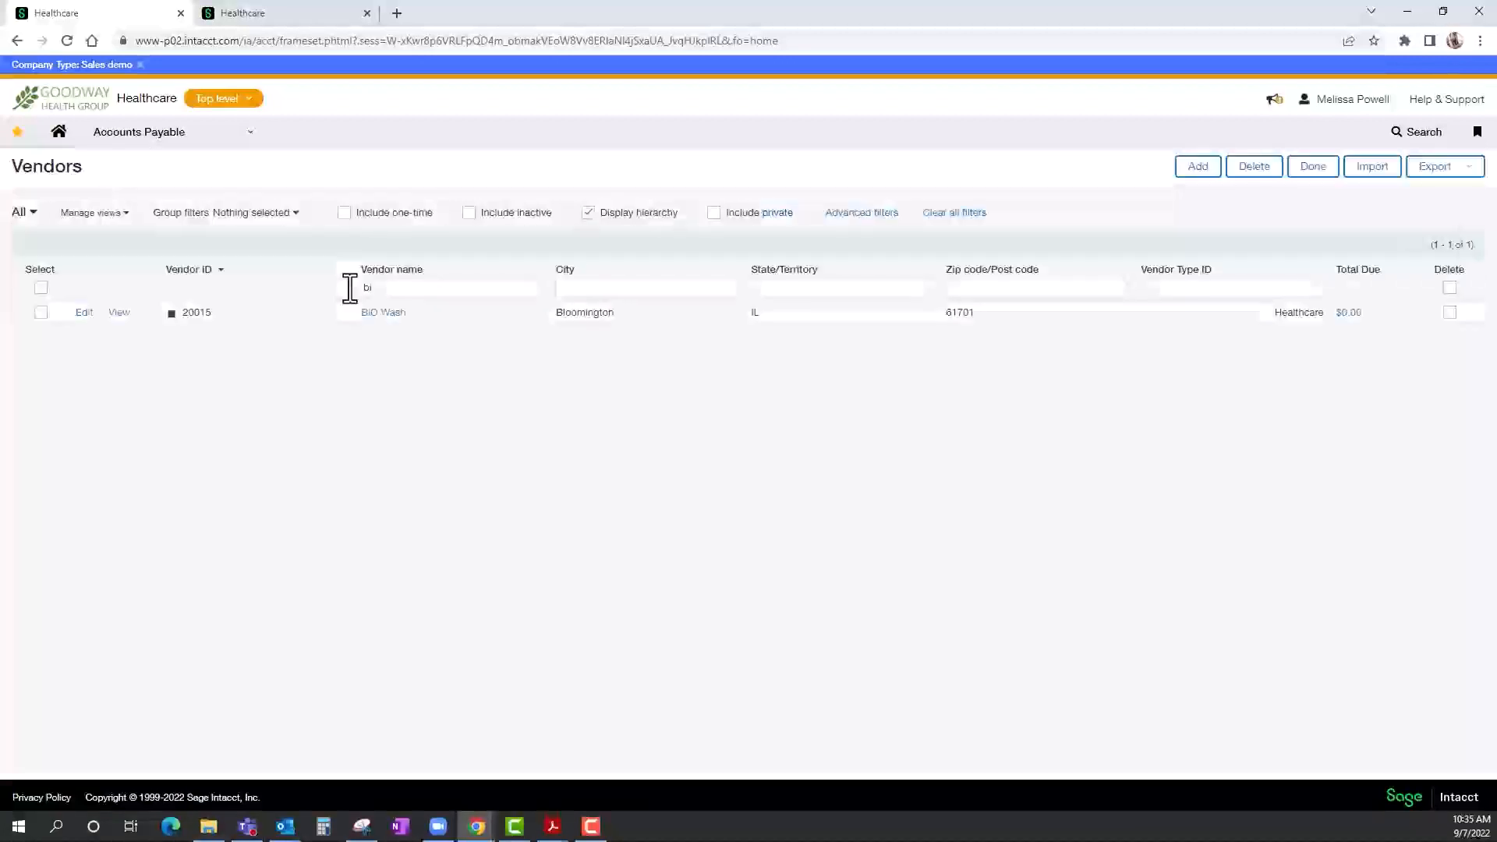
# Open the BiO Wash vendor record for editing and review its status options and primary contact fields, including email address.
pyautogui.click(83, 313)
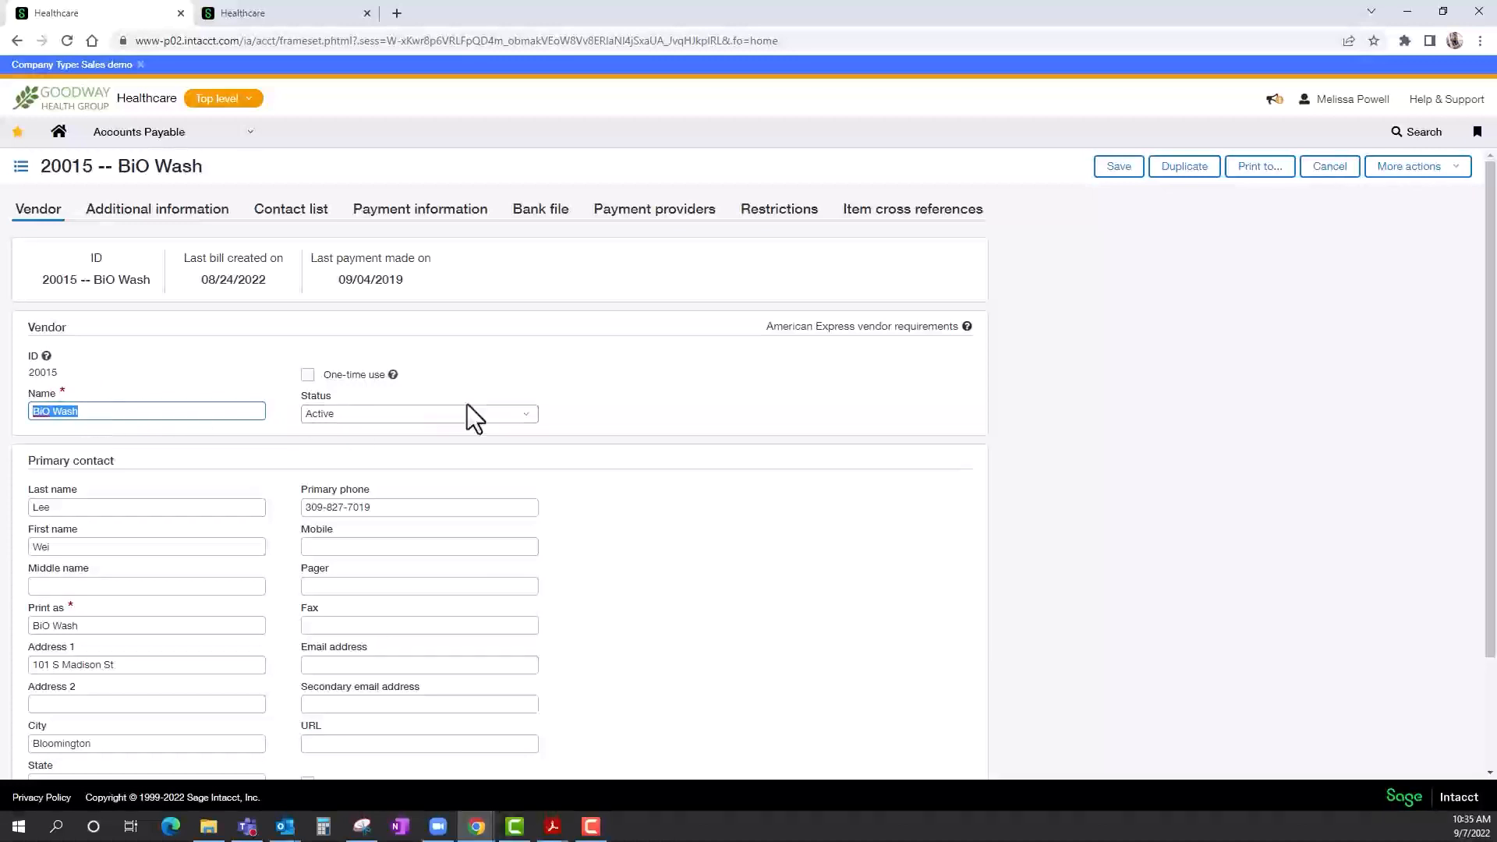
pyautogui.click(529, 416)
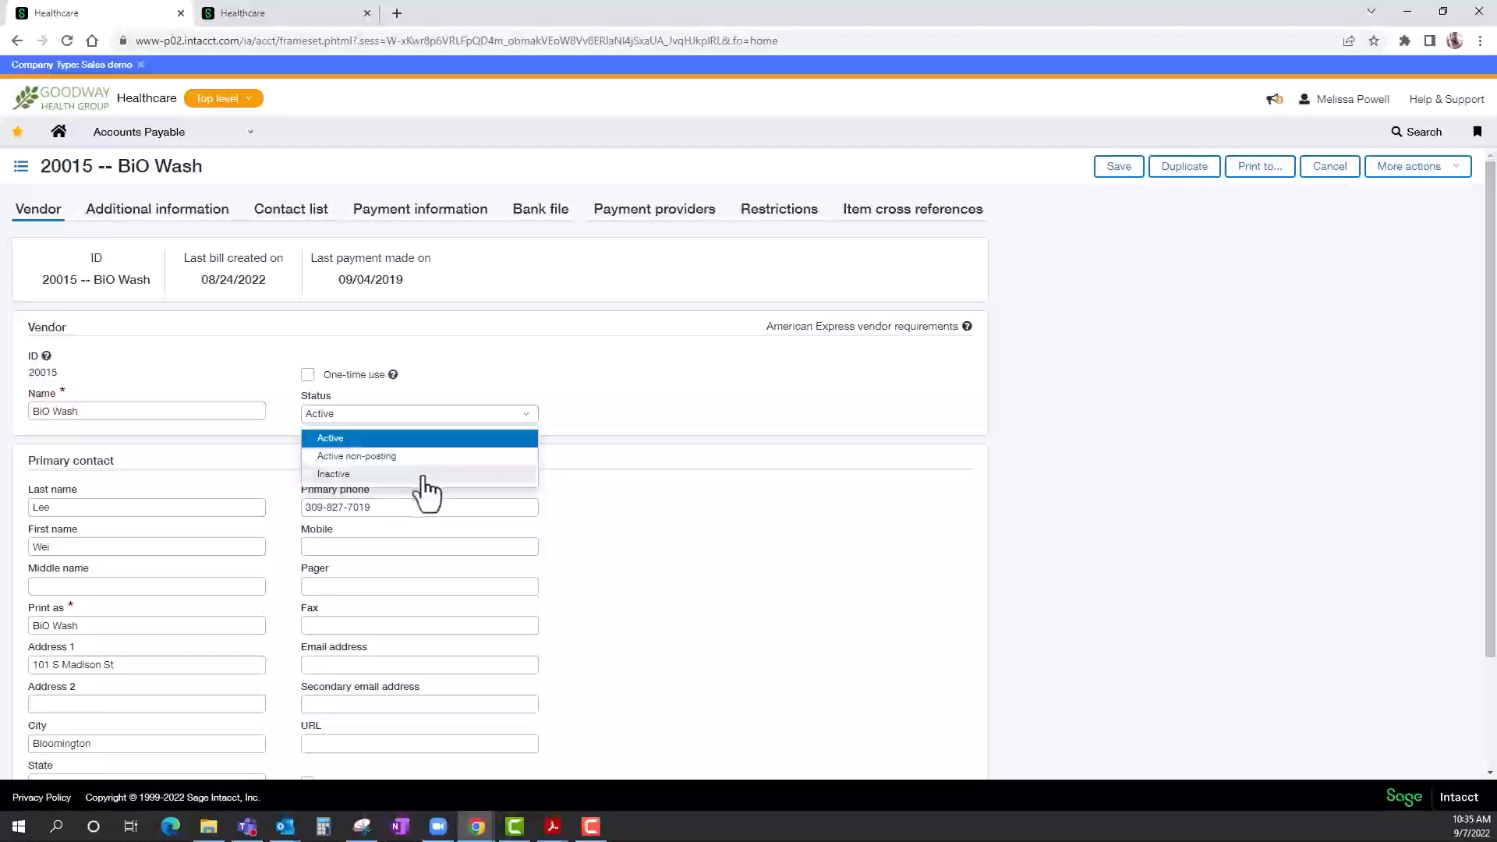
pyautogui.click(440, 363)
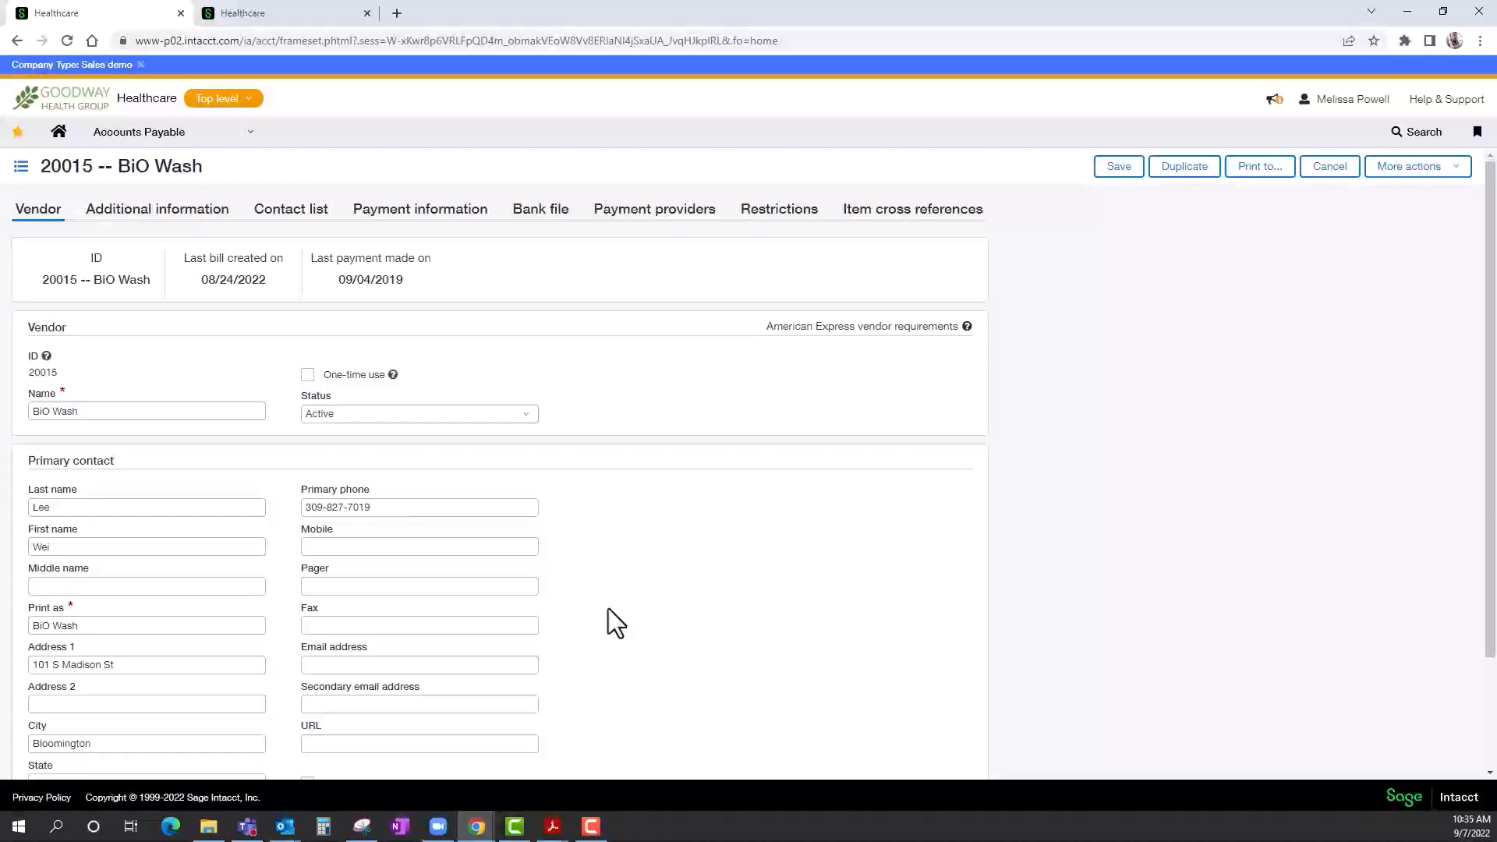
pyautogui.scroll(-3, 609, 609)
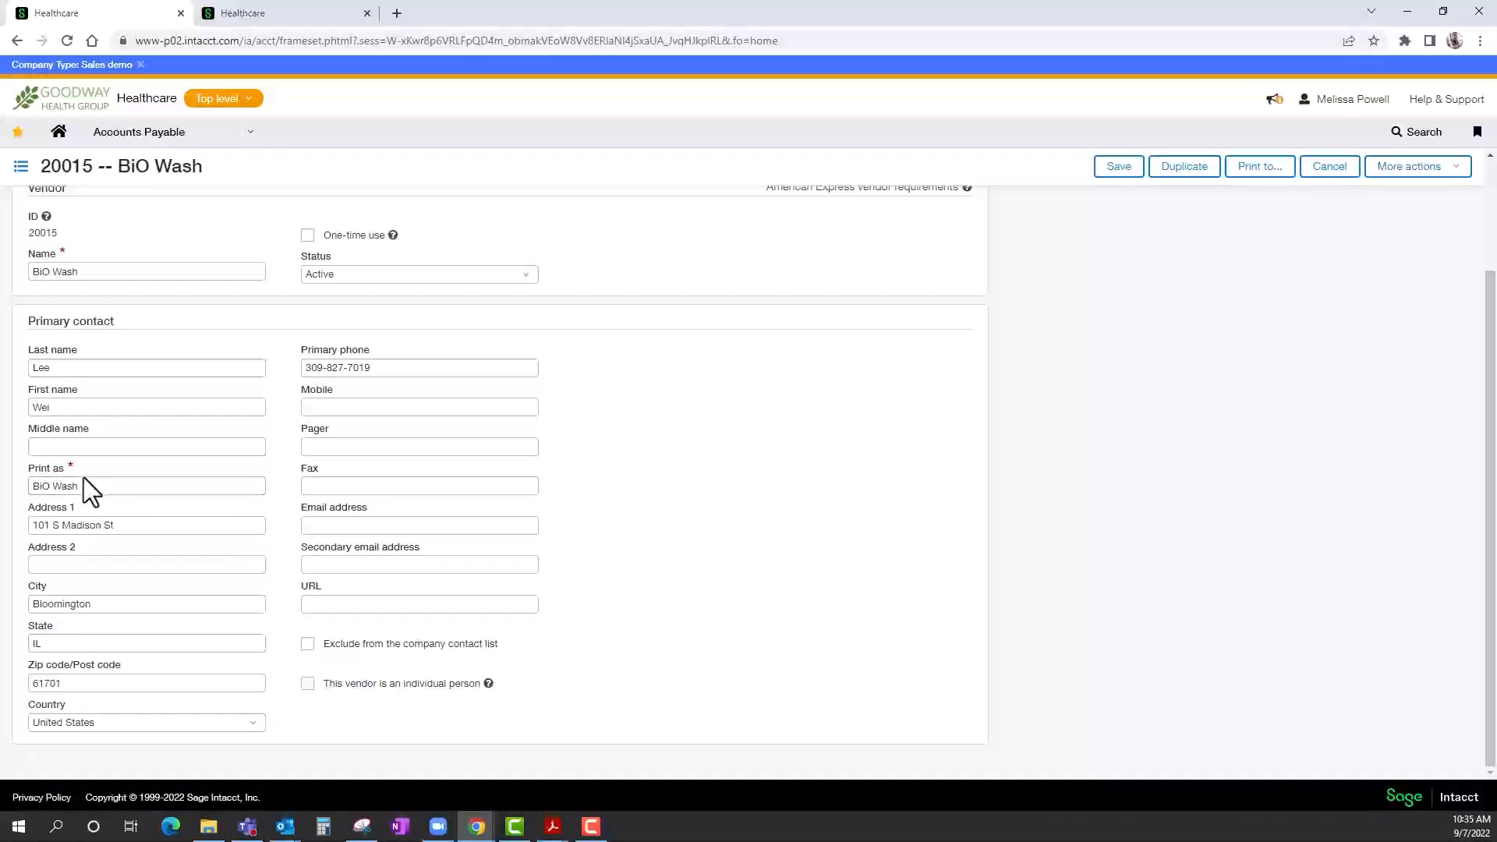
pyautogui.click(327, 525)
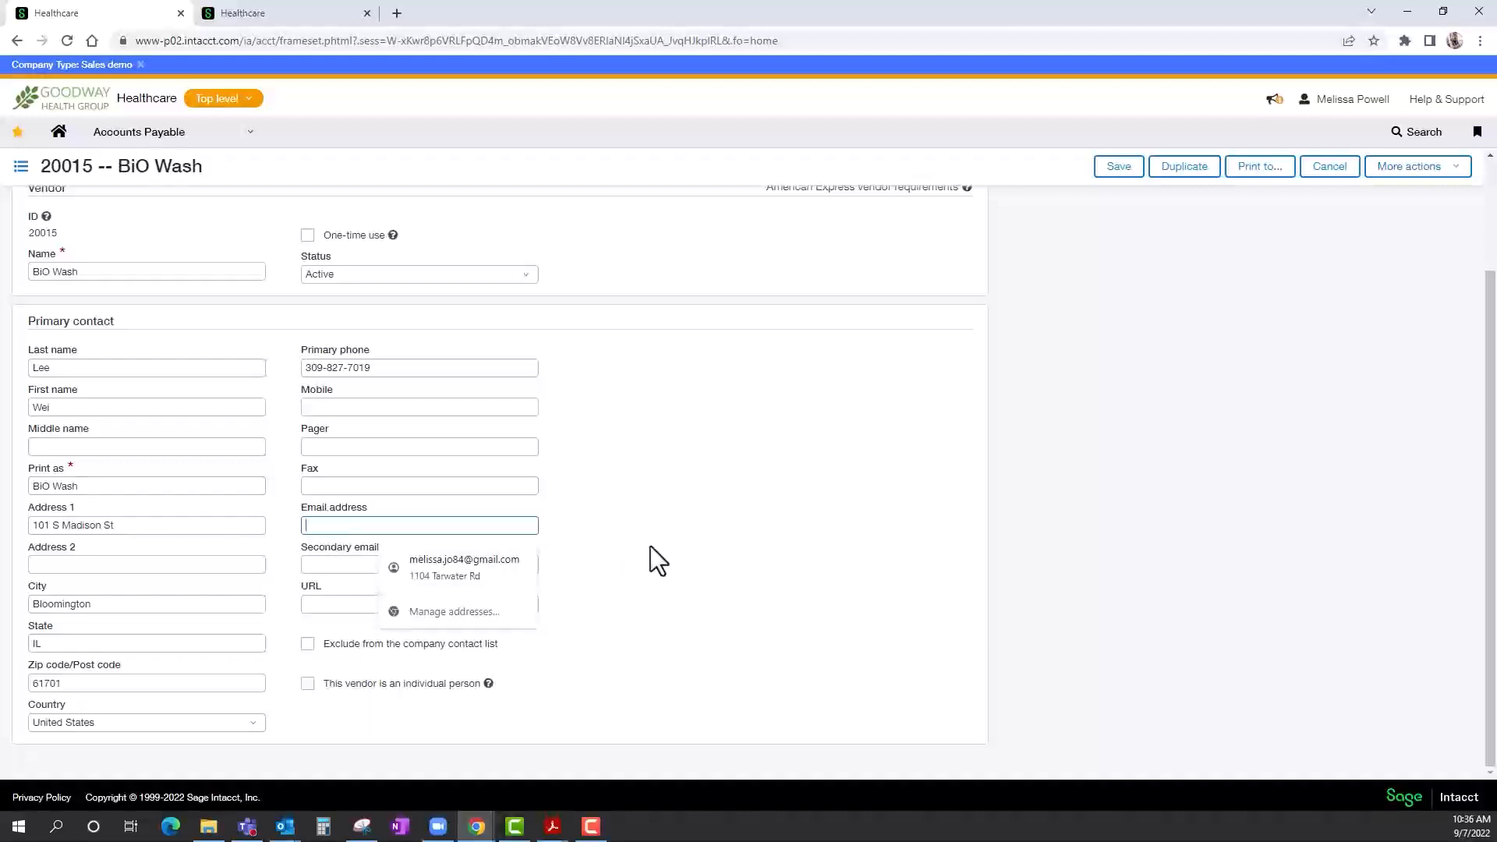
pyautogui.click(456, 565)
pyautogui.click(658, 550)
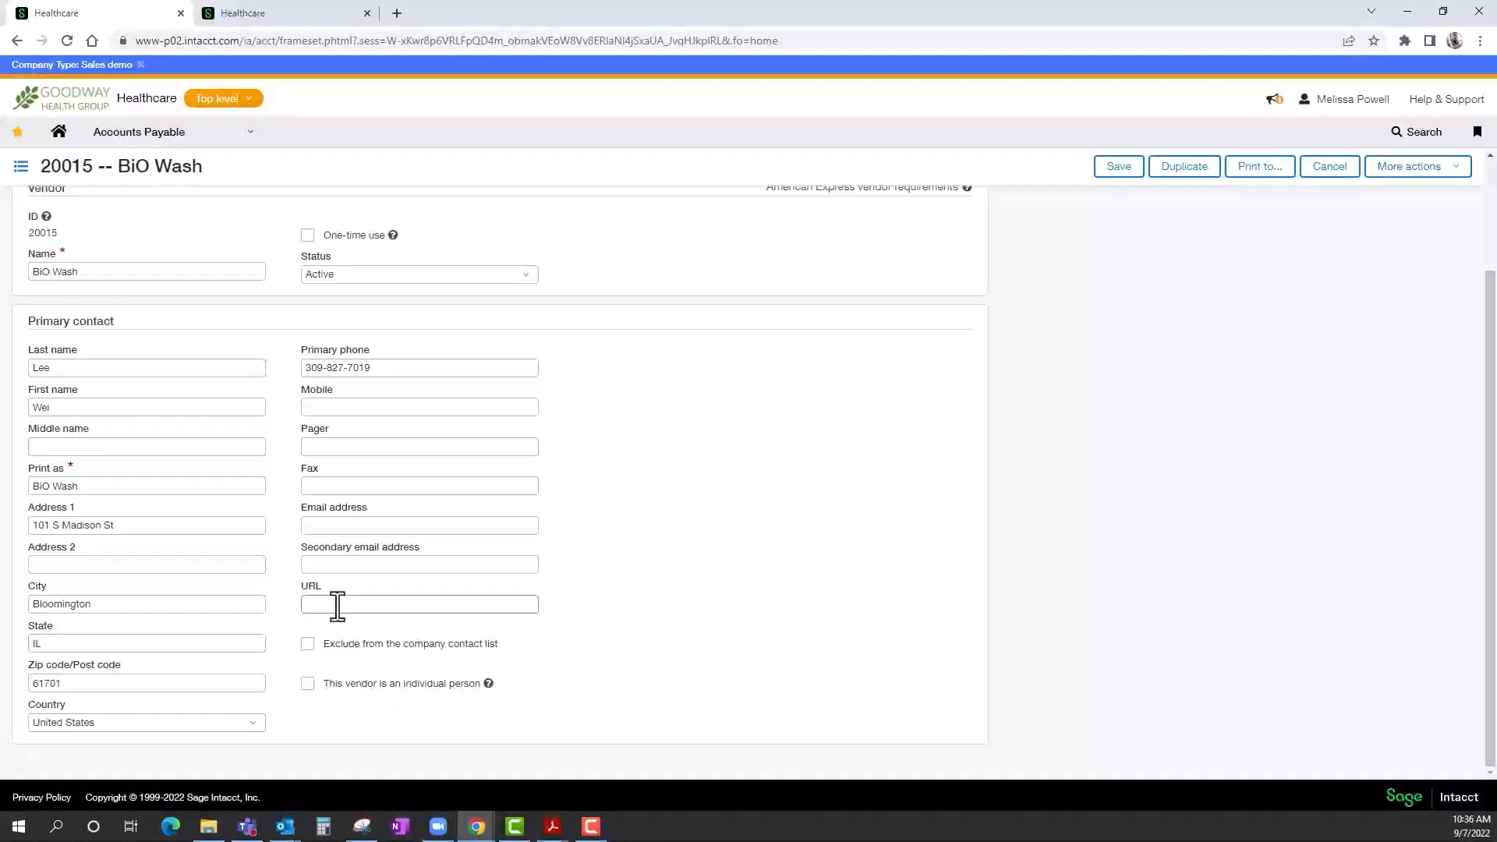
pyautogui.scroll(2, 337, 606)
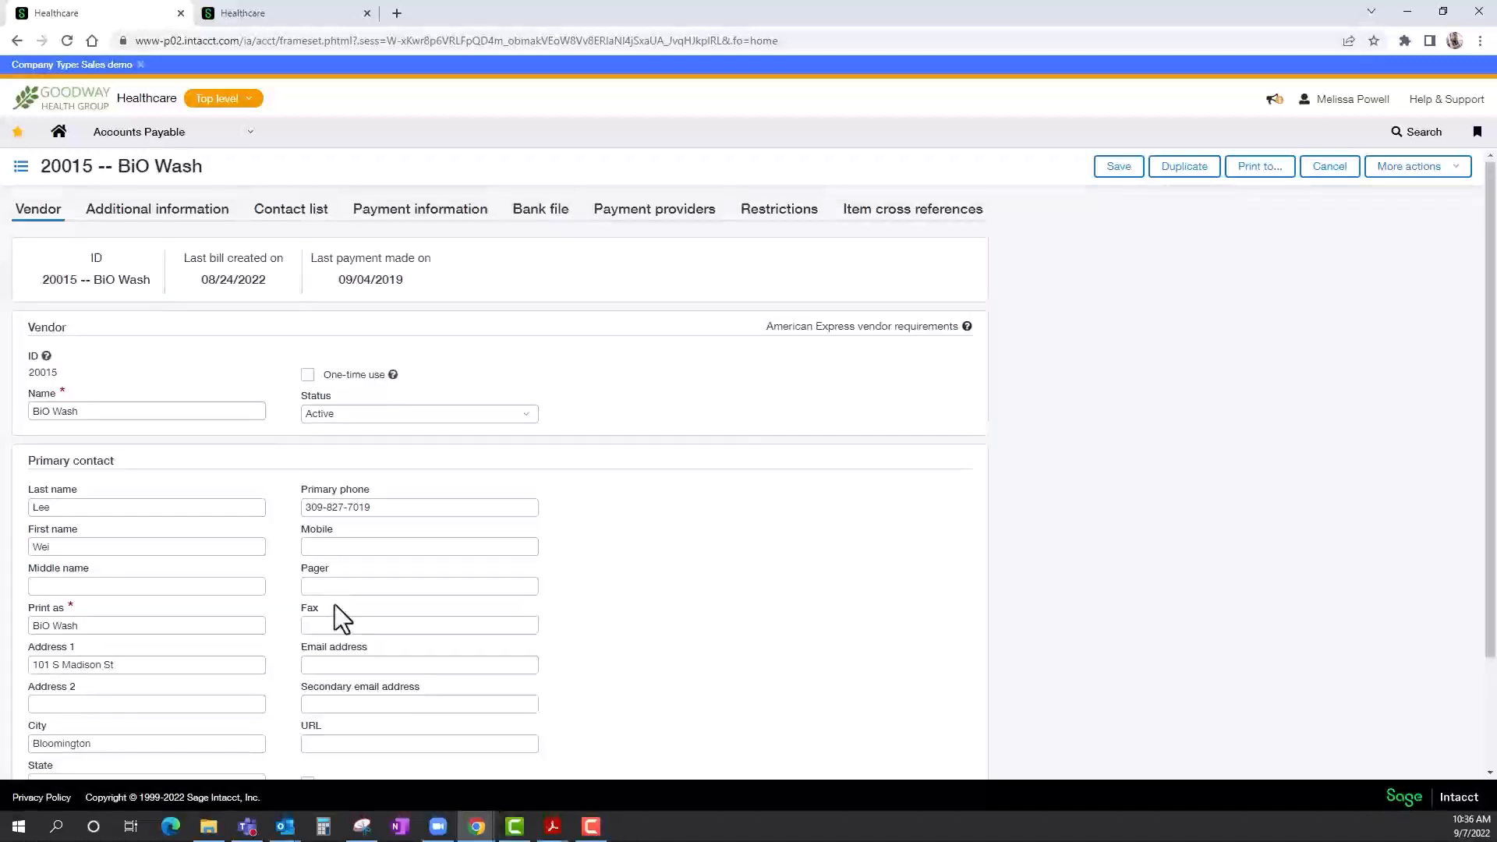
# Examine BiO Wash's additional information, including the available vendor types and the tax ID field.
pyautogui.click(177, 226)
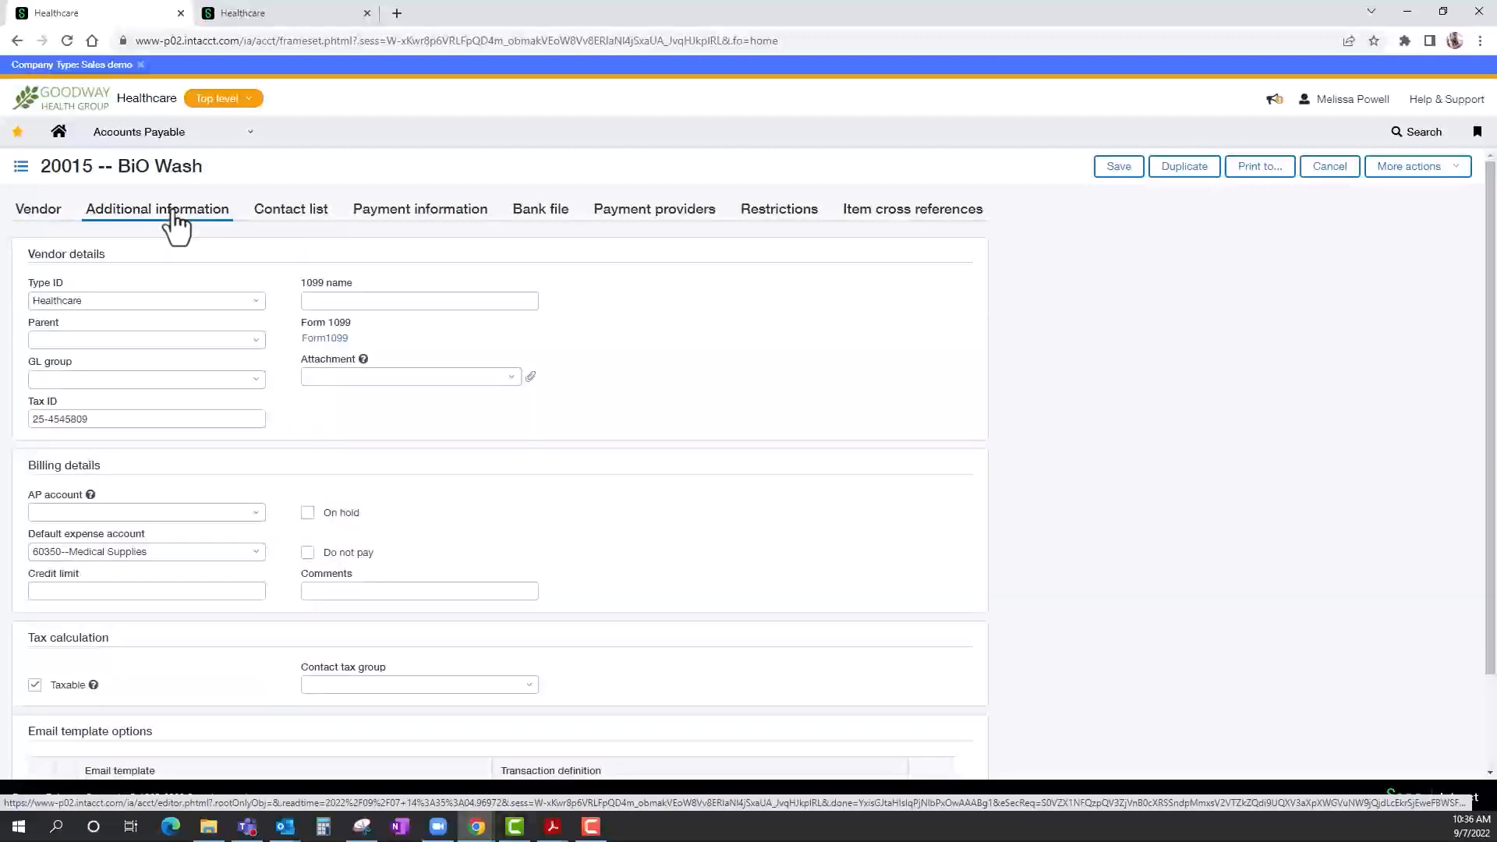
pyautogui.click(258, 303)
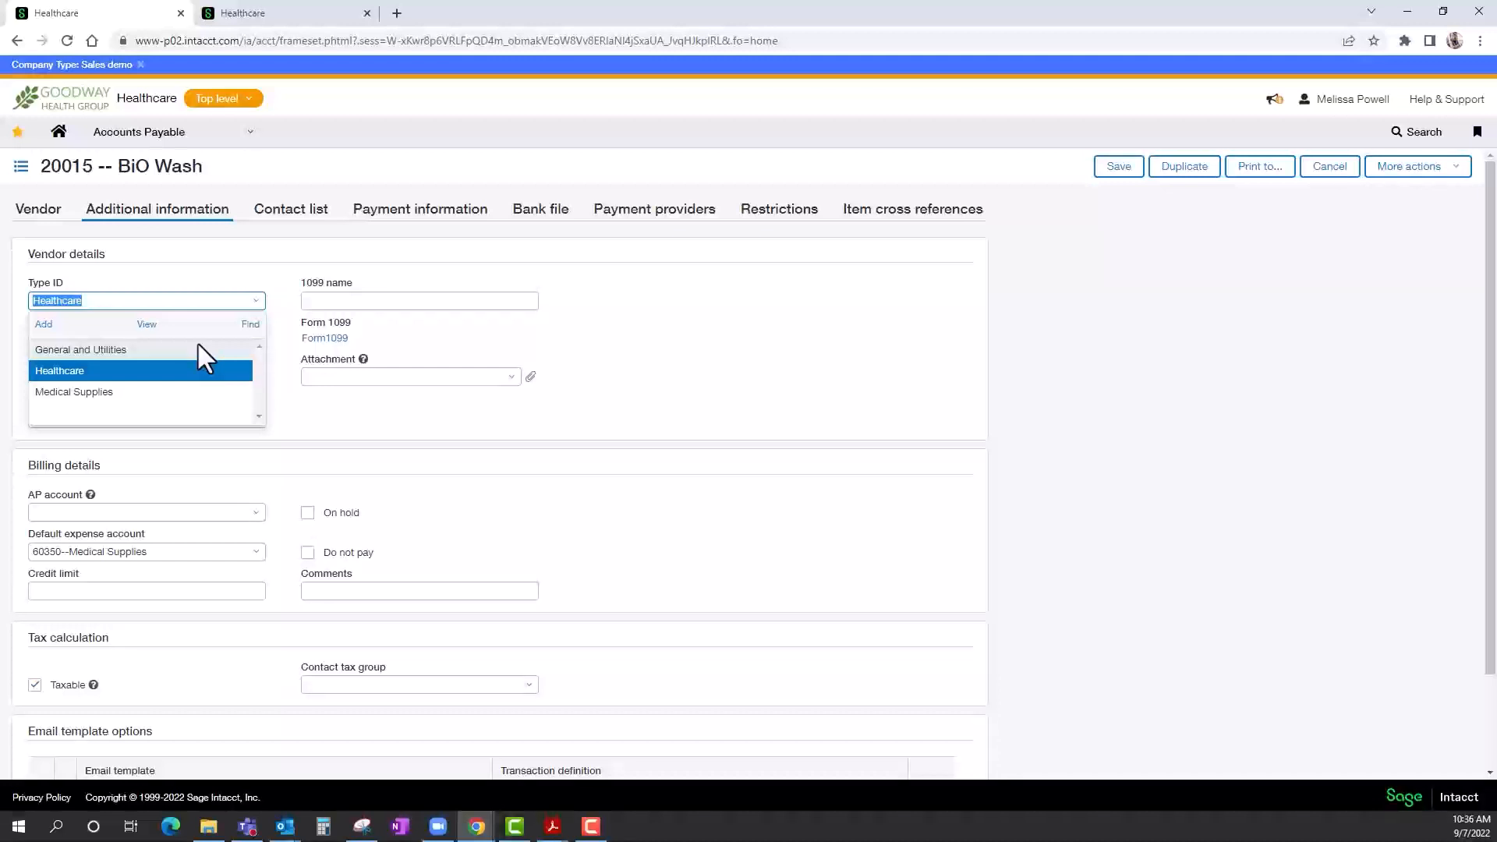
pyautogui.click(347, 419)
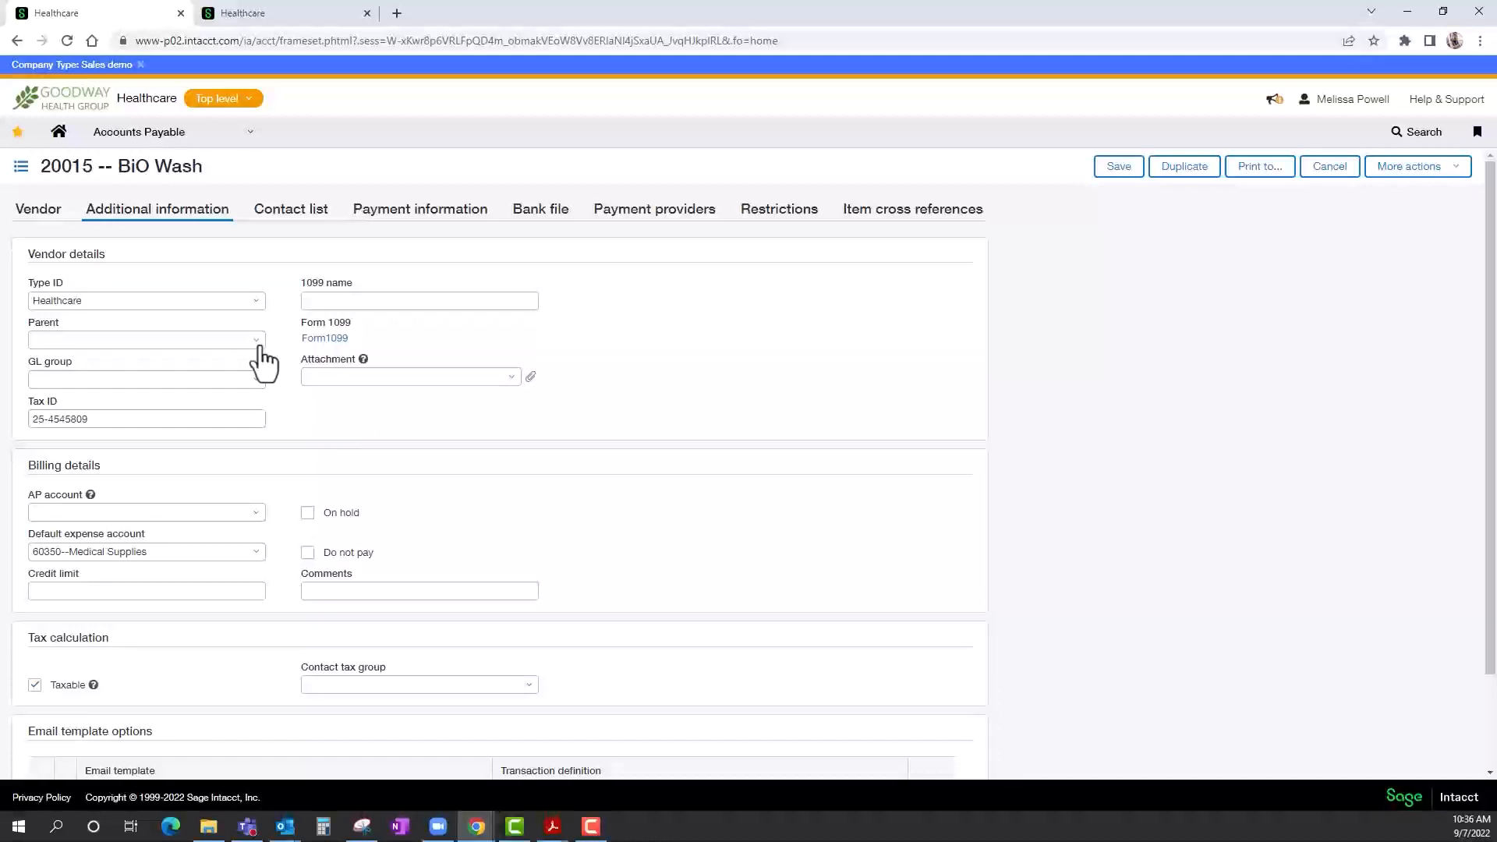
pyautogui.click(251, 419)
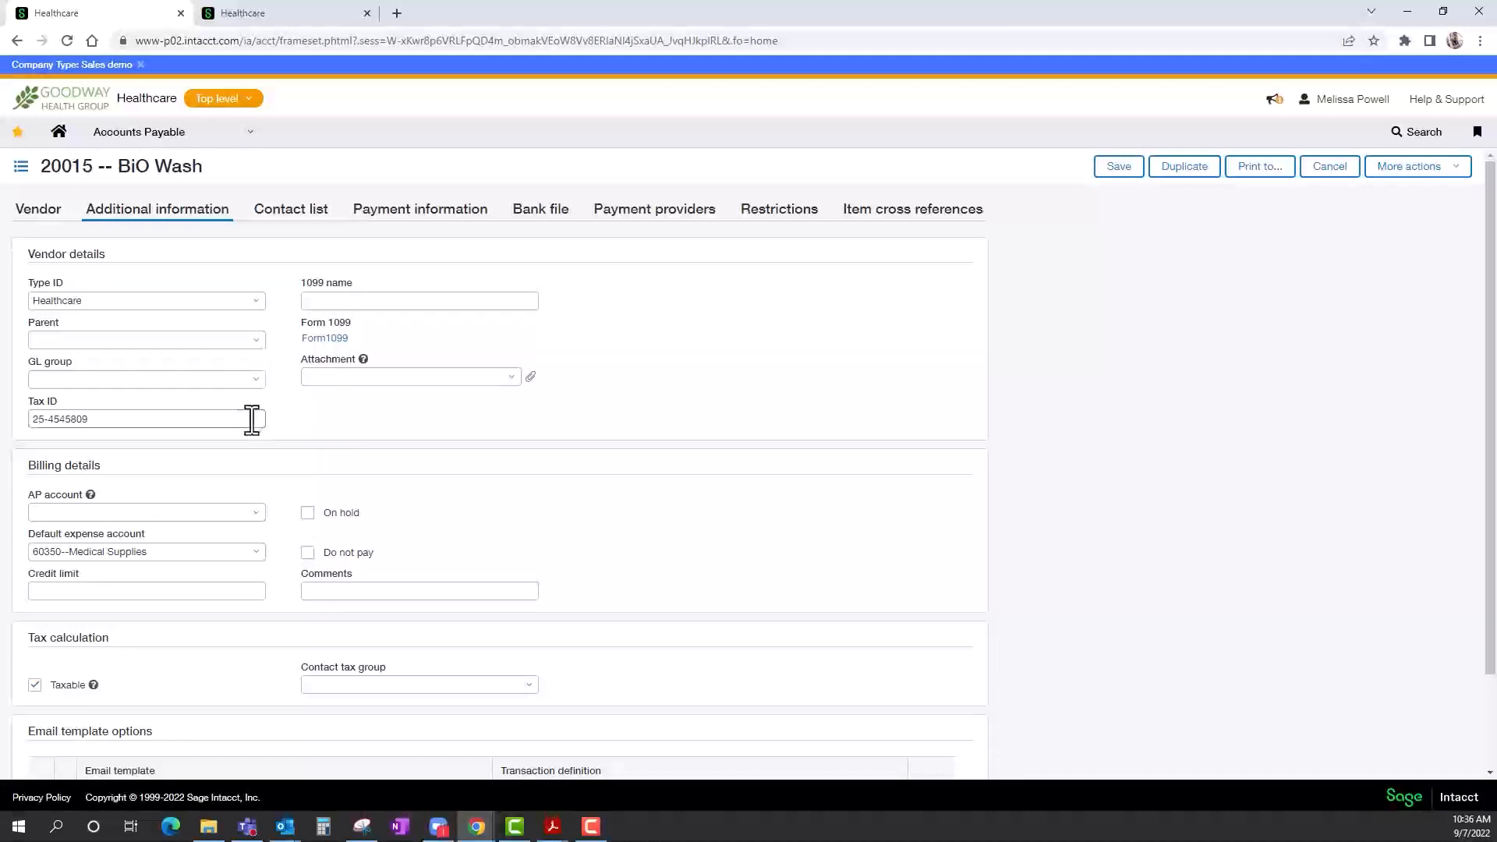
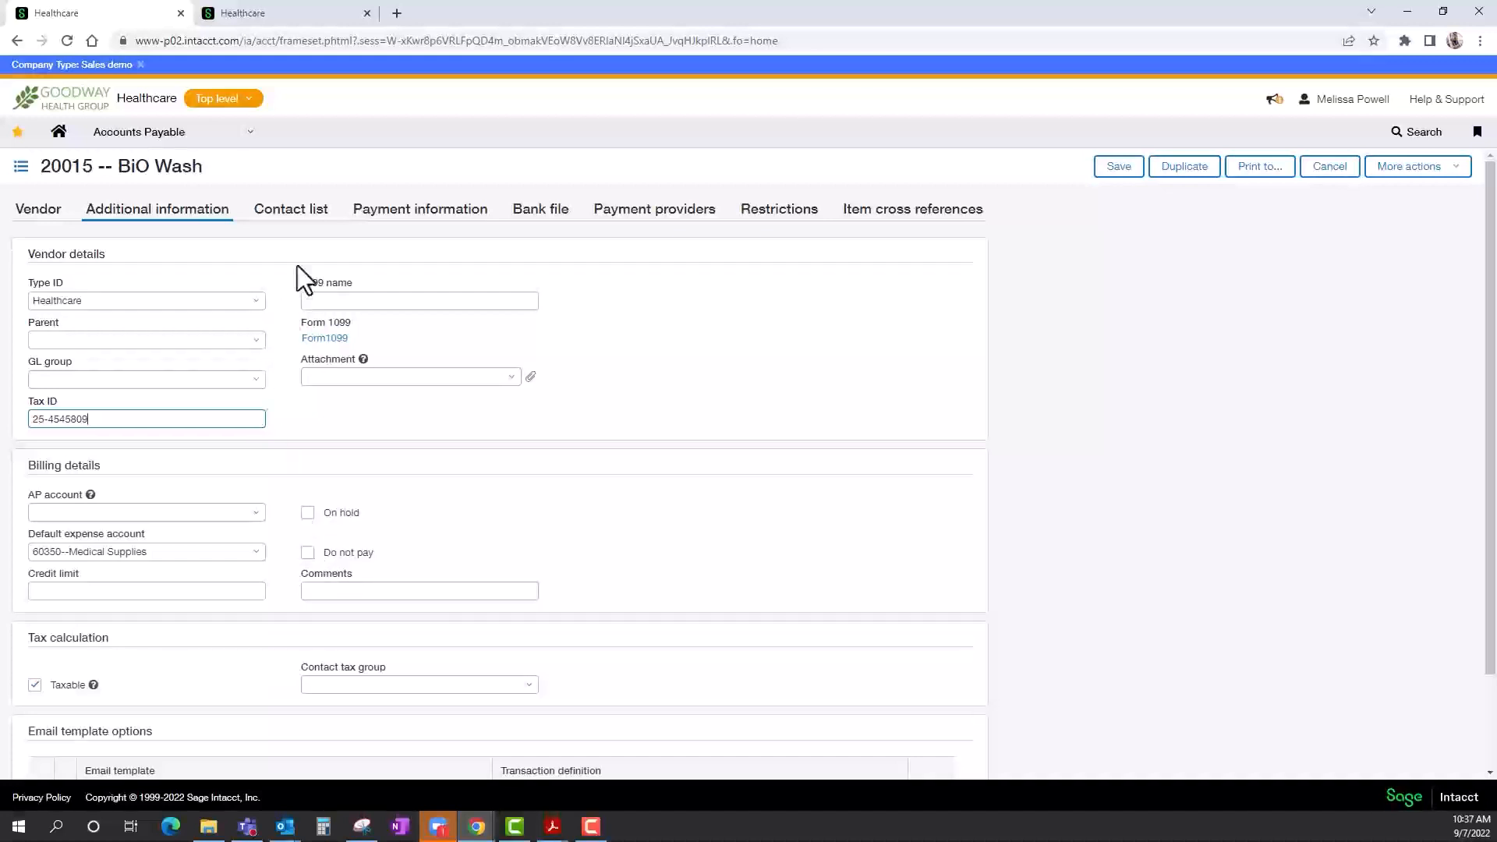
# Review BiO Wash's contact list and its payment method, priority and term options, and close the record without saving.
pyautogui.click(292, 210)
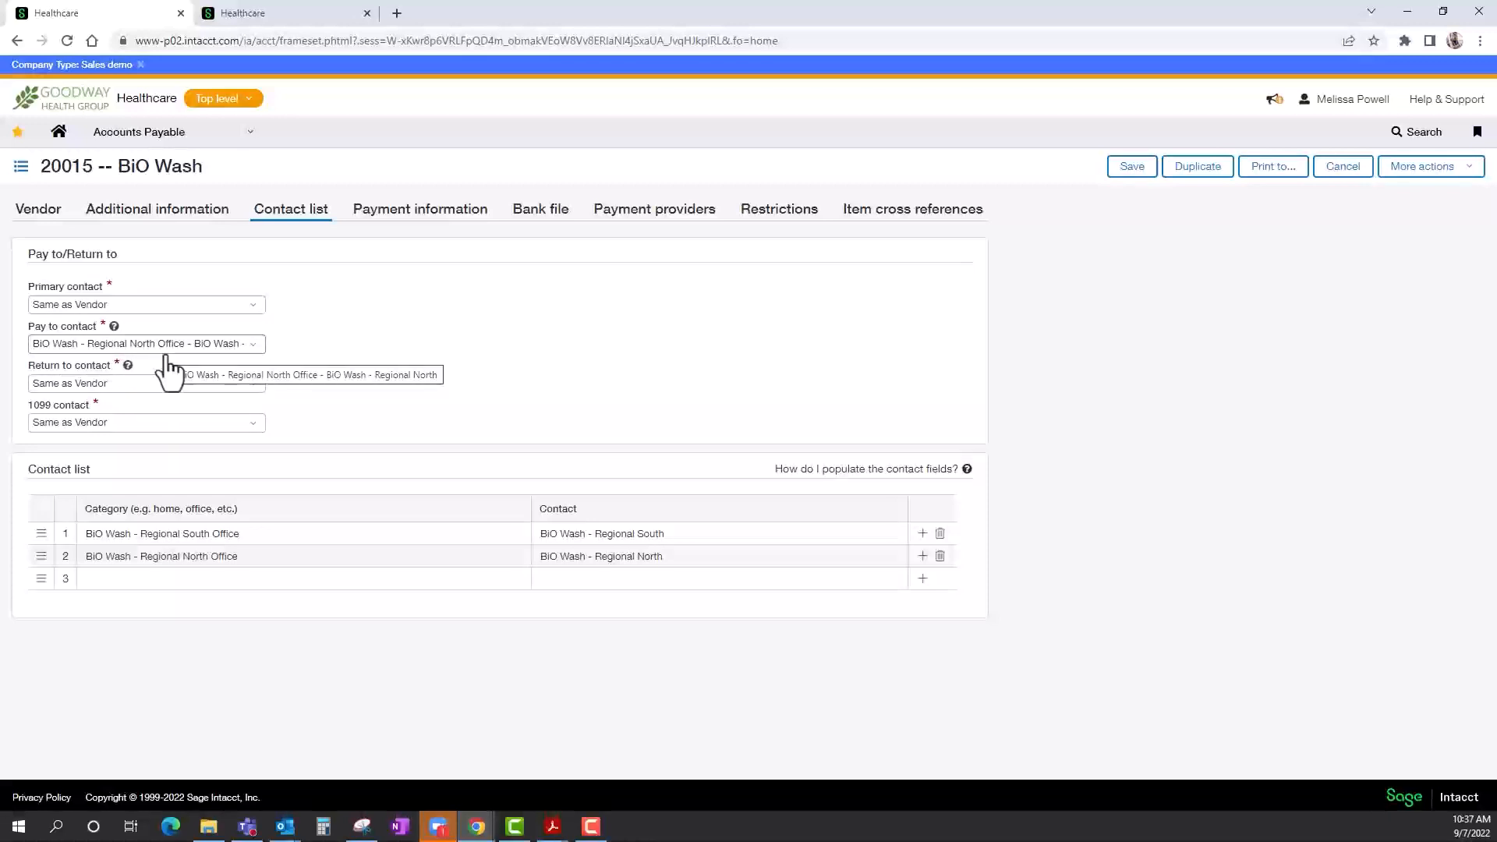
pyautogui.click(408, 226)
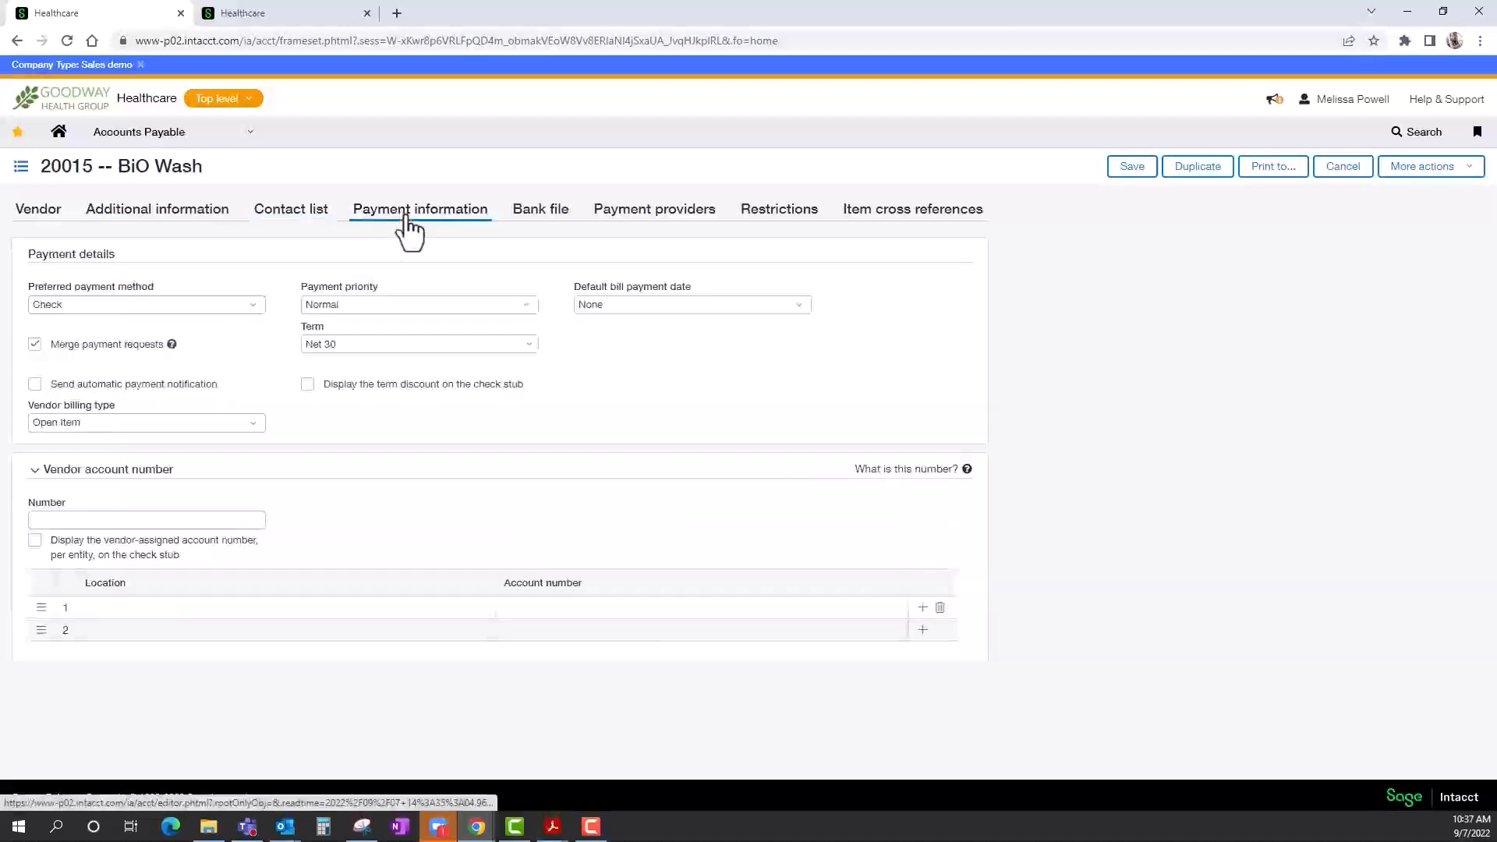
pyautogui.click(258, 308)
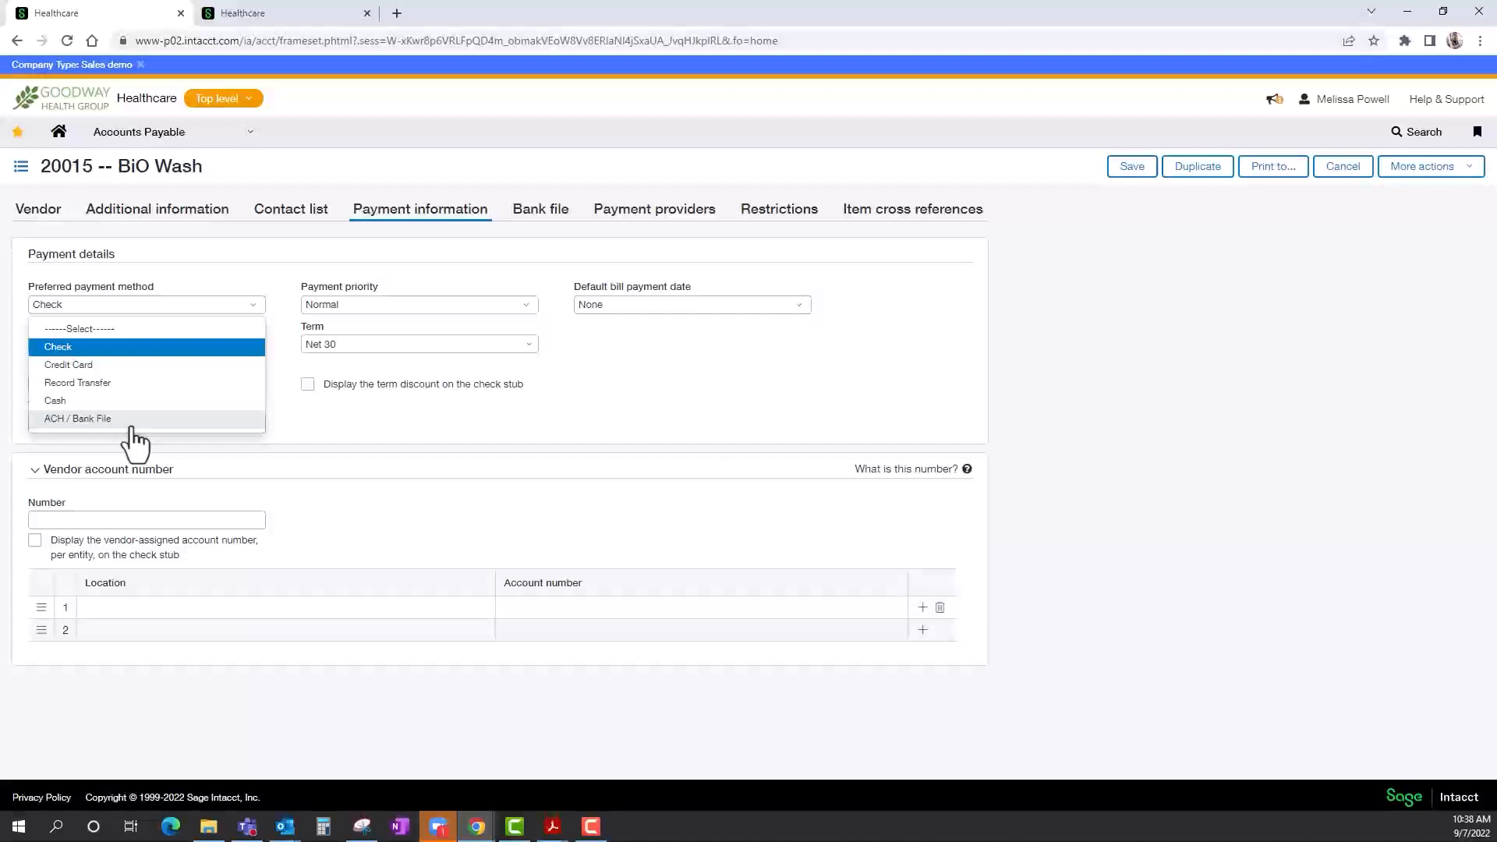
pyautogui.click(389, 428)
pyautogui.click(530, 305)
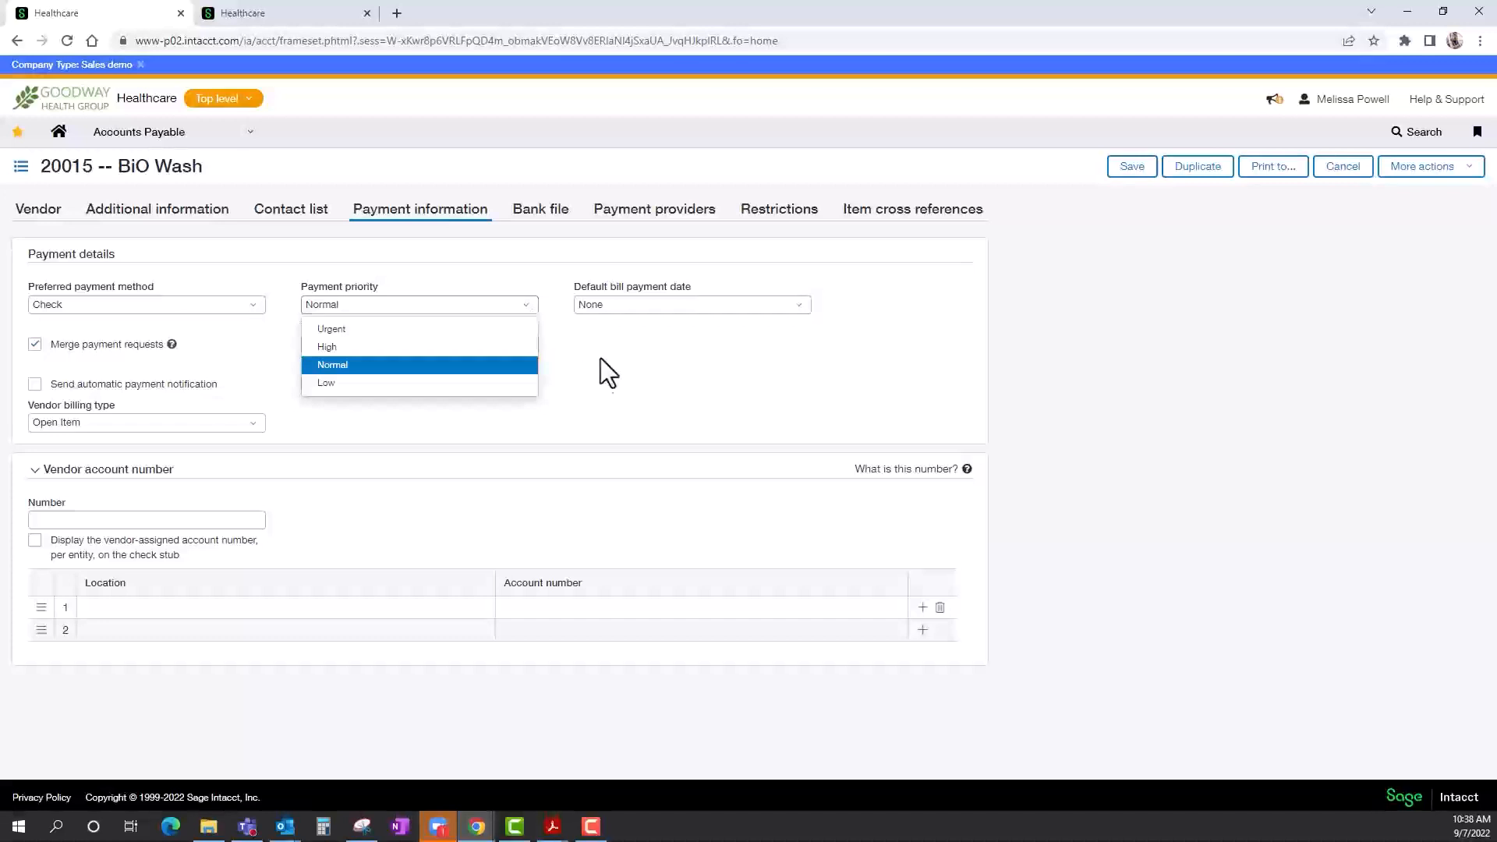
pyautogui.click(601, 359)
pyautogui.click(529, 347)
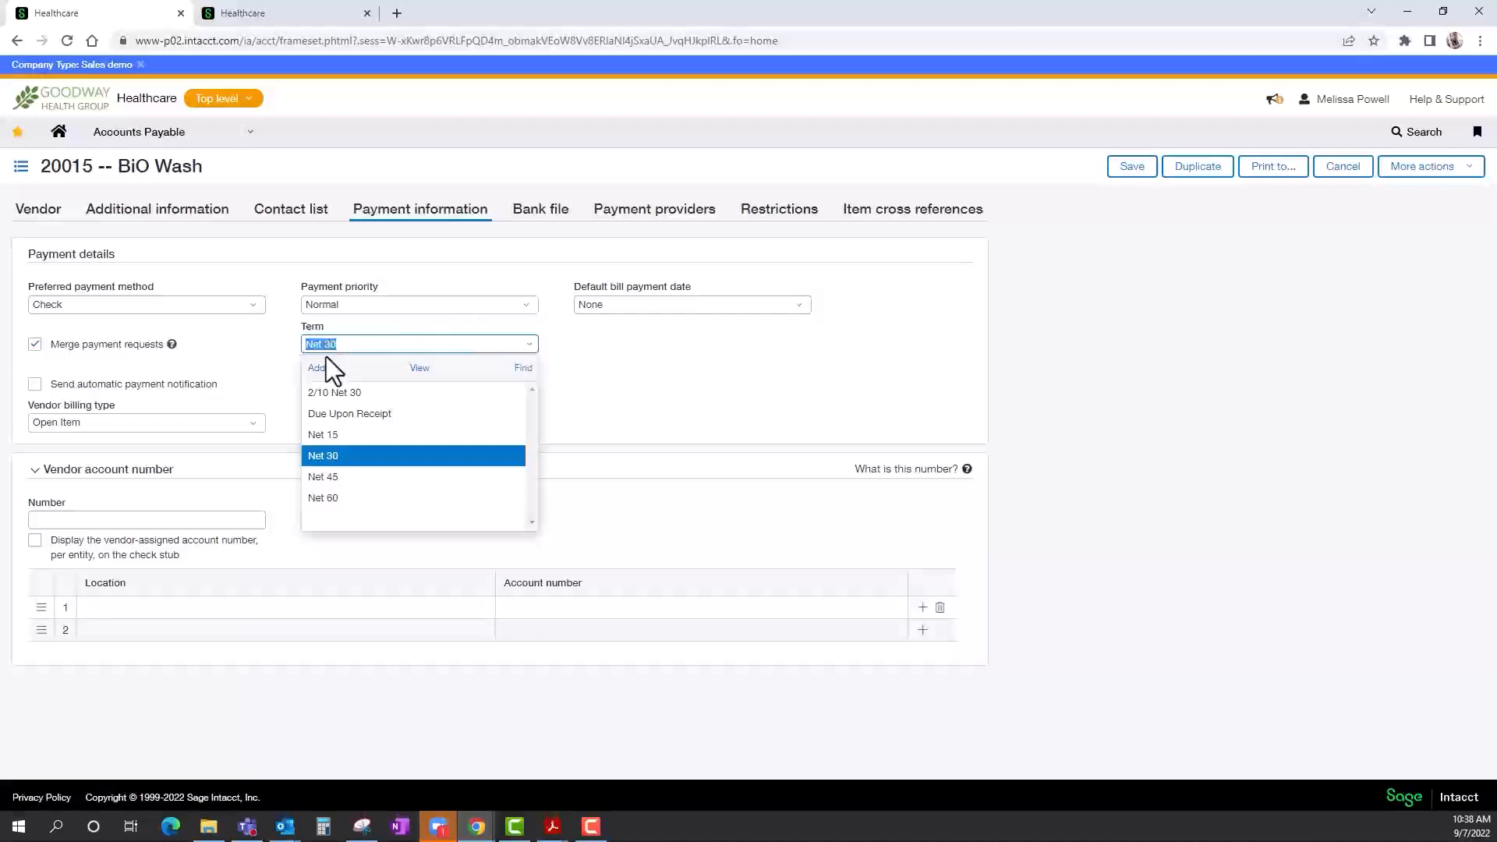
pyautogui.click(623, 378)
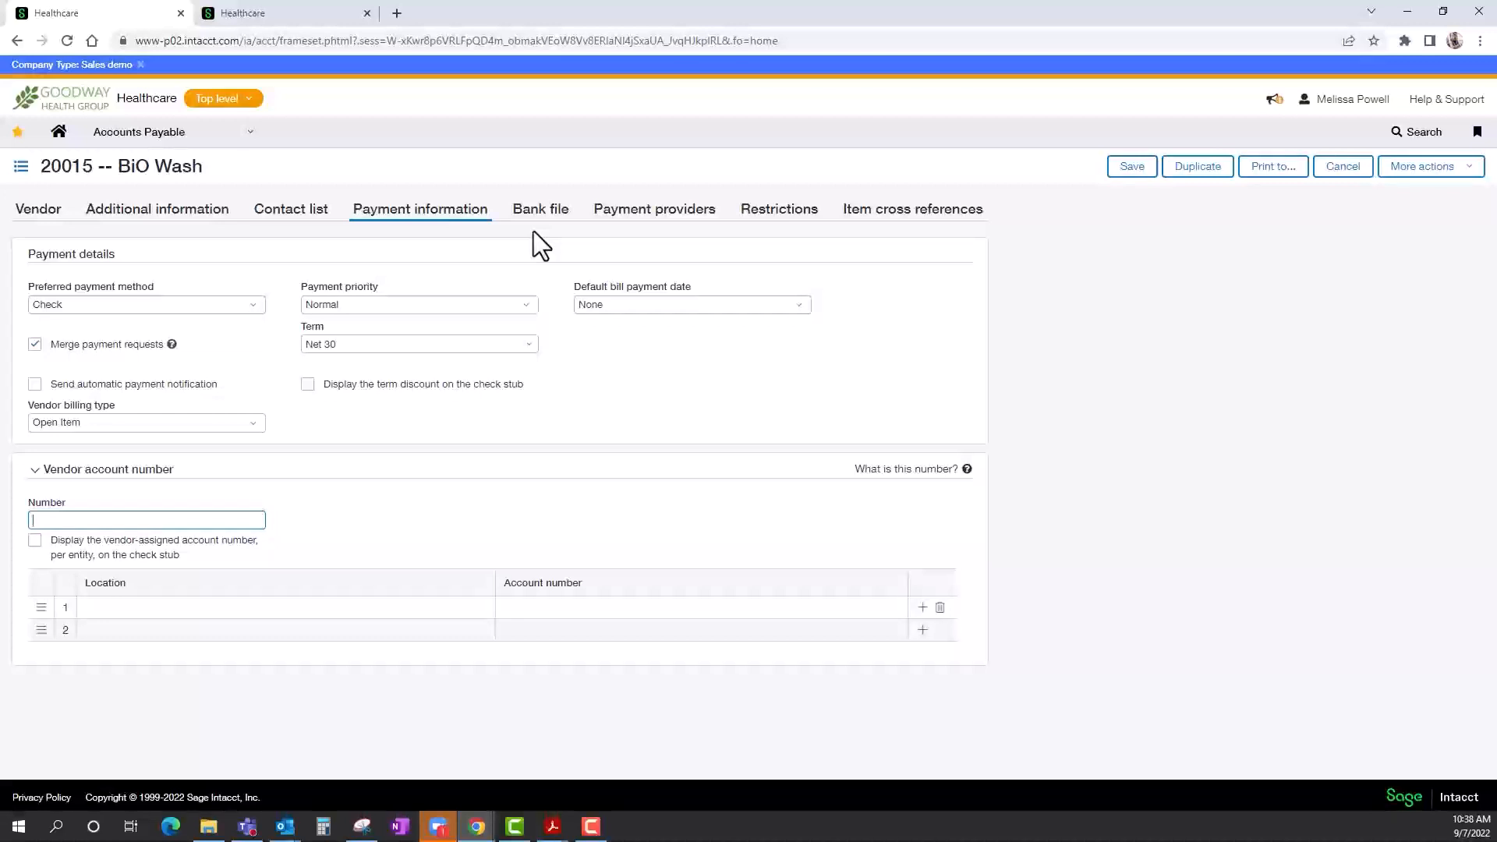
pyautogui.click(1343, 176)
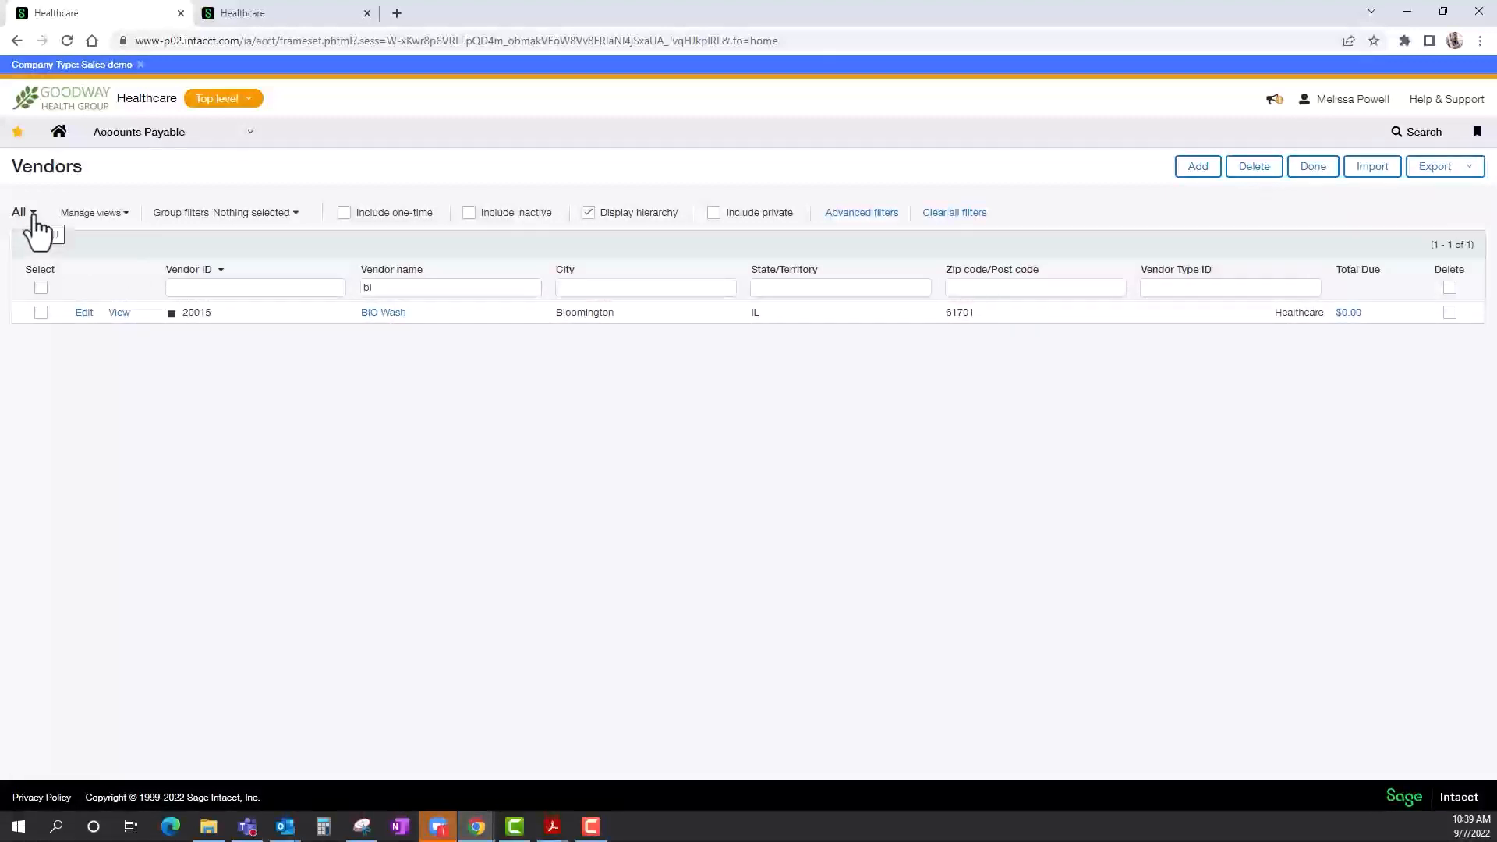
# Clear the vendor name filter so the list covers all vendors.
pyautogui.doubleClick(400, 288)
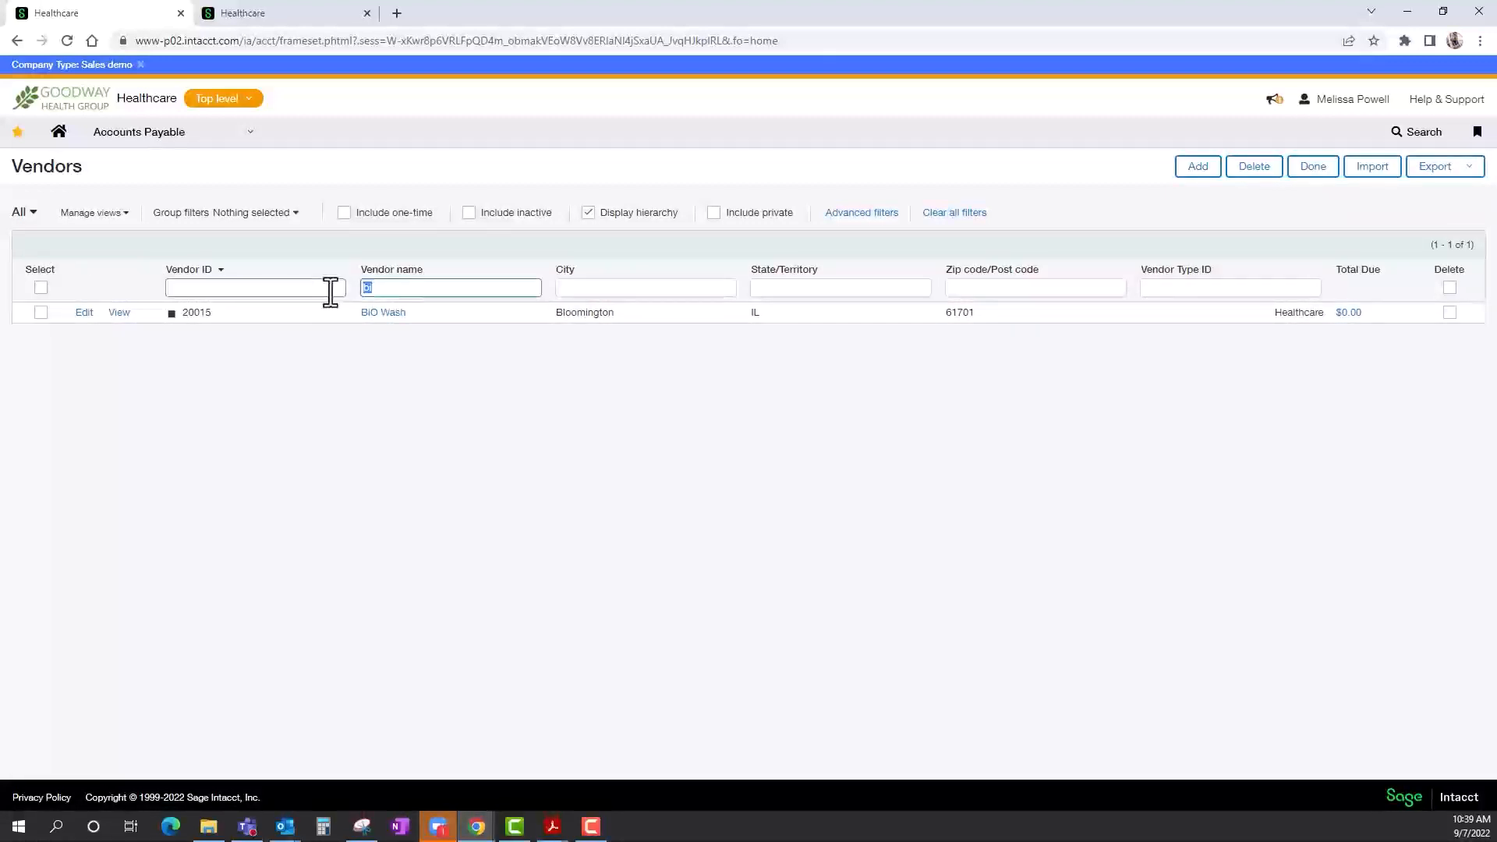
pyautogui.press('BackSpace')
pyautogui.press('Return')
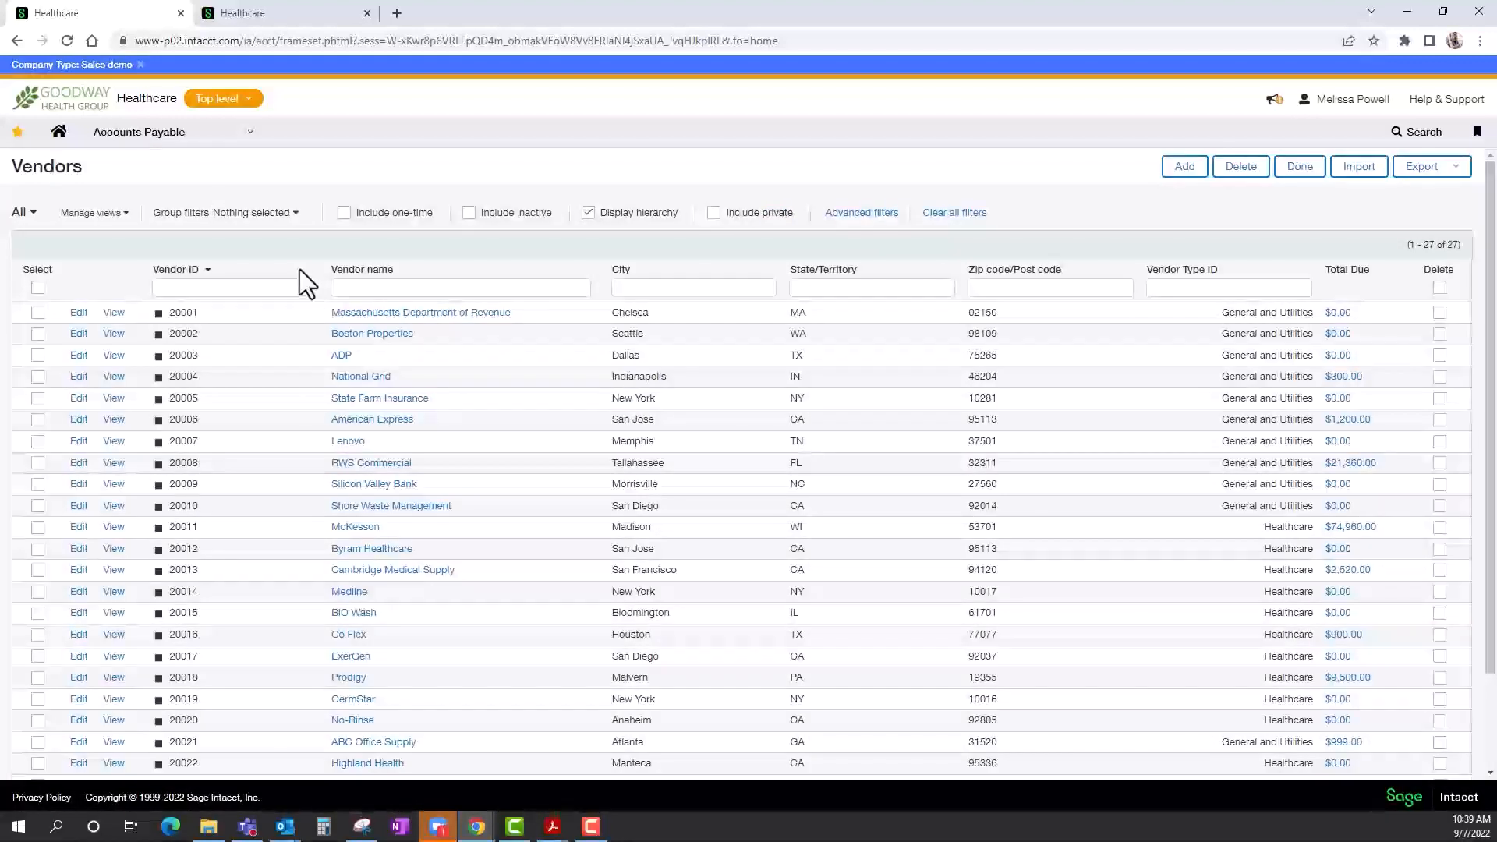
# Examine the vendor list in the 1099 Information Check, AP Manager Vendors and Top Spending Vedors views.
pyautogui.click(31, 213)
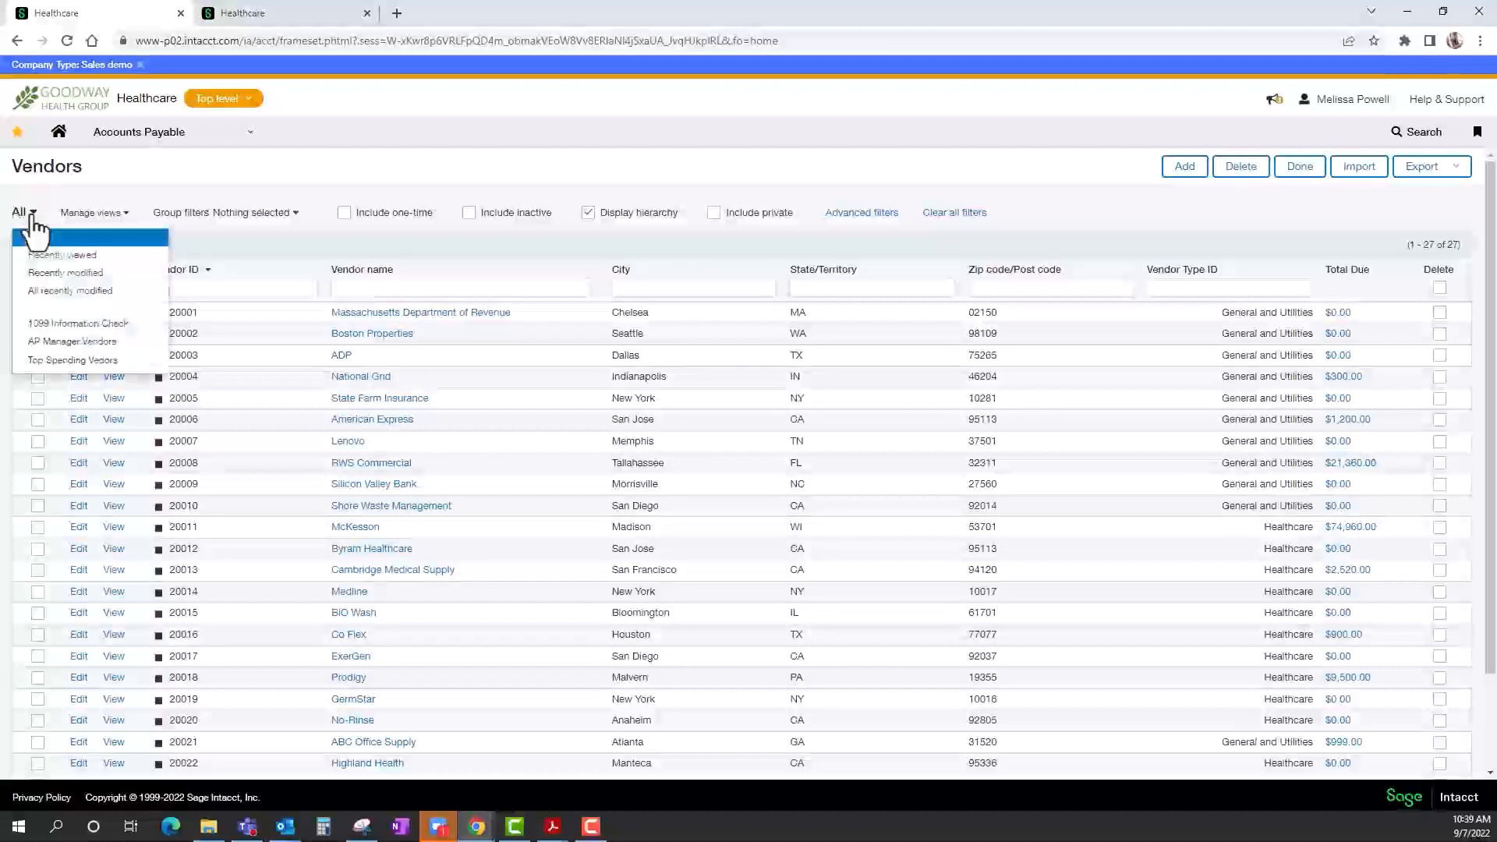
pyautogui.click(58, 326)
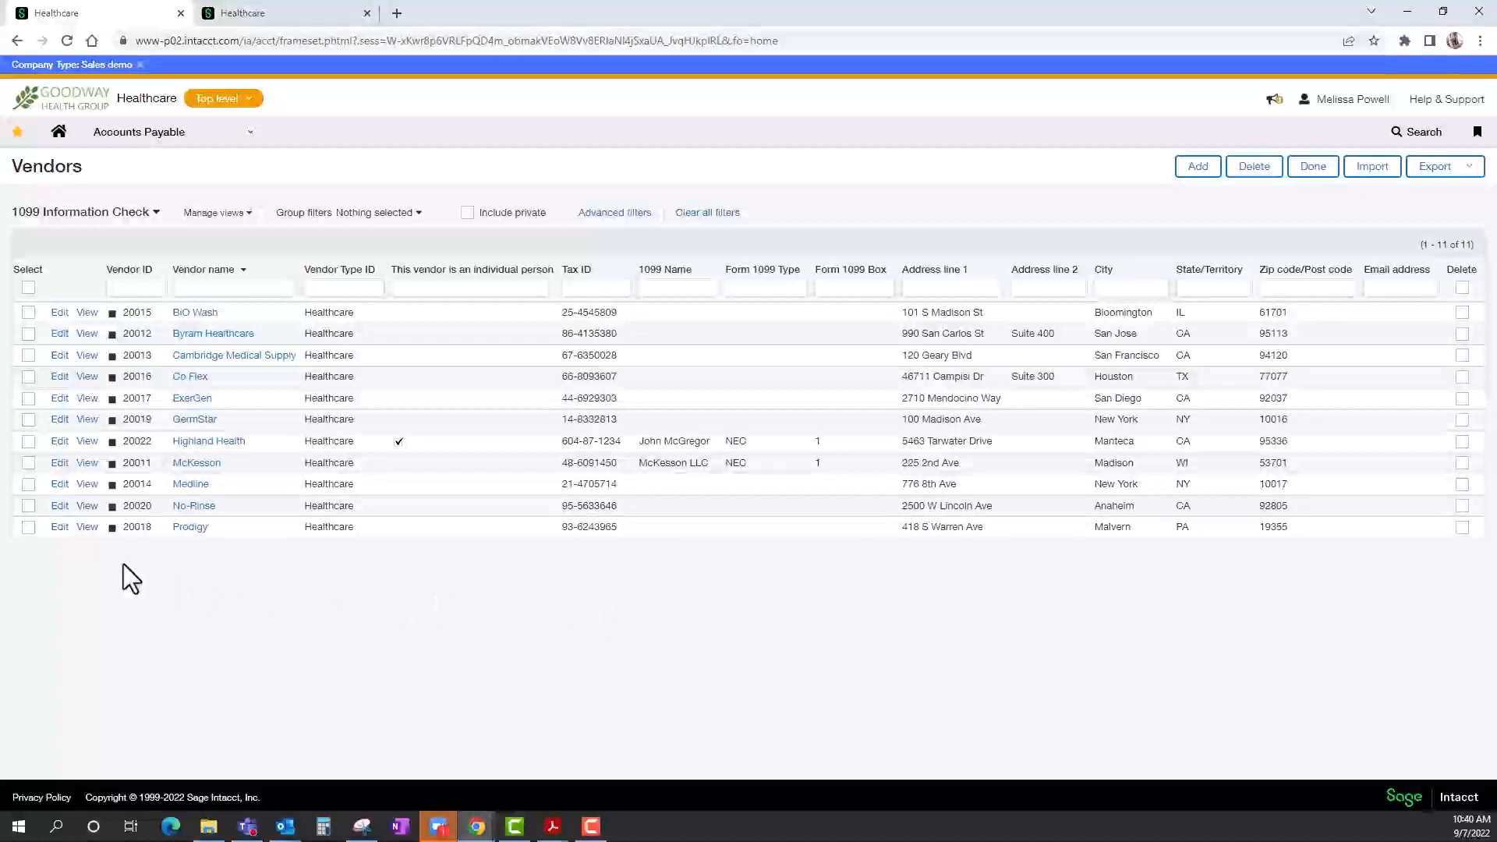
pyautogui.click(148, 222)
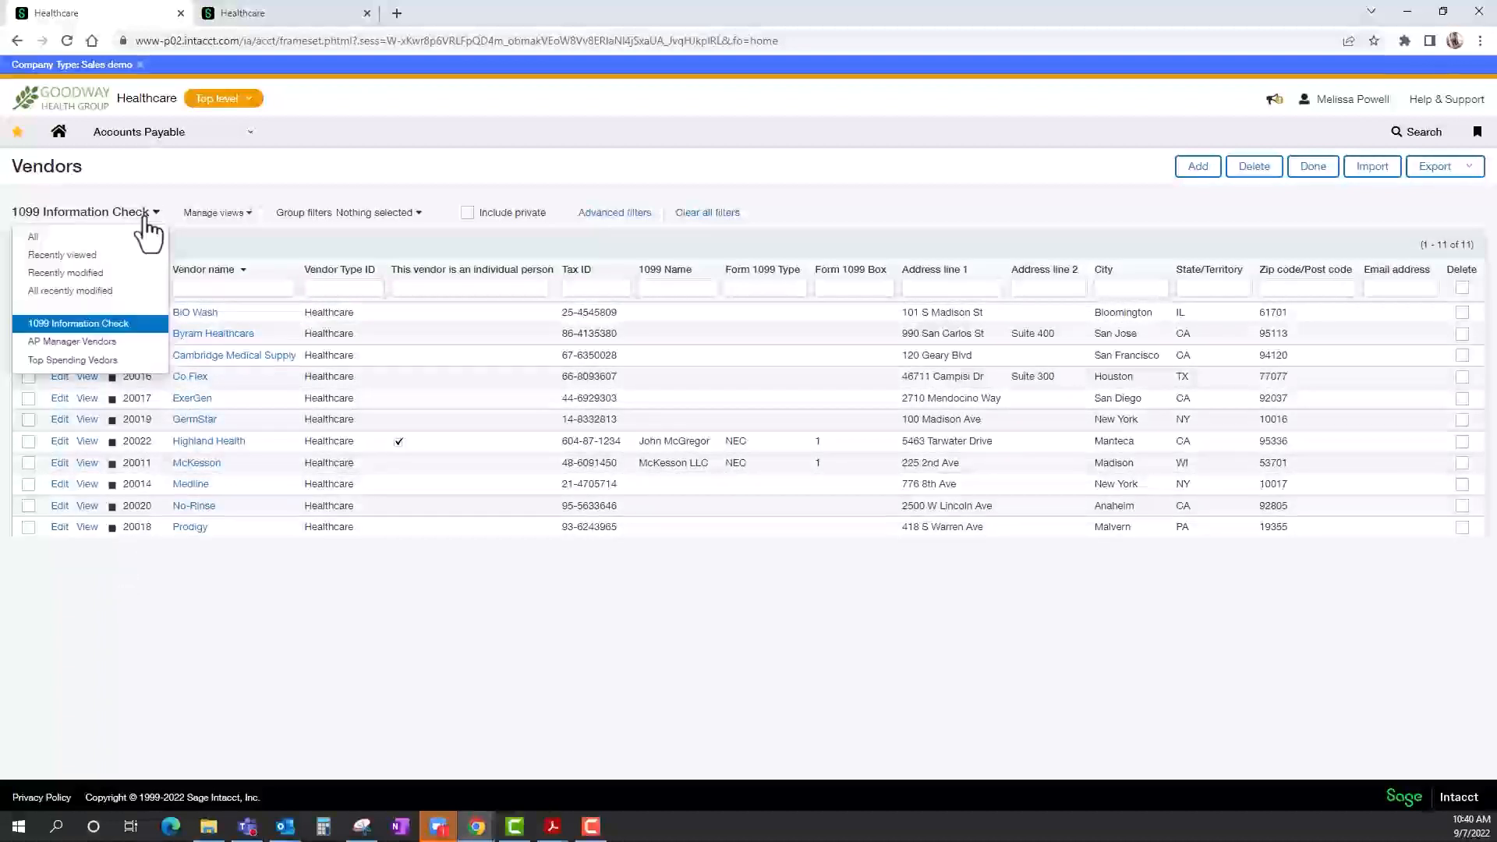
pyautogui.click(90, 343)
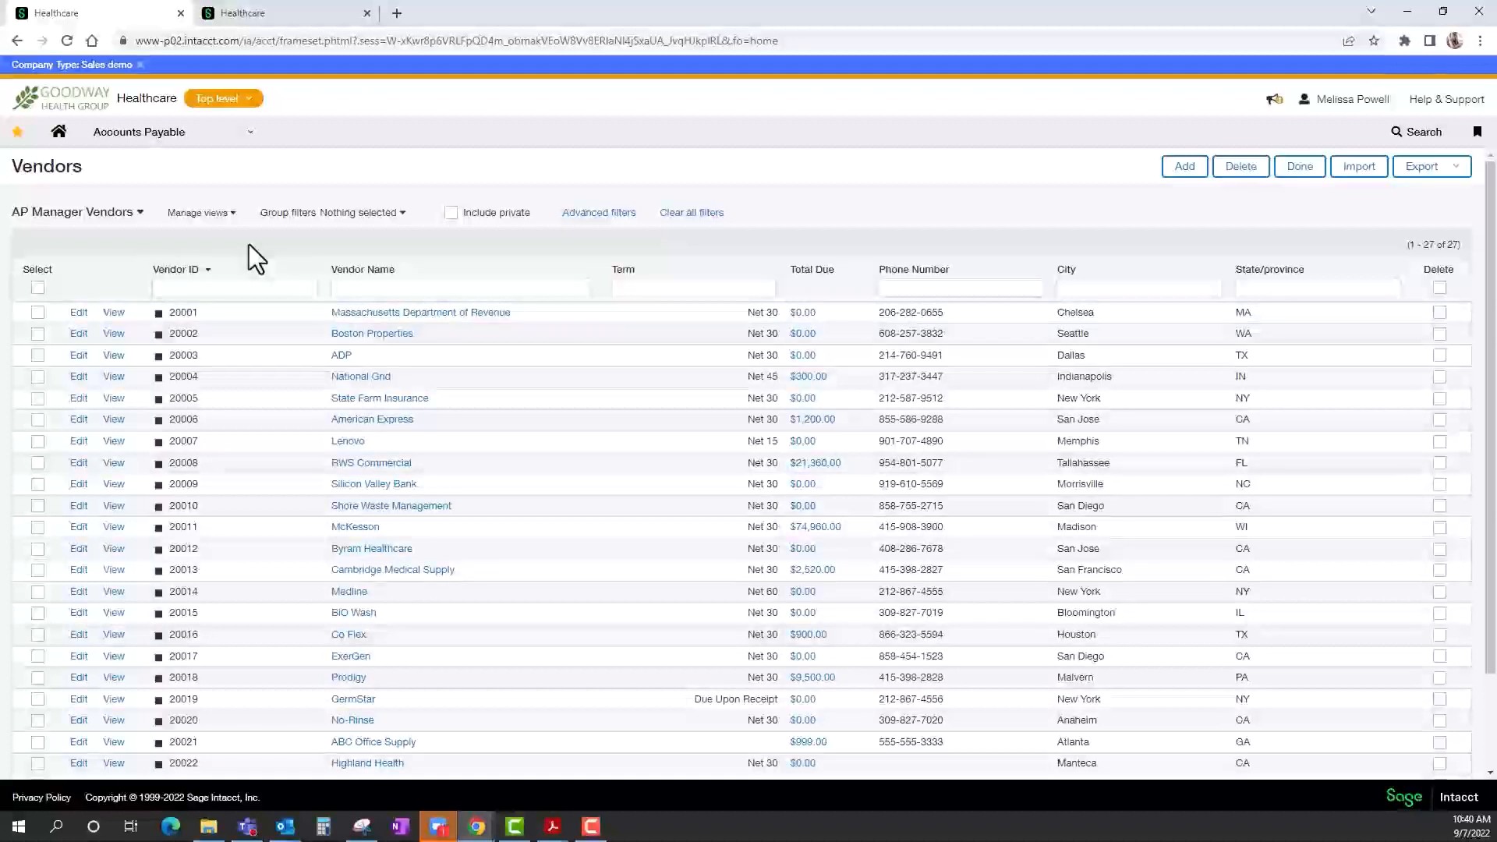
pyautogui.click(138, 215)
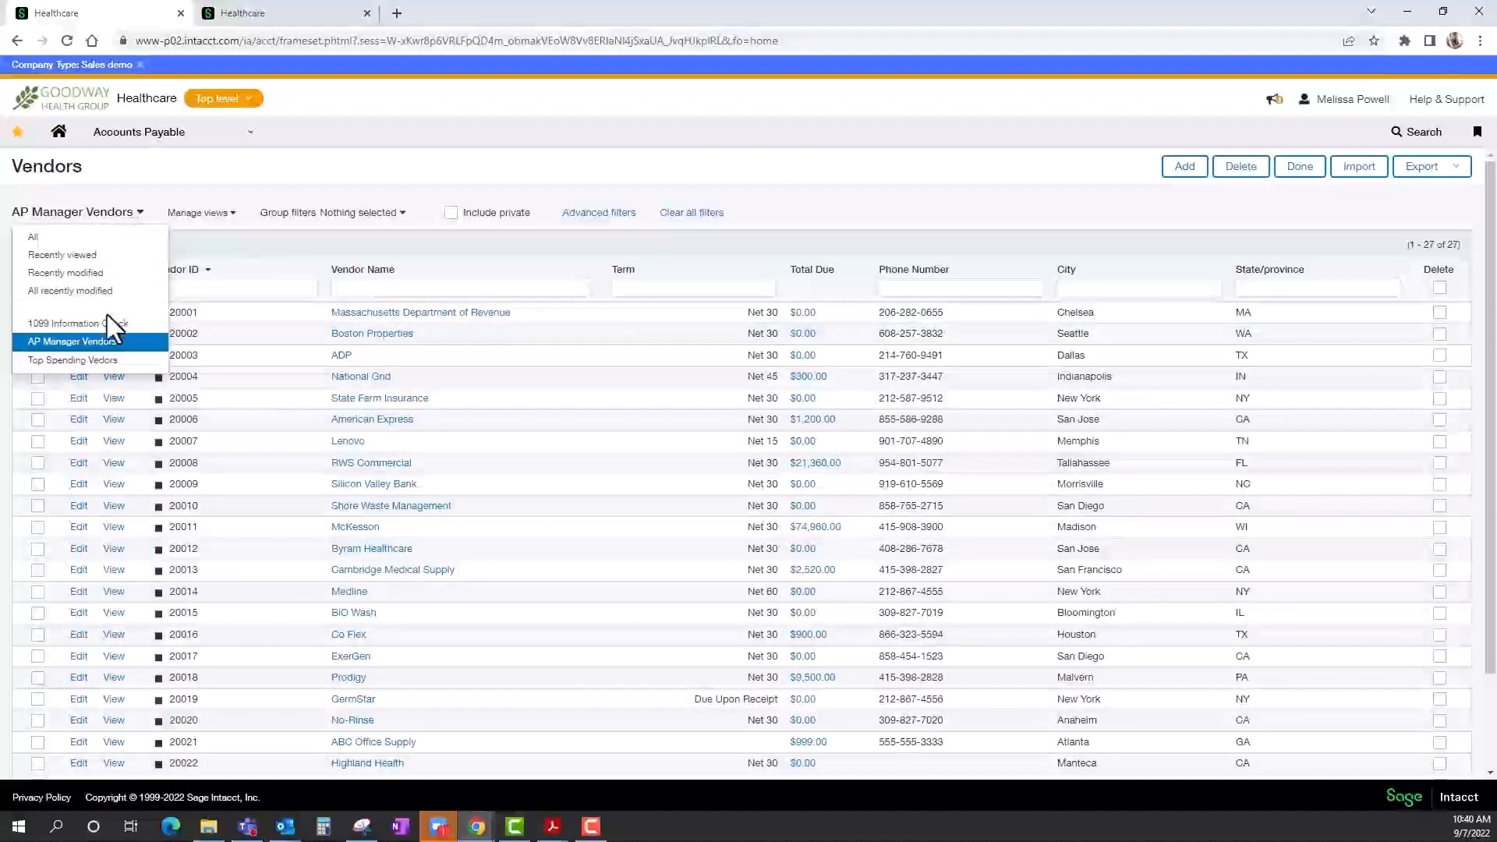
pyautogui.click(92, 361)
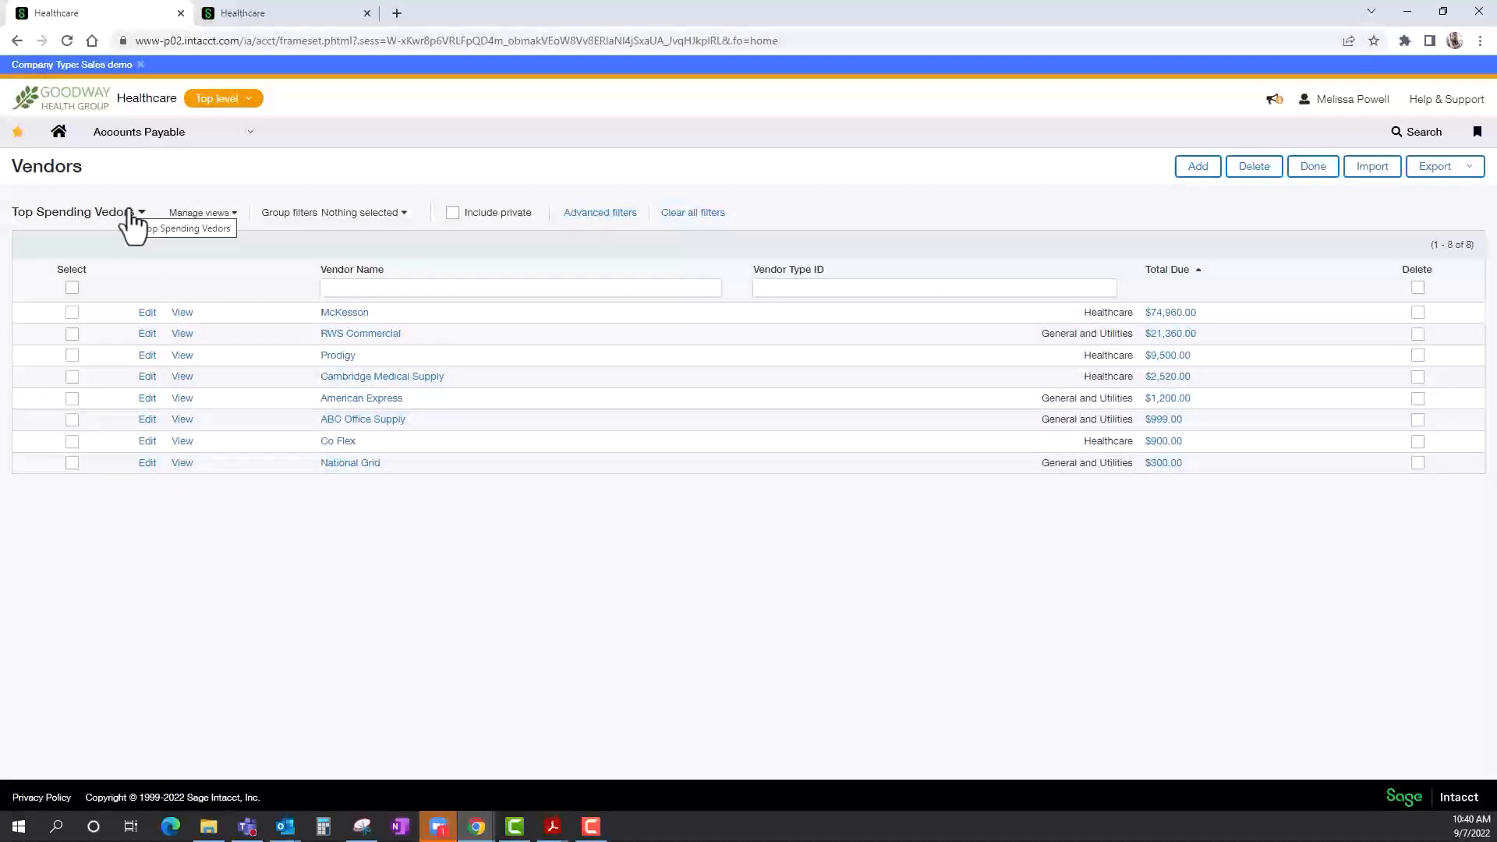
# Open the Accounts Payable bills list and start a new bill.
pyautogui.click(161, 145)
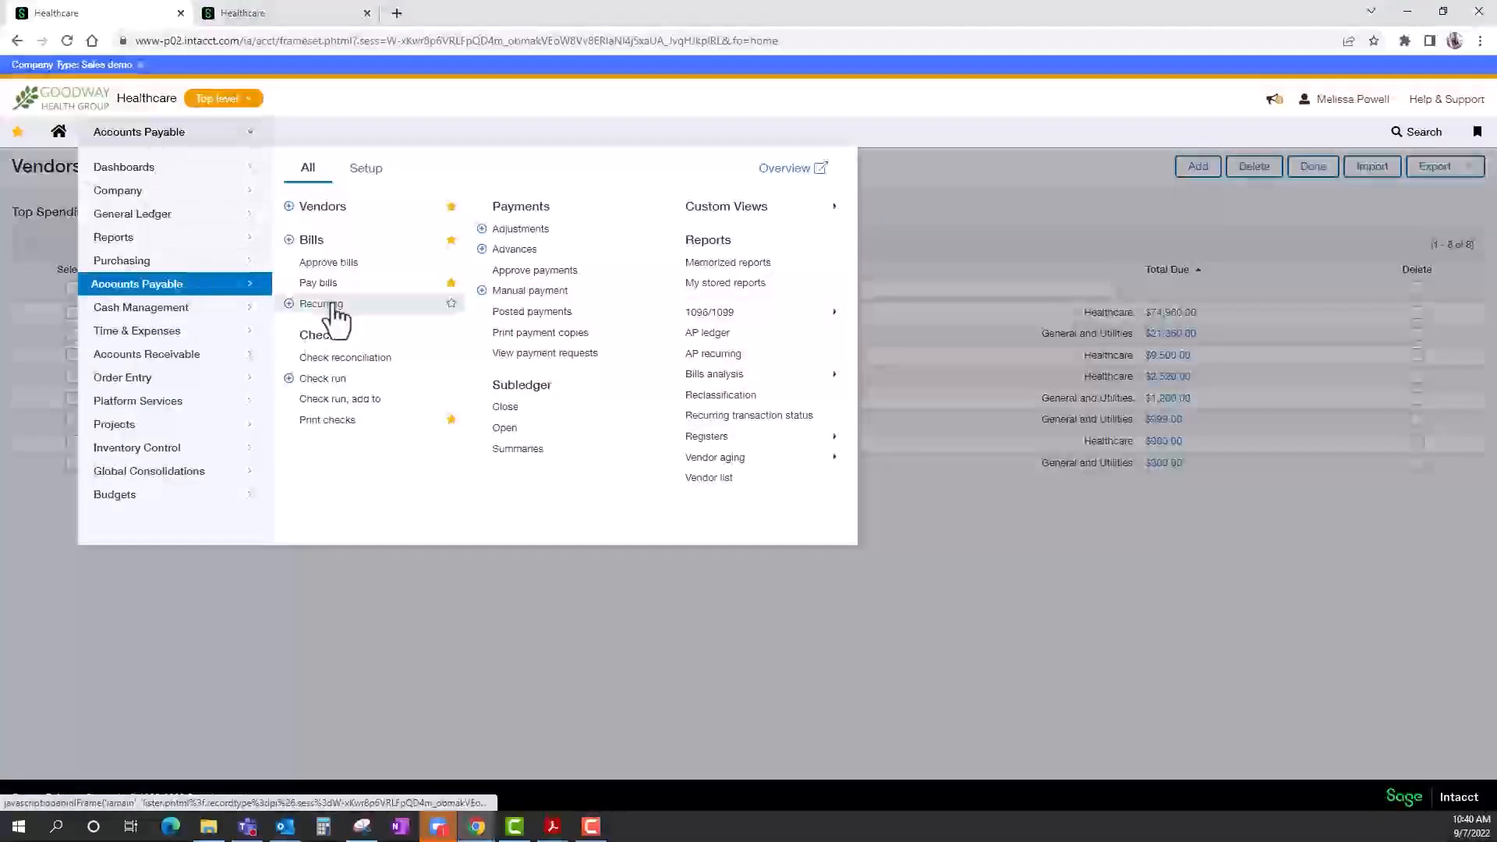
pyautogui.click(319, 245)
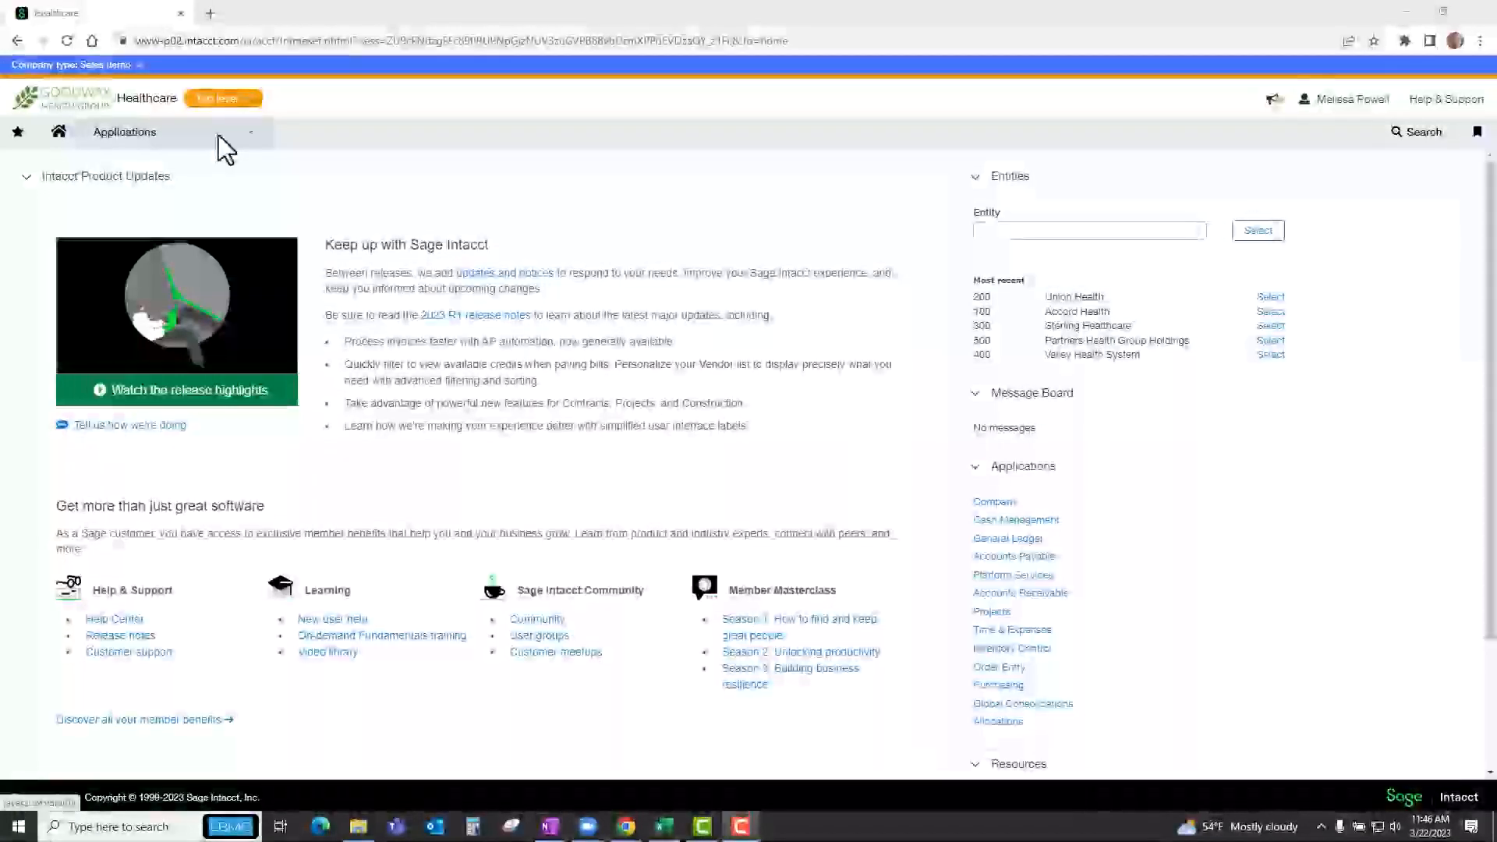
pyautogui.click(194, 139)
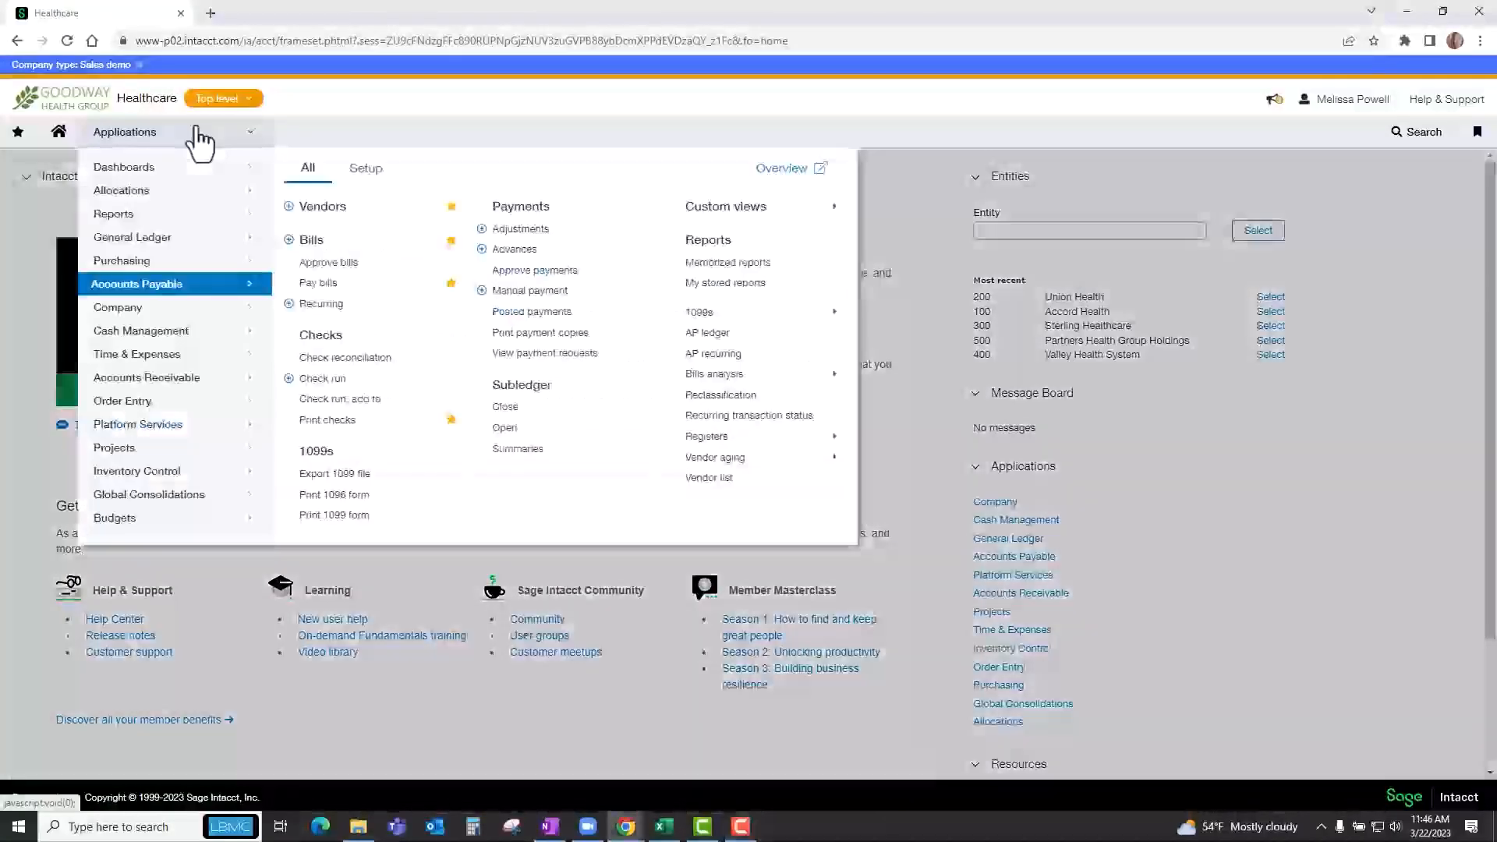
pyautogui.click(310, 243)
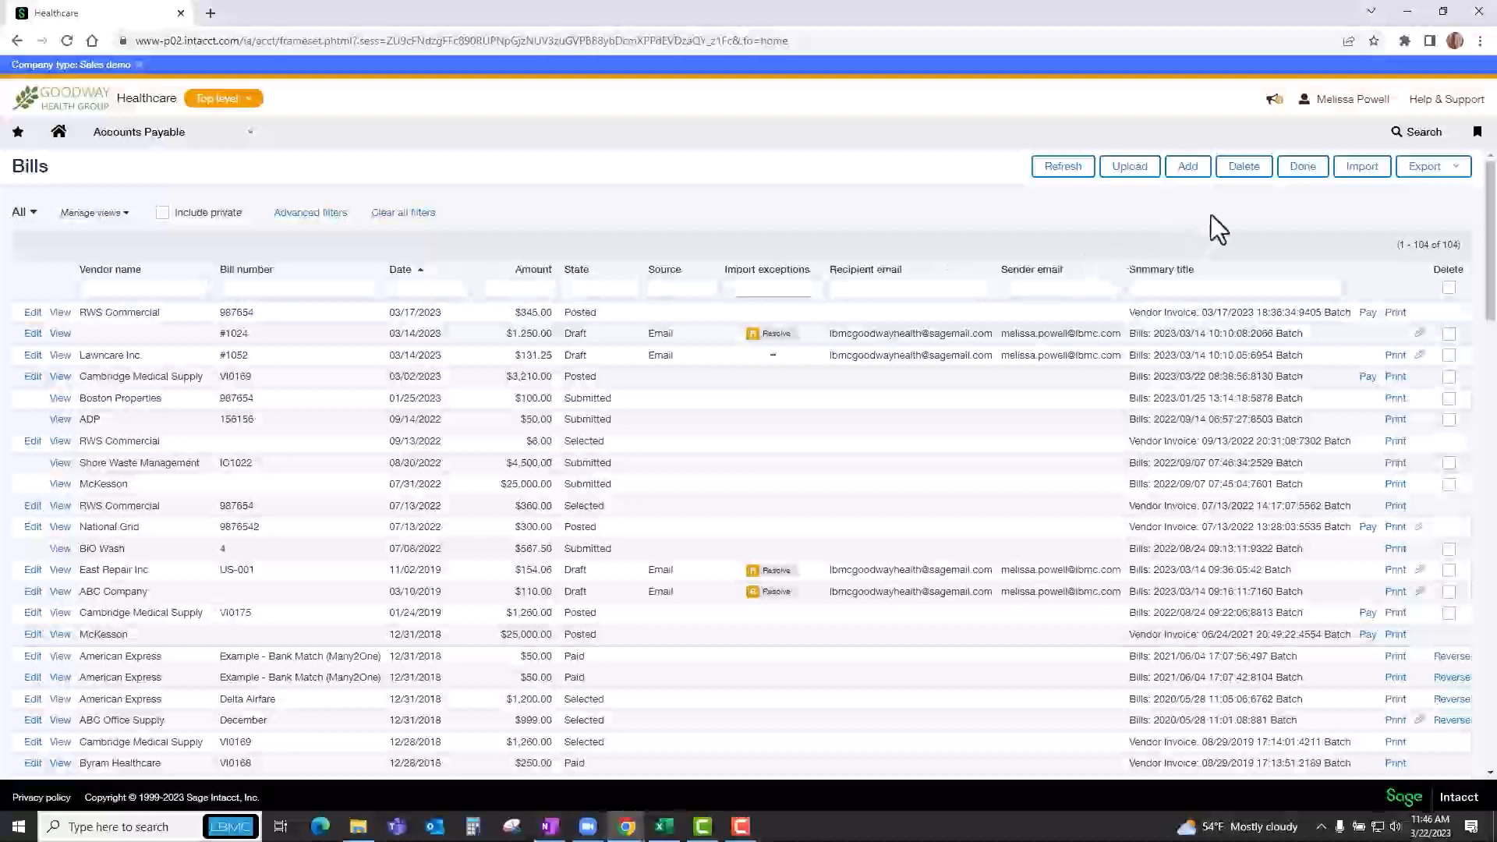
pyautogui.click(1187, 172)
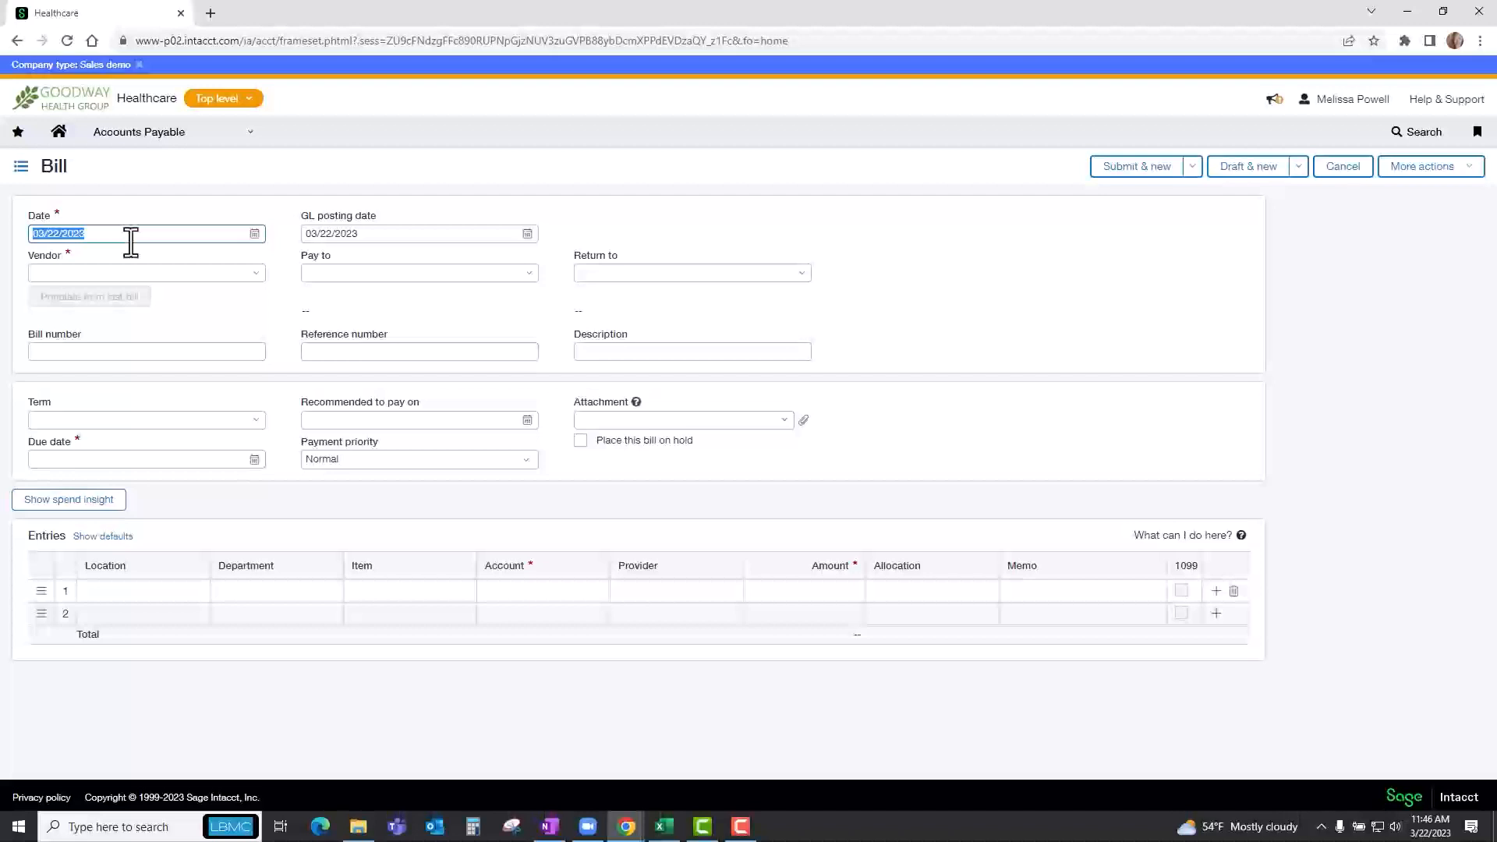
# Set the bill date to 03/05/2023 and accept the same date for GL posting.
pyautogui.write('3')
pyautogui.write('/05')
pyautogui.write('/2023')
pyautogui.press('Tab')
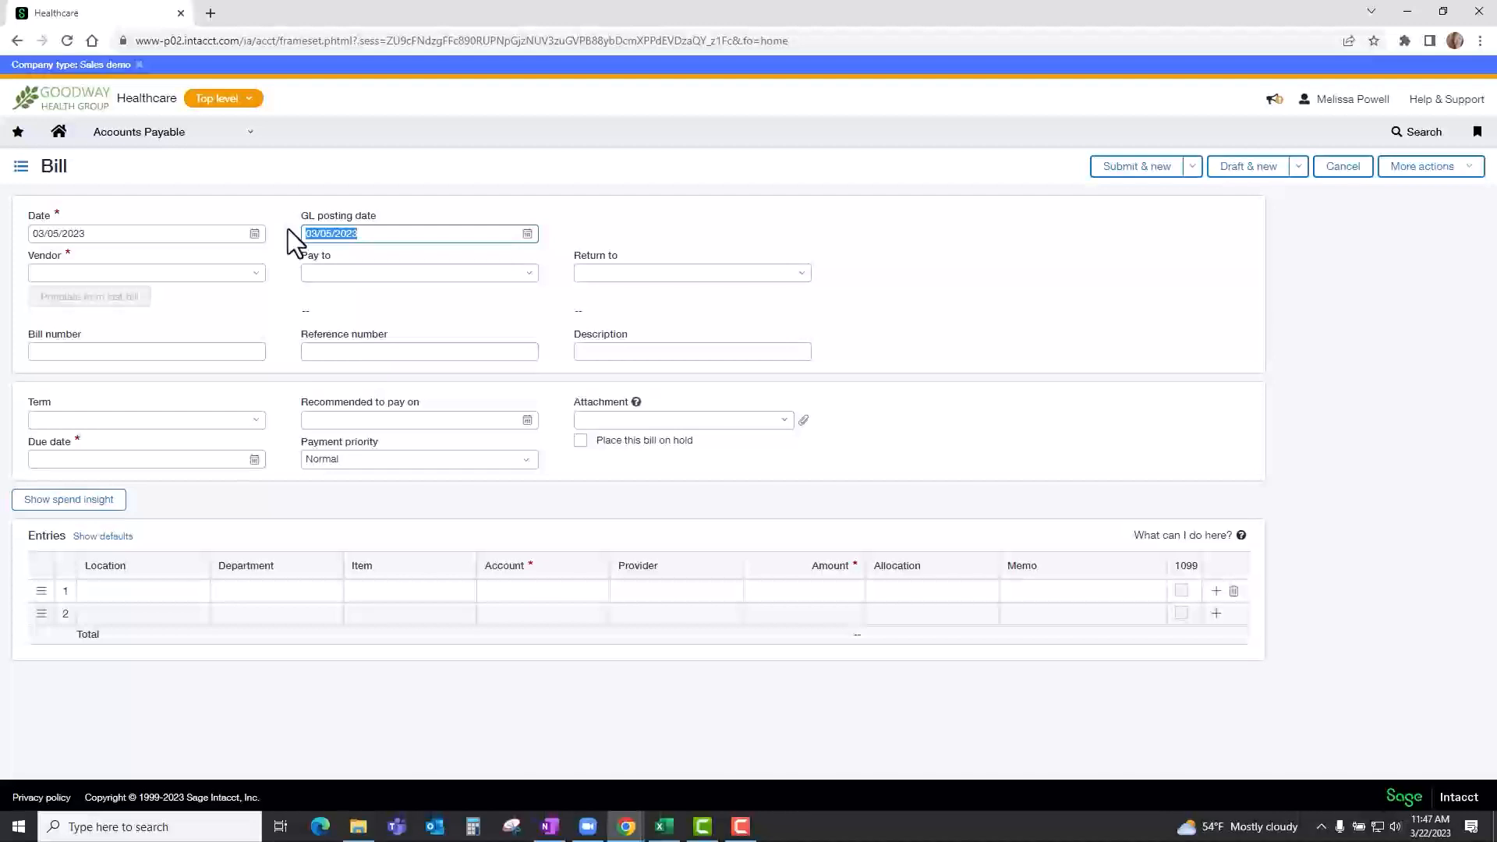
pyautogui.press('Tab')
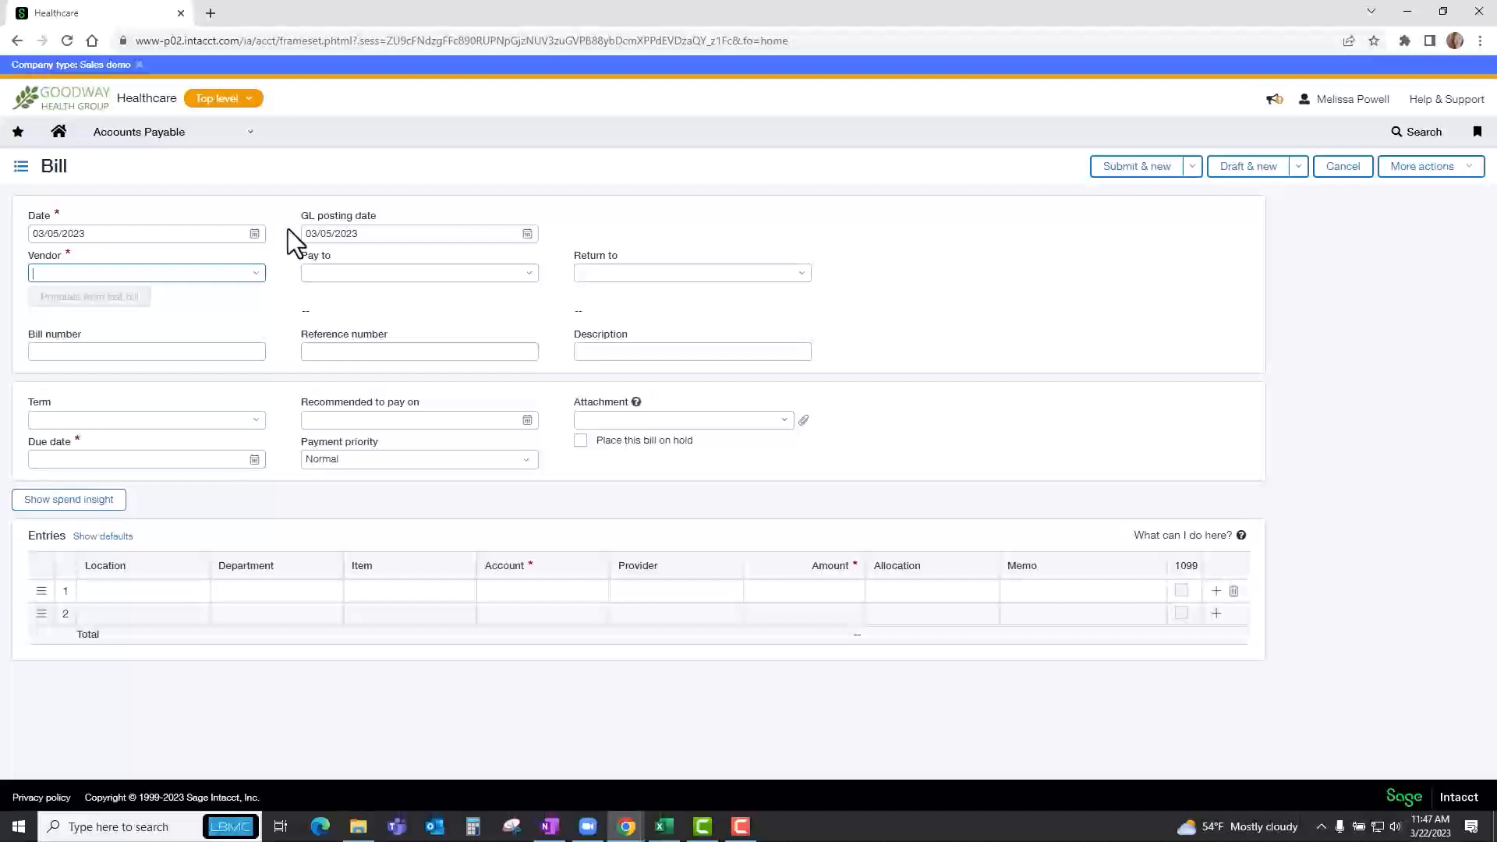
pyautogui.write('j')
pyautogui.press('BackSpace')
pyautogui.write('k')
pyautogui.write('a')
pyautogui.press('BackSpace')
pyautogui.press('BackSpace')
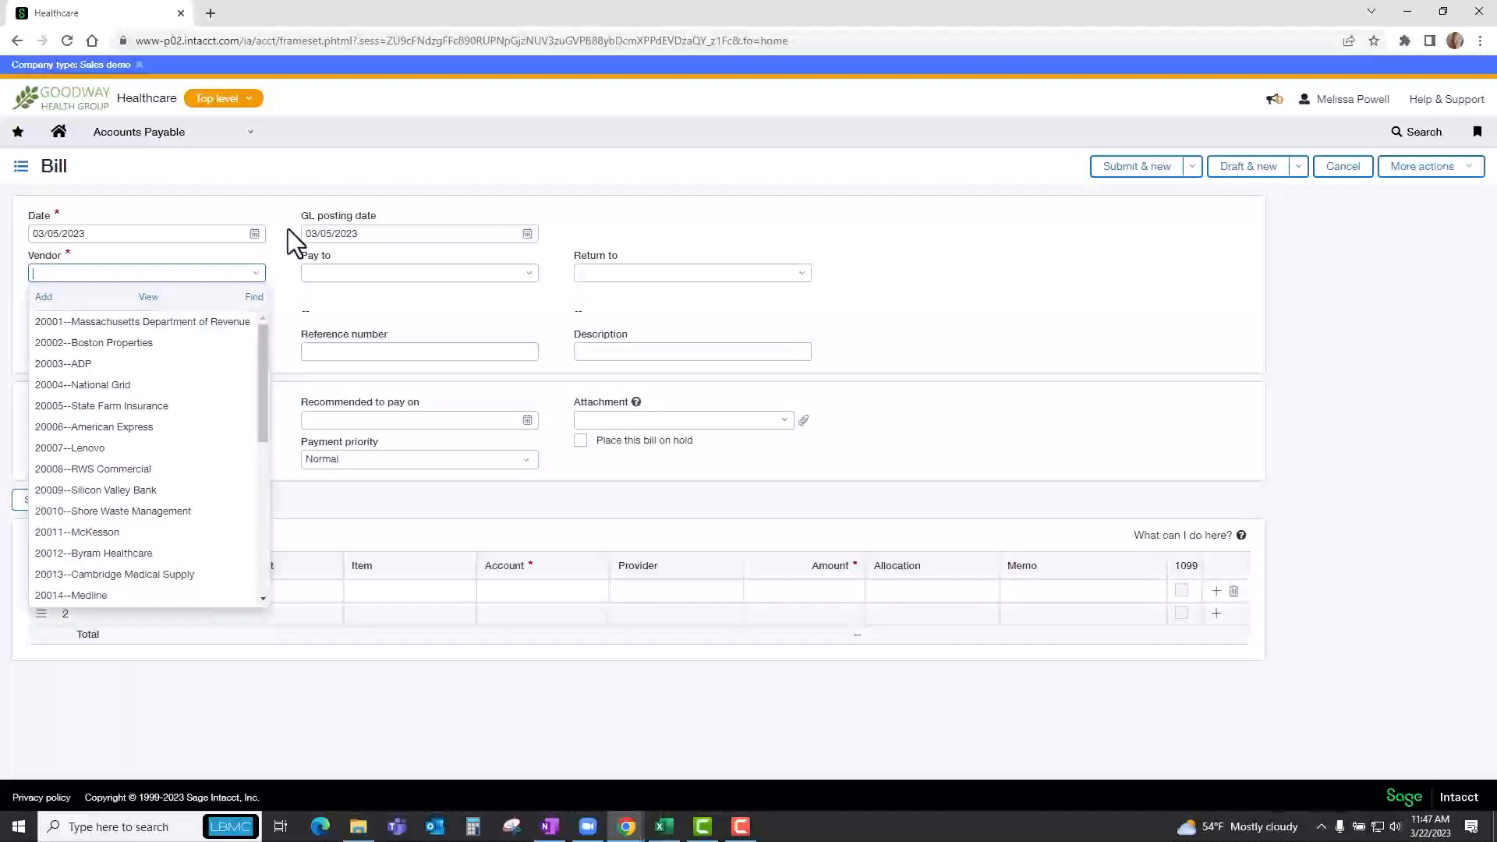
pyautogui.write('mass')
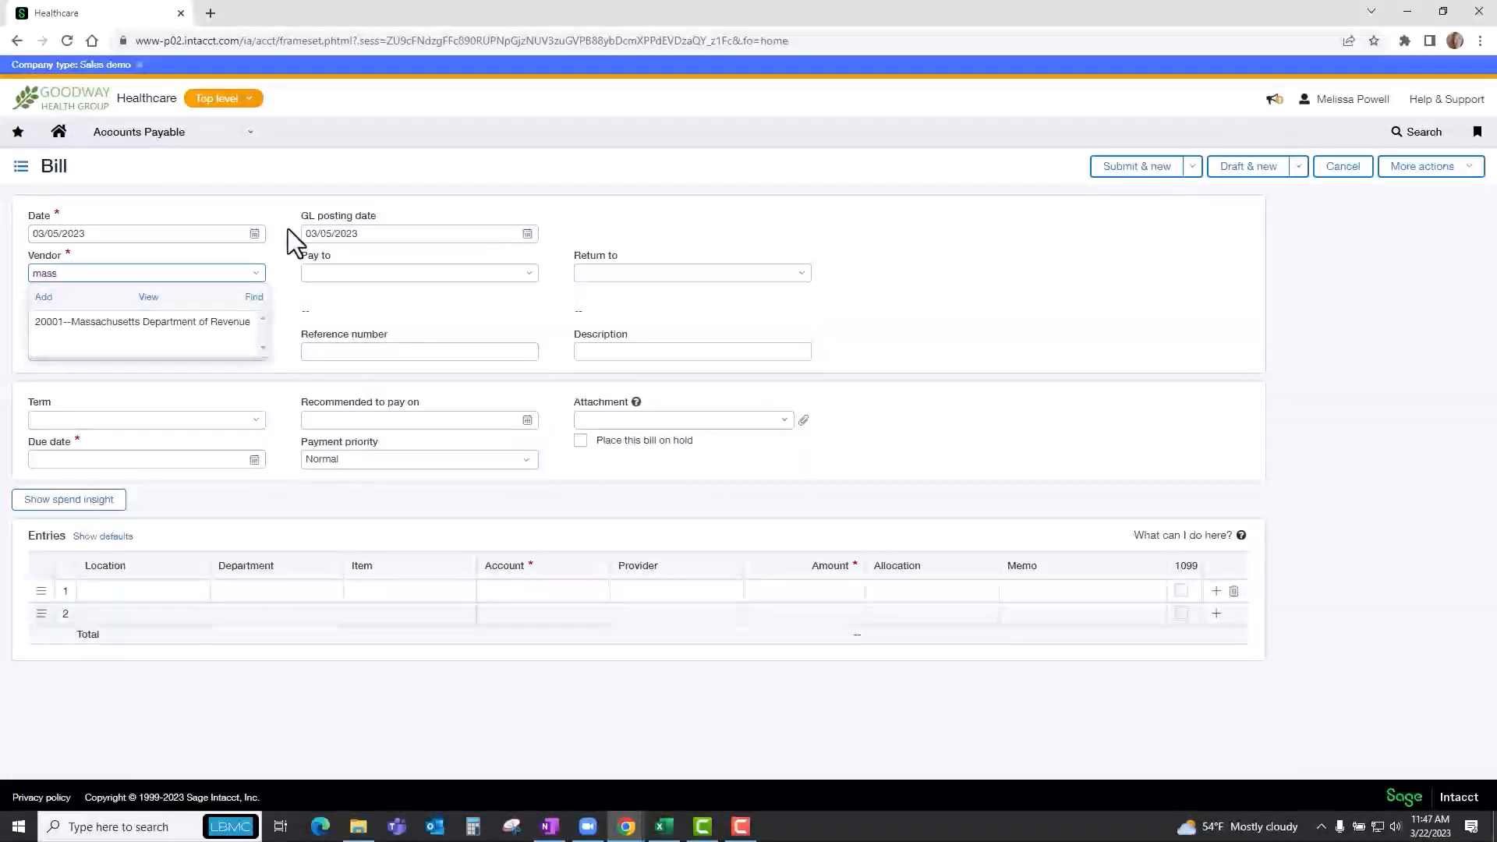
pyautogui.press('BackSpace')
pyautogui.press('BackSpace')
pyautogui.press('BackSpace')
pyautogui.press('BackSpace')
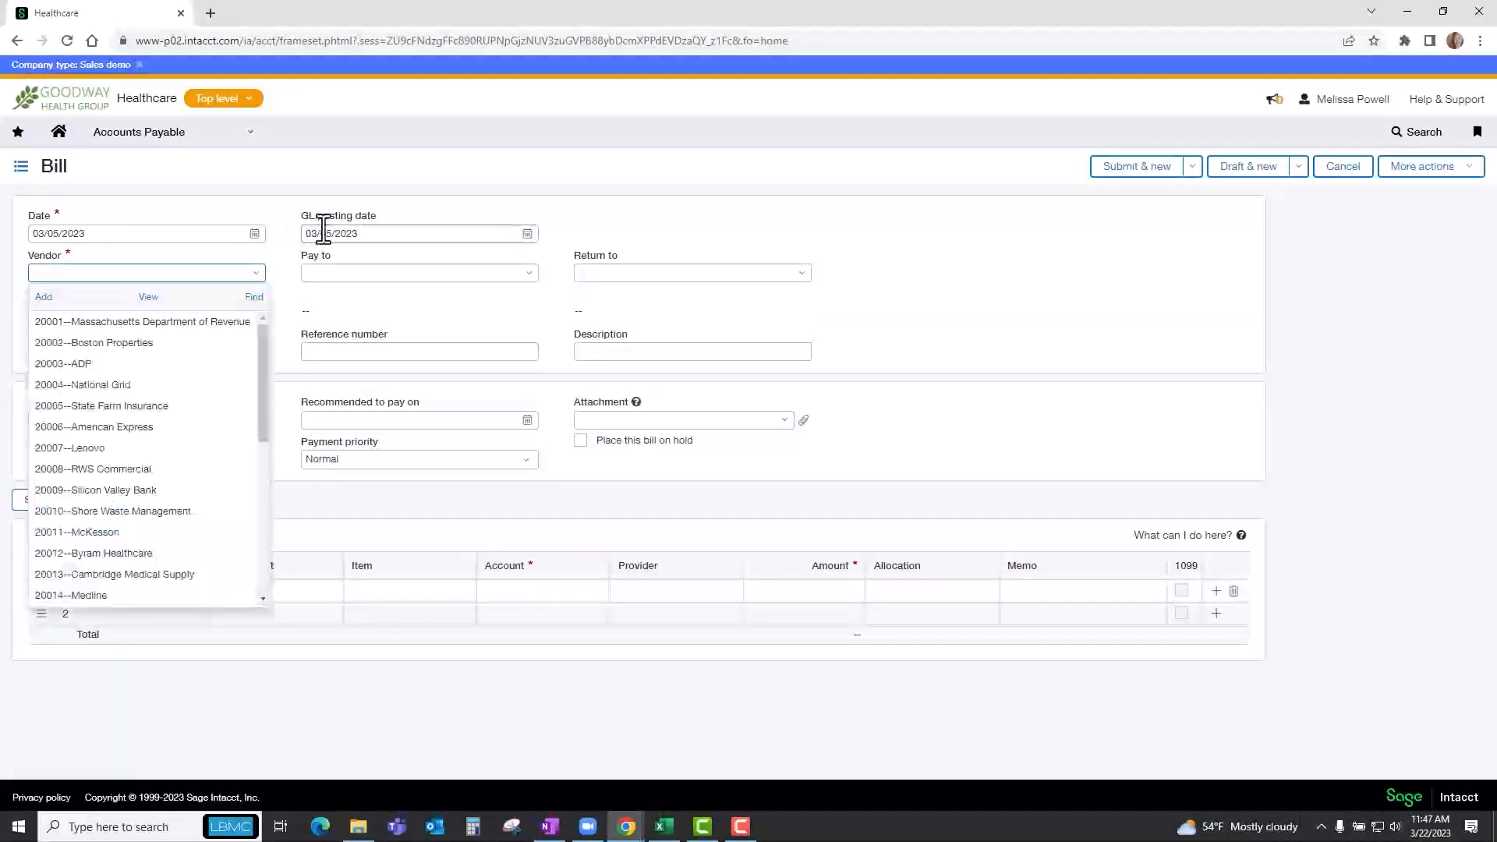
pyautogui.moveTo(265, 346)
pyautogui.mouseDown()
pyautogui.moveTo(264, 433)
pyautogui.moveTo(267, 334)
pyautogui.mouseUp()
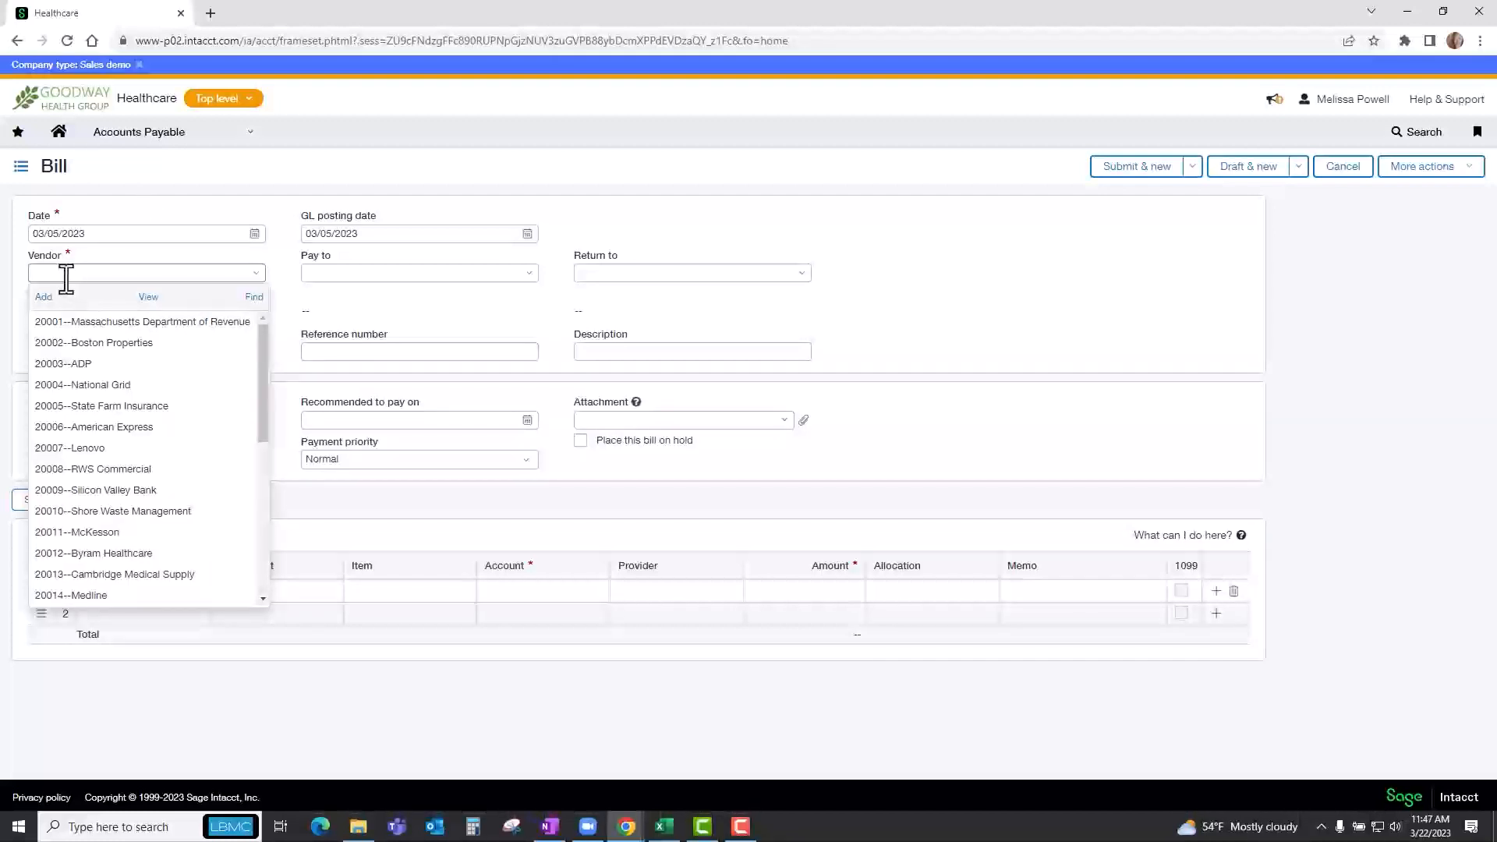
# Select 20002--Boston Properties as the bill's vendor and choose a different pay-to contact from the available contacts.
pyautogui.write('bos')
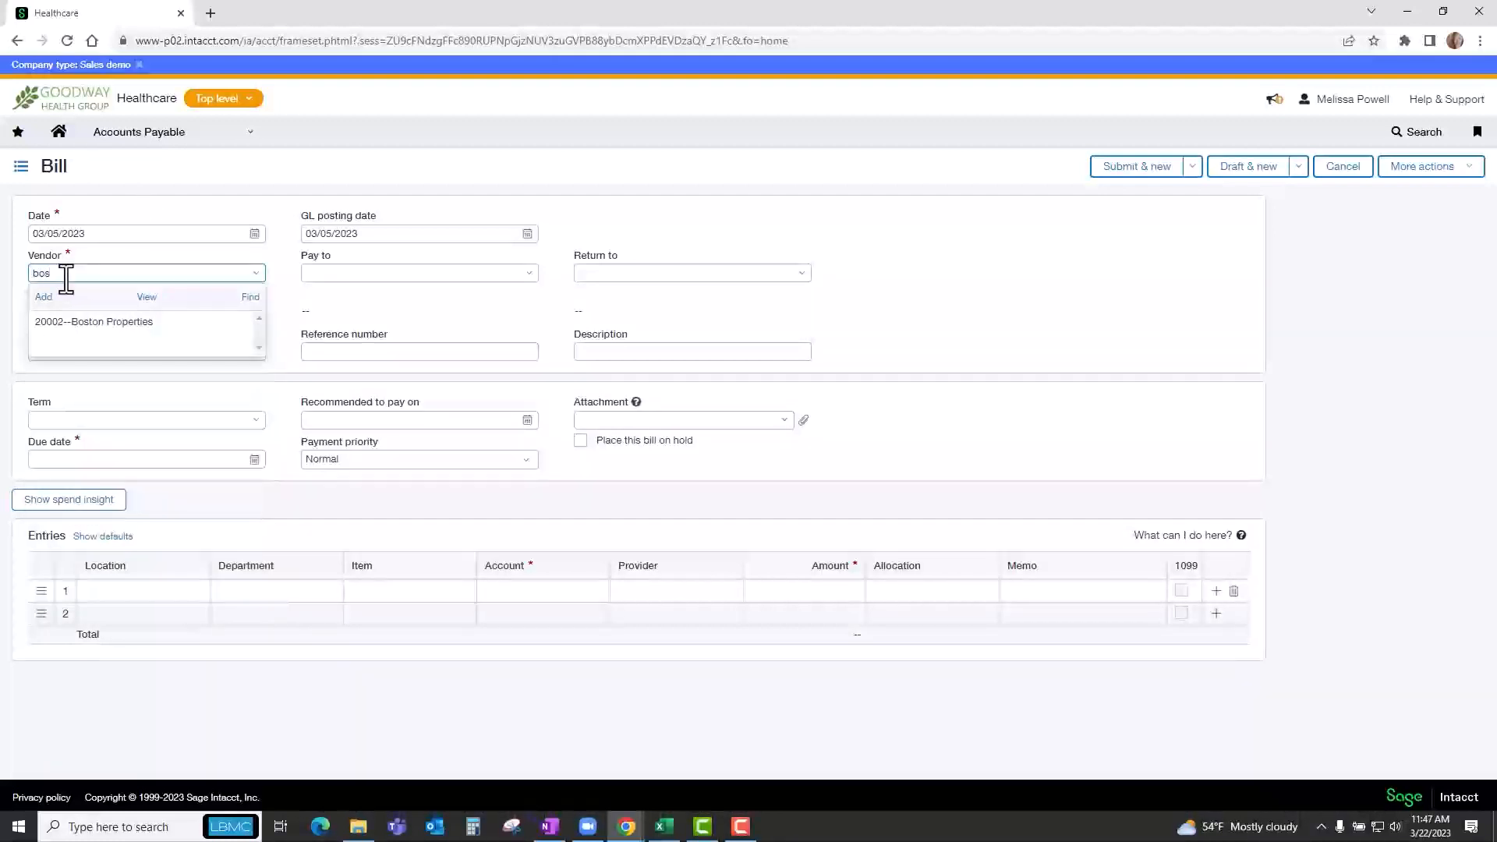
pyautogui.press('Down')
pyautogui.press('Tab')
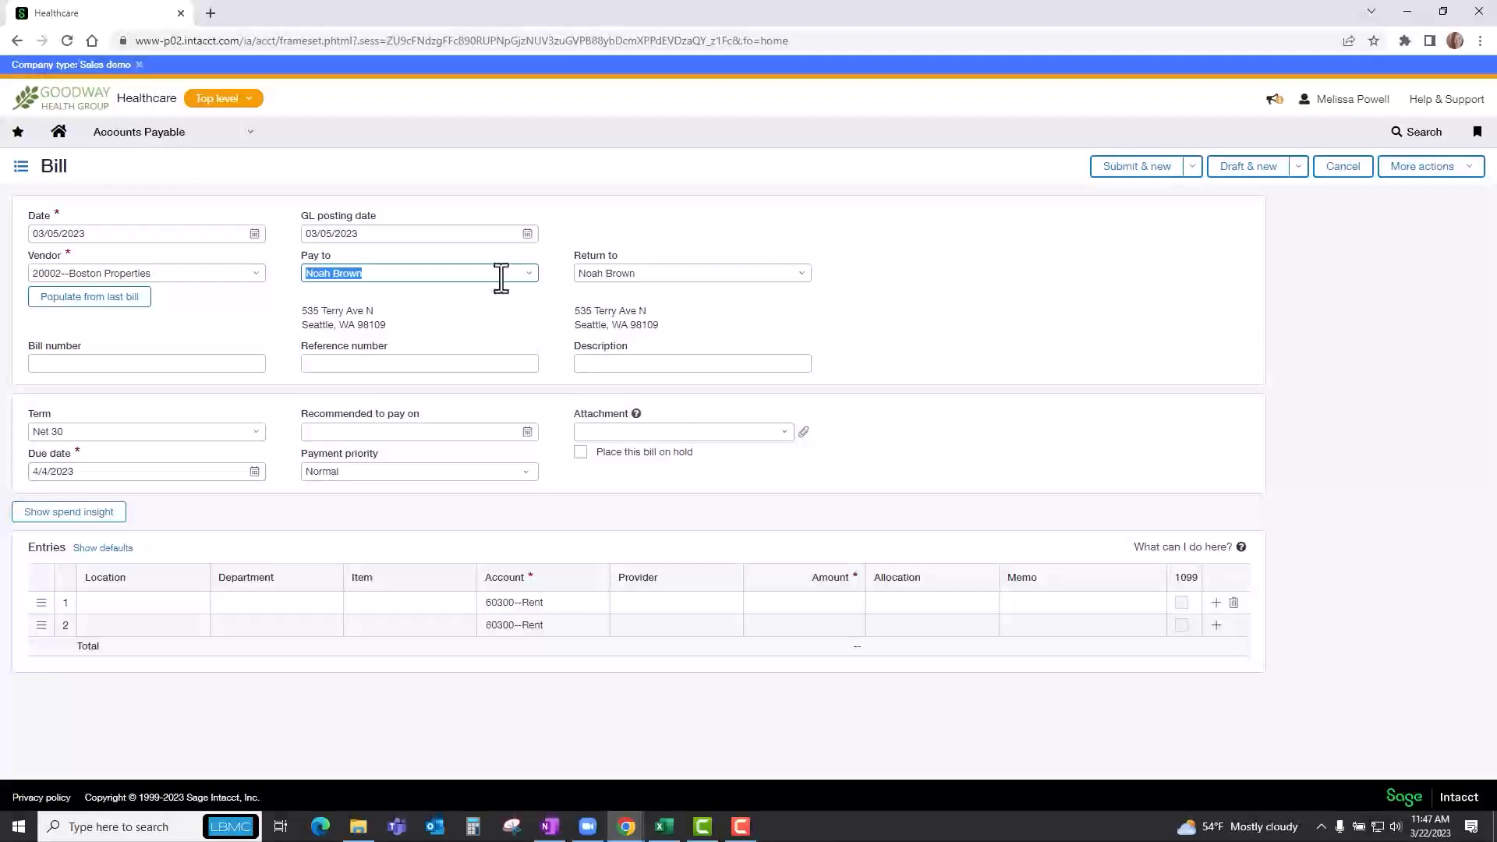
pyautogui.click(531, 281)
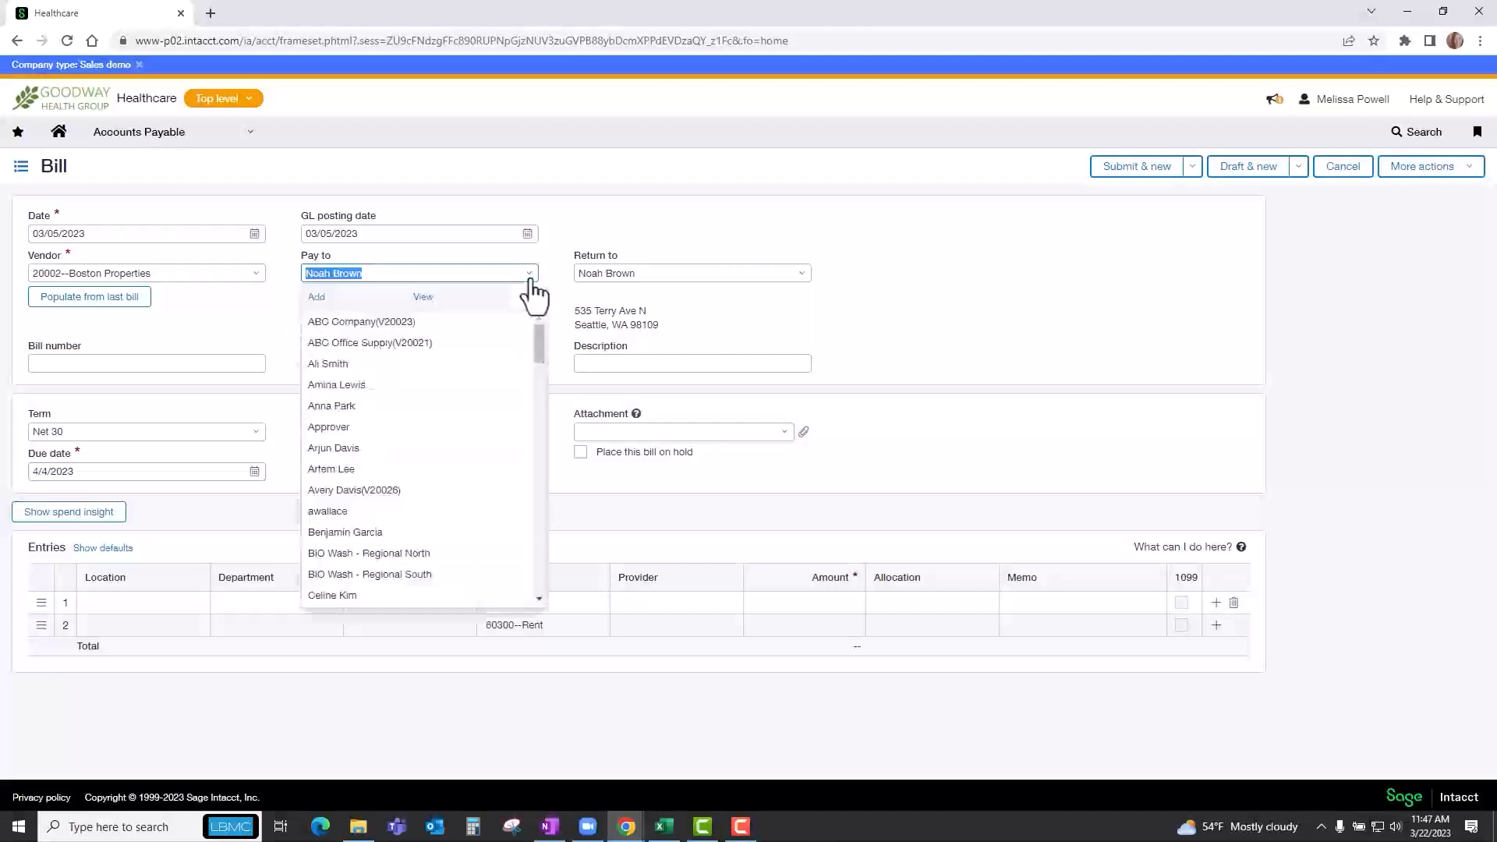
pyautogui.click(367, 385)
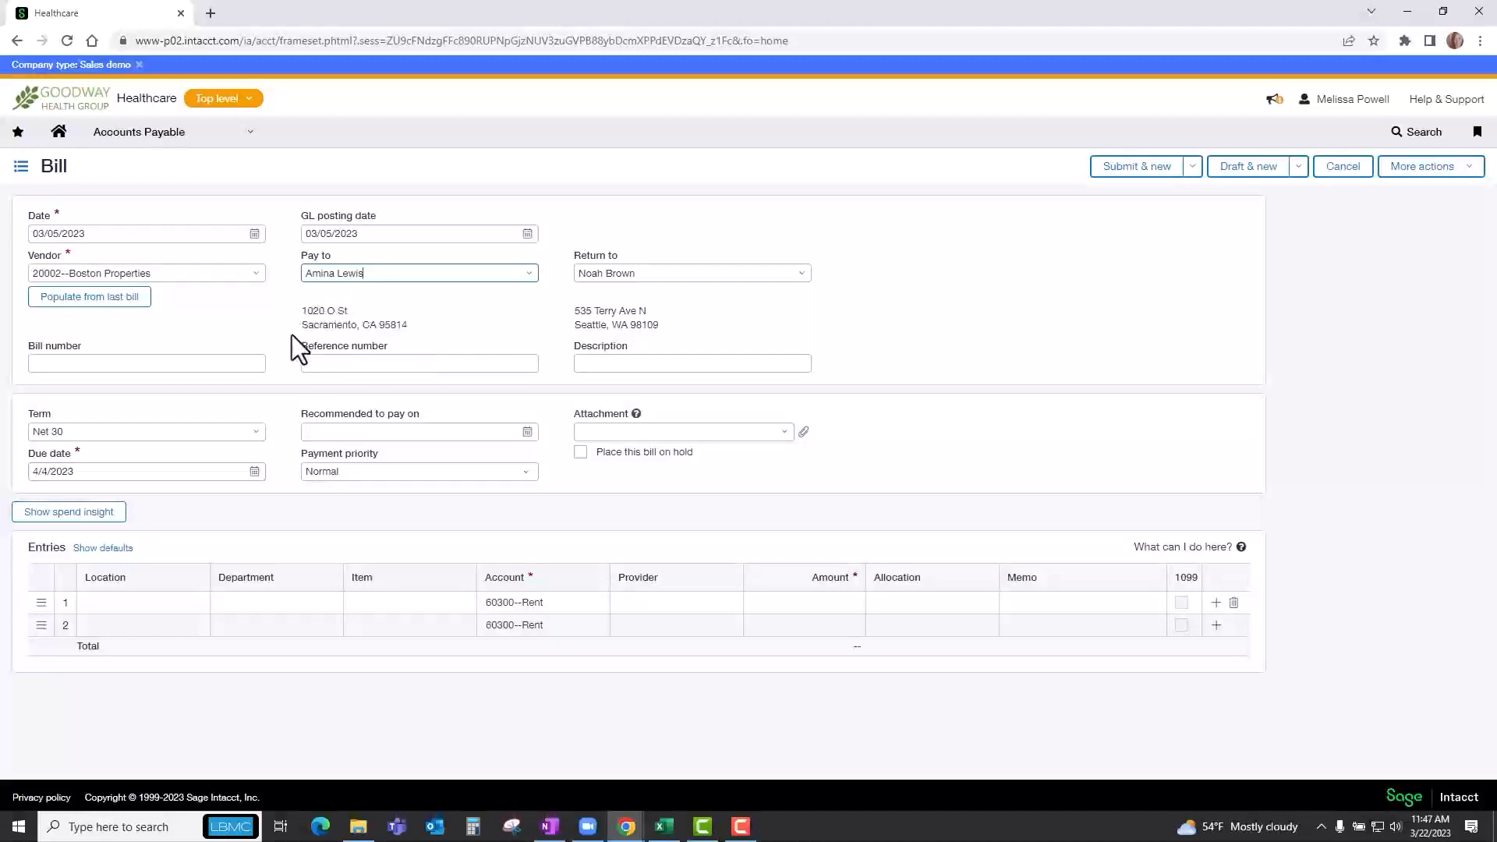
# Enter 543218 as the bill number and leave the reference number and description blank.
pyautogui.press('Tab')
pyautogui.press('Tab')
pyautogui.press('Tab')
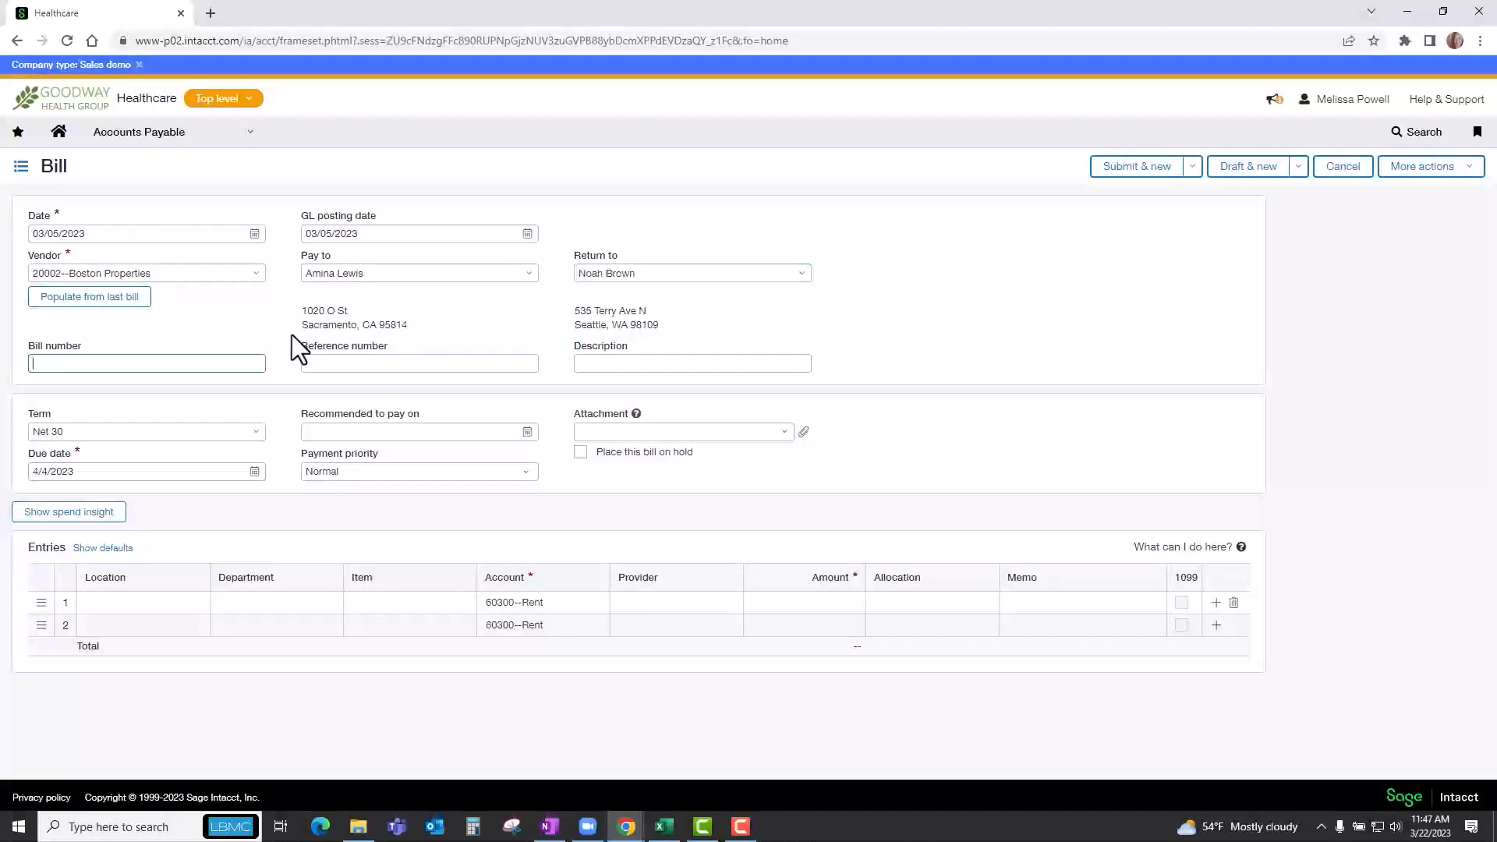
pyautogui.write('543218')
pyautogui.press('Tab')
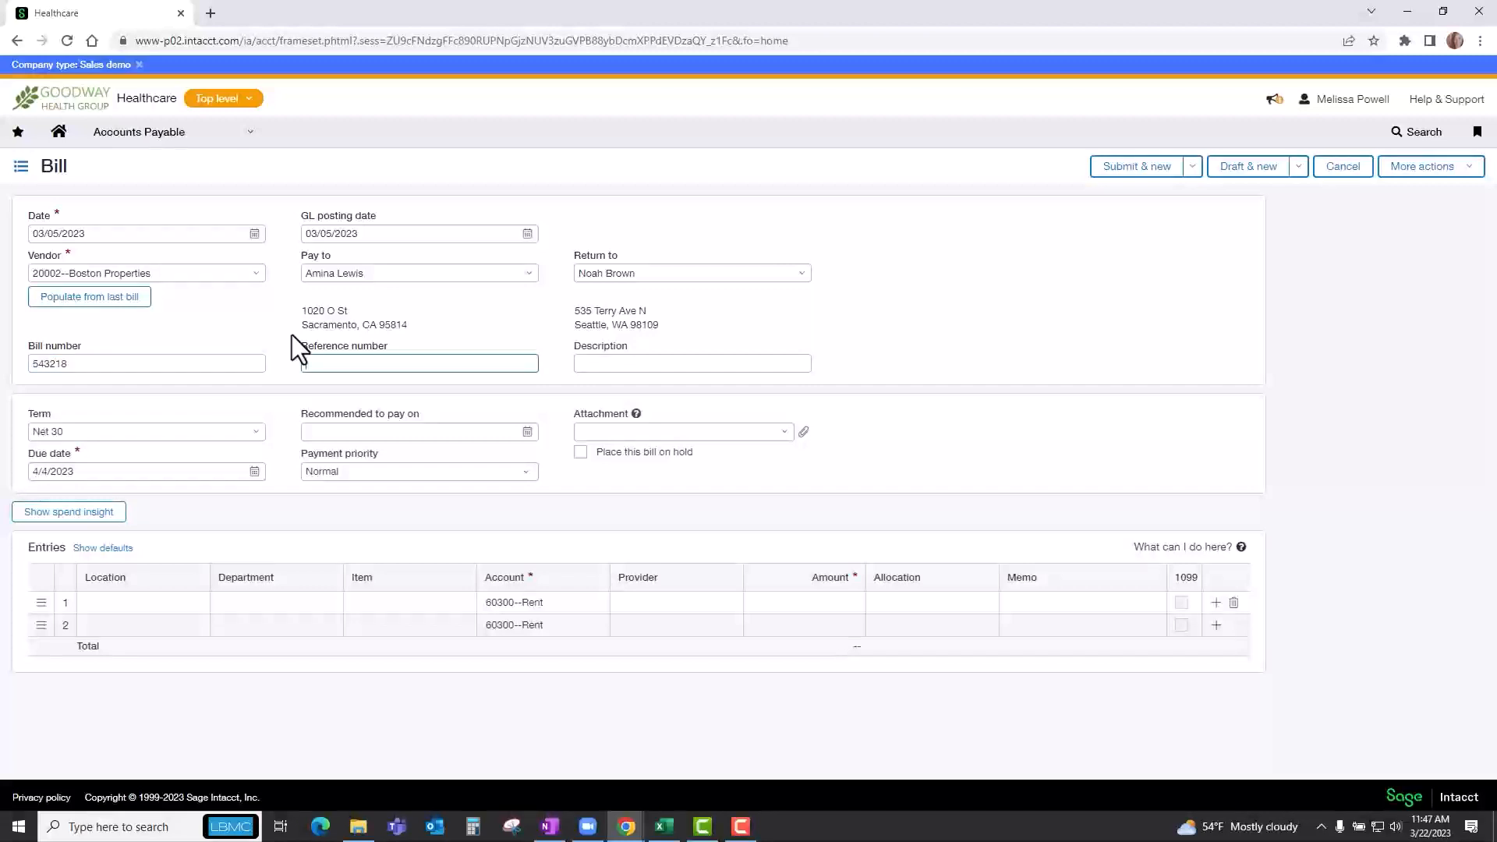
pyautogui.press('Tab')
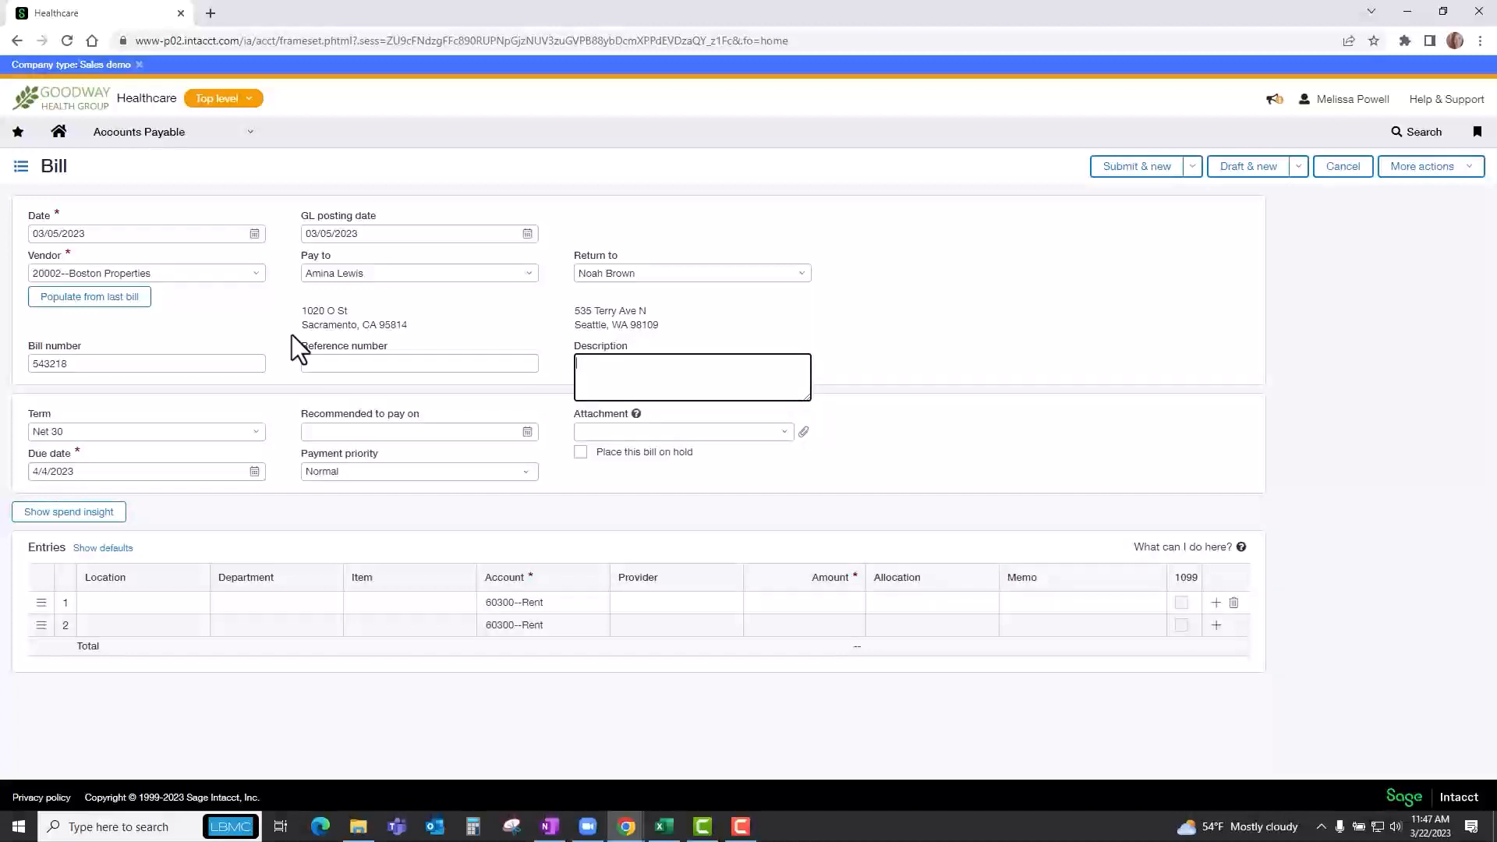
pyautogui.press('Tab')
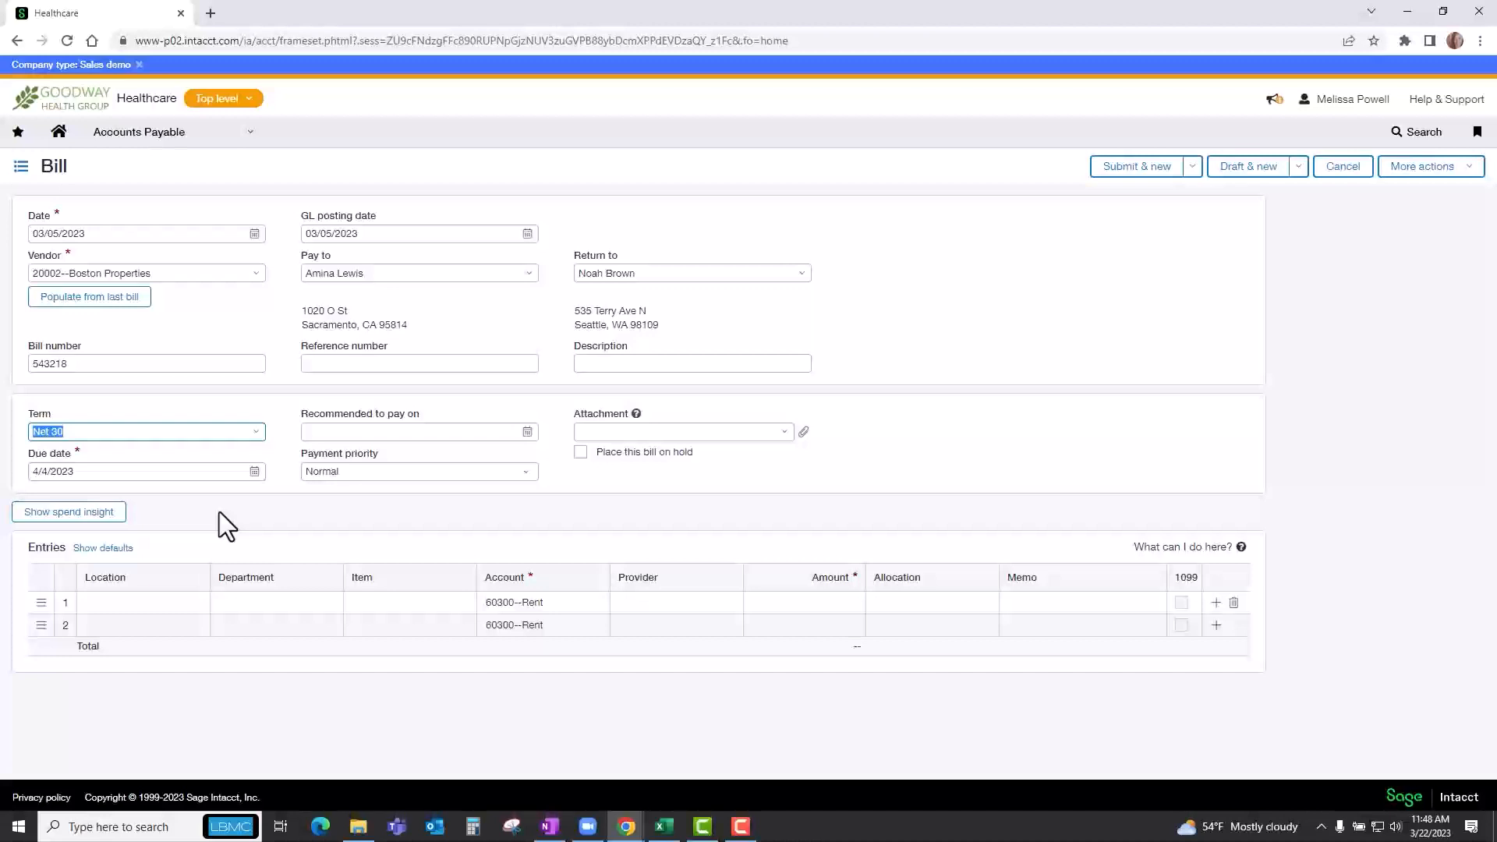
# Set the bill's payment priority to Urgent, leaving the recommended payment date and attachment empty.
pyautogui.click(318, 431)
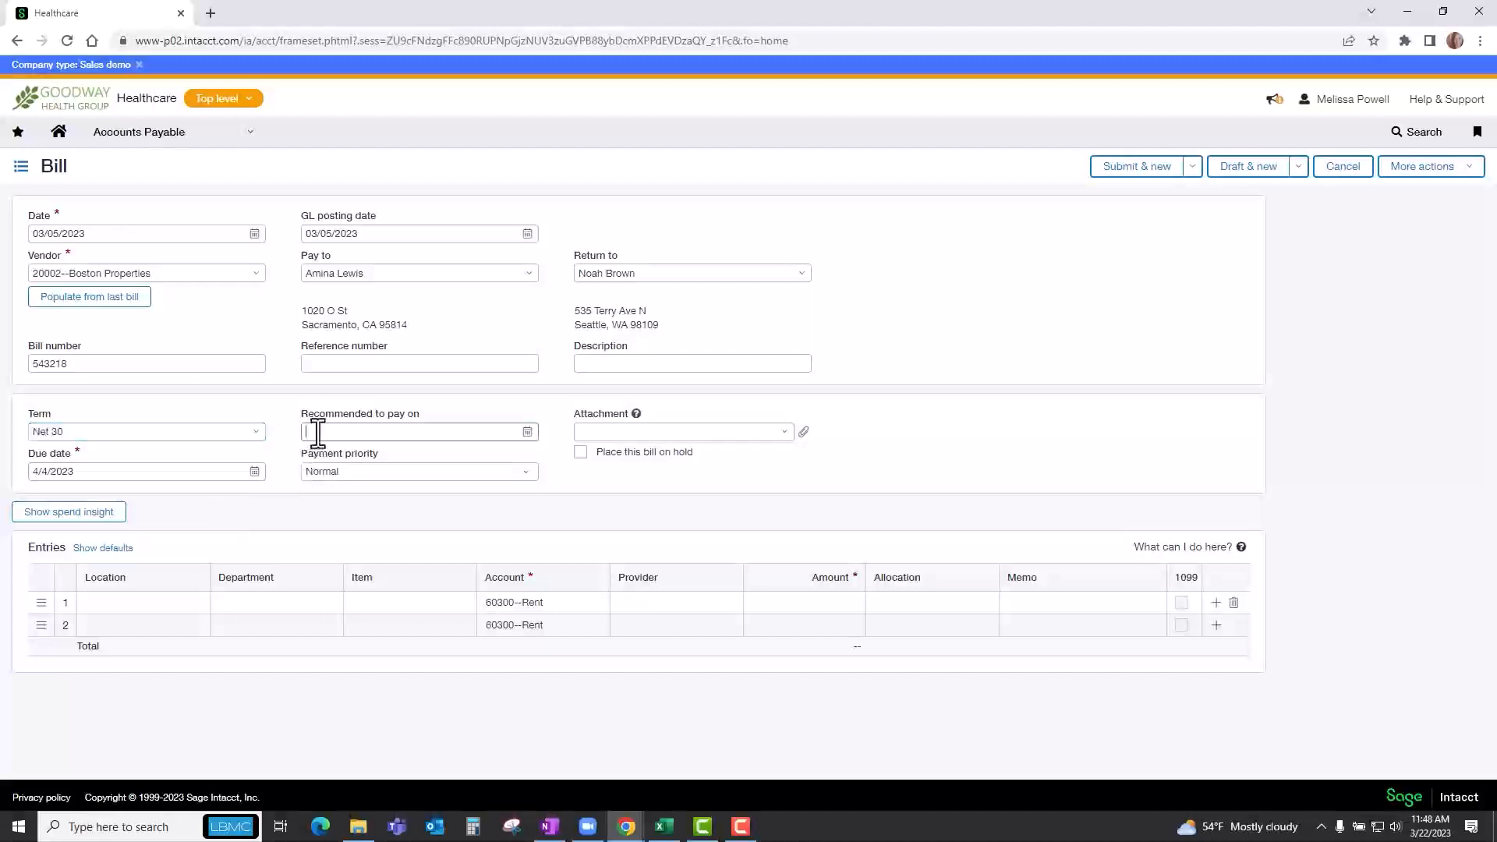
pyautogui.click(687, 431)
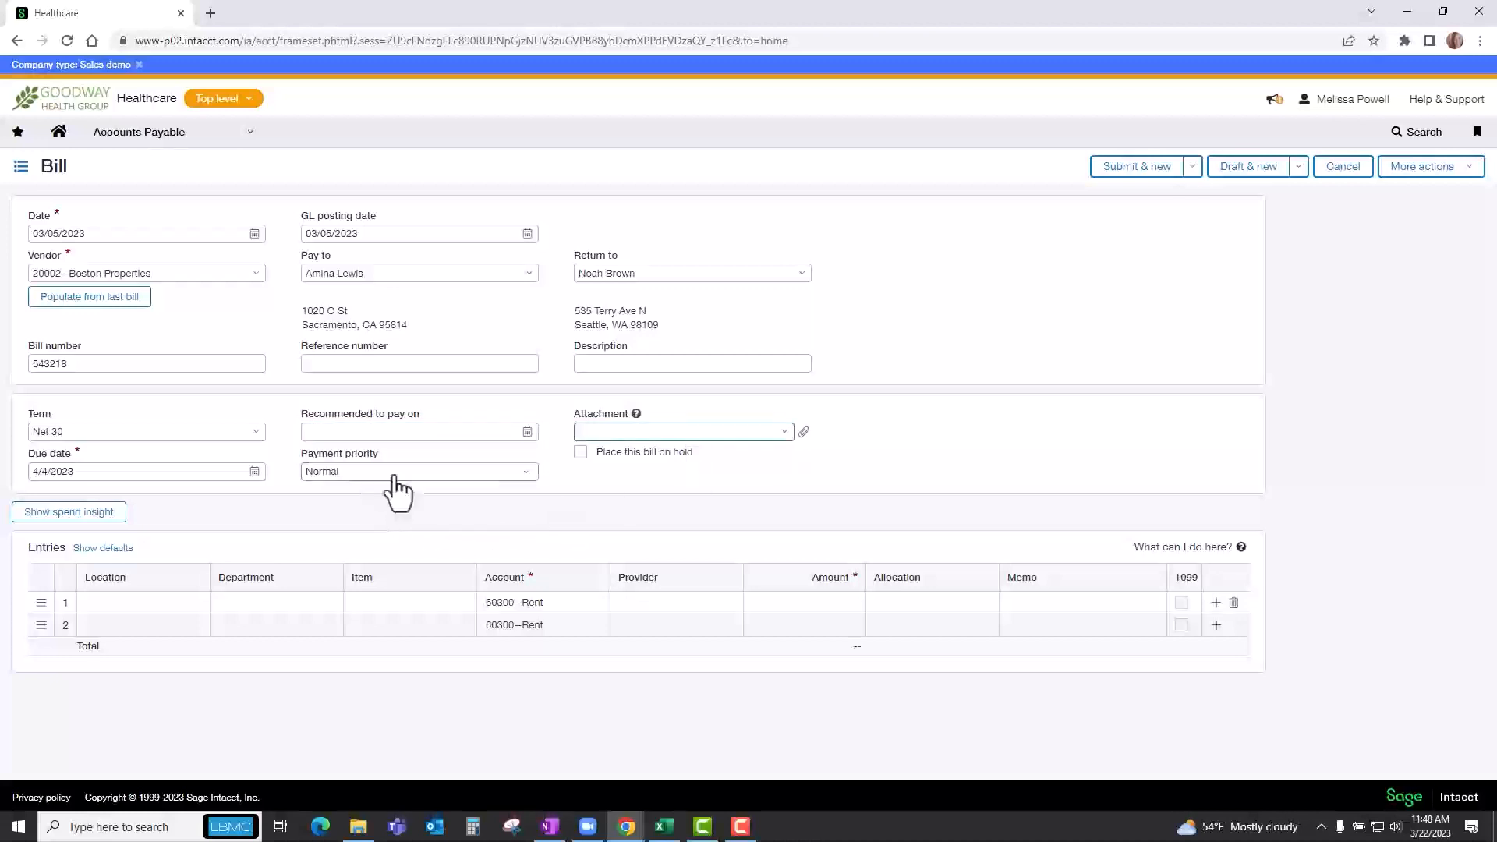
pyautogui.click(522, 472)
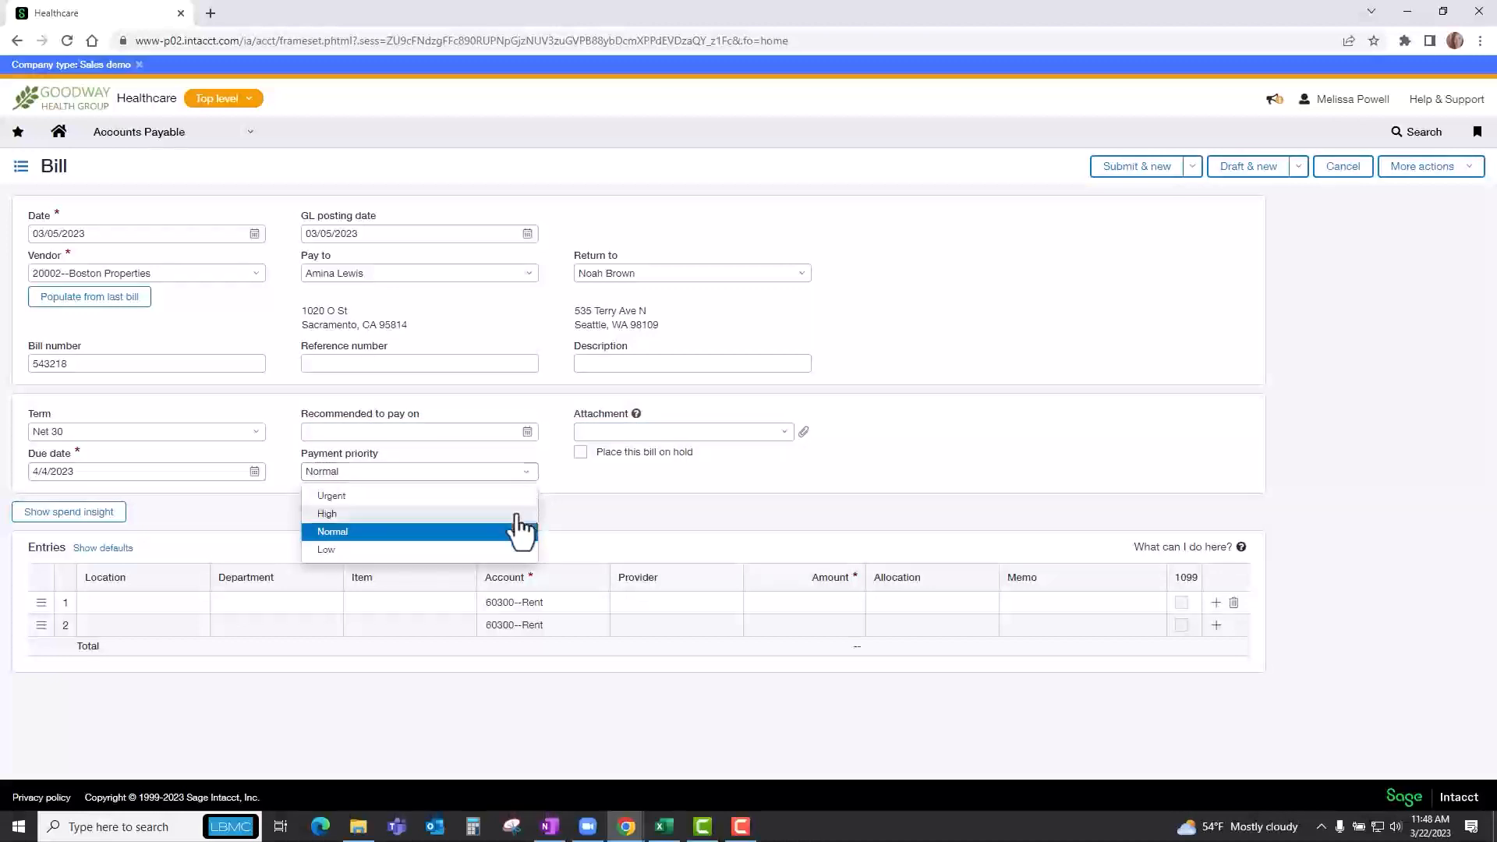
pyautogui.click(464, 497)
pyautogui.click(581, 478)
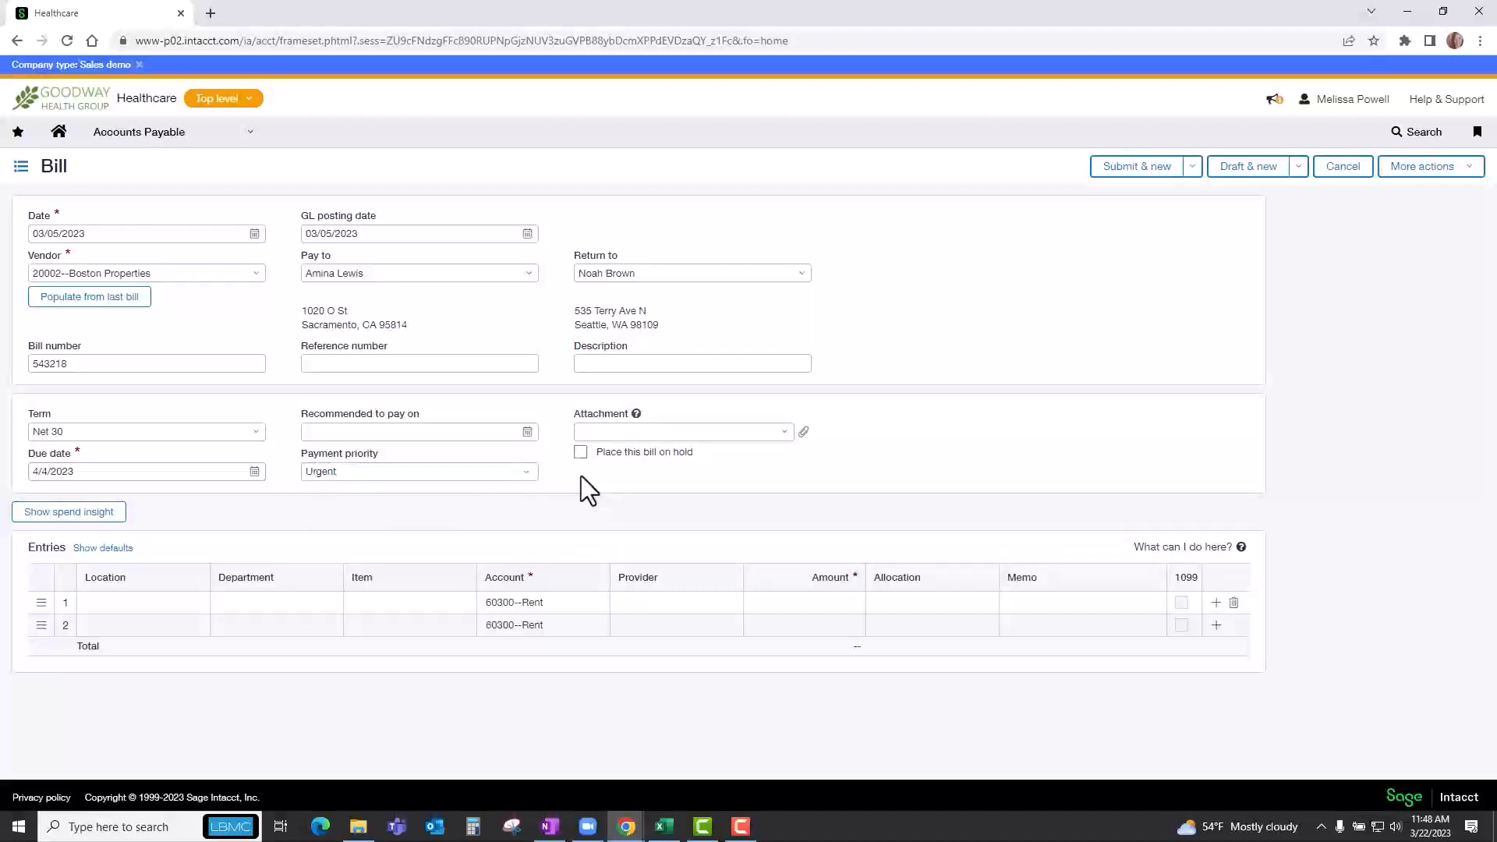
# Fill the first bill entry with location 100--Accord Health, department 100--Post-Operative, account 60300--Rent and provider 101--Provider A, leaving the item blank.
pyautogui.click(226, 600)
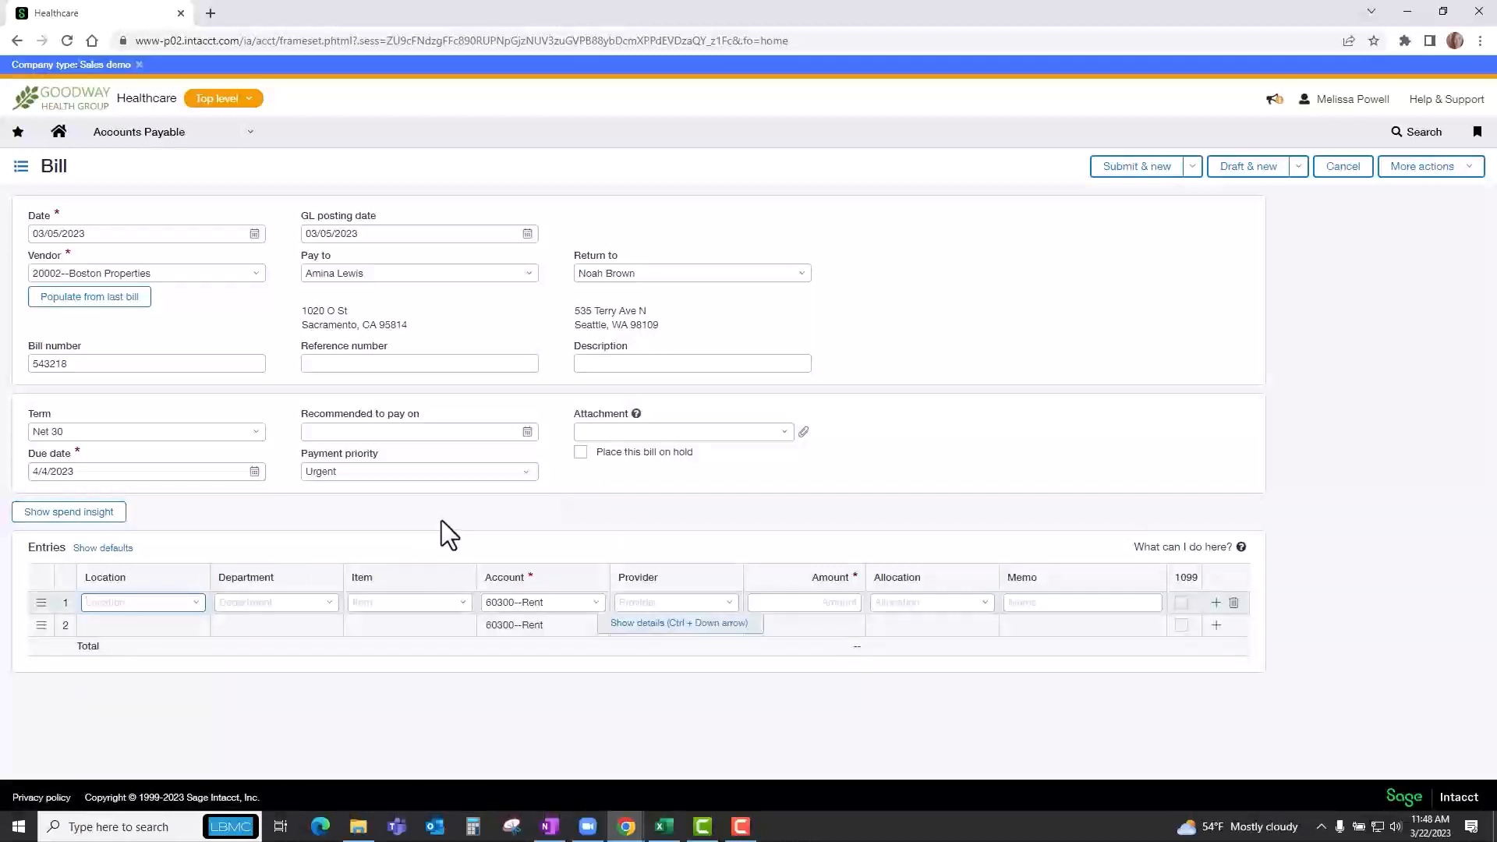
pyautogui.write('1')
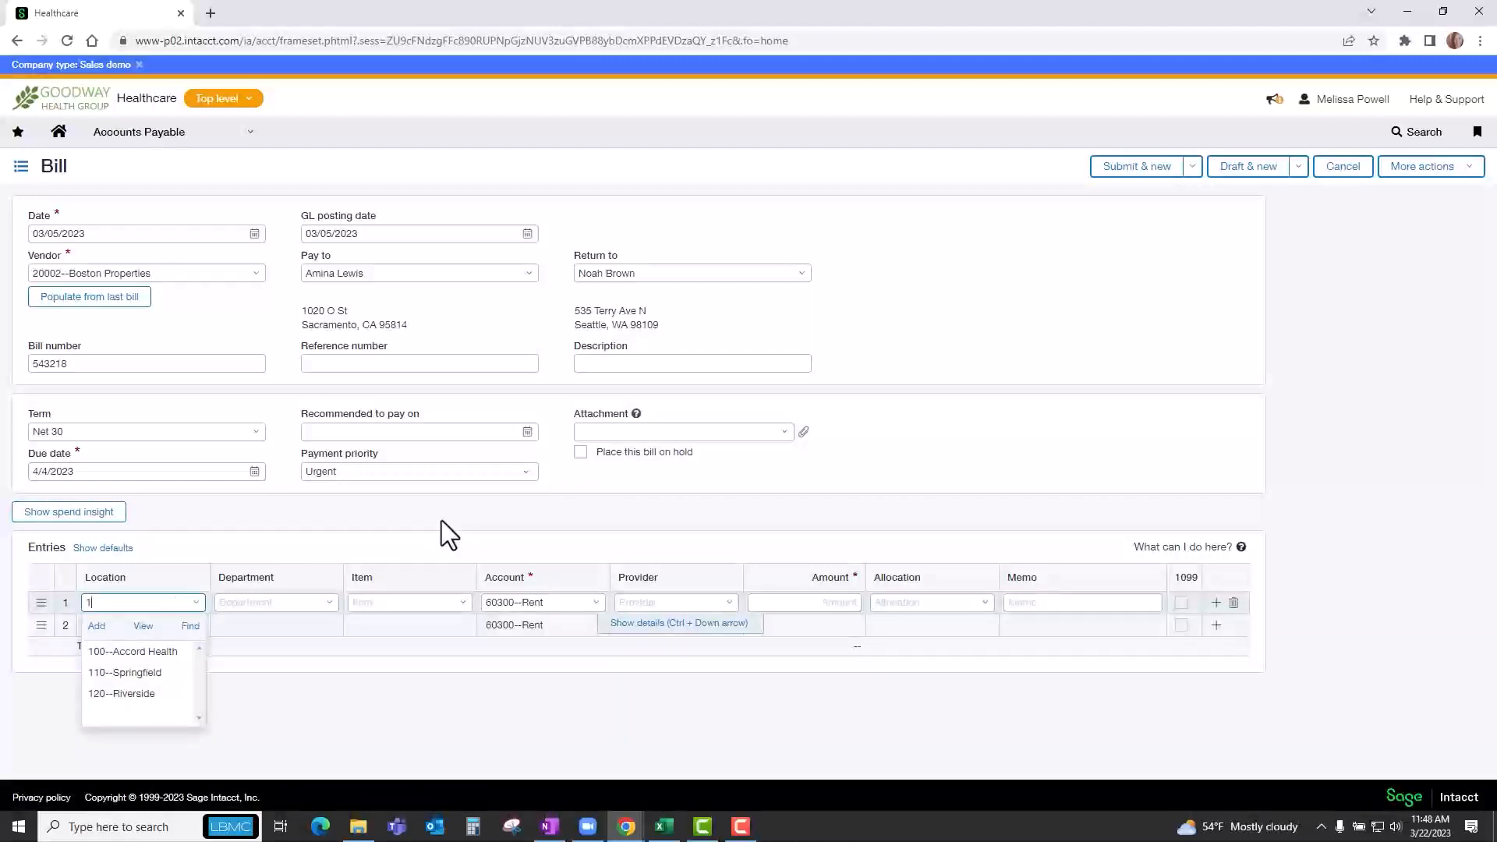
pyautogui.press('Down')
pyautogui.press('Tab')
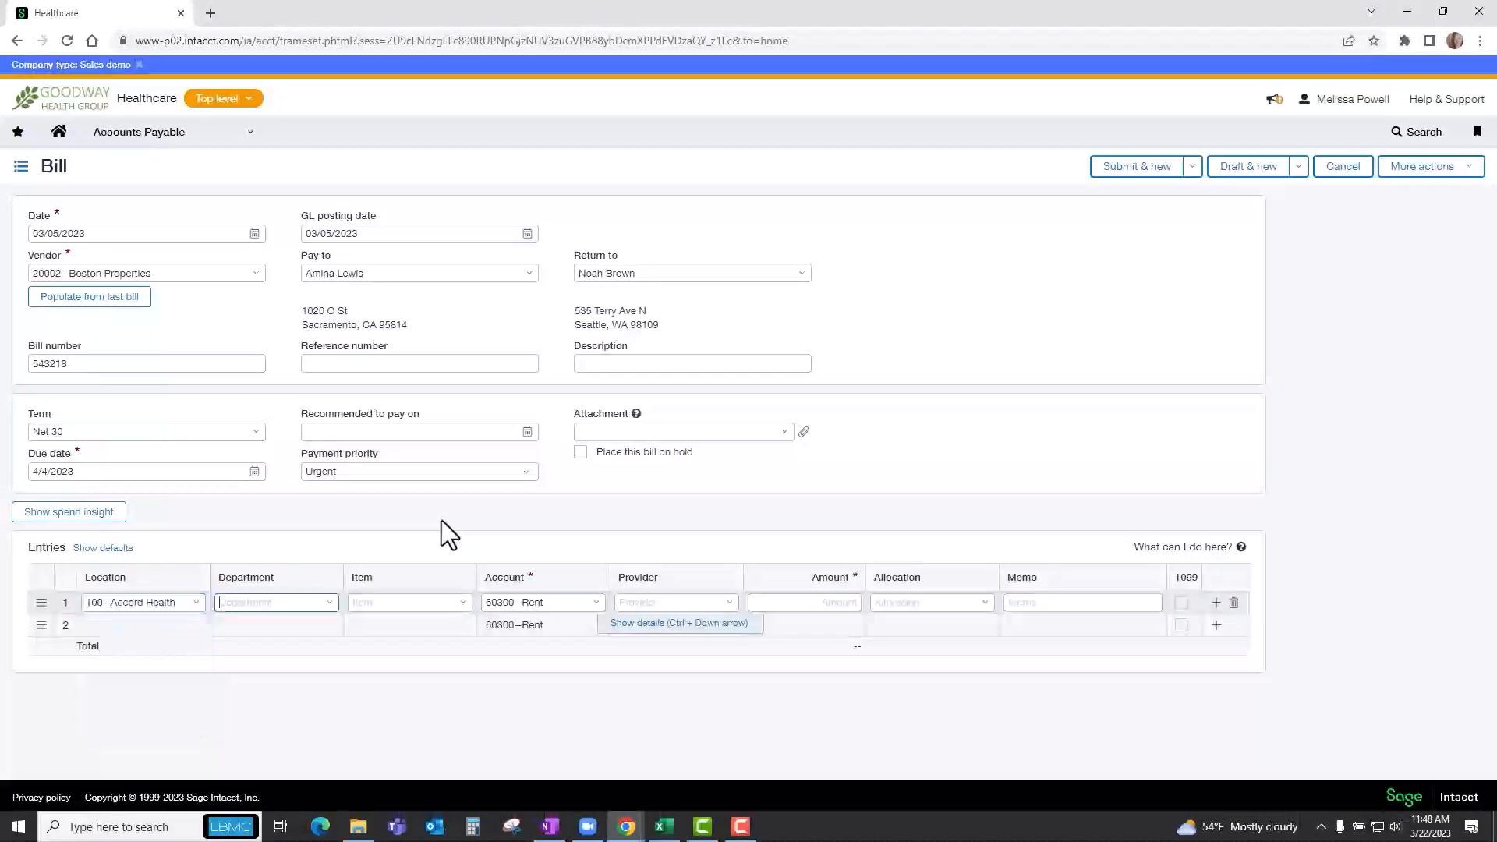
pyautogui.write('1')
pyautogui.press('Down')
pyautogui.press('Tab')
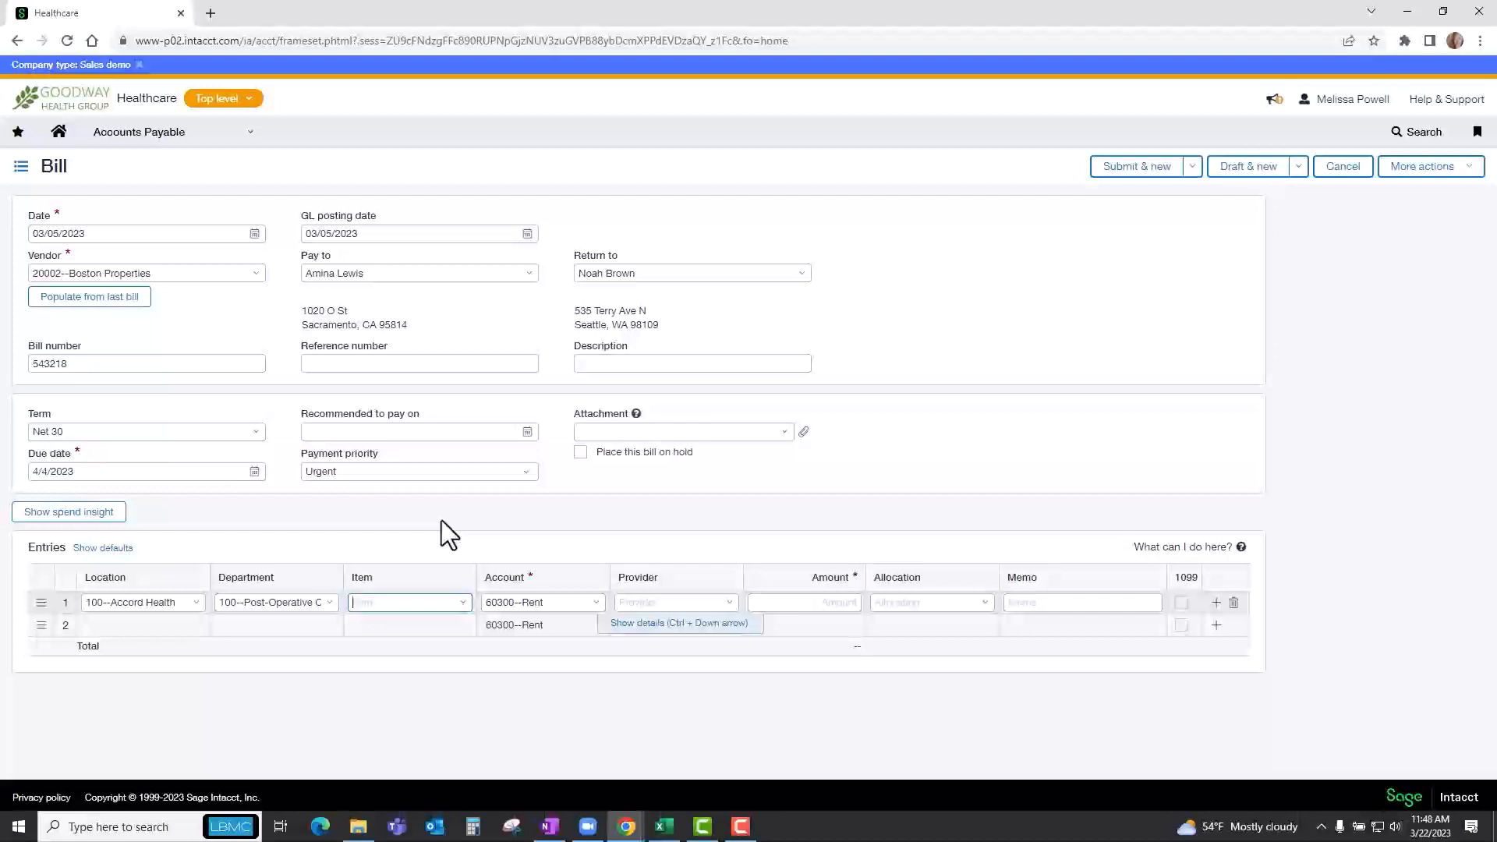
pyautogui.press('Tab')
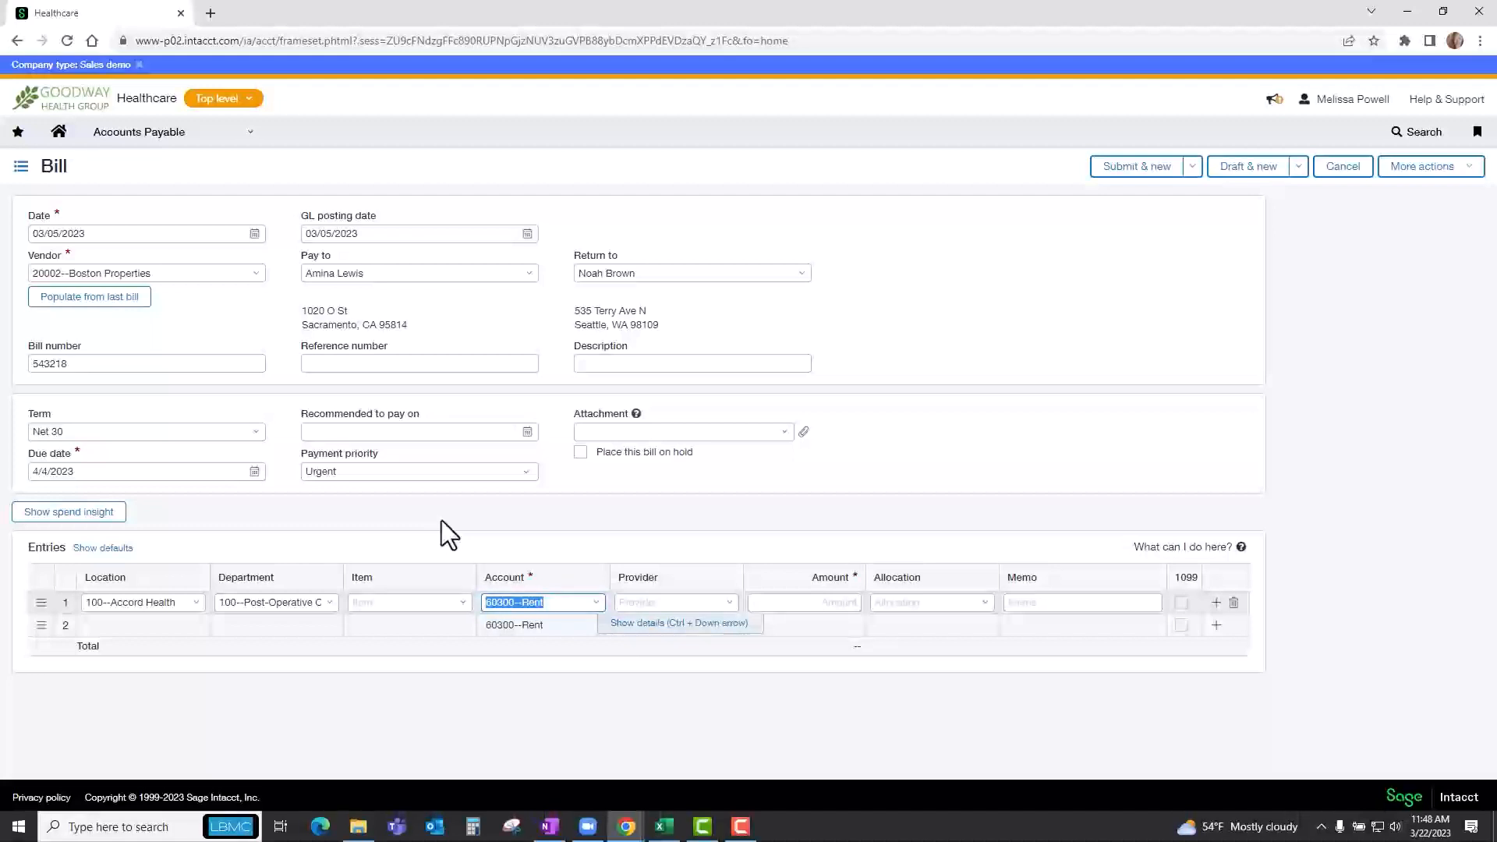
pyautogui.press('Tab')
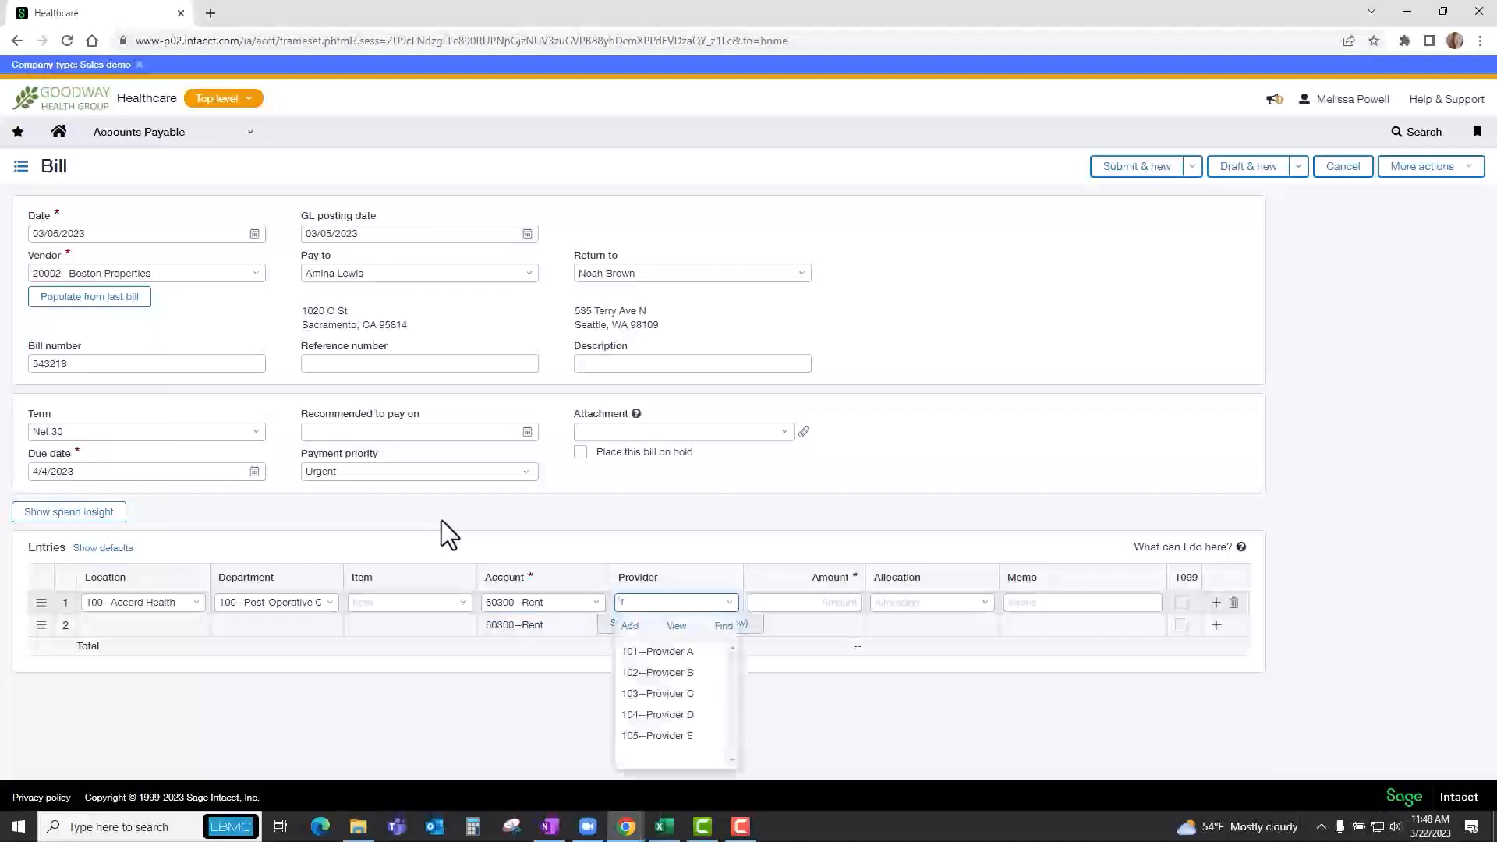
pyautogui.press('Down')
pyautogui.press('Tab')
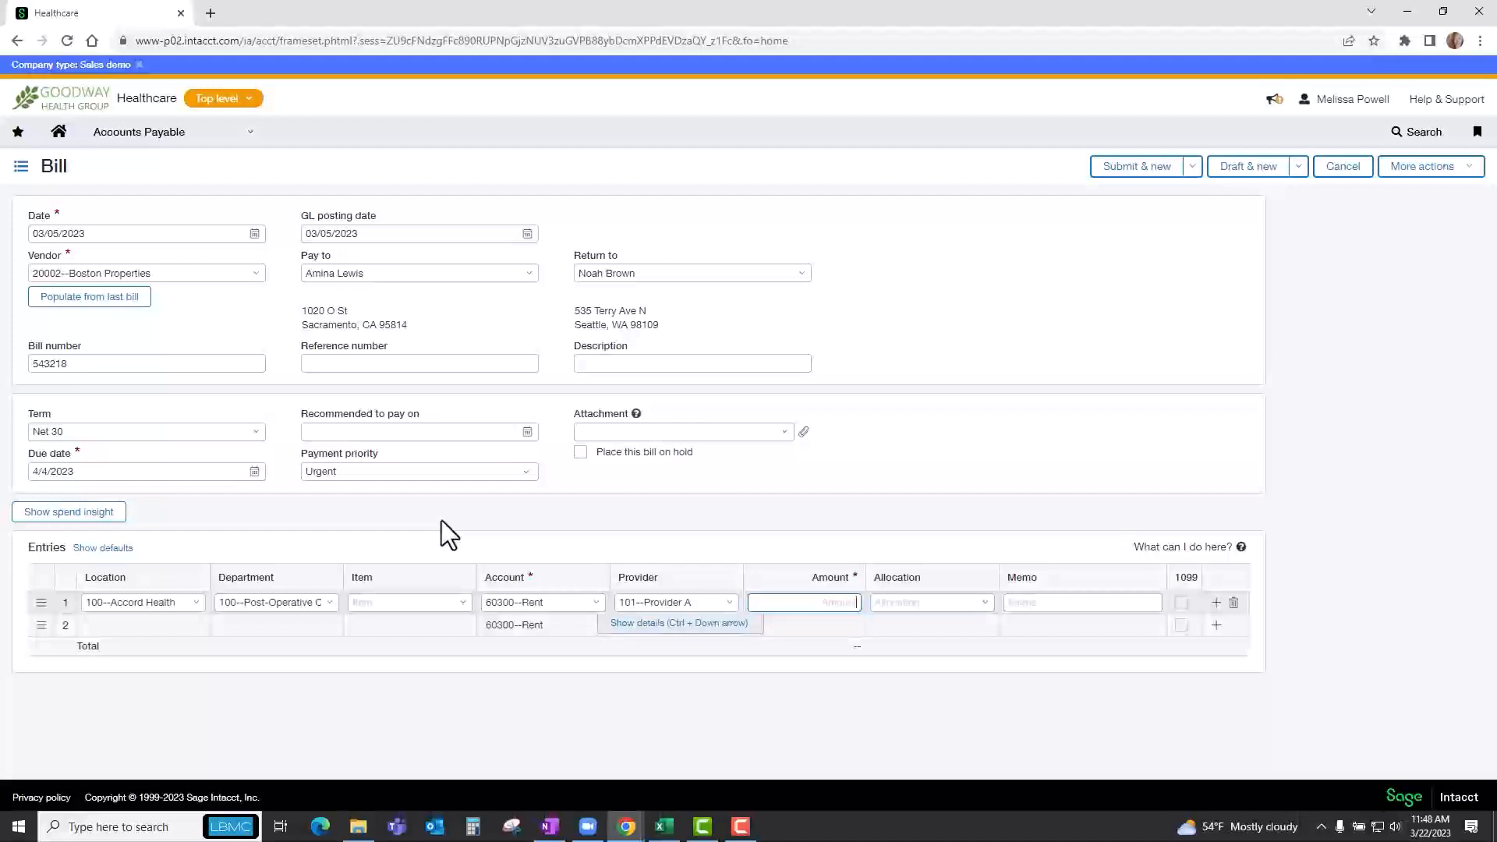
# Set the first entry's amount to 150,000 and assign it the ALLO by Entity allocation.
pyautogui.write('150000')
pyautogui.press('Tab')
pyautogui.press('Tab')
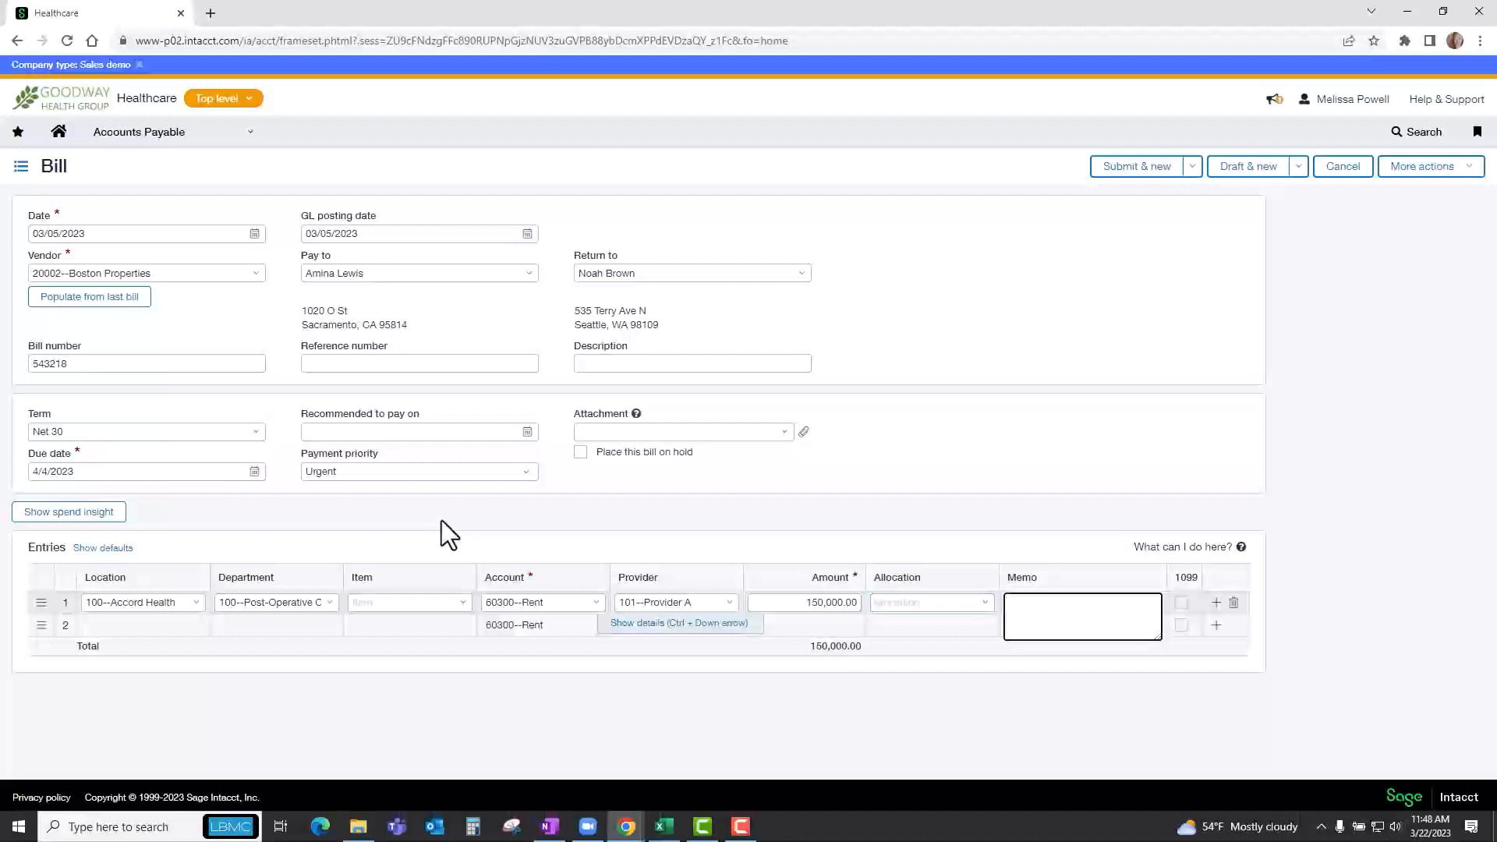
pyautogui.press('Tab')
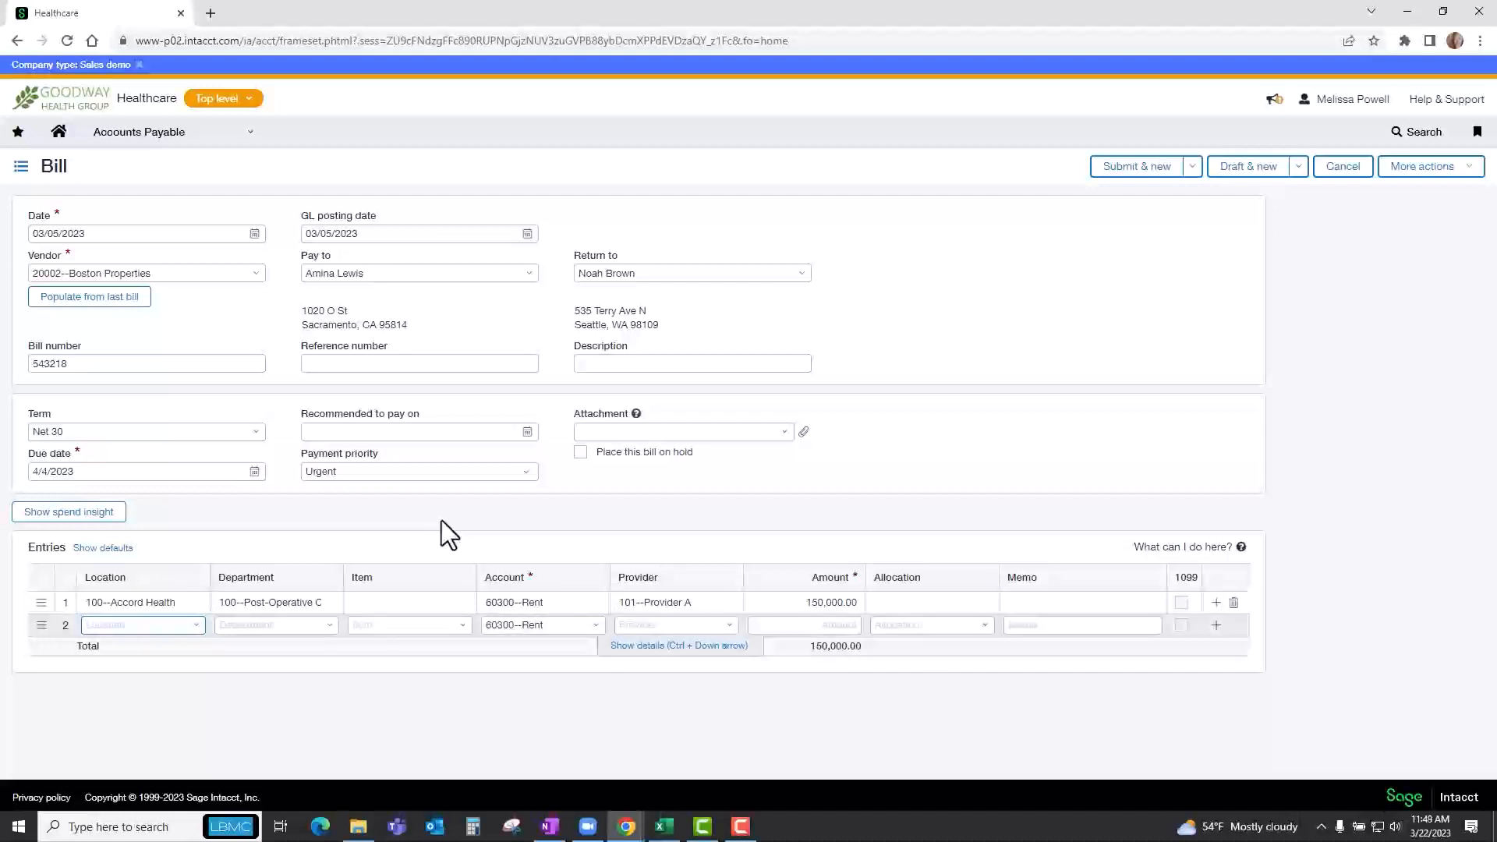
pyautogui.click(958, 603)
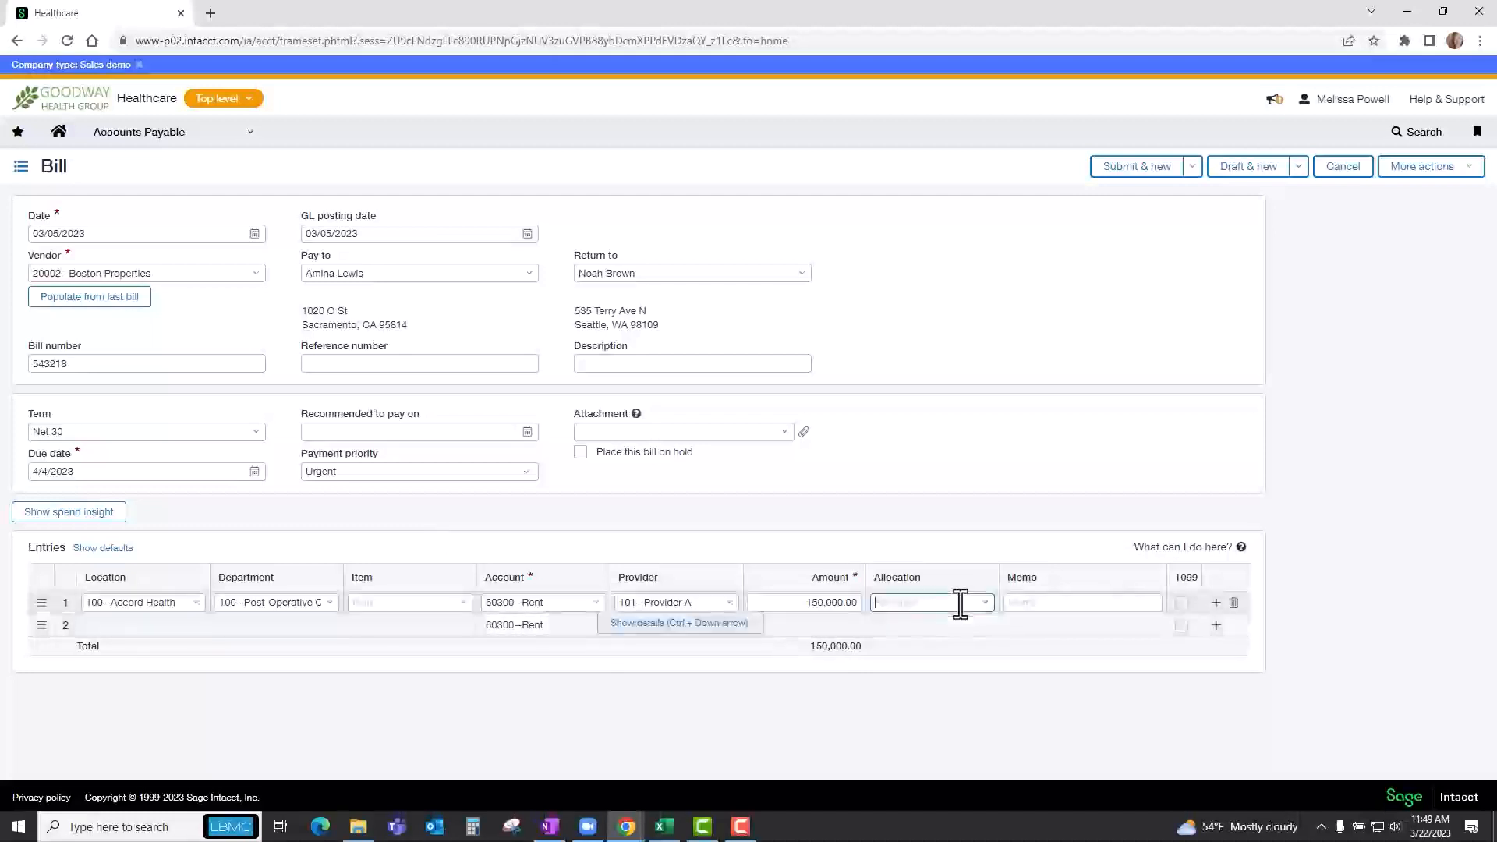
pyautogui.click(987, 603)
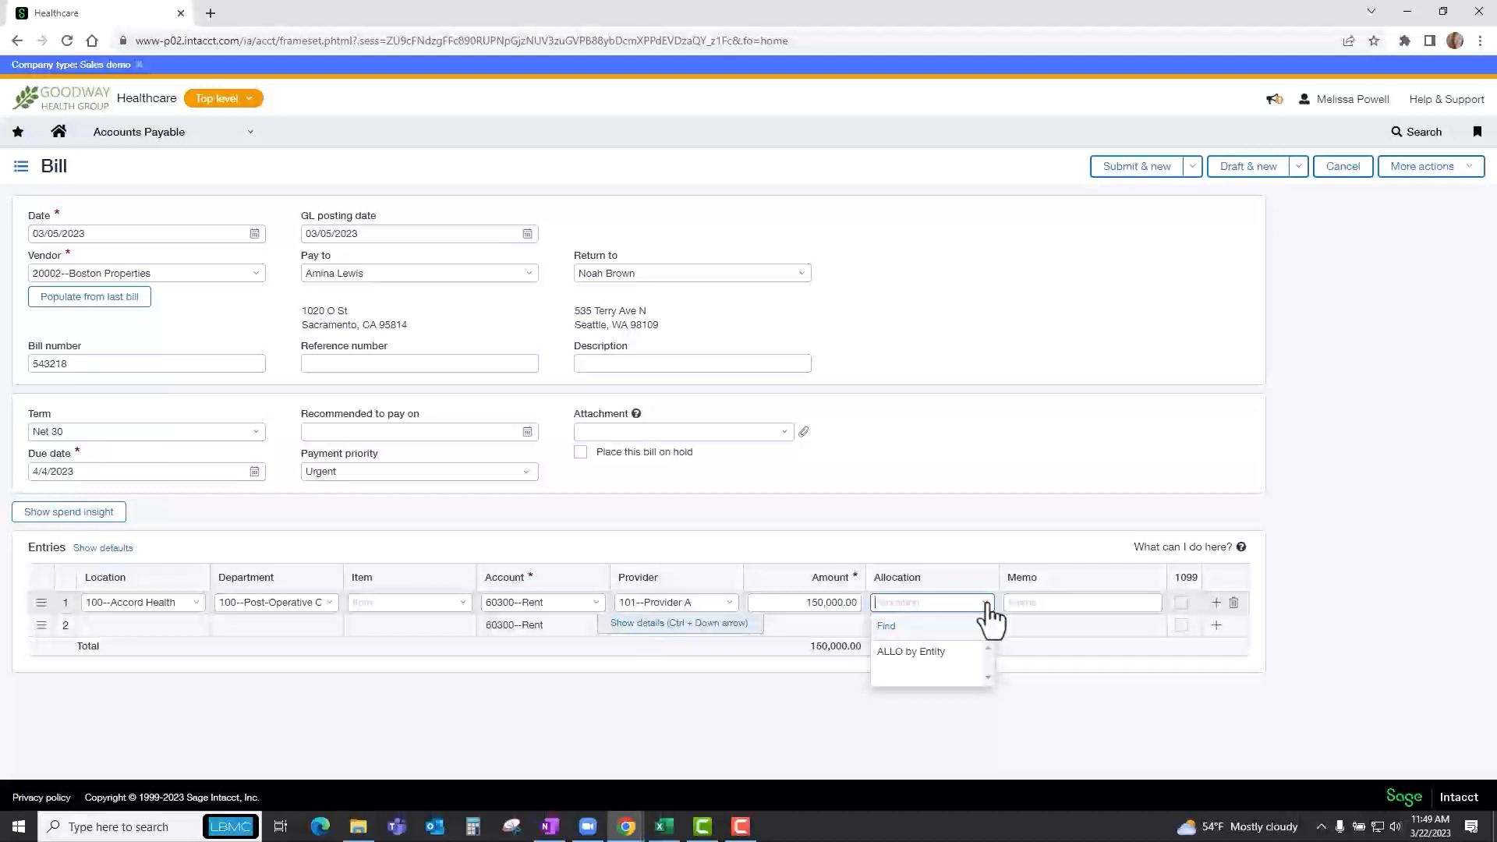
pyautogui.click(917, 653)
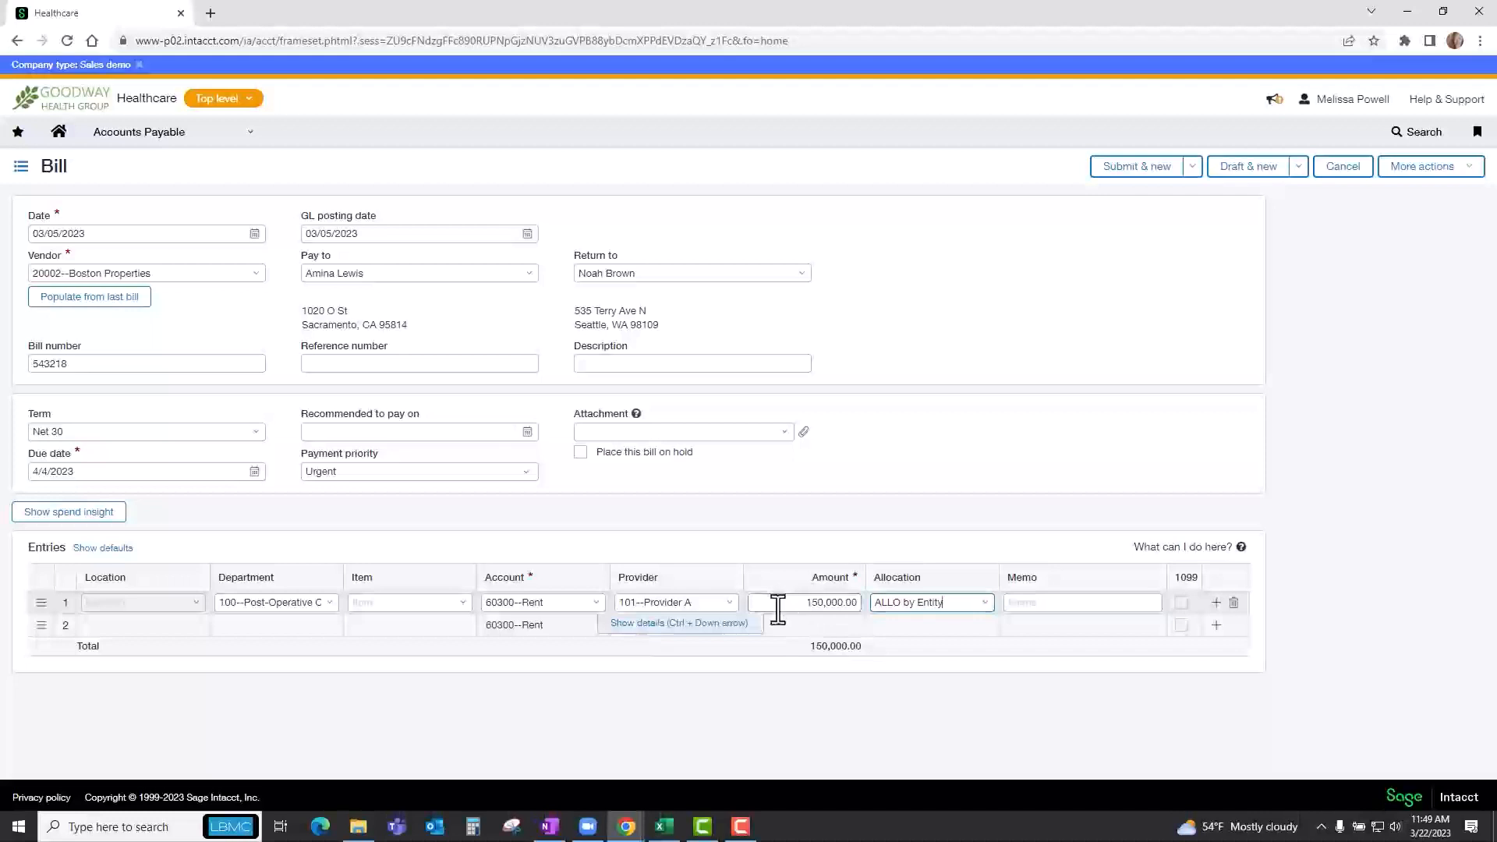
# Show the first entry's details and examine how the allocation splits the amount across locations.
pyautogui.click(629, 627)
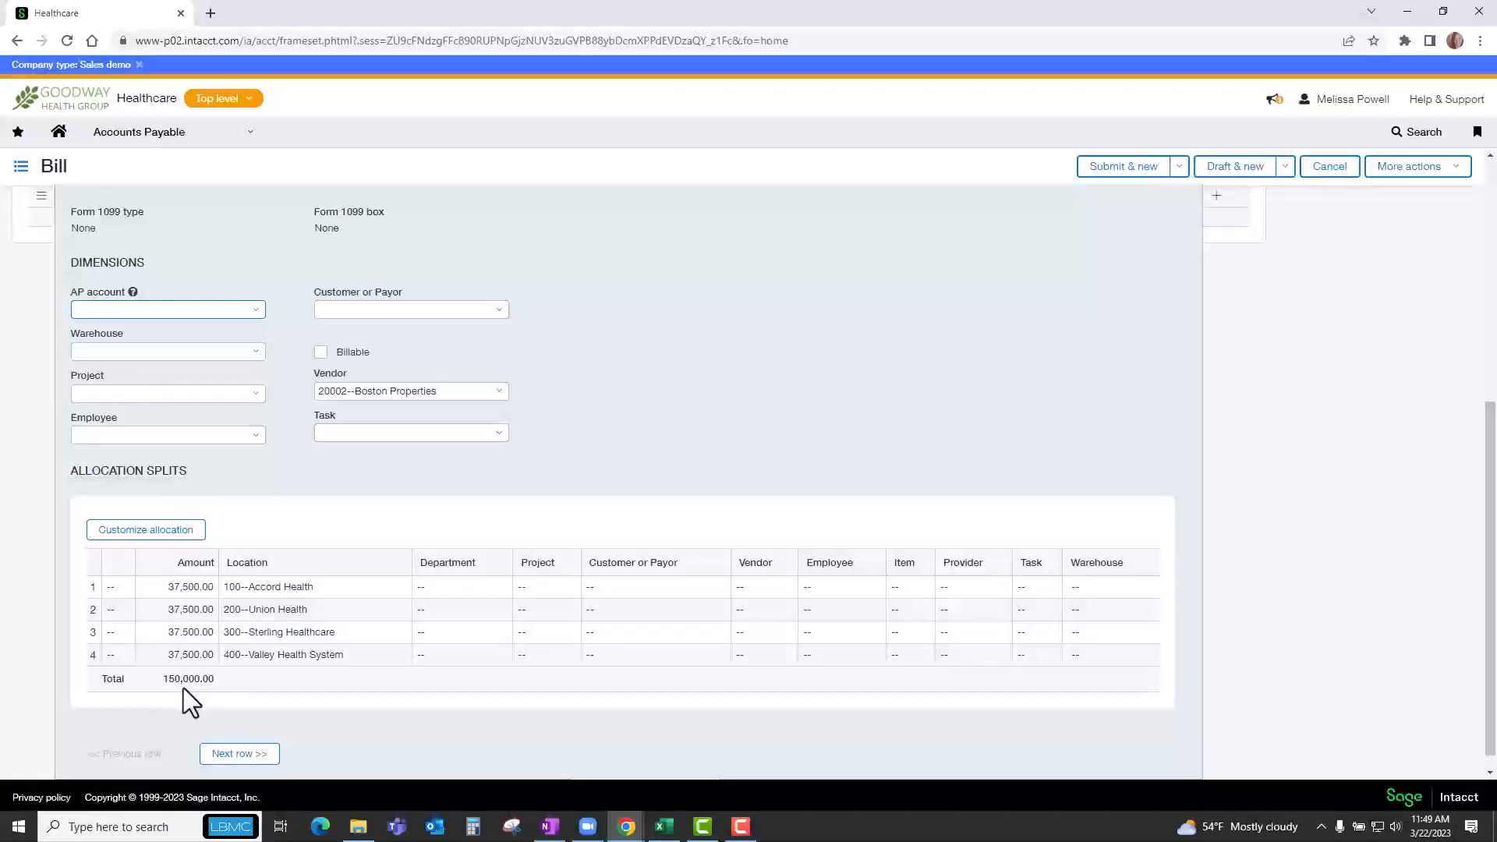
pyautogui.scroll(2, 1001, 310)
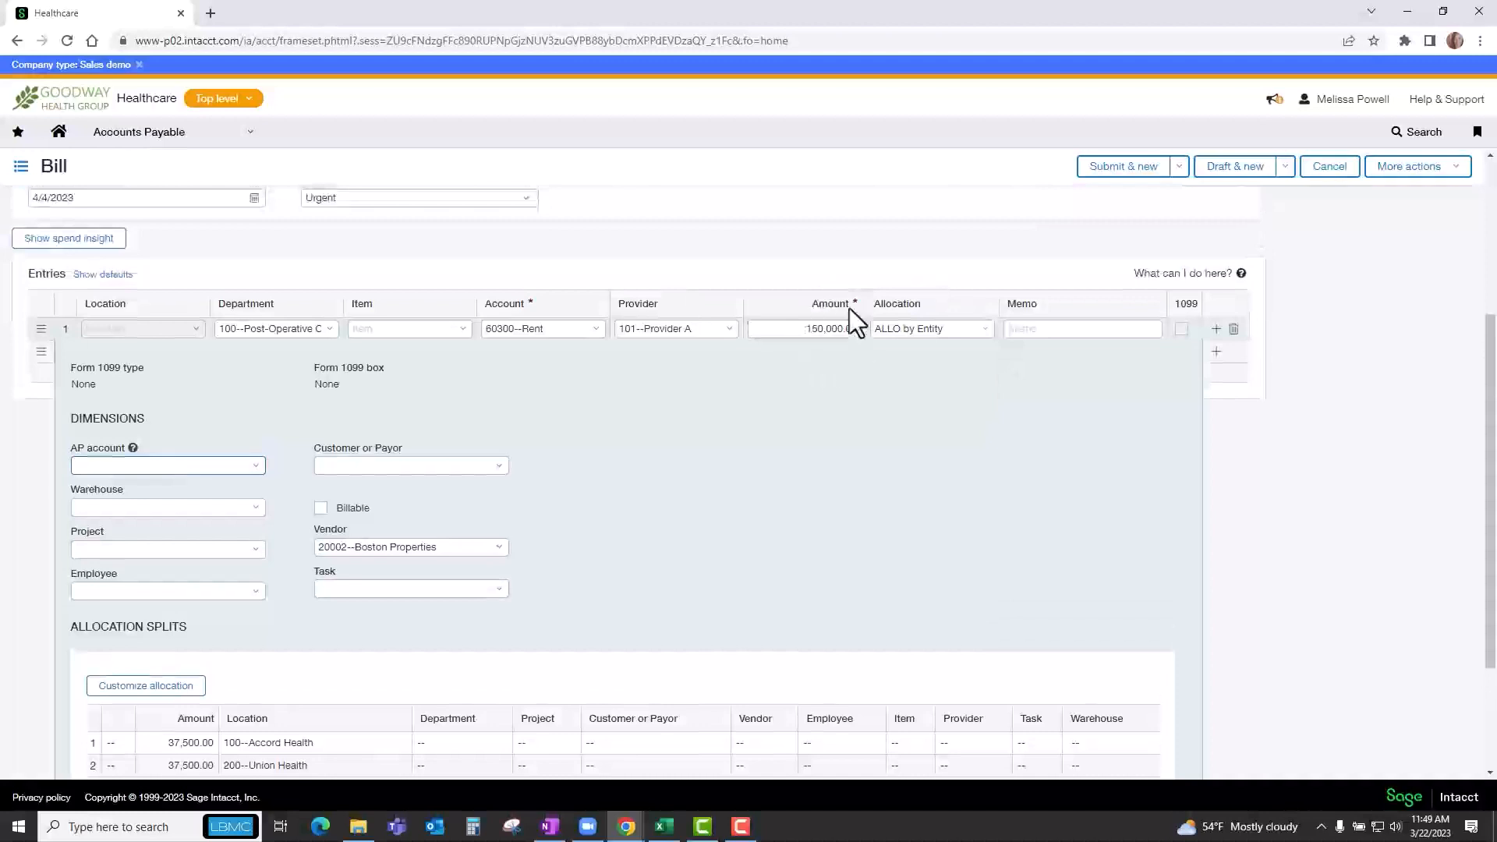
pyautogui.scroll(-2, 779, 363)
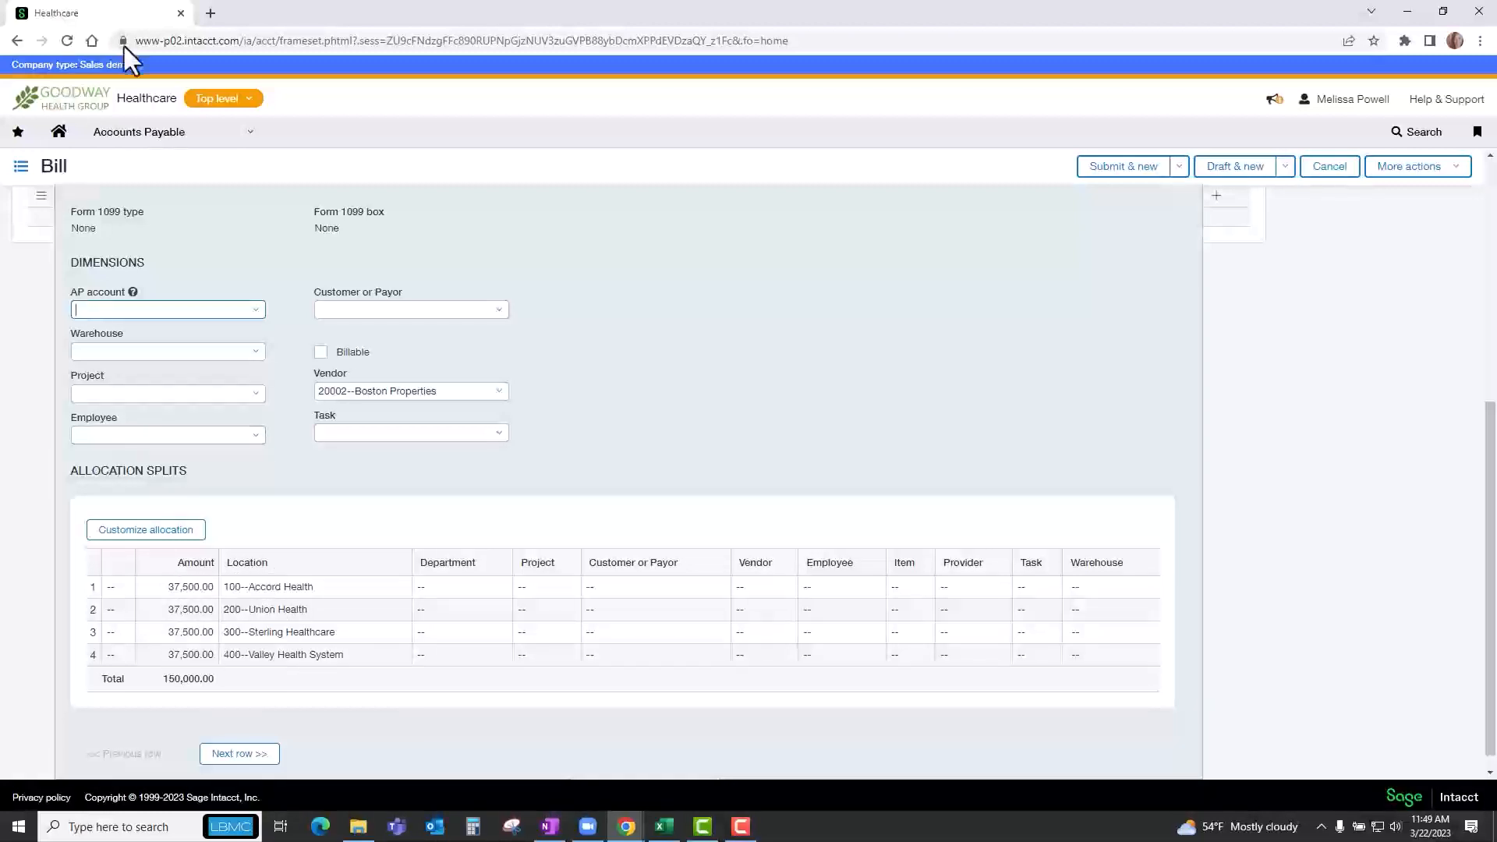
# In a duplicate browser tab, open the General Ledger transaction allocations and examine the percentage setup of ALLO by Entity.
pyautogui.moveTo(124, 47); pyautogui.dragTo(240, 17)
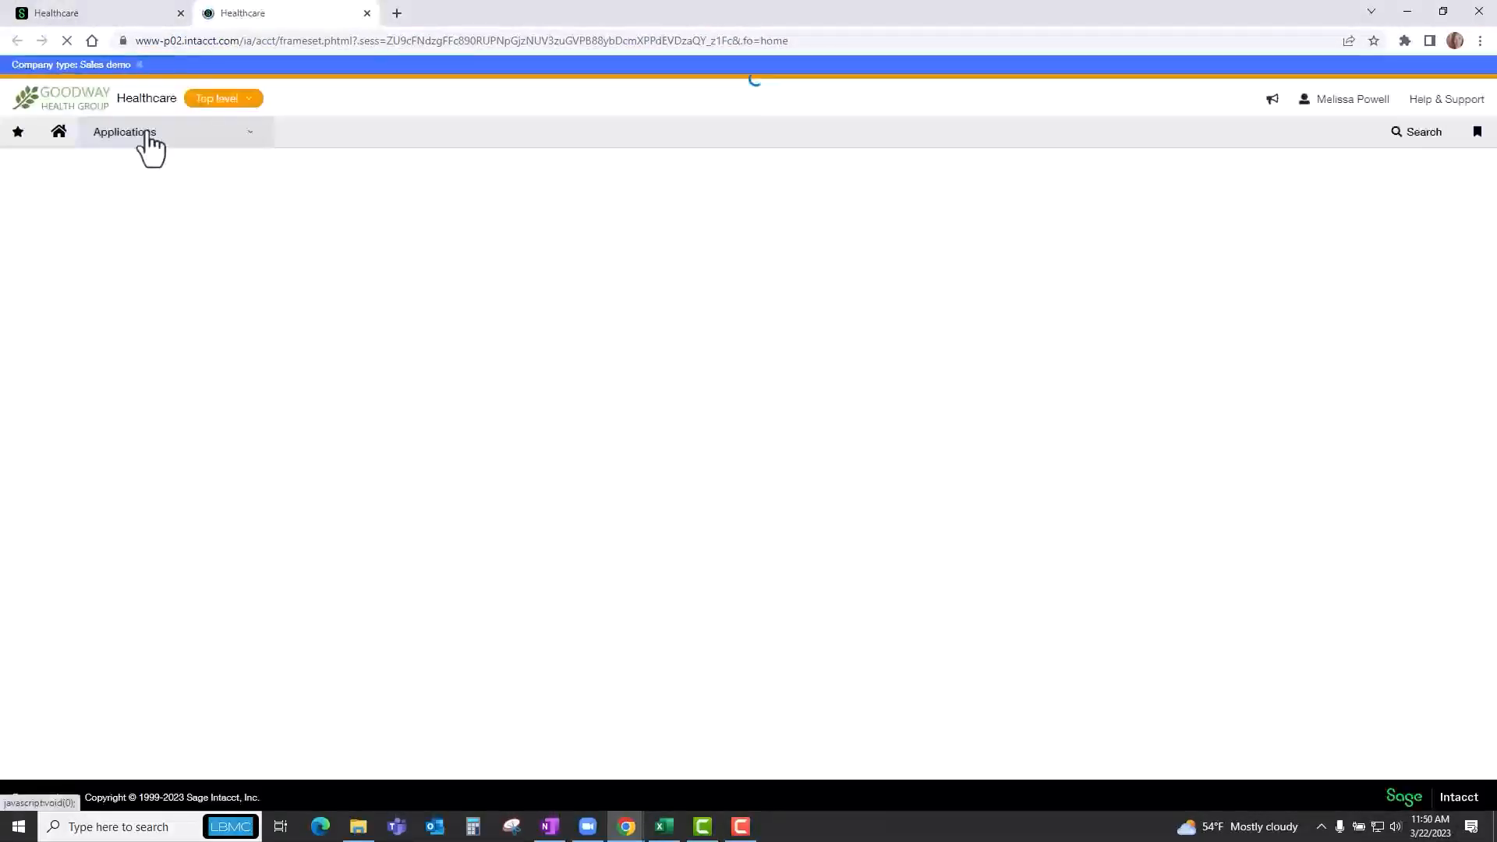
pyautogui.click(148, 148)
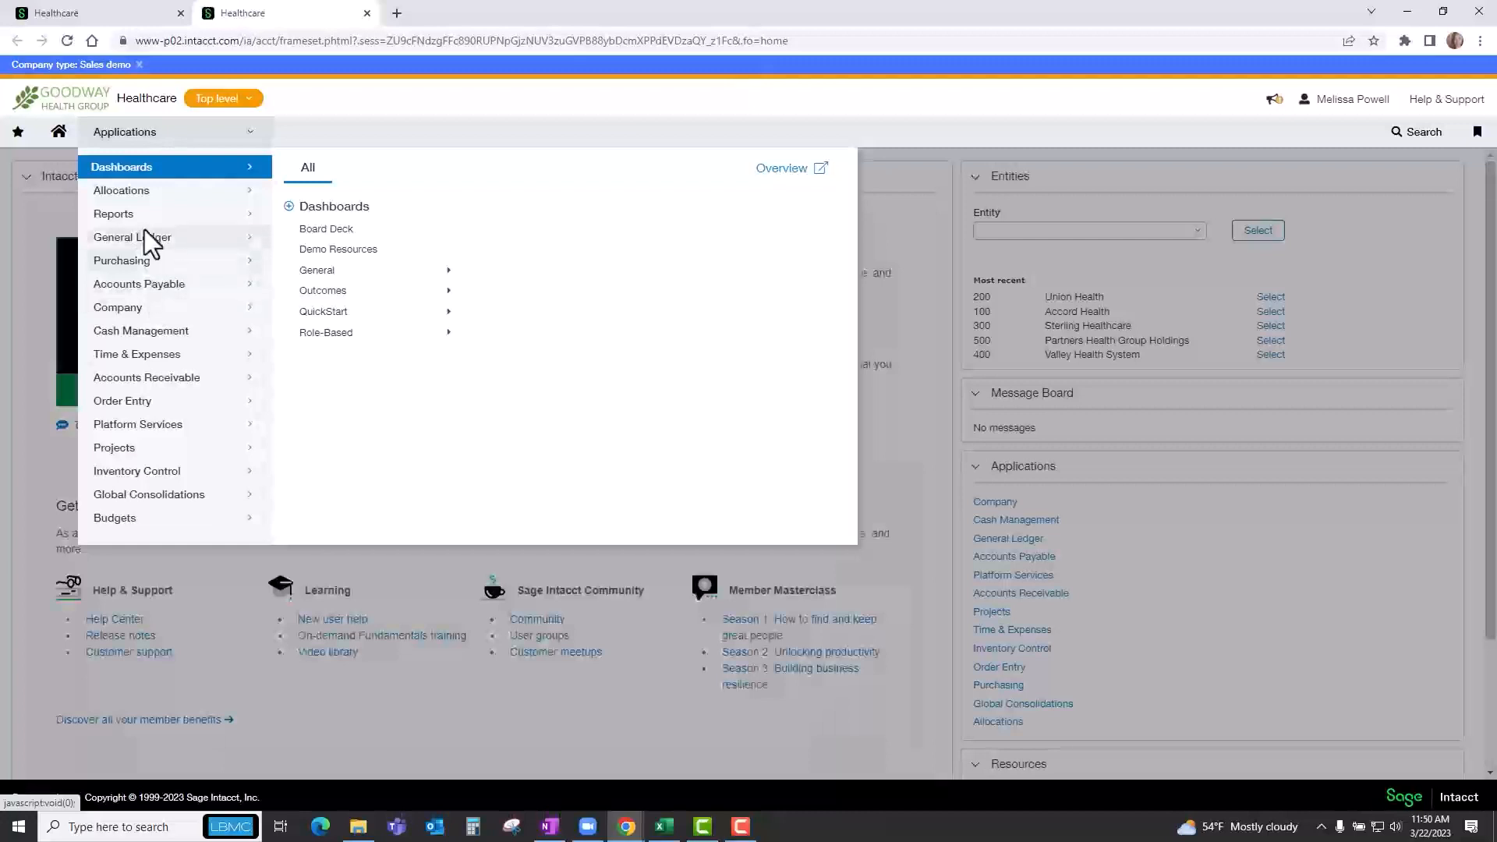
pyautogui.moveTo(144, 230)
pyautogui.click(365, 168)
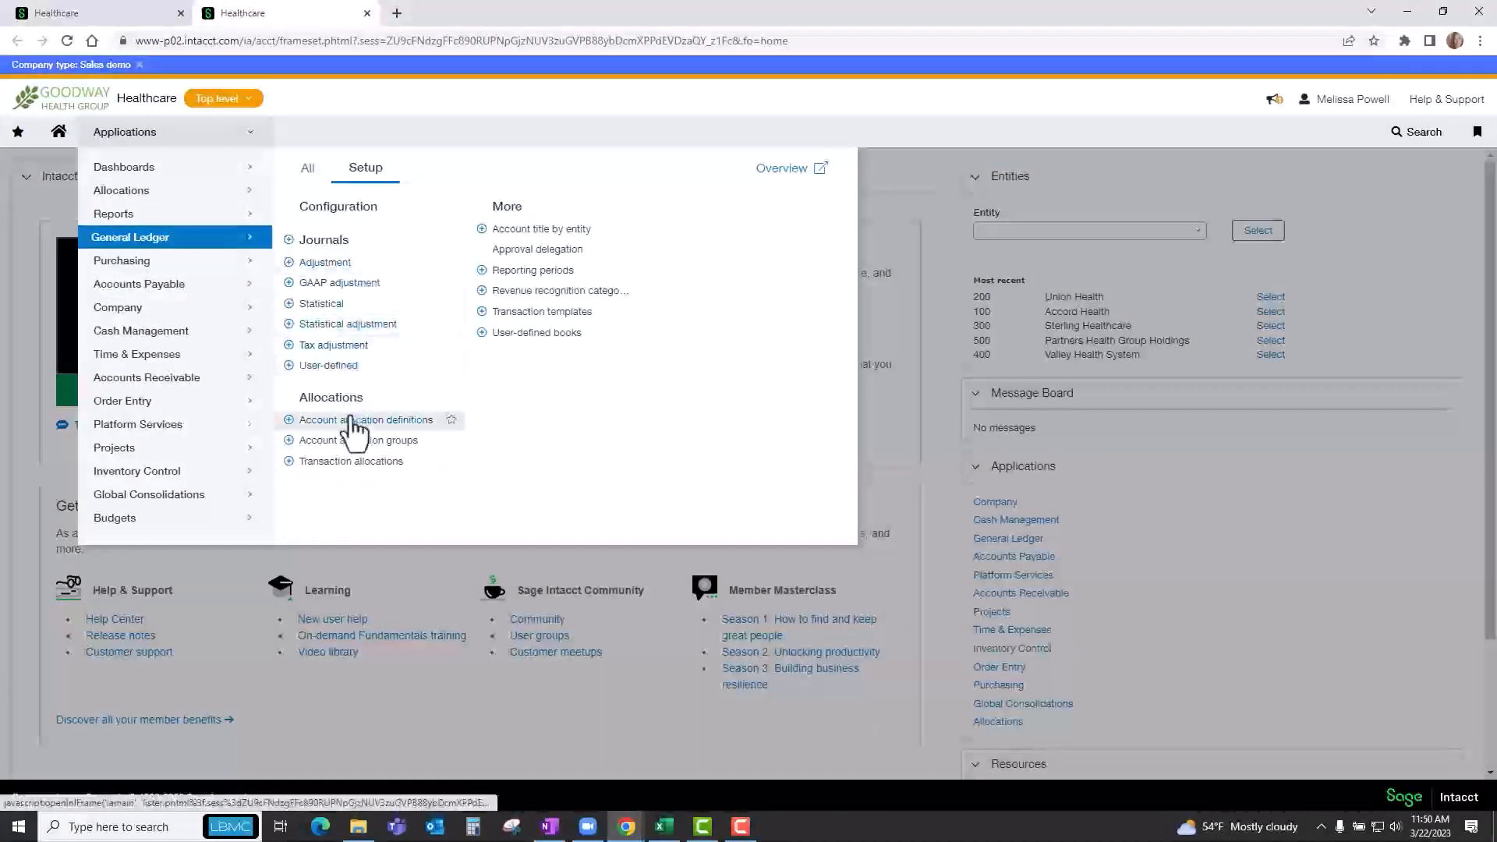
pyautogui.click(355, 421)
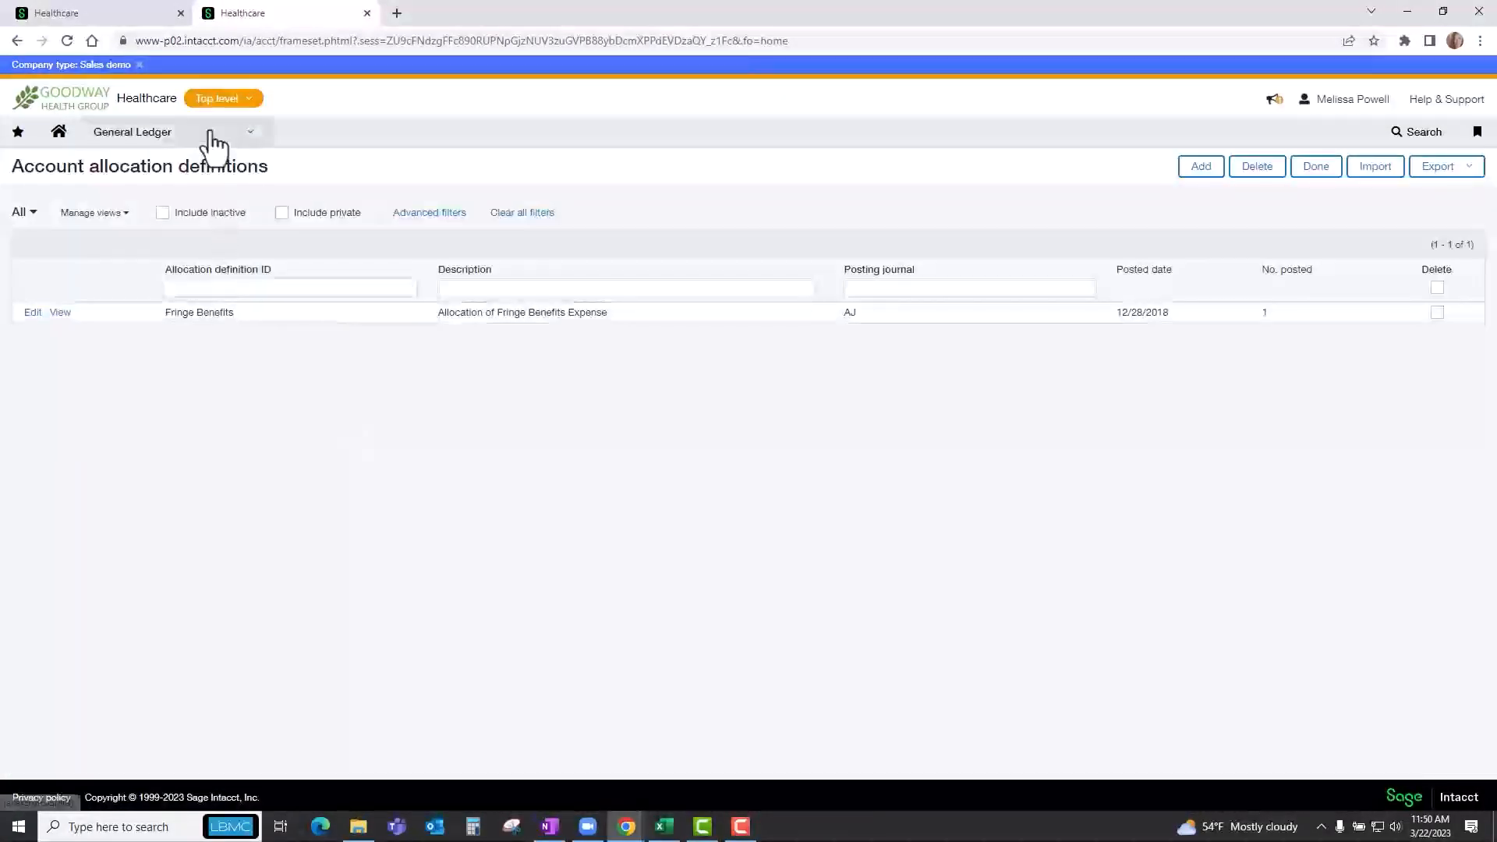
pyautogui.click(211, 145)
pyautogui.click(343, 461)
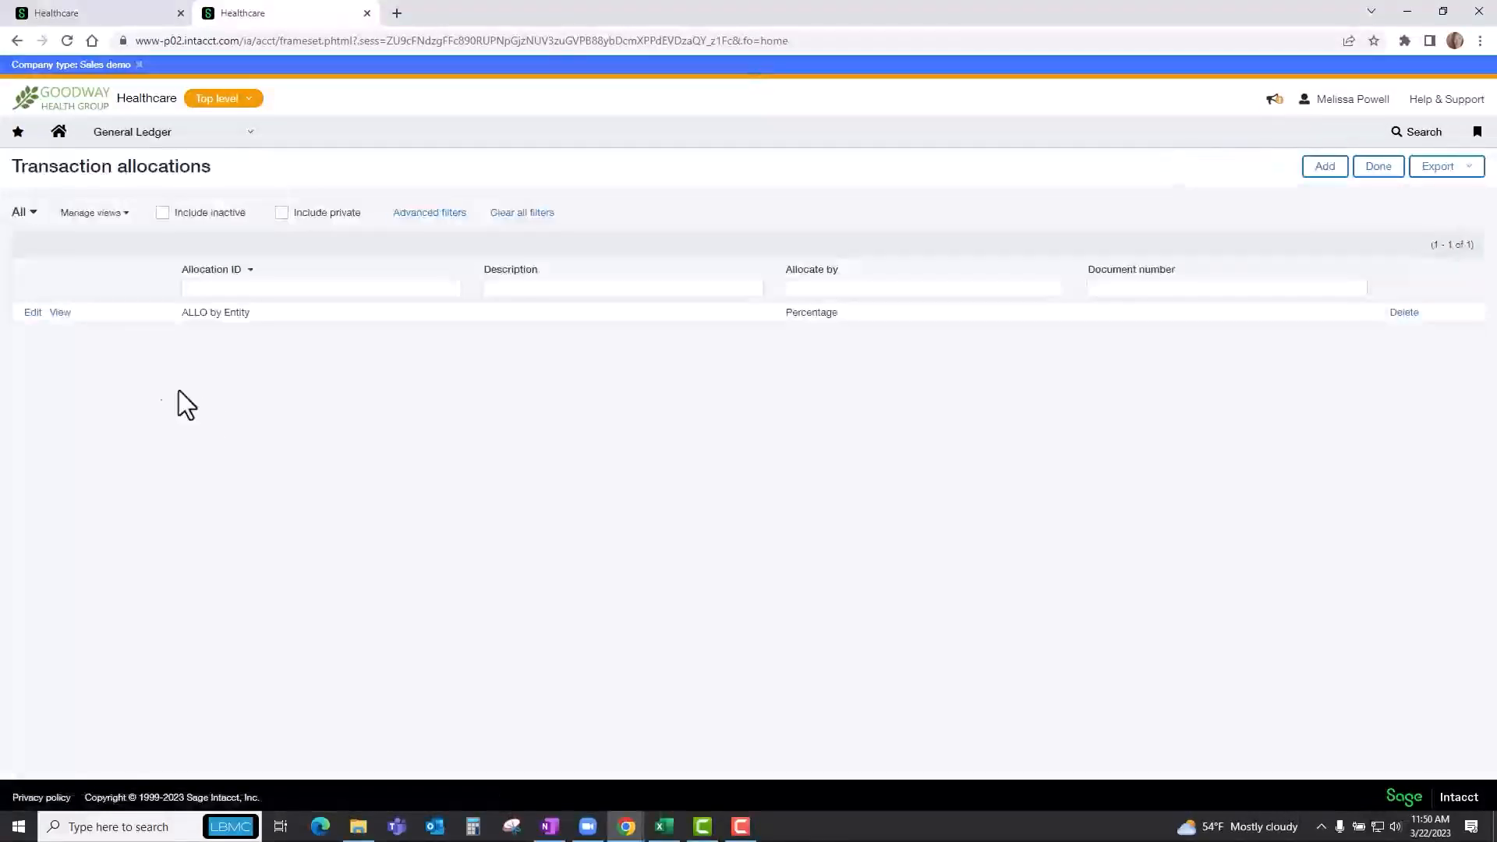
pyautogui.click(32, 313)
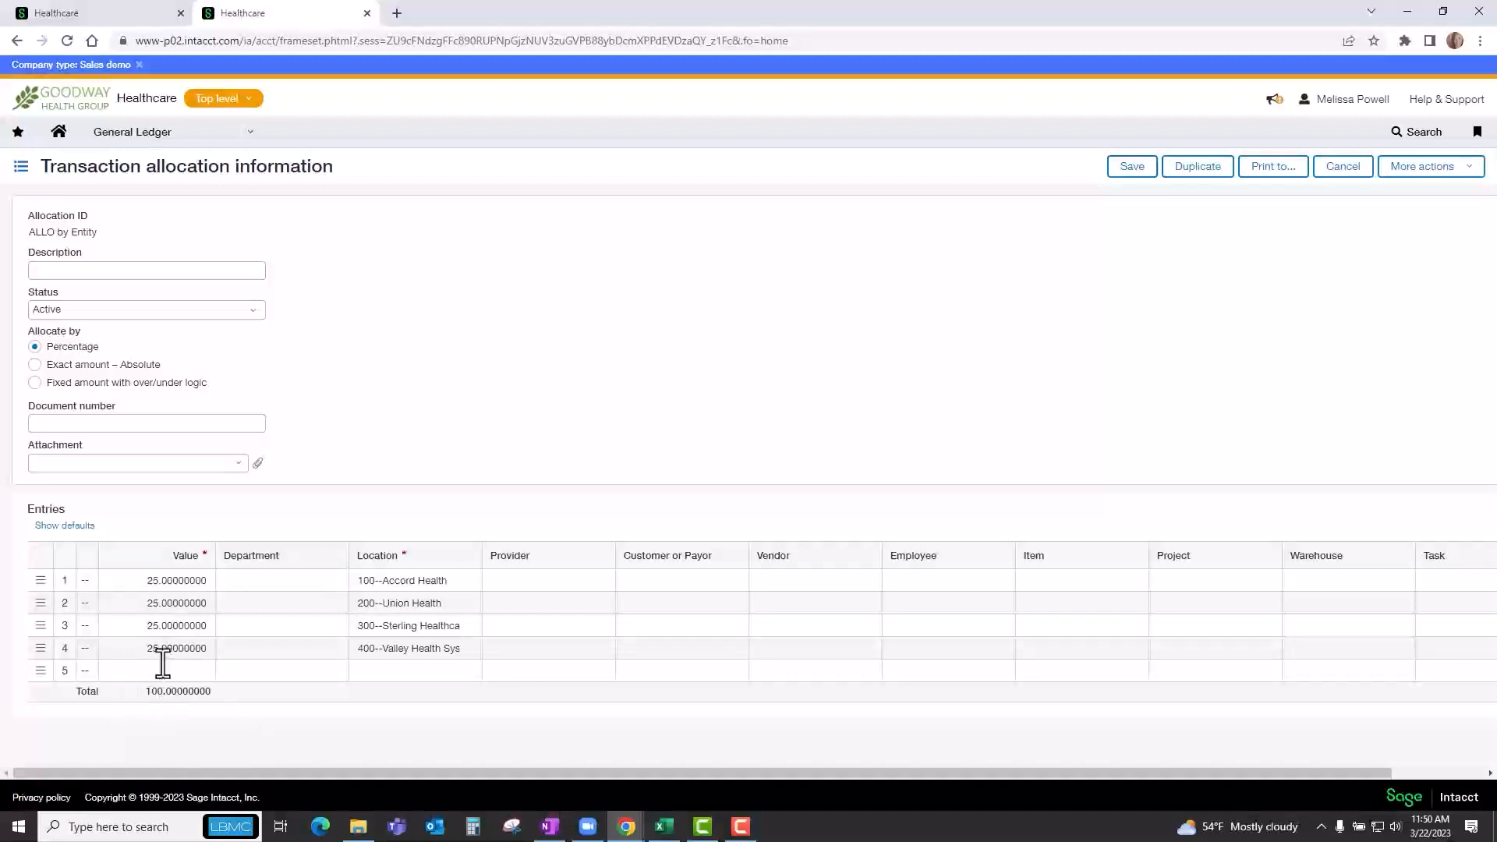
# Return to the Boston Properties bill, save it as a draft and reopen it for editing from the bills list.
pyautogui.click(151, 14)
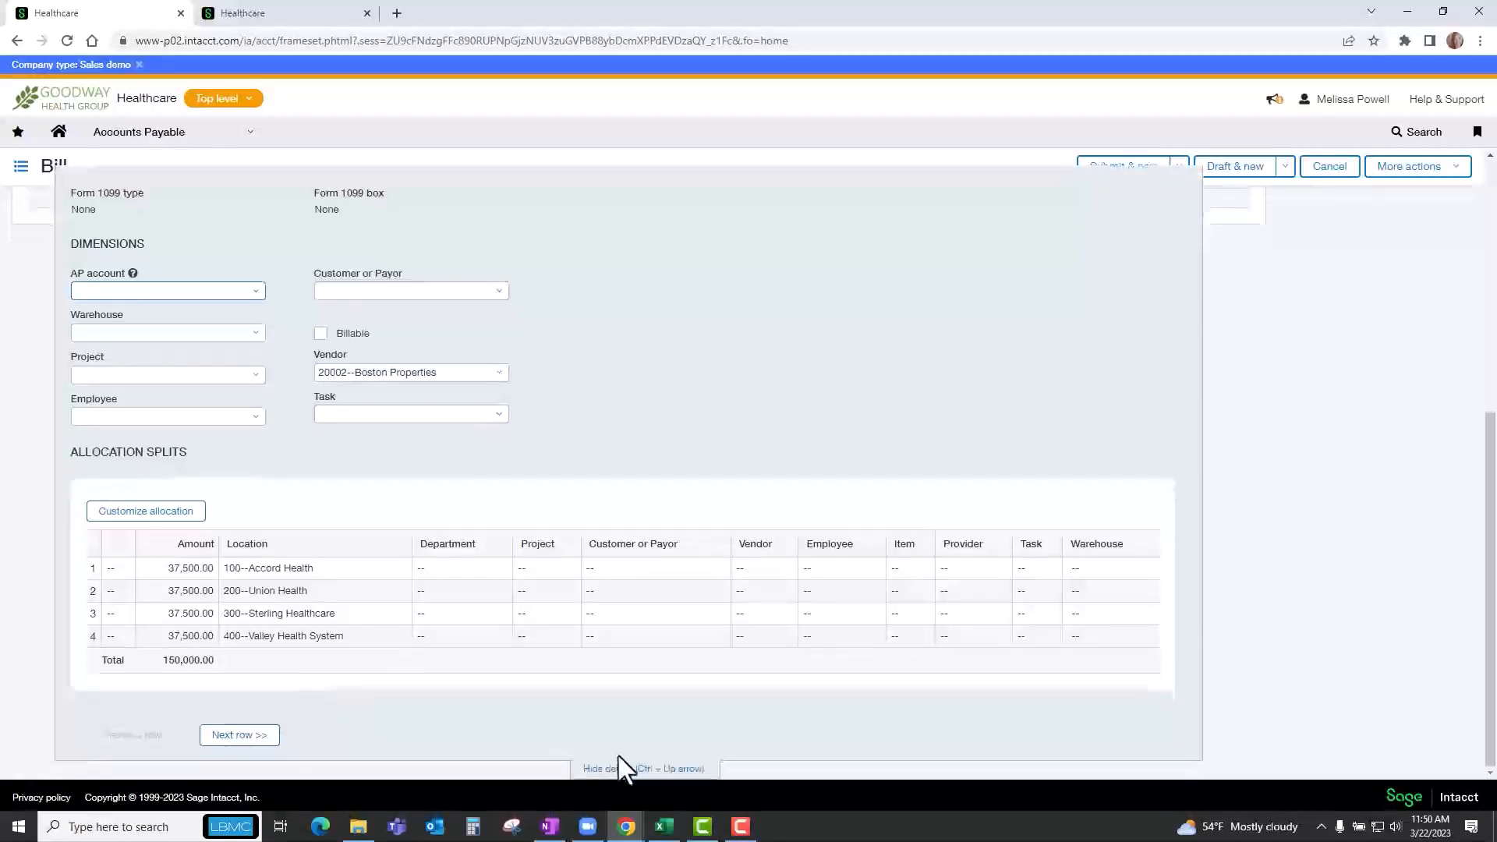
pyautogui.click(616, 787)
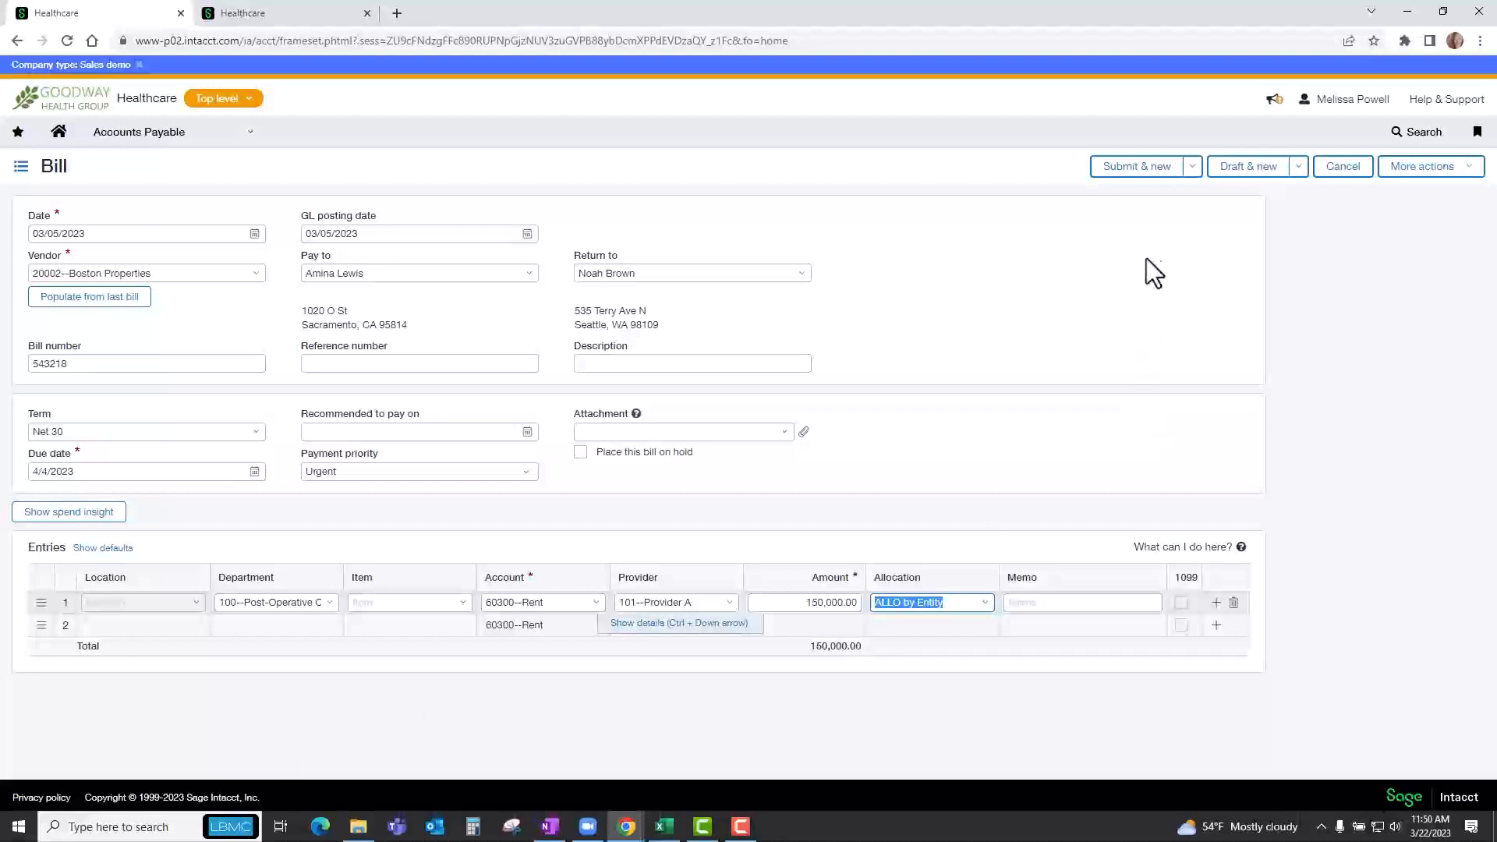
pyautogui.click(1193, 167)
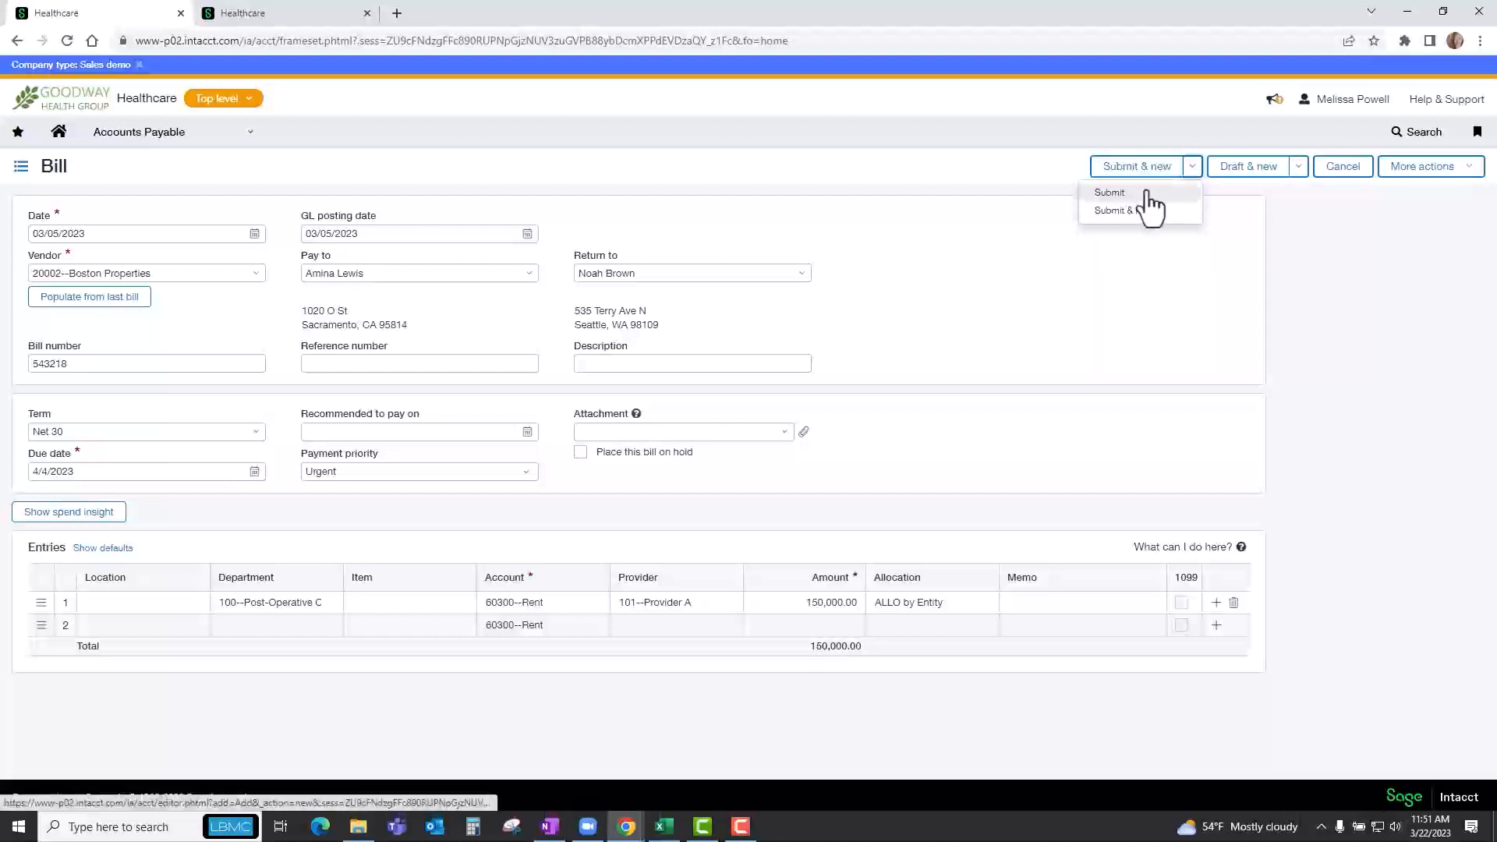
pyautogui.click(1298, 170)
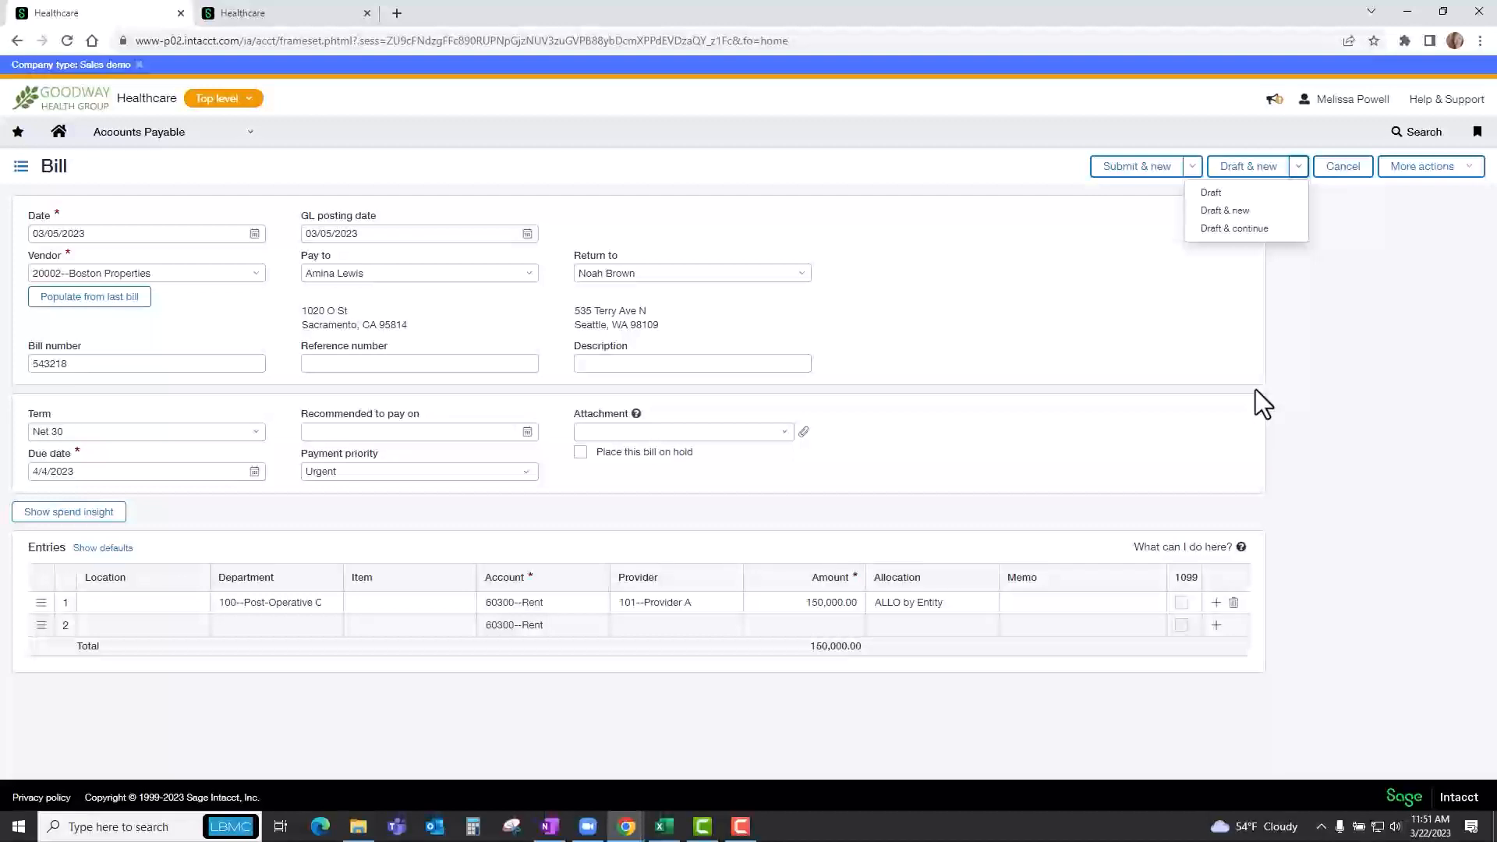
pyautogui.click(1213, 195)
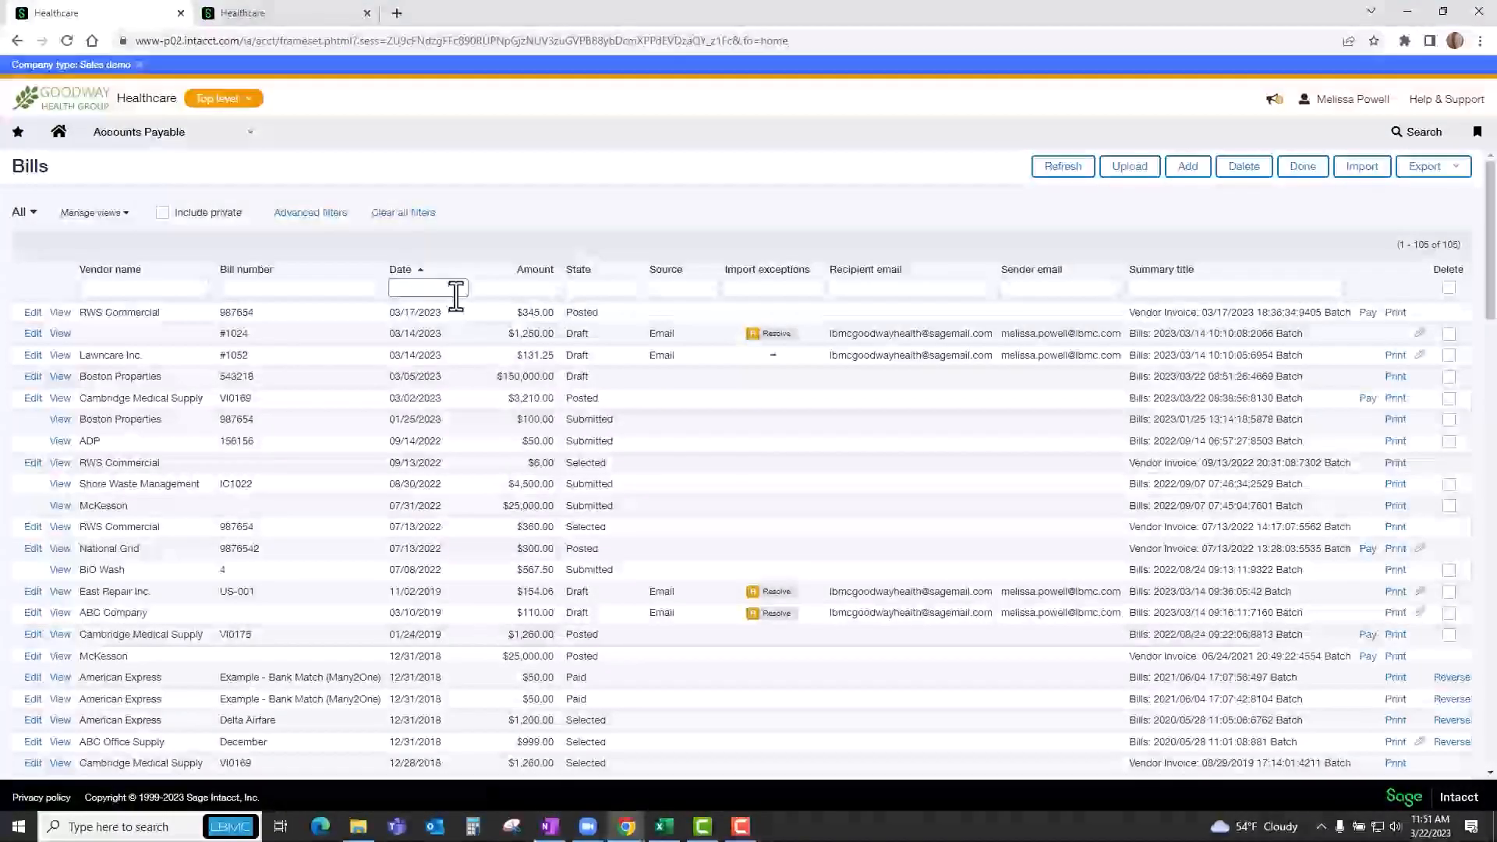
pyautogui.click(32, 377)
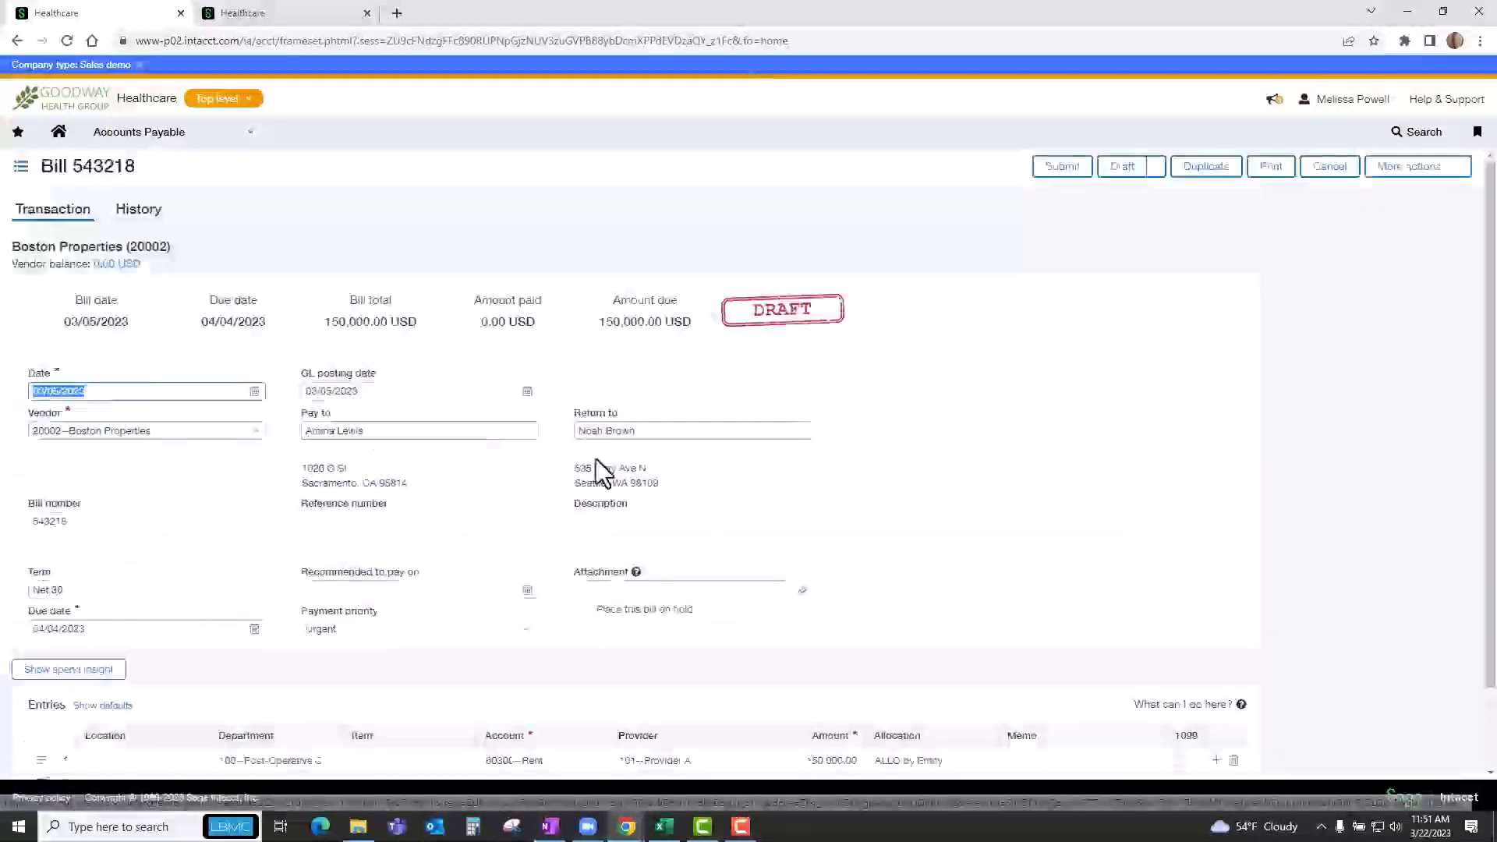
# Try to submit the Boston Properties bill with the first entry's location set to 100--Accord Health, and return to the bills list.
pyautogui.scroll(-1, 618, 642)
pyautogui.click(196, 684)
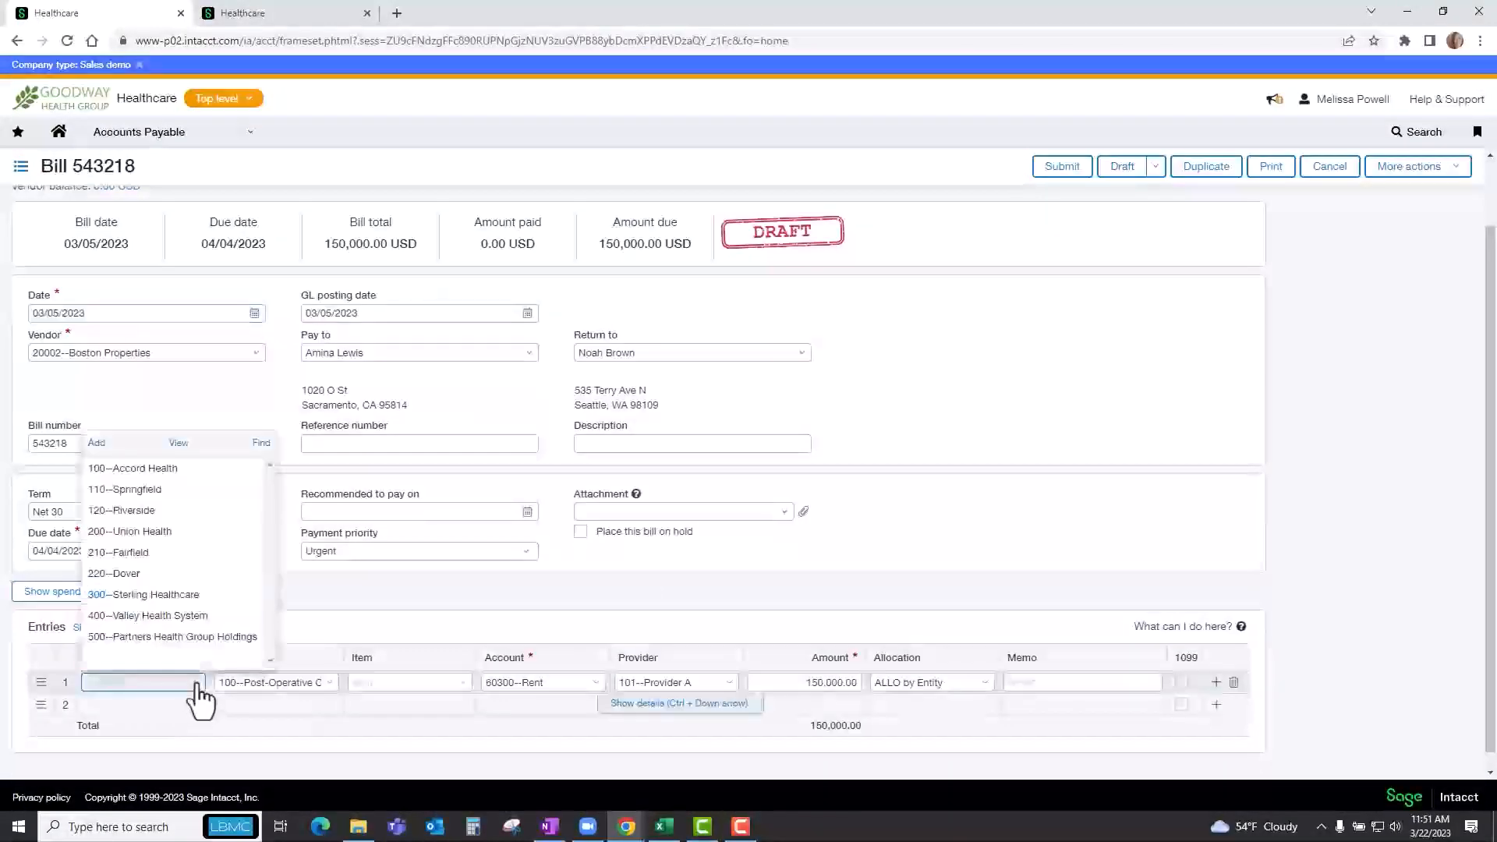
pyautogui.click(164, 469)
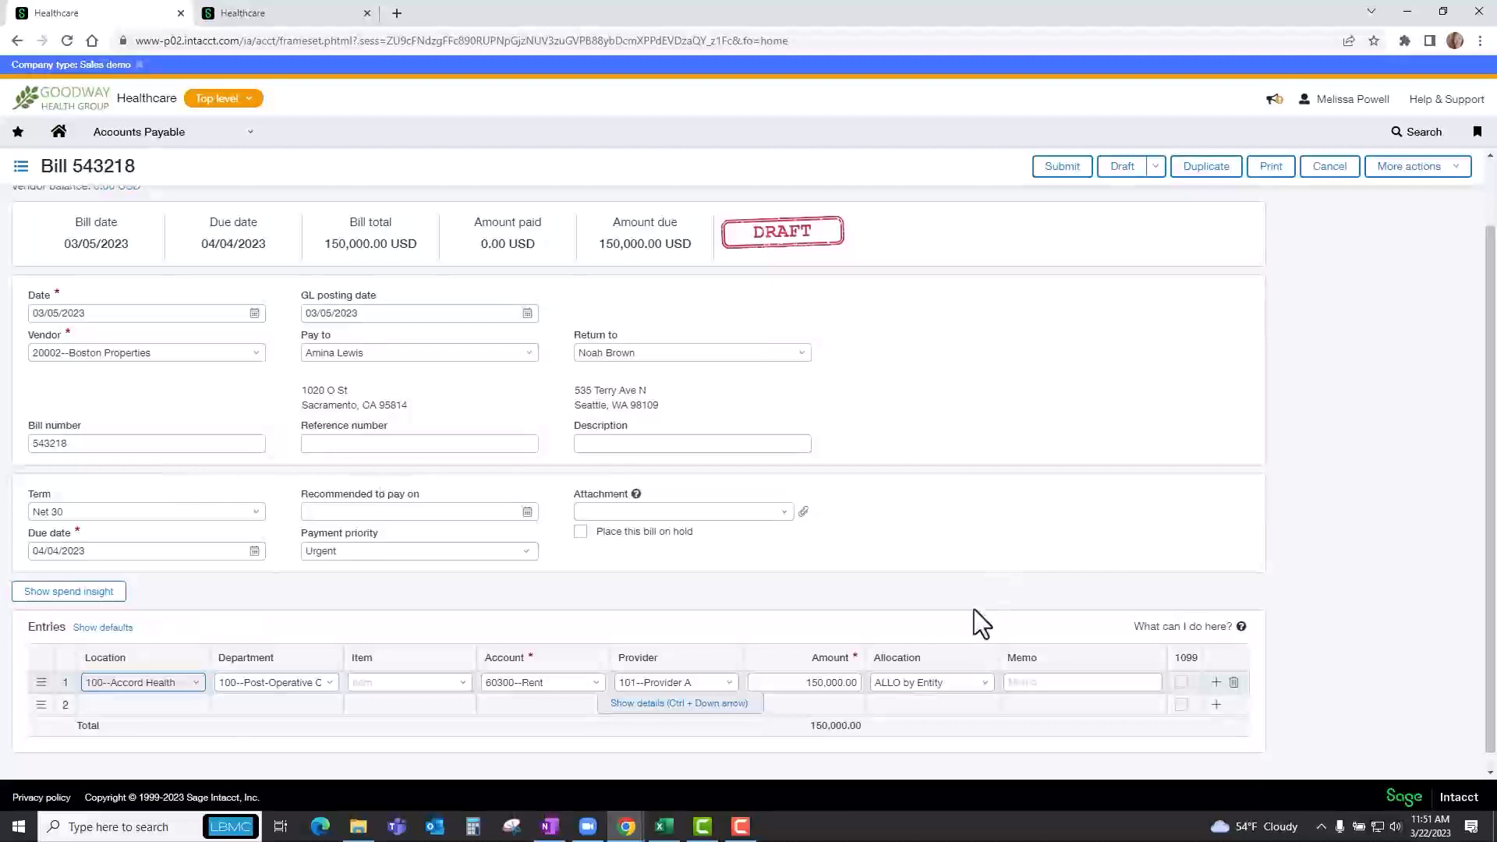
pyautogui.click(1063, 168)
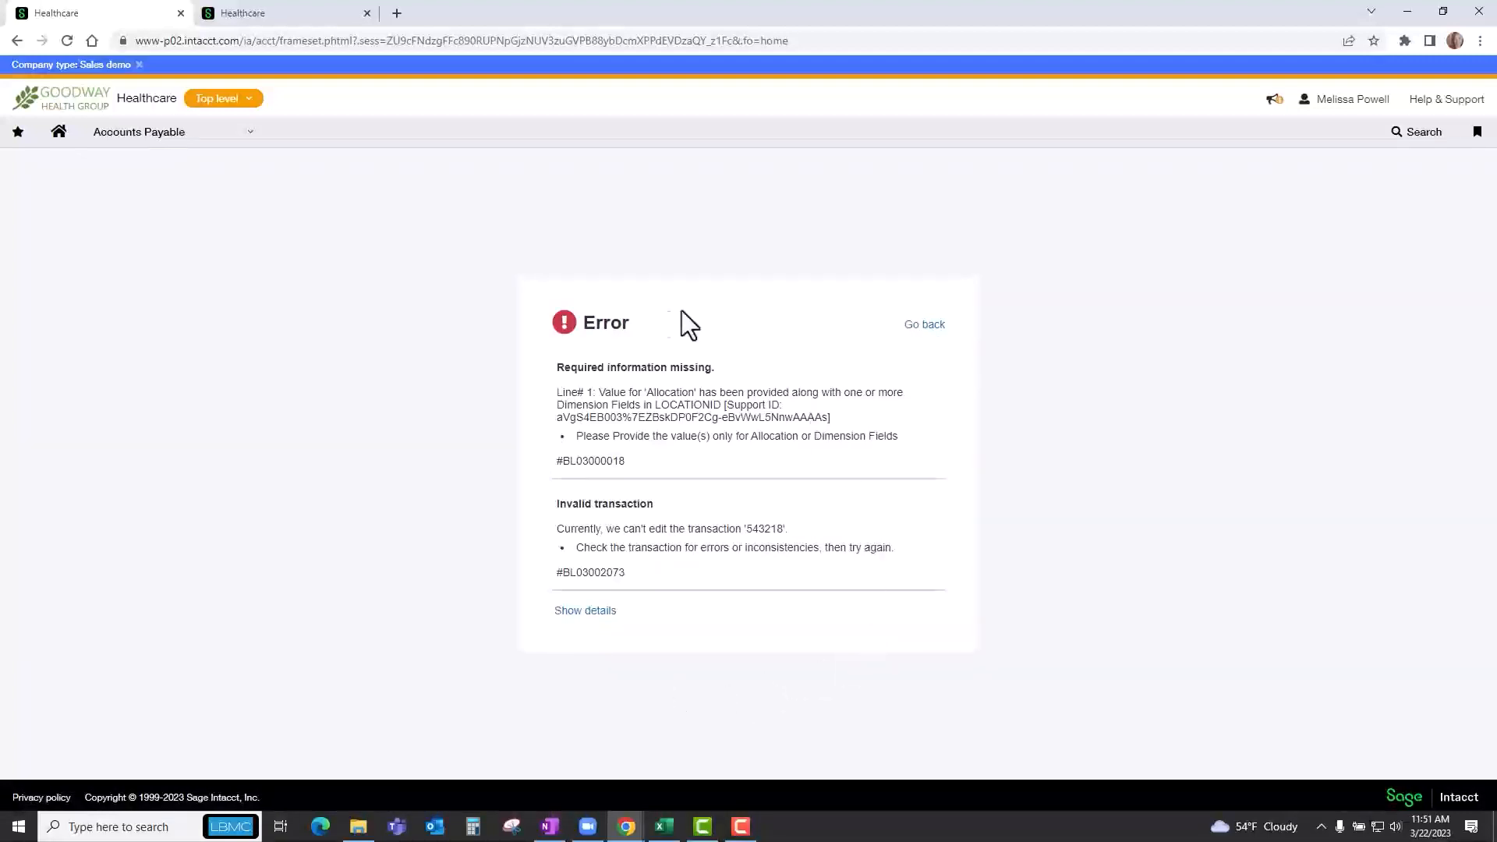
pyautogui.click(933, 331)
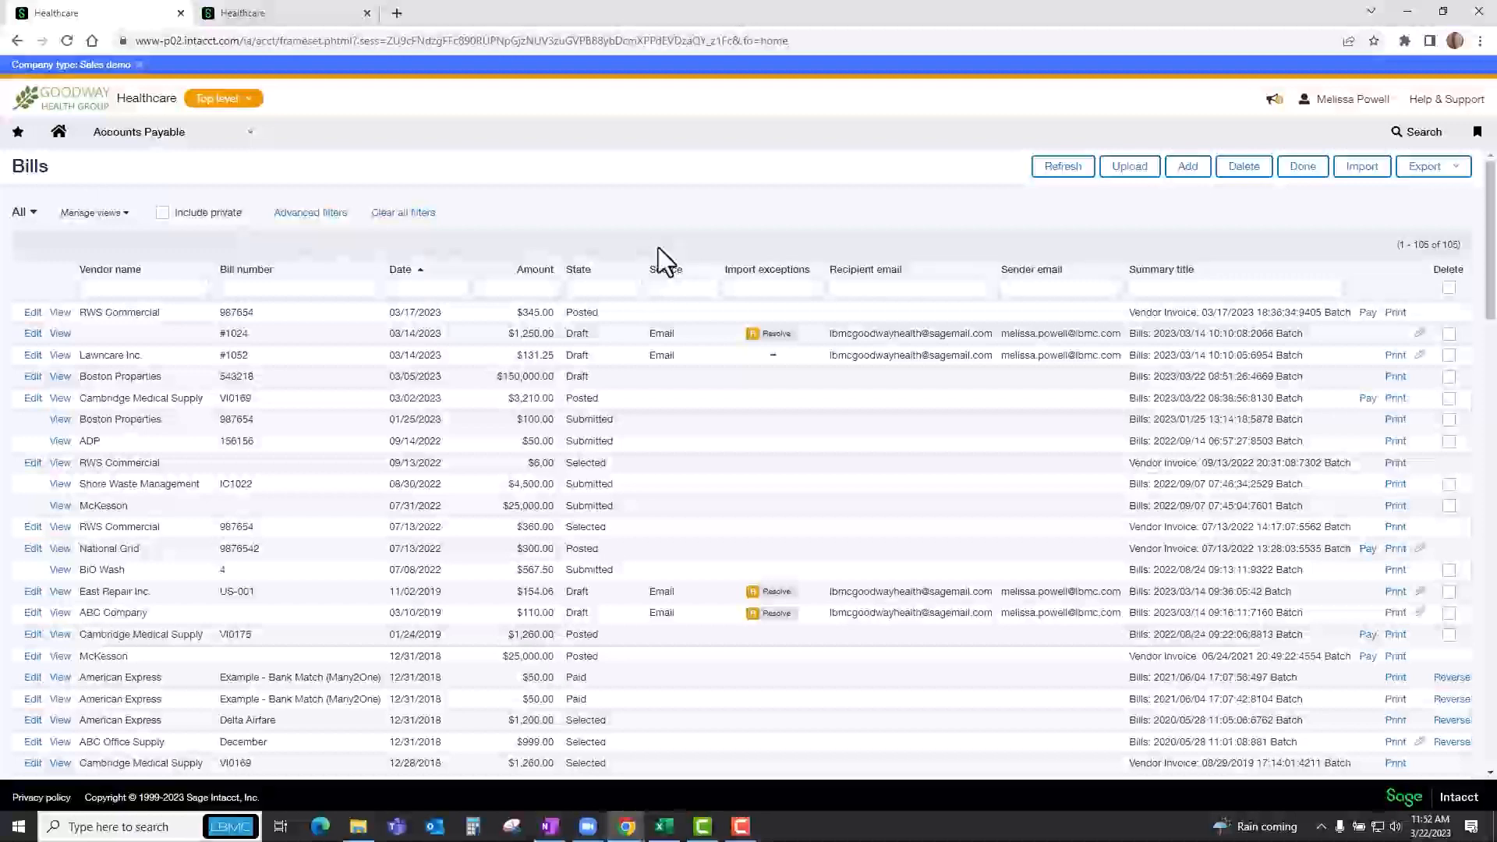
# In the second browser tab, open the company's data import checklist and examine the import and template options down to Accounts Payable bills.
pyautogui.click(265, 17)
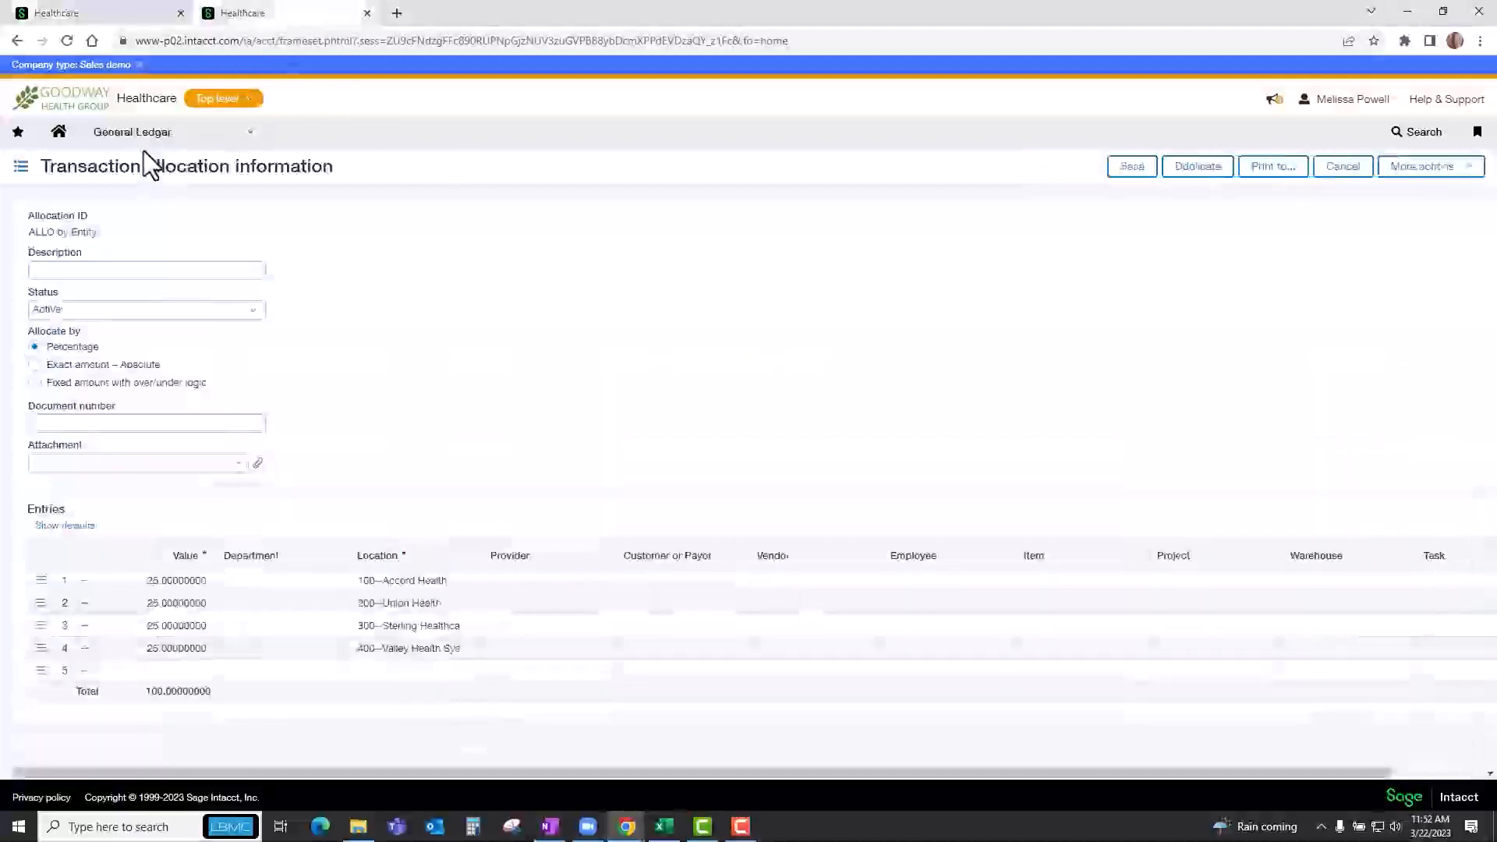
pyautogui.moveTo(139, 157)
pyautogui.moveTo(124, 307)
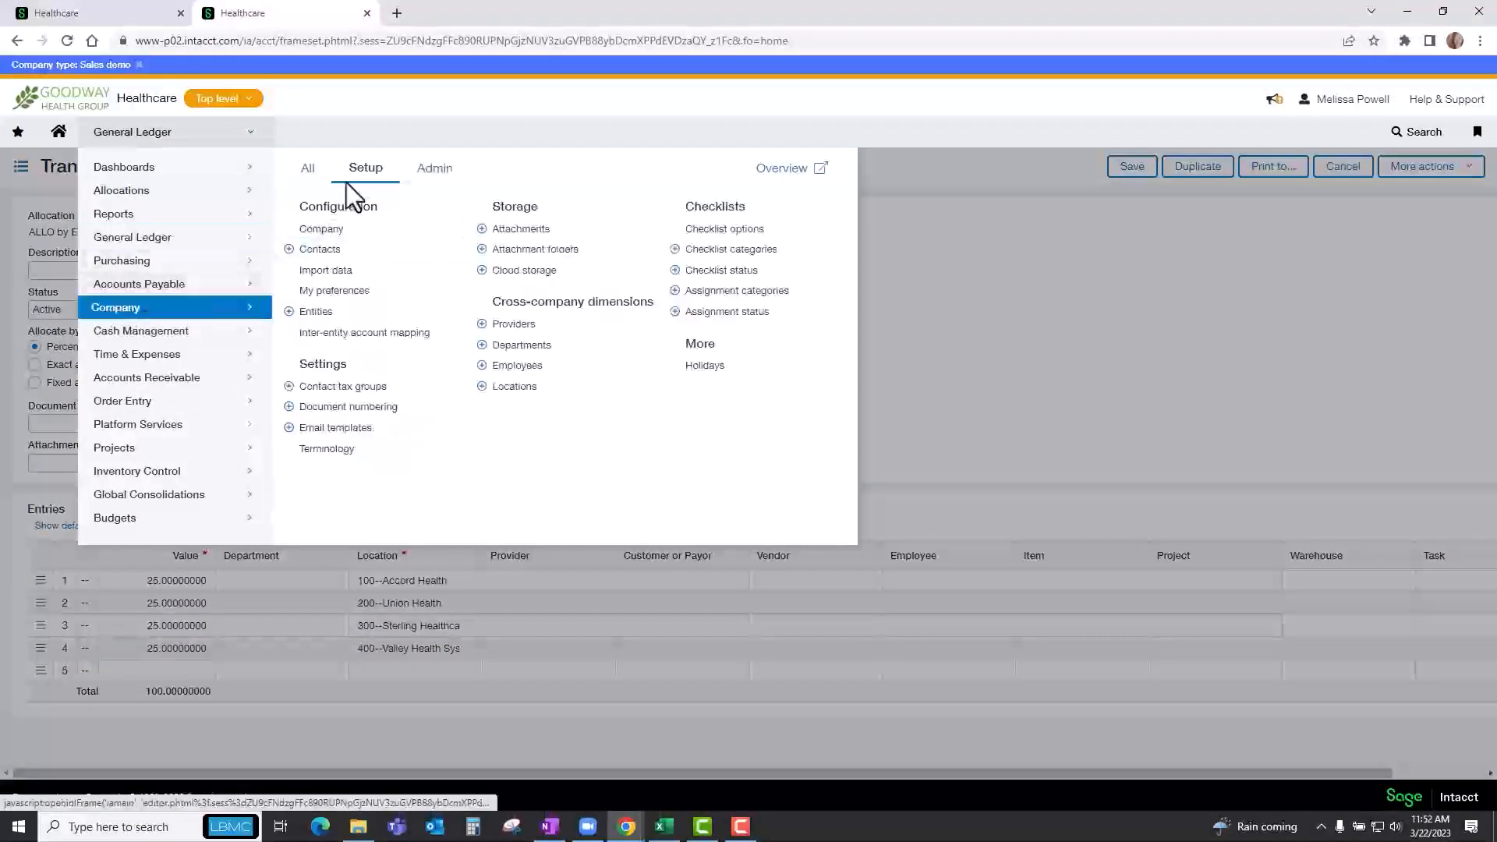
pyautogui.click(334, 275)
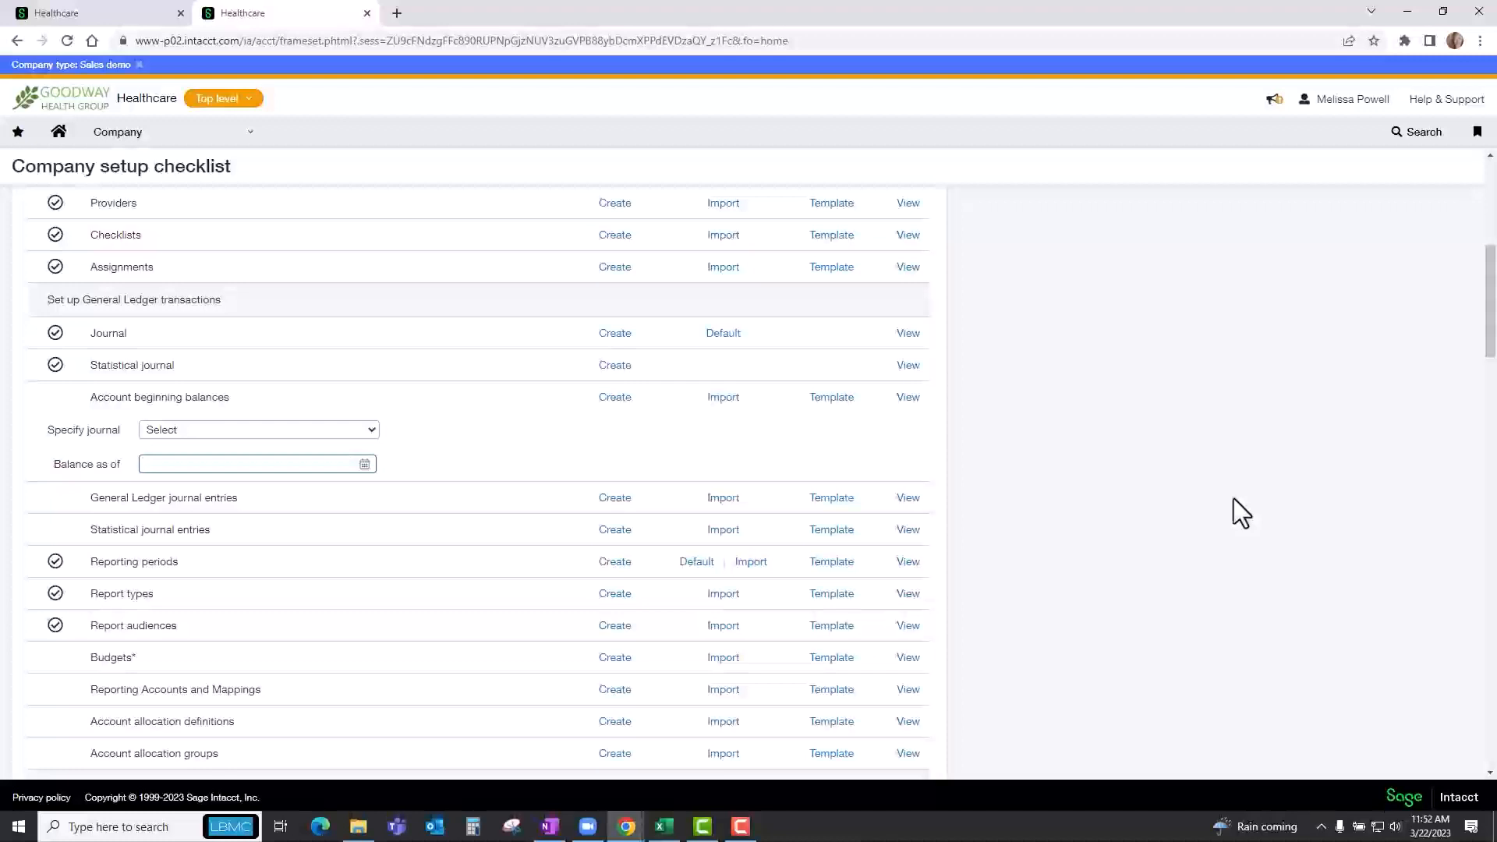
pyautogui.scroll(6, 1233, 500)
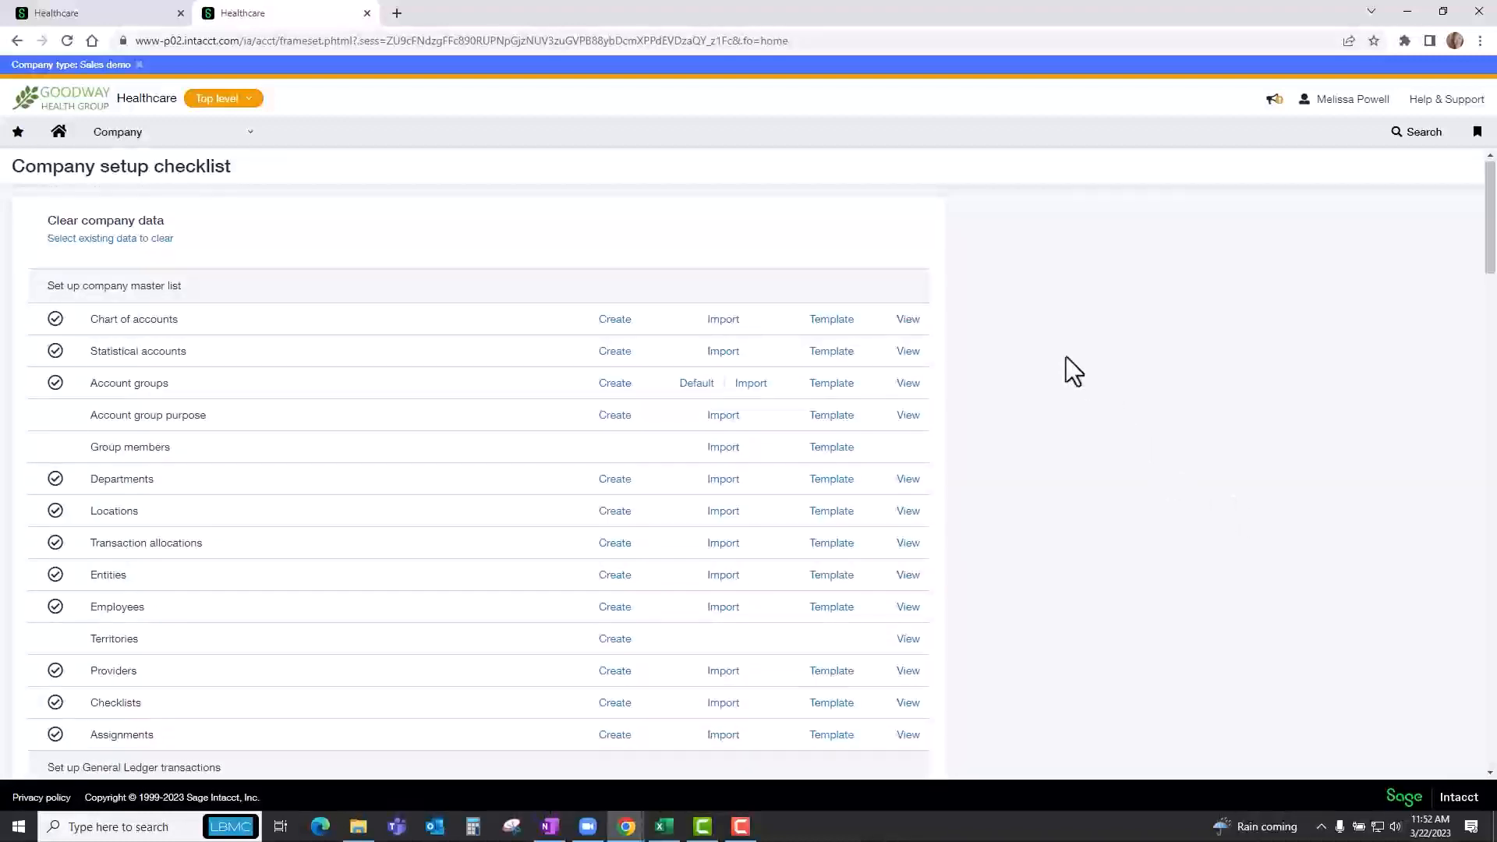
pyautogui.scroll(-5, 1066, 358)
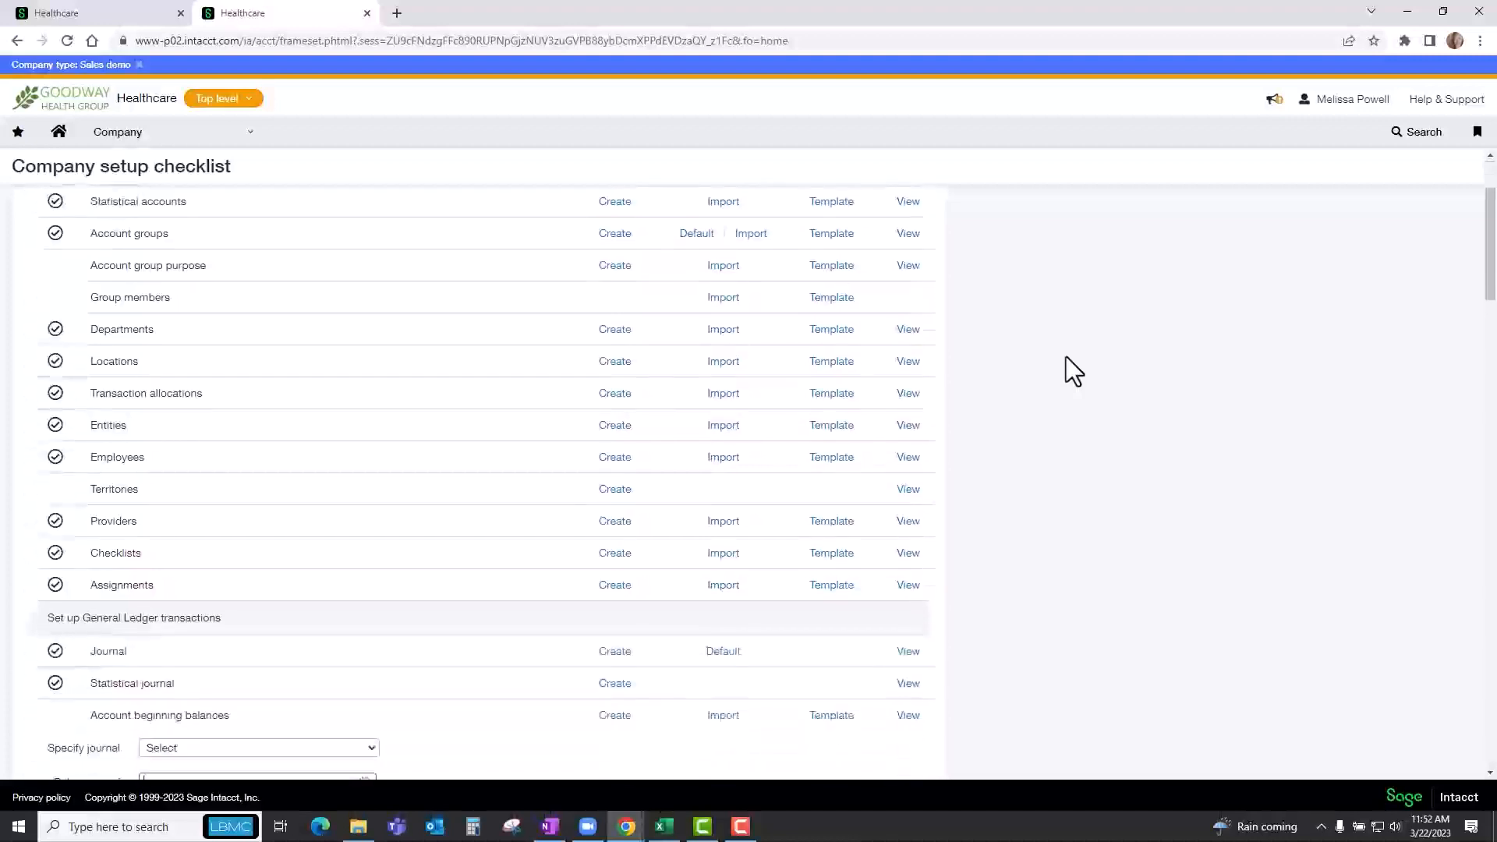
pyautogui.scroll(-5, 1066, 357)
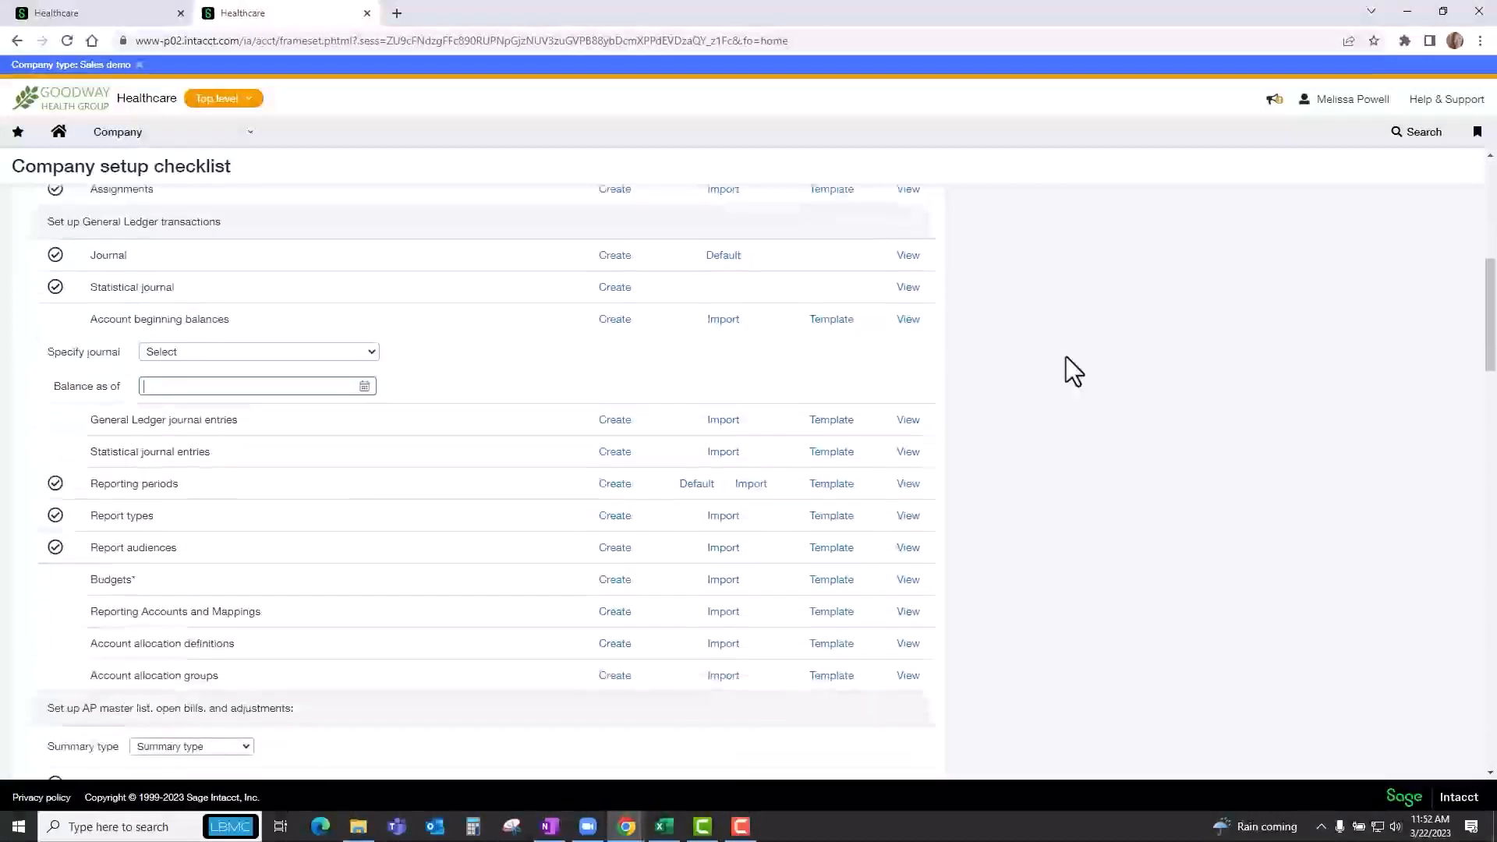
pyautogui.scroll(-2, 1065, 358)
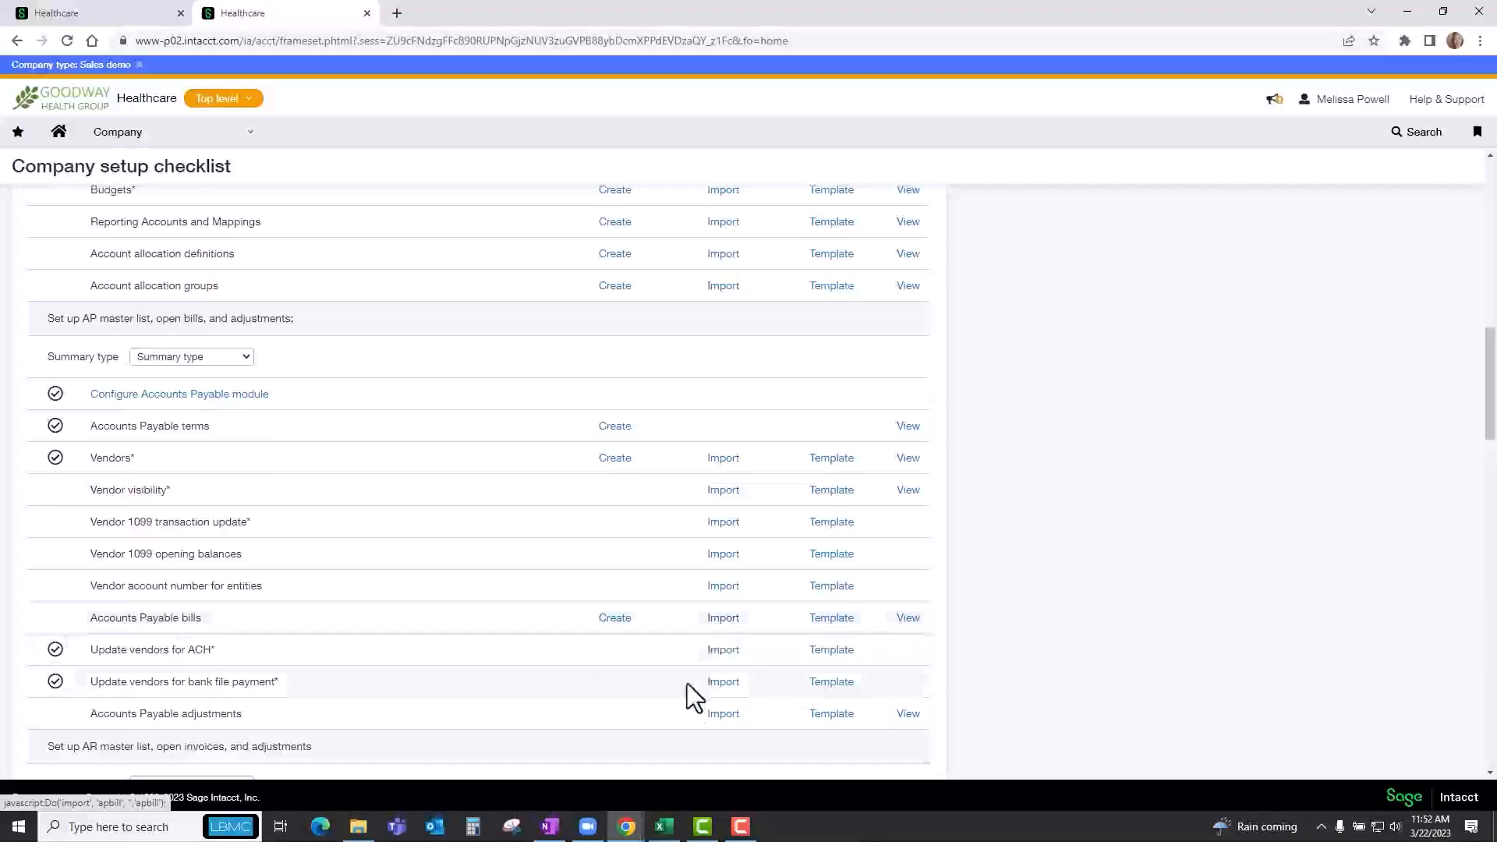
# Switch to the Accounts Payable bills workbook in Excel and examine the sample bill's number, vendor ID, created date and due date.
pyautogui.click(662, 828)
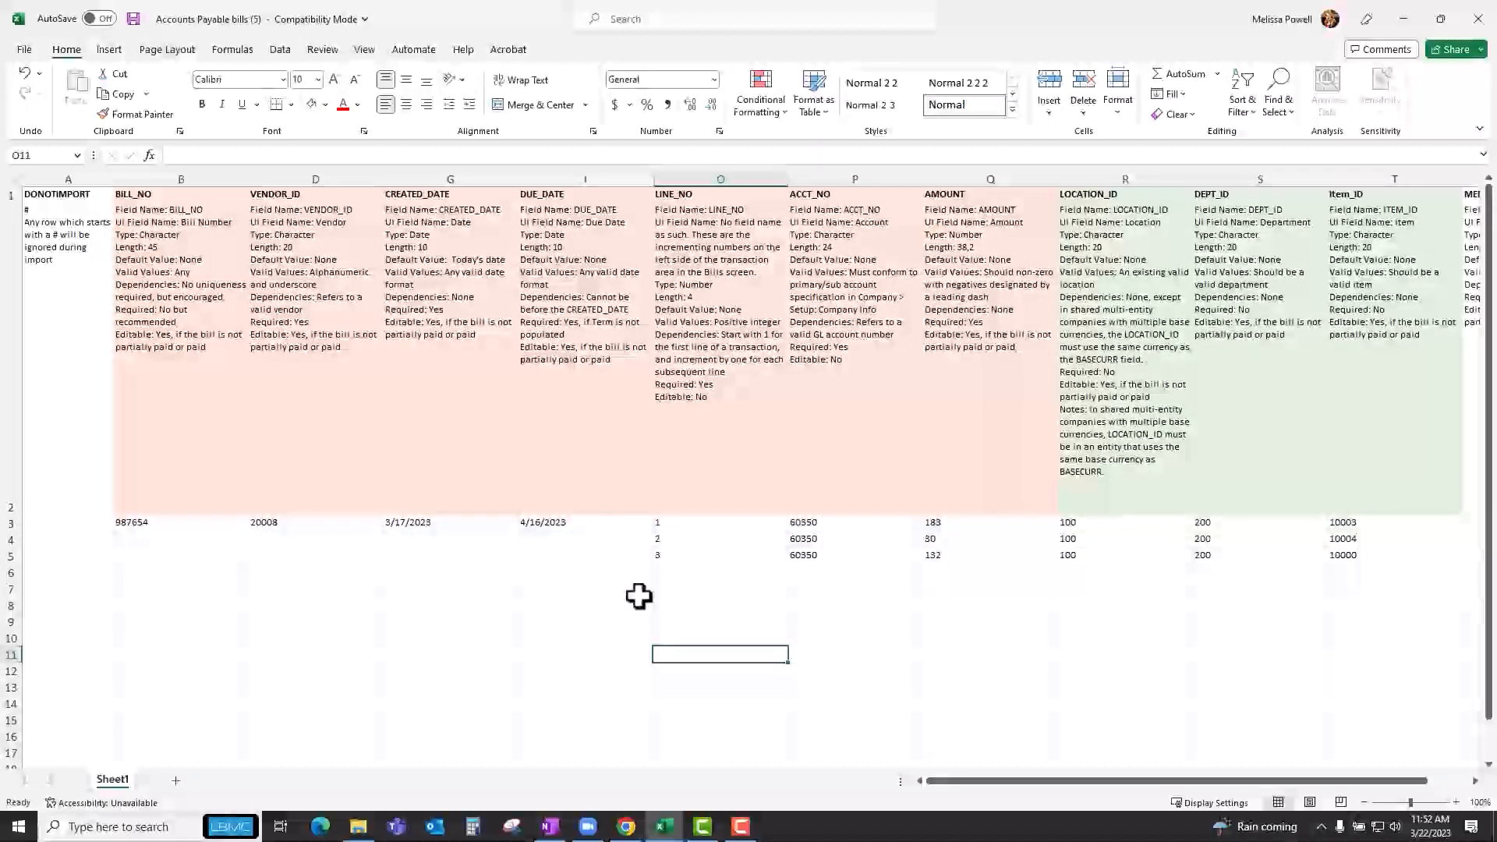
pyautogui.click(163, 525)
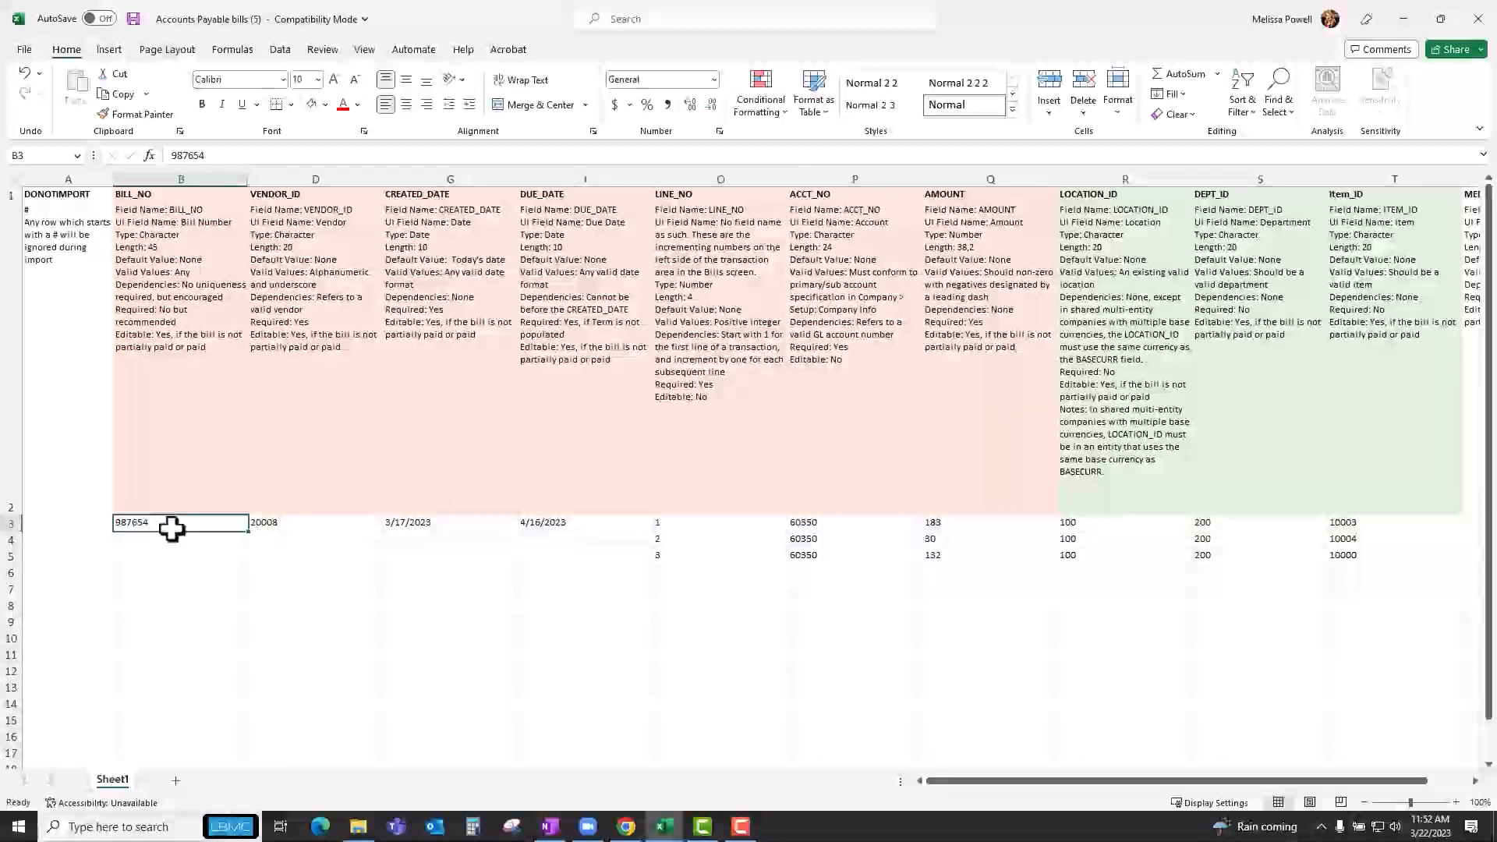
pyautogui.click(301, 521)
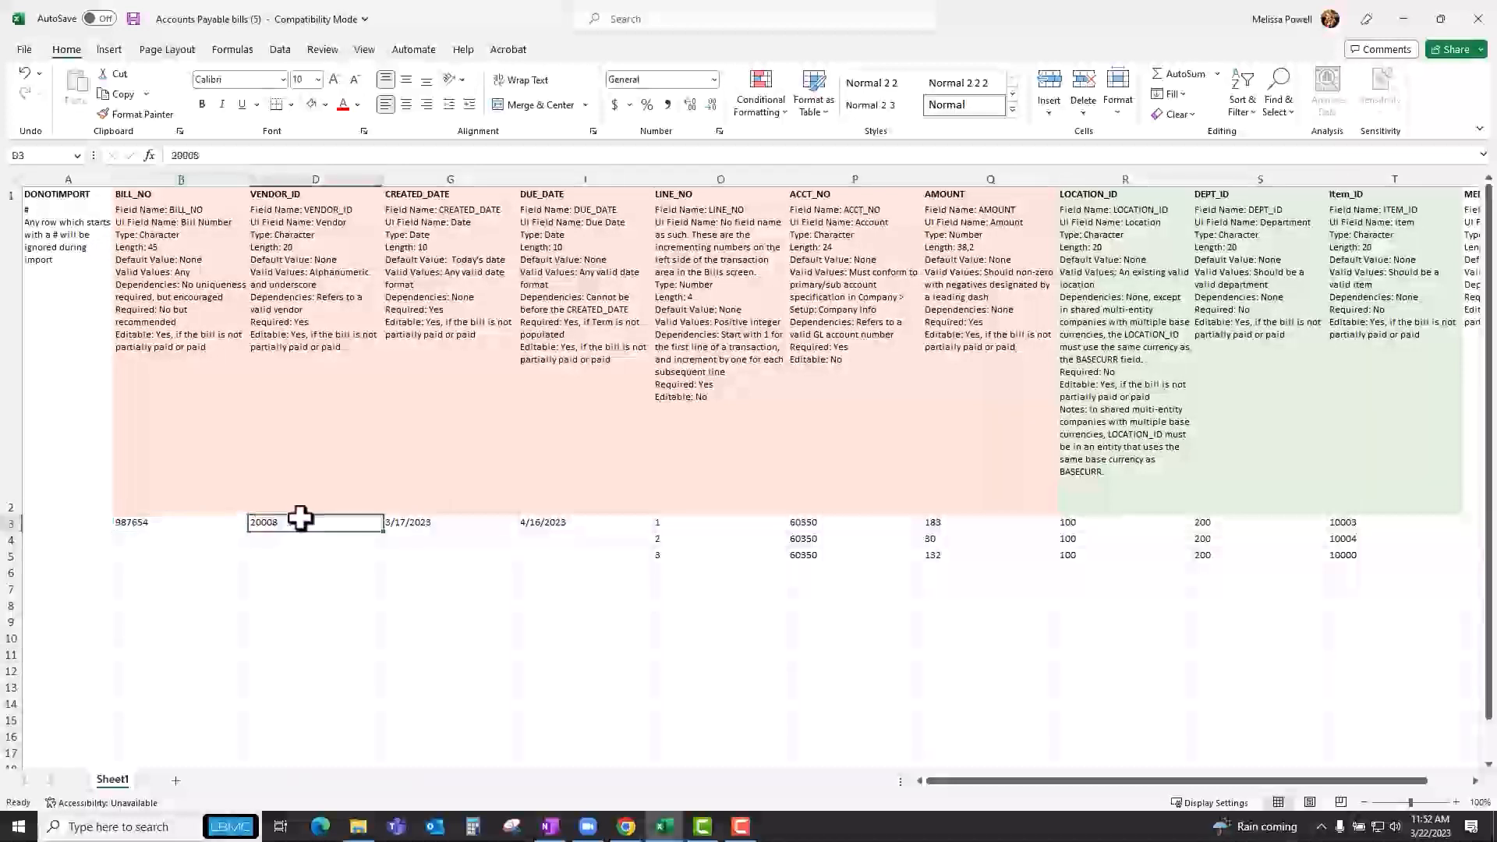
pyautogui.click(474, 525)
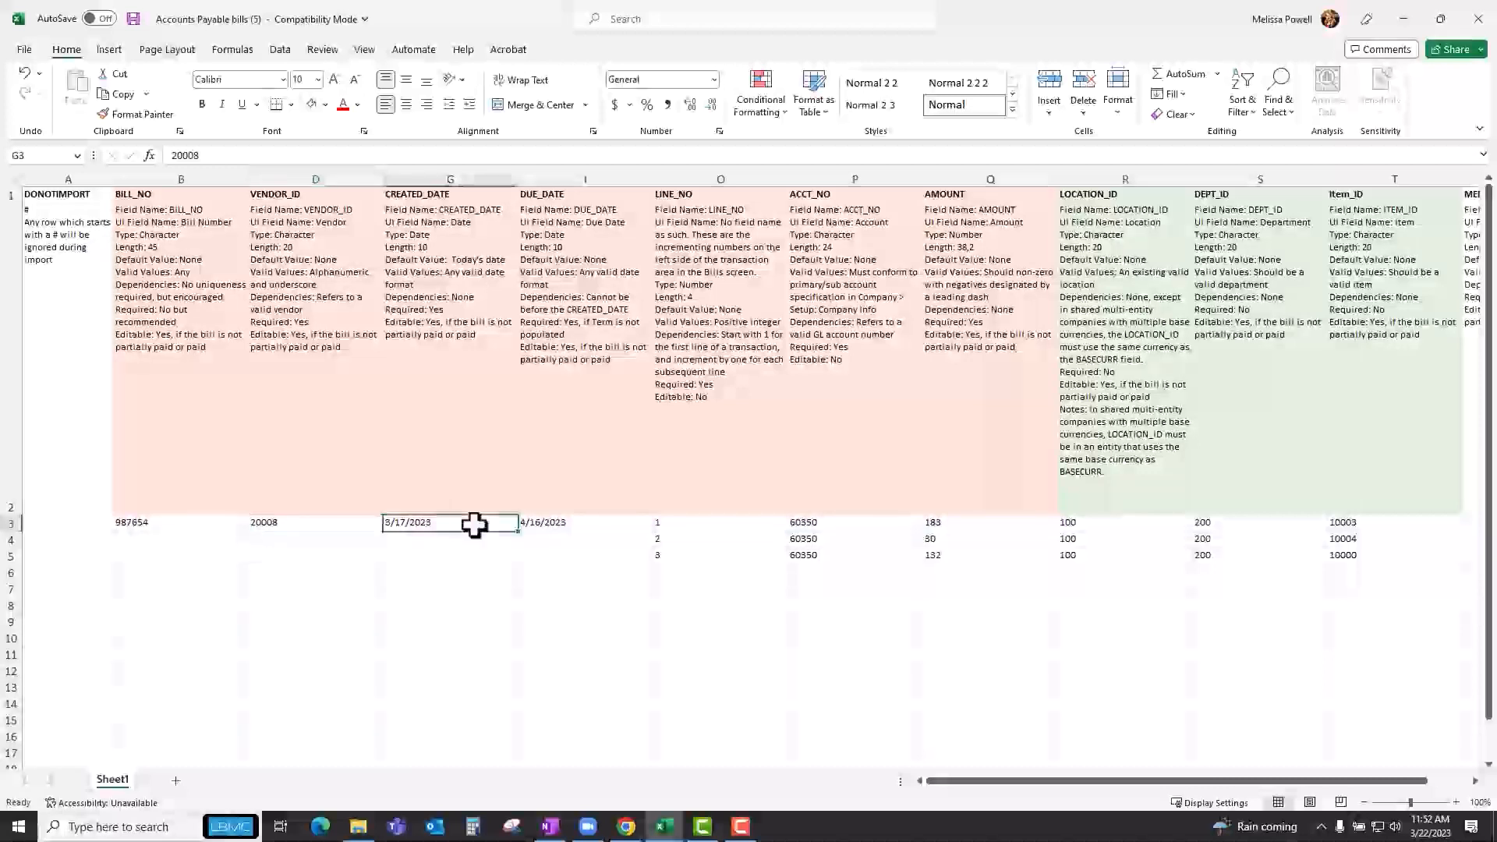
pyautogui.click(573, 523)
# Examine the sample bill's line columns: line number, account, amount, location, department and item ID for all three rows.
pyautogui.click(687, 521)
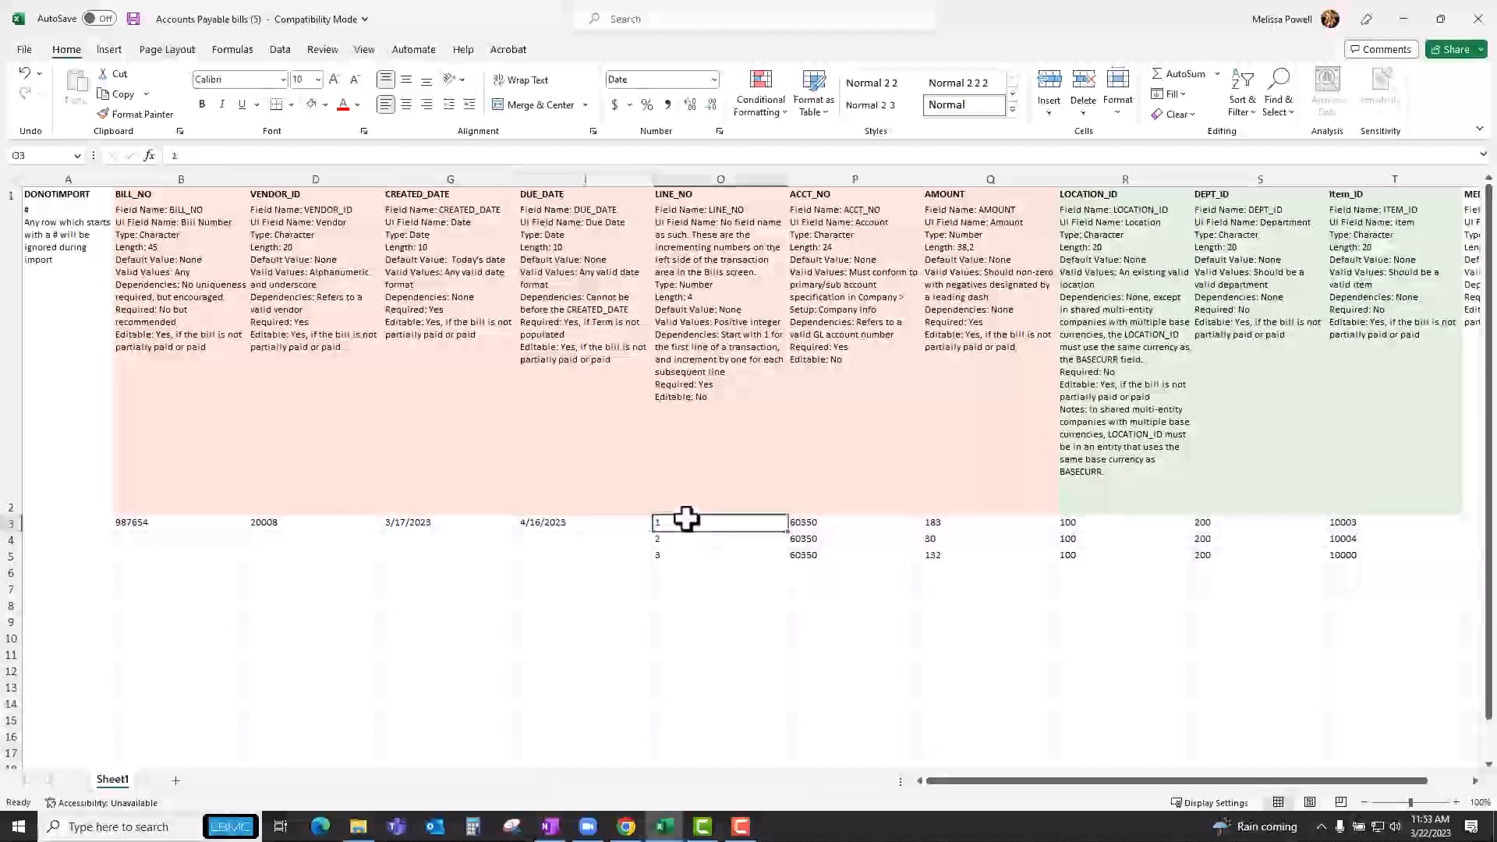
pyautogui.moveTo(686, 520); pyautogui.dragTo(671, 557)
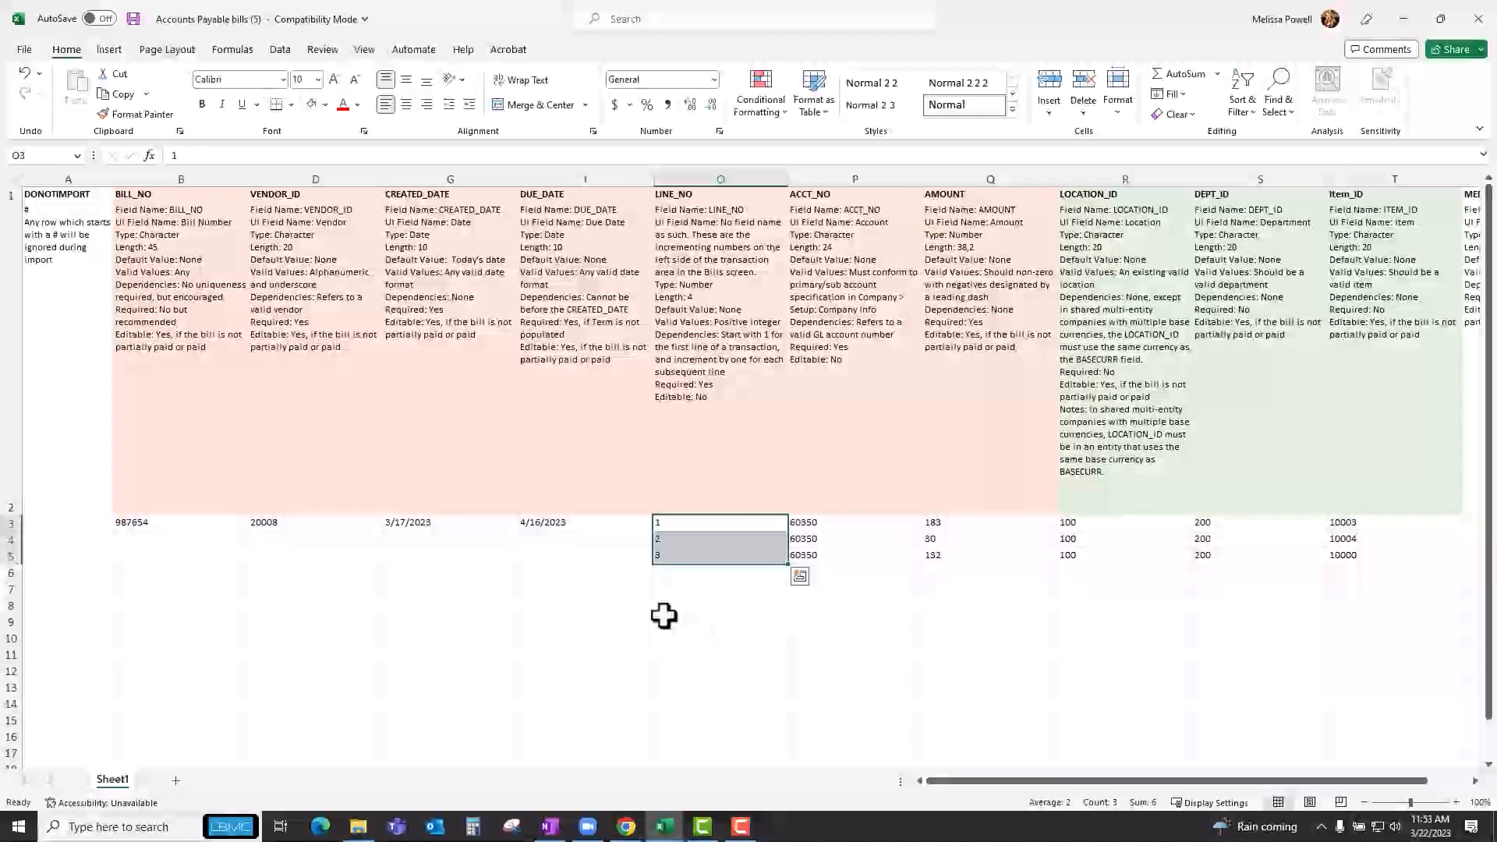
pyautogui.click(891, 622)
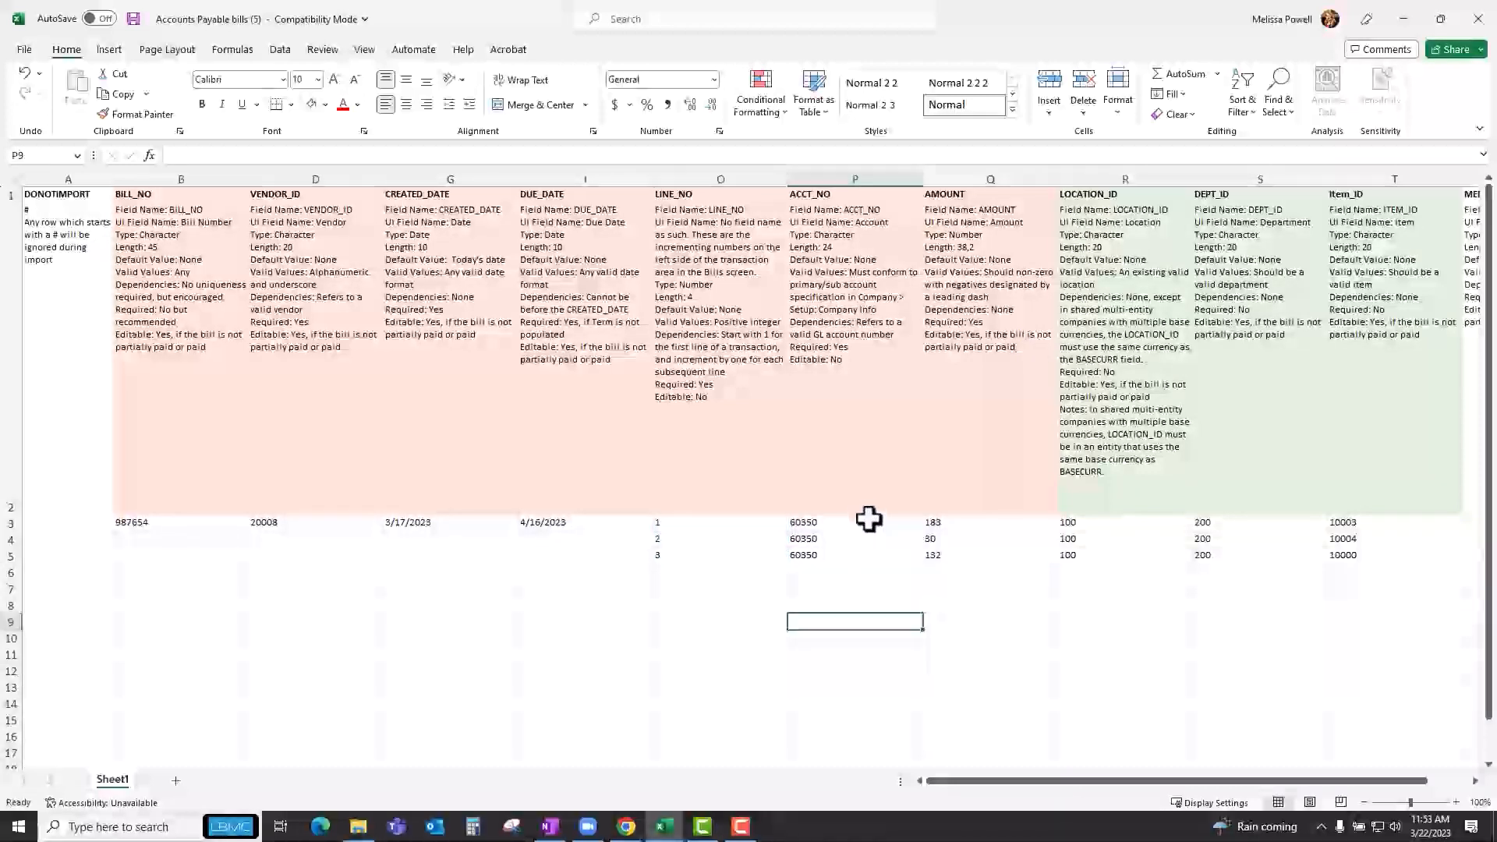
pyautogui.moveTo(869, 520); pyautogui.dragTo(866, 552)
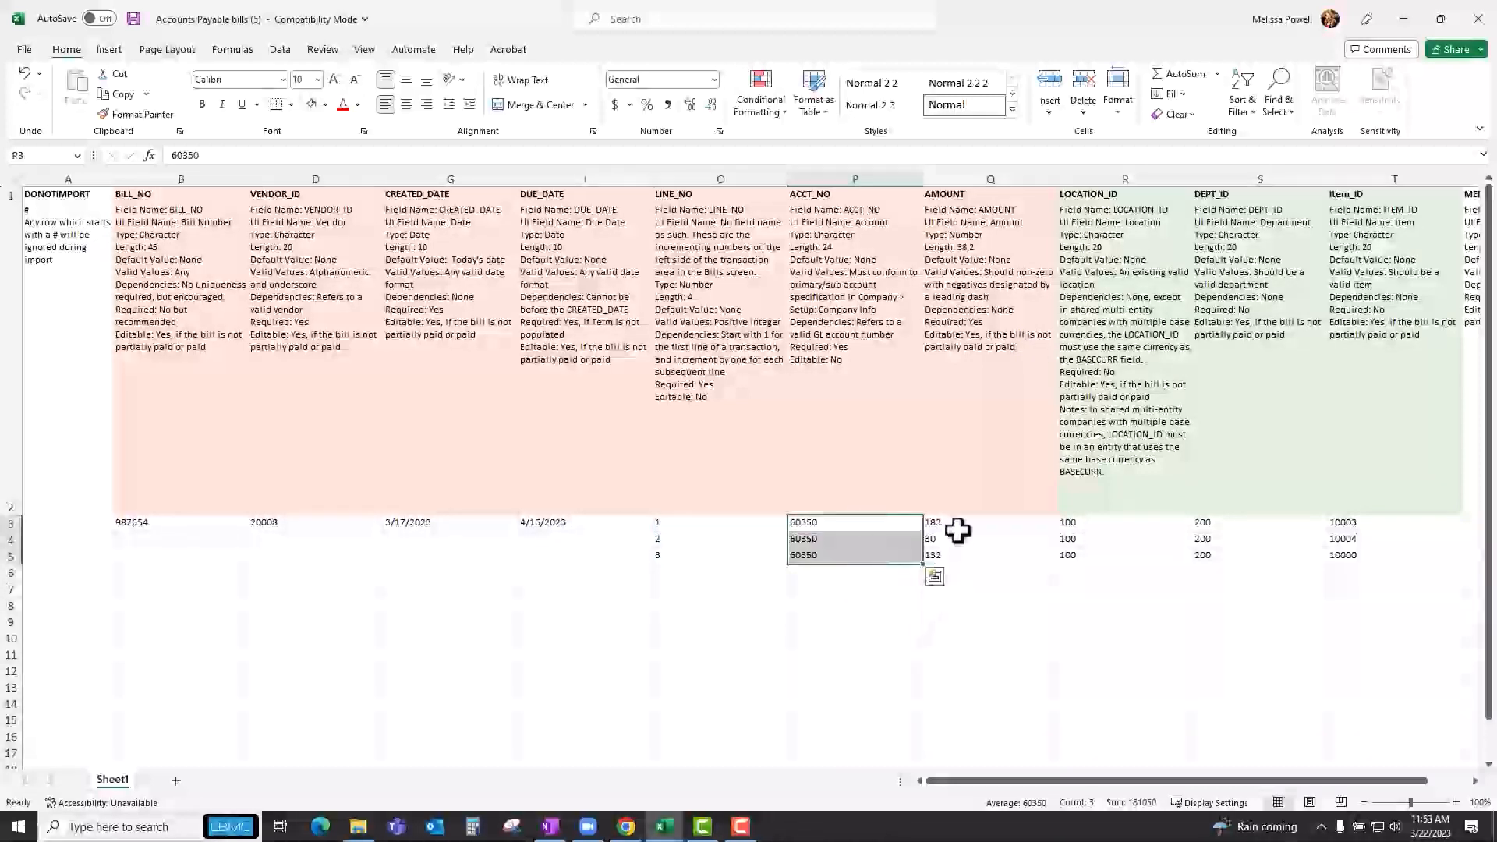
pyautogui.moveTo(957, 521); pyautogui.dragTo(956, 559)
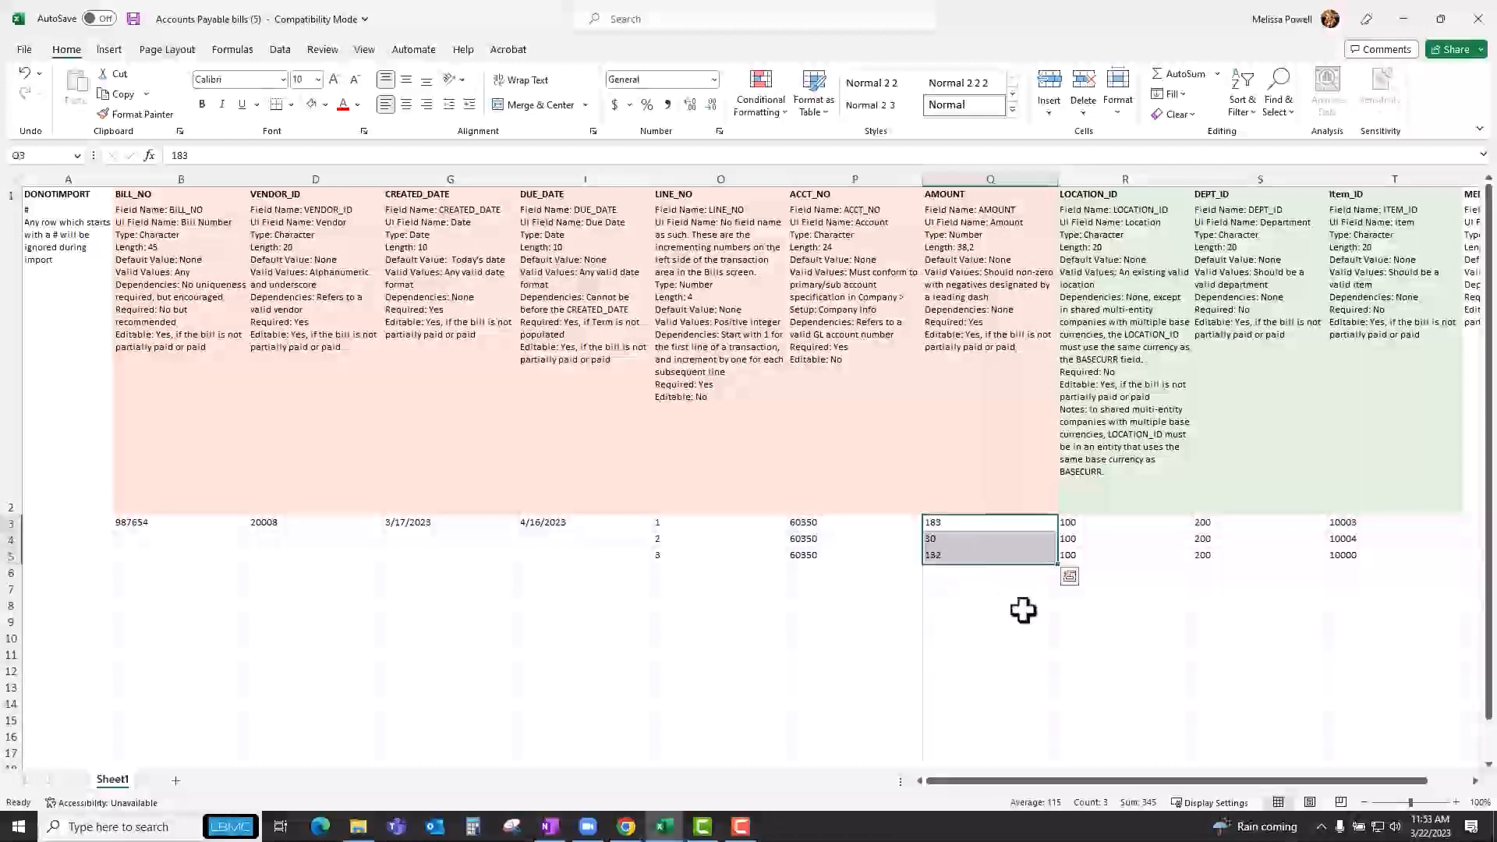
pyautogui.click(1103, 524)
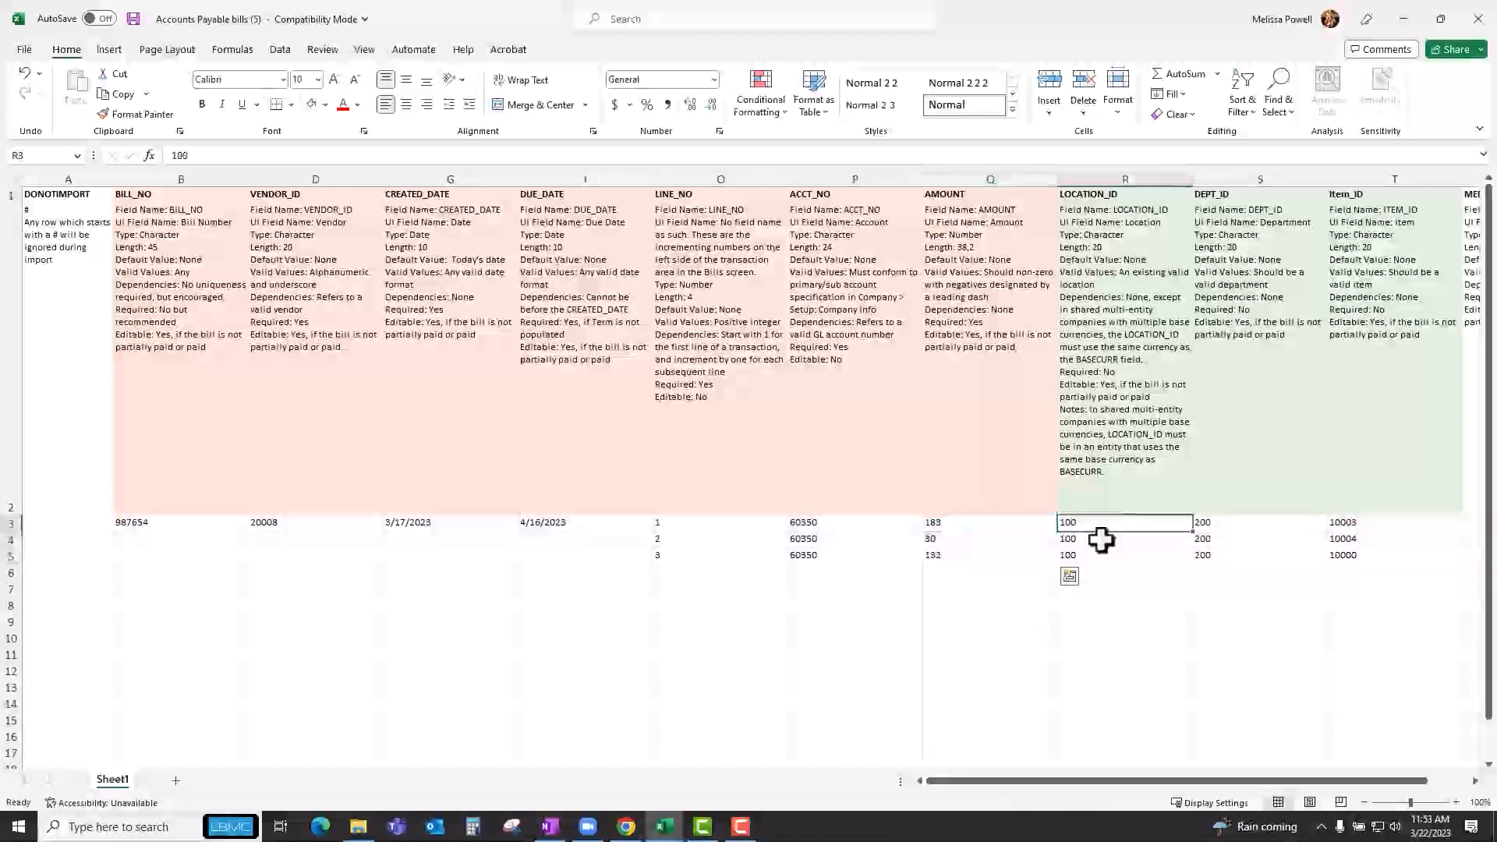
pyautogui.moveTo(1102, 534); pyautogui.dragTo(1093, 558)
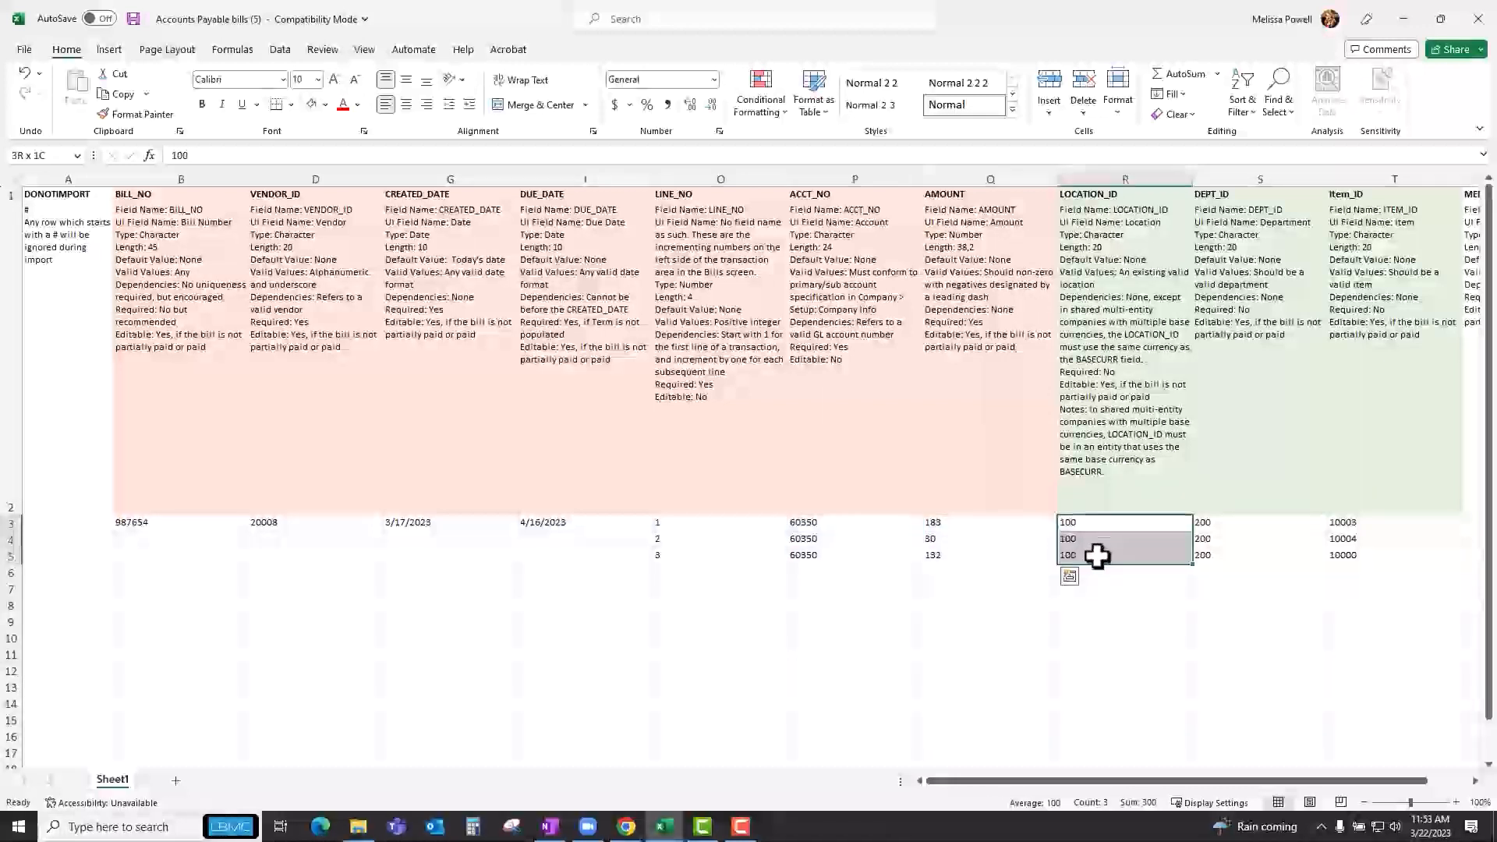
pyautogui.click(1225, 523)
pyautogui.moveTo(1223, 528); pyautogui.dragTo(1224, 554)
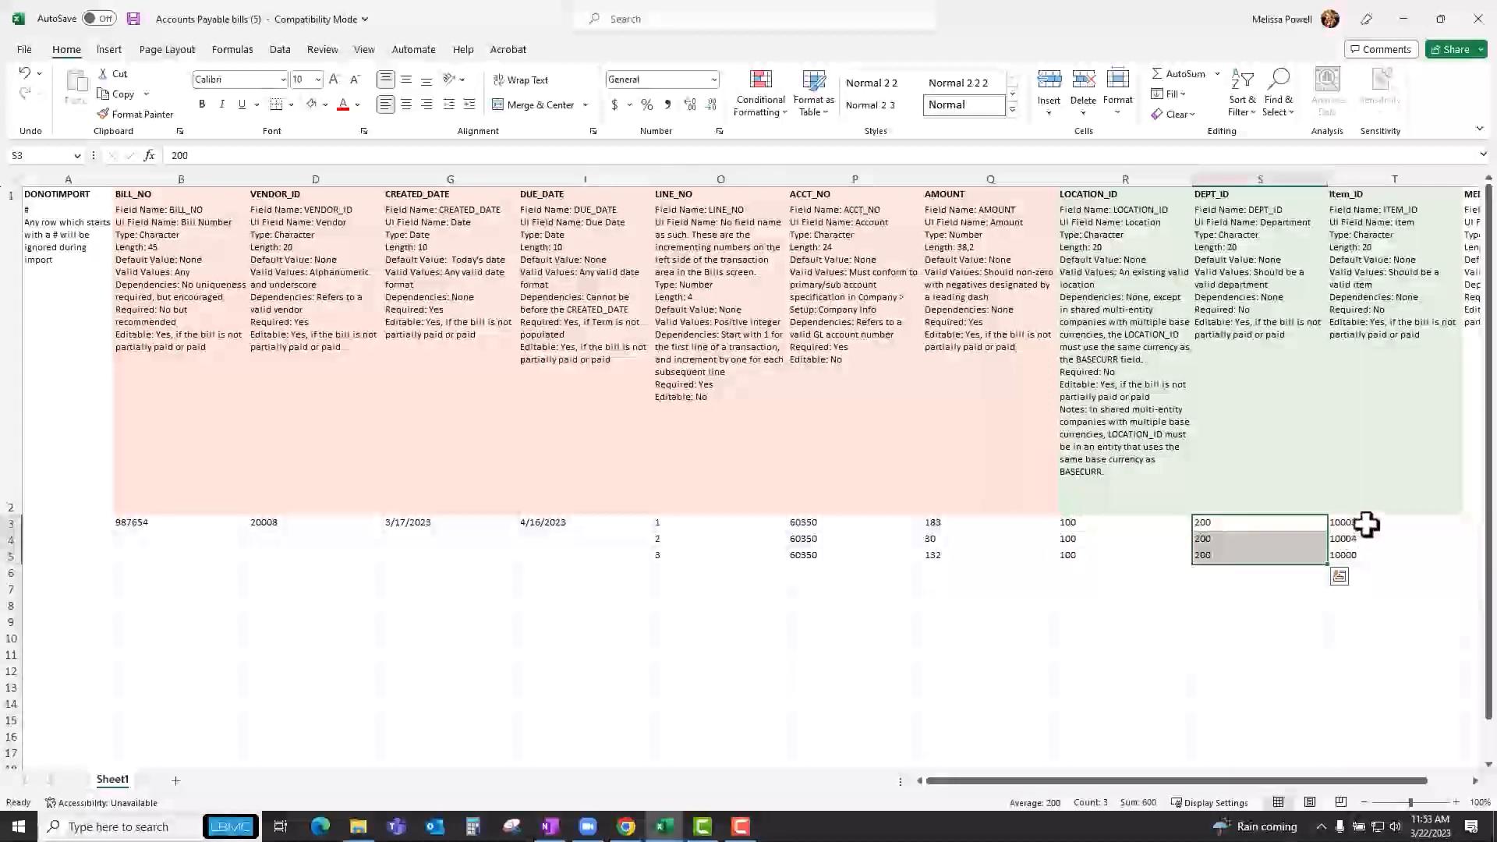
pyautogui.moveTo(1366, 525); pyautogui.dragTo(1364, 553)
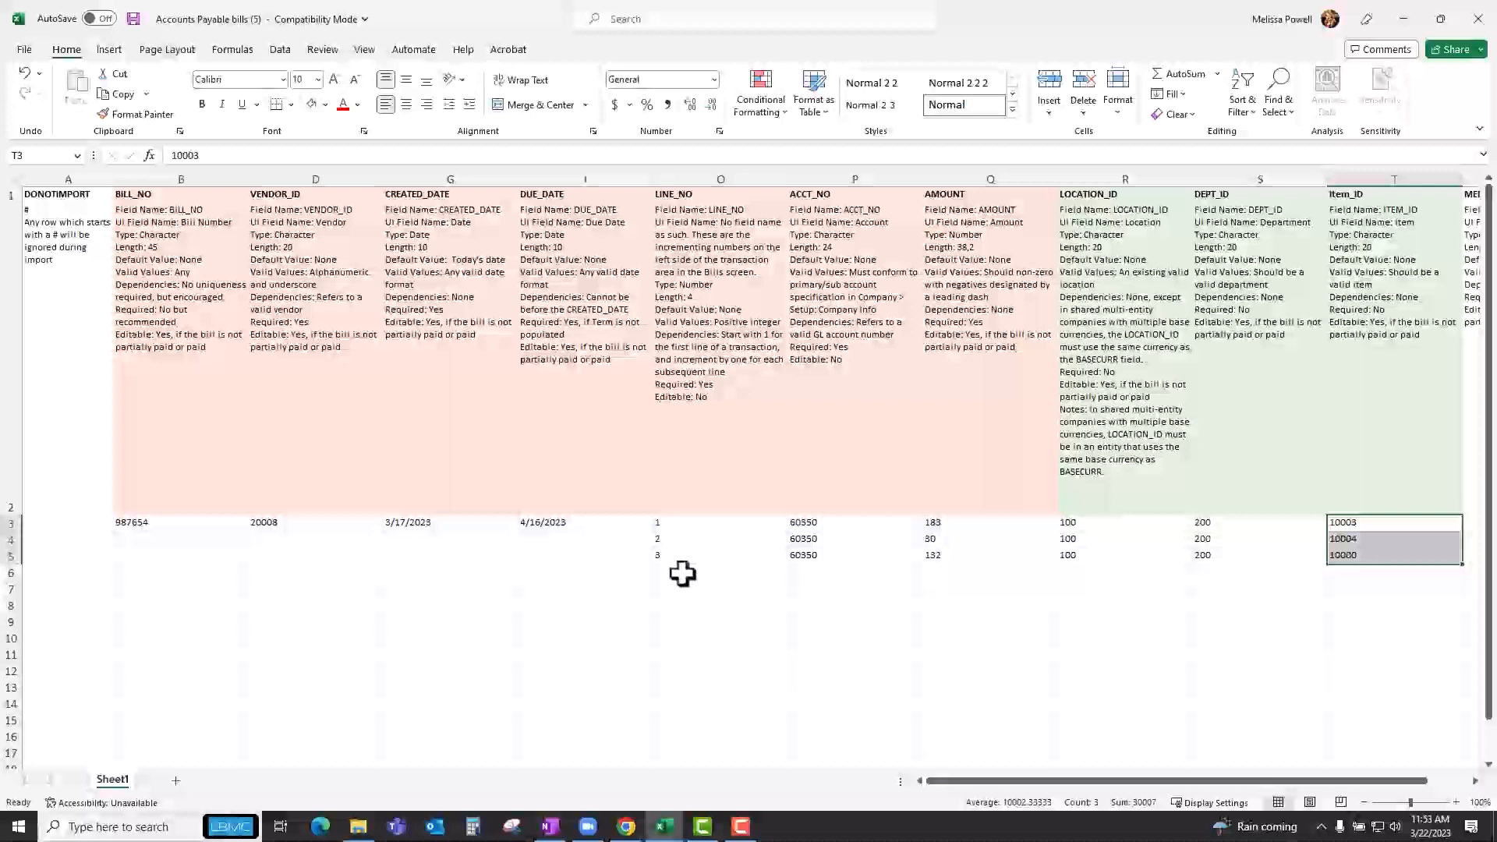
# Return to the Sage Intacct bills list in the first browser tab and open the East Repair Inc. draft bill for editing.
pyautogui.click(1403, 19)
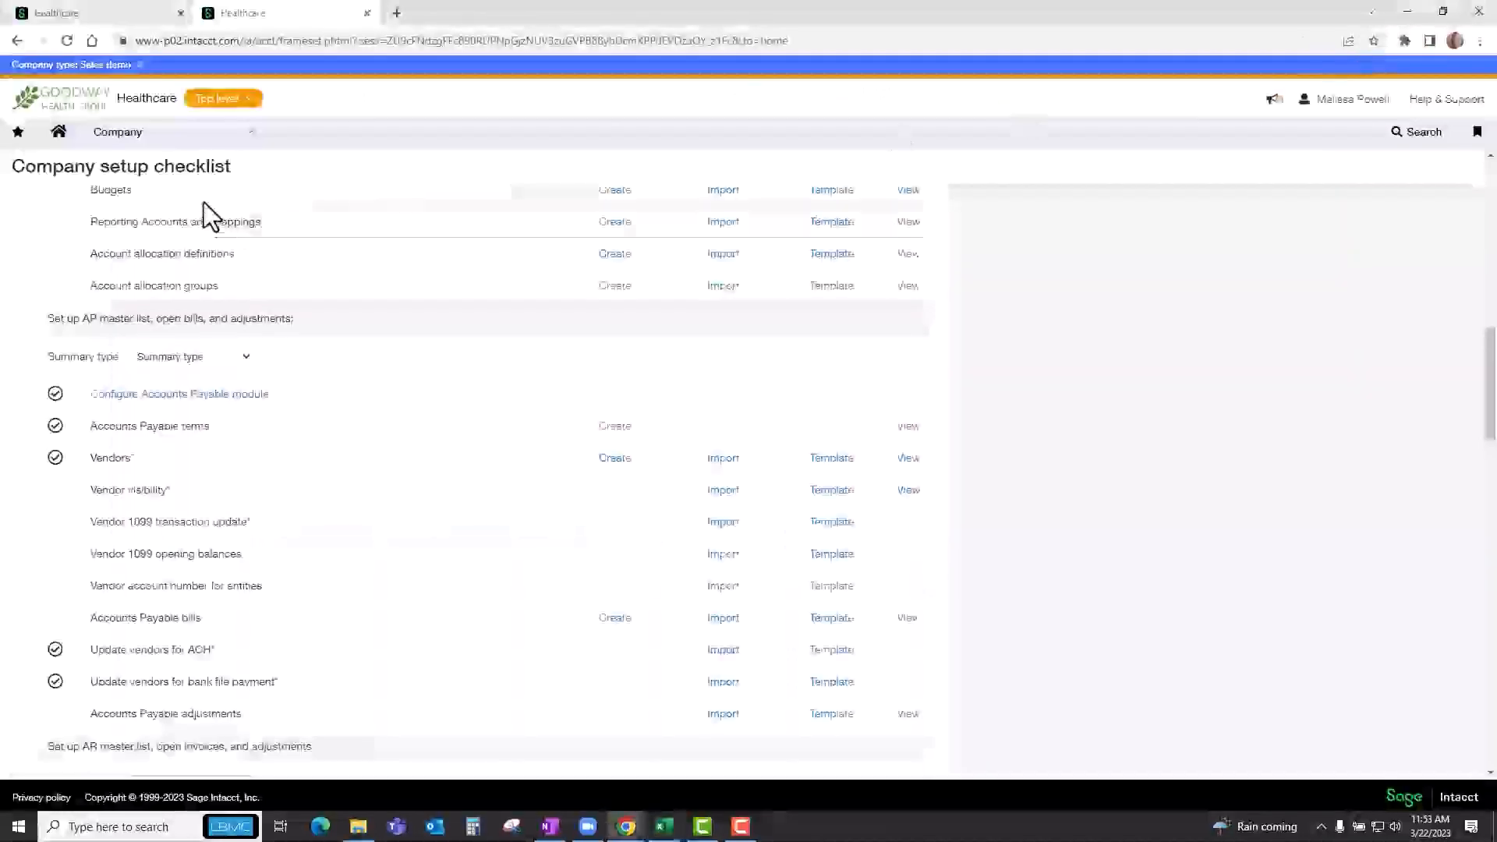
pyautogui.click(109, 12)
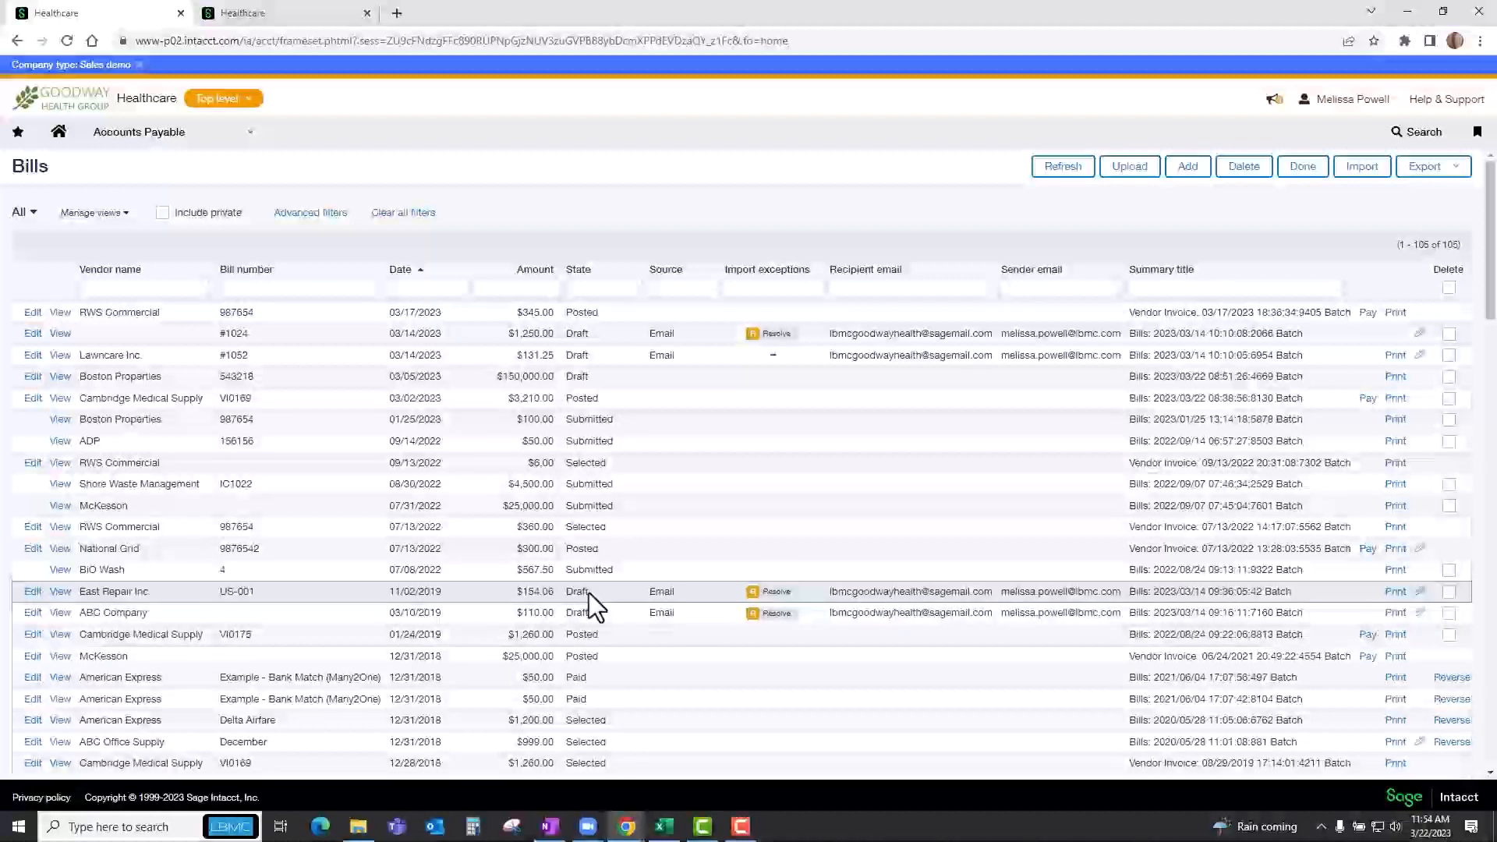
pyautogui.click(33, 593)
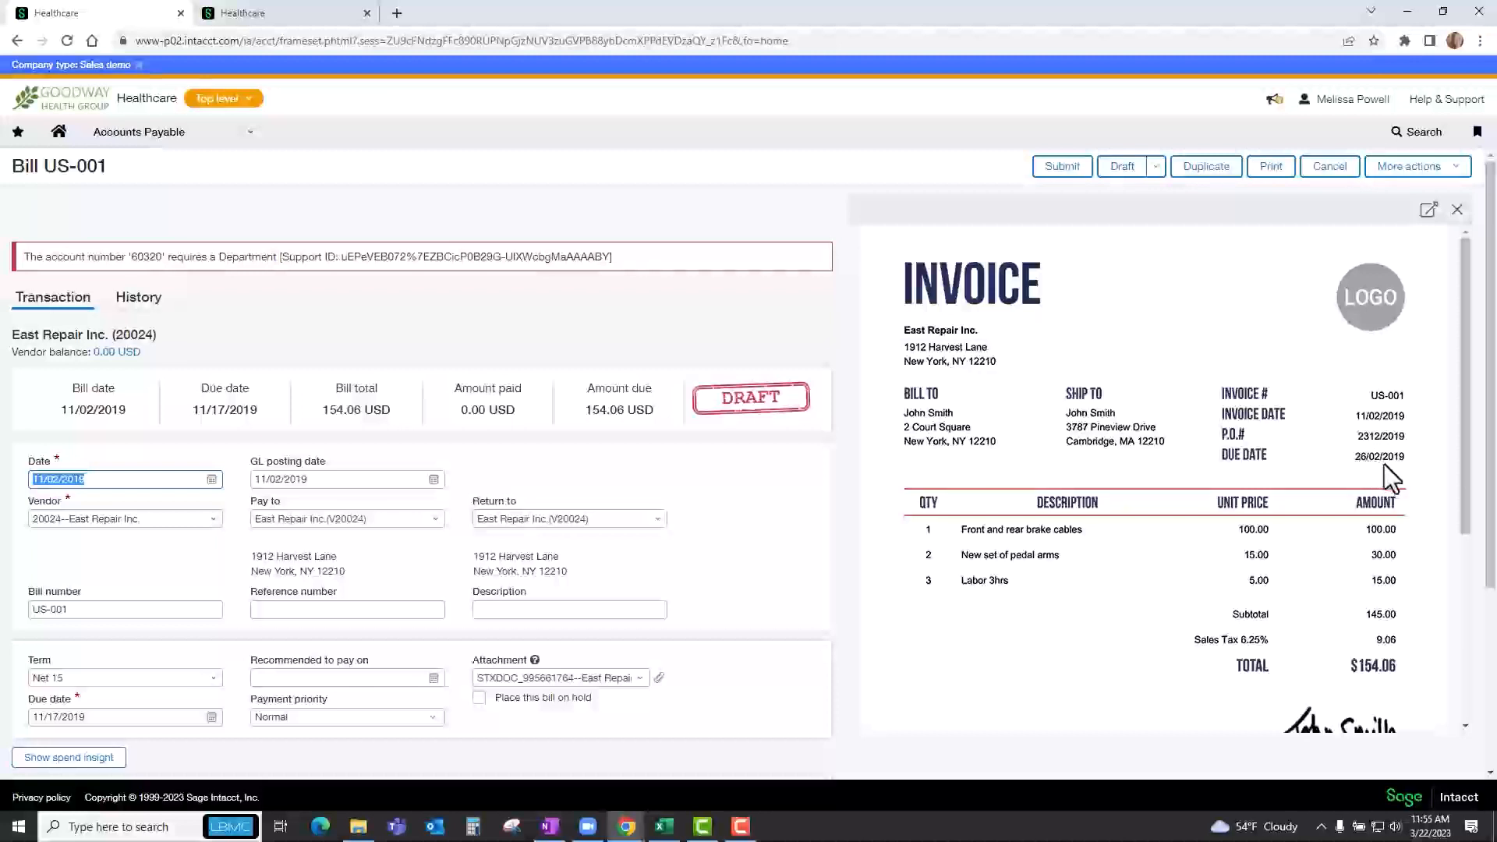
# Compare the bill's due date, attachment and entry accounts and amounts with the attached East Repair invoice.
pyautogui.click(109, 716)
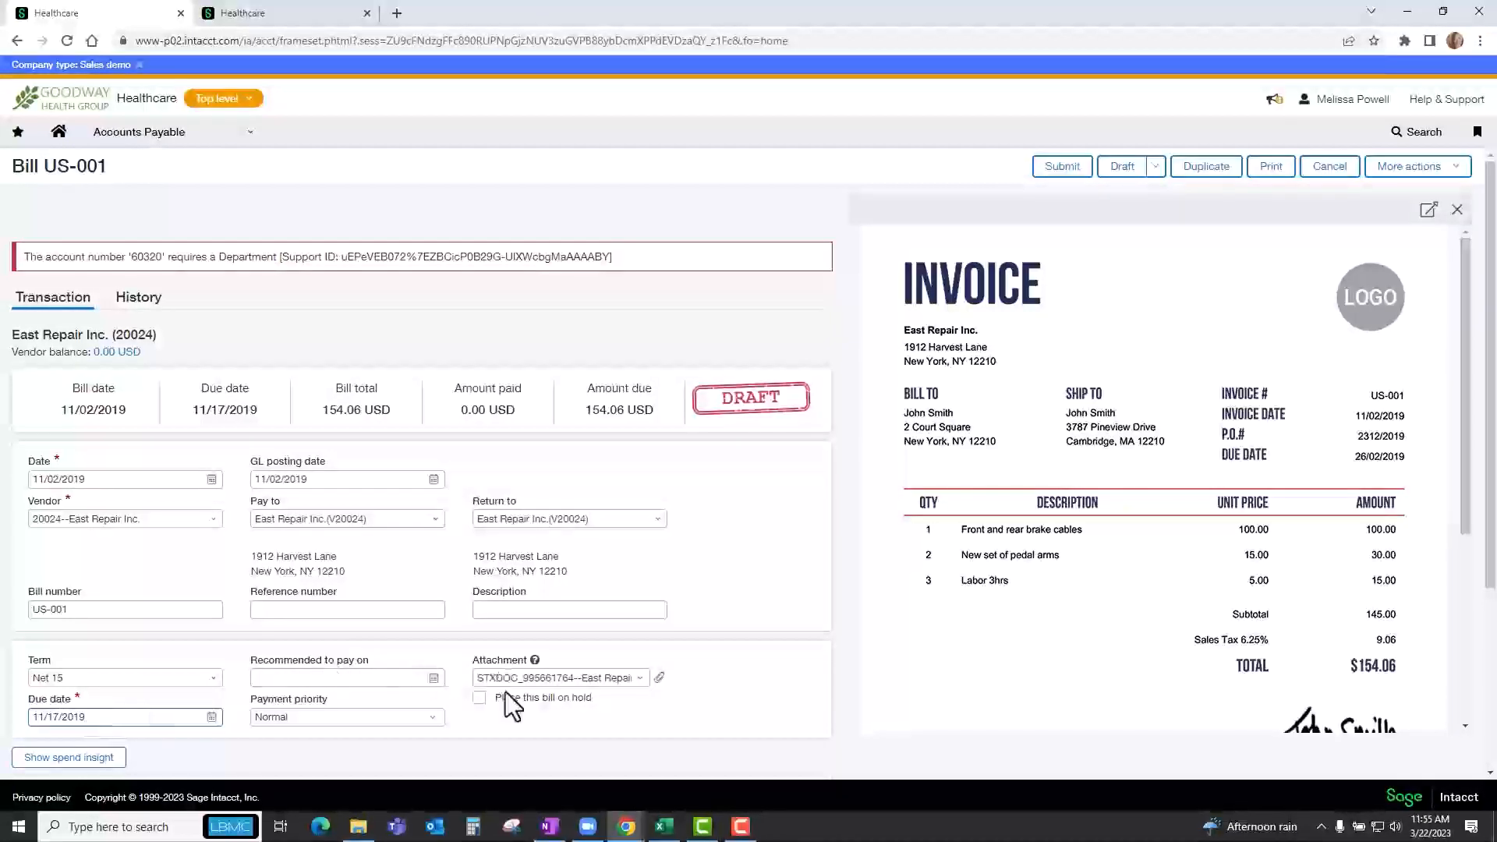
pyautogui.scroll(-3, 506, 693)
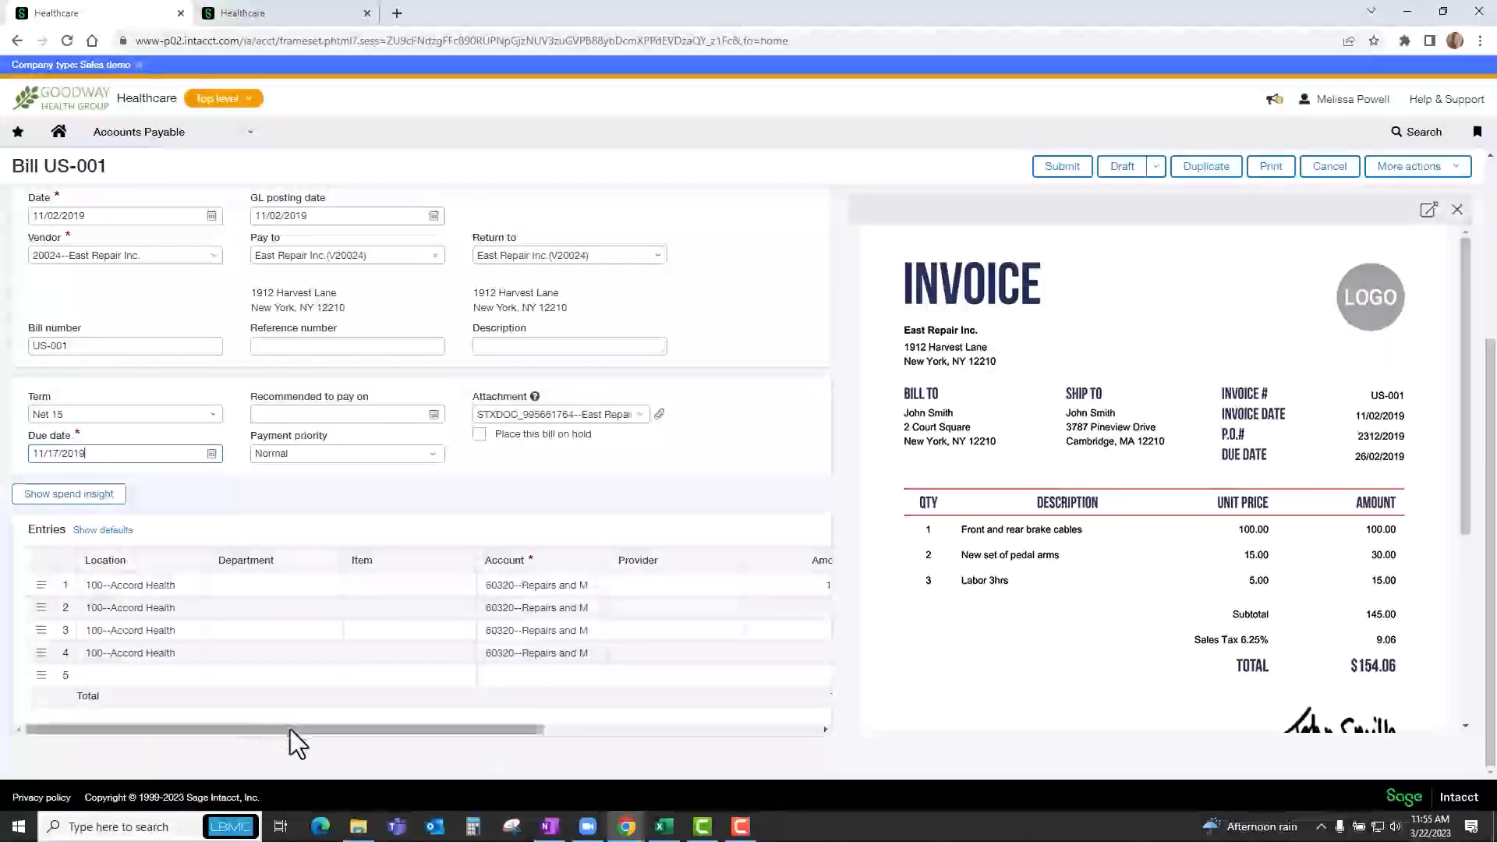
pyautogui.moveTo(289, 732); pyautogui.dragTo(367, 746)
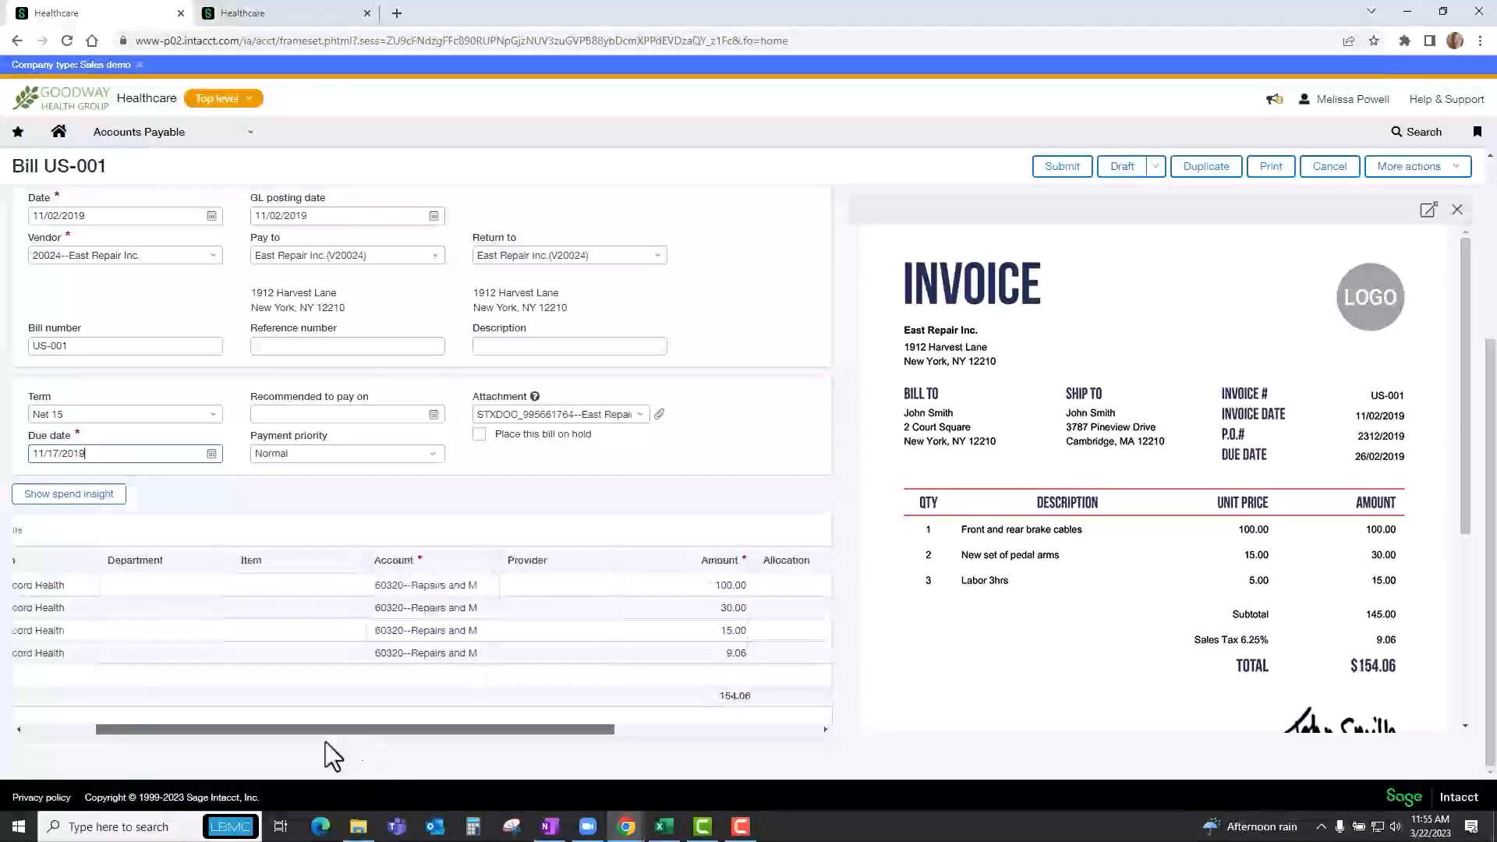
pyautogui.moveTo(347, 746); pyautogui.dragTo(248, 727)
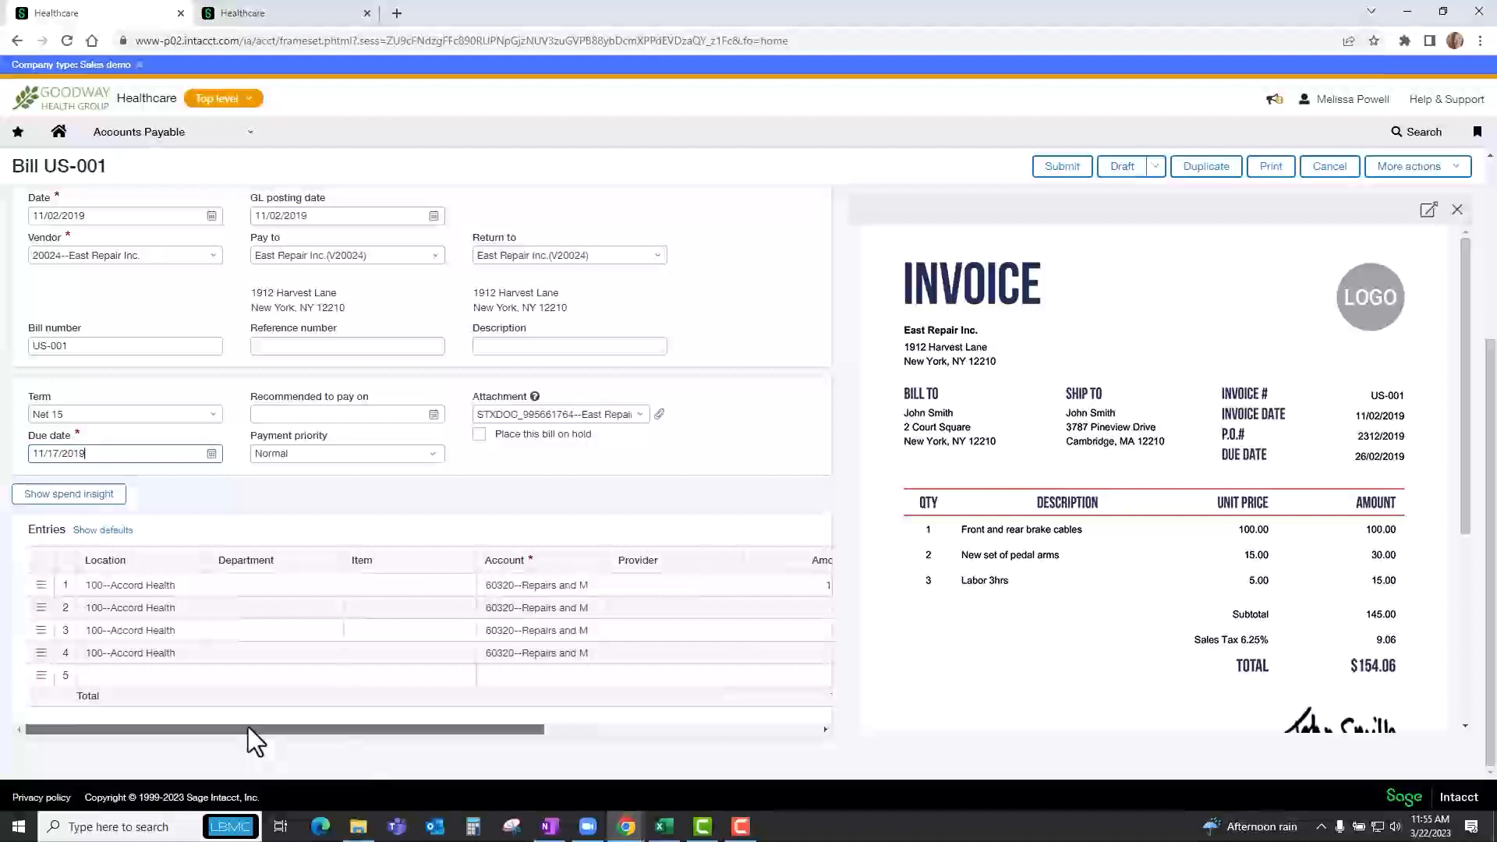
pyautogui.moveTo(248, 727); pyautogui.dragTo(400, 744)
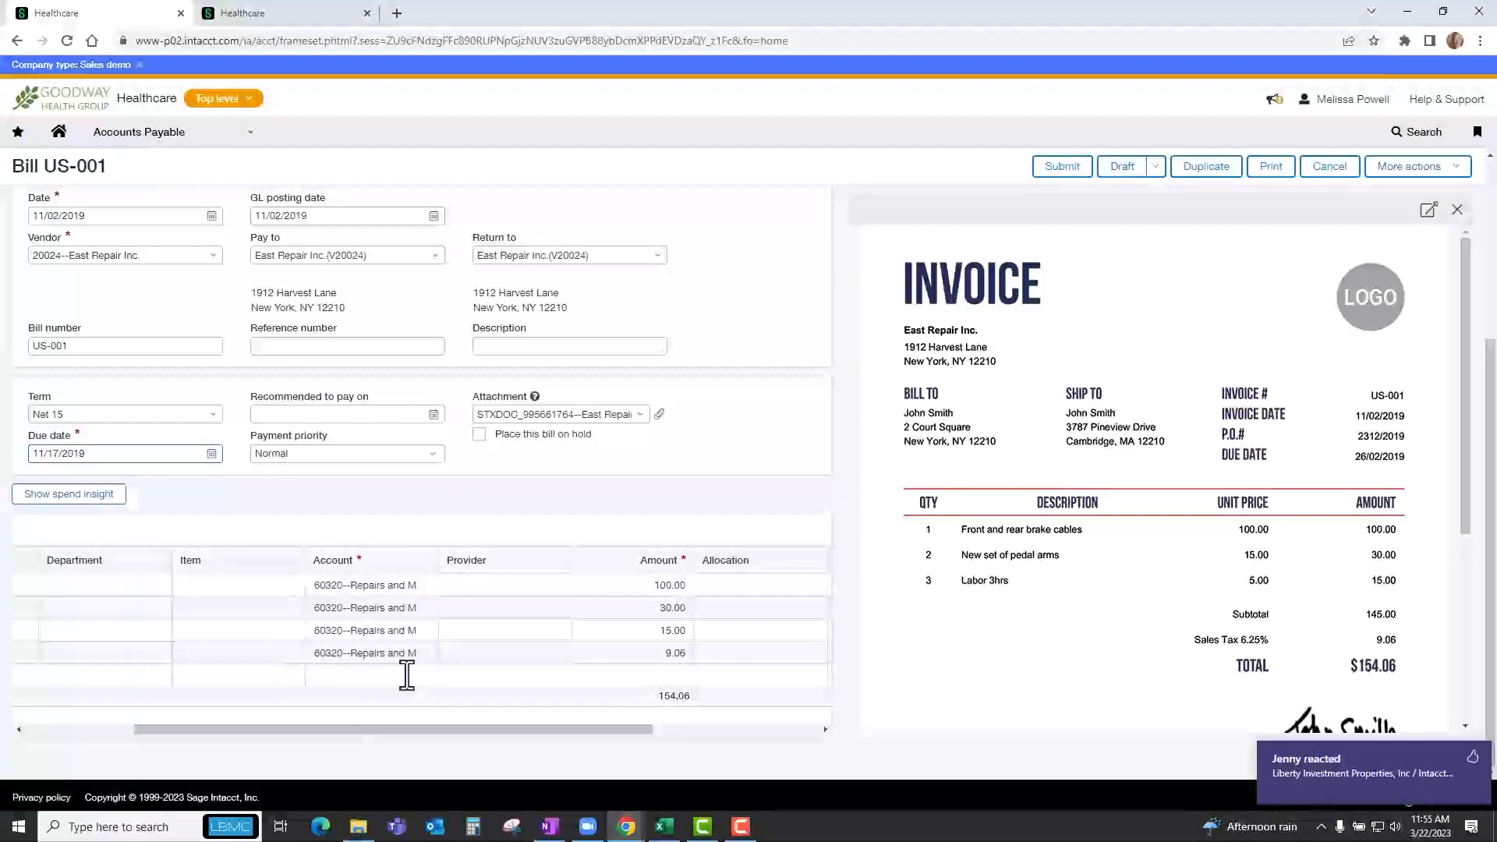
pyautogui.moveTo(378, 731); pyautogui.dragTo(249, 731)
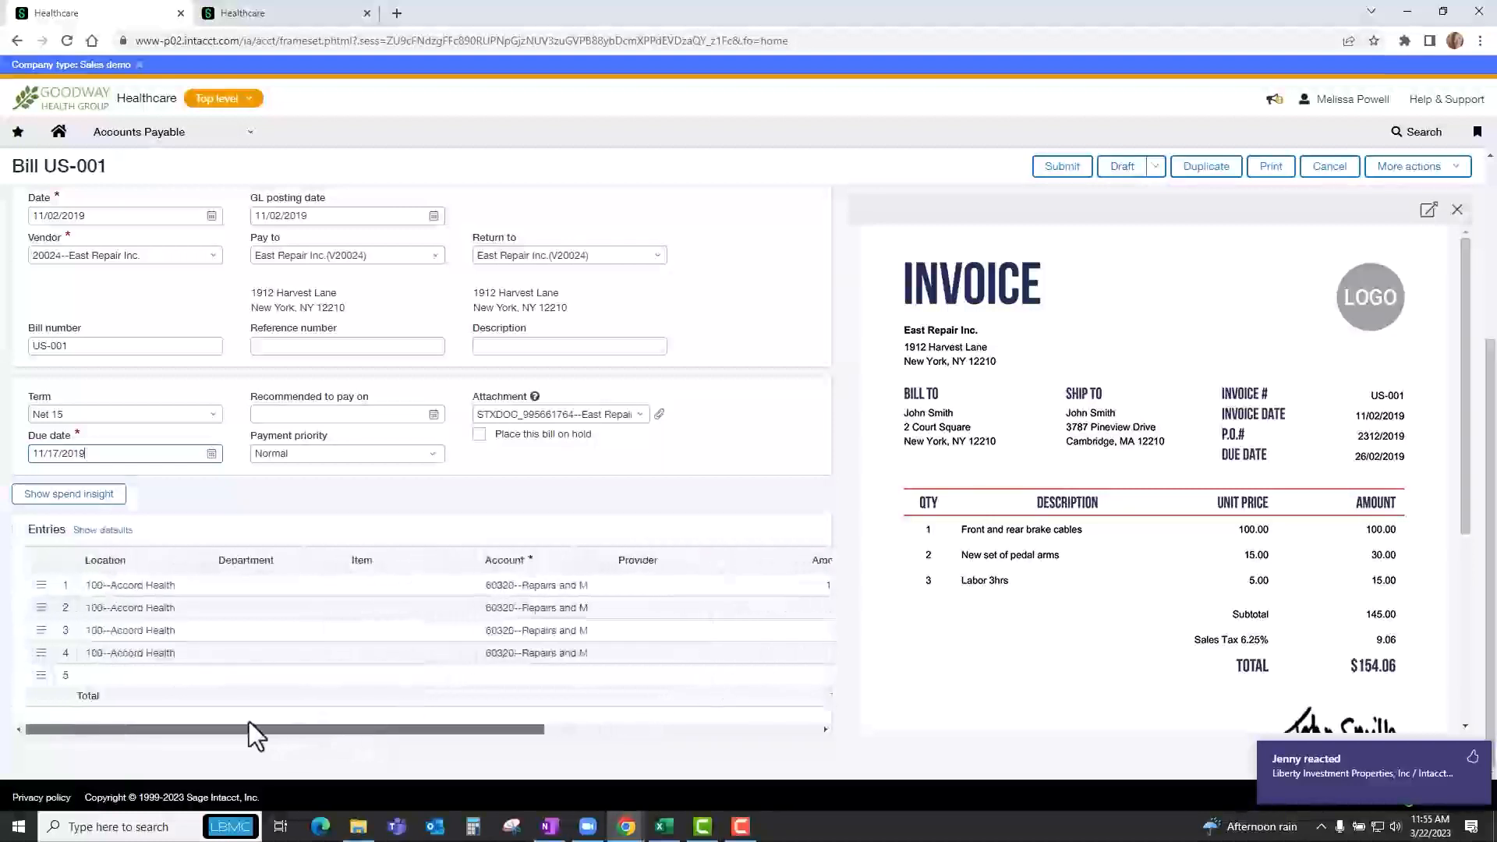
# Assign department 400--Housekeeping to all four entry lines of the East Repair bill US-001 and submit the bill.
pyautogui.click(322, 589)
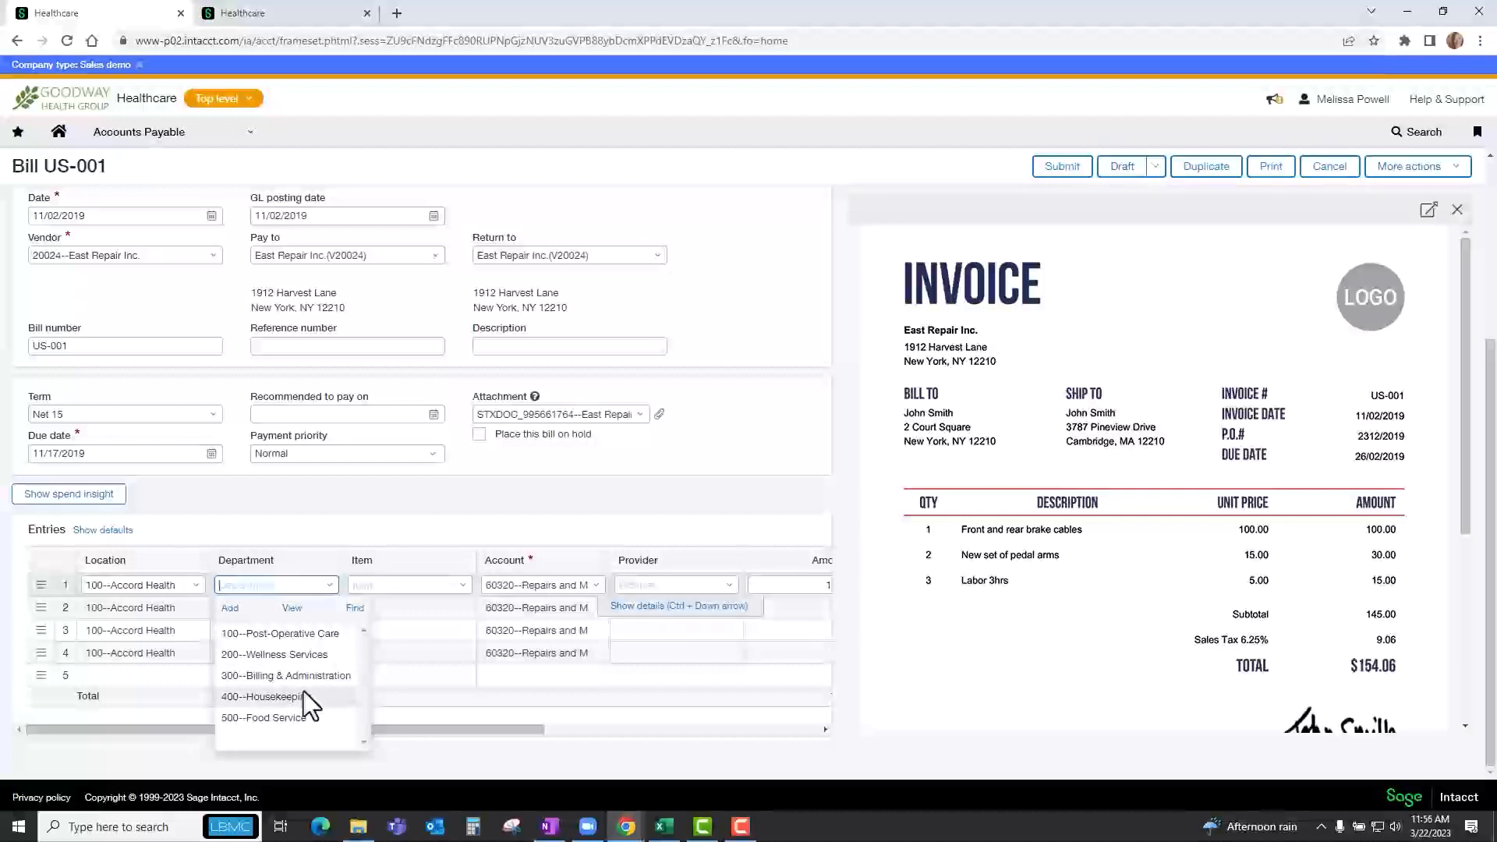
pyautogui.click(302, 694)
pyautogui.click(322, 609)
pyautogui.click(295, 723)
pyautogui.click(323, 638)
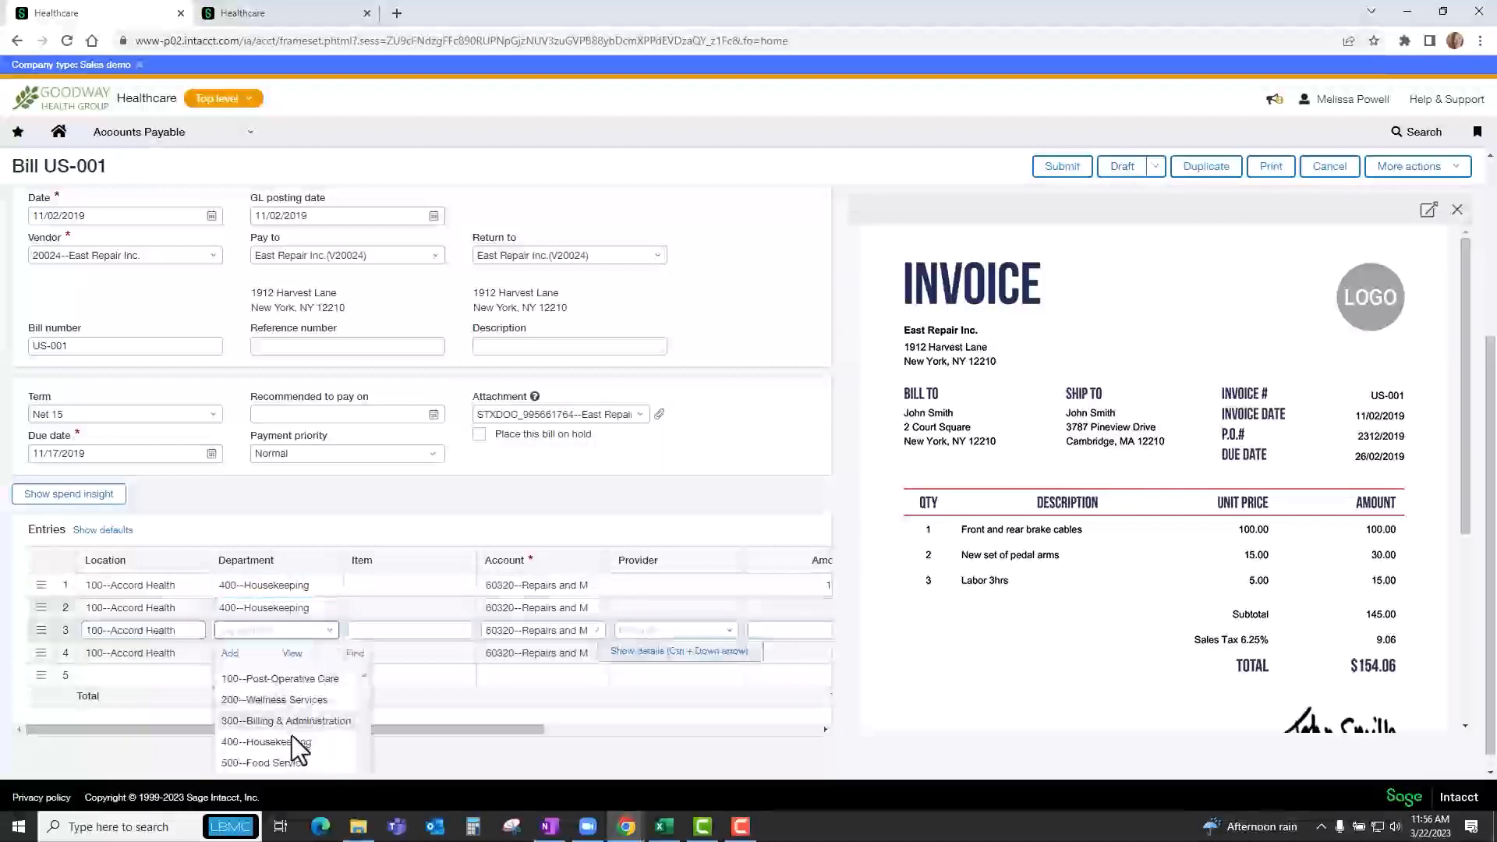
pyautogui.click(295, 743)
pyautogui.click(320, 660)
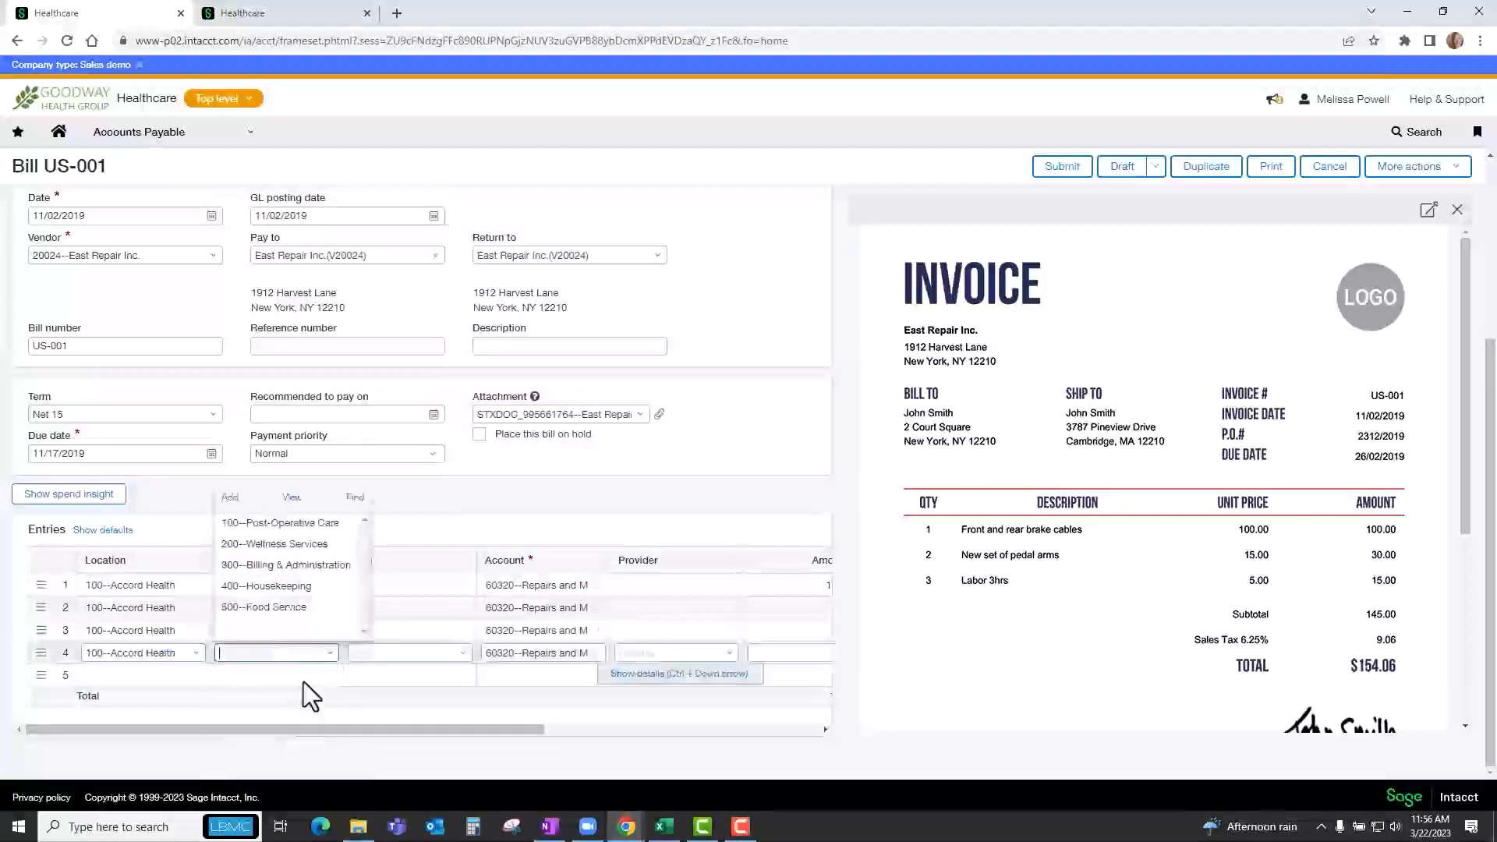
pyautogui.click(296, 589)
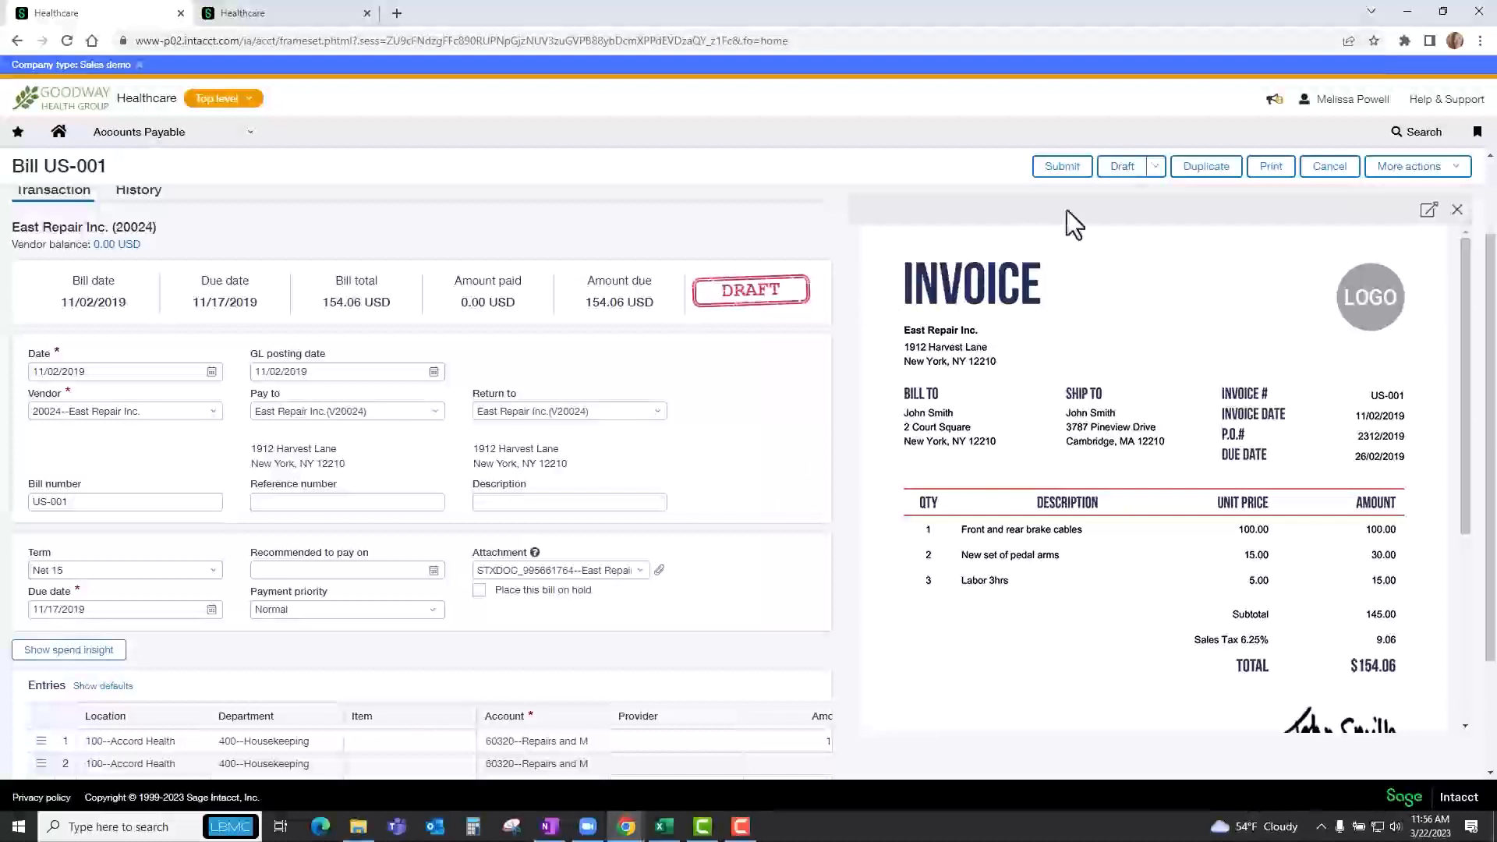
pyautogui.click(1059, 175)
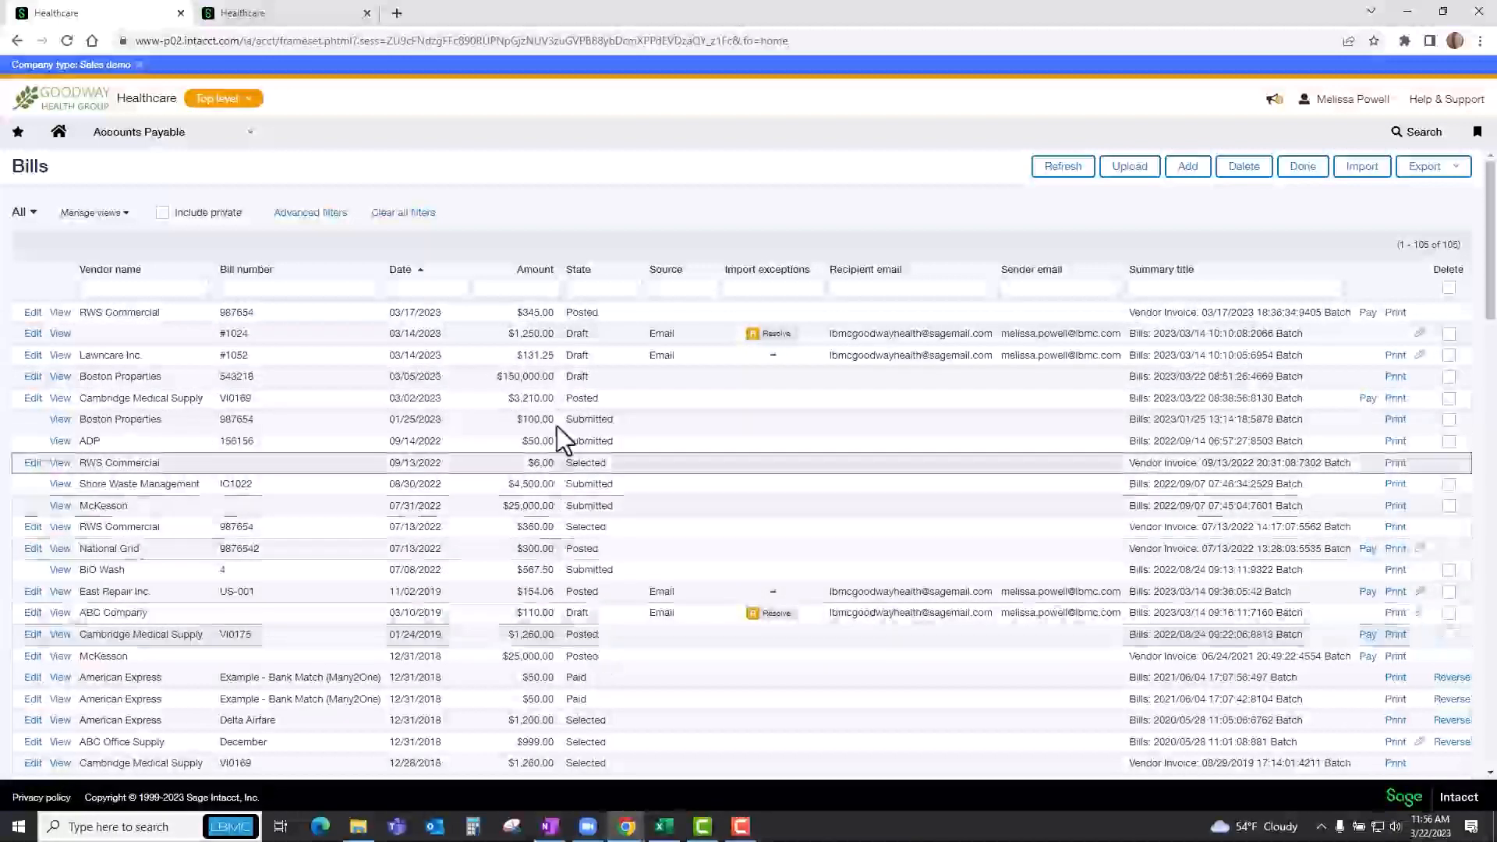
# Filter the bills list by the draft state to review the remaining drafts, and clear the filter.
pyautogui.click(587, 295)
pyautogui.write('dra')
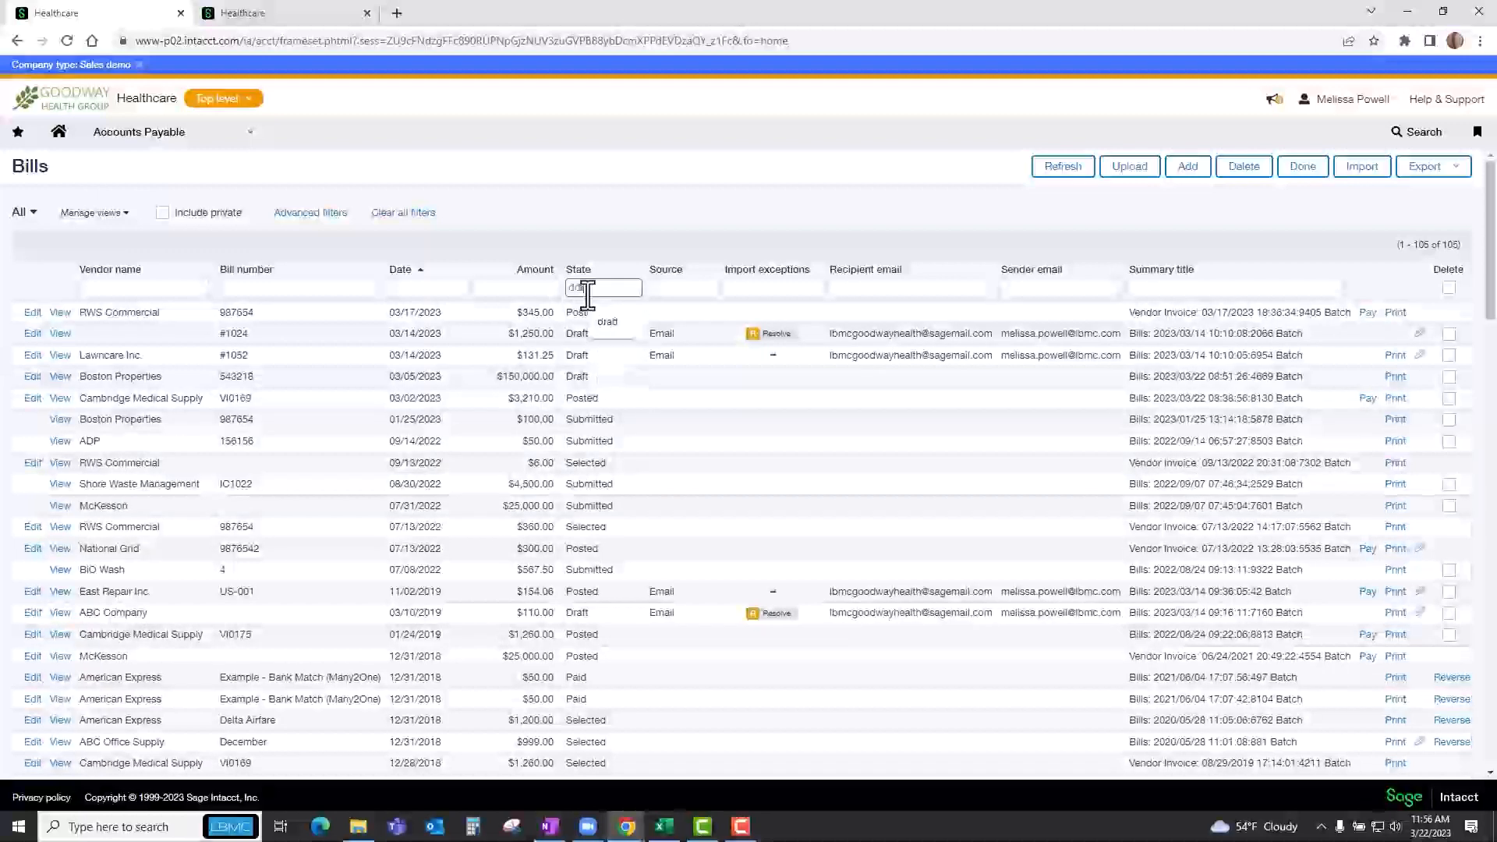
pyautogui.write('ft')
pyautogui.press('Return')
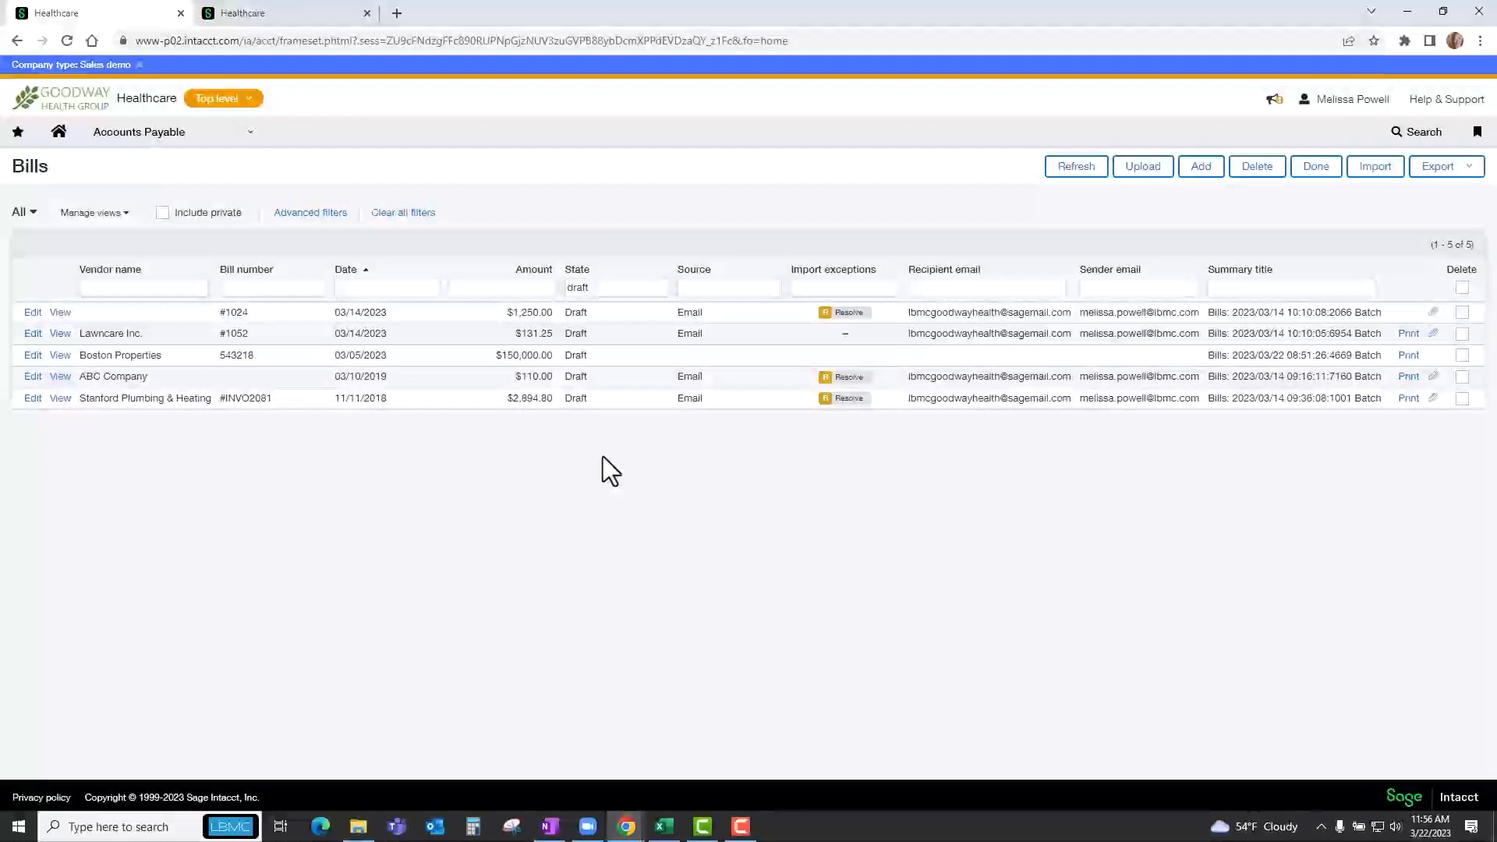
pyautogui.doubleClick(595, 287)
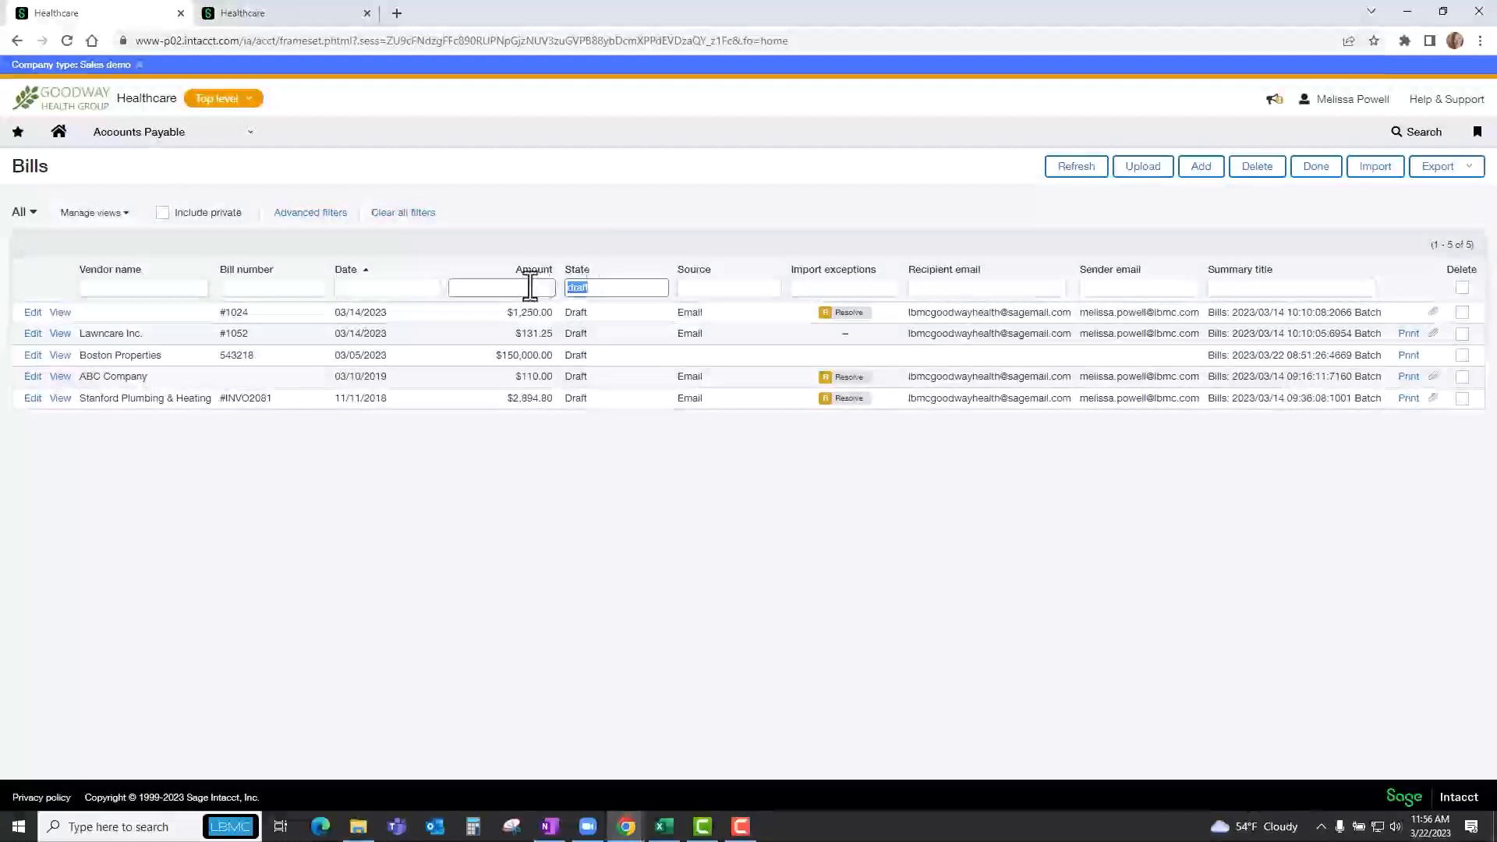
pyautogui.press('BackSpace')
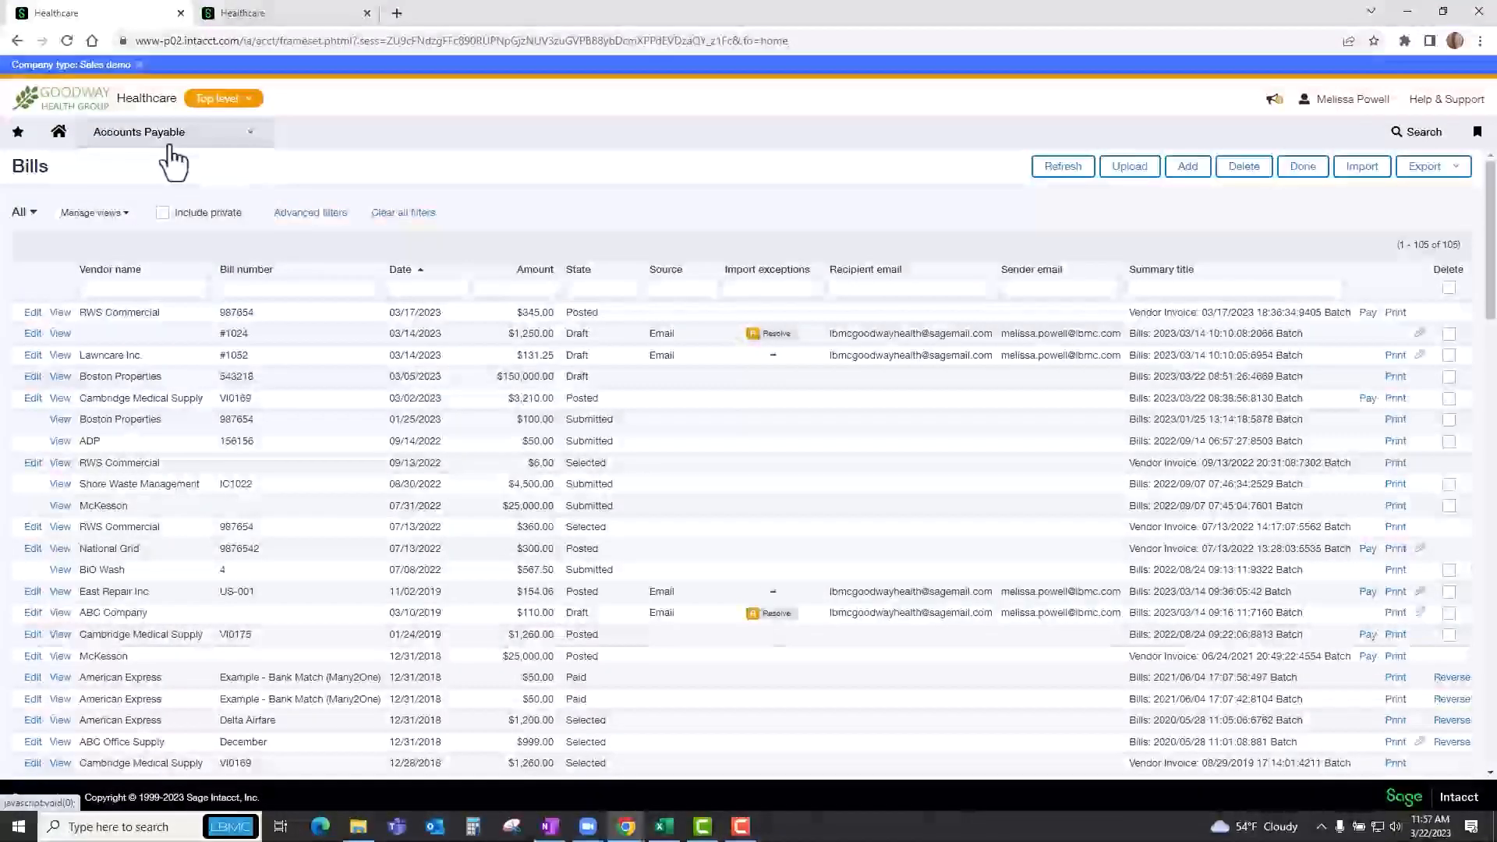
pyautogui.click(594, 287)
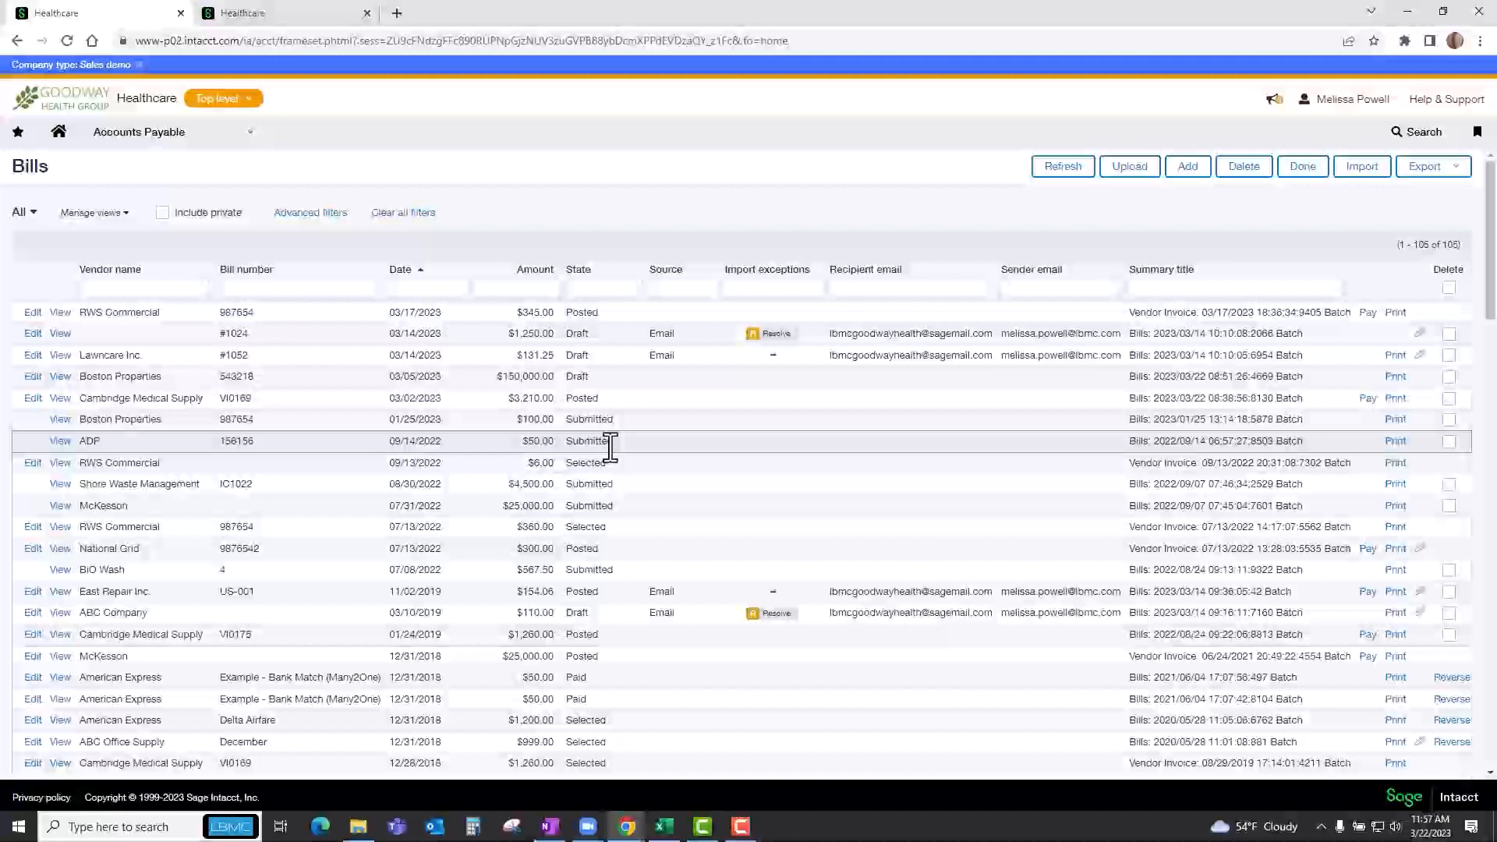
# Open the bills awaiting approval, review the McKesson bill dated 07/31/2022, and approve it without a comment.
pyautogui.click(117, 145)
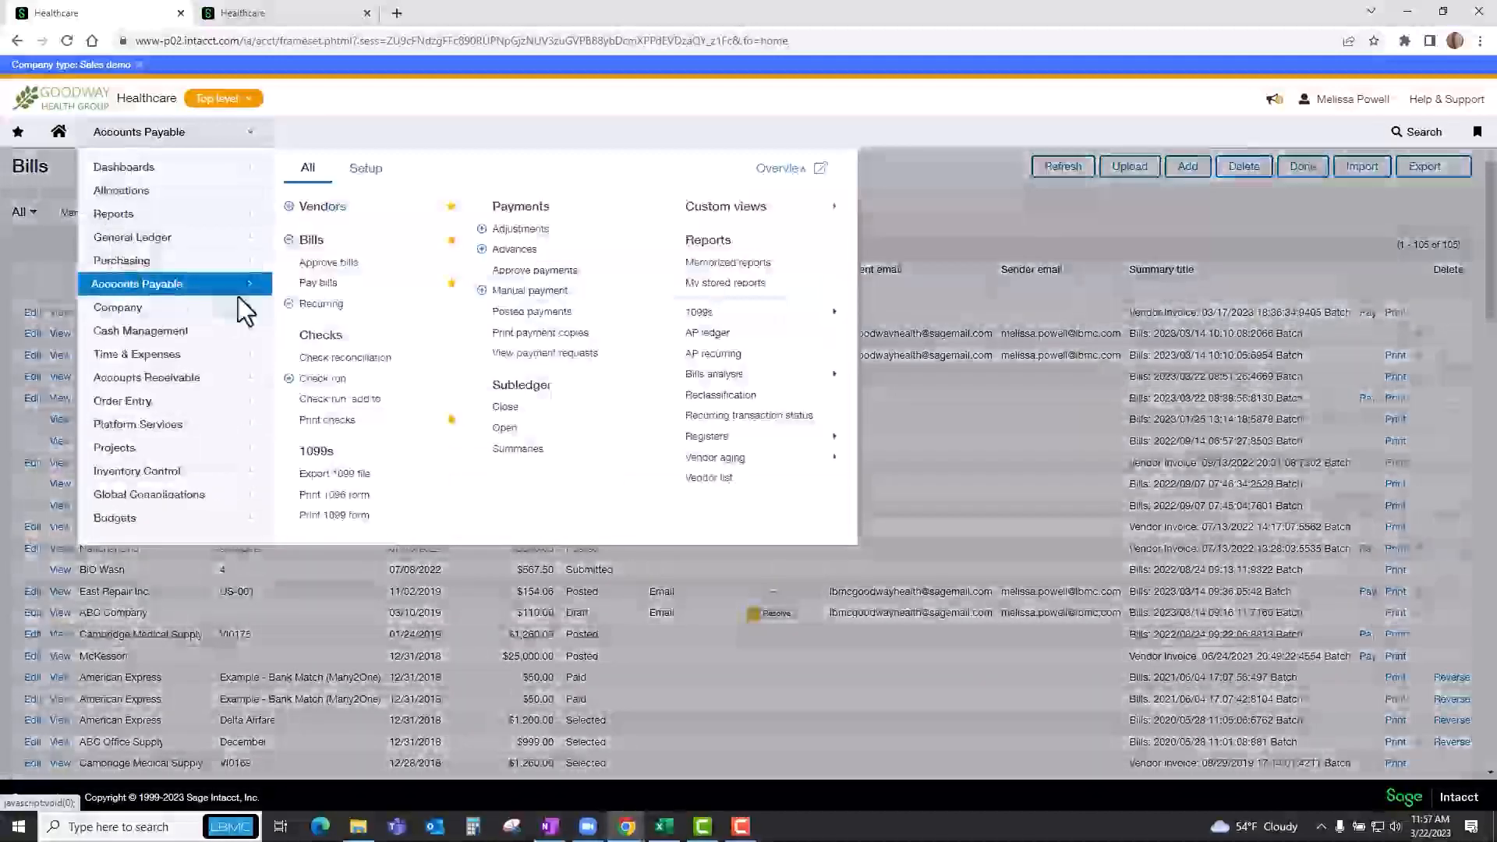
pyautogui.click(334, 265)
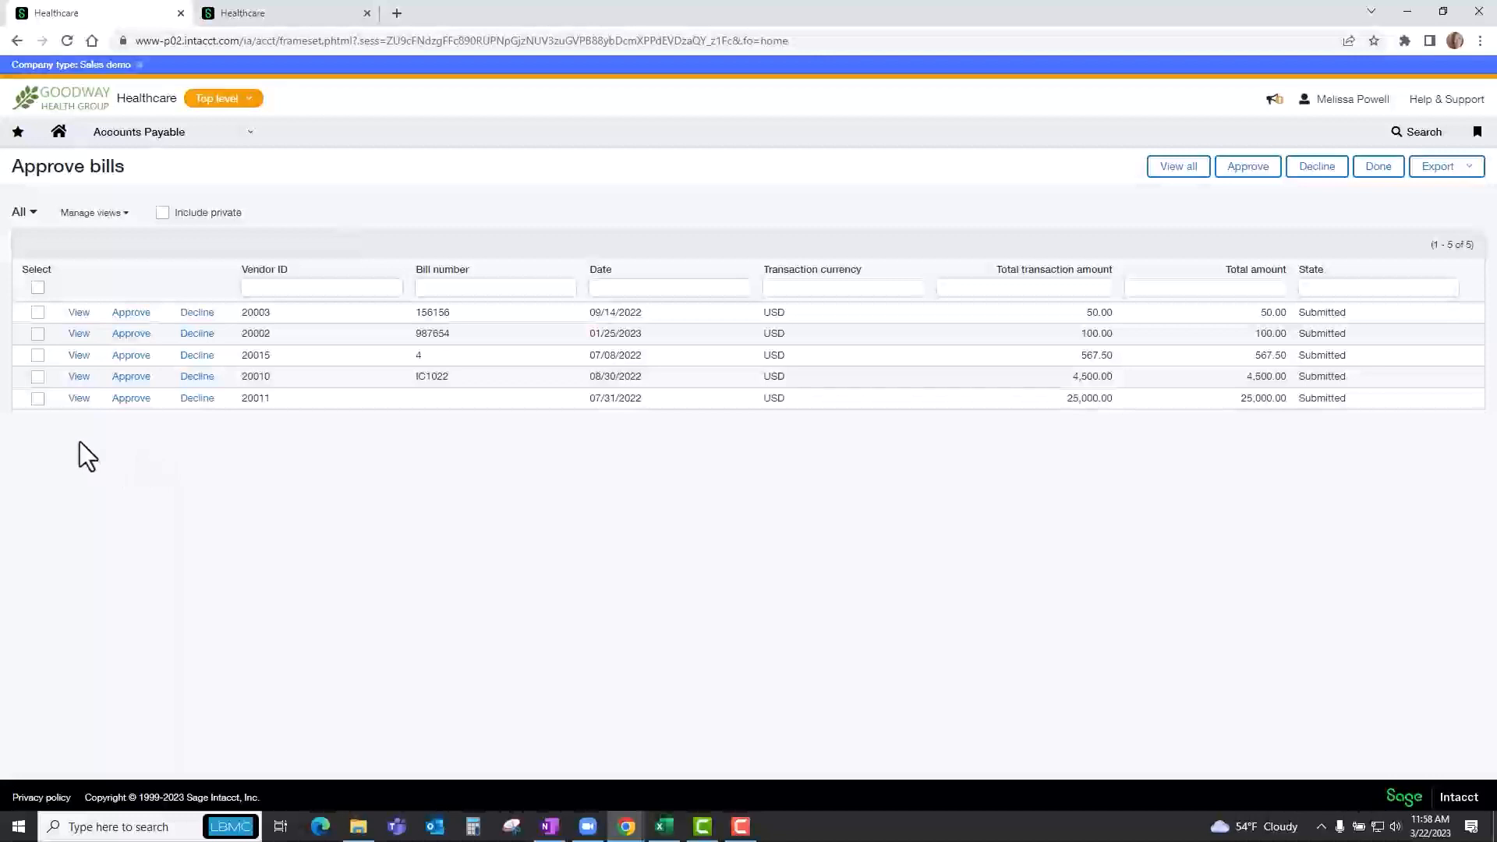
pyautogui.click(79, 399)
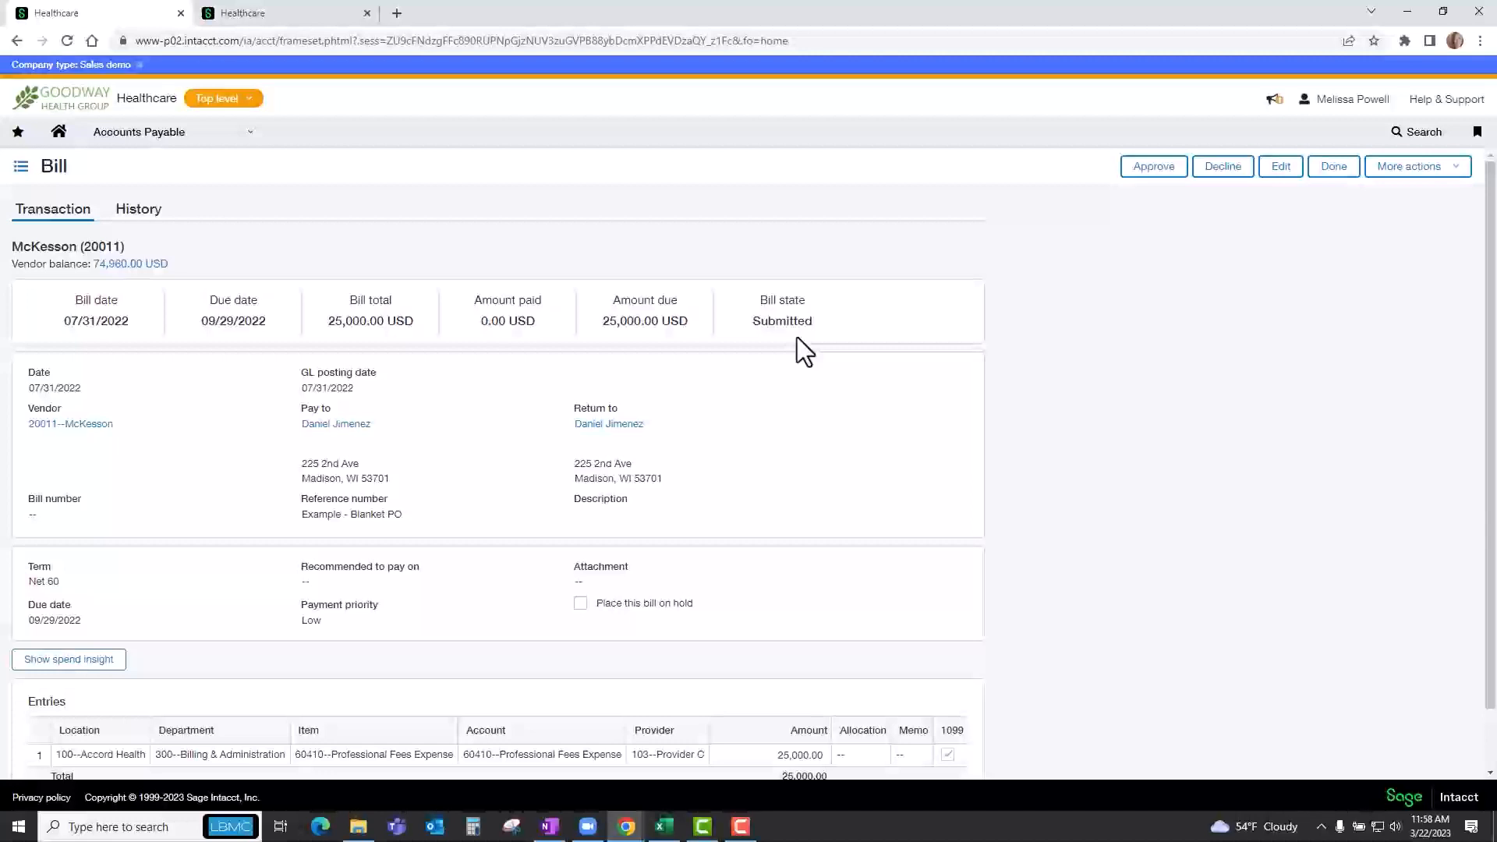
pyautogui.scroll(-1, 797, 338)
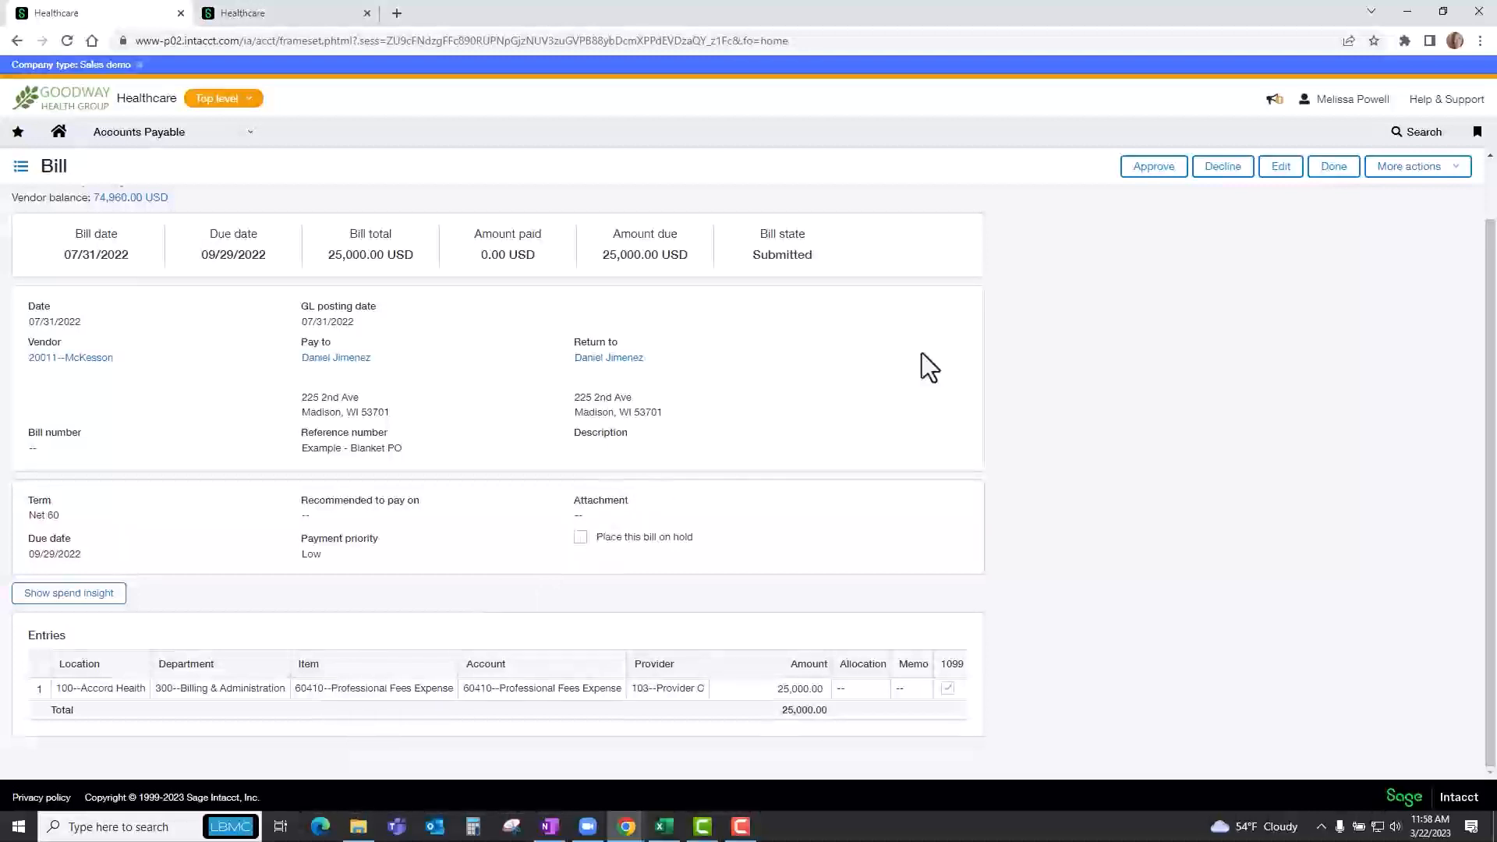
pyautogui.click(1160, 173)
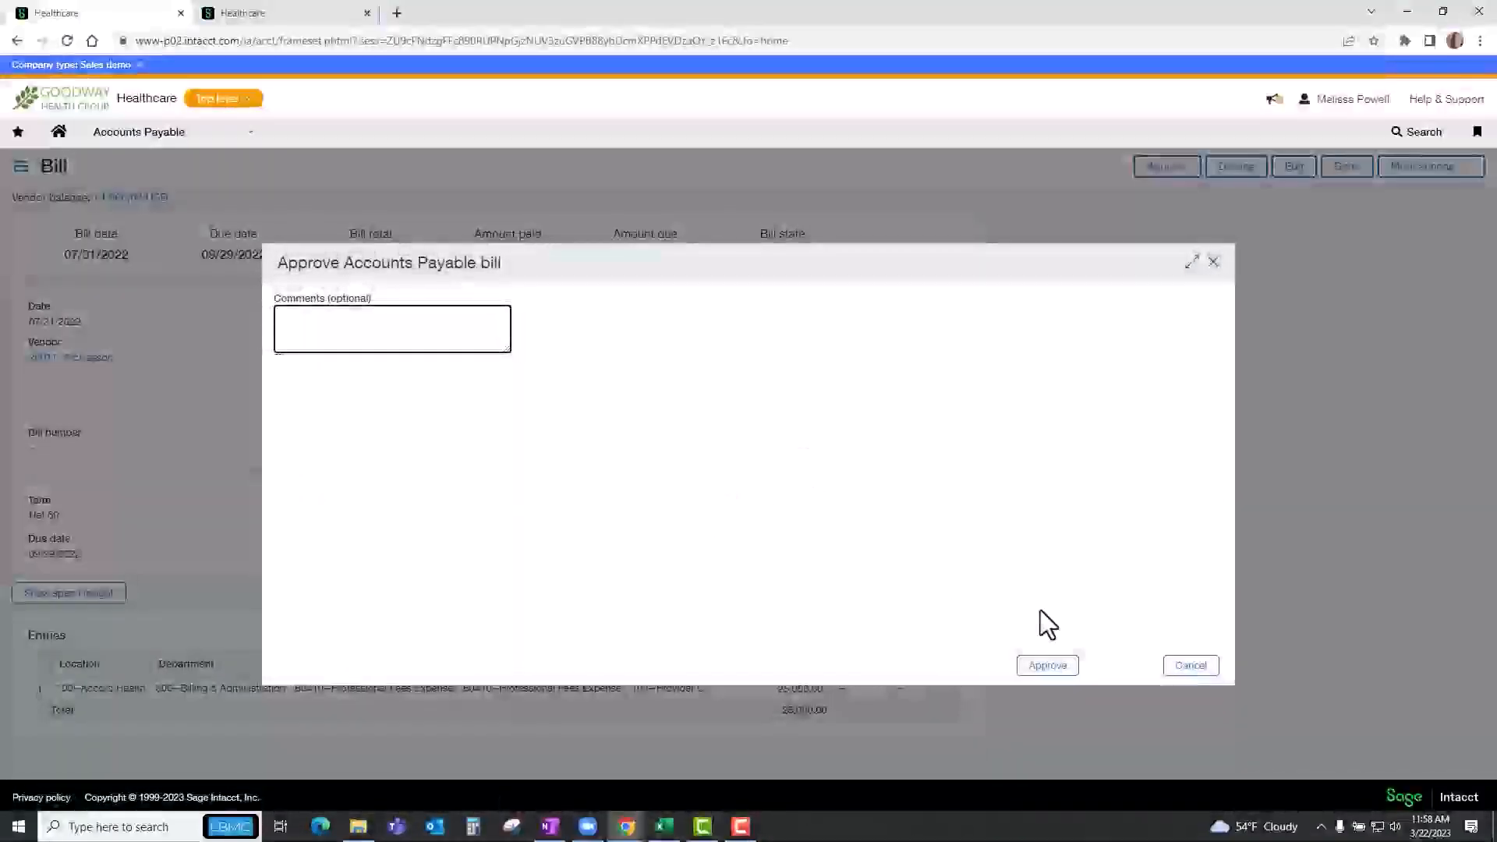
pyautogui.click(1037, 665)
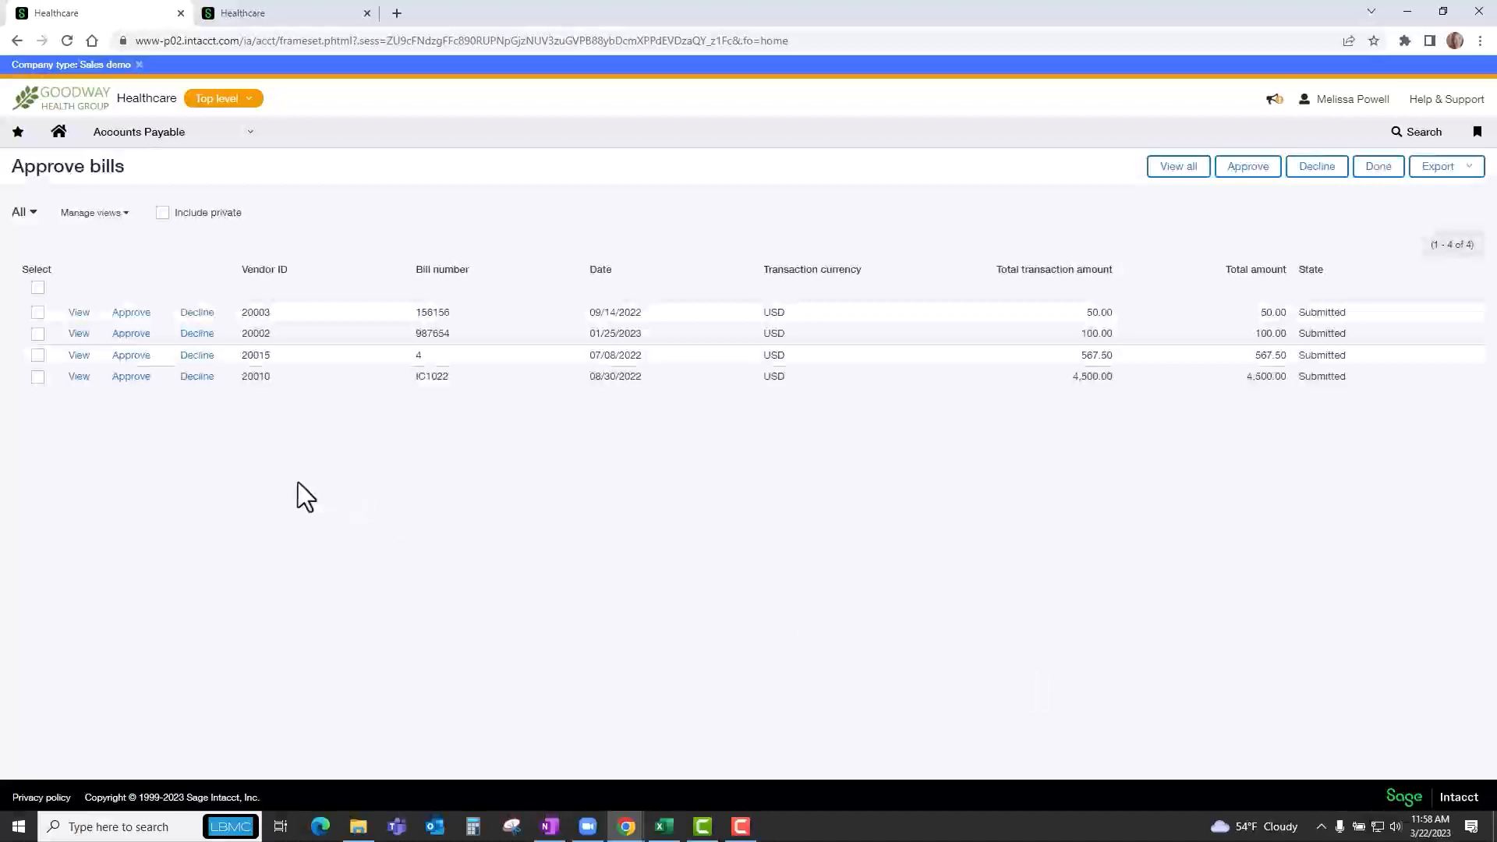
# Select only bill 156156 from vendor 20003 in the approval list and decline it.
pyautogui.click(37, 288)
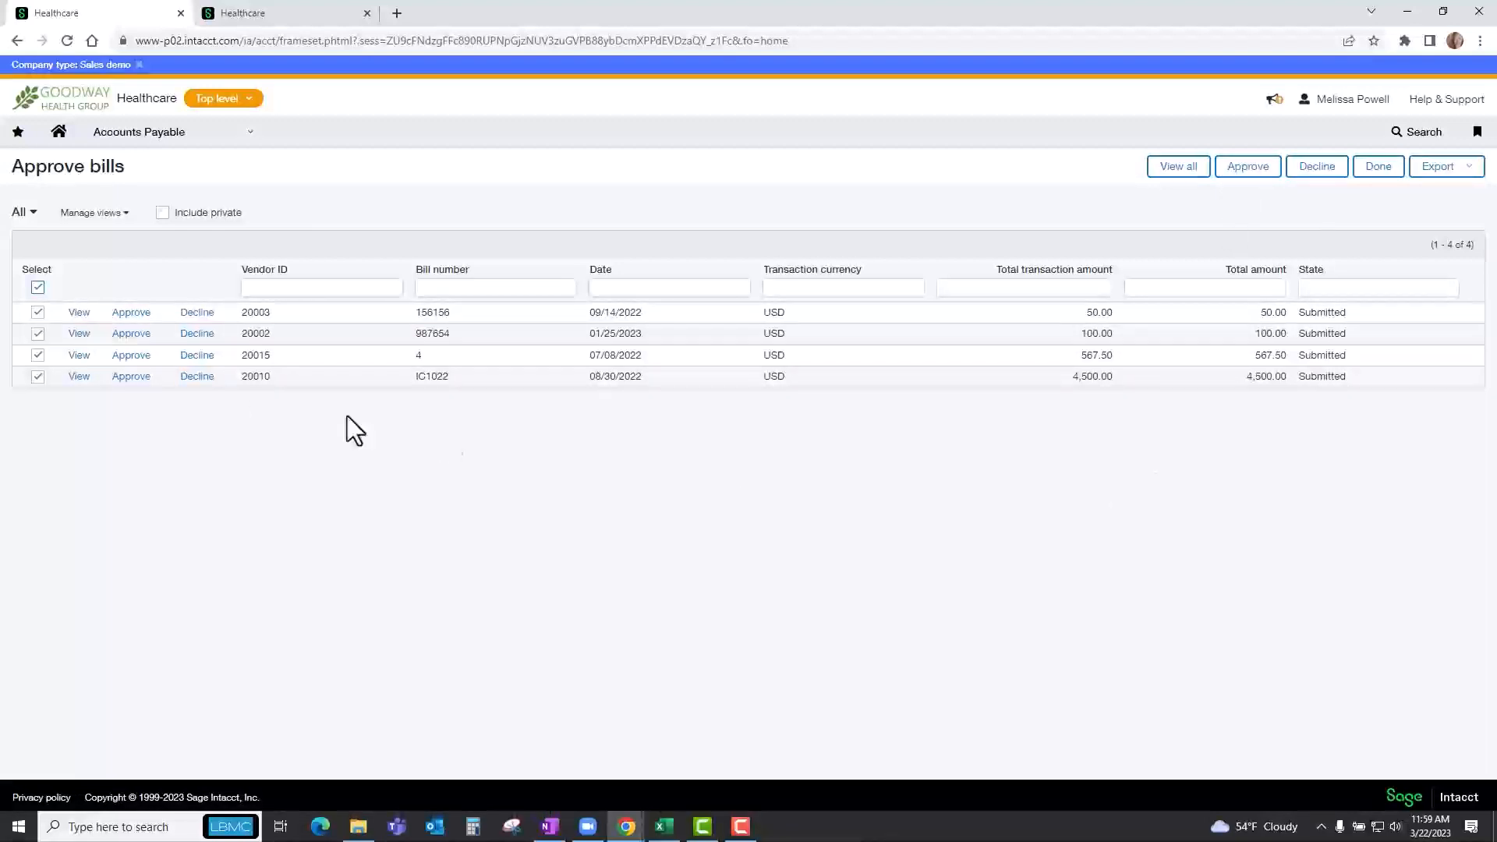
pyautogui.click(38, 312)
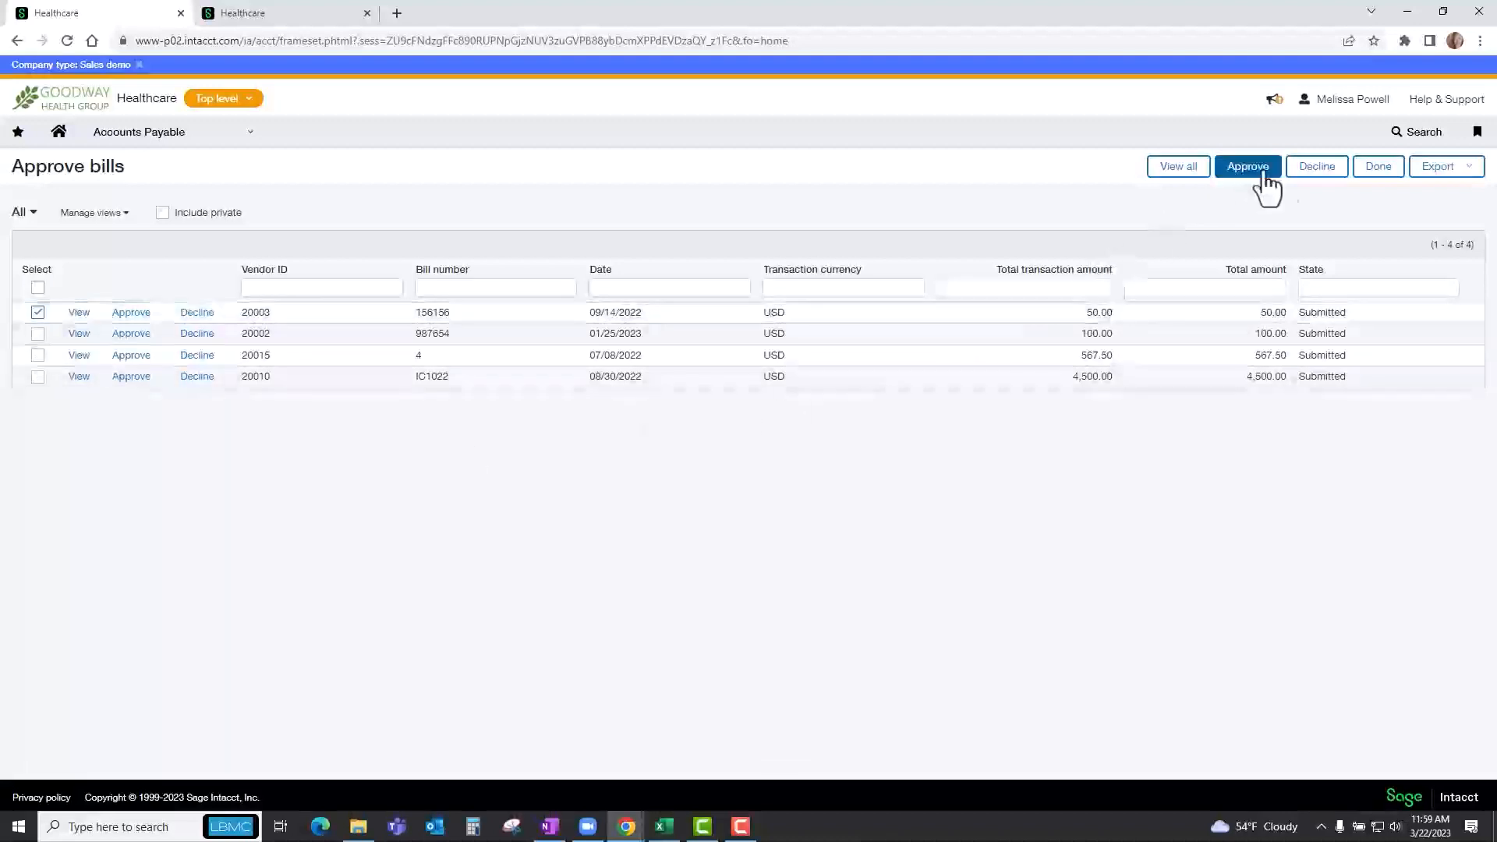
pyautogui.click(1312, 179)
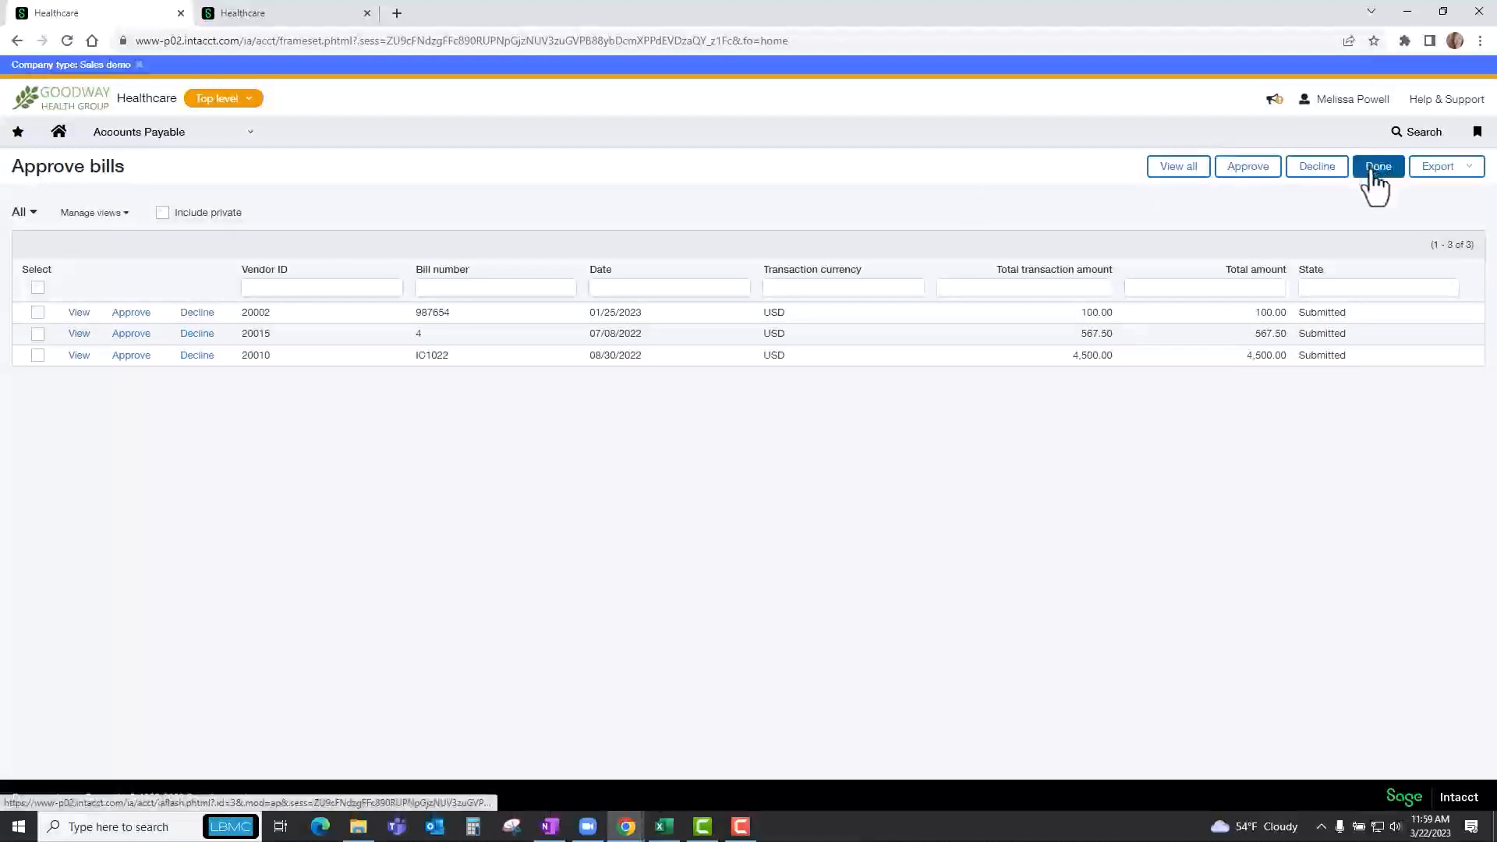
# Open the Accounts Payable page for paying bills.
pyautogui.click(155, 138)
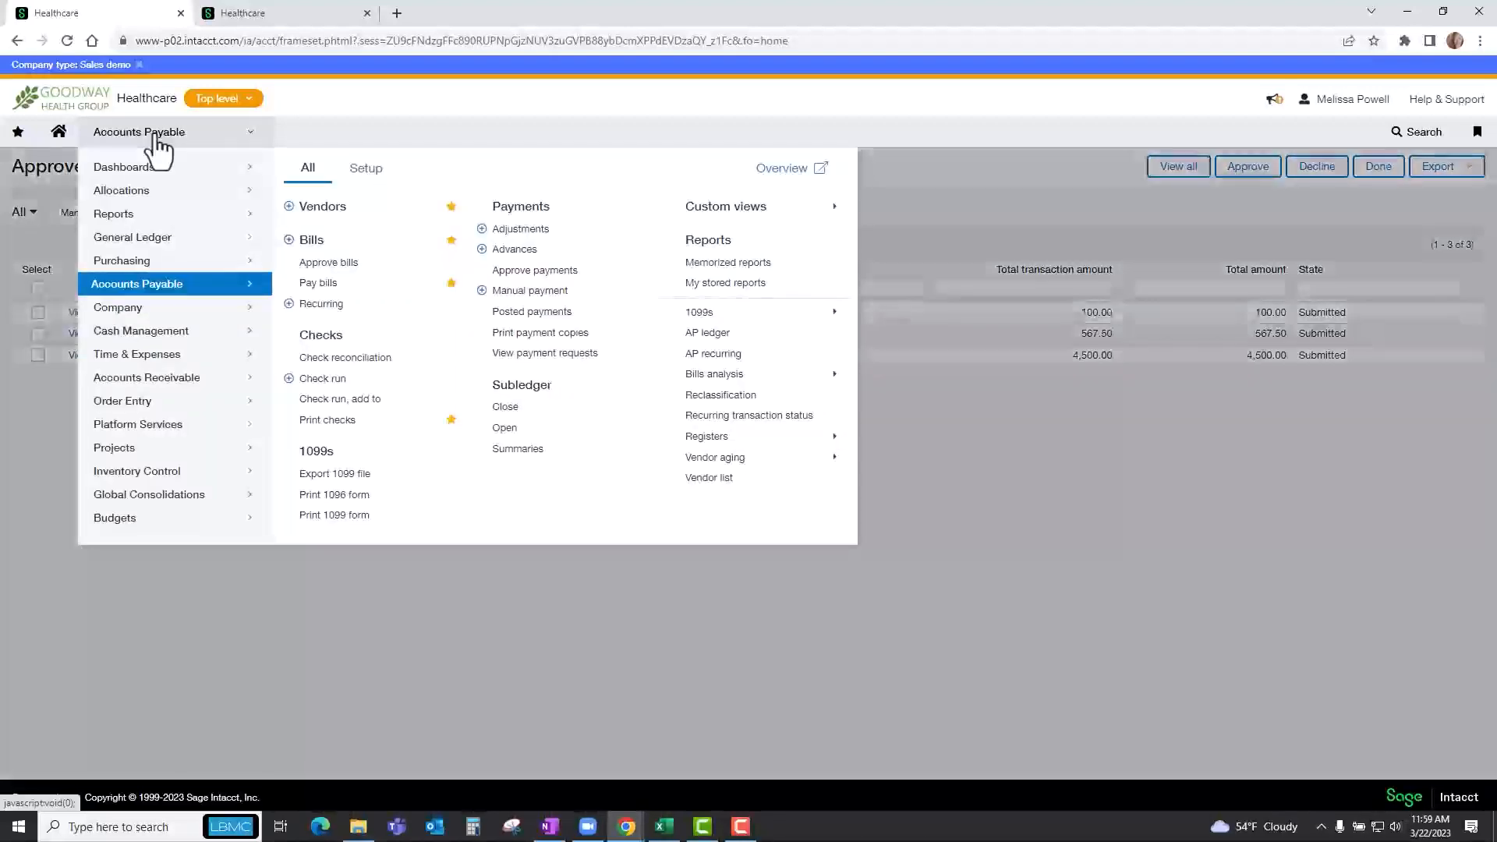
pyautogui.click(337, 285)
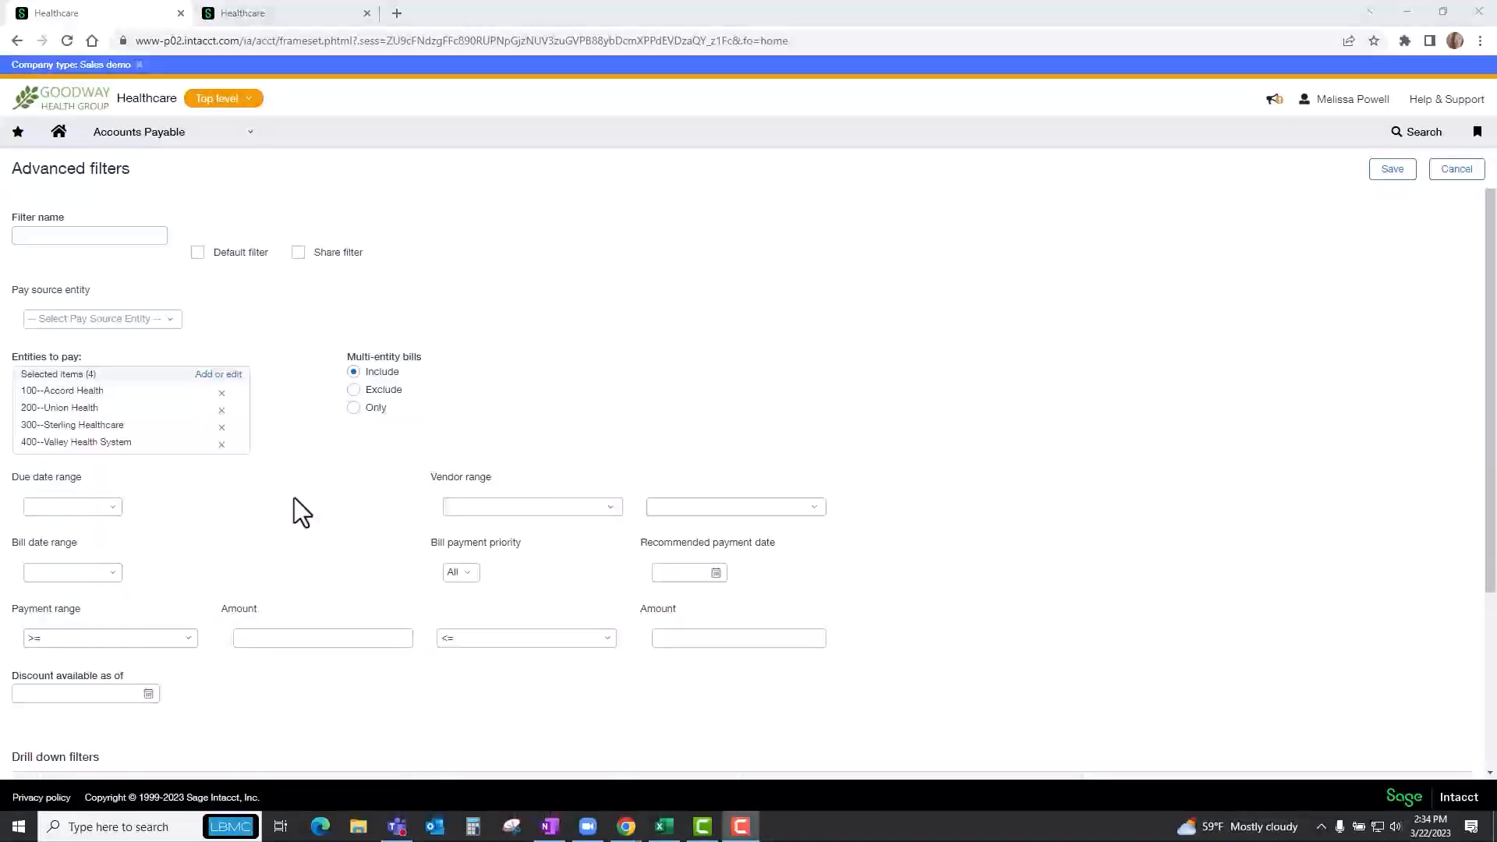
# Define an advanced drill-down filter for vendors with payment priority Urgent, and cancel without saving it.
pyautogui.scroll(-3, 293, 497)
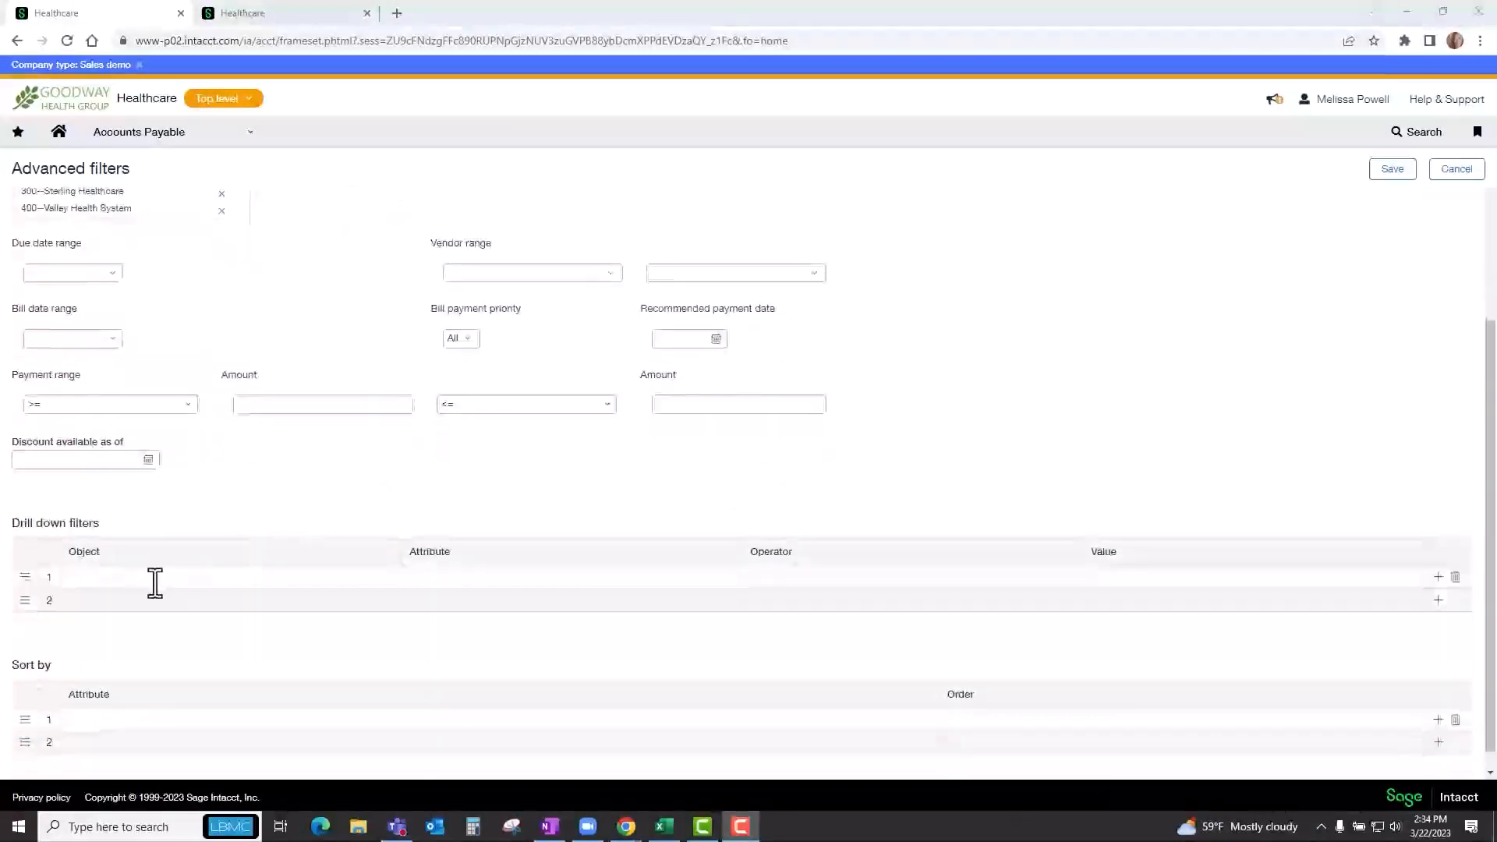
pyautogui.click(182, 579)
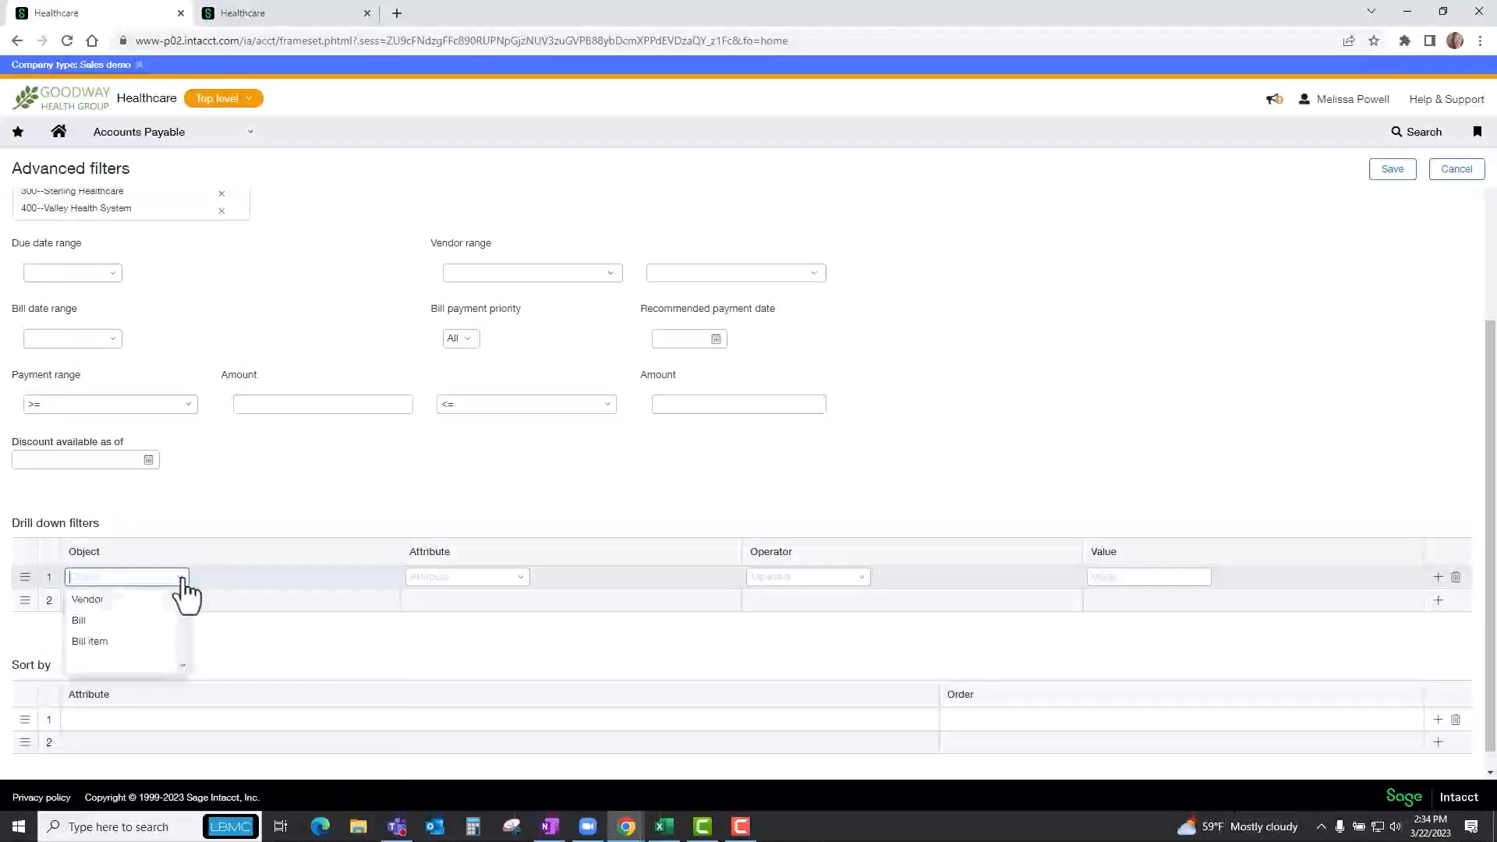
pyautogui.click(148, 599)
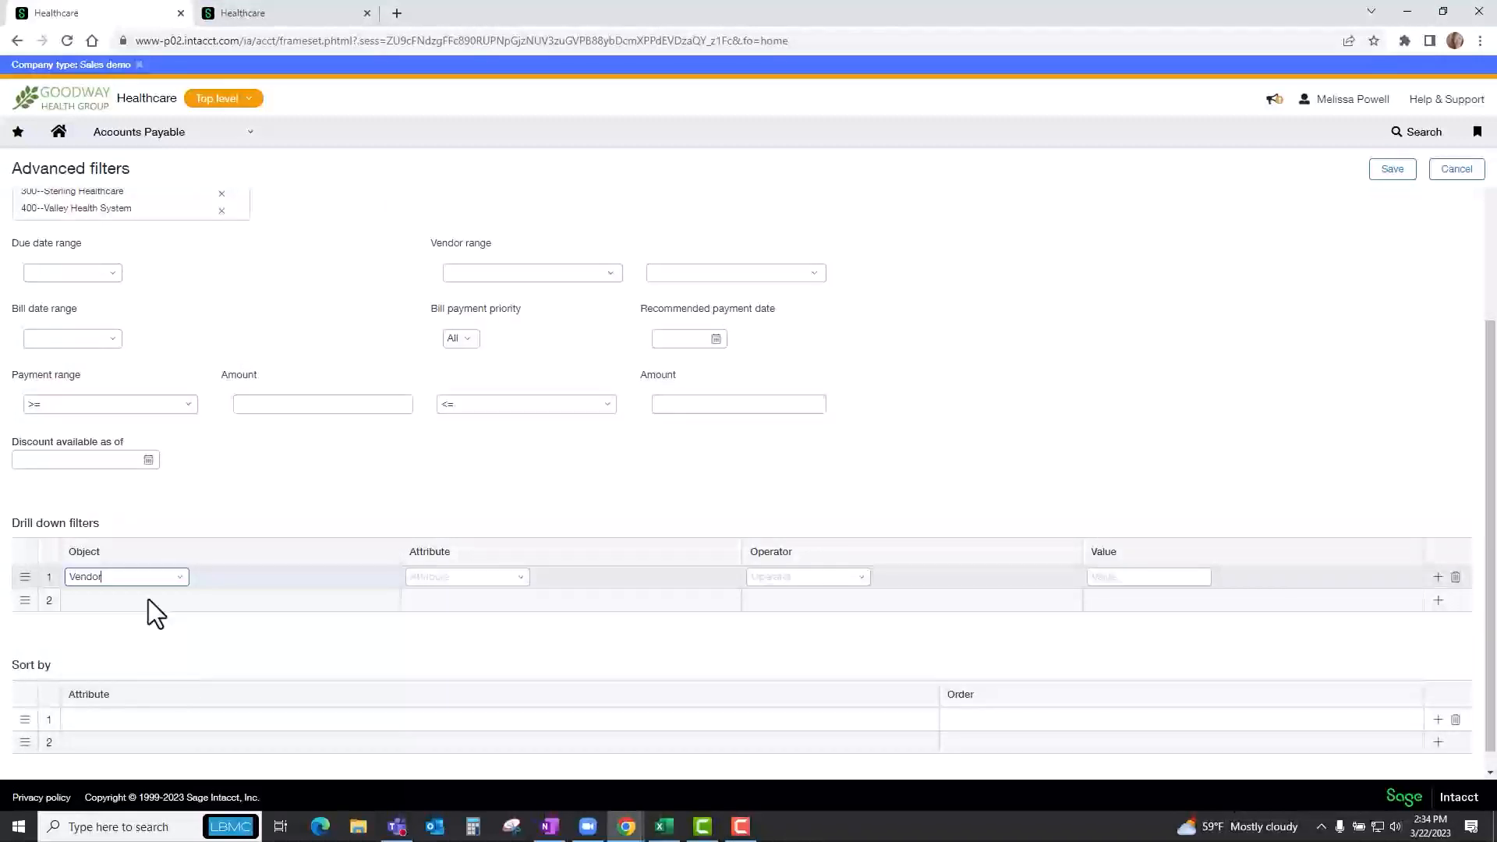
pyautogui.click(519, 587)
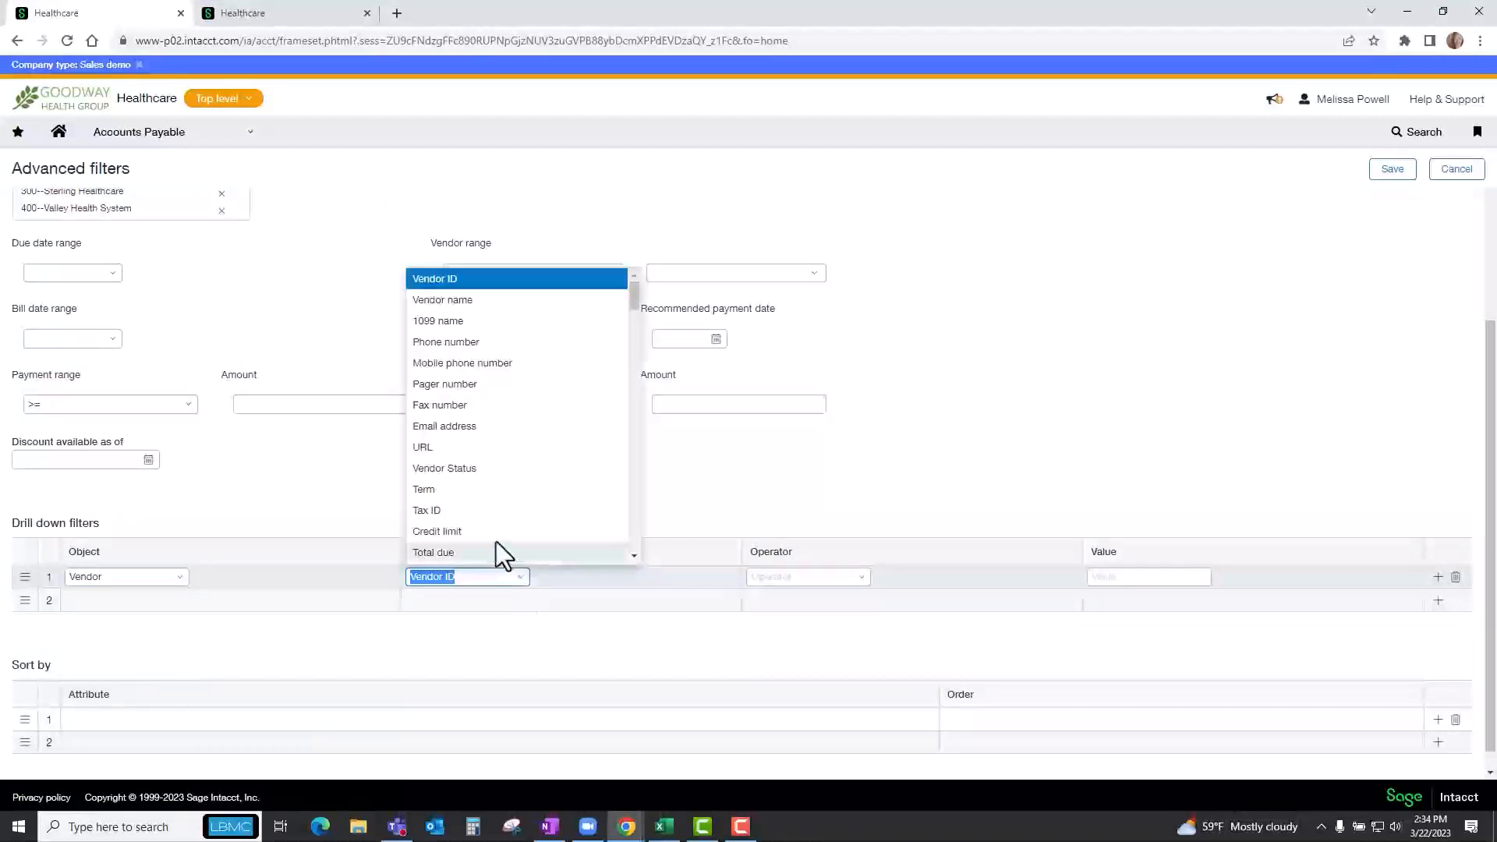
pyautogui.scroll(-1, 494, 522)
pyautogui.click(491, 516)
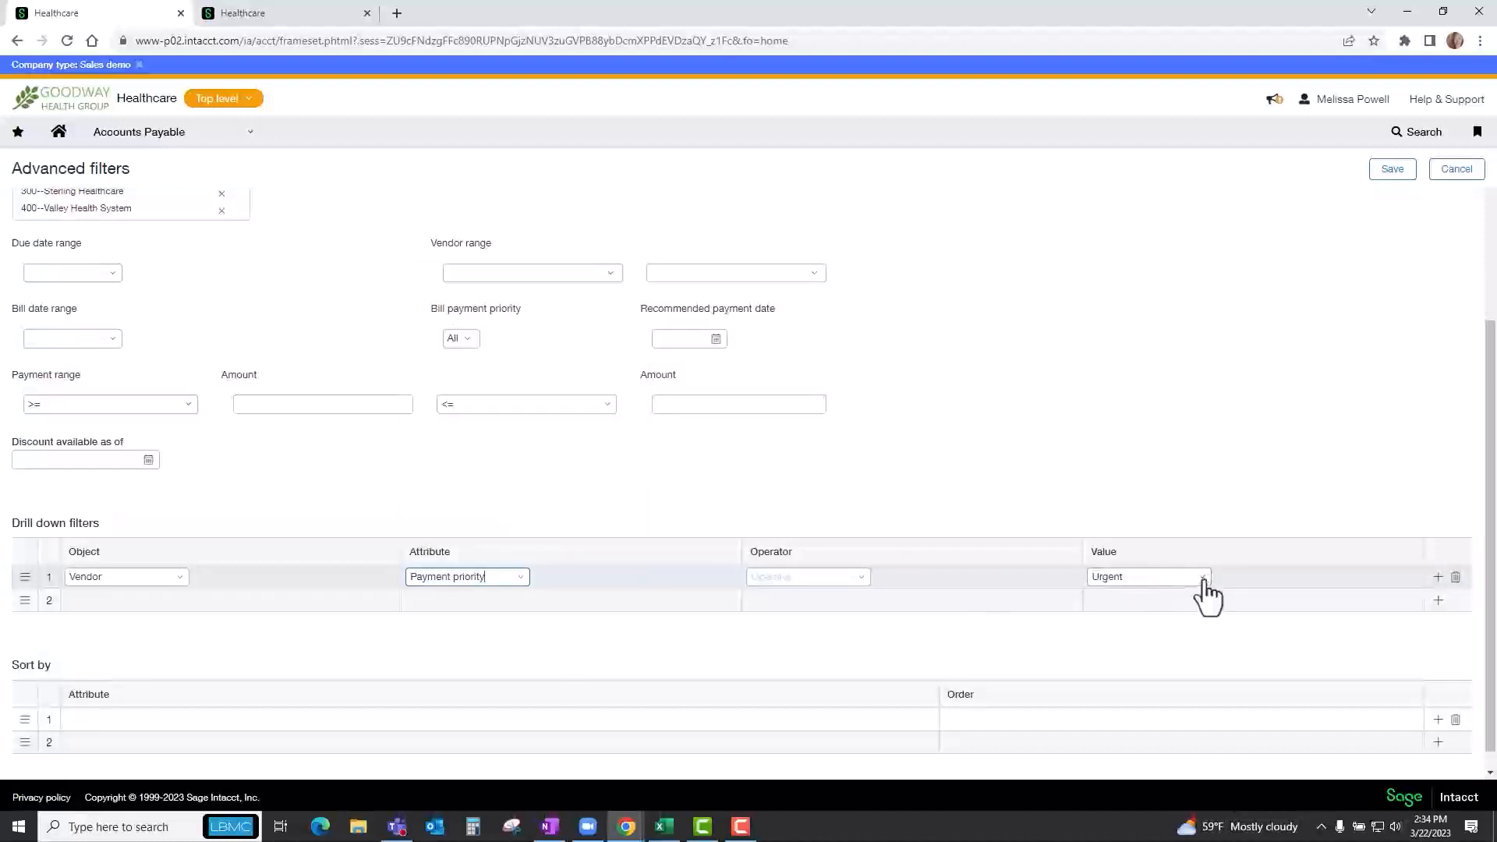
pyautogui.click(1202, 580)
pyautogui.click(1145, 597)
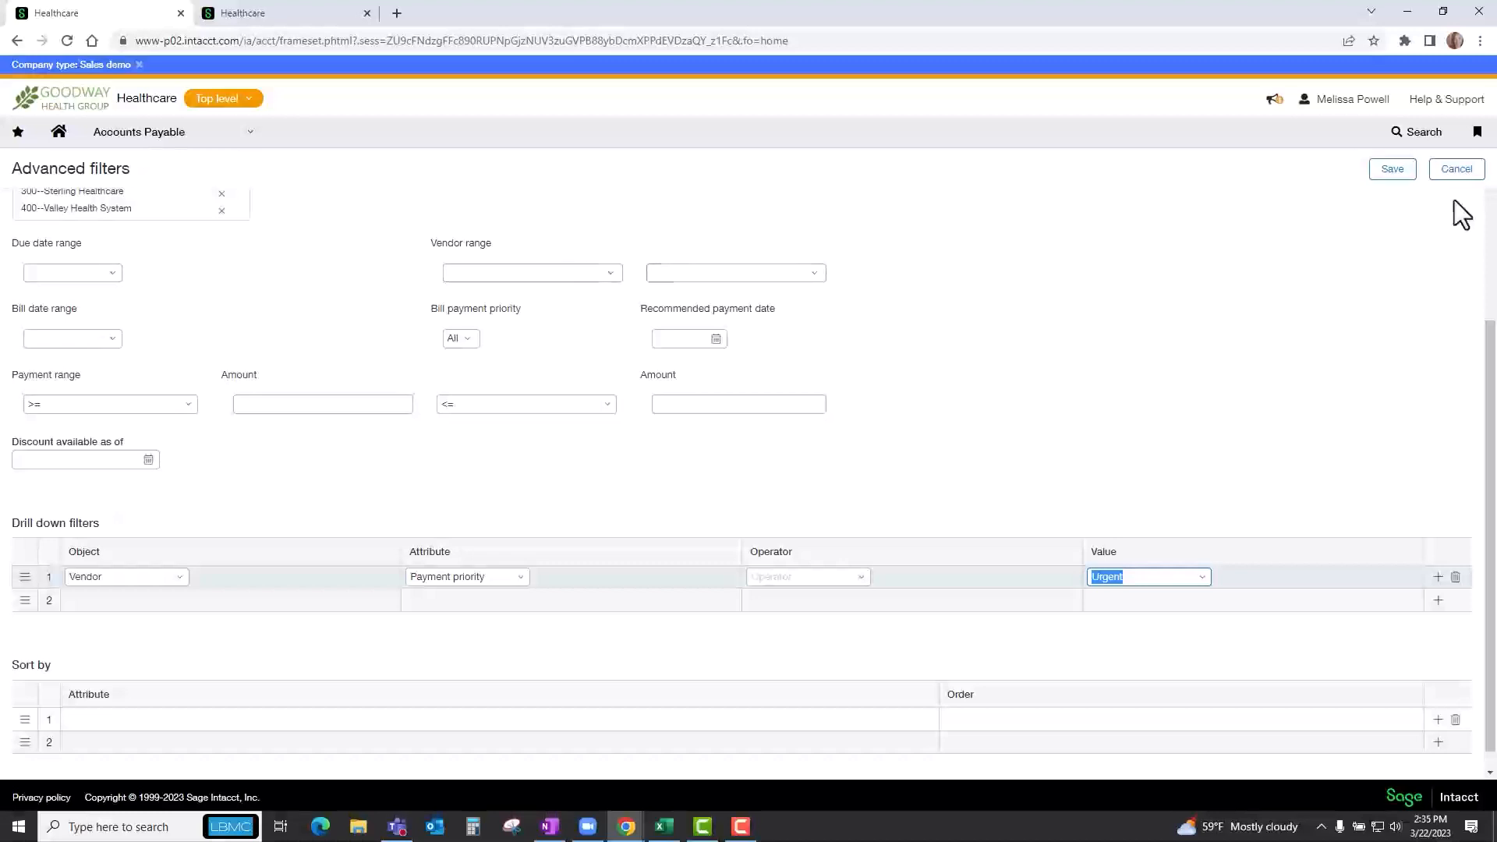
pyautogui.click(1458, 173)
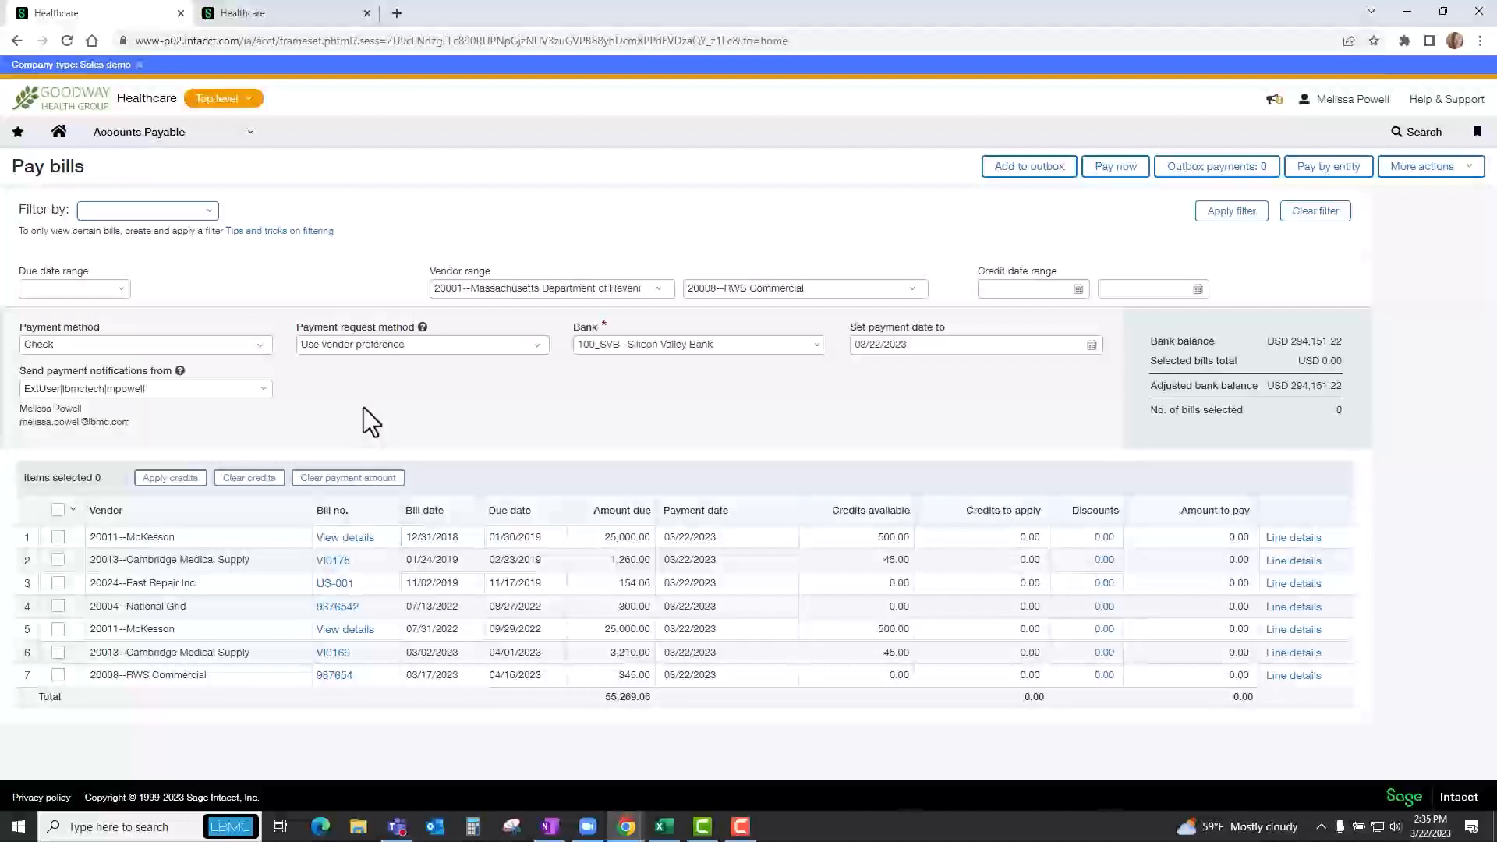
# Review the available payment methods and banks, keeping Check and 100_SVB--Silicon Valley Bank for the payment.
pyautogui.click(259, 347)
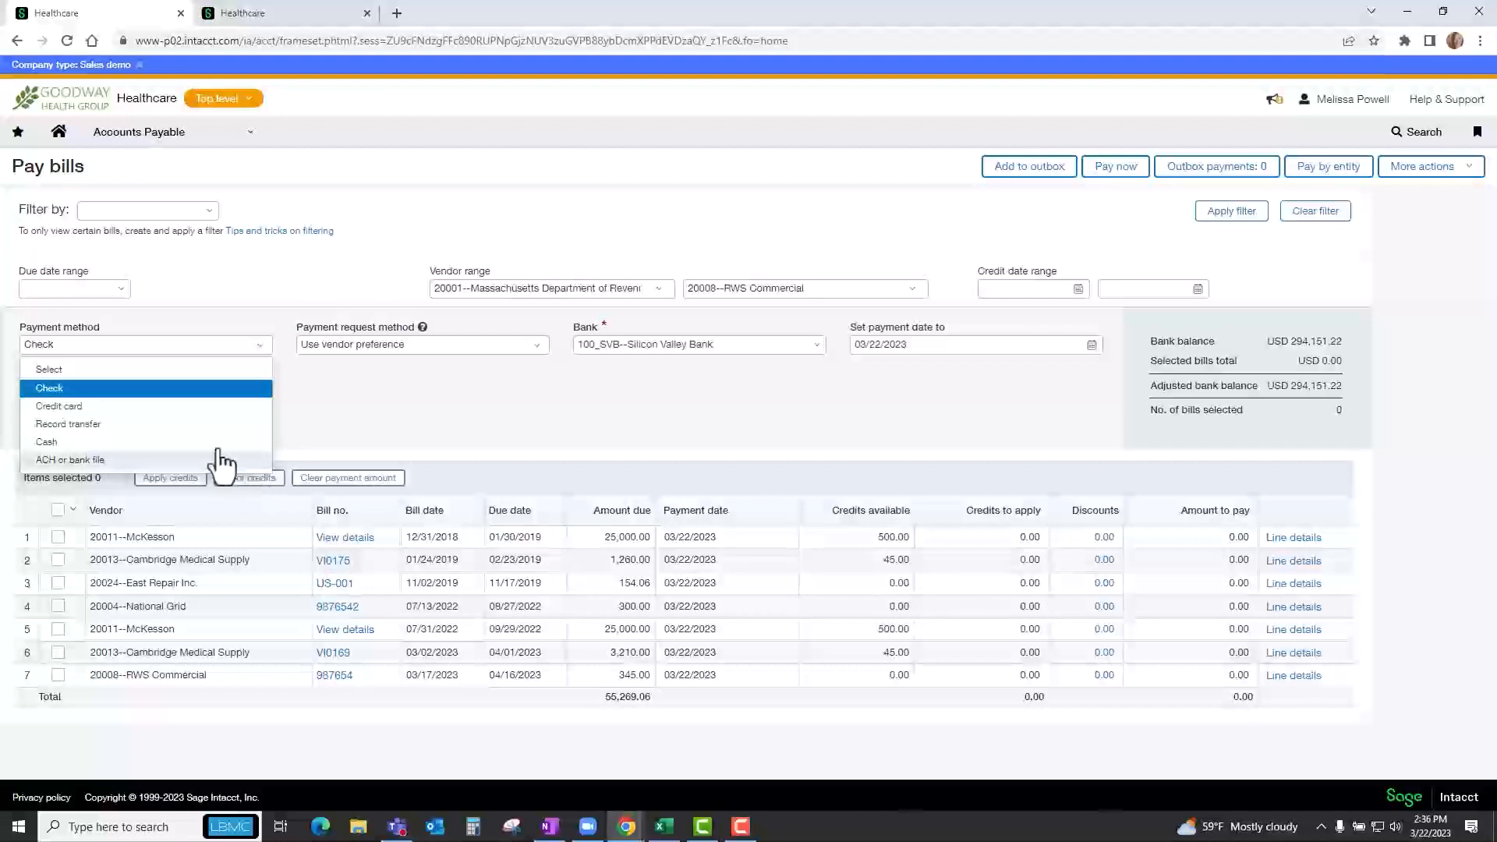
pyautogui.click(162, 392)
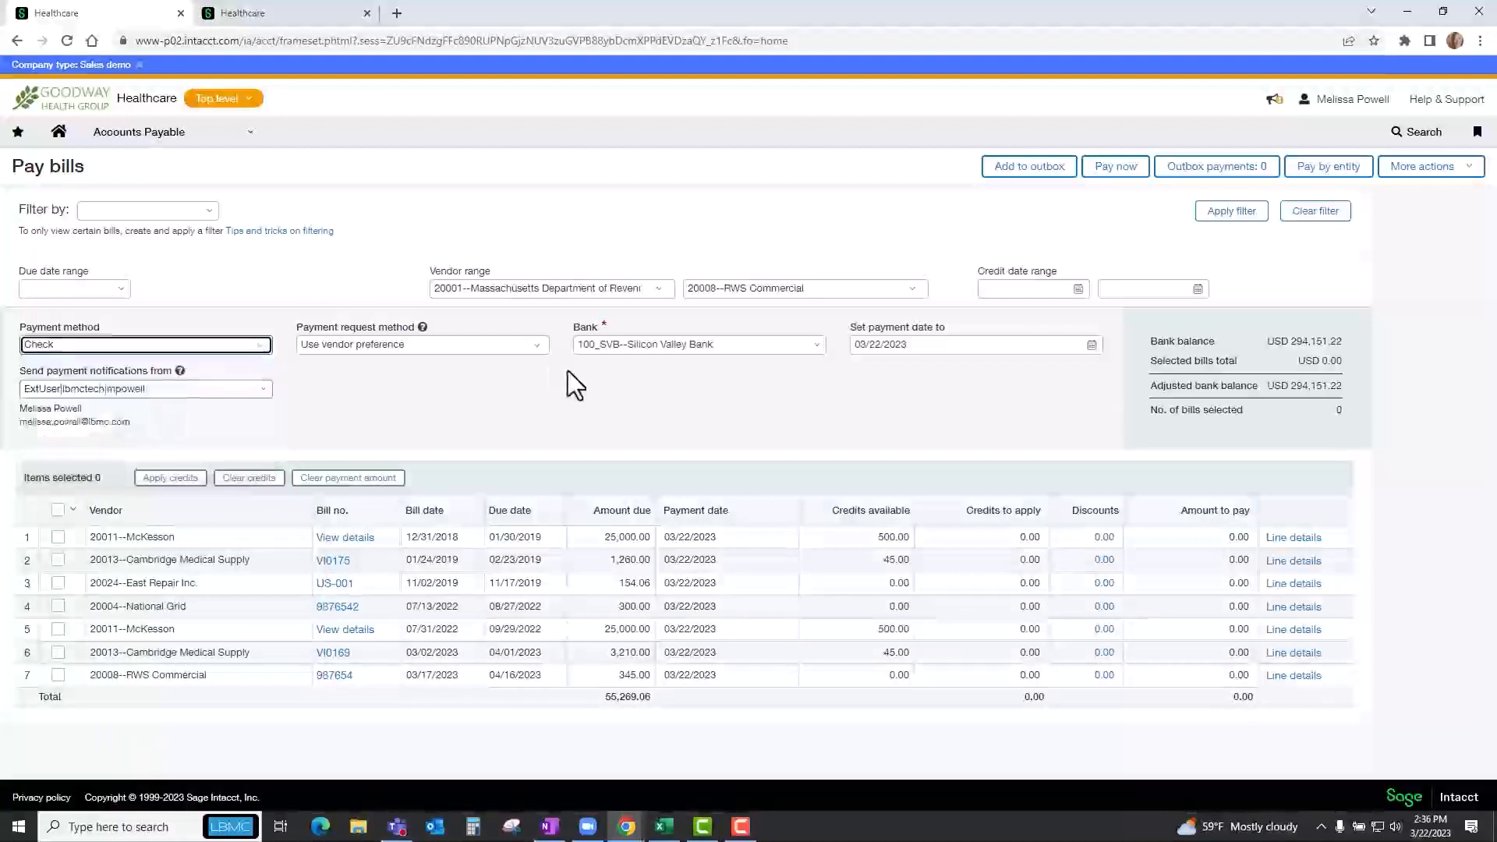
pyautogui.click(808, 341)
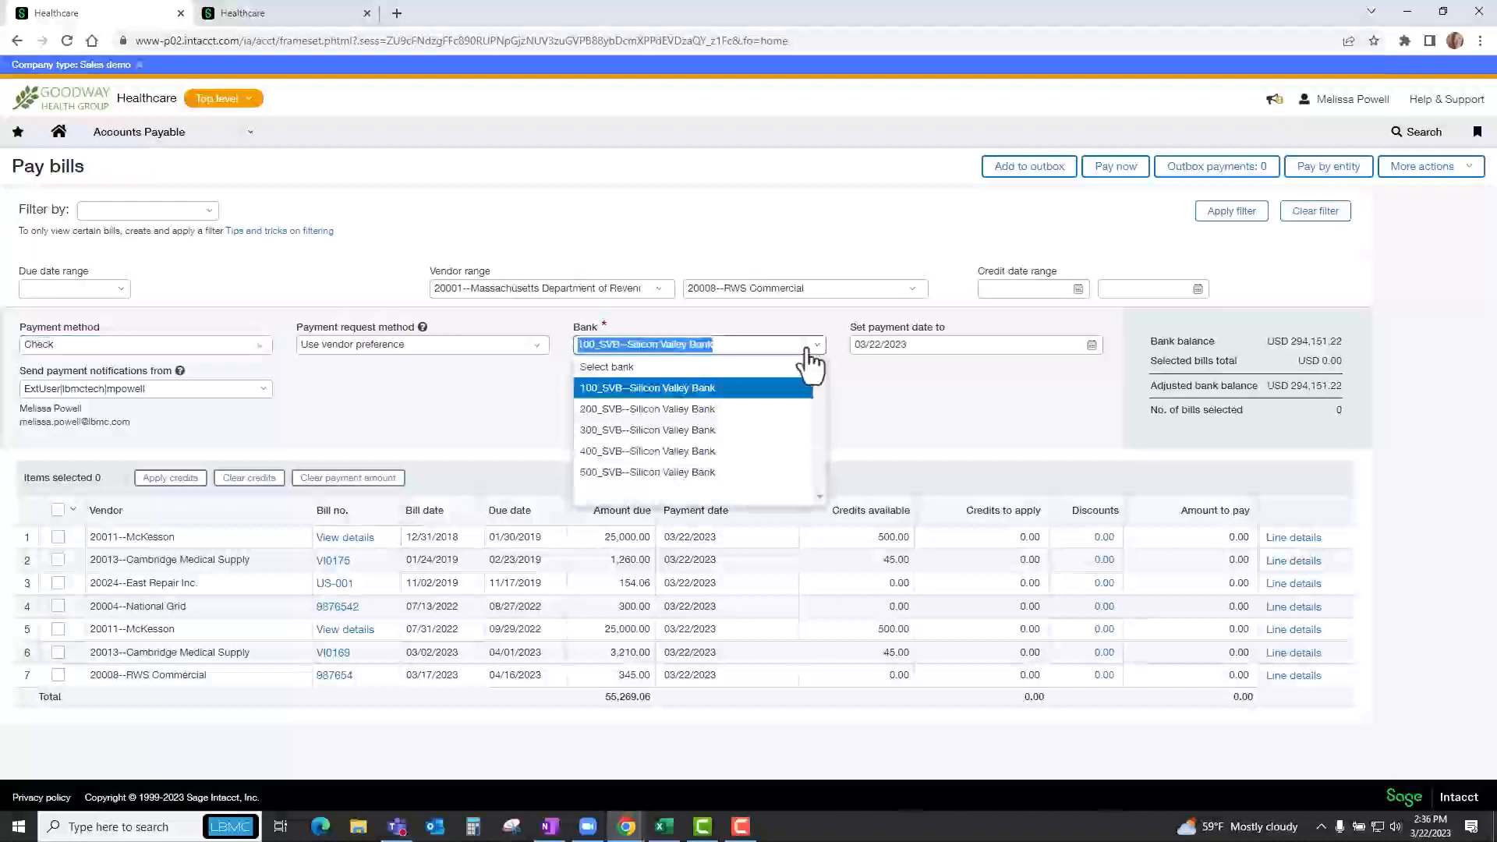
pyautogui.click(920, 399)
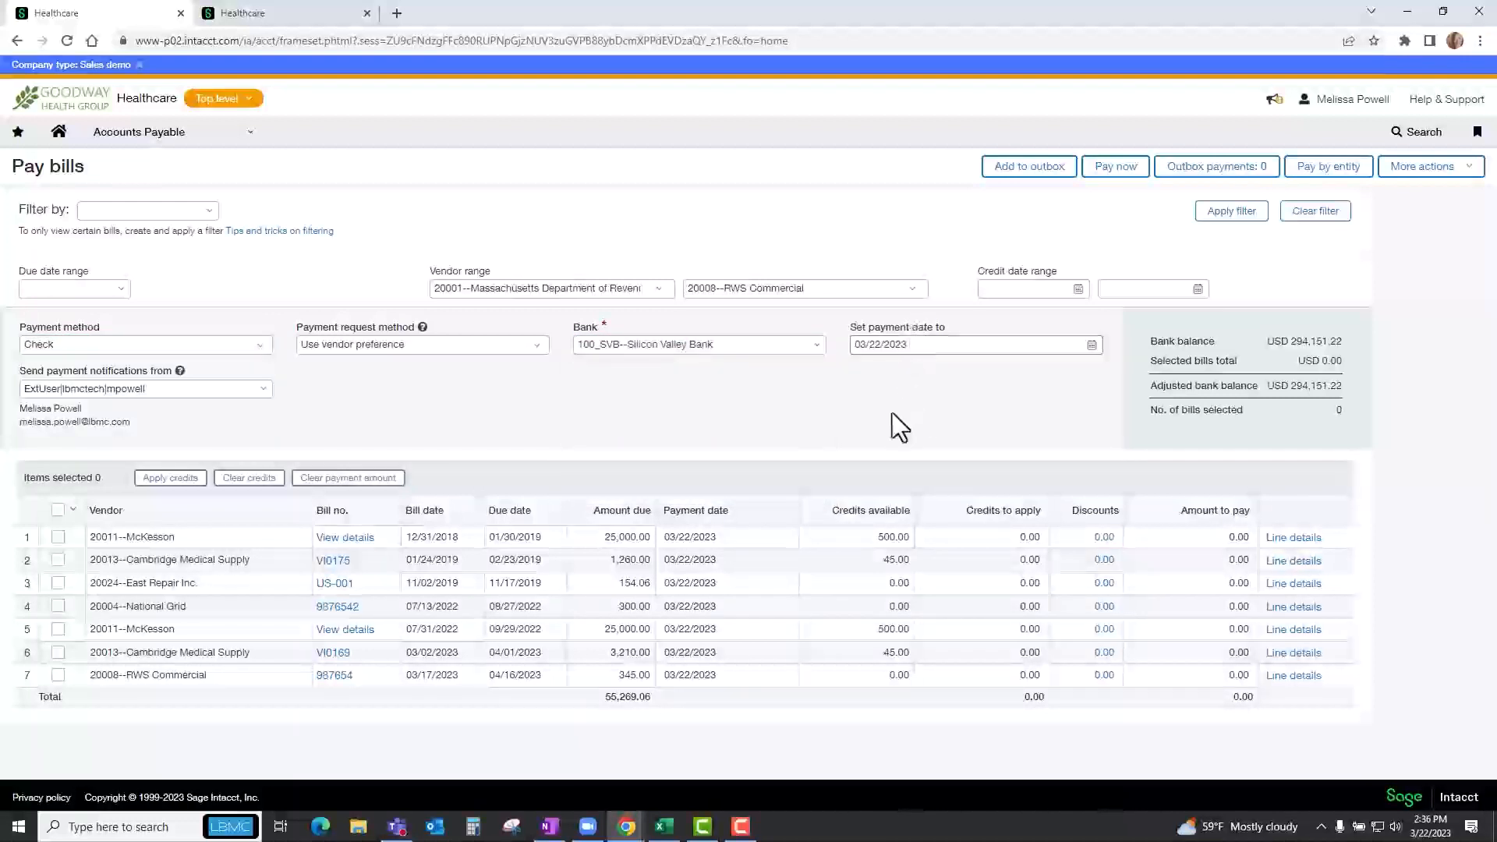
# Select the McKesson bill dated 12/31/2018, Cambridge Medical Supply bill VI0175 and East Repair bill US-001 for payment.
pyautogui.click(59, 536)
pyautogui.click(59, 560)
pyautogui.click(58, 583)
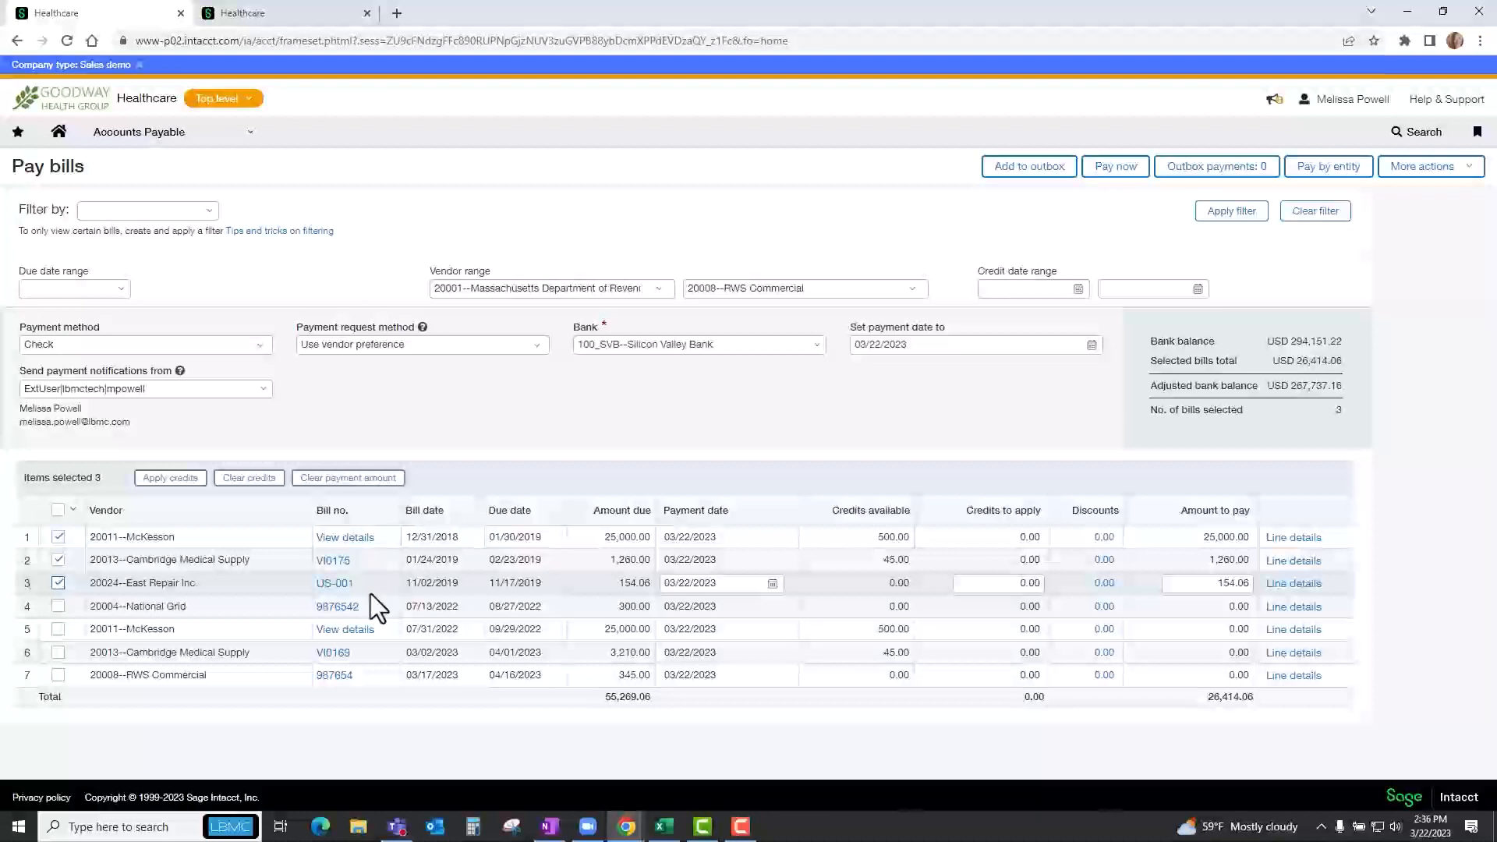
# Open the details of Cambridge Medical Supply bill VI0175 and examine its terms and entry lines.
pyautogui.click(336, 585)
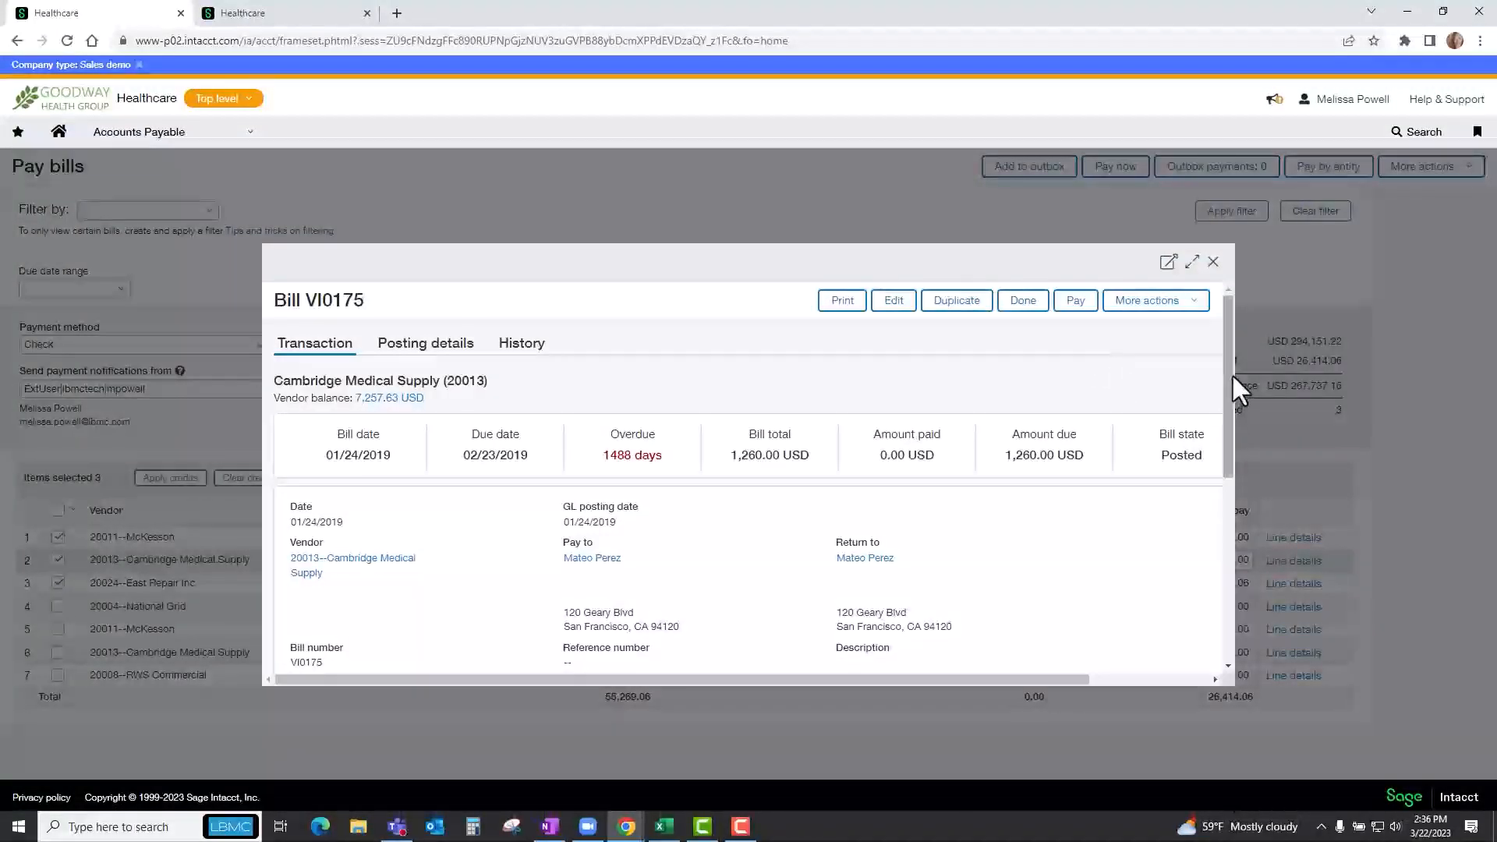
pyautogui.moveTo(1232, 367); pyautogui.dragTo(1229, 556)
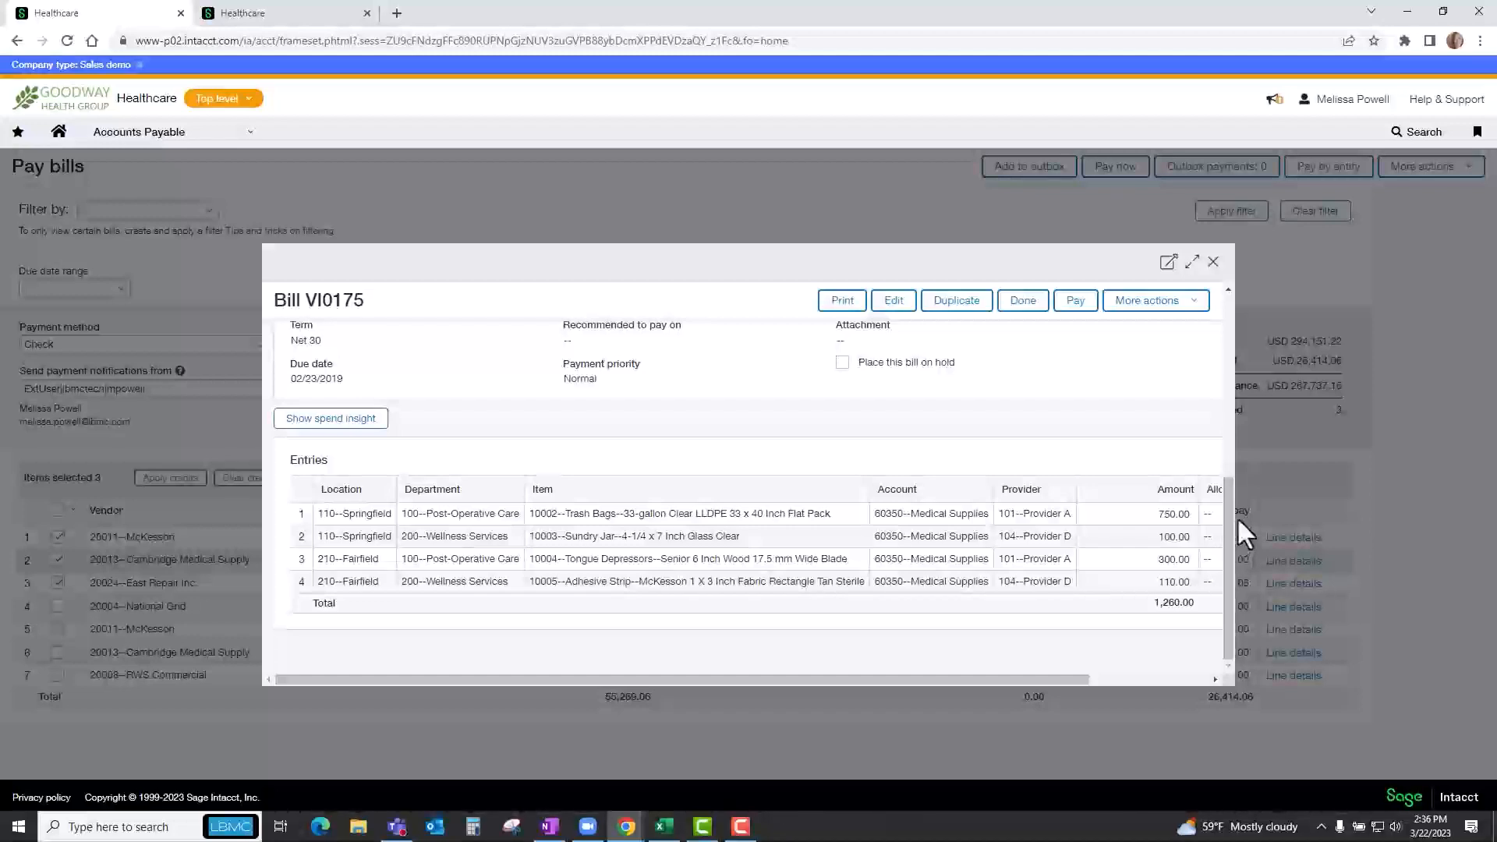
# Close the bill view, examine the line details of the McKesson bill dated 12/31/2018, and leave without saving.
pyautogui.click(1215, 263)
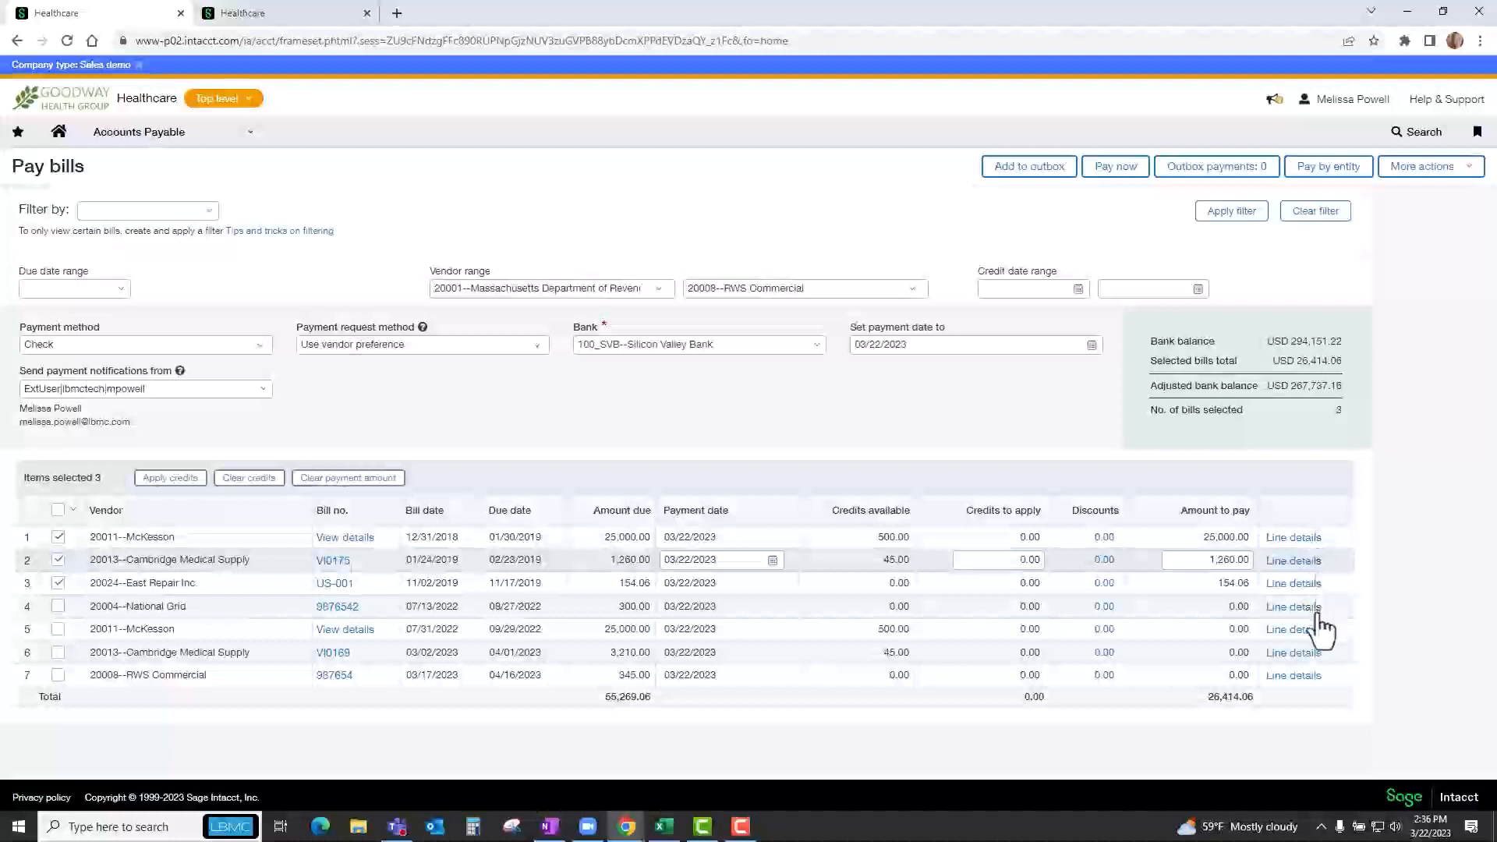
pyautogui.click(1316, 538)
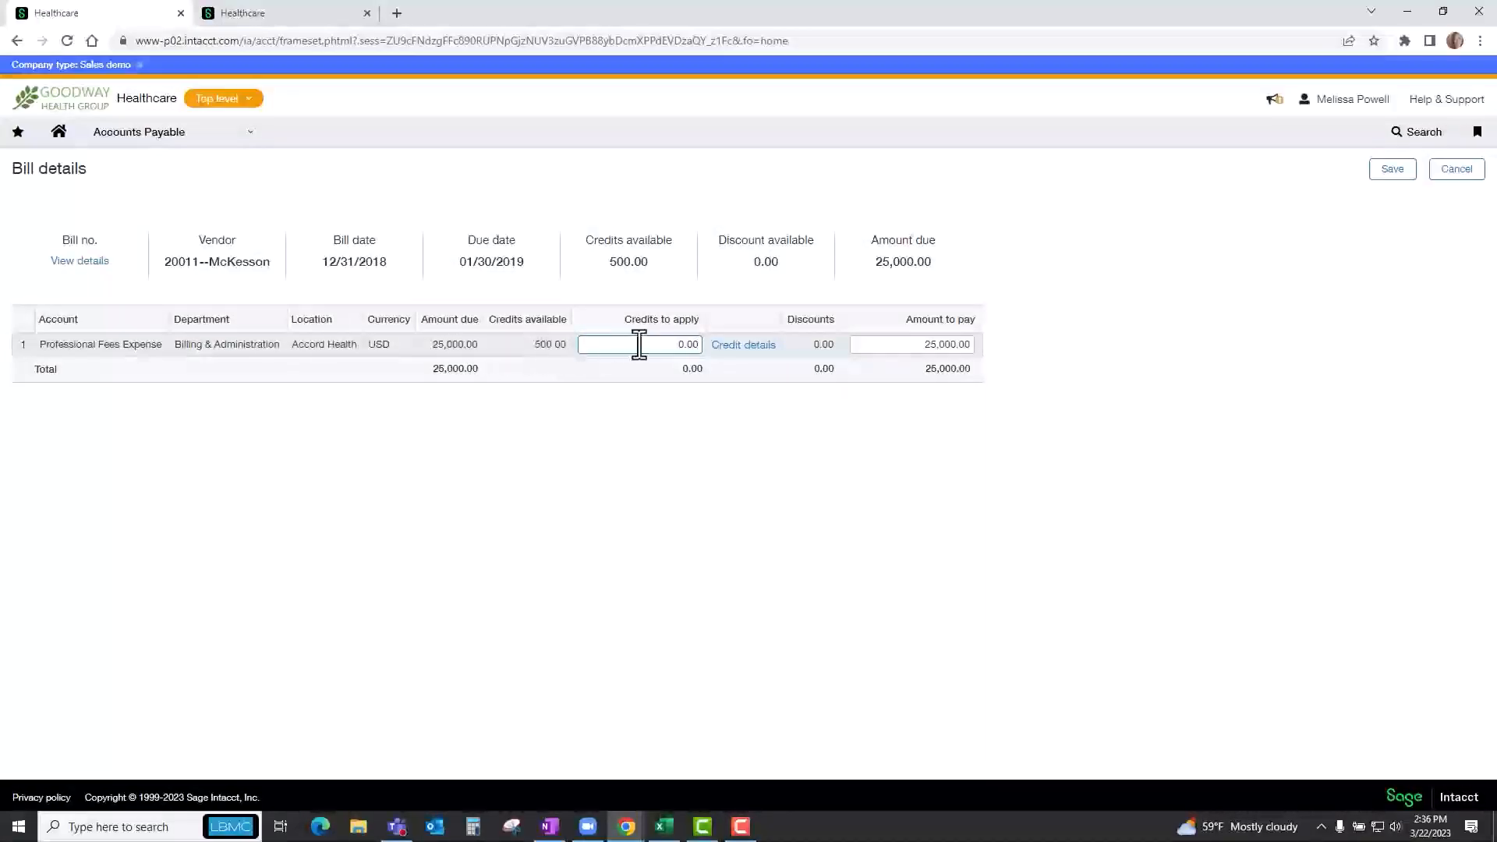
pyautogui.click(1457, 170)
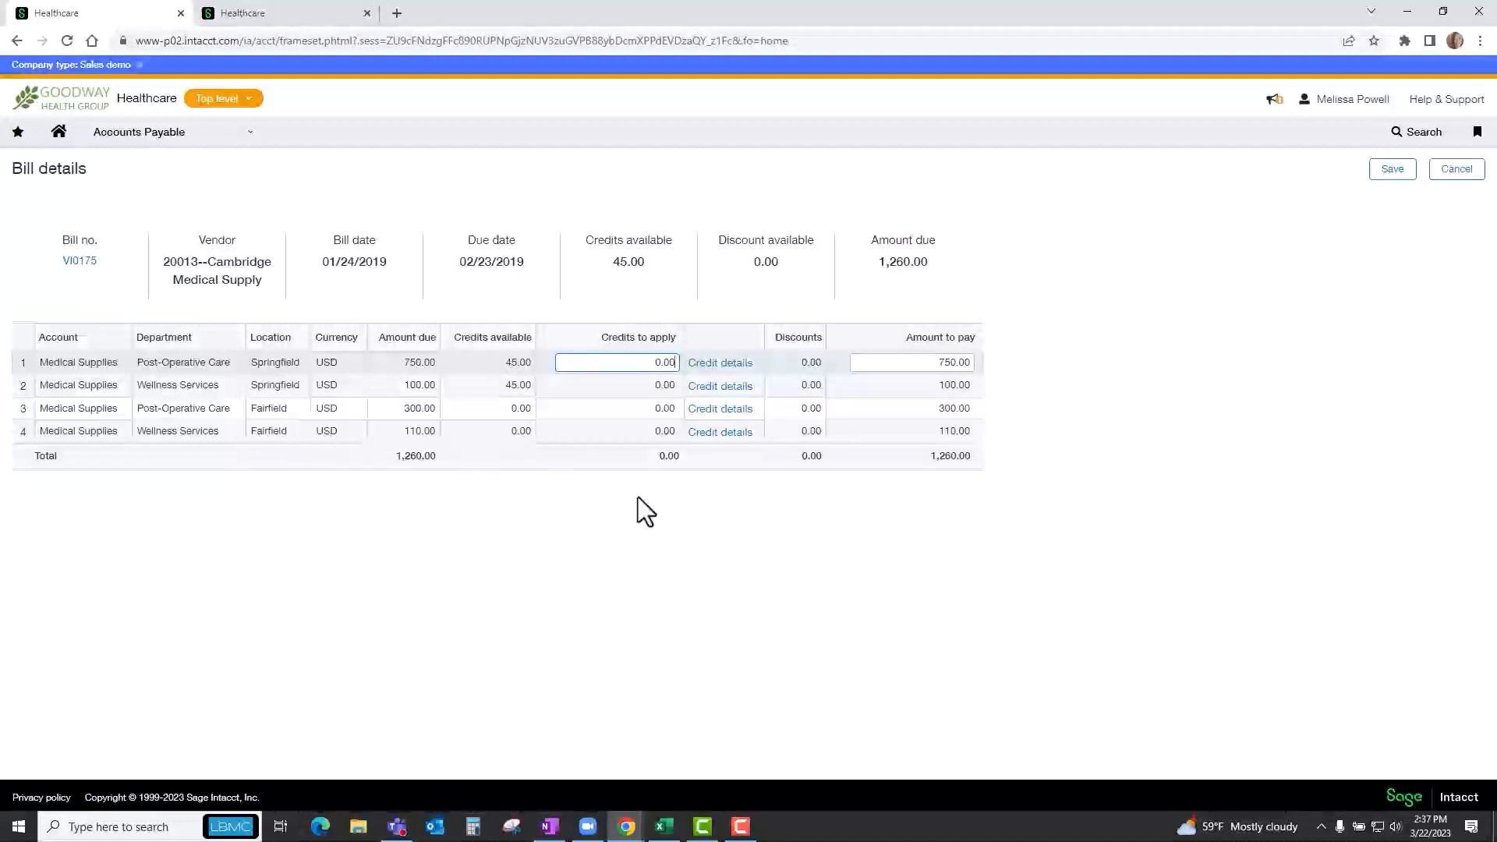
# Apply a 45.00 credit to the first line of Cambridge Medical Supply bill VI0175, save it, and pay the selected bills.
pyautogui.doubleClick(635, 364)
pyautogui.write('45')
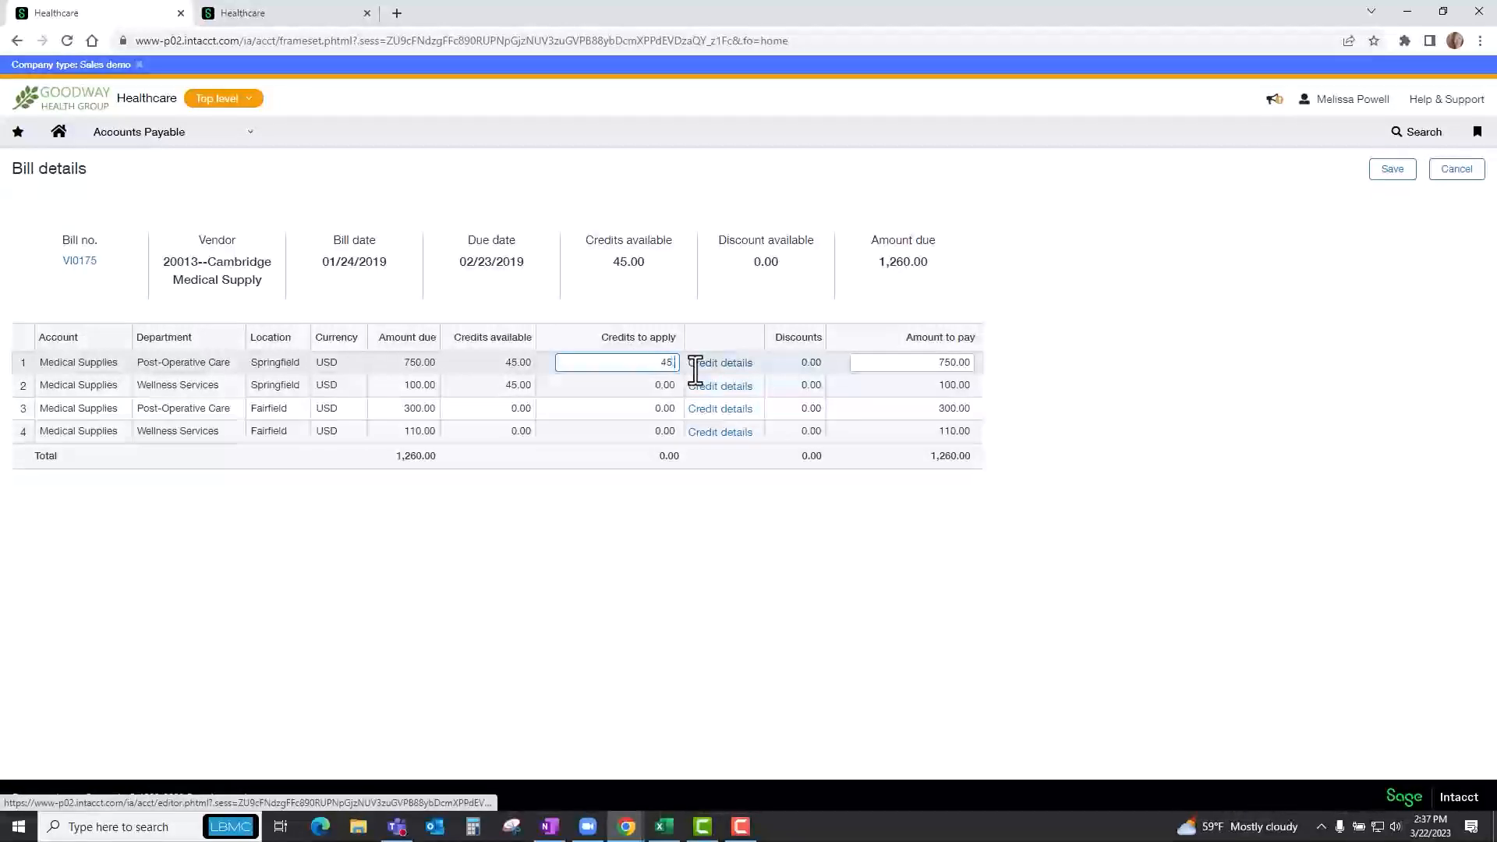
pyautogui.press('Tab')
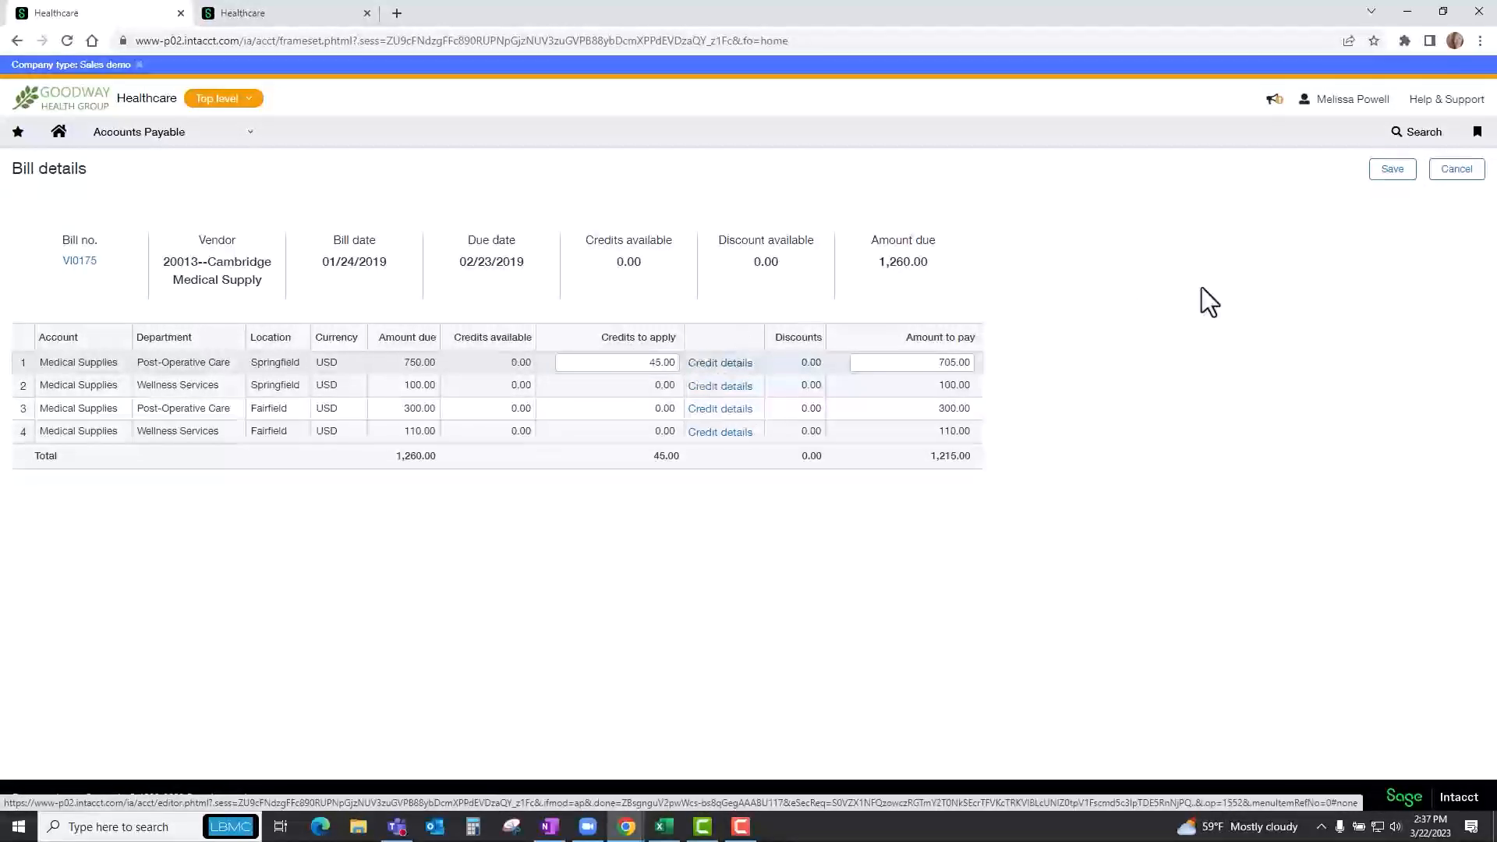
pyautogui.click(1376, 173)
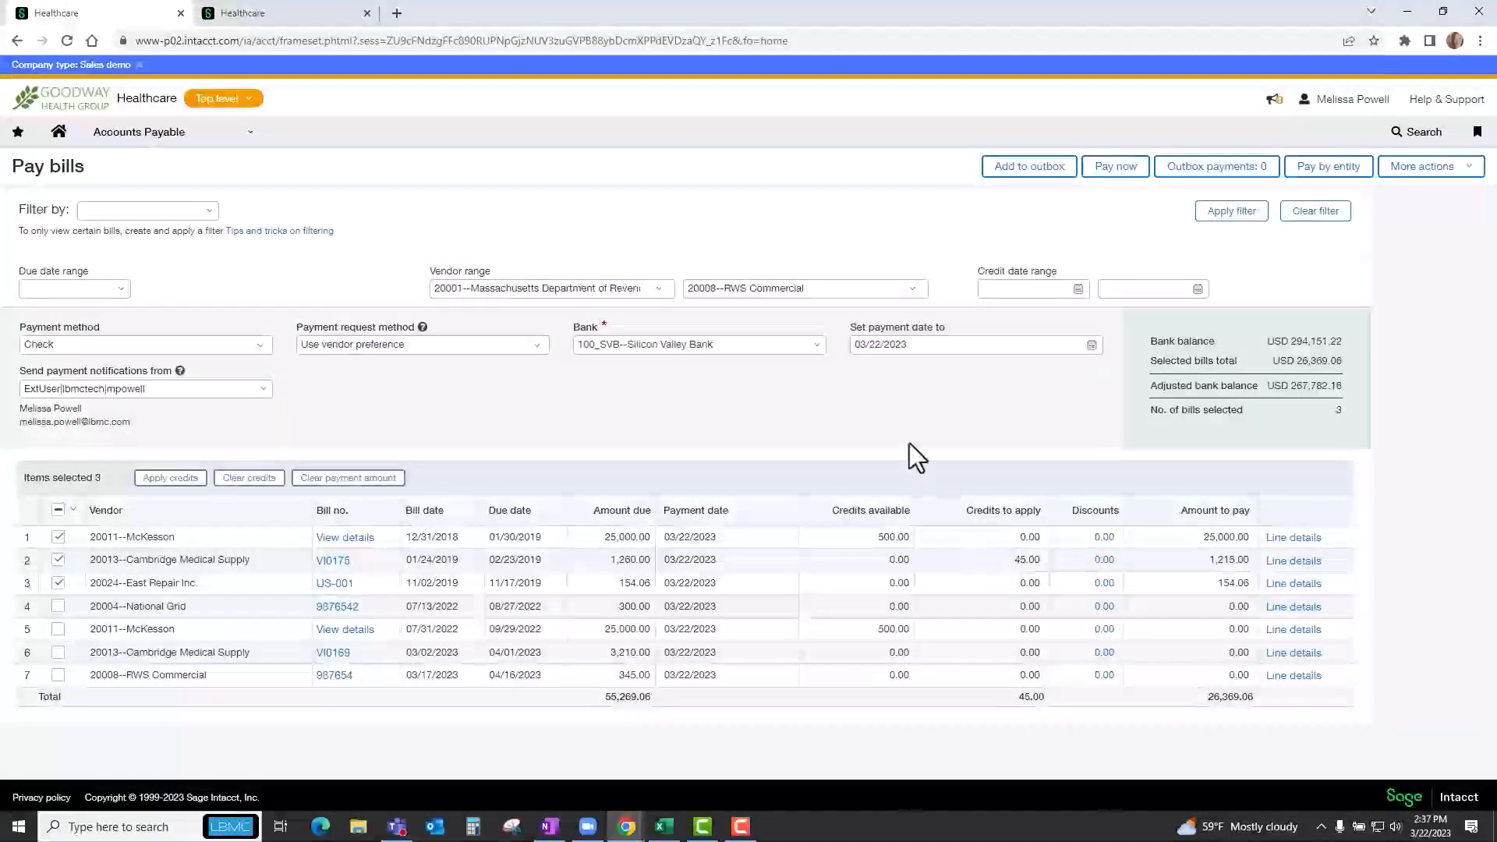
pyautogui.click(1115, 168)
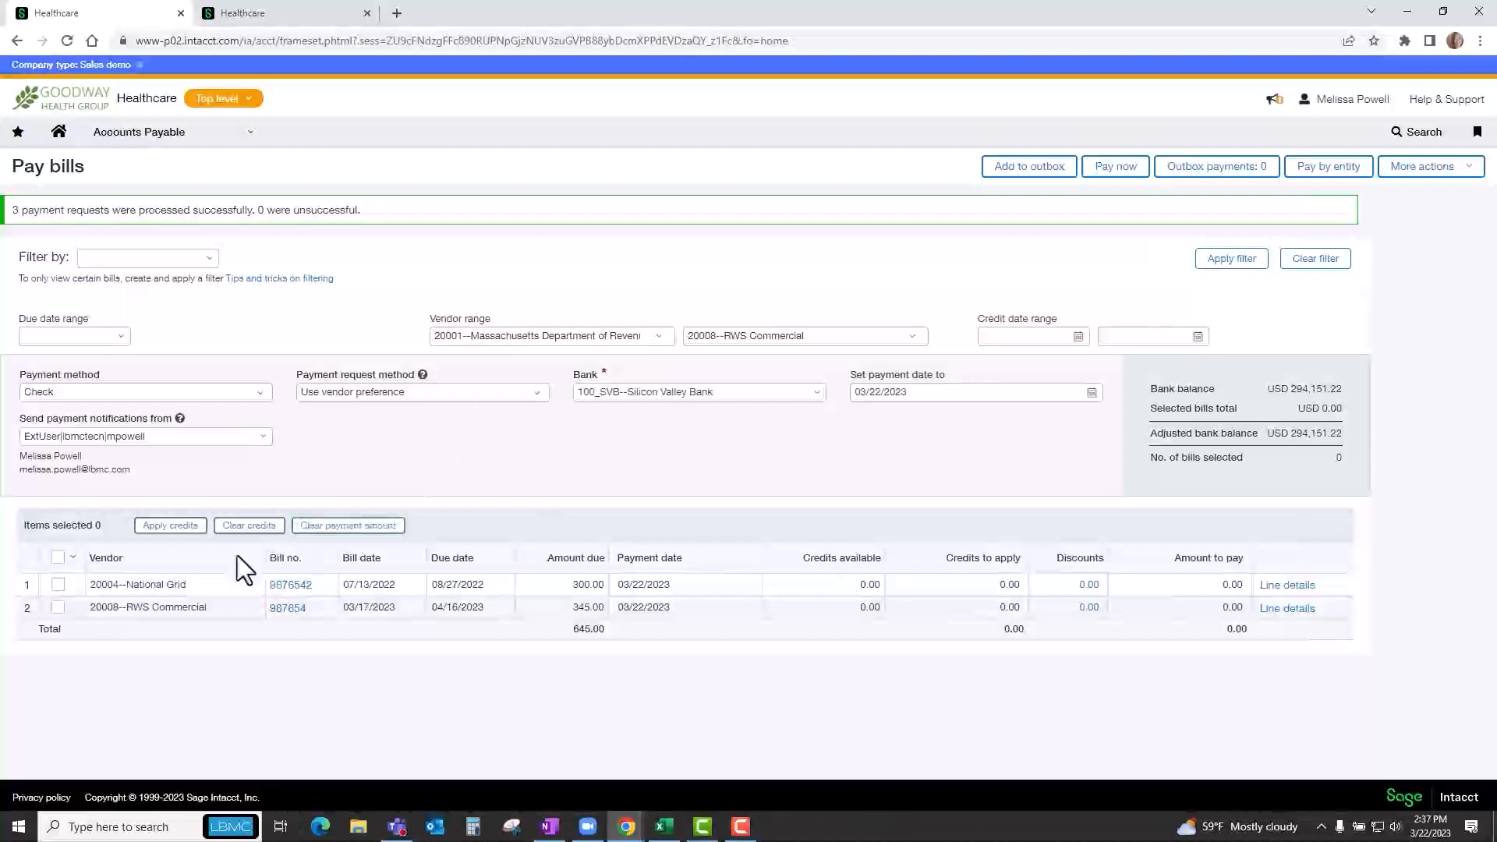
# Pay the National Grid and RWS Commercial bills by Record transfer from 200_SVB--Silicon Valley Bank, without adding a memo or document number.
pyautogui.click(58, 585)
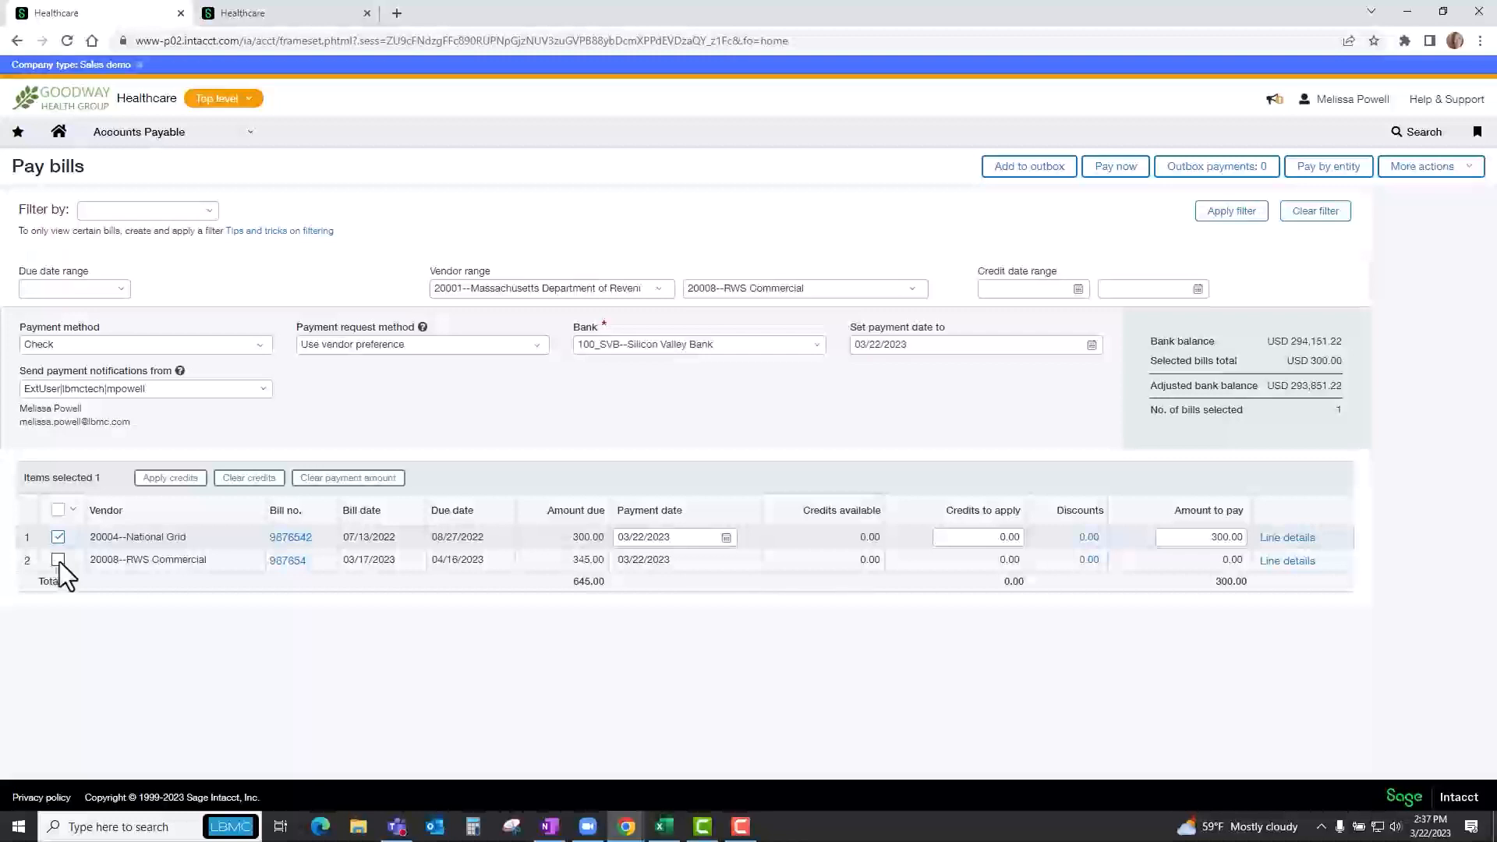
pyautogui.click(58, 561)
pyautogui.click(260, 345)
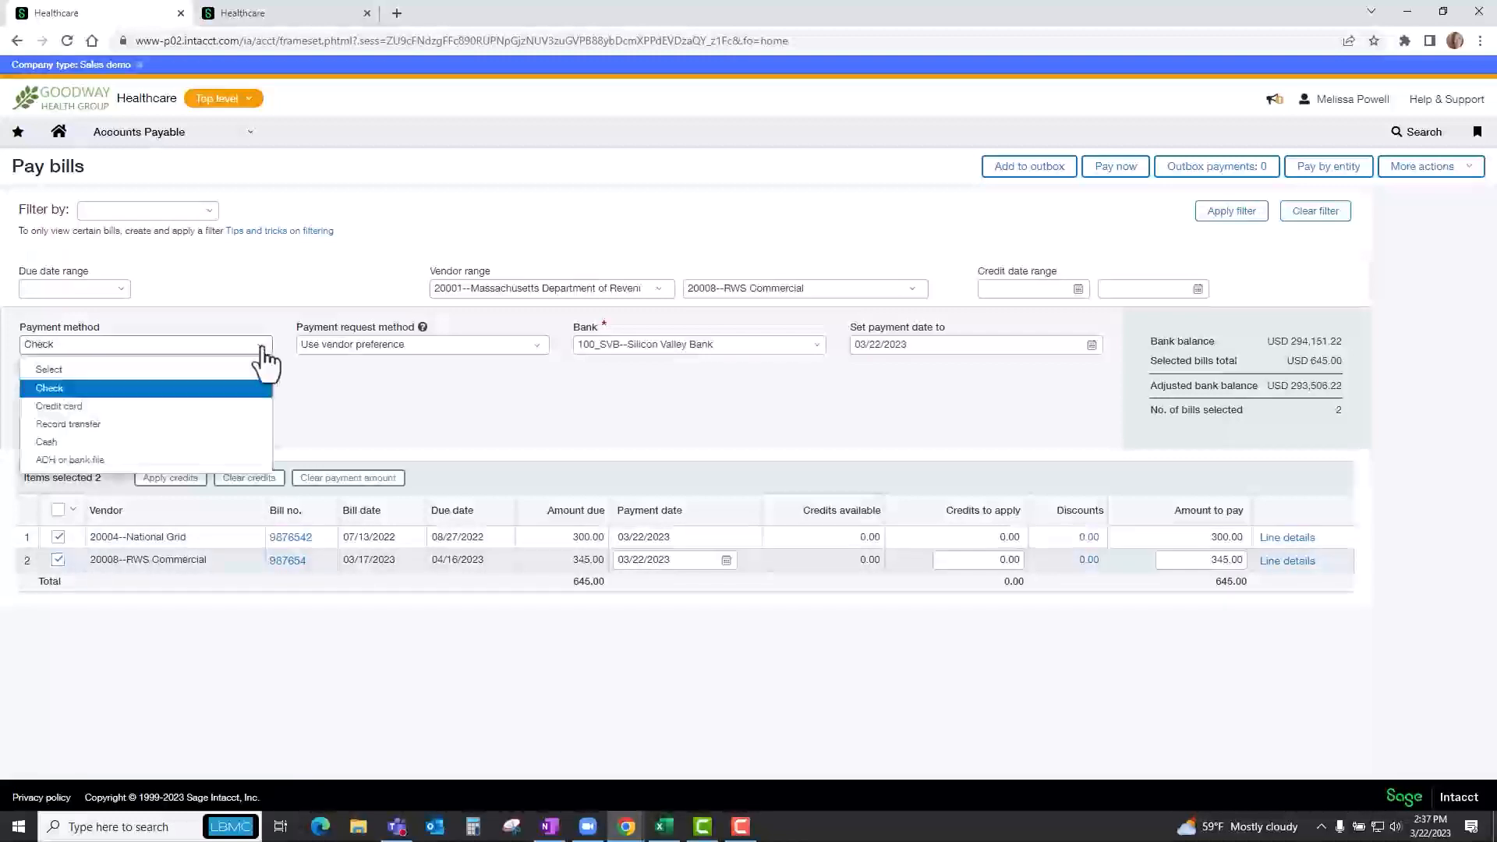
pyautogui.click(75, 426)
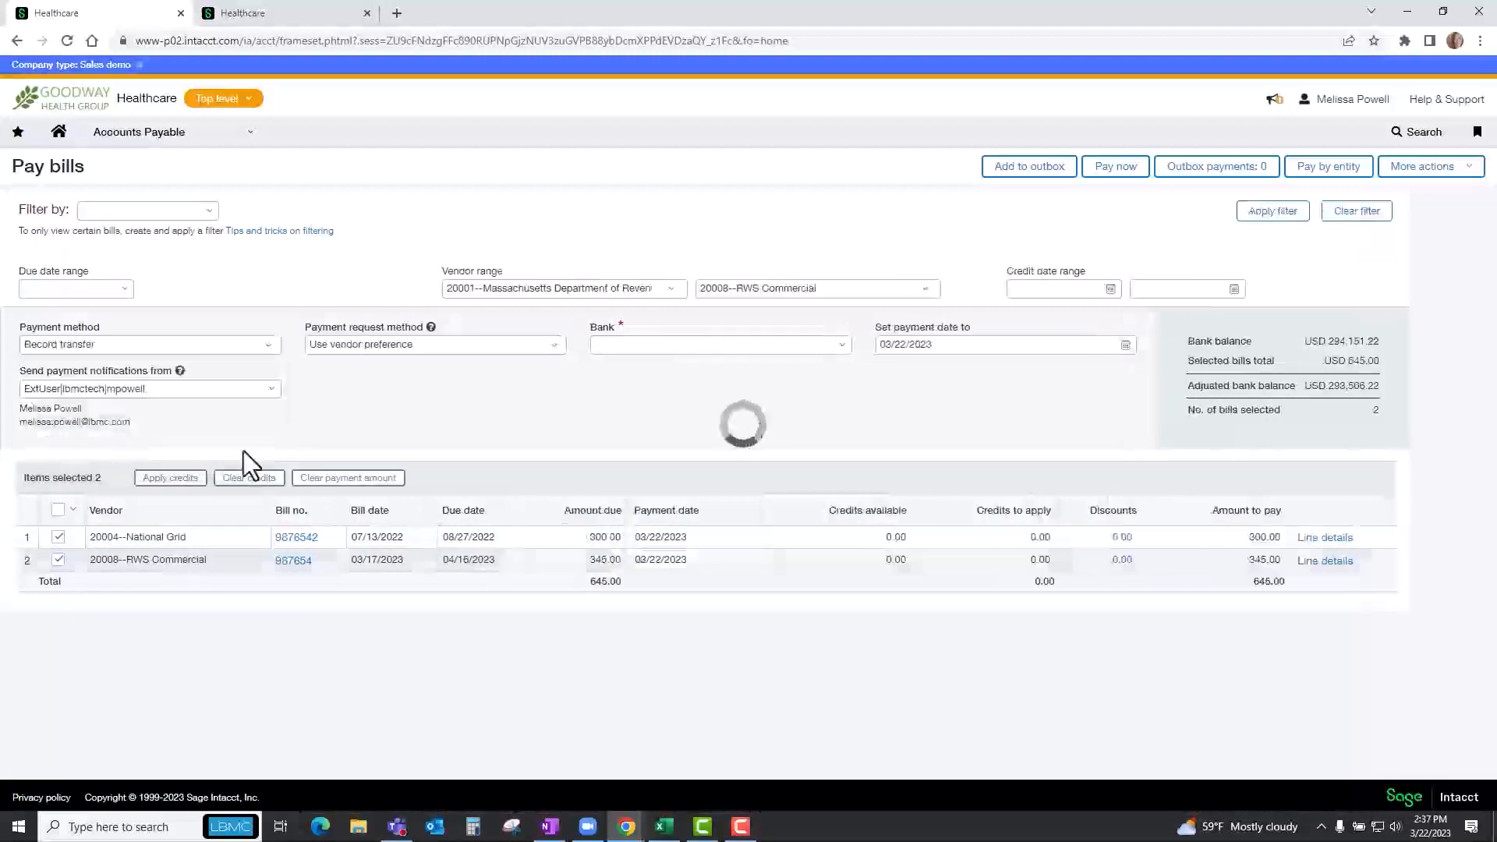
pyautogui.click(844, 348)
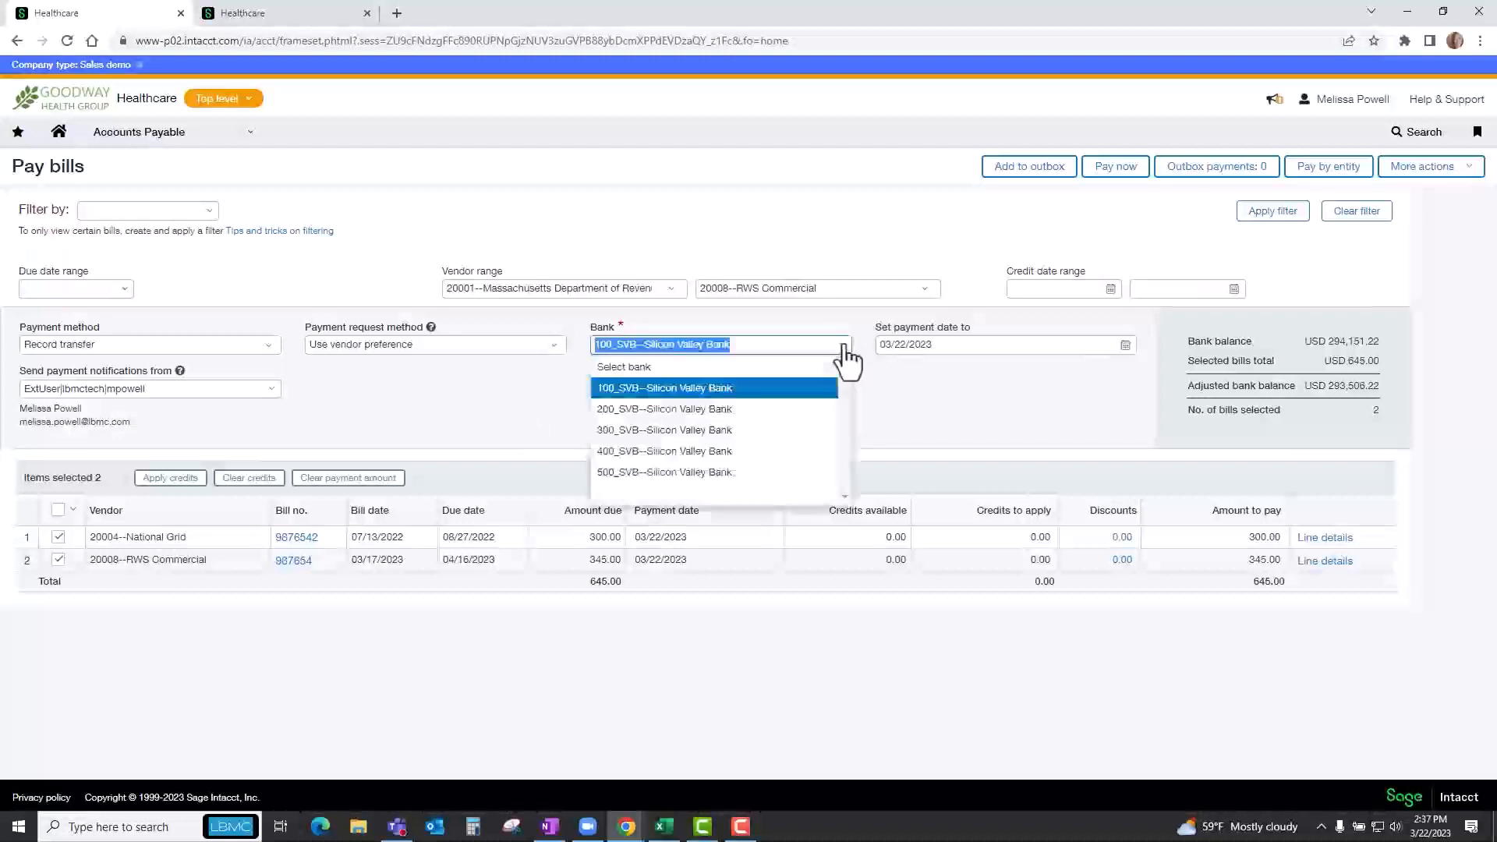
pyautogui.click(747, 409)
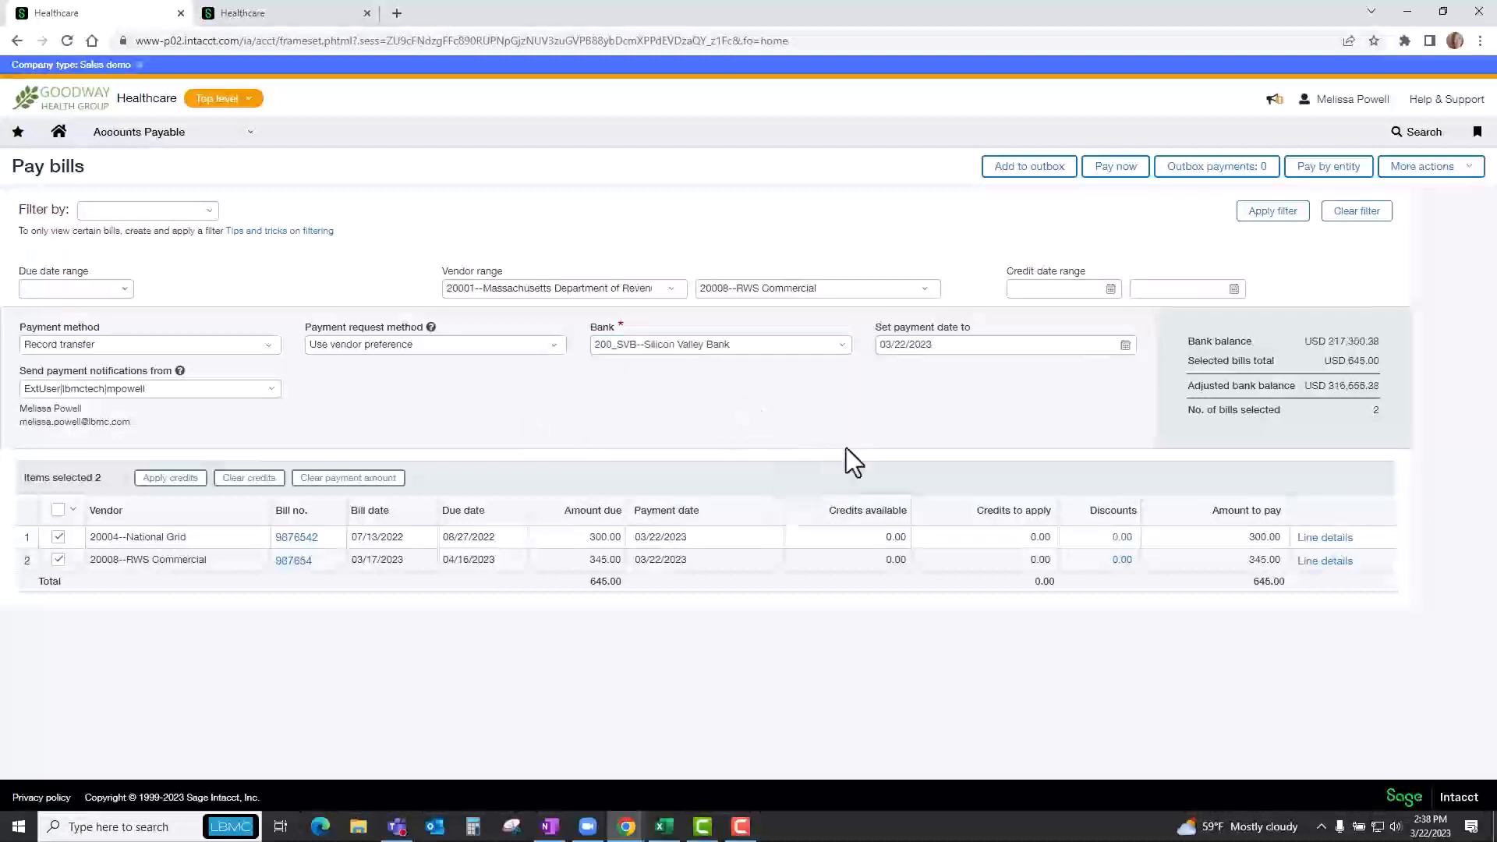
pyautogui.click(1120, 175)
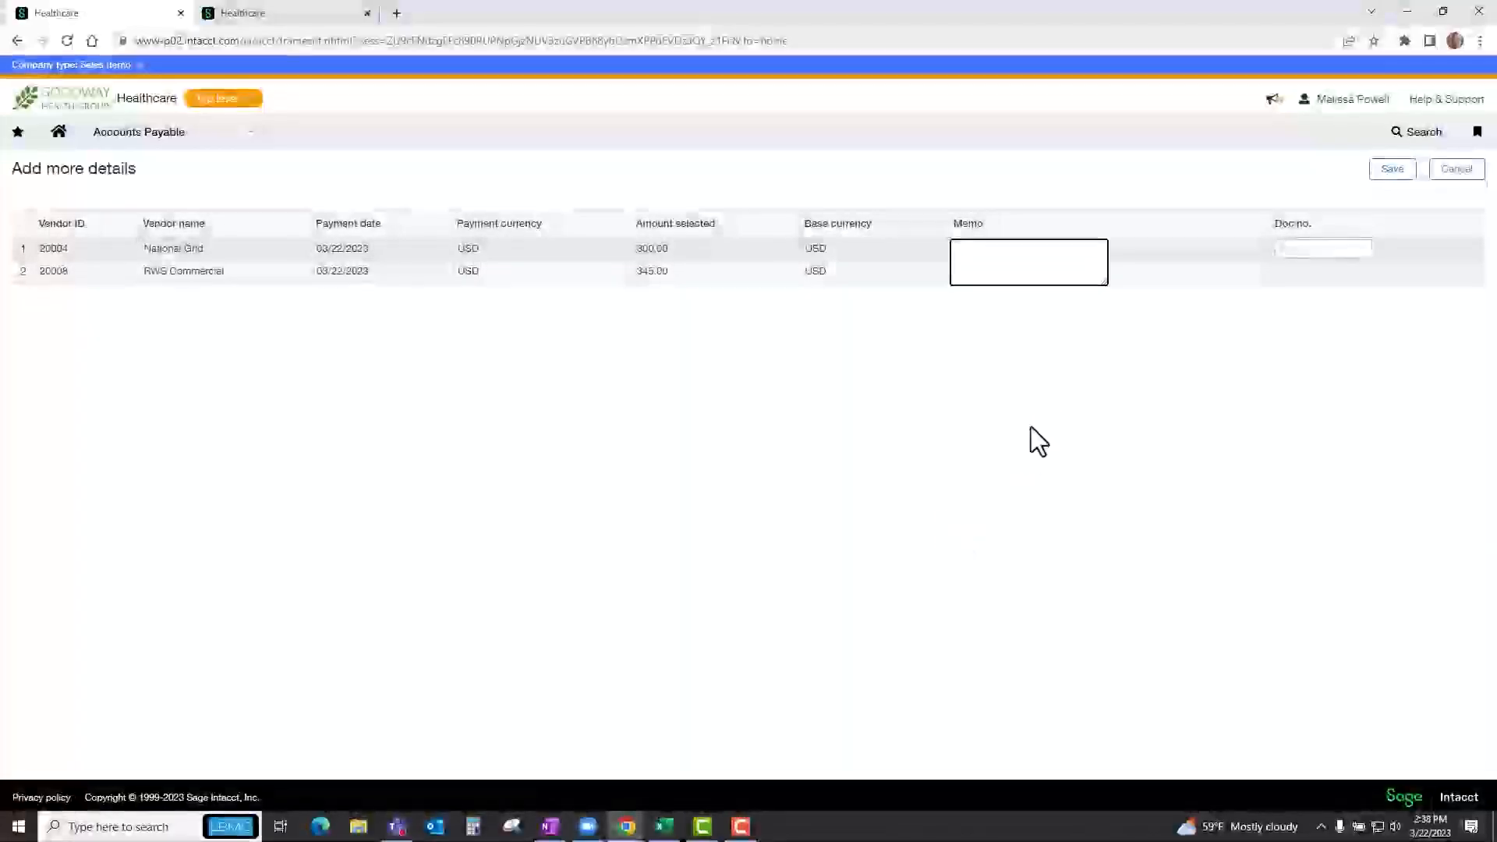
pyautogui.click(1392, 178)
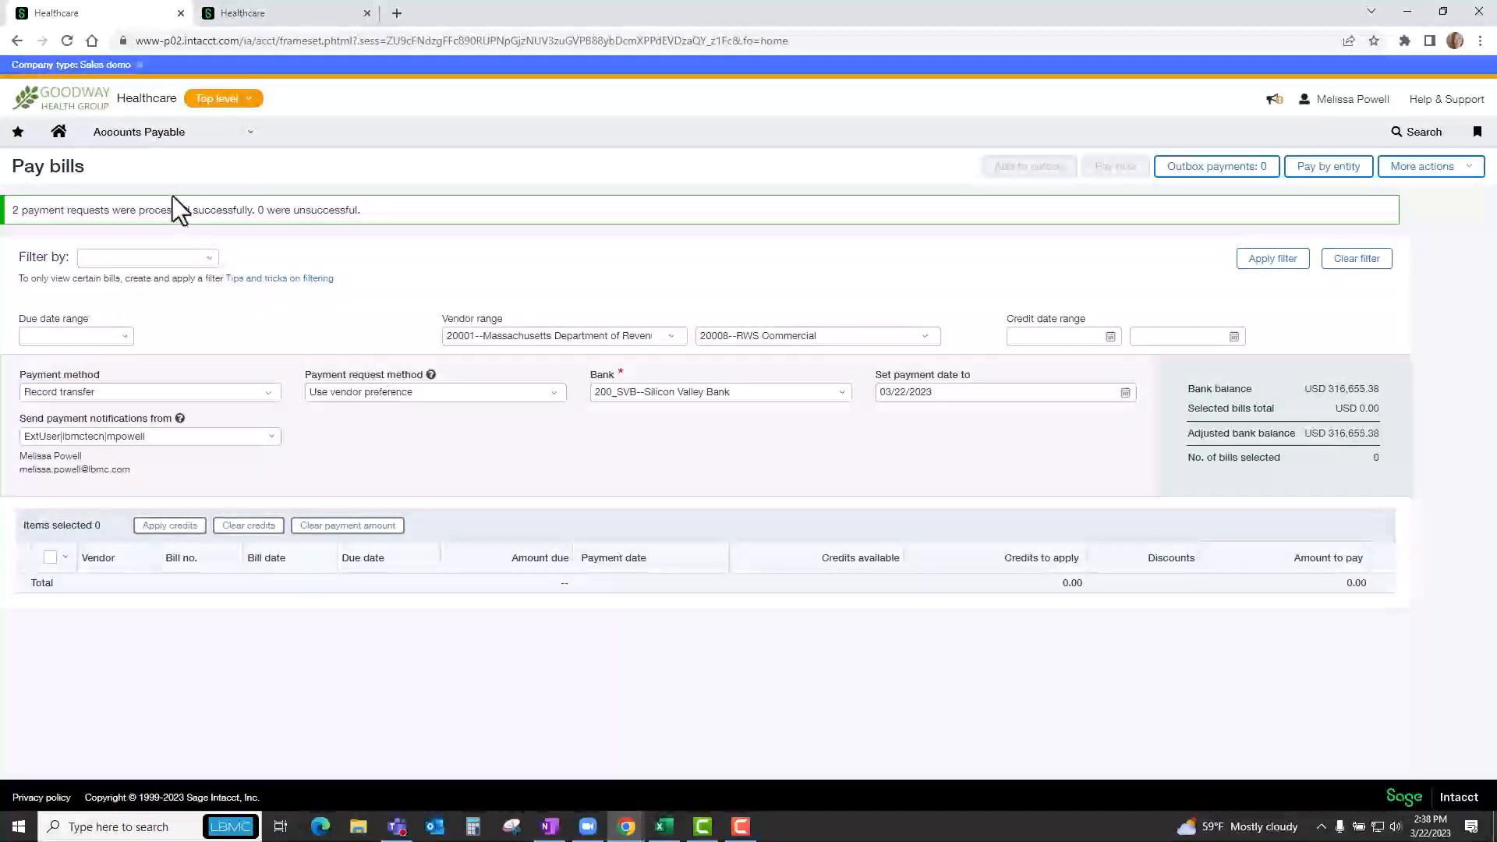
# Open Accounts Payable check printing and limit the checks to checking account 100_SVB--Silicon Valley Bank.
pyautogui.click(165, 148)
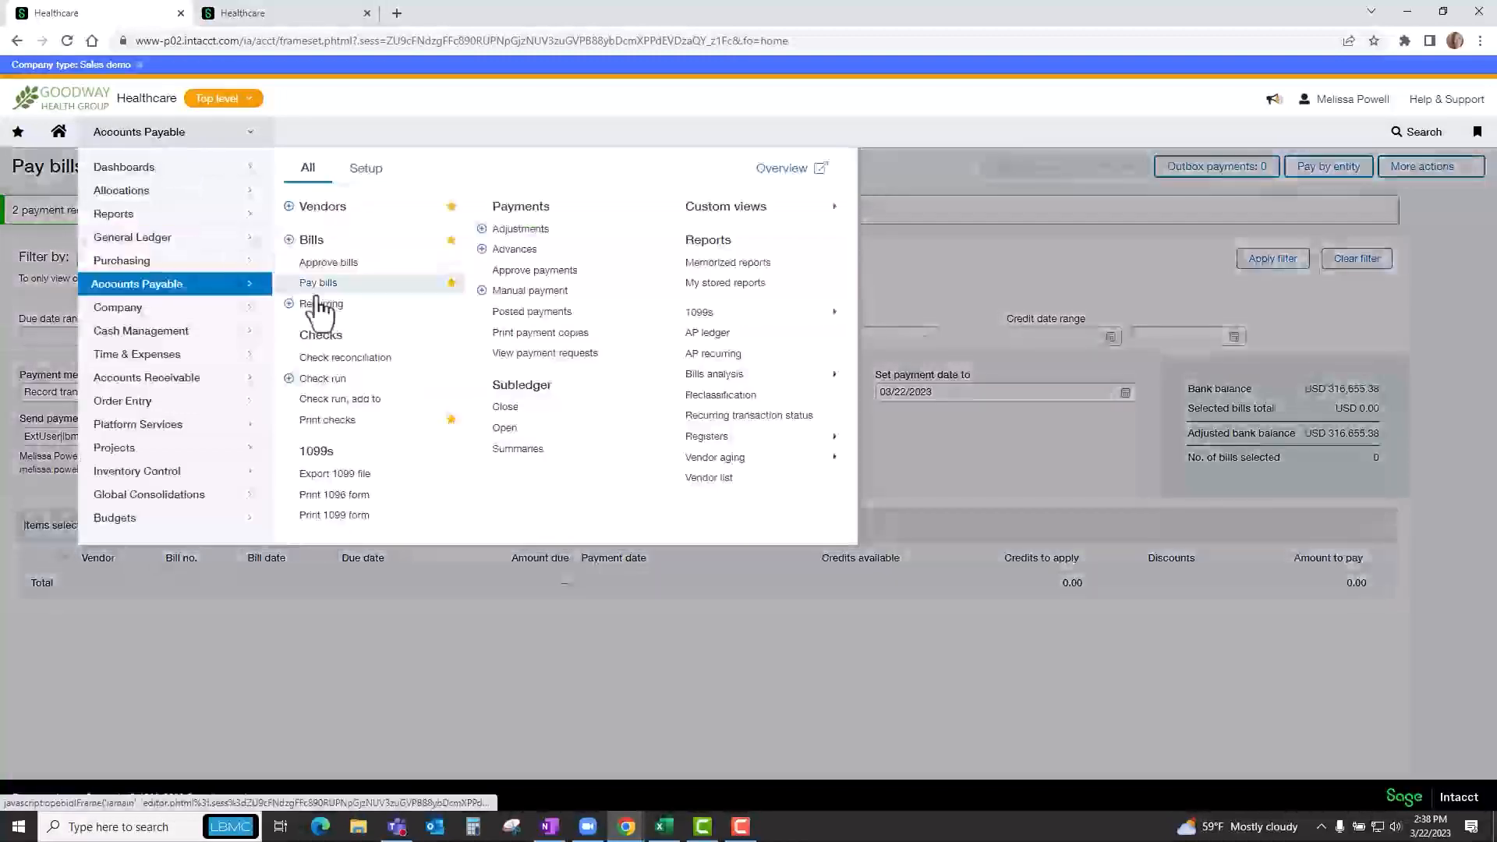
pyautogui.click(338, 427)
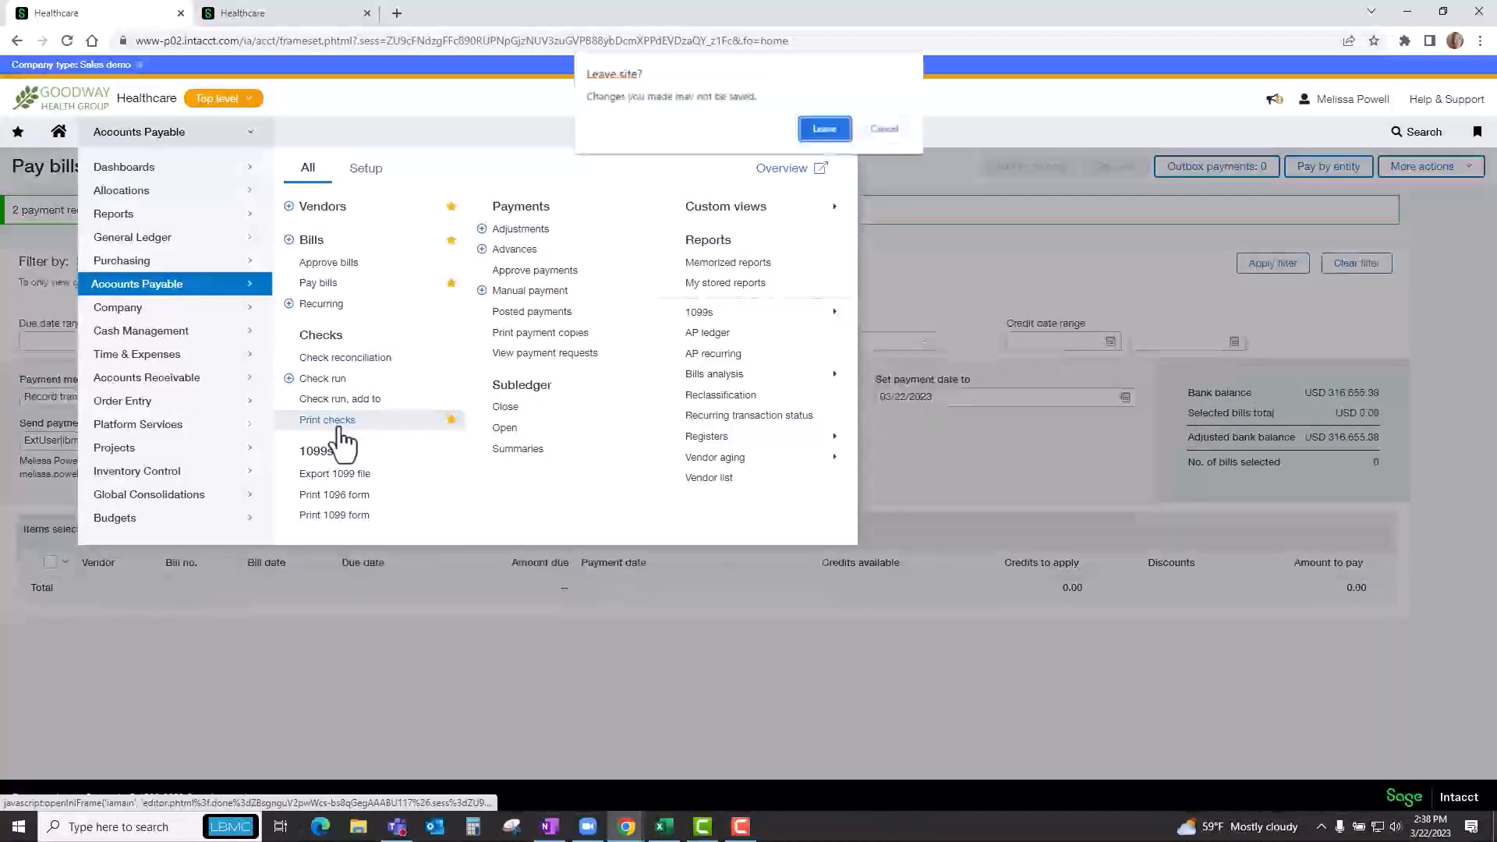
pyautogui.click(825, 131)
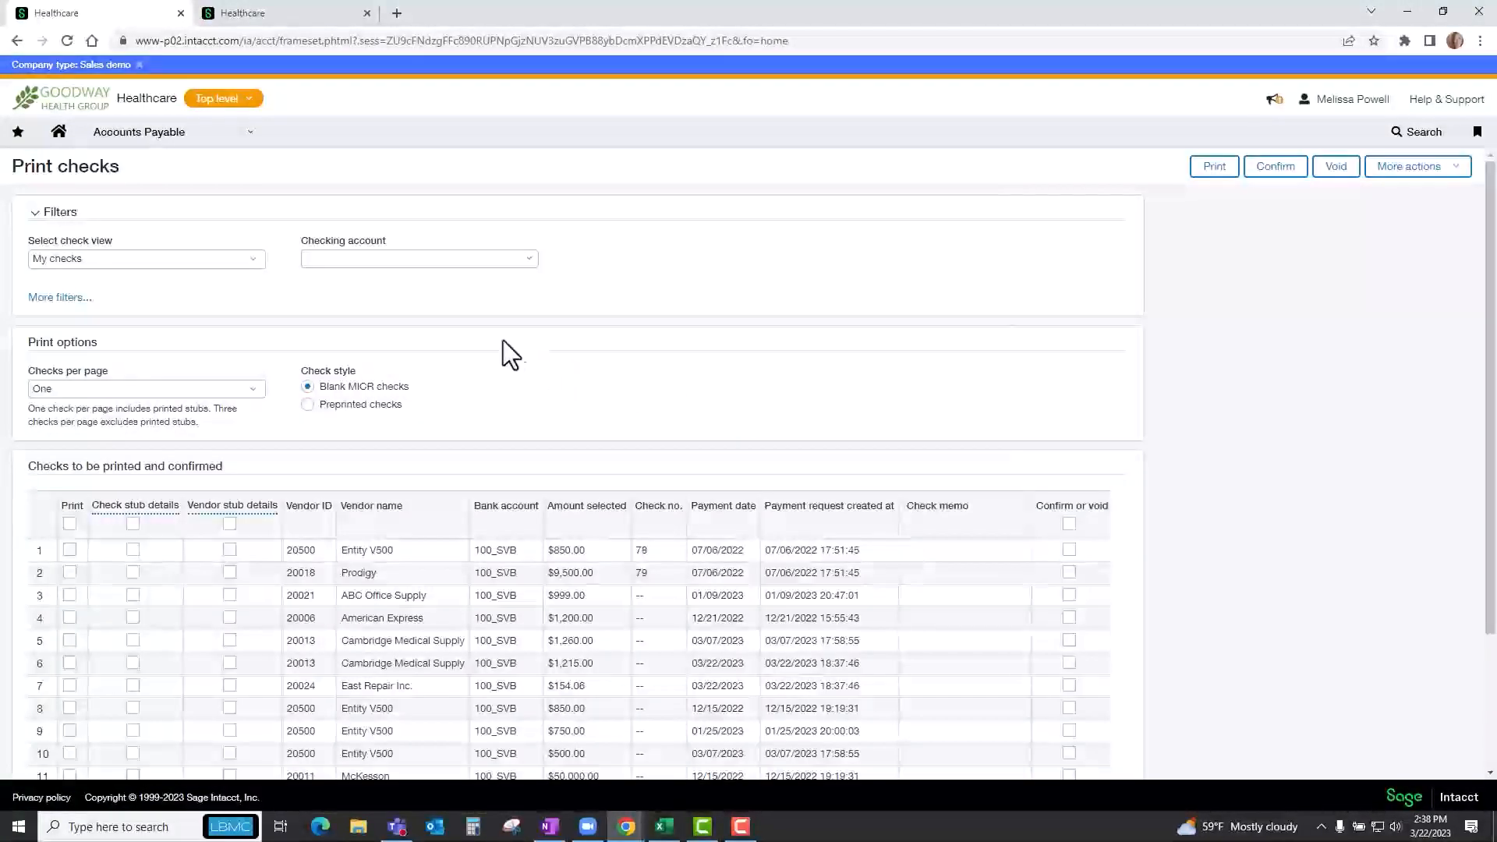
pyautogui.click(527, 260)
pyautogui.click(456, 306)
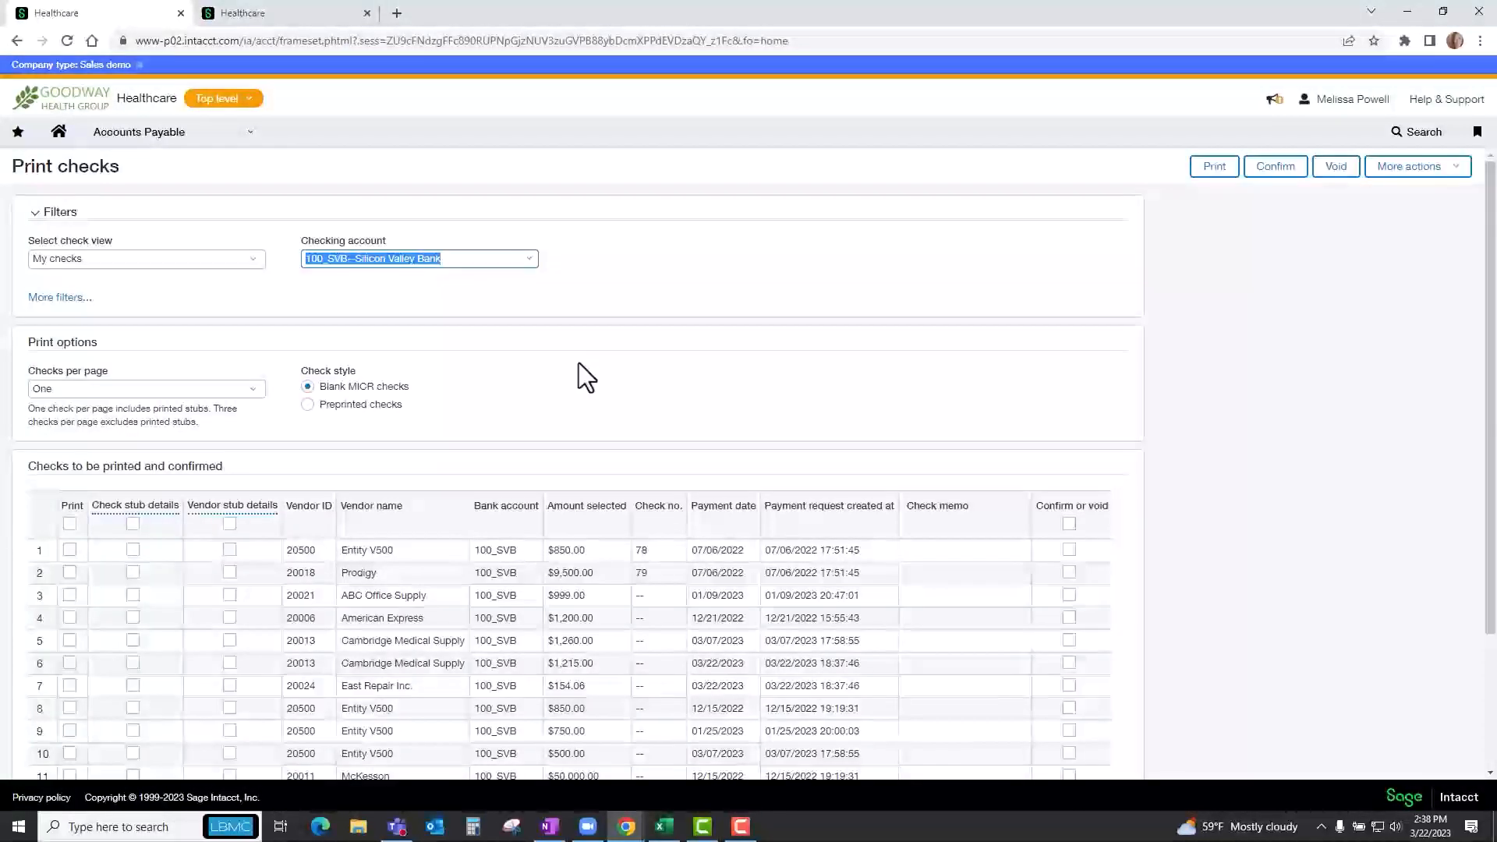
# Switch the check view to All and back to My checks, and review the checks awaiting printing.
pyautogui.click(257, 266)
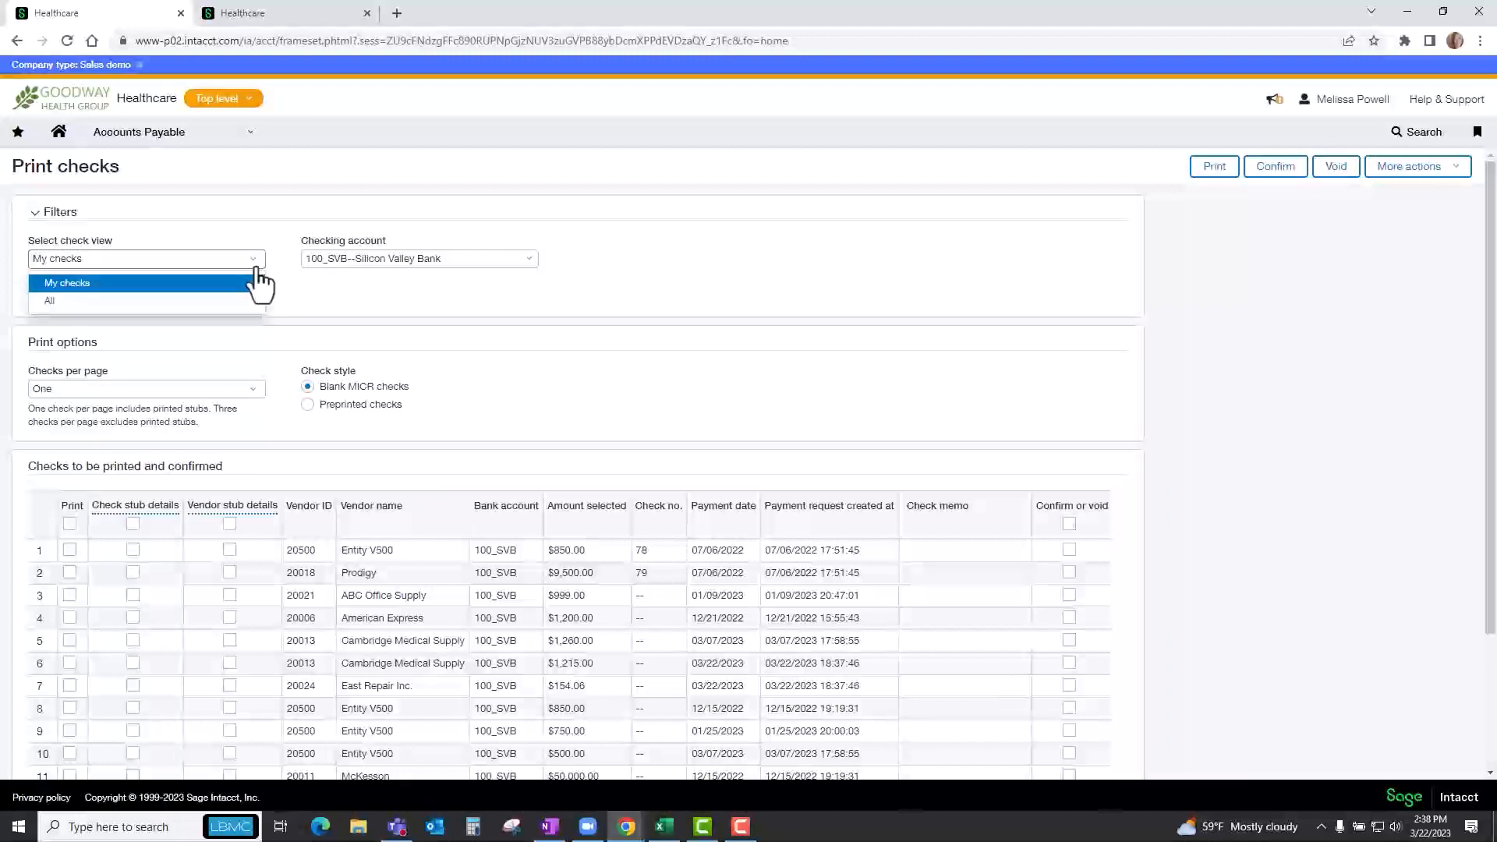
pyautogui.click(50, 304)
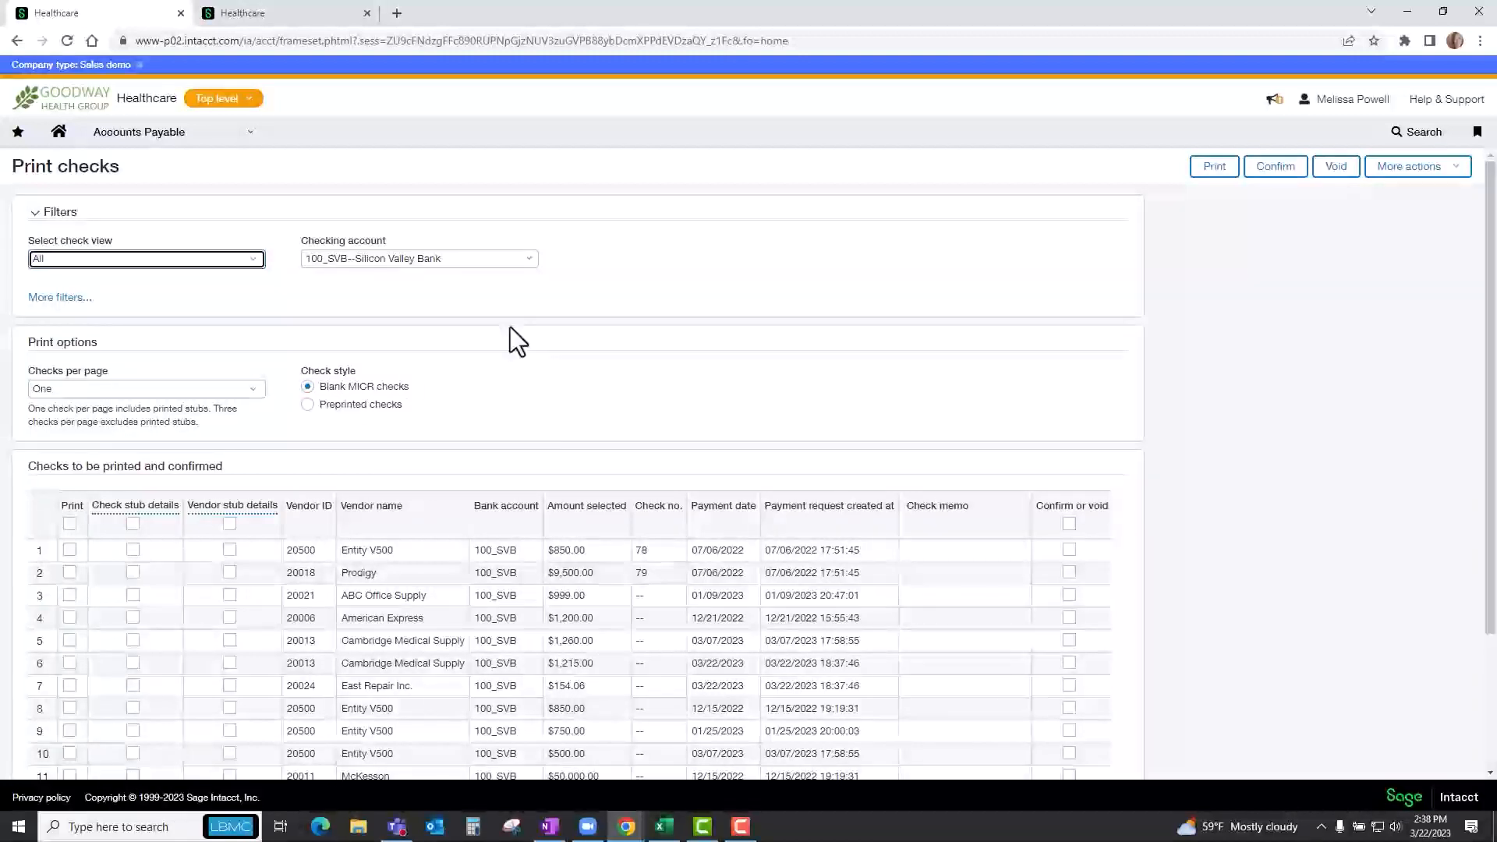
pyautogui.click(254, 263)
pyautogui.click(230, 283)
pyautogui.scroll(-1, 517, 410)
pyautogui.scroll(-1, 517, 410)
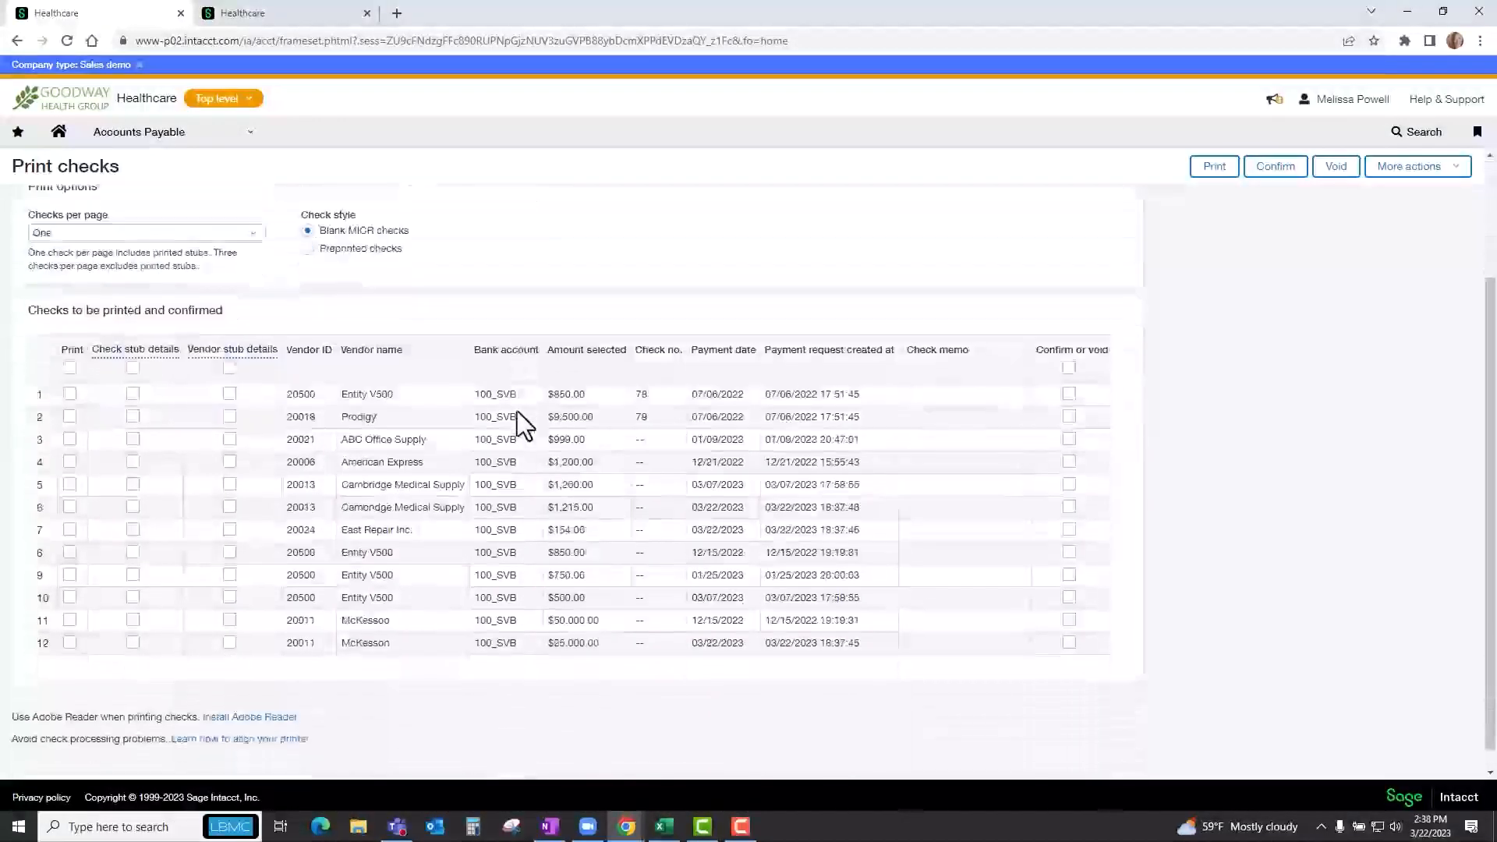
pyautogui.scroll(1, 517, 410)
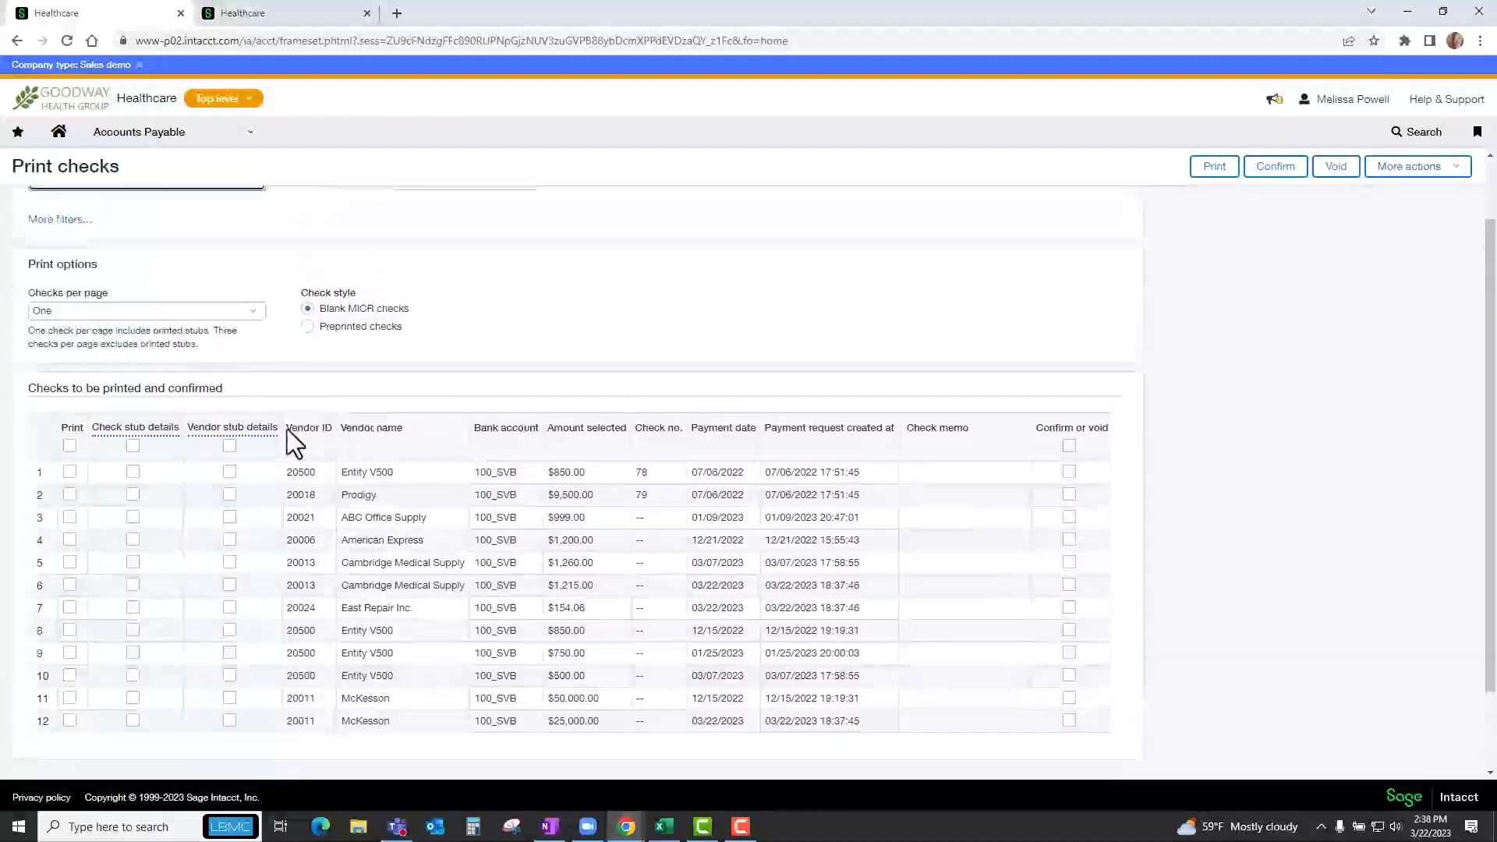
# Select only the Prodigy, ABC Office Supply and American Express checks and print them.
pyautogui.moveTo(134, 446)
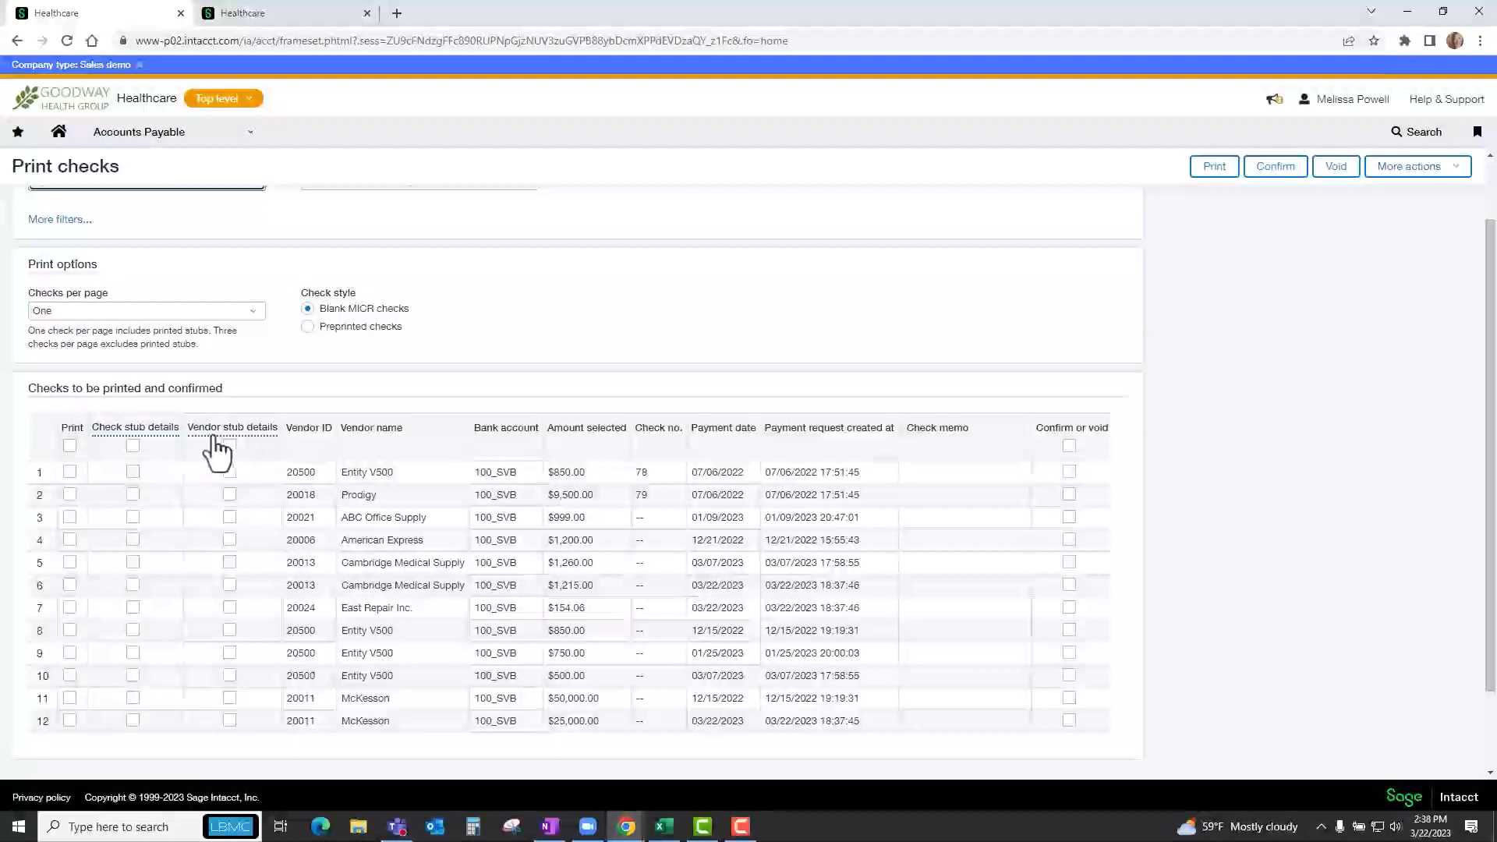
pyautogui.click(70, 447)
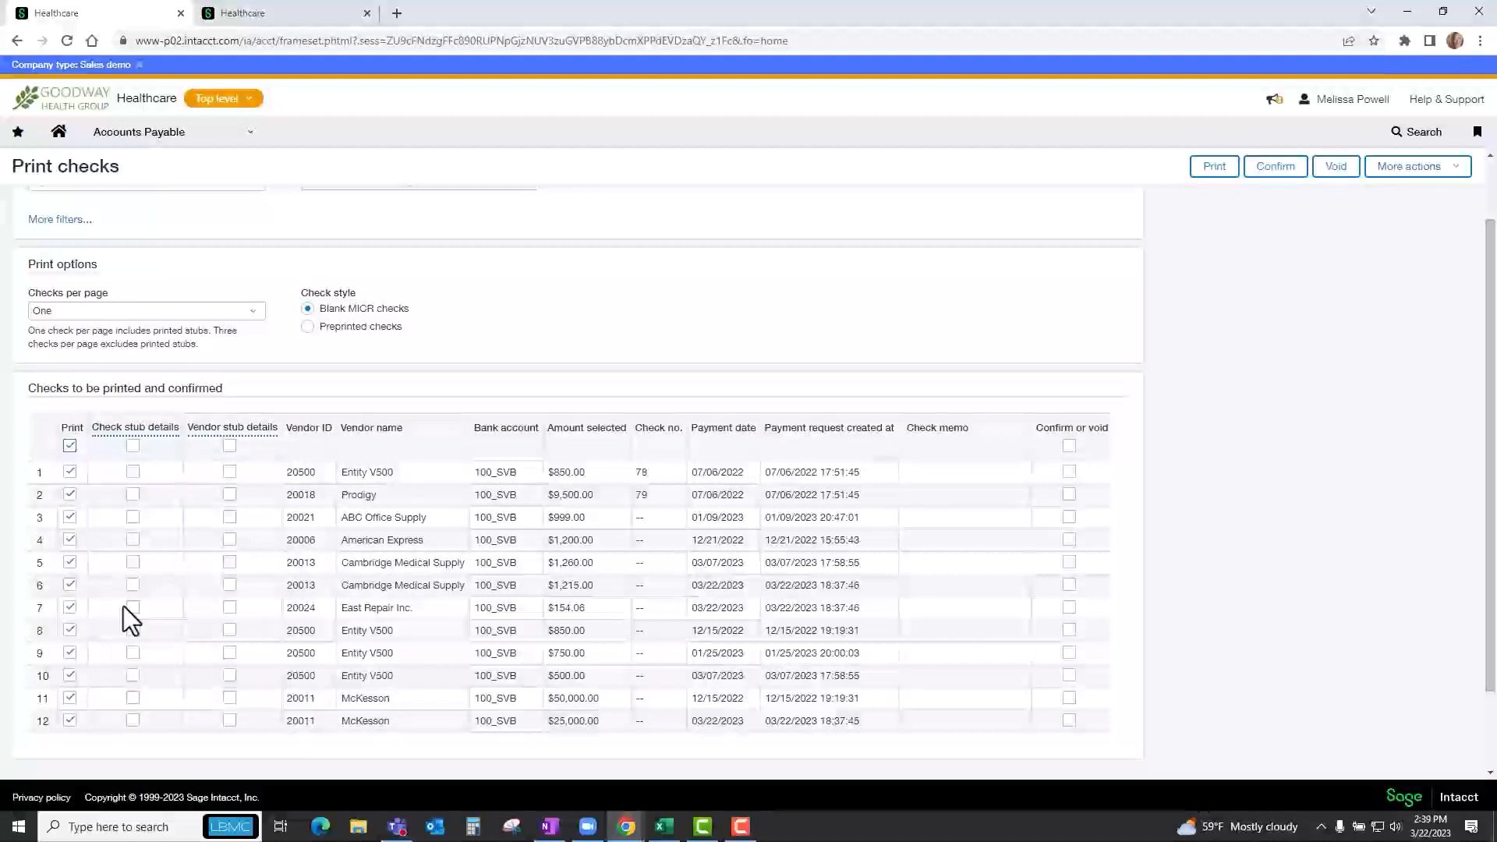
pyautogui.click(70, 448)
pyautogui.click(71, 494)
pyautogui.click(69, 517)
pyautogui.click(69, 540)
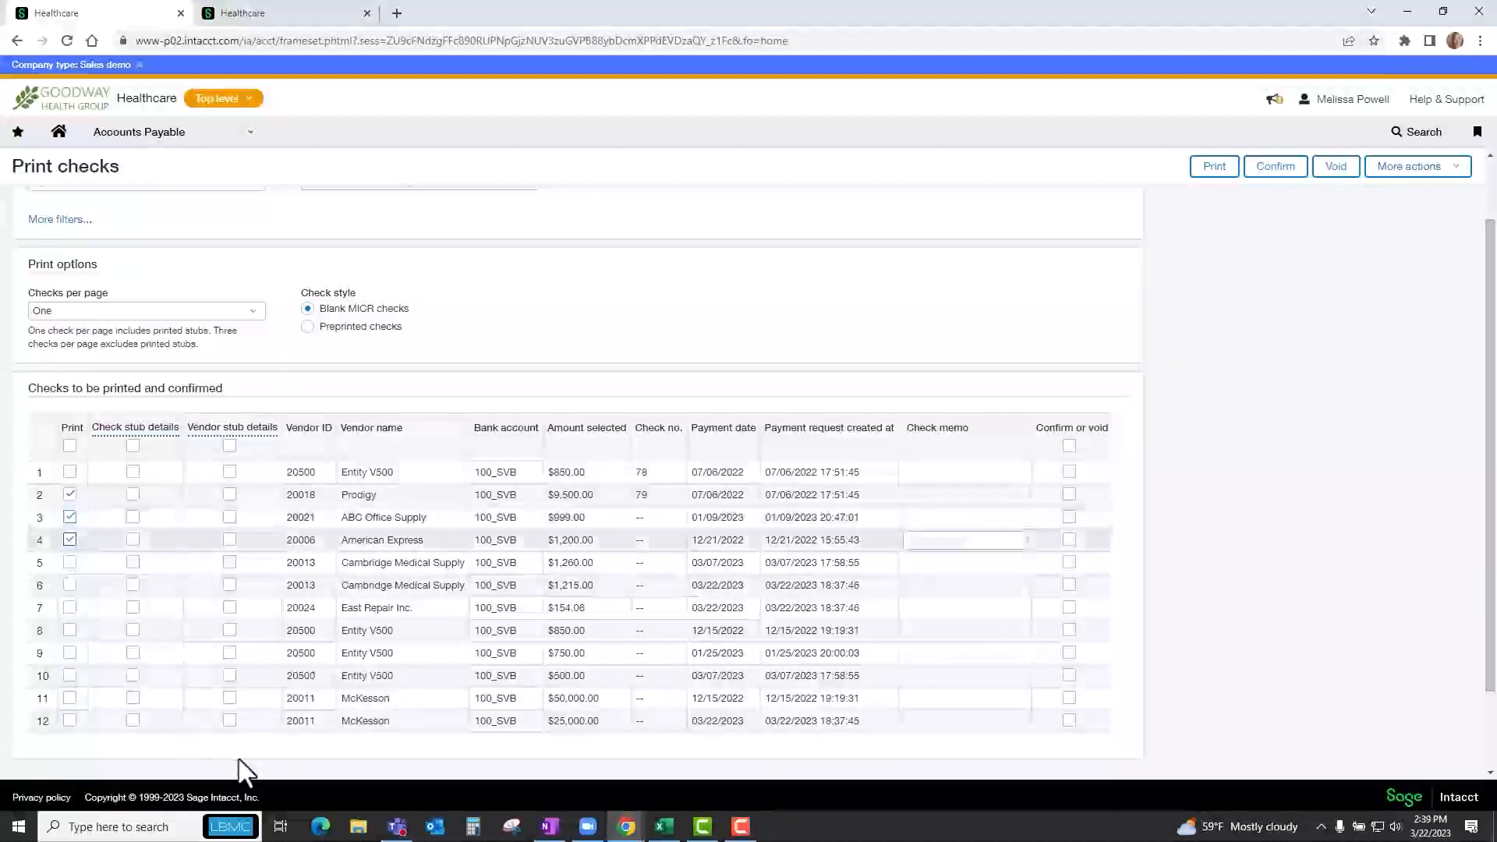
pyautogui.click(1217, 172)
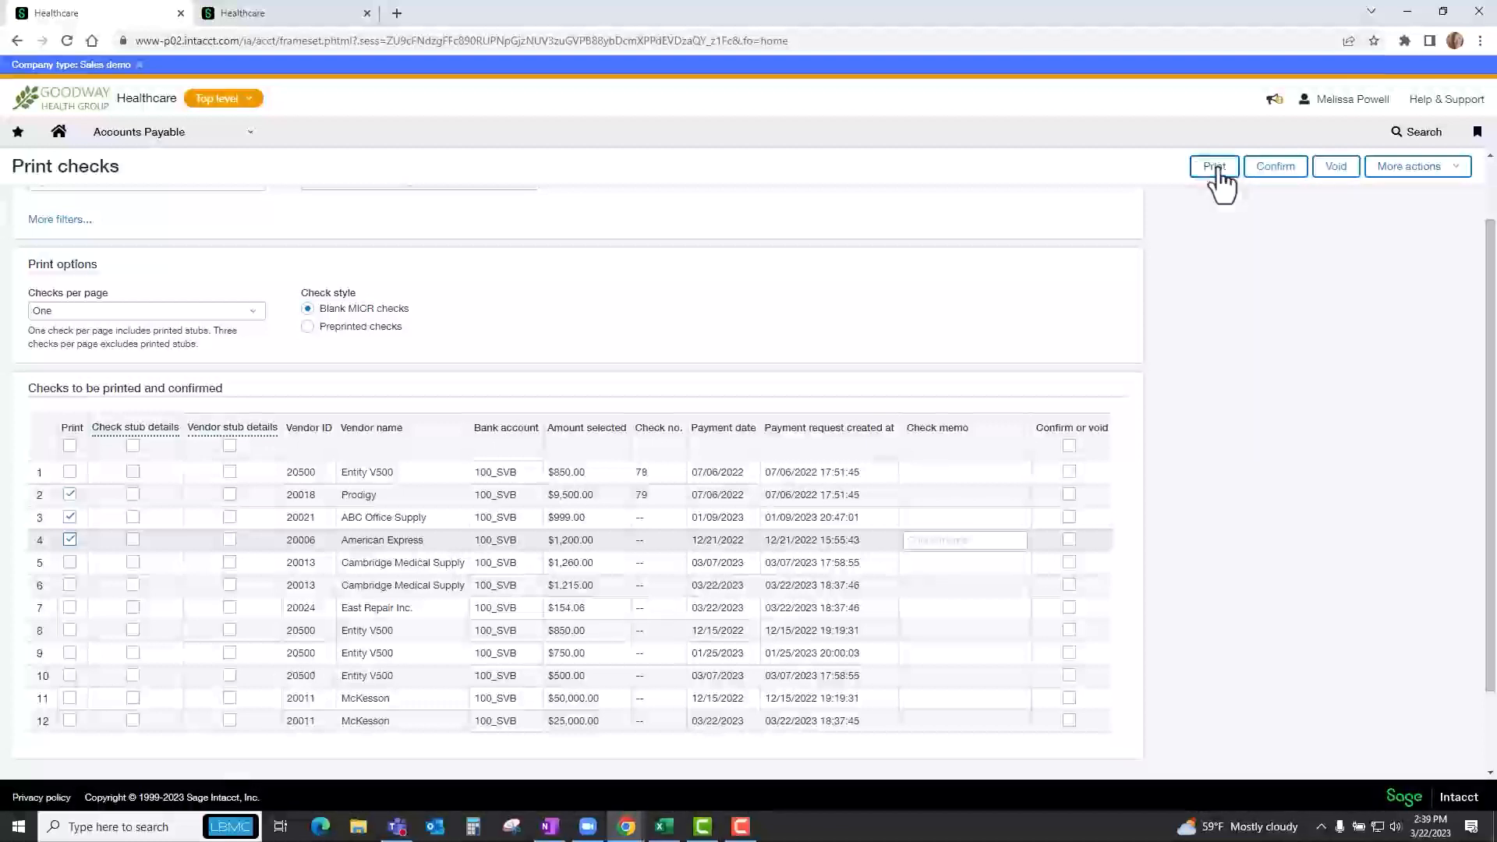
pyautogui.click(825, 182)
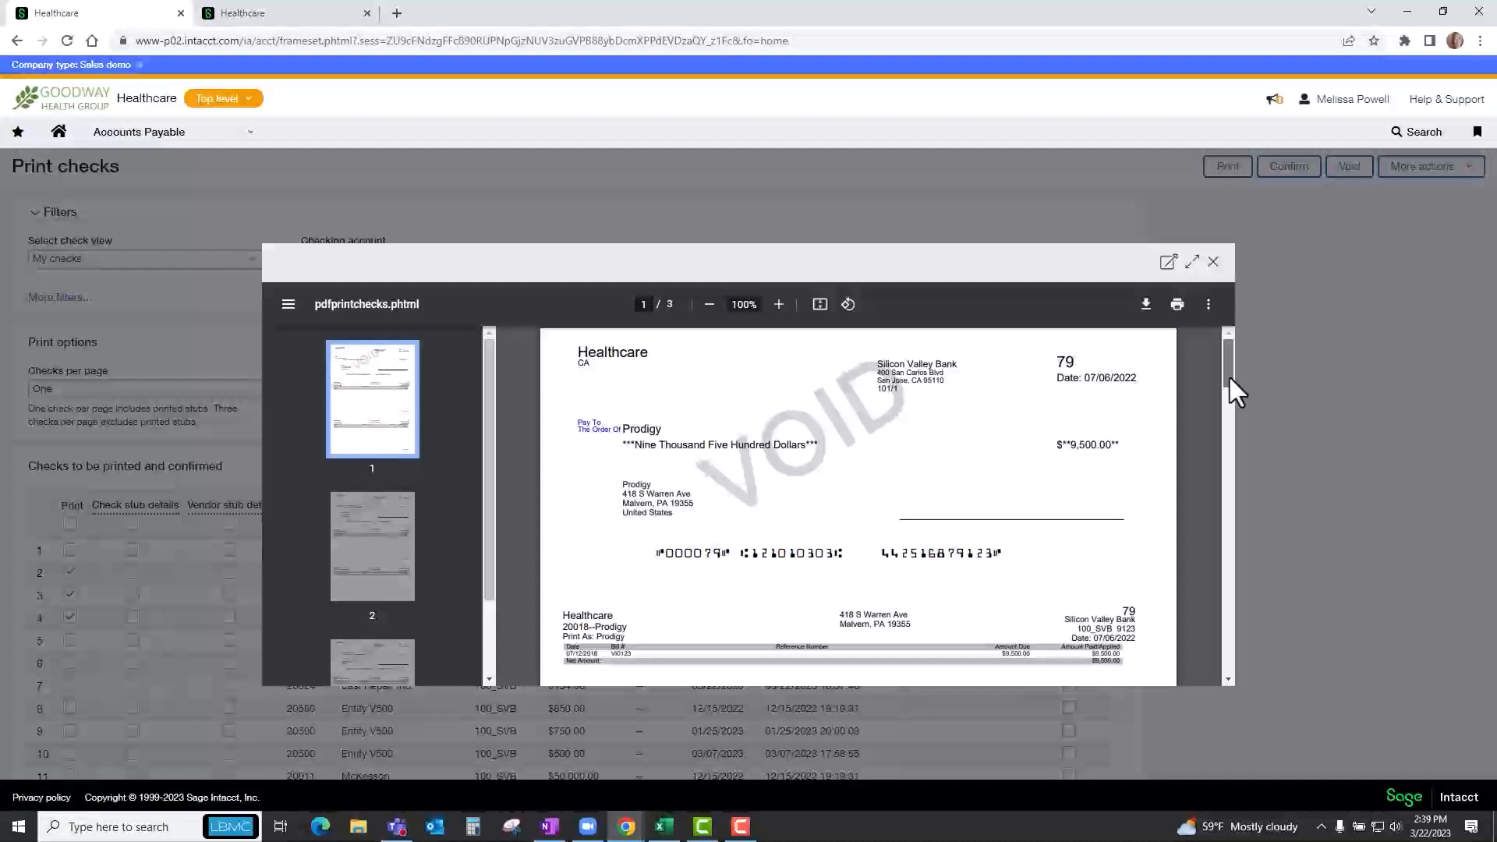
# Look through the generated check pages, close the preview, and confirm the three printed checks.
pyautogui.moveTo(1229, 376); pyautogui.dragTo(1229, 592)
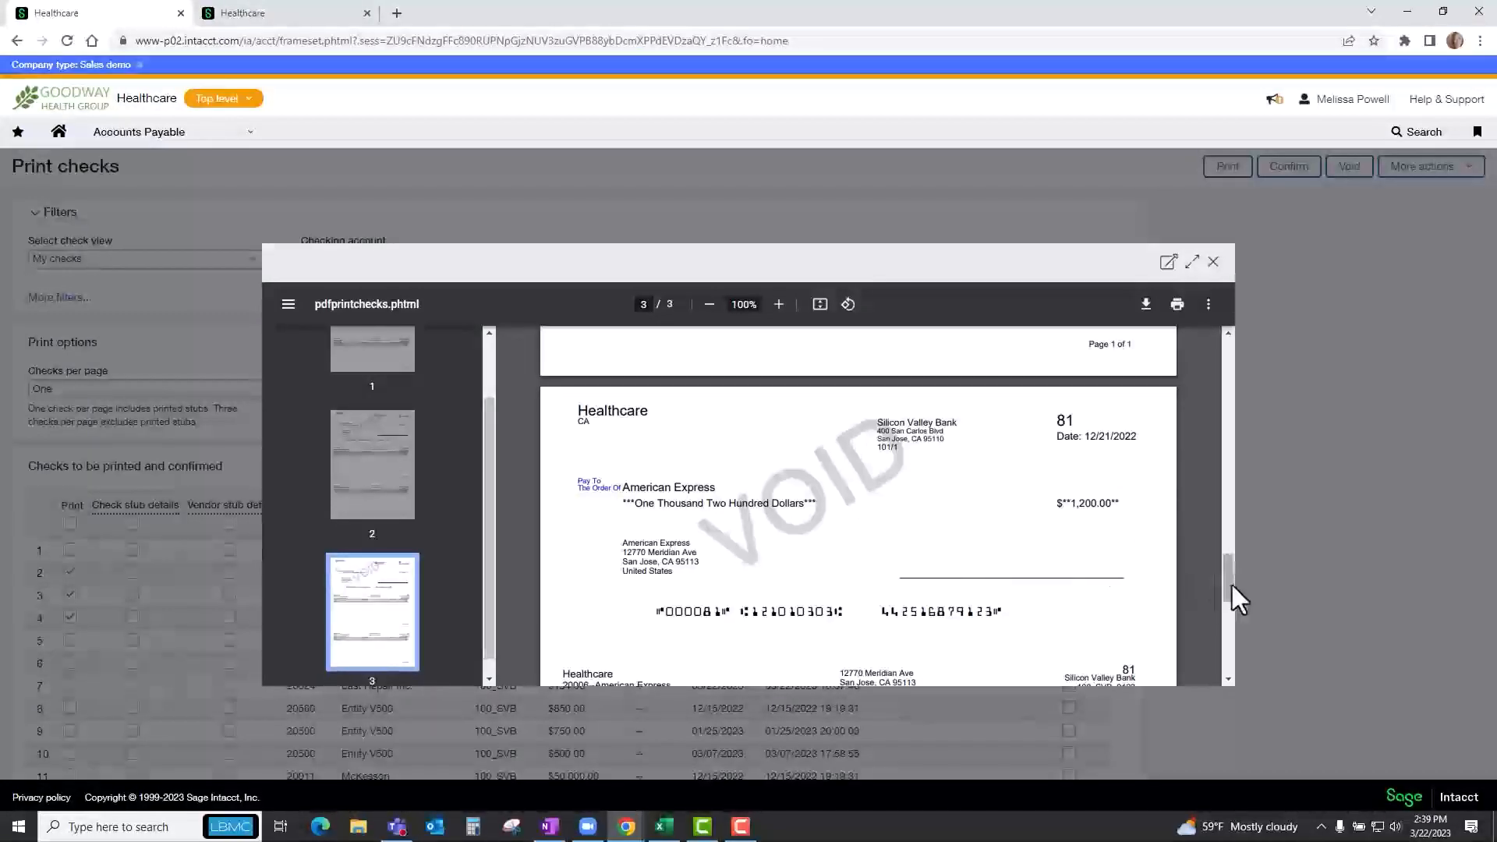
pyautogui.moveTo(1234, 580); pyautogui.dragTo(1226, 338)
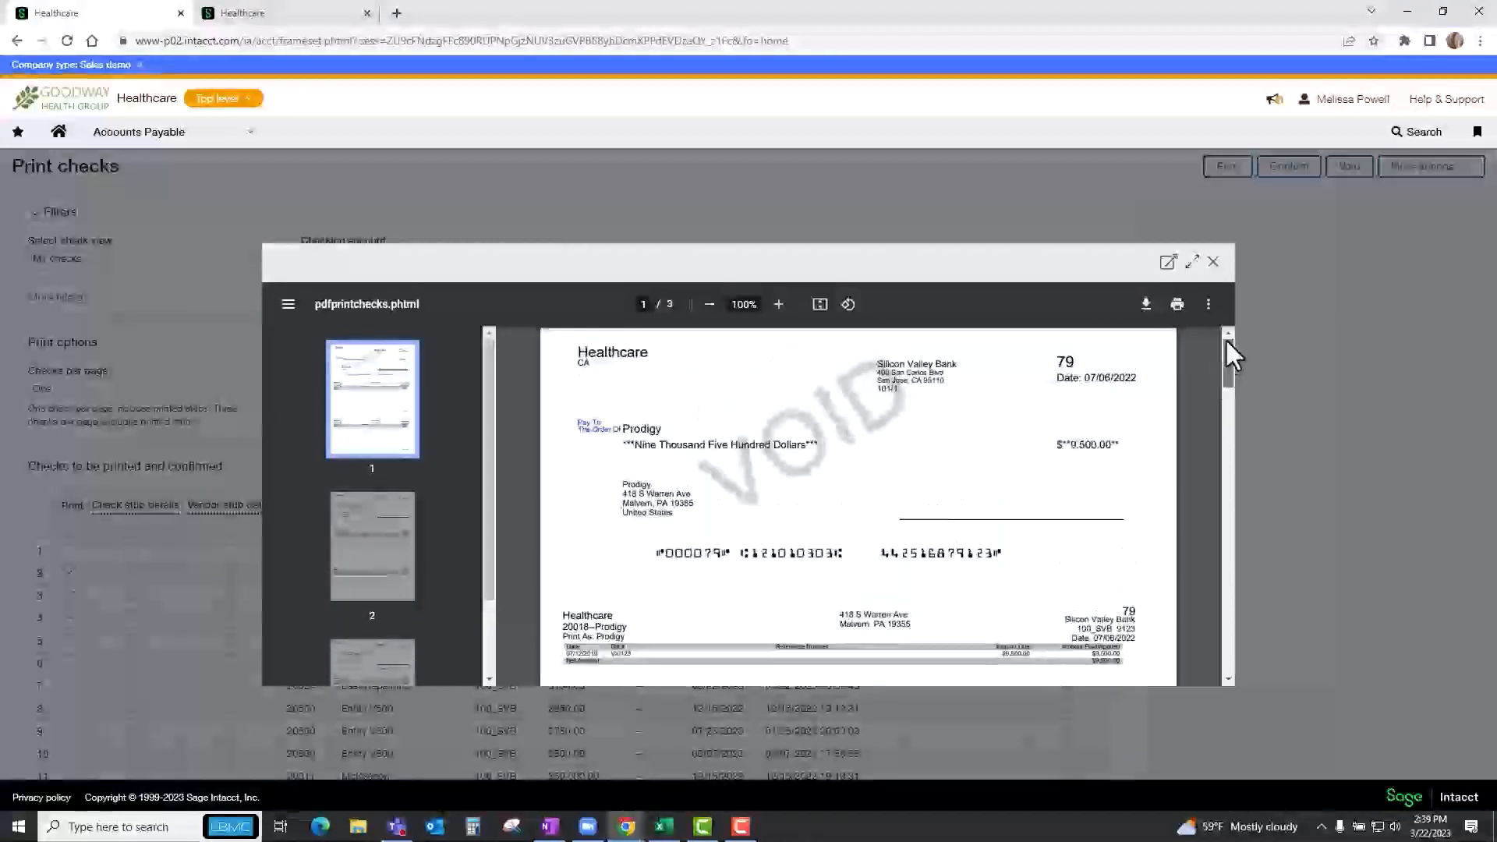
pyautogui.click(1215, 266)
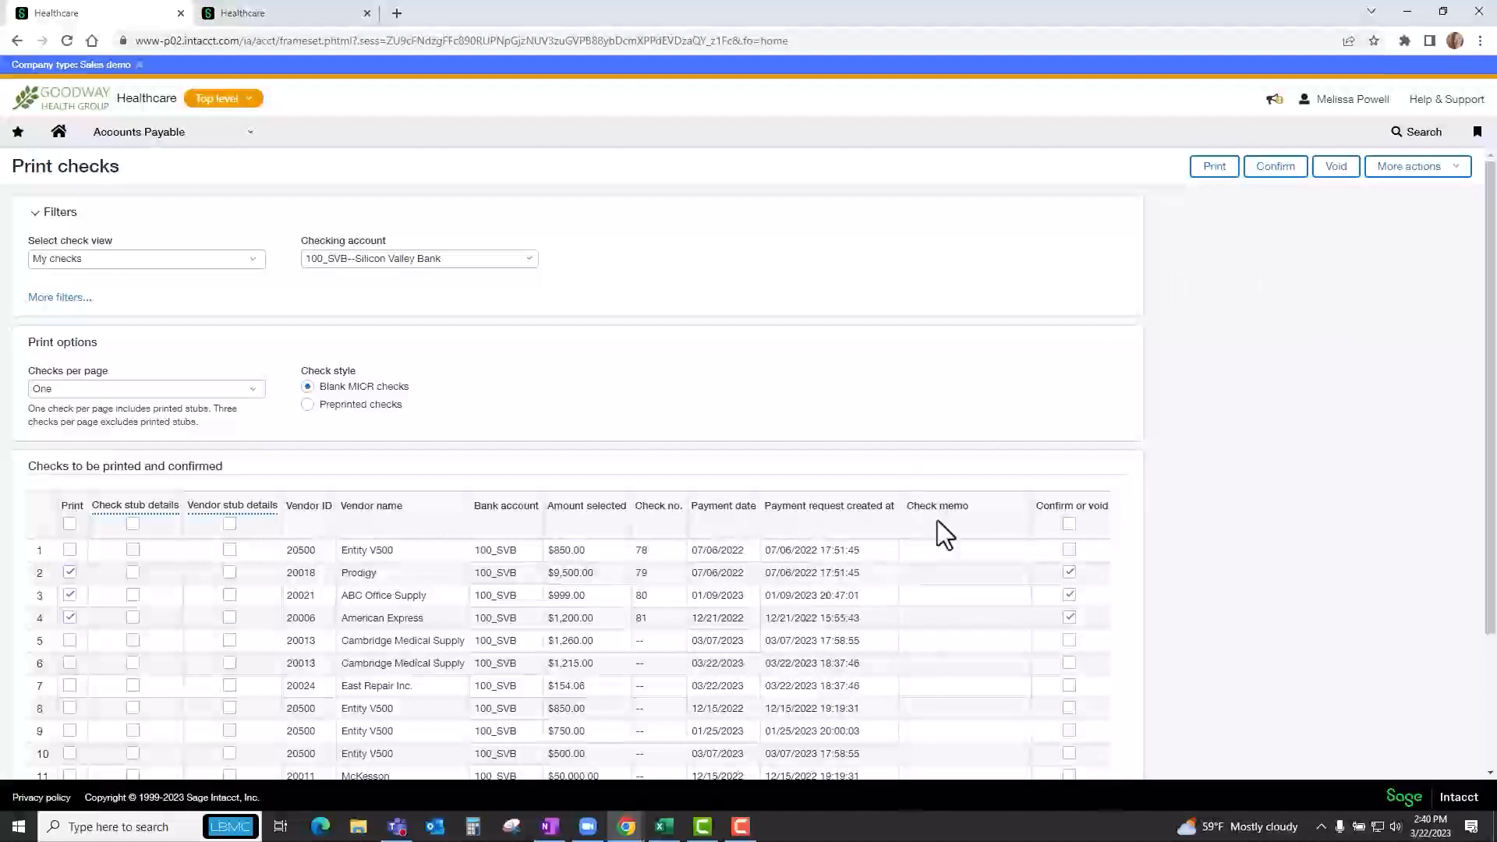
pyautogui.click(1267, 167)
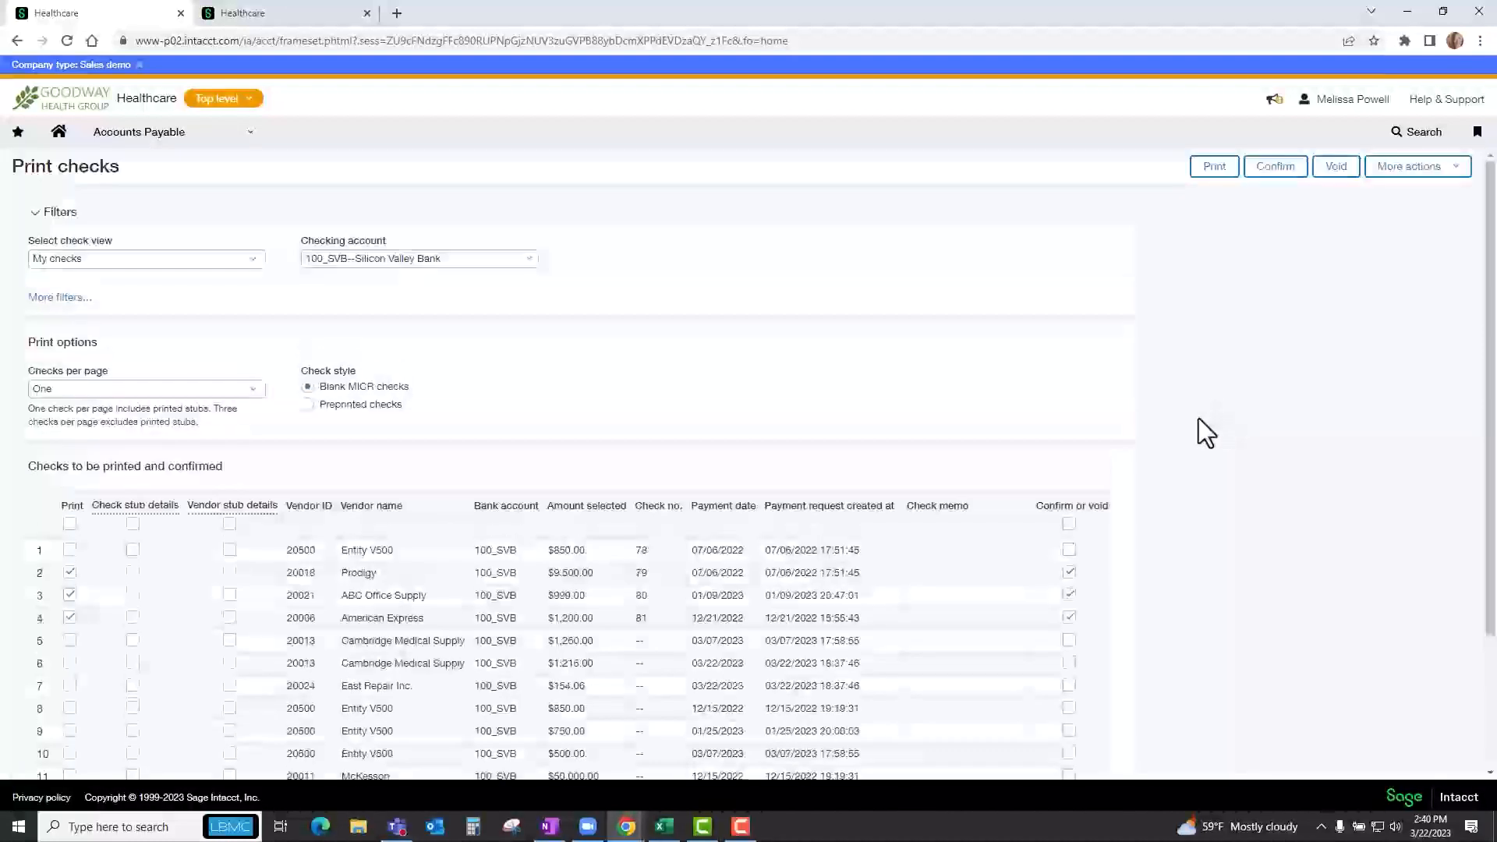
# Open the Accounts Payable bills list and filter it by the state paid.
pyautogui.click(121, 132)
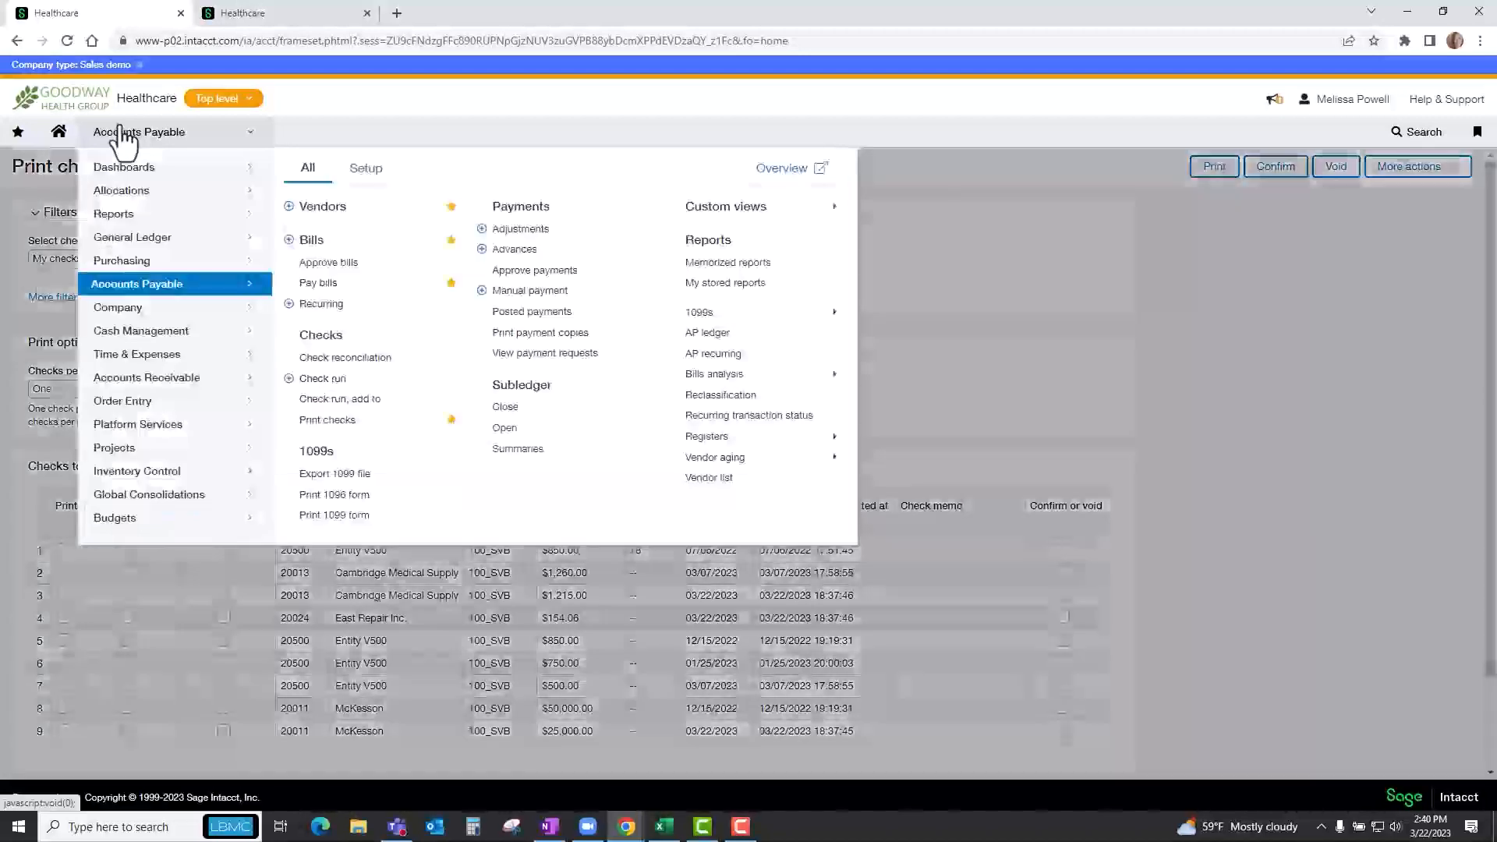
pyautogui.click(320, 244)
pyautogui.click(835, 133)
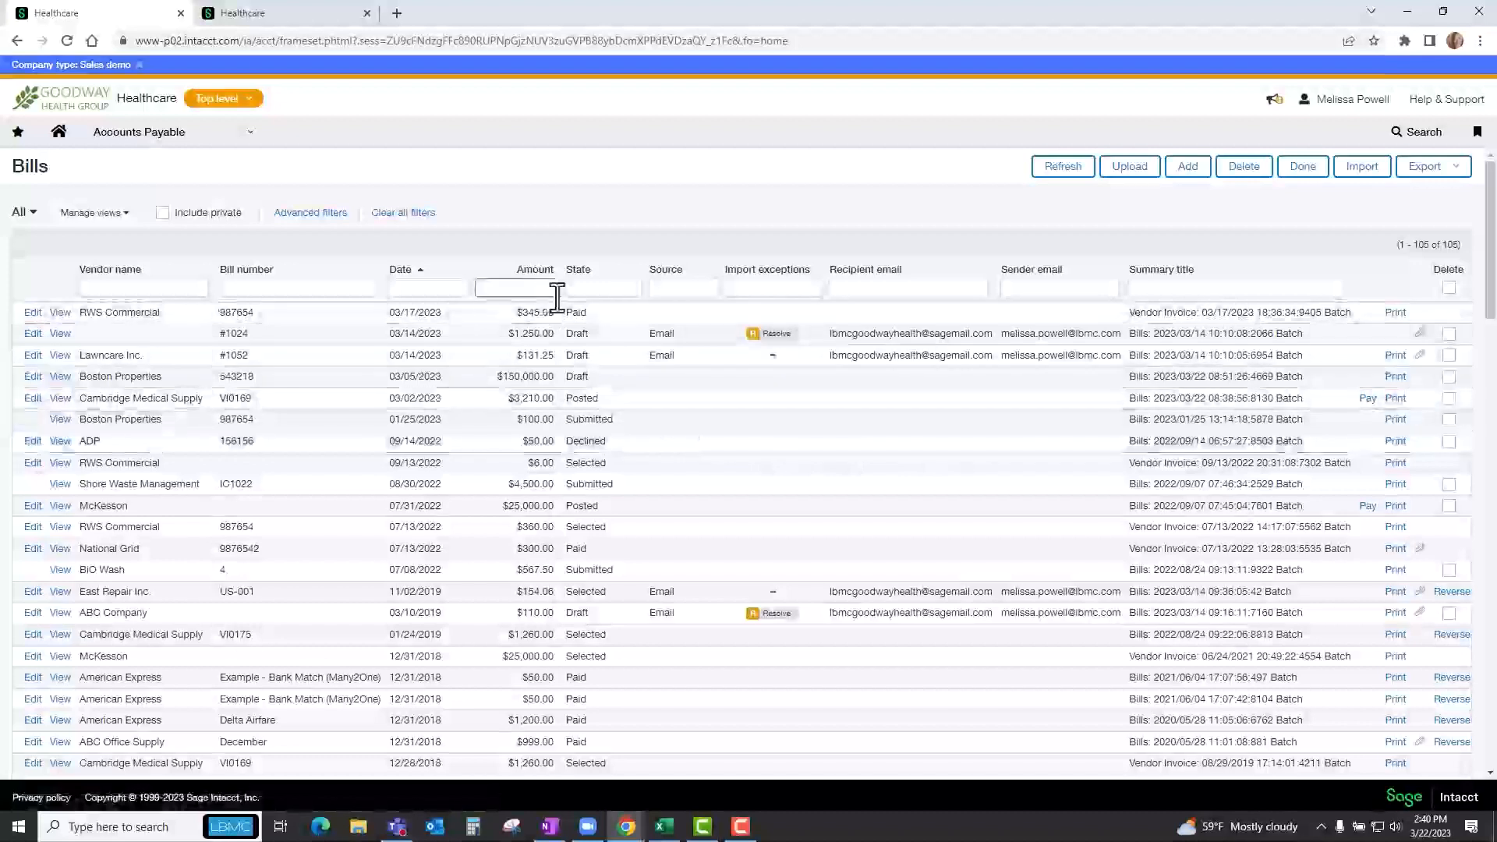
pyautogui.click(577, 289)
pyautogui.write('paid')
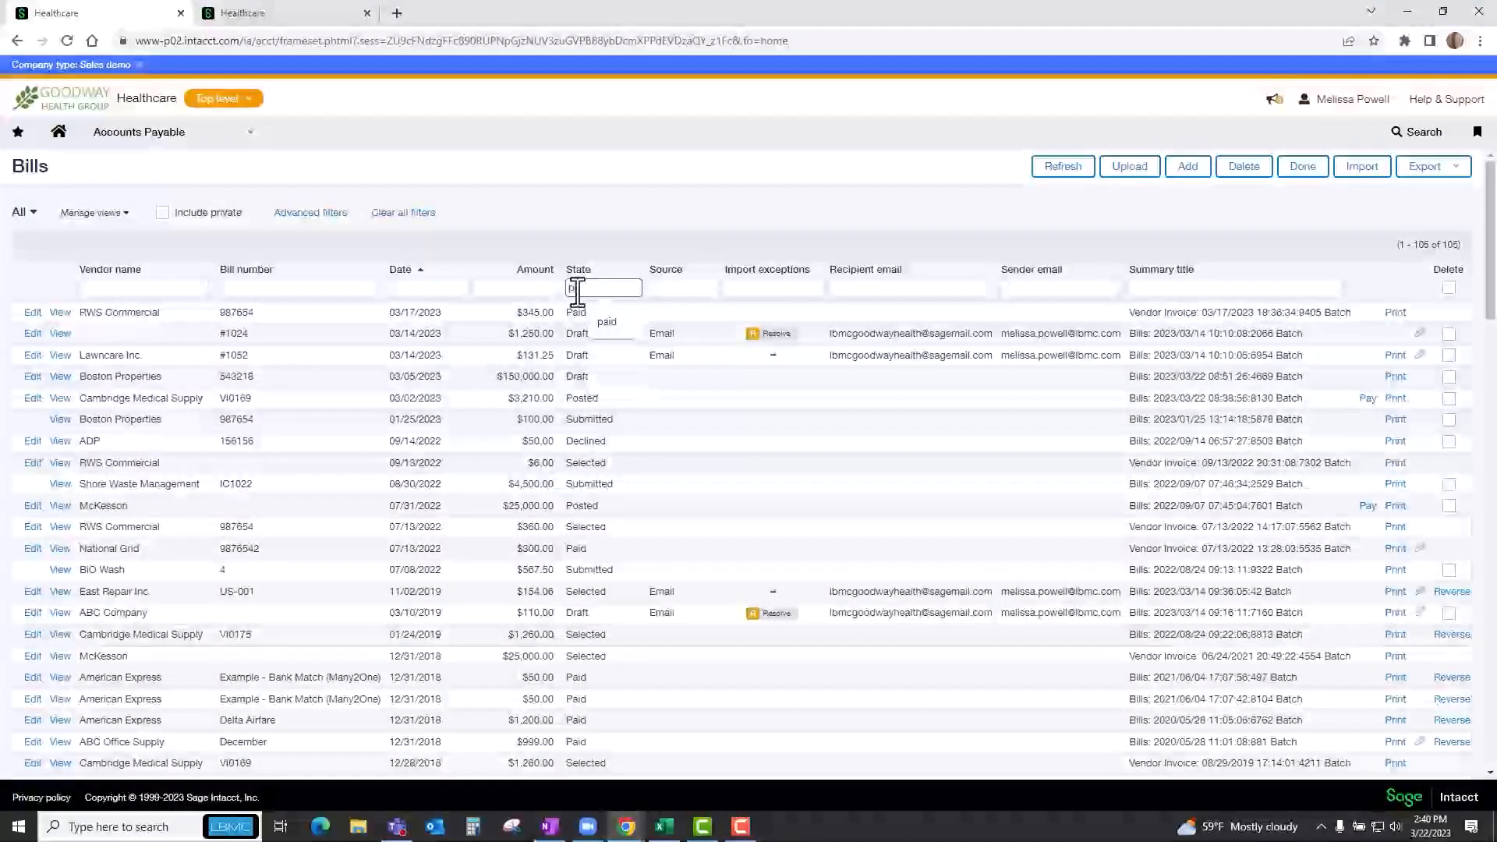
pyautogui.press('Return')
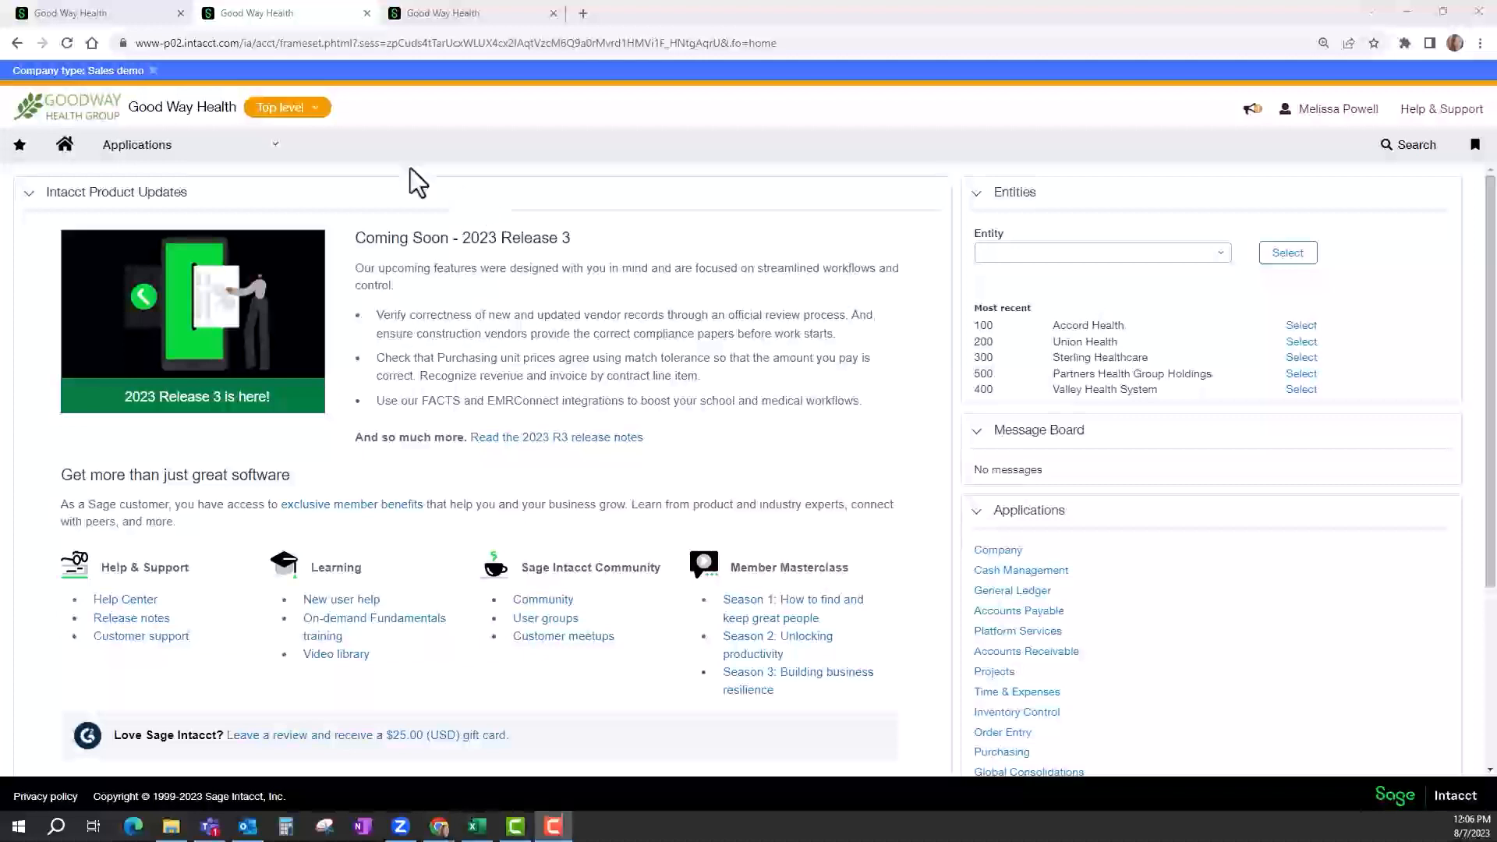
# Open the General Ledger journal entries list and view the transactions of the EMR Billing Revenue Journal.
pyautogui.click(177, 148)
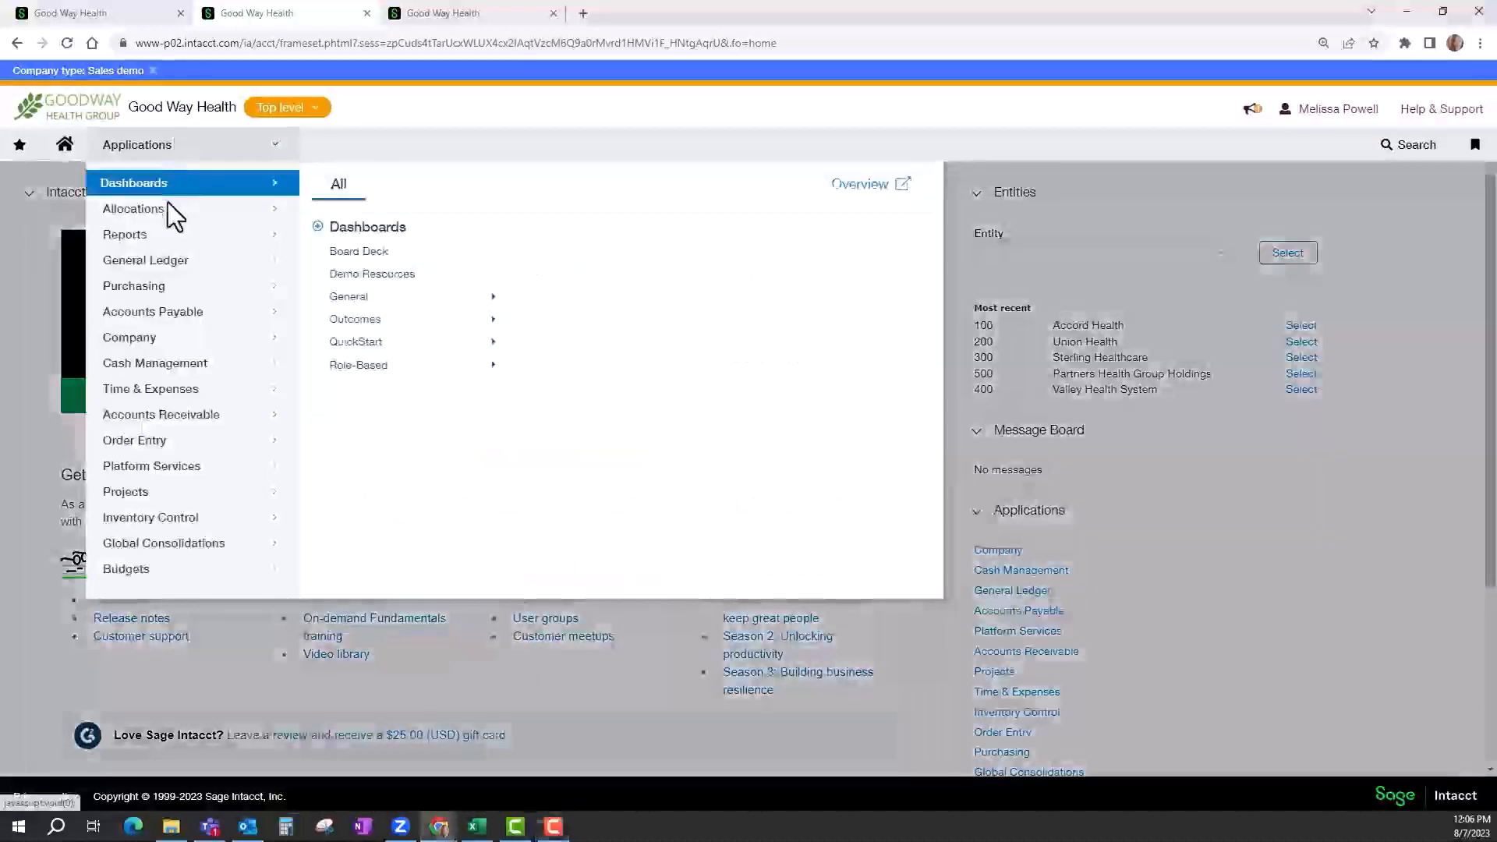
pyautogui.moveTo(175, 261)
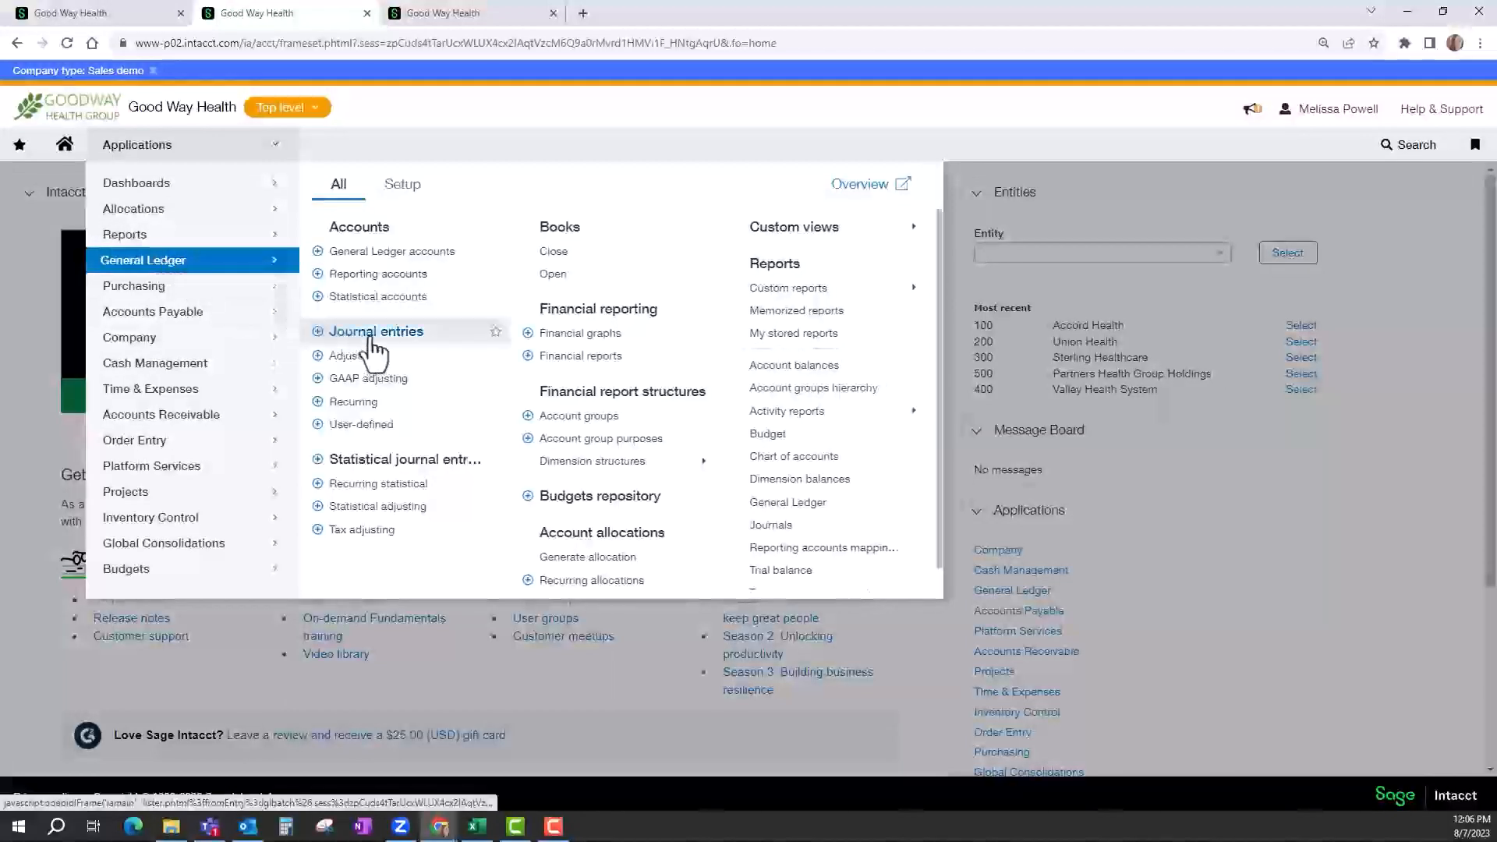
pyautogui.click(371, 341)
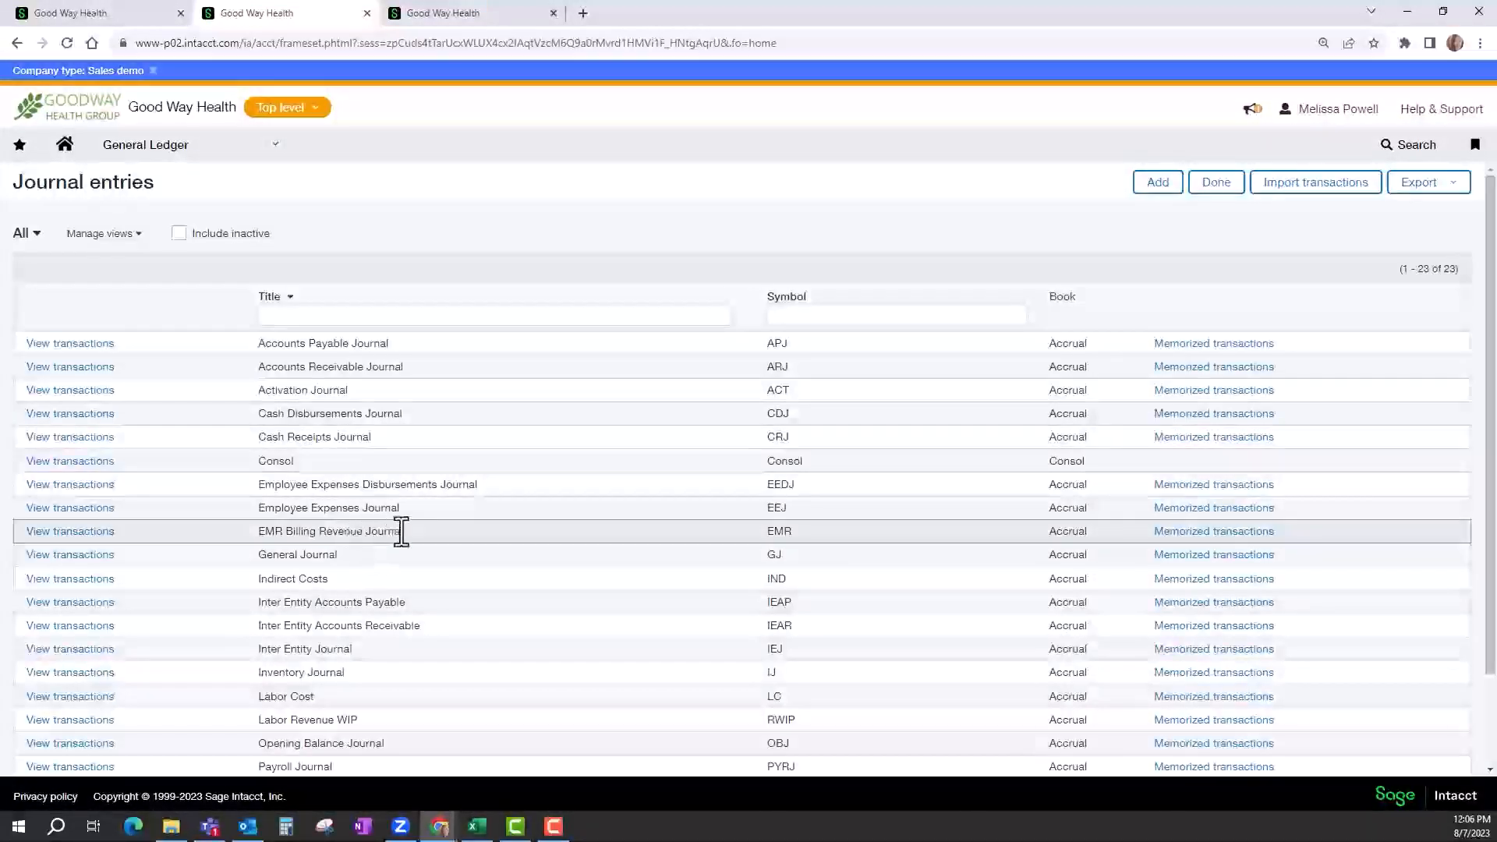
pyautogui.moveTo(401, 532); pyautogui.dragTo(252, 536)
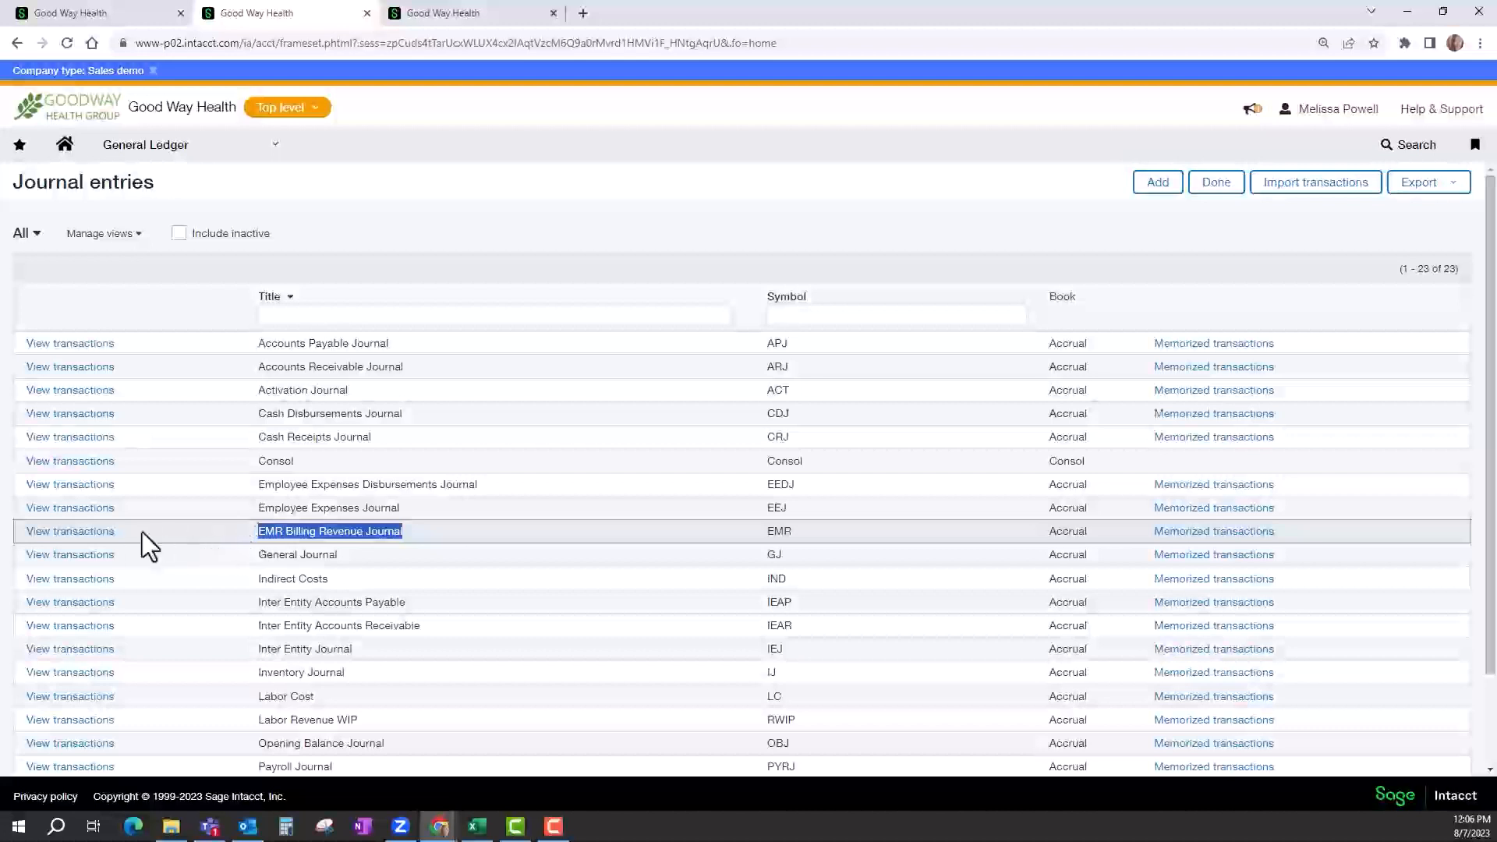
pyautogui.click(88, 538)
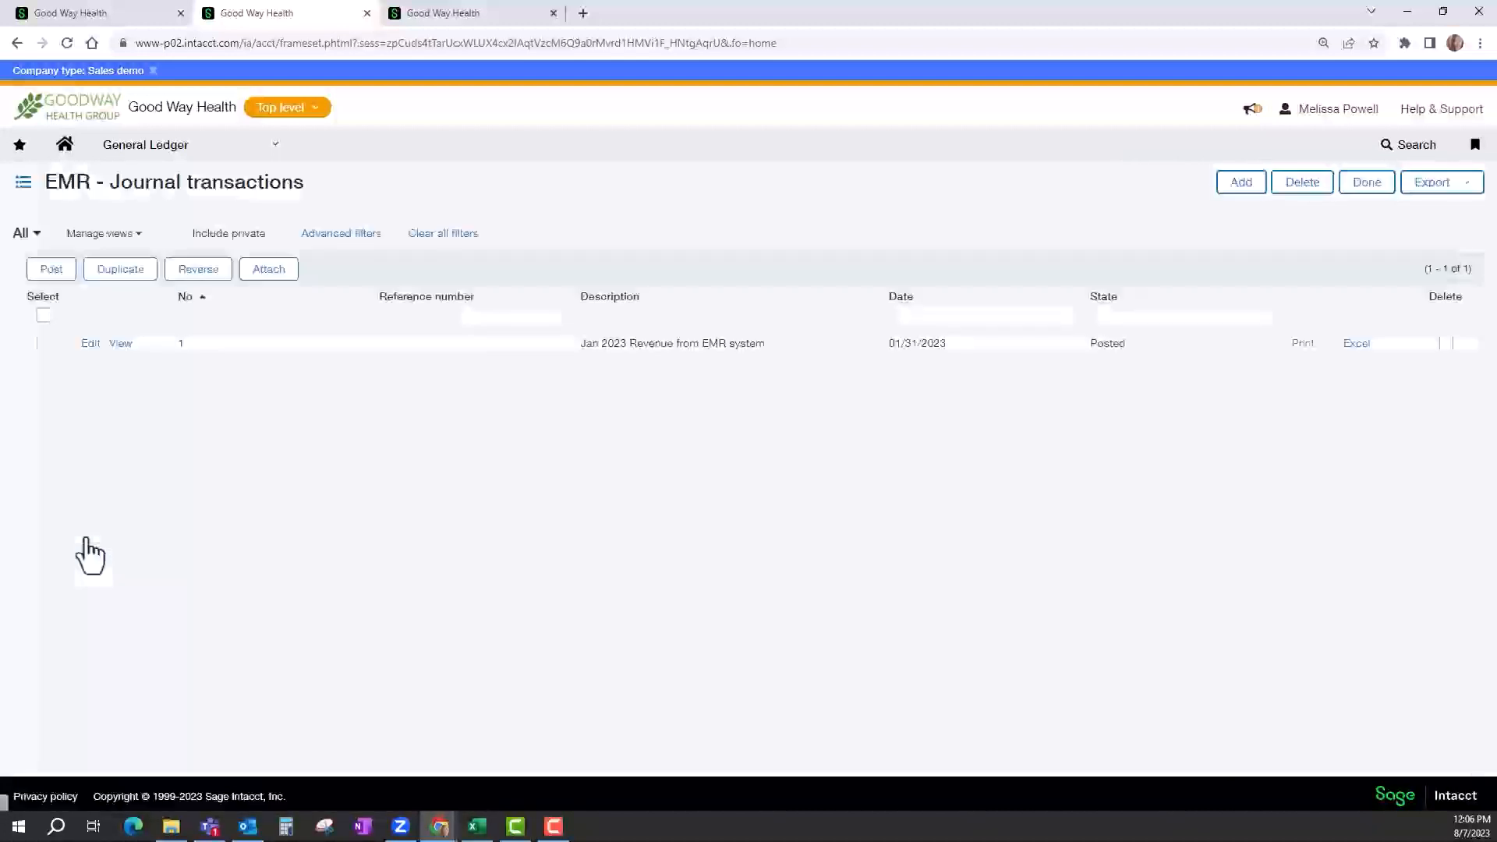
# Open the Jan 2023 Revenue from EMR system transaction for editing and review its entry lines down to the totals.
pyautogui.click(90, 345)
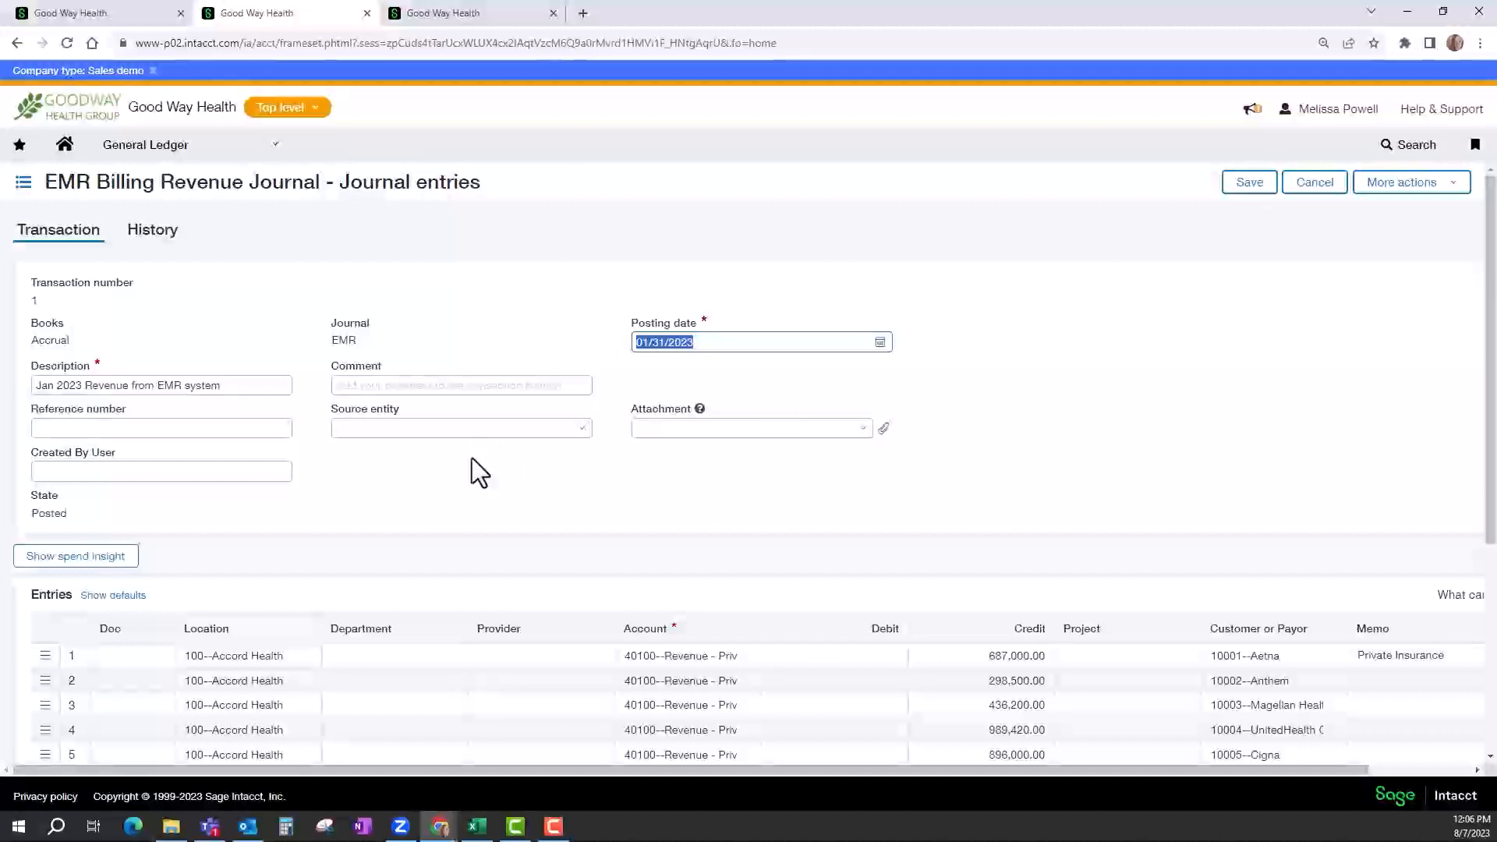
pyautogui.scroll(-2, 472, 460)
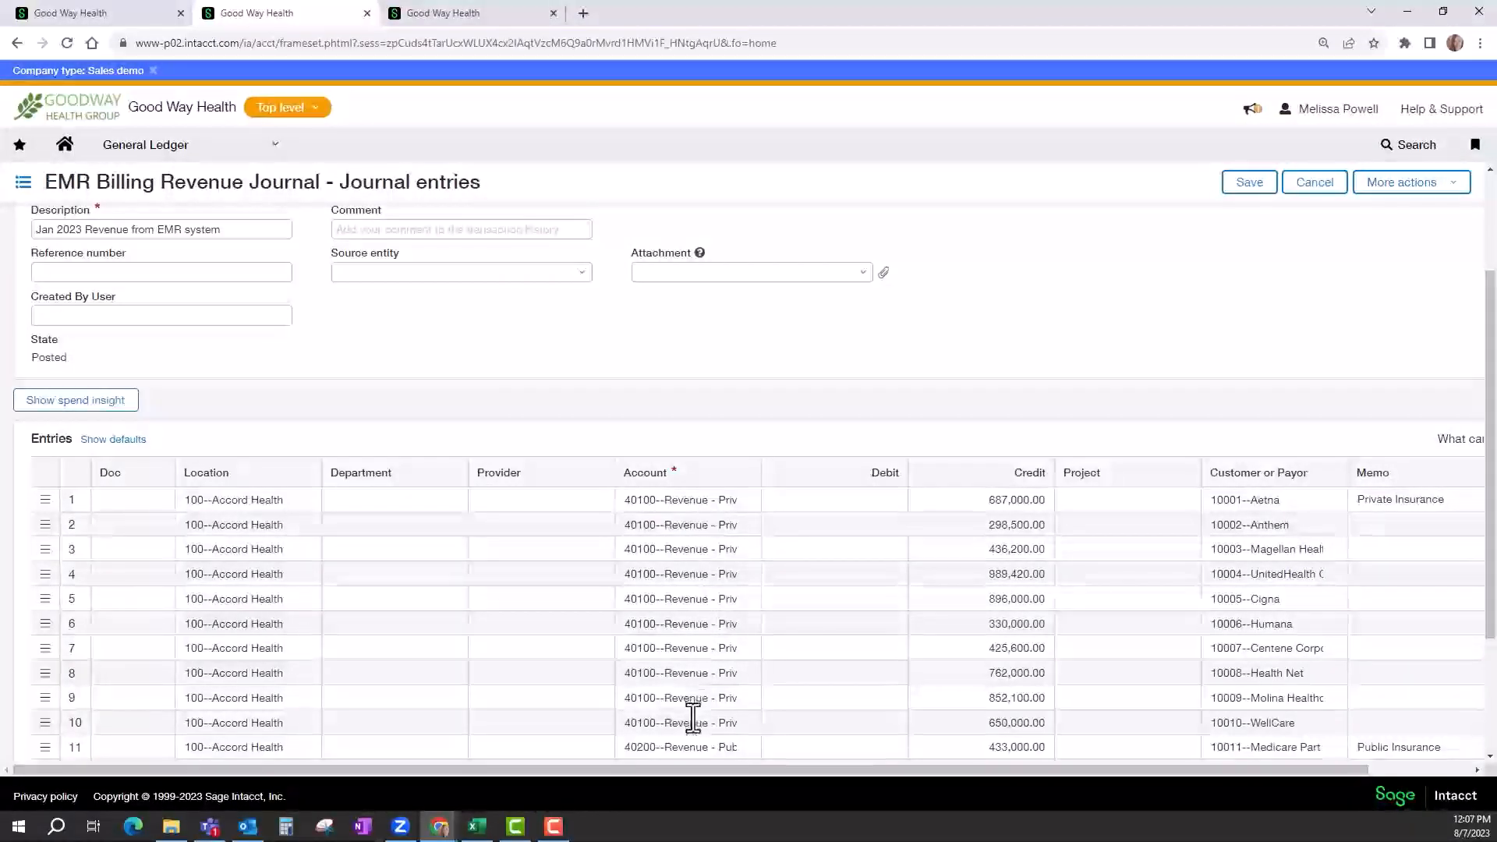
pyautogui.scroll(-1, 692, 717)
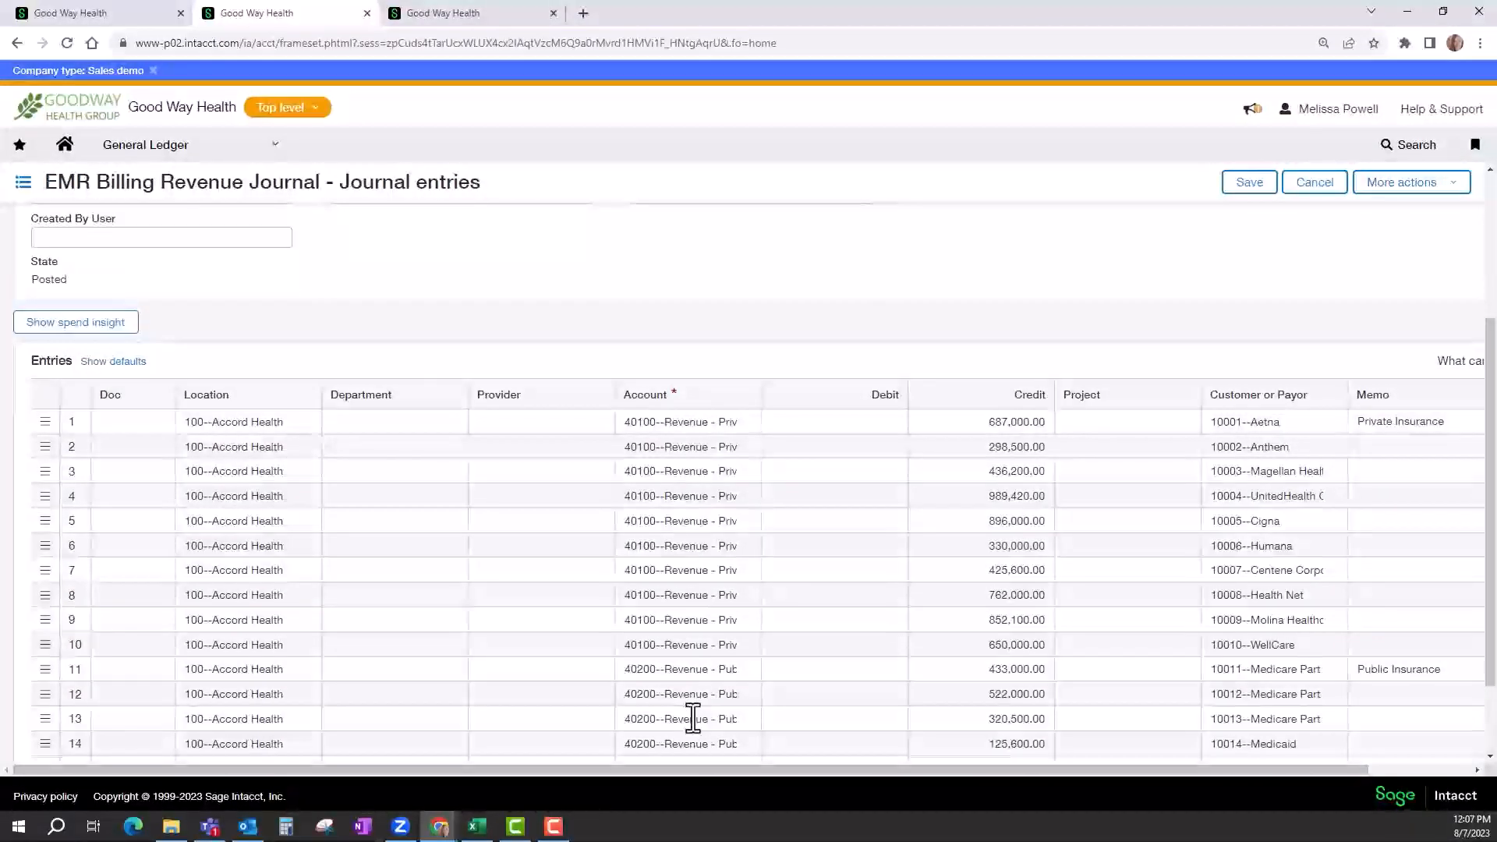
pyautogui.scroll(-1, 692, 718)
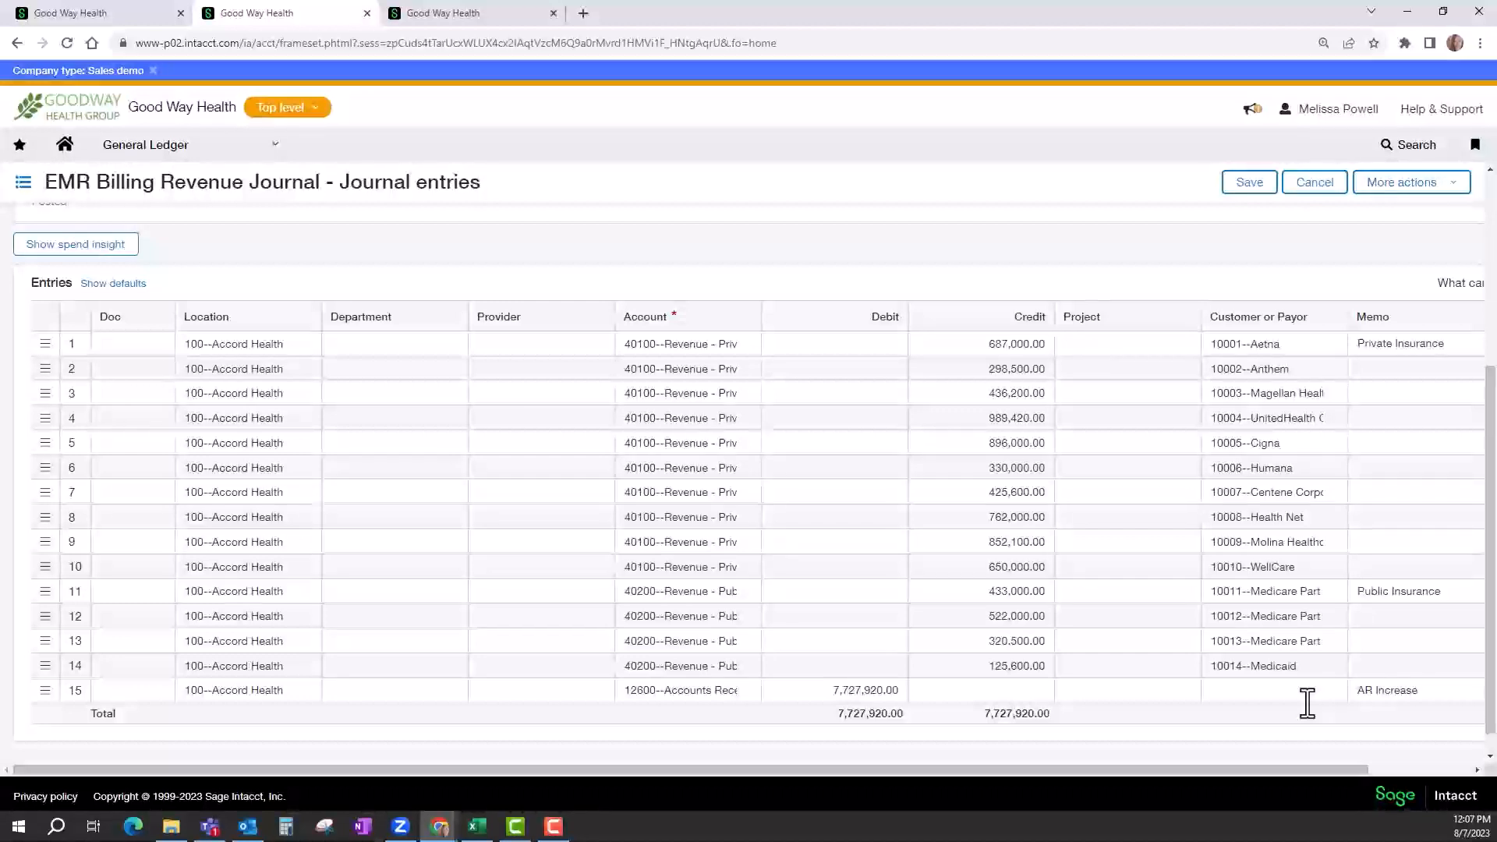
# Look over the Customers or Payors list, and open the Accounts Receivable invoices list.
pyautogui.click(101, 16)
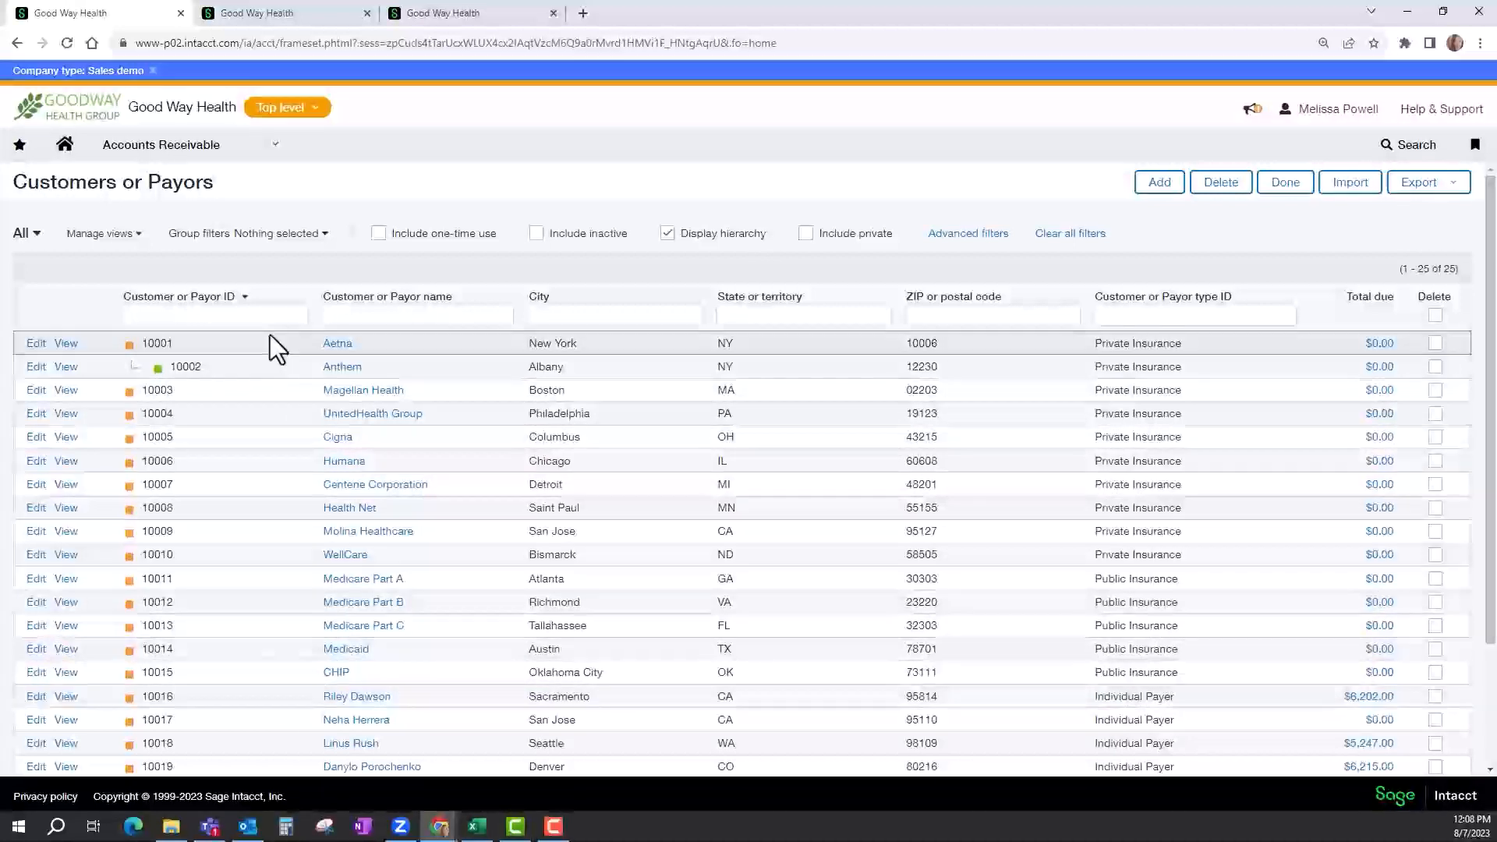
pyautogui.click(262, 18)
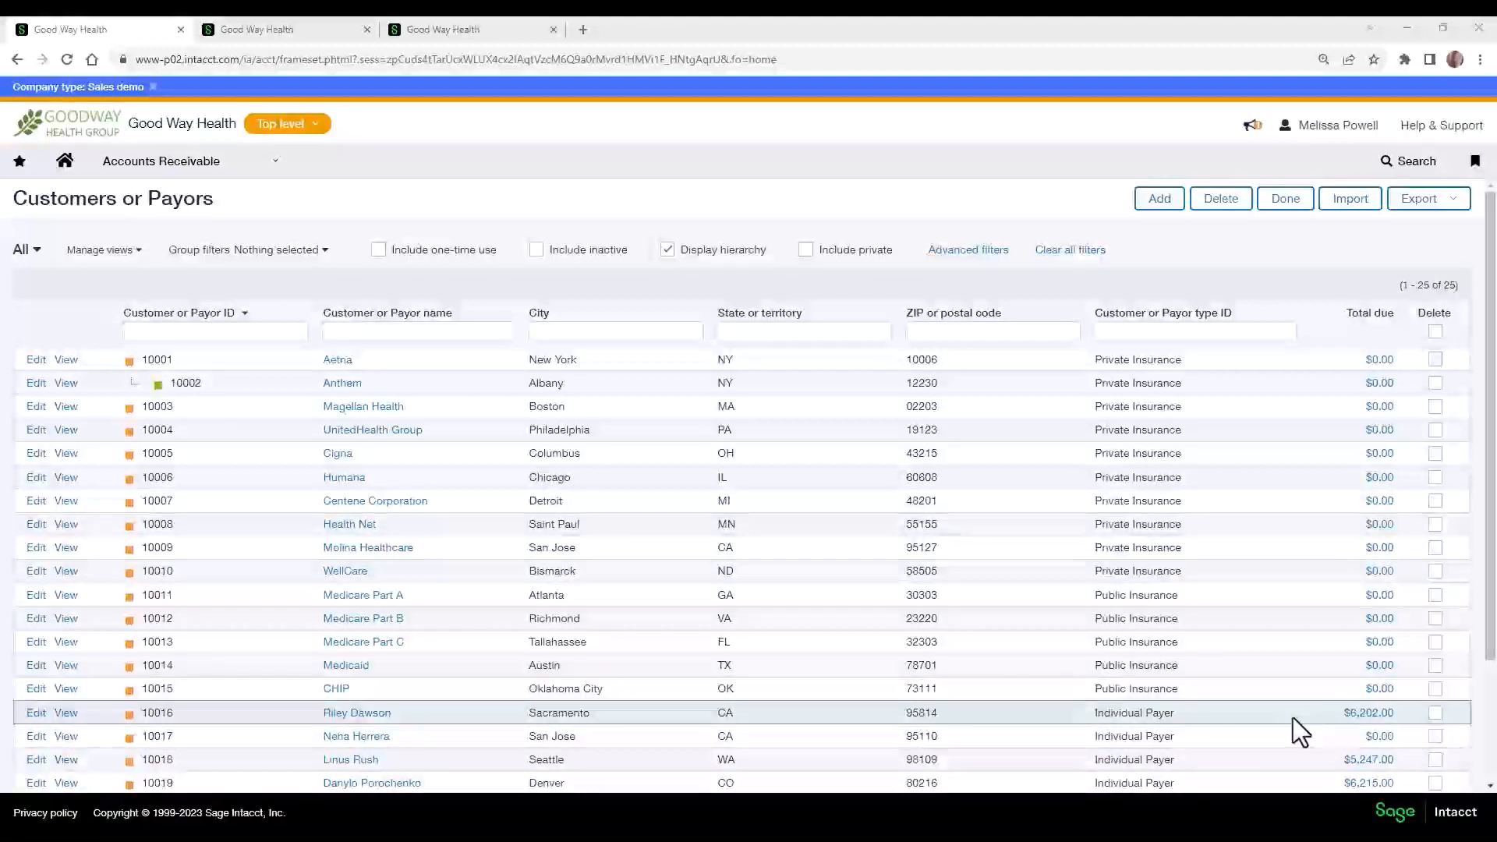
pyautogui.click(179, 175)
pyautogui.click(357, 283)
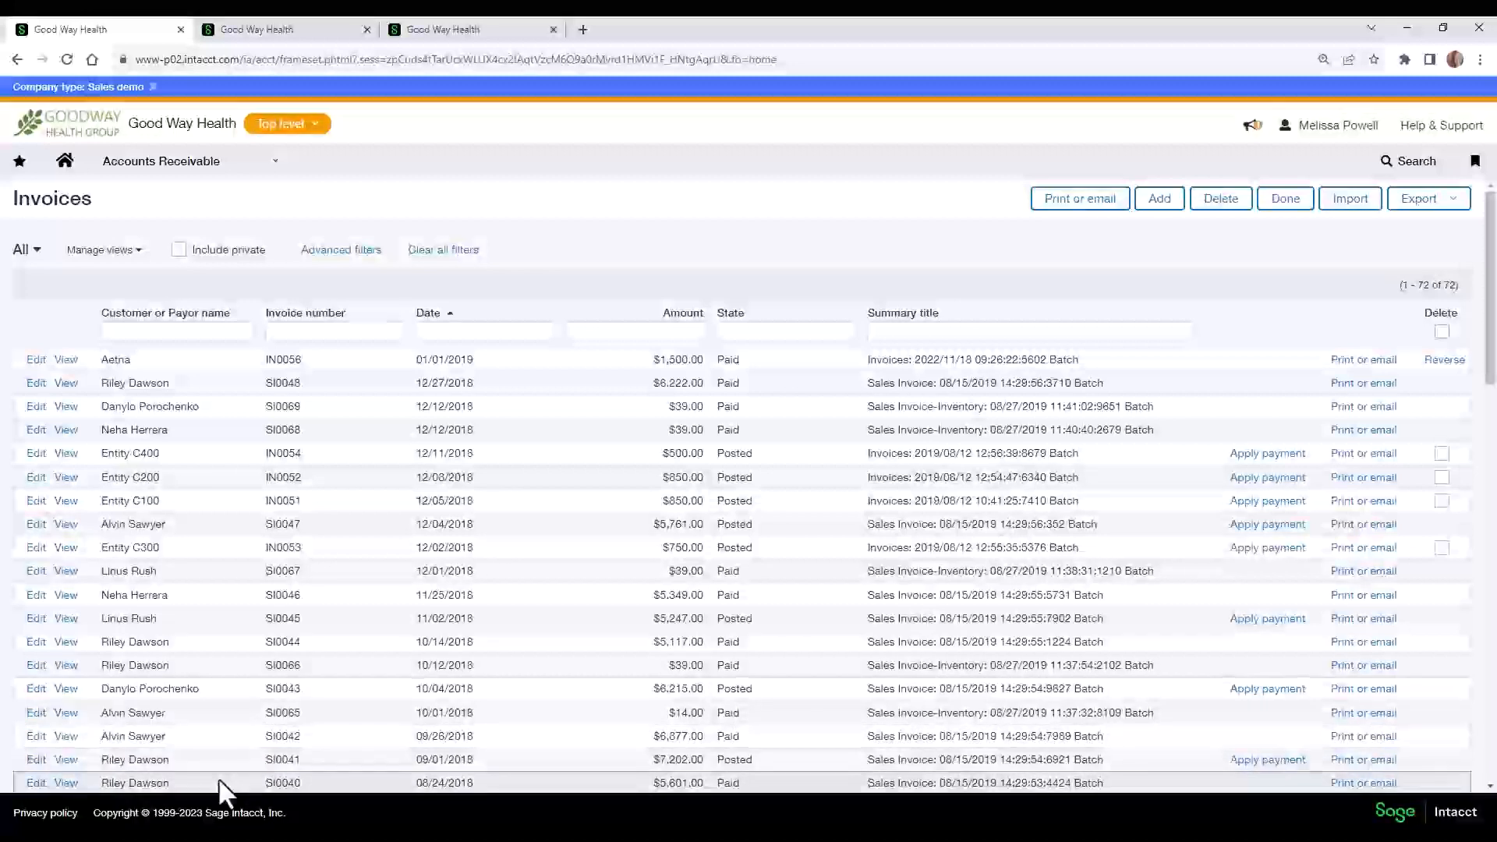
# Open the posted 7,202.00 invoice dated 09/01/2018 and review its header, terms and entry line.
pyautogui.click(36, 759)
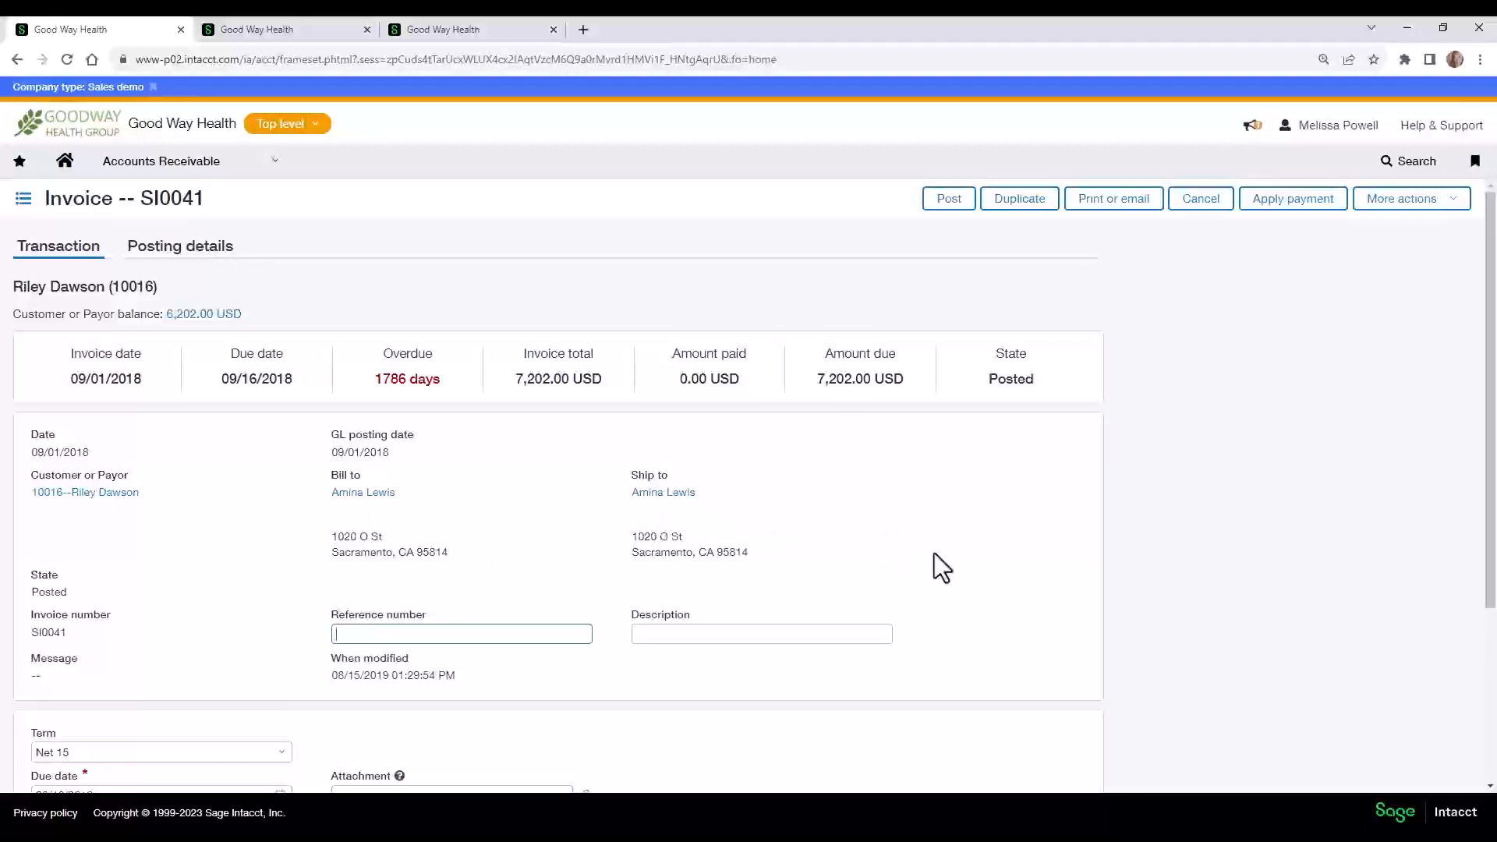
pyautogui.scroll(-2, 934, 554)
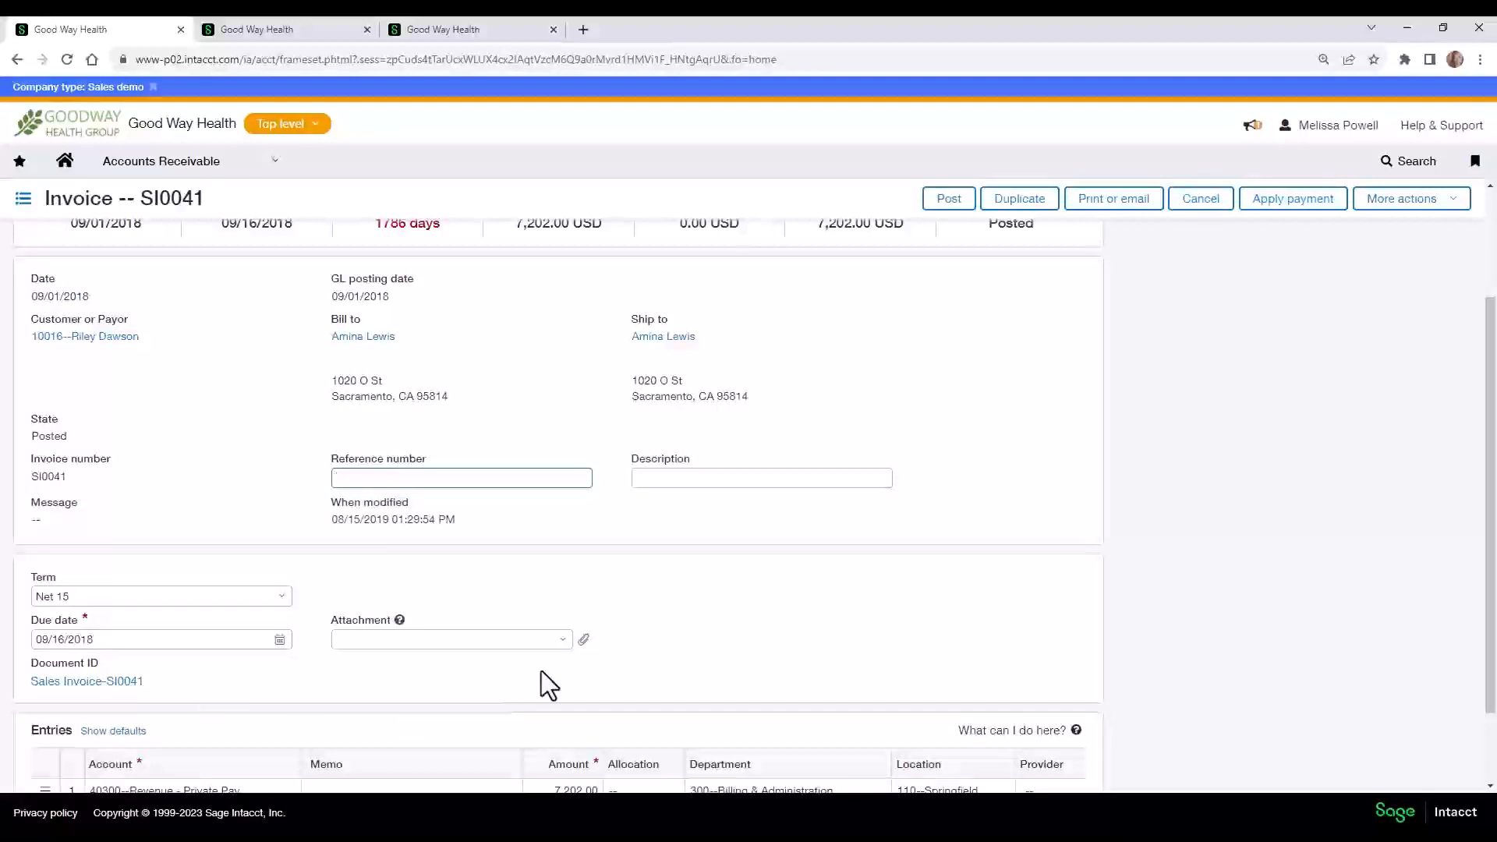
pyautogui.scroll(-2, 541, 673)
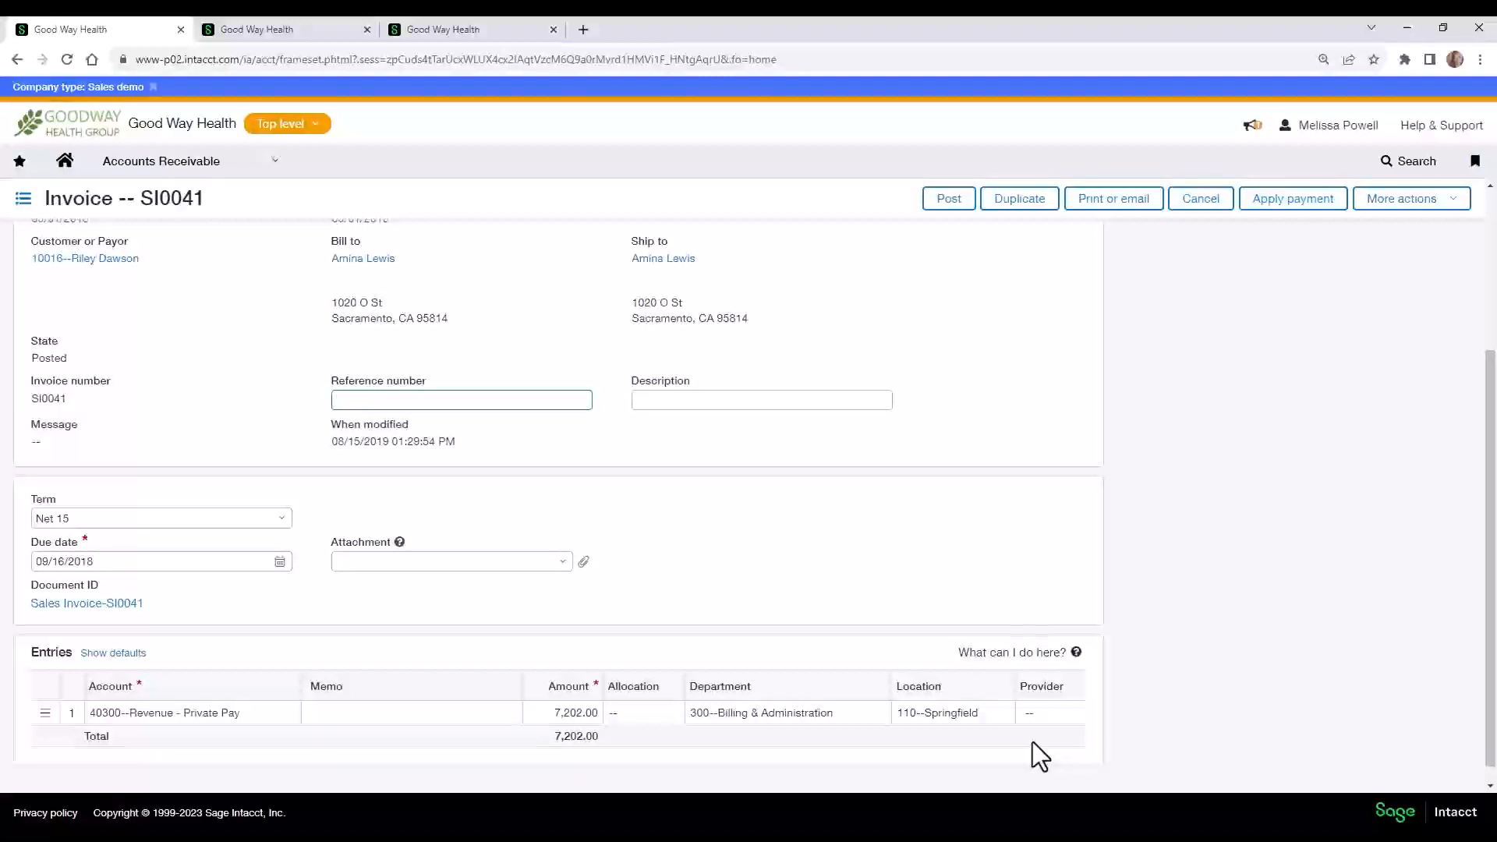
pyautogui.scroll(3, 1032, 742)
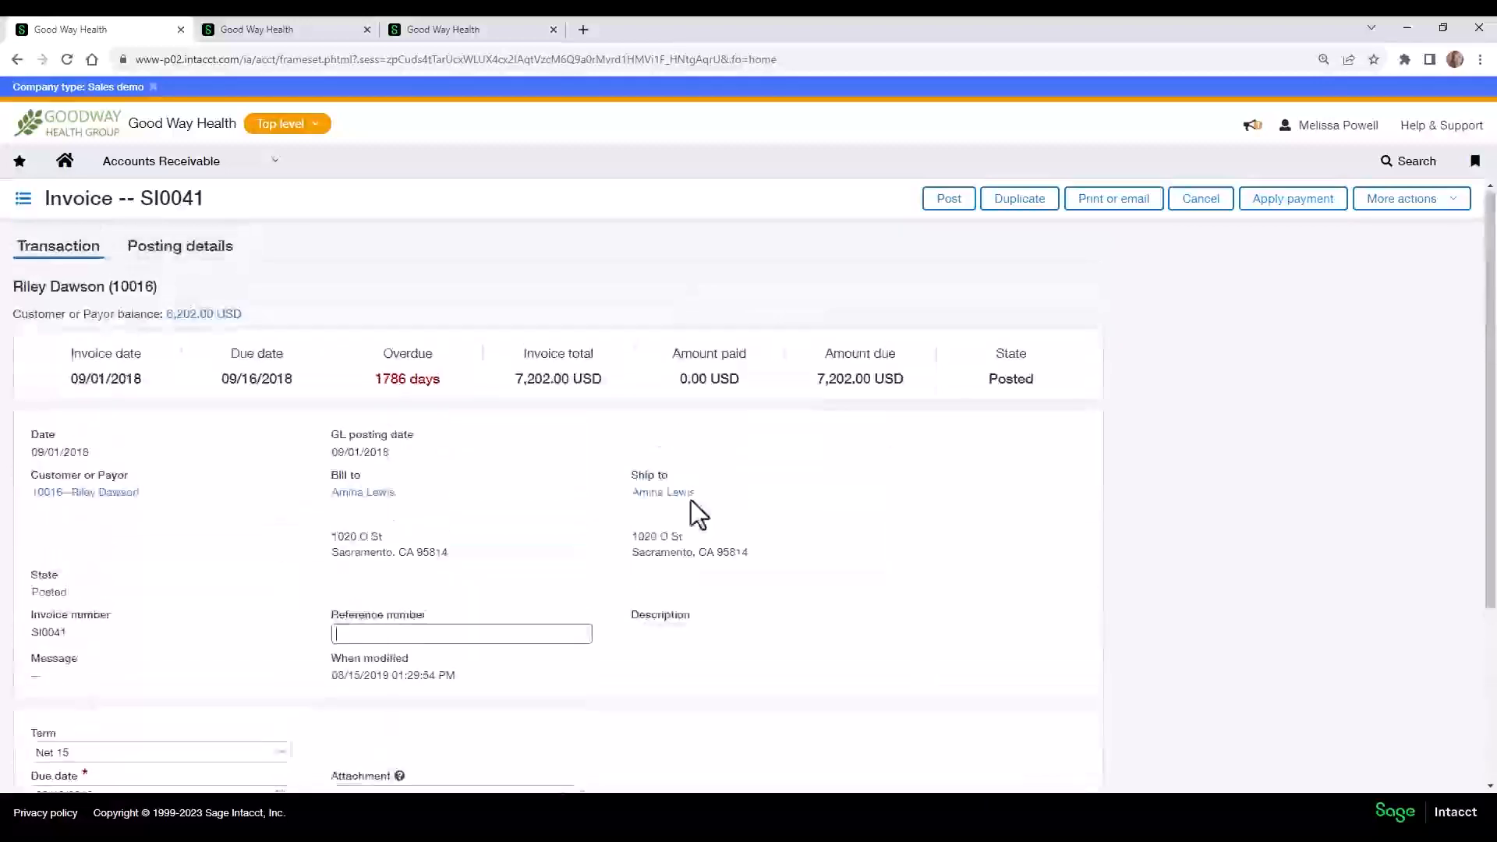
# Add a new Accounts Receivable payment for the same individual payer as the reviewed invoice and show the payer's invoices.
pyautogui.click(173, 166)
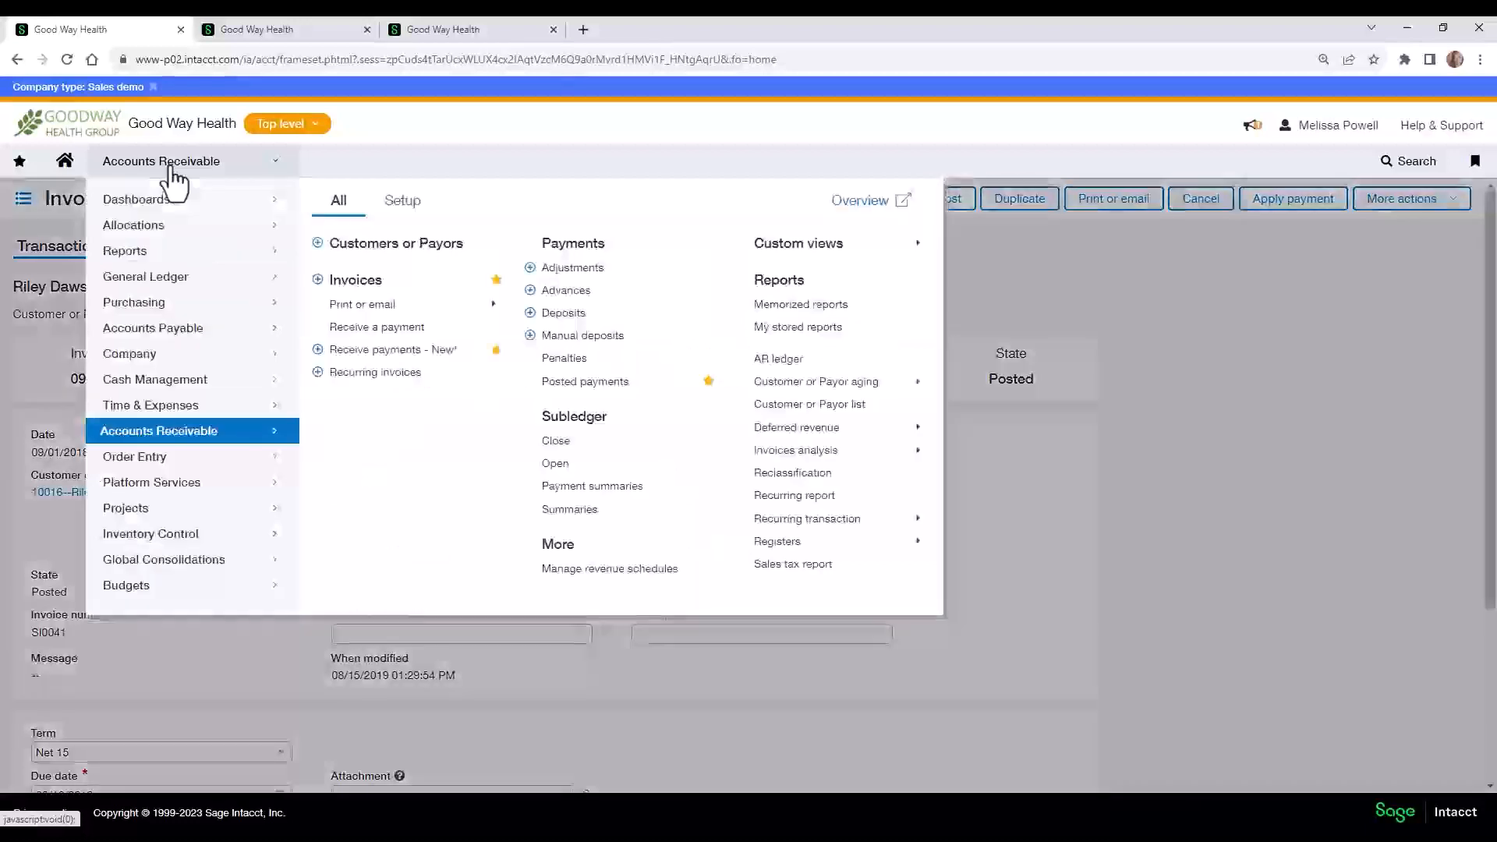
pyautogui.click(386, 353)
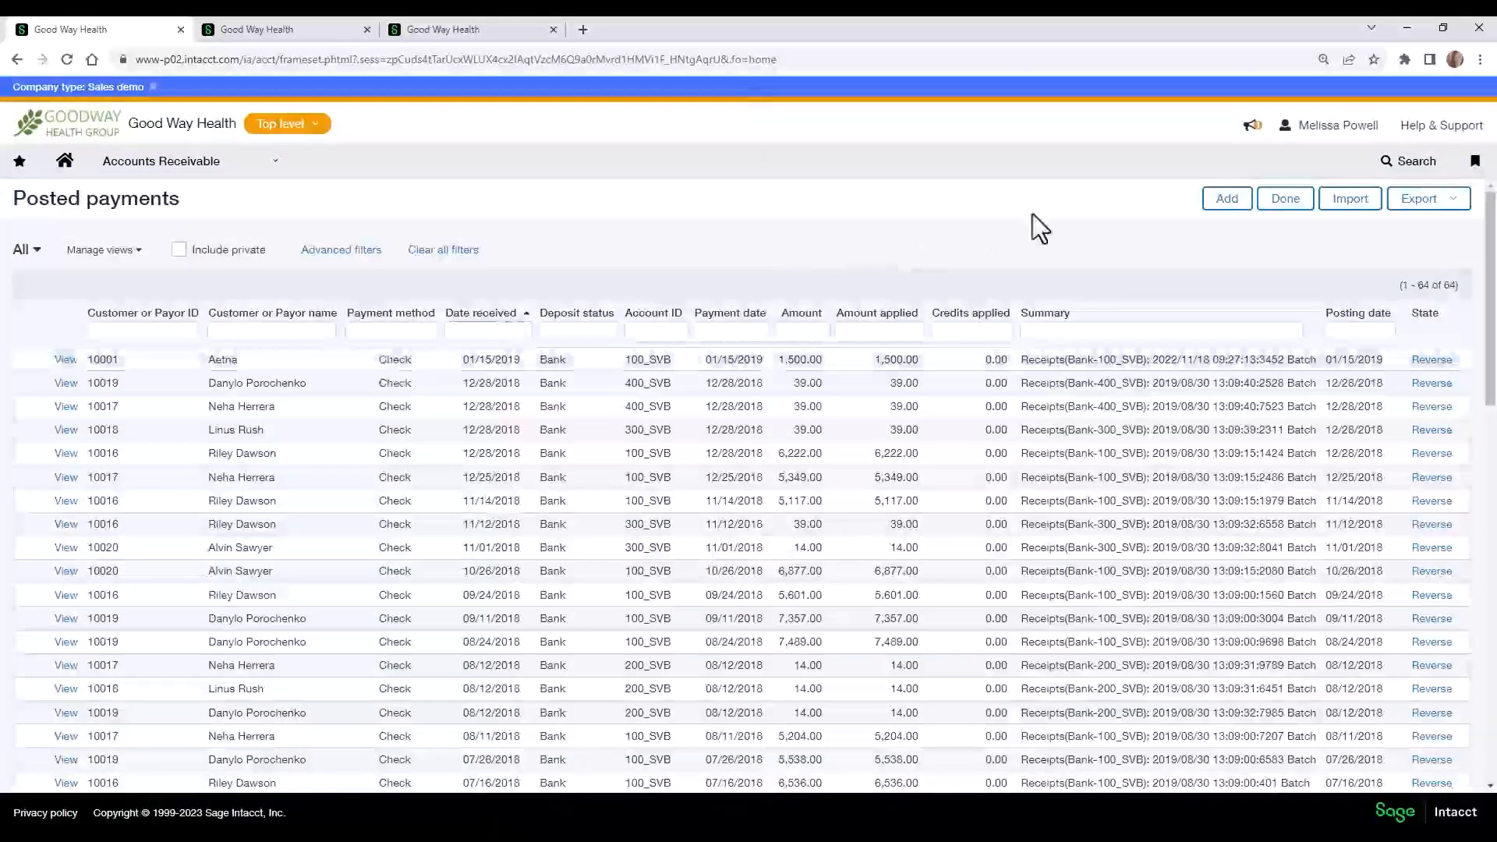
pyautogui.click(1229, 205)
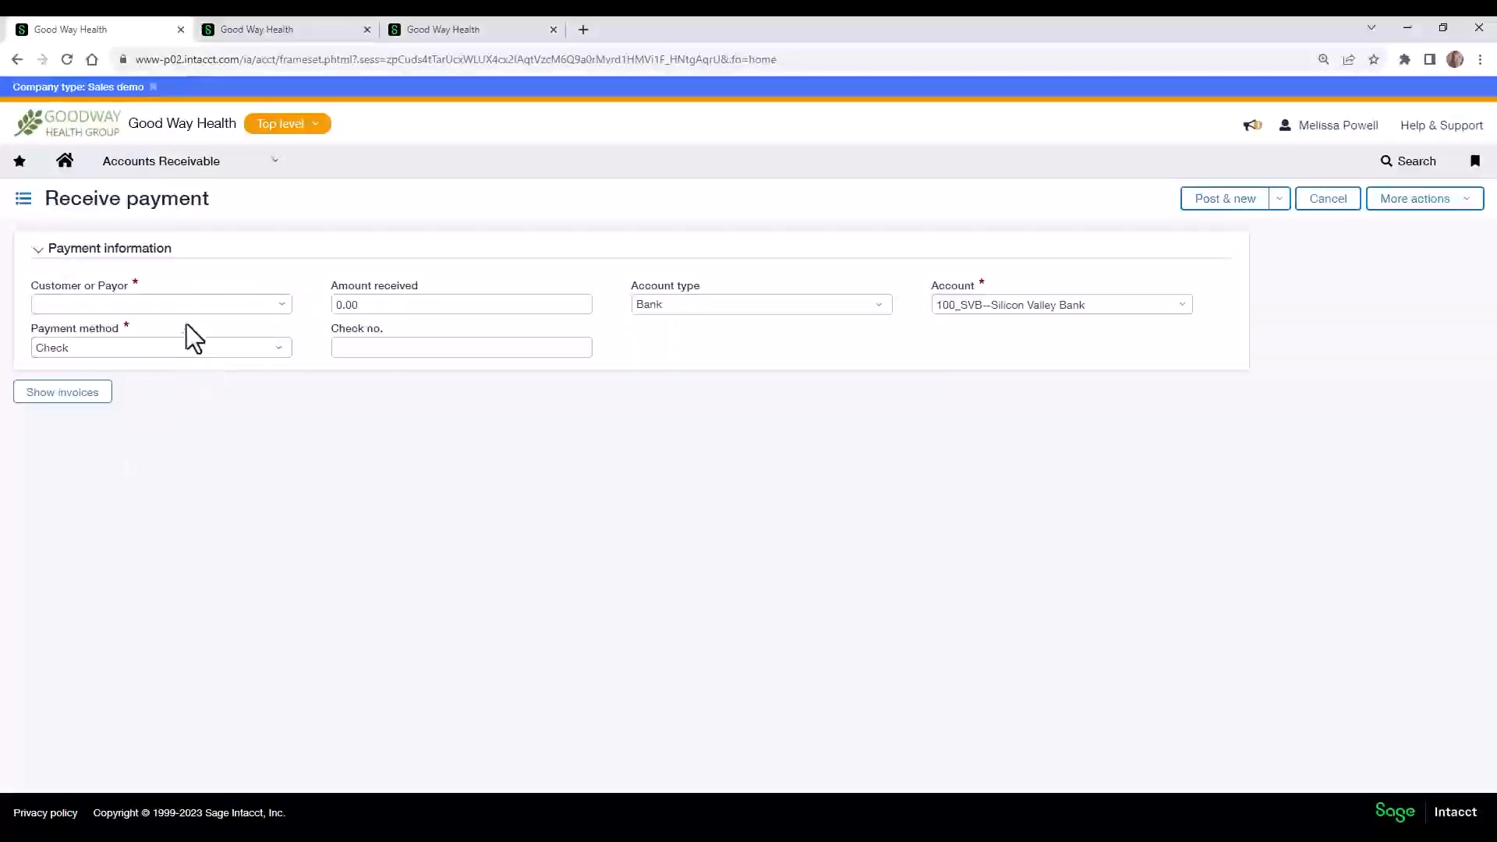
pyautogui.click(181, 305)
pyautogui.write('ril')
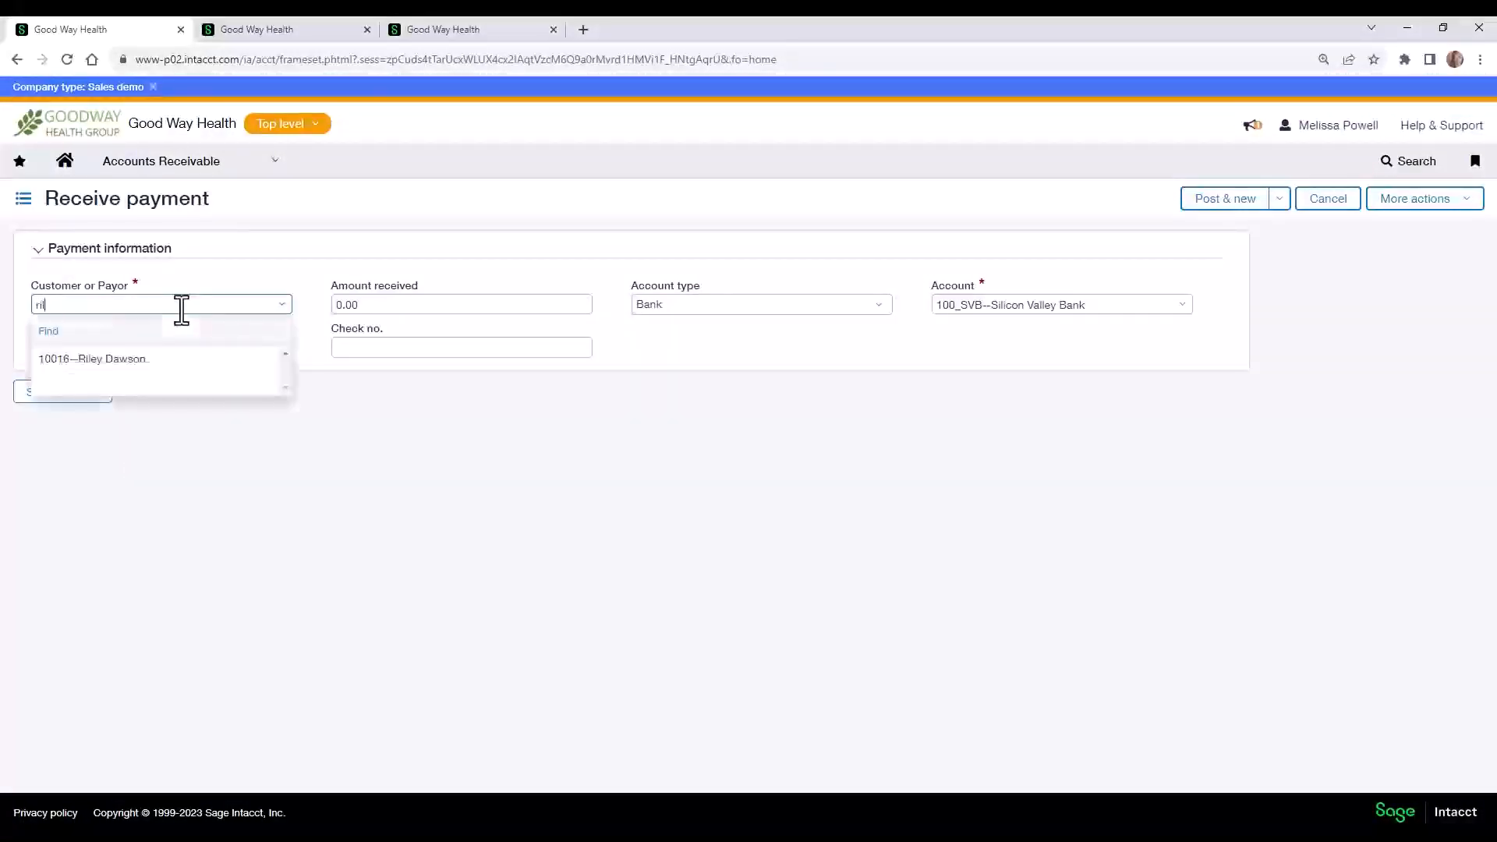
pyautogui.click(141, 358)
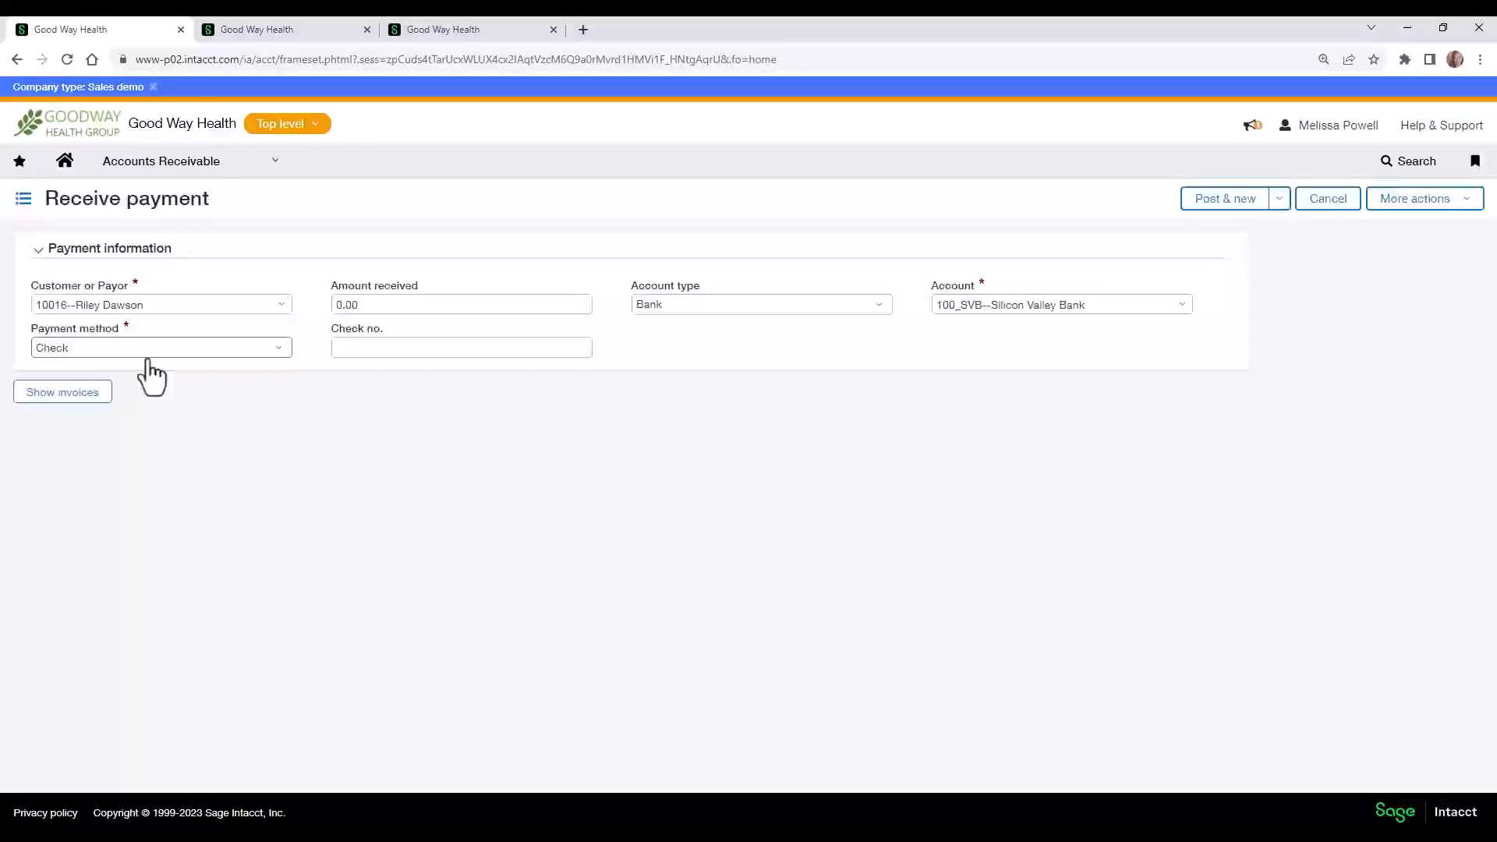
pyautogui.click(46, 396)
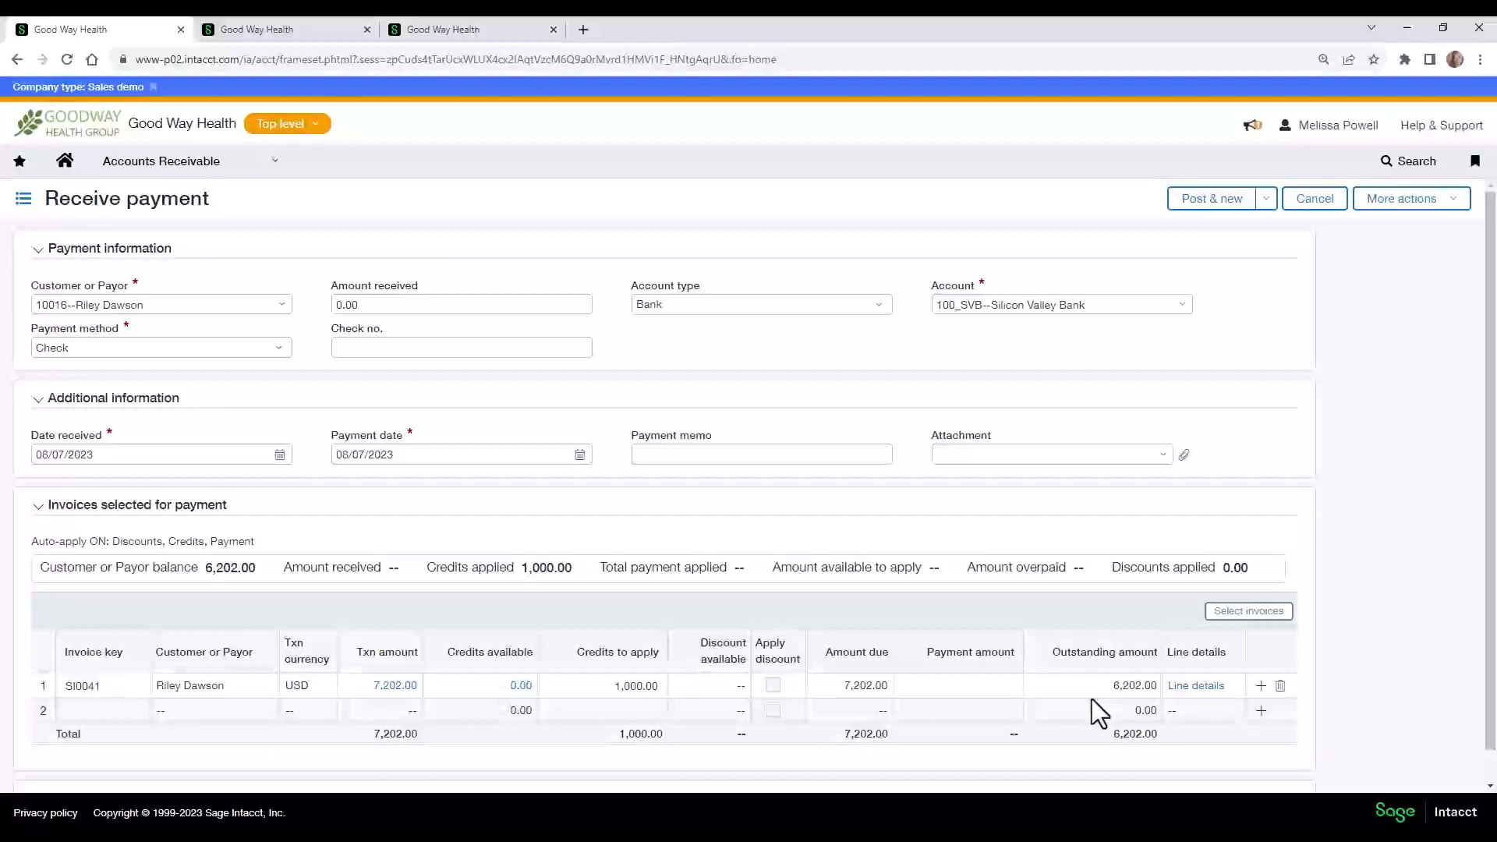
# Set the amount received to 6,202.00 and check the available bank accounts without changing the selection.
pyautogui.scroll(-1, 1092, 699)
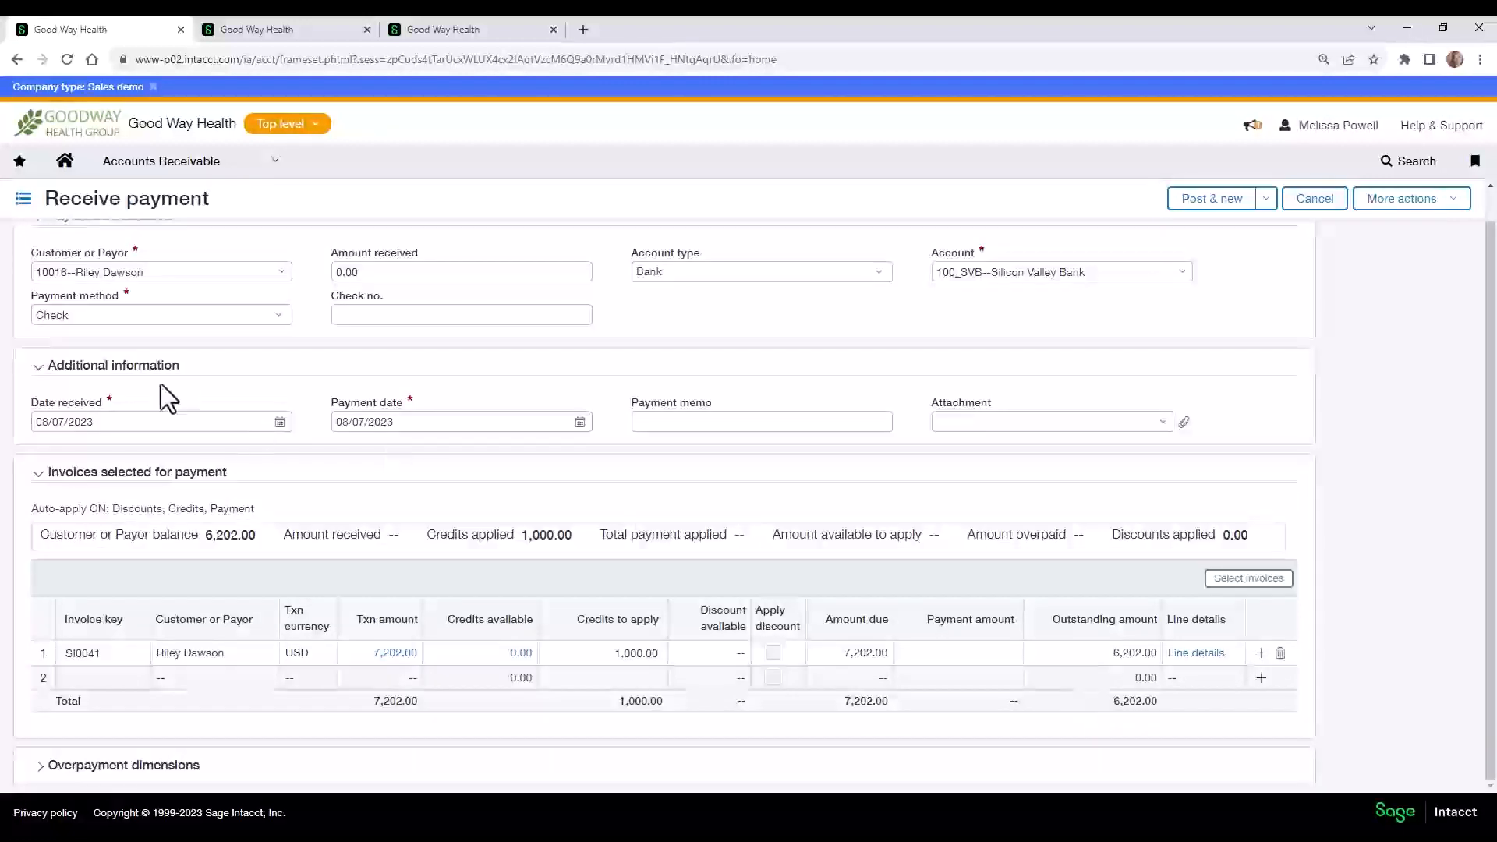
pyautogui.click(379, 272)
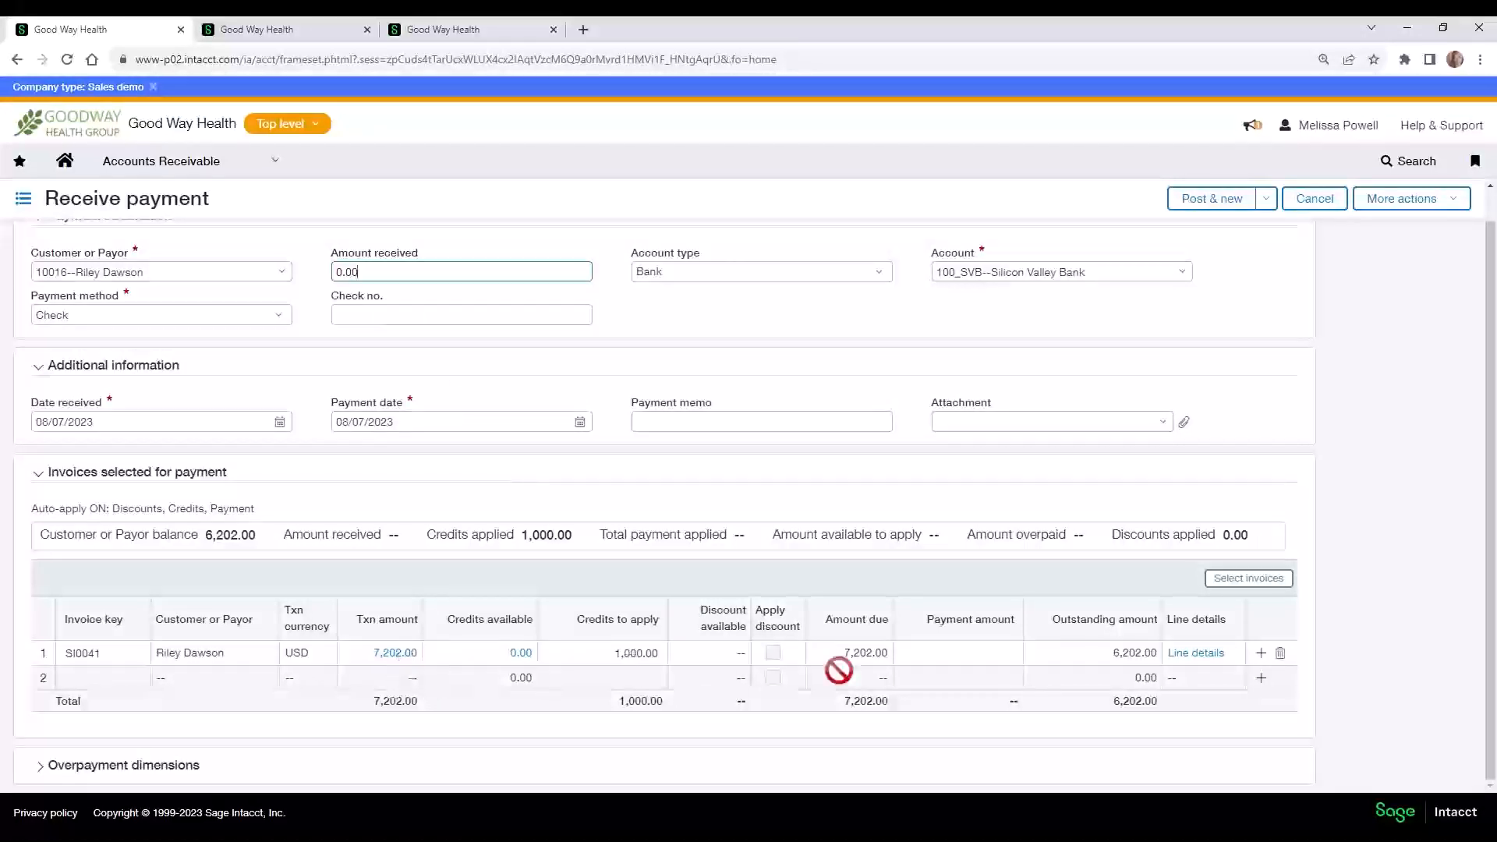
pyautogui.moveTo(367, 273); pyautogui.dragTo(303, 275)
pyautogui.write('6,2')
pyautogui.write('02')
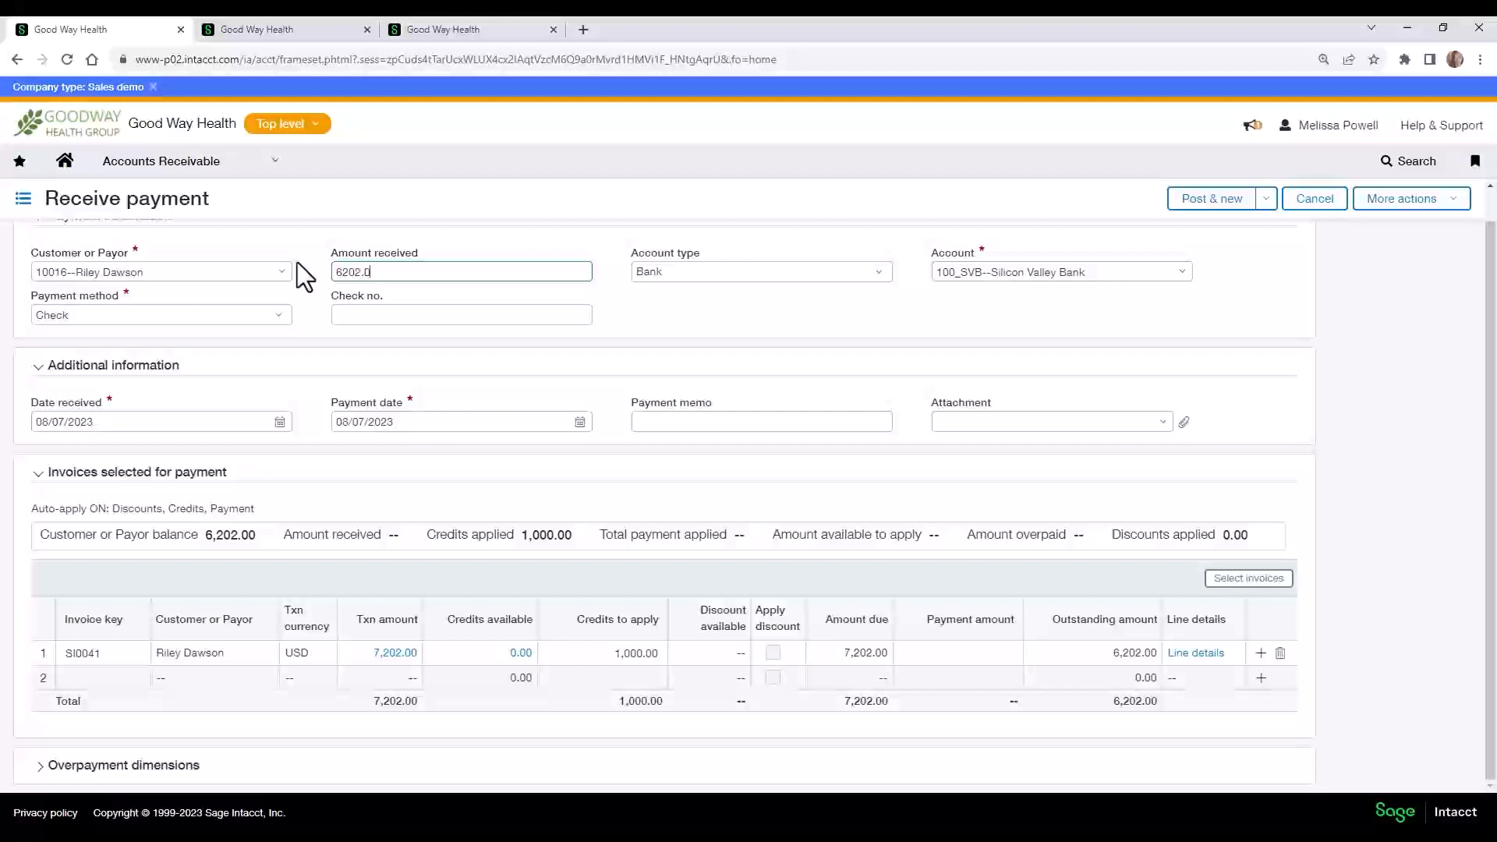
pyautogui.click(302, 275)
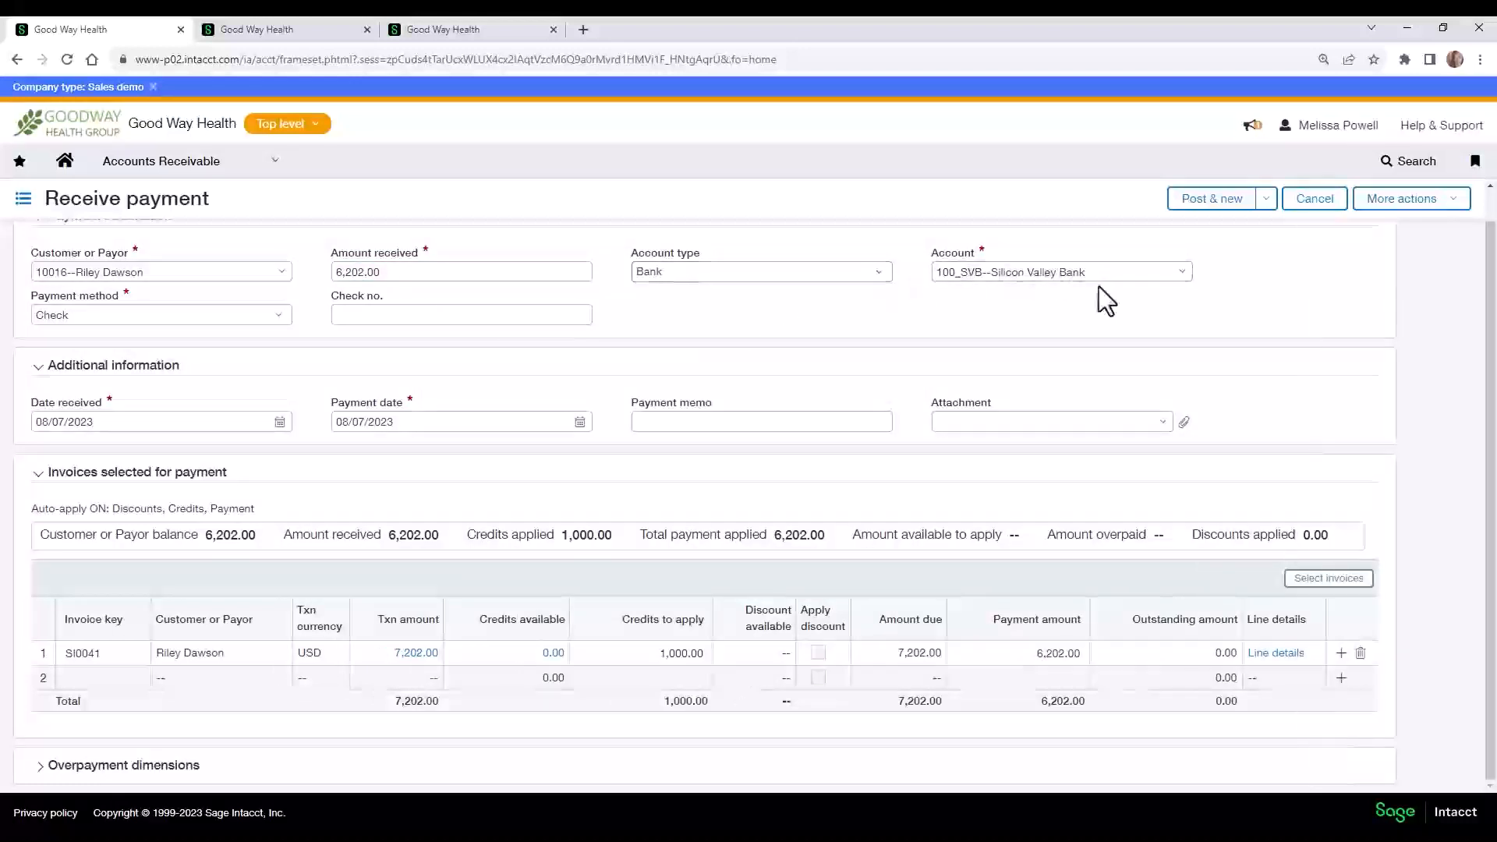
pyautogui.click(1188, 275)
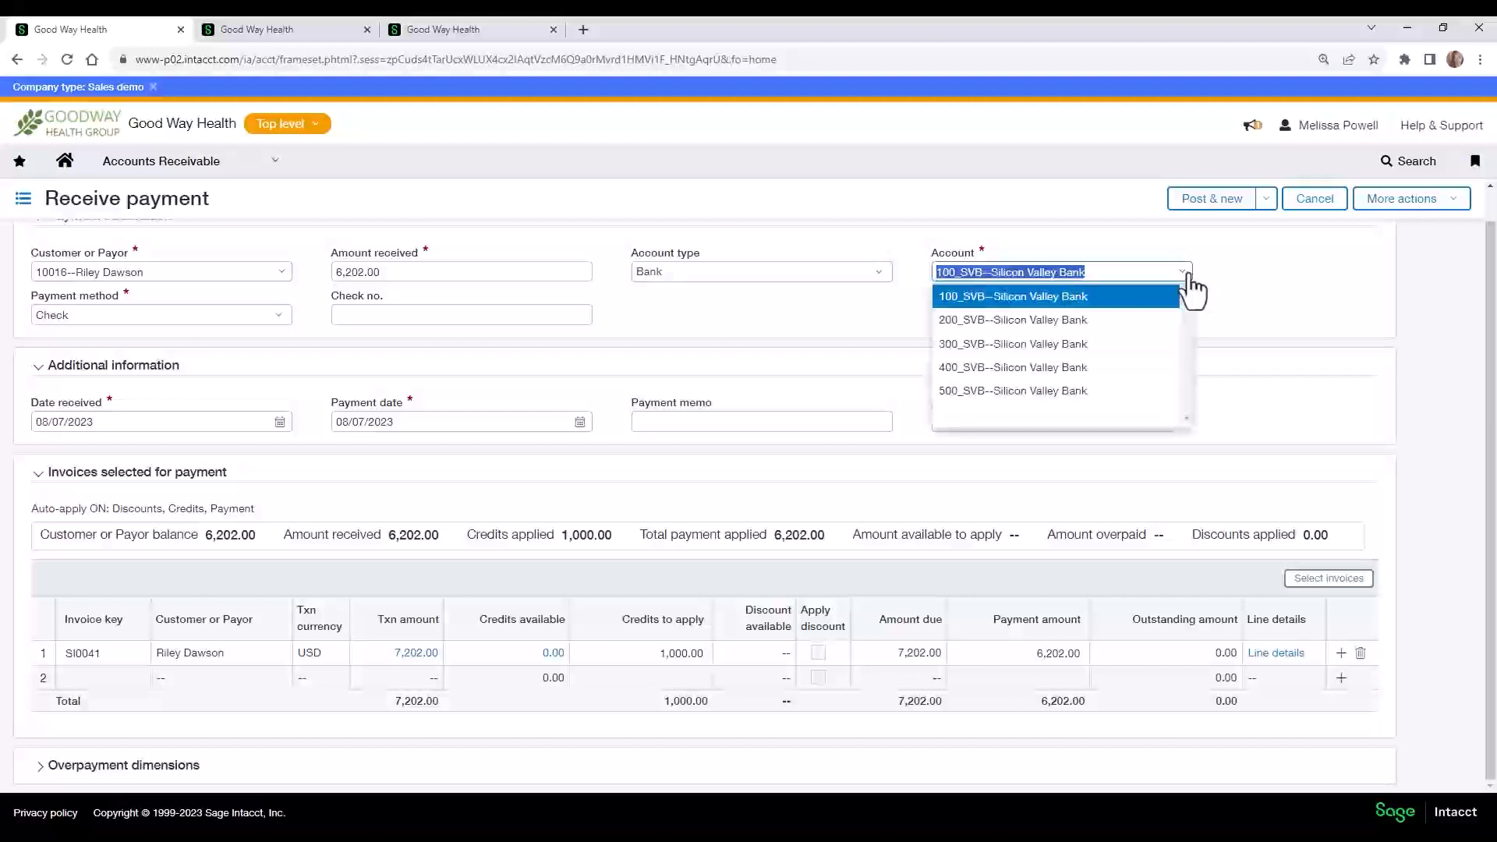
pyautogui.click(1262, 301)
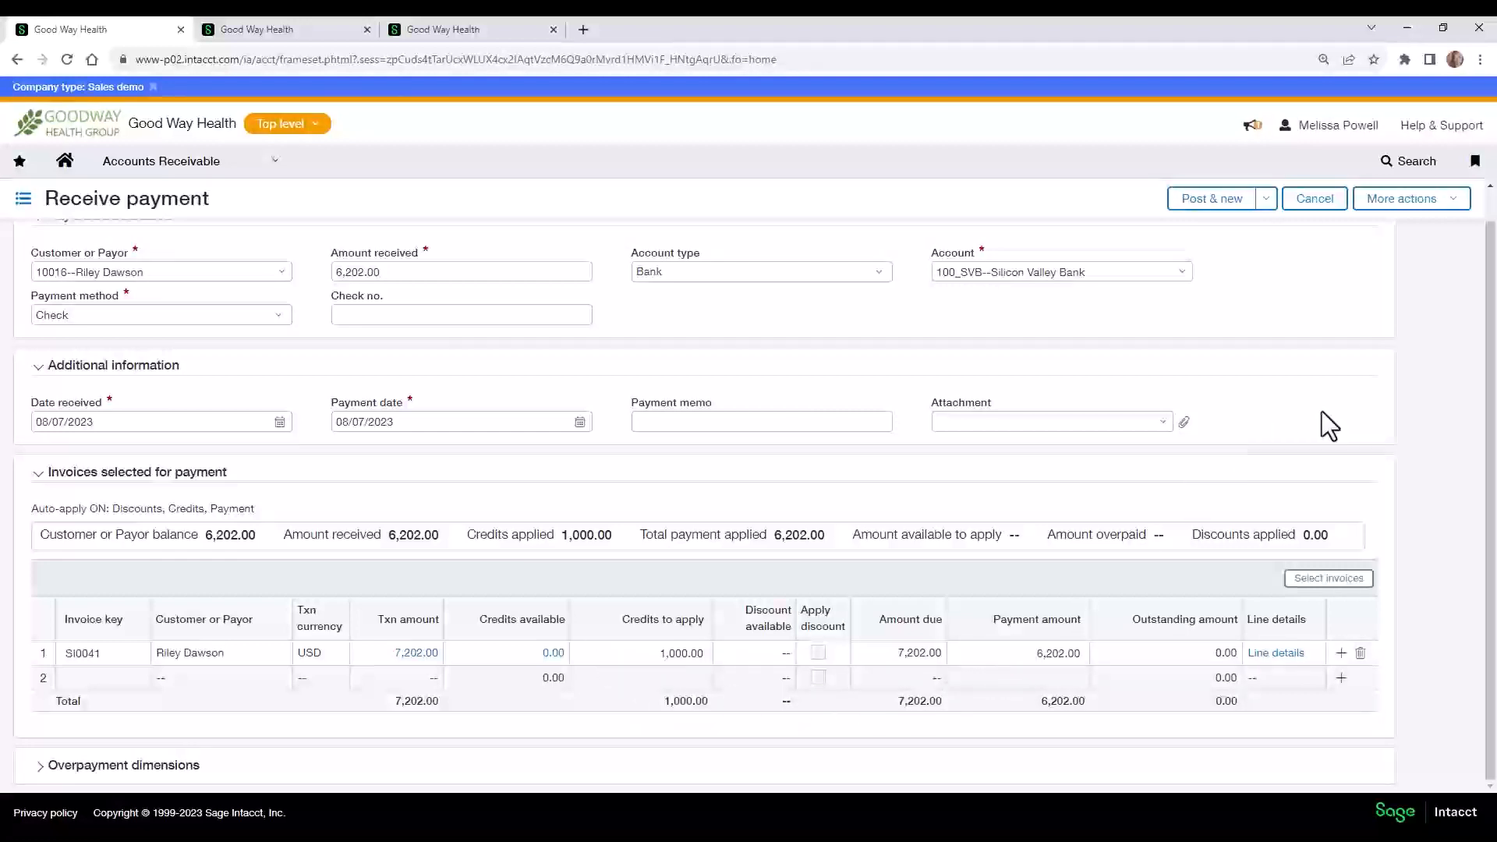
# Post the received payment without starting another one, and open the Customers or Payors list to check the balances.
pyautogui.click(1265, 200)
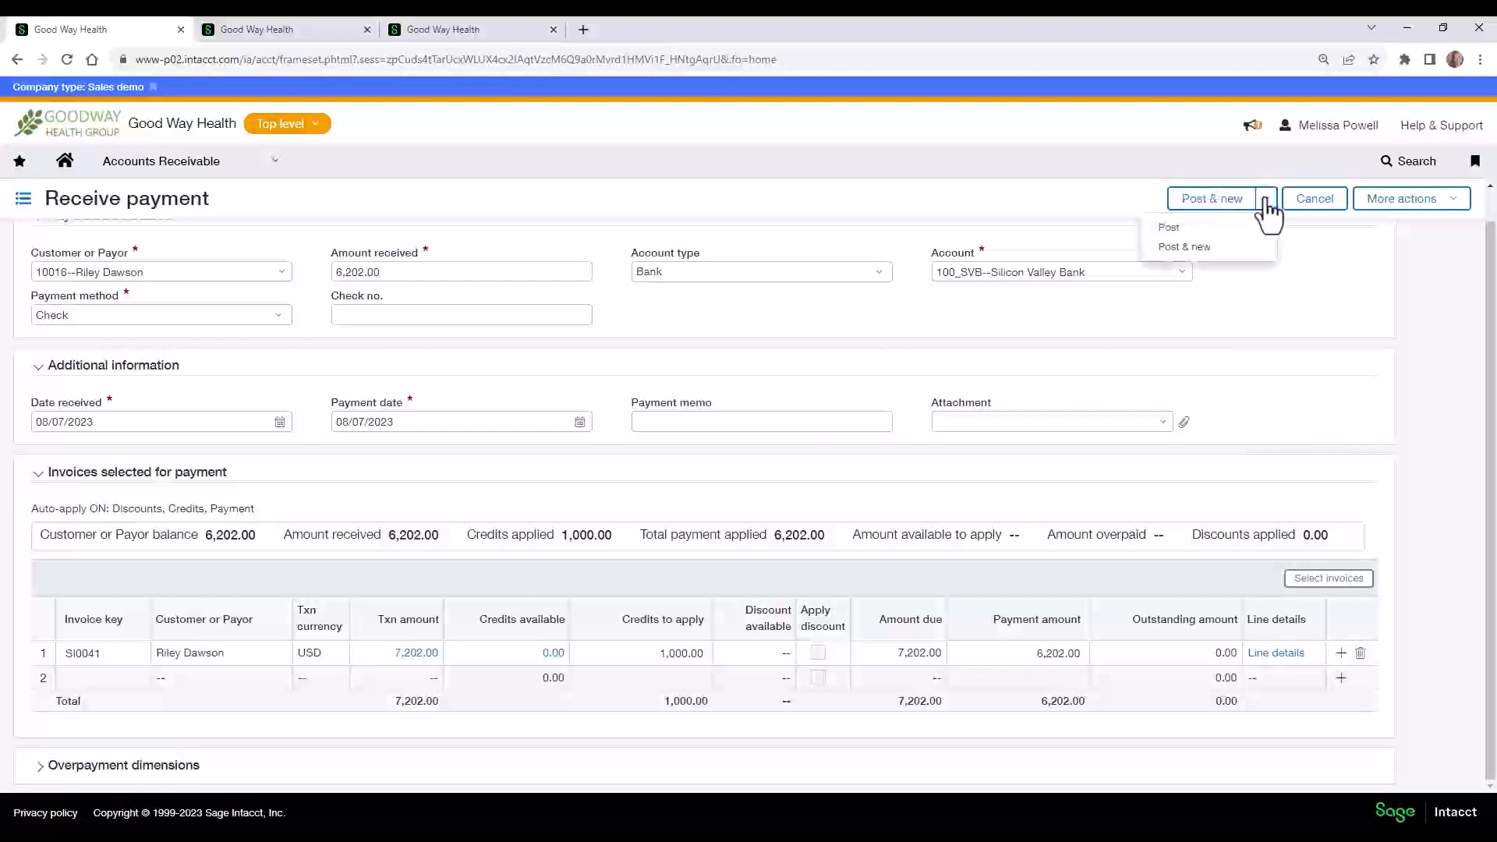
pyautogui.click(1191, 229)
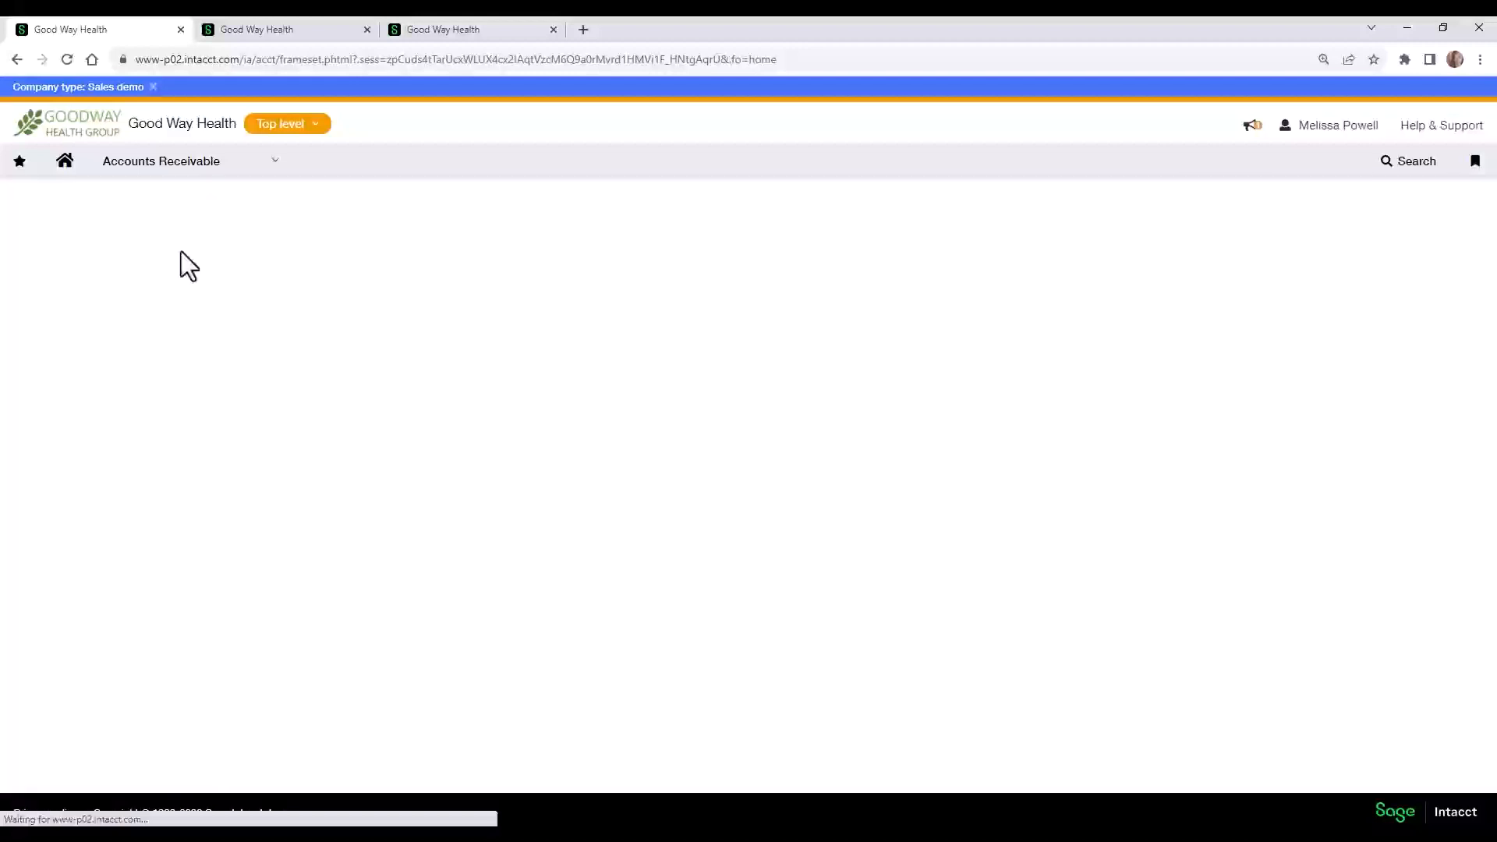
pyautogui.click(184, 161)
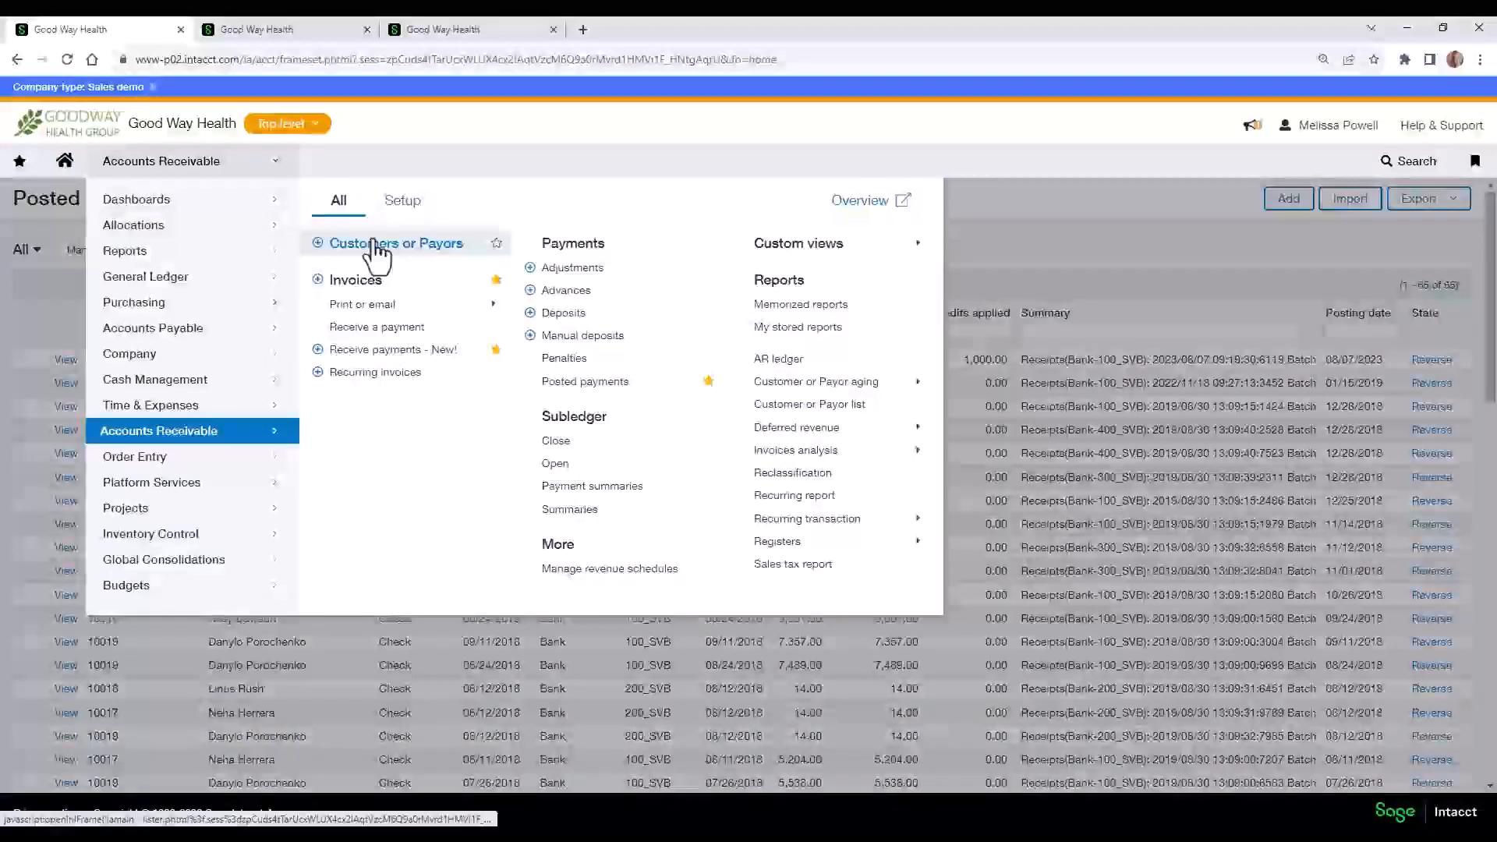
pyautogui.click(375, 243)
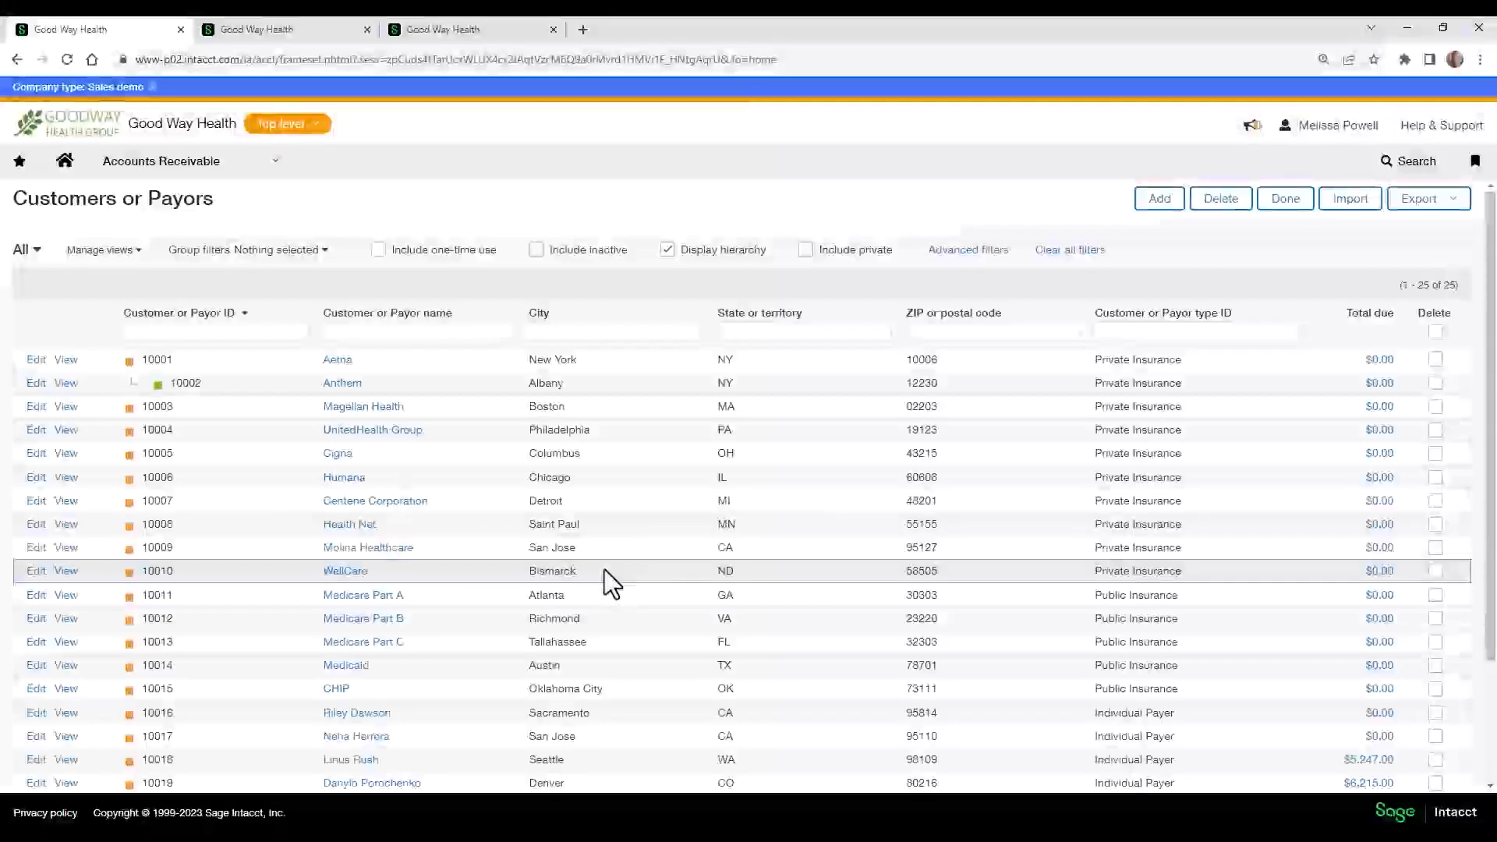